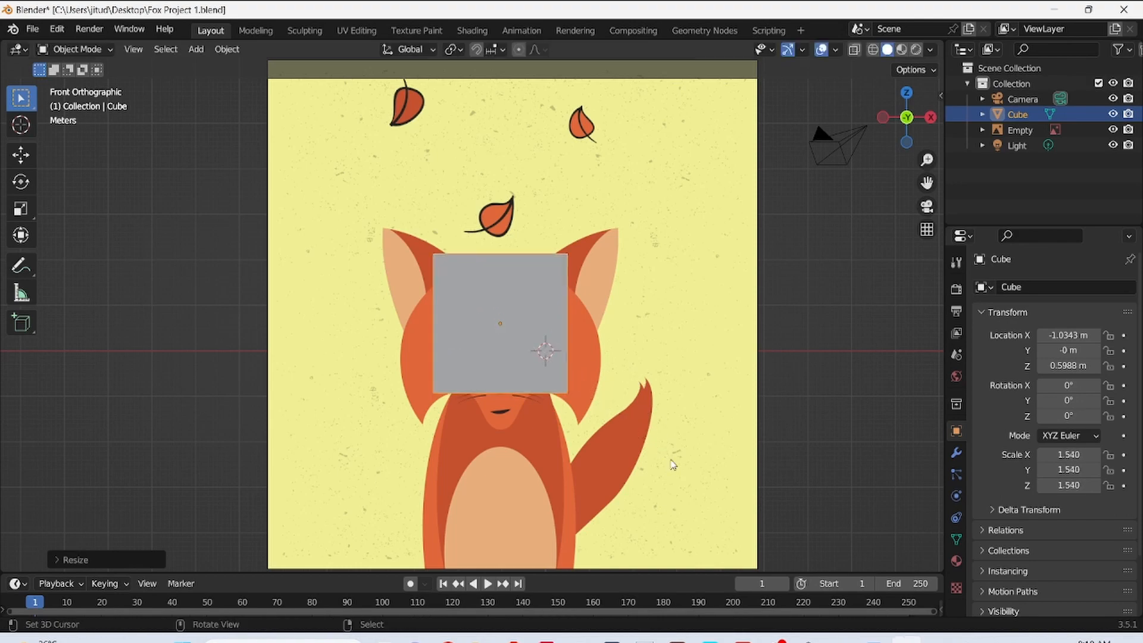
- Save the project with the cube scaled to 1.722 over the fox's face, and turn on X-ray
{"action": "left_click", "coordinate": [678, 500]}
{"action": "key", "text": "ctrl+s"}
{"action": "key", "text": "alt+z"}
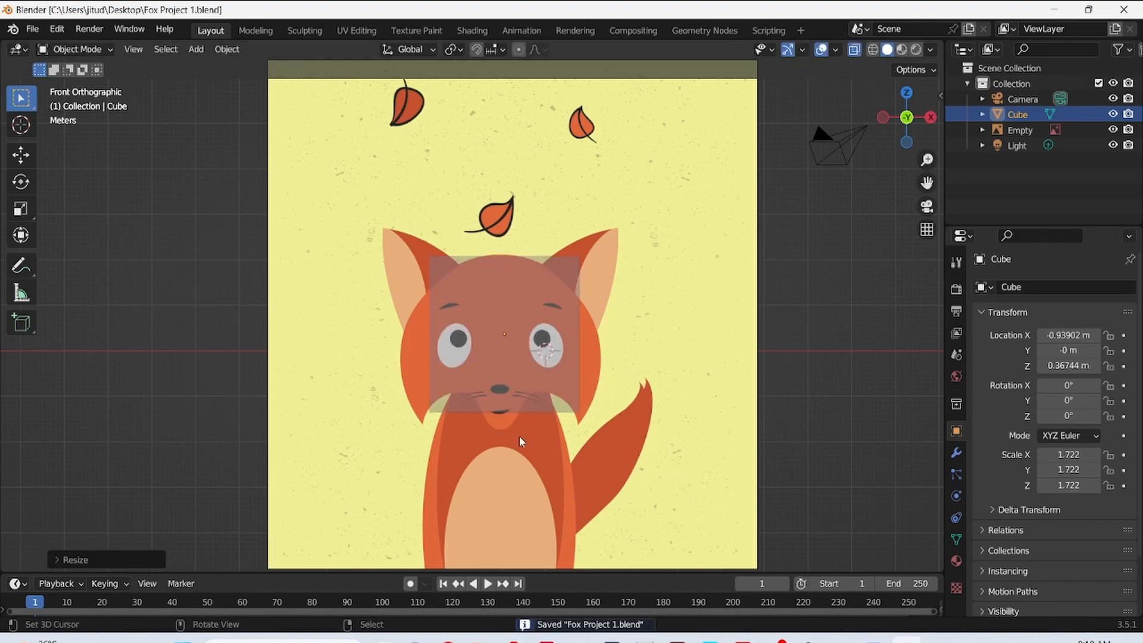
- Edit the cube's mesh and narrow its depth along Y to about 0.56 in the right view, returning to the front view
{"action": "key", "text": "Tab"}
{"action": "scroll", "coordinate": [516, 436], "scroll_direction": "up", "scroll_amount": 4}
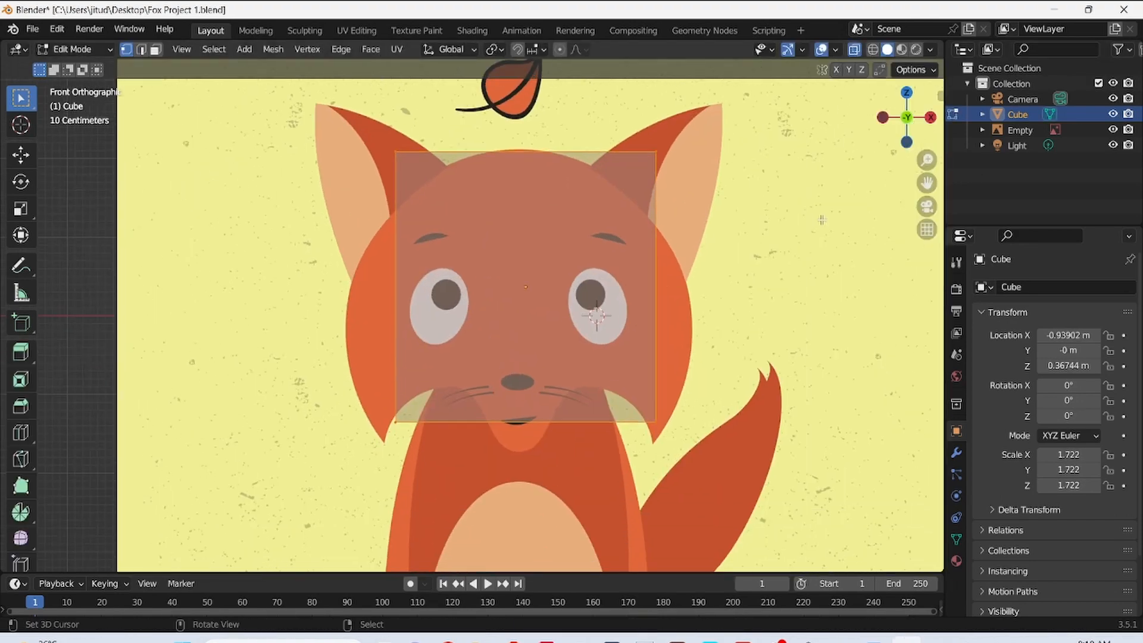
{"action": "key", "text": "KP_3"}
{"action": "key", "text": "s"}
{"action": "key", "text": "y"}
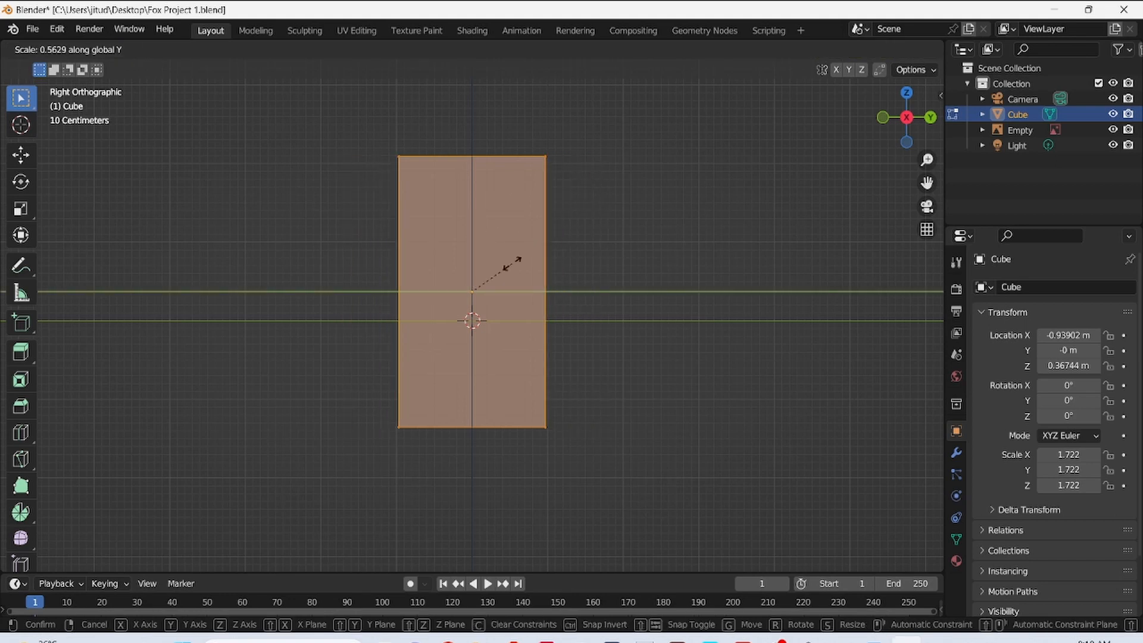
{"action": "left_click", "coordinate": [510, 256]}
{"action": "key", "text": "KP_1"}
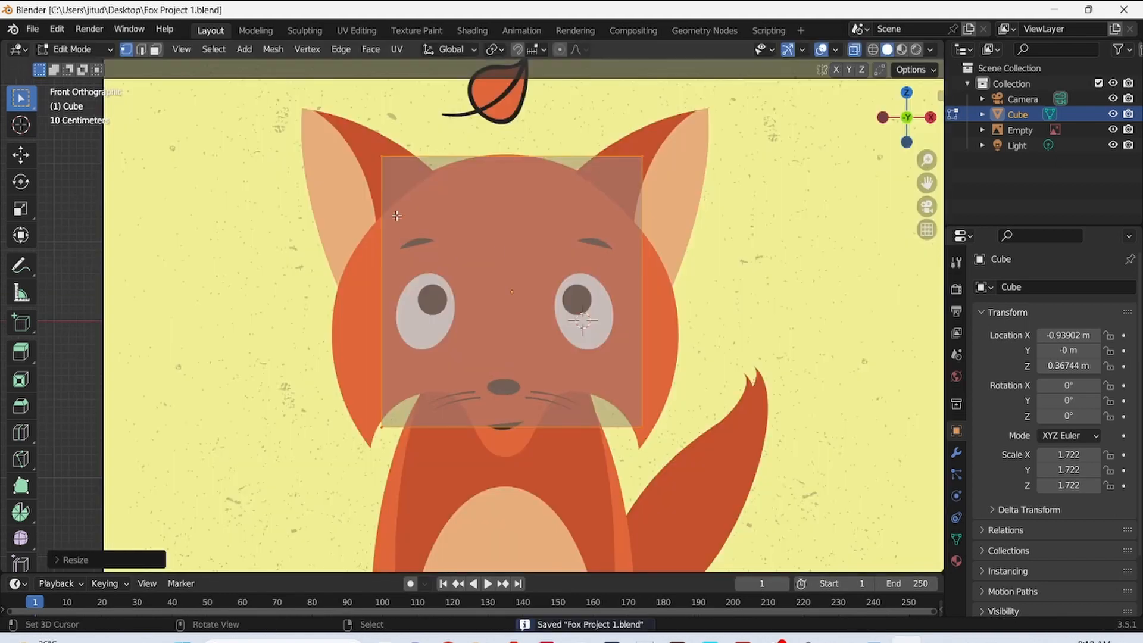
- Move the cube's two upper corners down and inward onto the outline of the fox's head
{"action": "left_click_drag", "start_coordinate": [319, 141], "coordinate": [449, 232]}
{"action": "key", "text": "g"}
{"action": "left_click", "coordinate": [444, 303]}
{"action": "left_click_drag", "start_coordinate": [596, 126], "coordinate": [674, 229]}
{"action": "key", "text": "g"}
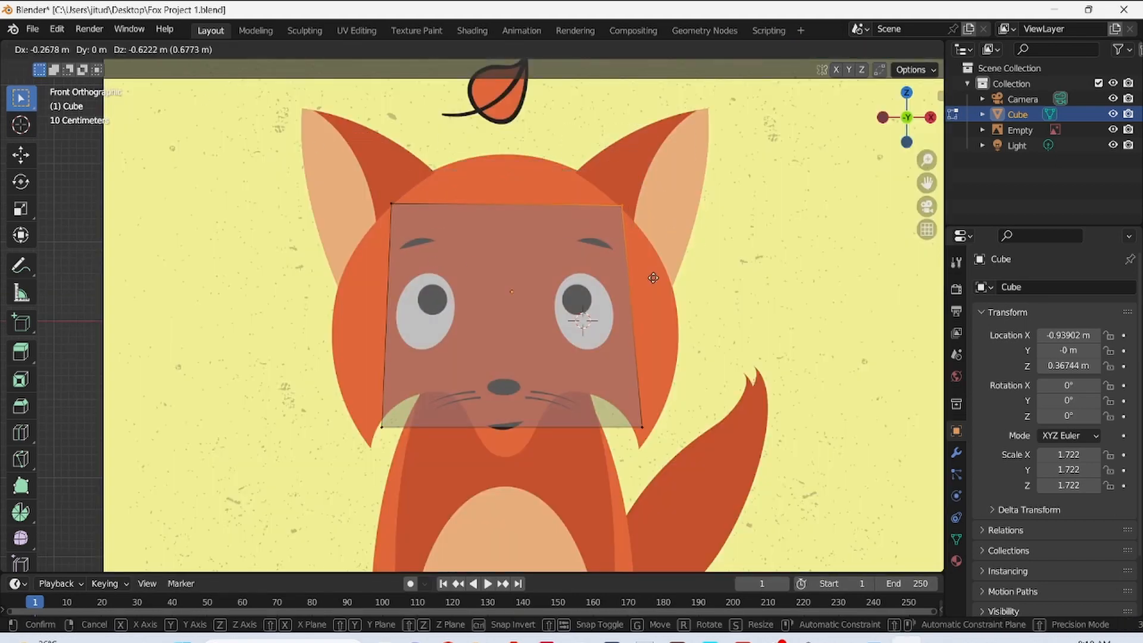
{"action": "left_click", "coordinate": [650, 275]}
- Move the cube's two lower corners onto the pointed tips of the fox's cheeks
{"action": "left_click_drag", "start_coordinate": [352, 400], "coordinate": [413, 457]}
{"action": "key", "text": "g"}
{"action": "left_click", "coordinate": [401, 476]}
{"action": "left_click_drag", "start_coordinate": [613, 402], "coordinate": [693, 466]}
{"action": "key", "text": "g"}
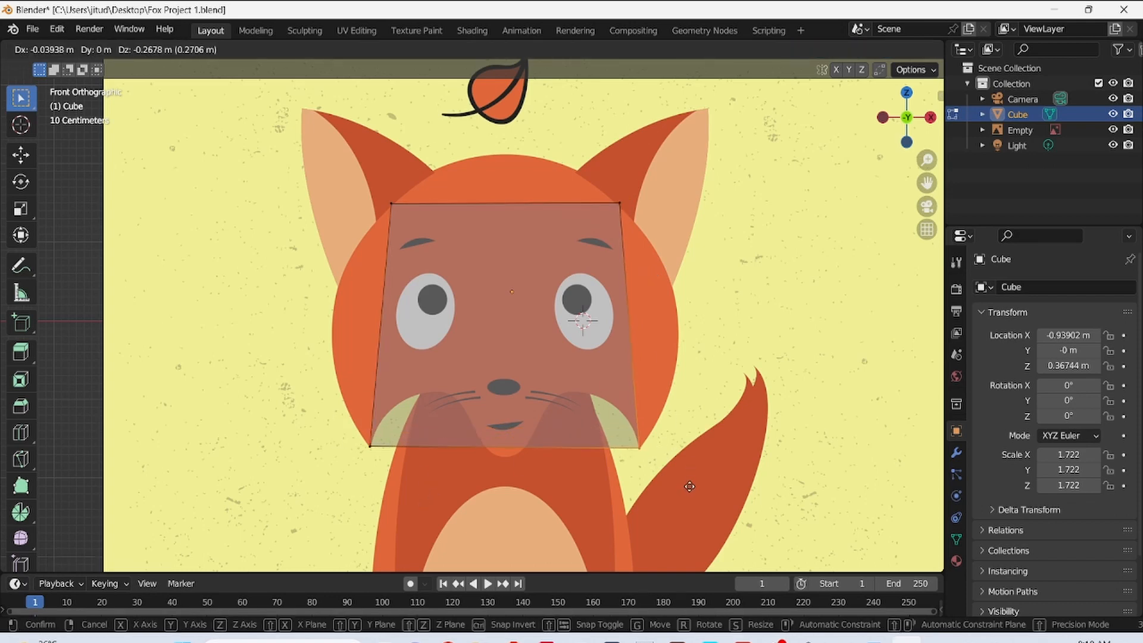
{"action": "left_click", "coordinate": [691, 484]}
- Add a horizontal loop cut across the middle of the head and move its ends out to the widest part of the outline
{"action": "key", "text": "ctrl+r"}
{"action": "left_click", "coordinate": [393, 324]}
{"action": "left_click", "coordinate": [392, 314]}
{"action": "left_click_drag", "start_coordinate": [353, 284], "coordinate": [419, 356]}
{"action": "key", "text": "g"}
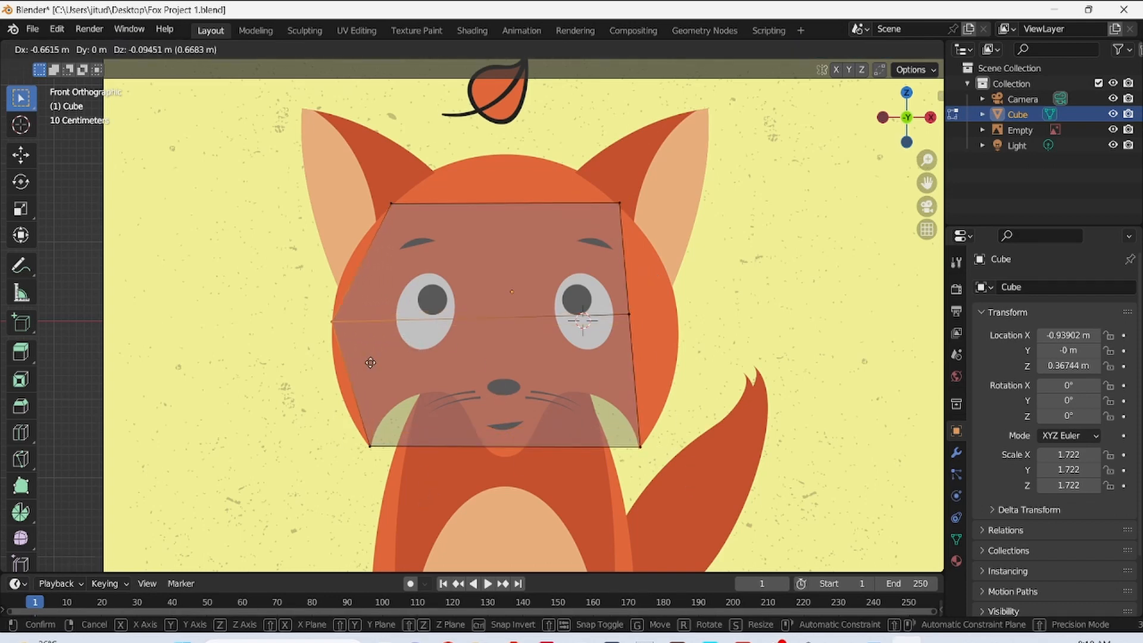
{"action": "left_click", "coordinate": [370, 363]}
{"action": "left_click_drag", "start_coordinate": [663, 282], "coordinate": [593, 354]}
{"action": "key", "text": "g"}
{"action": "left_click", "coordinate": [641, 357]}
- Add a horizontal loop cut at eyebrow level and move both ends out to the head outline
{"action": "left_click", "coordinate": [360, 259]}
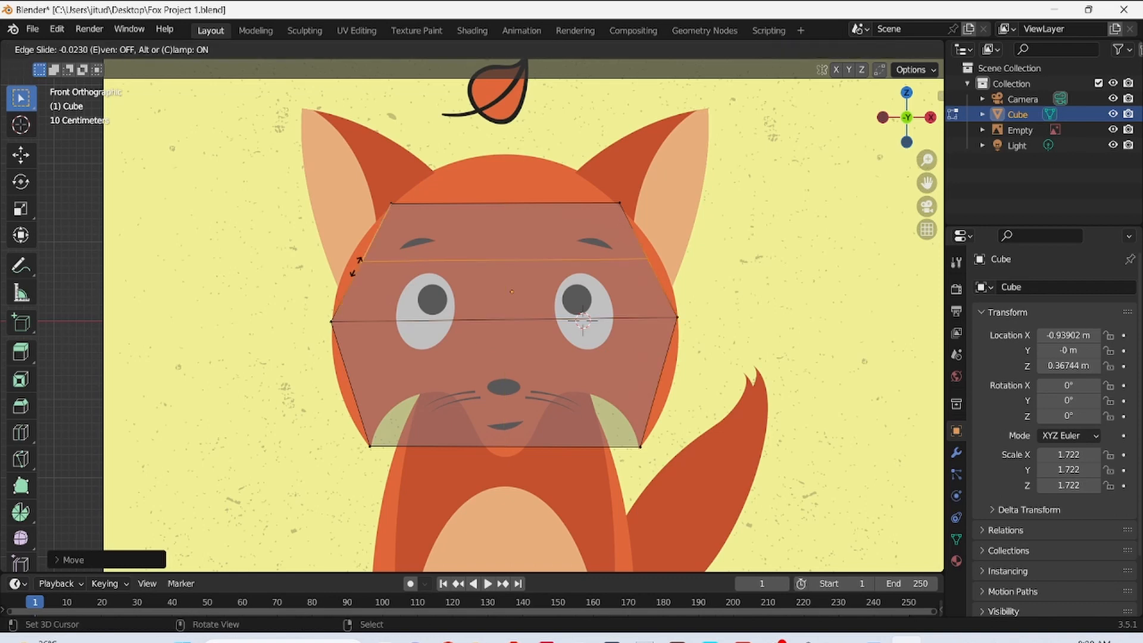
{"action": "left_click", "coordinate": [358, 257]}
{"action": "left_click_drag", "start_coordinate": [335, 233], "coordinate": [391, 294]}
{"action": "key", "text": "g"}
{"action": "left_click", "coordinate": [377, 292]}
{"action": "left_click_drag", "start_coordinate": [622, 232], "coordinate": [679, 281]}
{"action": "key", "text": "g"}
{"action": "left_click", "coordinate": [689, 279]}
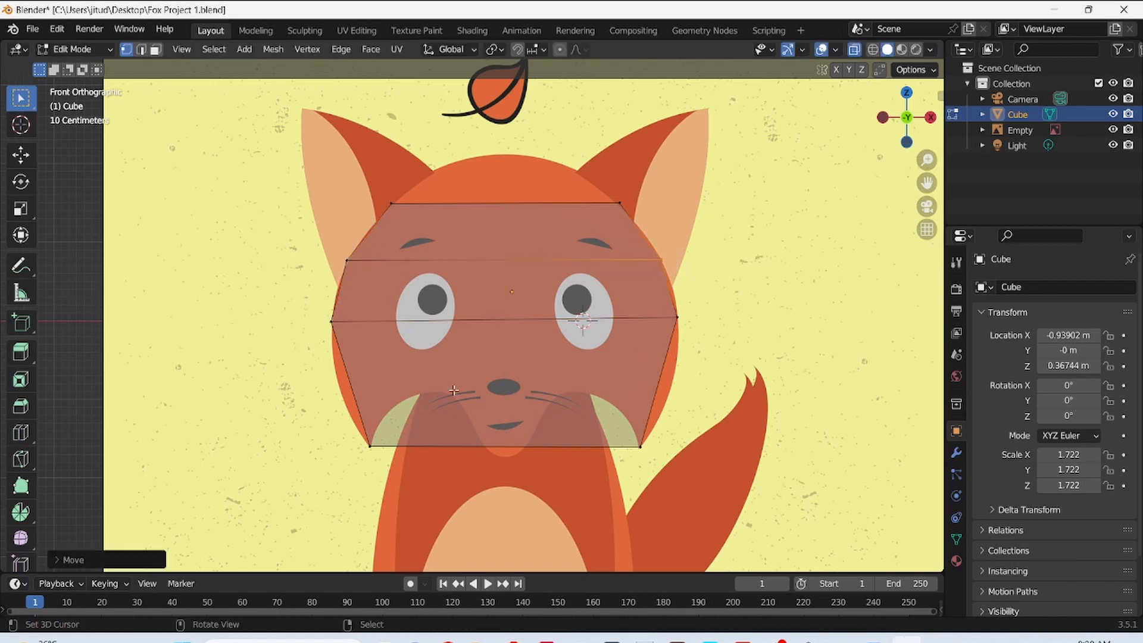
- Add a horizontal loop cut at nose level and move both ends out to the cheek outline
{"action": "left_click", "coordinate": [369, 383]}
{"action": "left_click", "coordinate": [369, 383]}
{"action": "left_click_drag", "start_coordinate": [331, 357], "coordinate": [387, 409]}
{"action": "key", "text": "g"}
{"action": "left_click", "coordinate": [381, 409]}
{"action": "left_click_drag", "start_coordinate": [632, 356], "coordinate": [703, 397]}
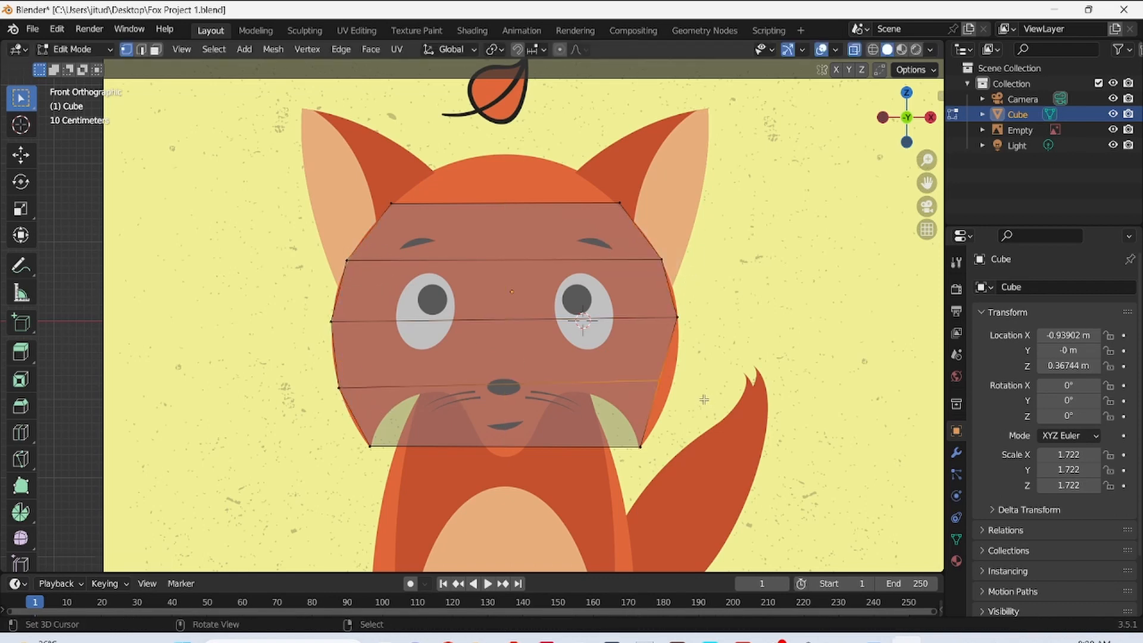
{"action": "key", "text": "g"}
{"action": "left_click", "coordinate": [686, 386]}
- Add a vertical loop cut through the centre of the head and raise its upper vertices to the crown
{"action": "left_click", "coordinate": [514, 292]}
{"action": "left_click", "coordinate": [518, 290]}
{"action": "left_click_drag", "start_coordinate": [490, 182], "coordinate": [528, 234]}
{"action": "key", "text": "g"}
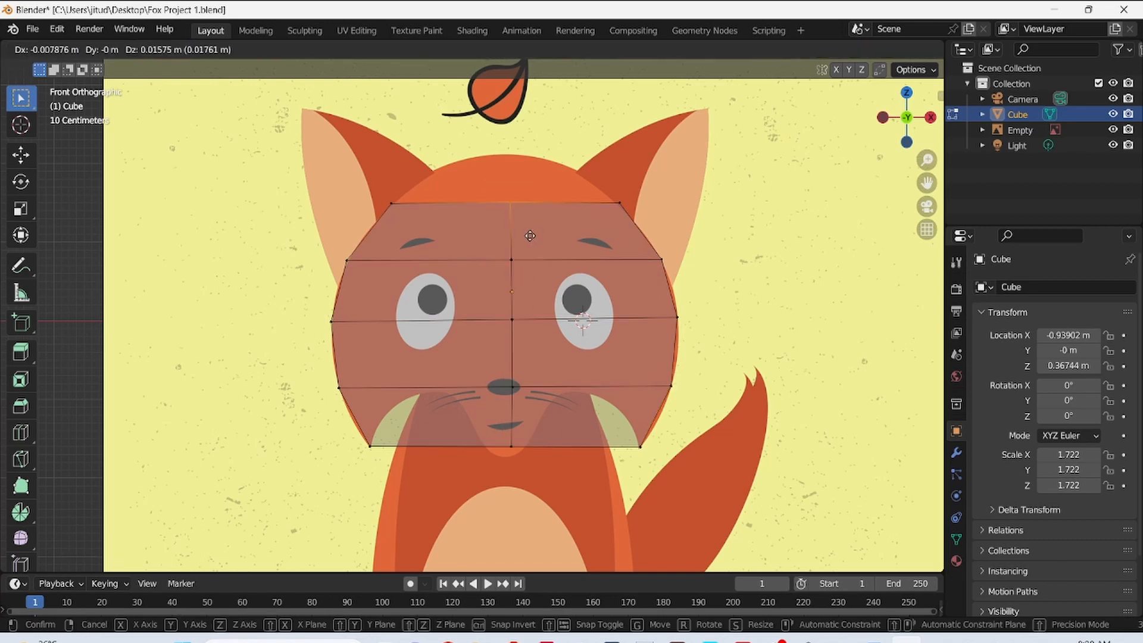
{"action": "left_click", "coordinate": [526, 189]}
- Add a vertical loop cut in the left half of the head and raise its upper vertices to the outline
{"action": "left_click", "coordinate": [454, 205]}
{"action": "left_click", "coordinate": [455, 204]}
{"action": "left_click_drag", "start_coordinate": [430, 159], "coordinate": [471, 224]}
{"action": "key", "text": "g"}
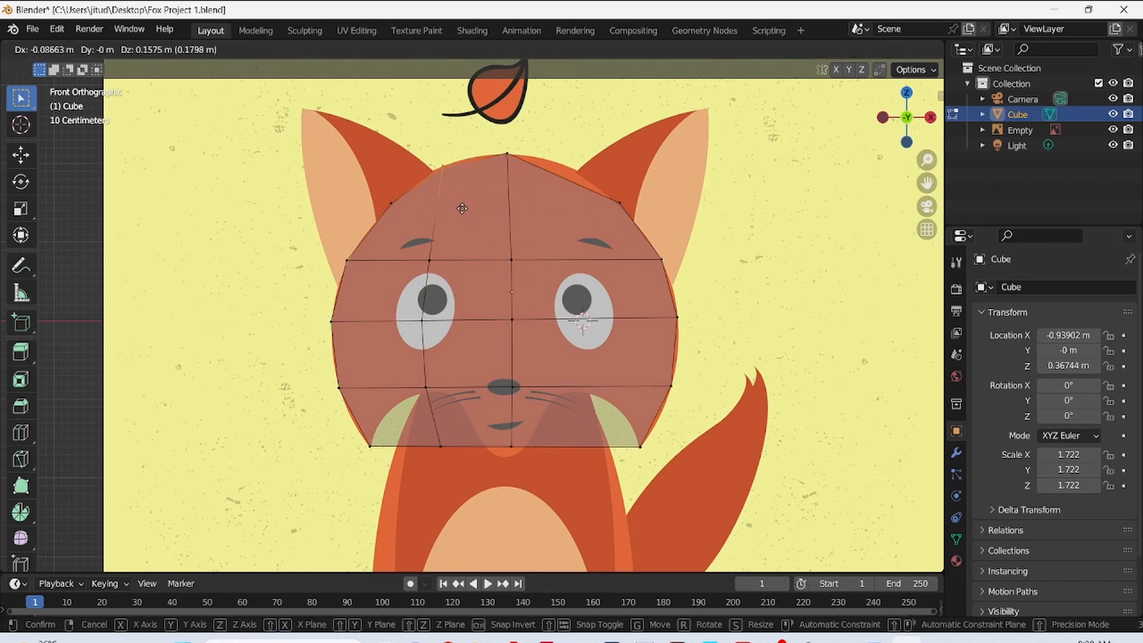
{"action": "left_click", "coordinate": [462, 209]}
- Add a vertical loop cut in the right half of the head and raise its upper vertices to the outline
{"action": "key", "text": "ctrl+r"}
{"action": "left_click", "coordinate": [576, 221]}
{"action": "left_click", "coordinate": [575, 217]}
{"action": "left_click_drag", "start_coordinate": [557, 163], "coordinate": [576, 219]}
{"action": "key", "text": "g"}
{"action": "left_click", "coordinate": [577, 209]}
- Fine-tune the crown and upper-left vertices against the head outline and save the project
{"action": "left_click_drag", "start_coordinate": [489, 146], "coordinate": [530, 206]}
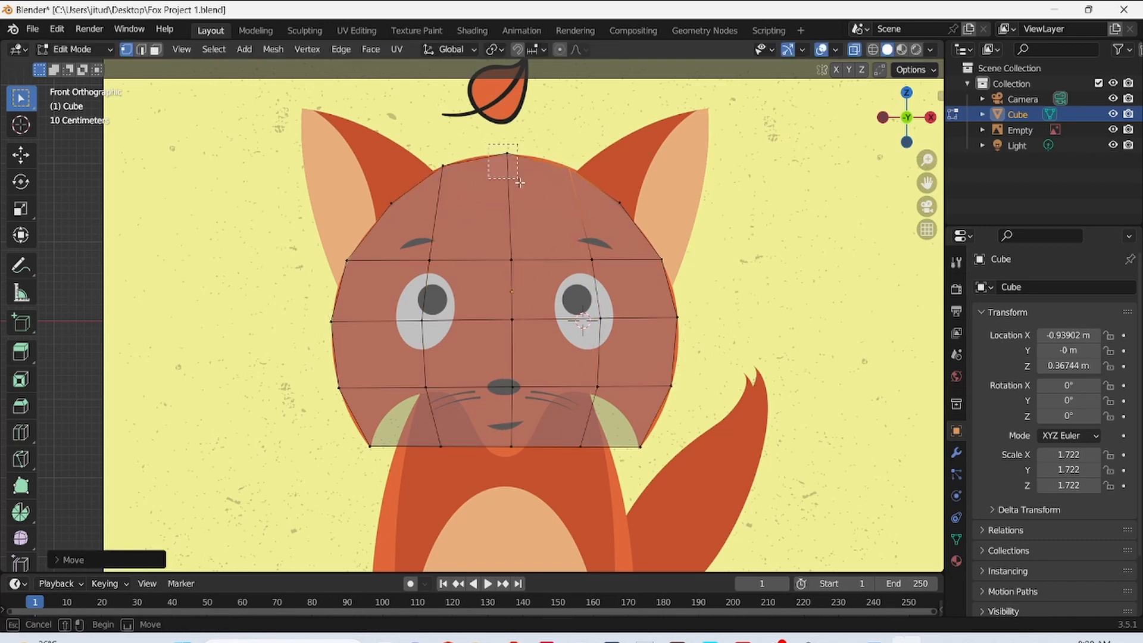
{"action": "key", "text": "g"}
{"action": "left_click", "coordinate": [532, 207]}
{"action": "left_click_drag", "start_coordinate": [421, 149], "coordinate": [470, 218]}
{"action": "key", "text": "g"}
{"action": "left_click", "coordinate": [469, 217]}
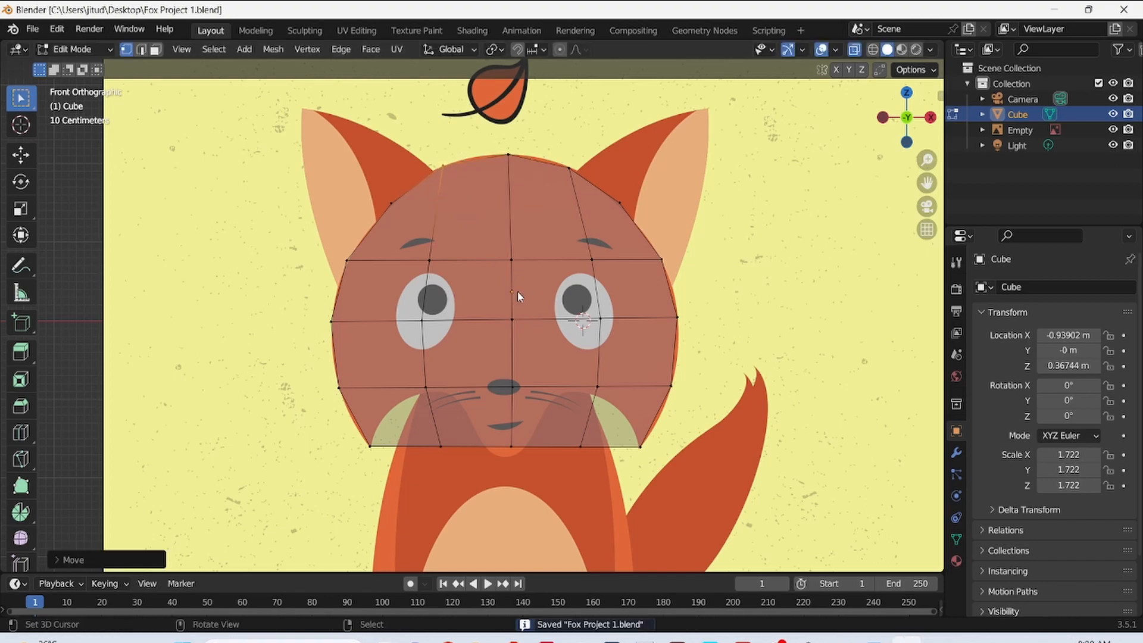
{"action": "key", "text": "Tab"}
{"action": "key", "text": "Tab"}
- Add a Subdivision modifier with 3 levels to the head and check the smoothed solid shape in Object Mode
{"action": "middle_click_drag", "start_coordinate": [536, 300], "coordinate": [955, 459]}
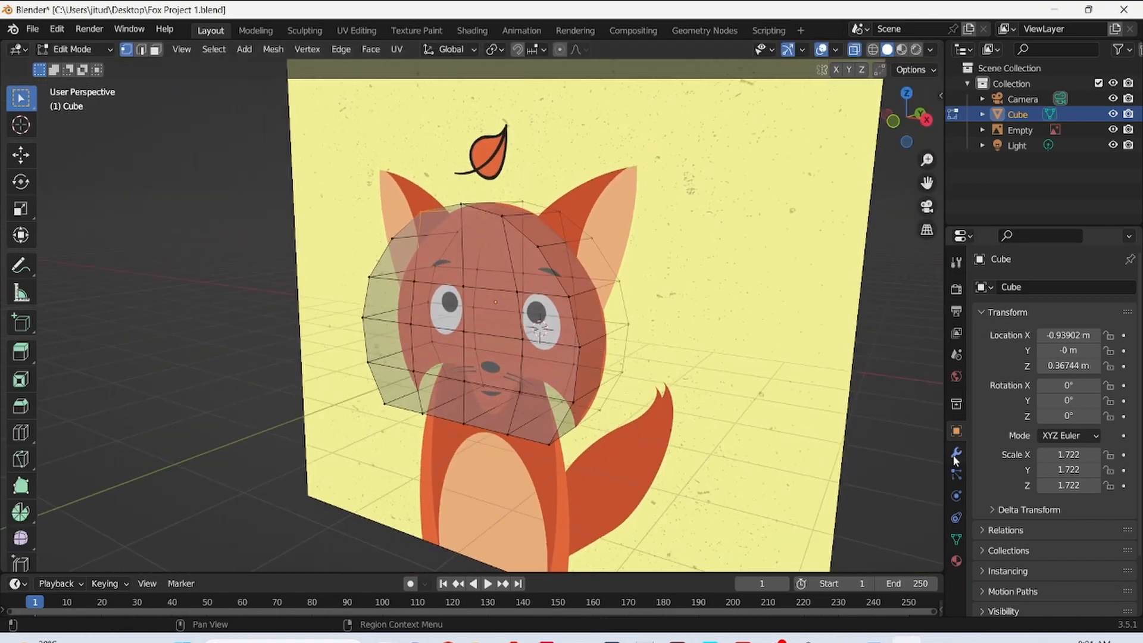
{"action": "left_click", "coordinate": [955, 459]}
{"action": "left_click", "coordinate": [1054, 287]}
{"action": "left_click", "coordinate": [768, 548]}
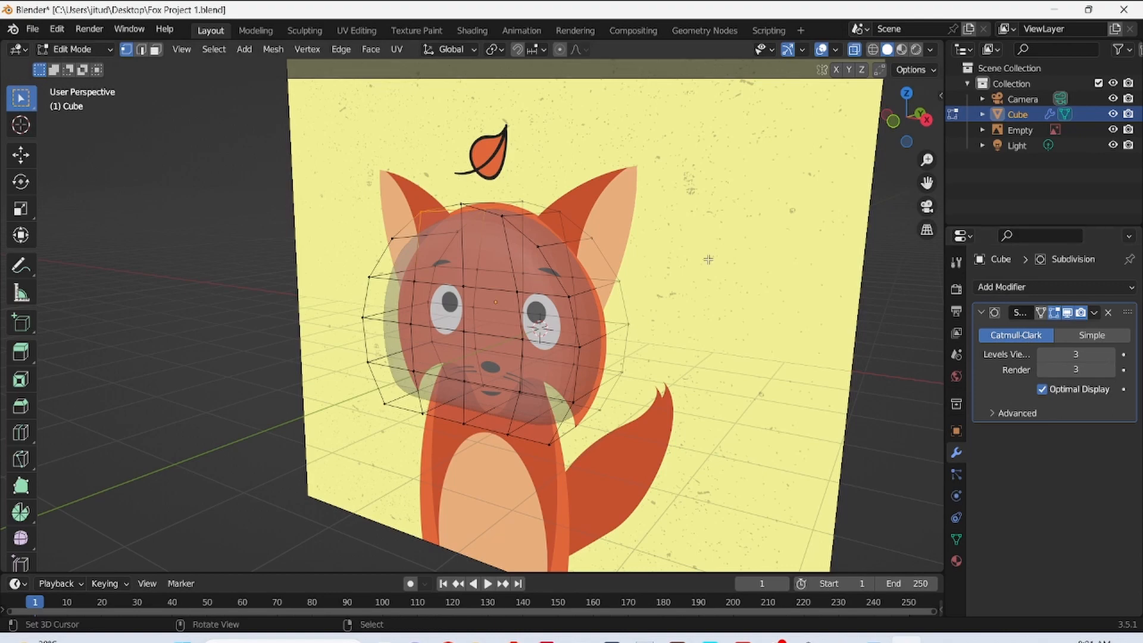
{"action": "key", "text": "alt+z"}
{"action": "key", "text": "alt+z"}
{"action": "key", "text": "alt+z"}
{"action": "mouse_move", "coordinate": [636, 201]}
{"action": "middle_mouse_down"}
{"action": "mouse_move", "coordinate": [587, 200]}
{"action": "mouse_move", "coordinate": [536, 272]}
{"action": "middle_mouse_up"}
{"action": "key", "text": "Tab"}
{"action": "middle_click_drag", "start_coordinate": [485, 315], "coordinate": [538, 320]}
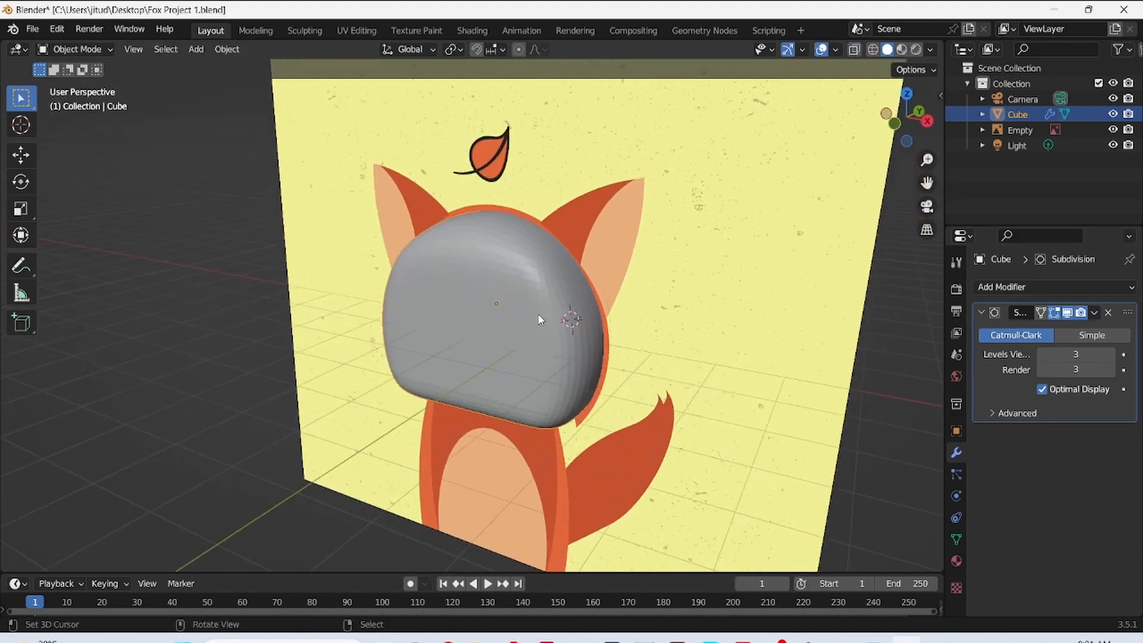
- In the front X-ray view, adjust the lower-left vertices and pull the bottom centre vertices down to form the chin
{"action": "key", "text": "Tab"}
{"action": "key", "text": "KP_1"}
{"action": "left_click", "coordinate": [856, 55]}
{"action": "left_click_drag", "start_coordinate": [358, 364], "coordinate": [483, 467]}
{"action": "key", "text": "g"}
{"action": "left_click", "coordinate": [497, 463]}
{"action": "key", "text": "g"}
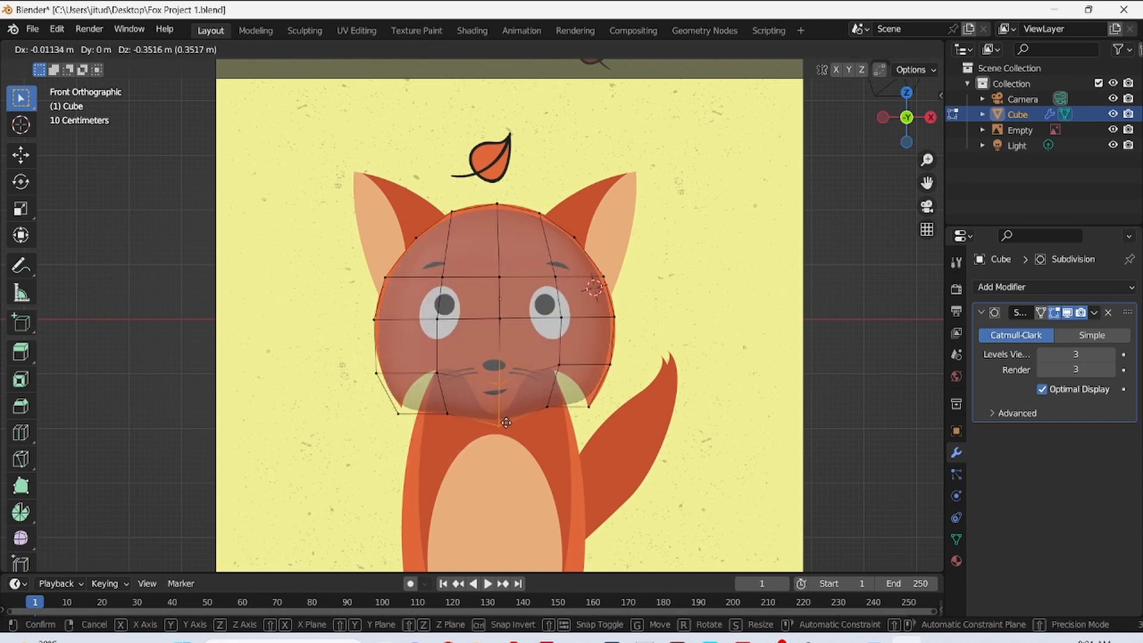
{"action": "left_click", "coordinate": [504, 446]}
- Raise the bottom vertices between the chin and left cheek into a notch, and lower the left cheek tip
{"action": "left_click_drag", "start_coordinate": [419, 355], "coordinate": [470, 440]}
{"action": "key", "text": "g"}
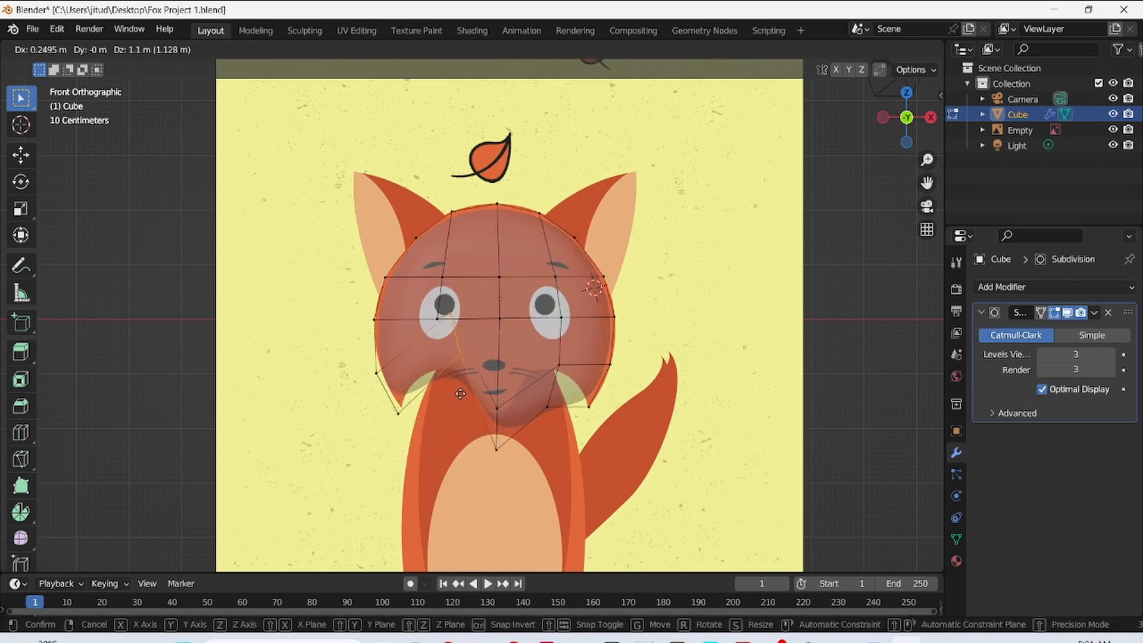
{"action": "left_click", "coordinate": [481, 371]}
{"action": "left_click_drag", "start_coordinate": [355, 357], "coordinate": [422, 449]}
{"action": "key", "text": "g"}
{"action": "left_click", "coordinate": [424, 461]}
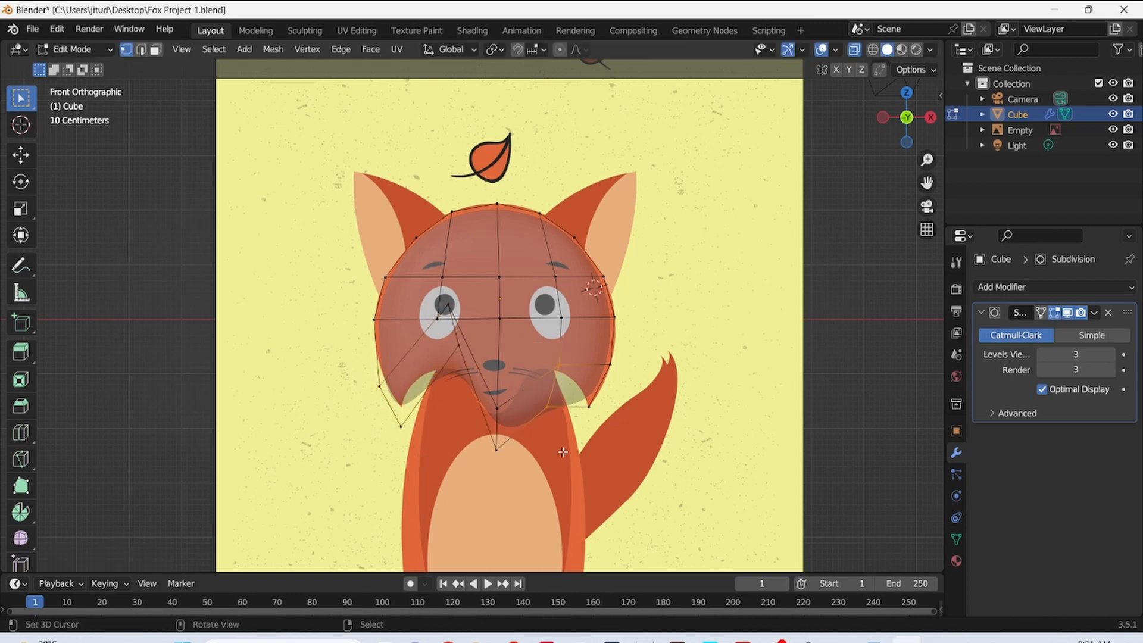
- Raise the bottom vertices between the chin and right cheek to form the matching notch
{"action": "key", "text": "g"}
{"action": "left_click", "coordinate": [552, 410]}
{"action": "key", "text": "g"}
{"action": "left_click", "coordinate": [554, 408]}
- Pull the chin point further down and reshape the right cheek tip and its inner notch to match the drawing
{"action": "left_click_drag", "start_coordinate": [471, 388], "coordinate": [532, 457]}
{"action": "key", "text": "g"}
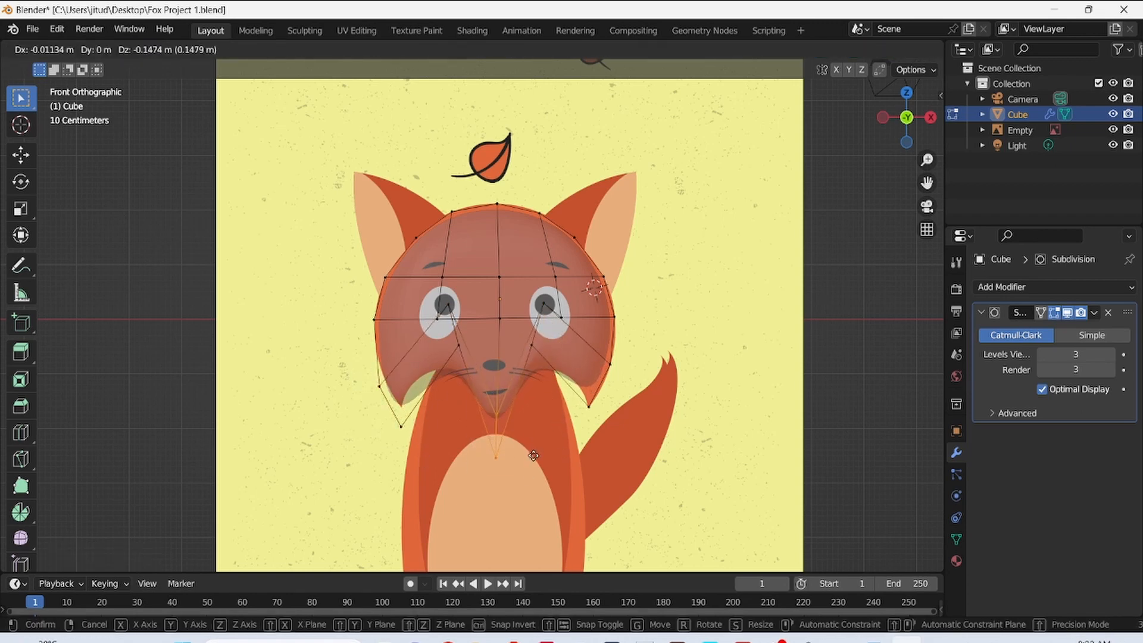
{"action": "left_click", "coordinate": [534, 455]}
{"action": "key", "text": "g"}
{"action": "left_click", "coordinate": [560, 406]}
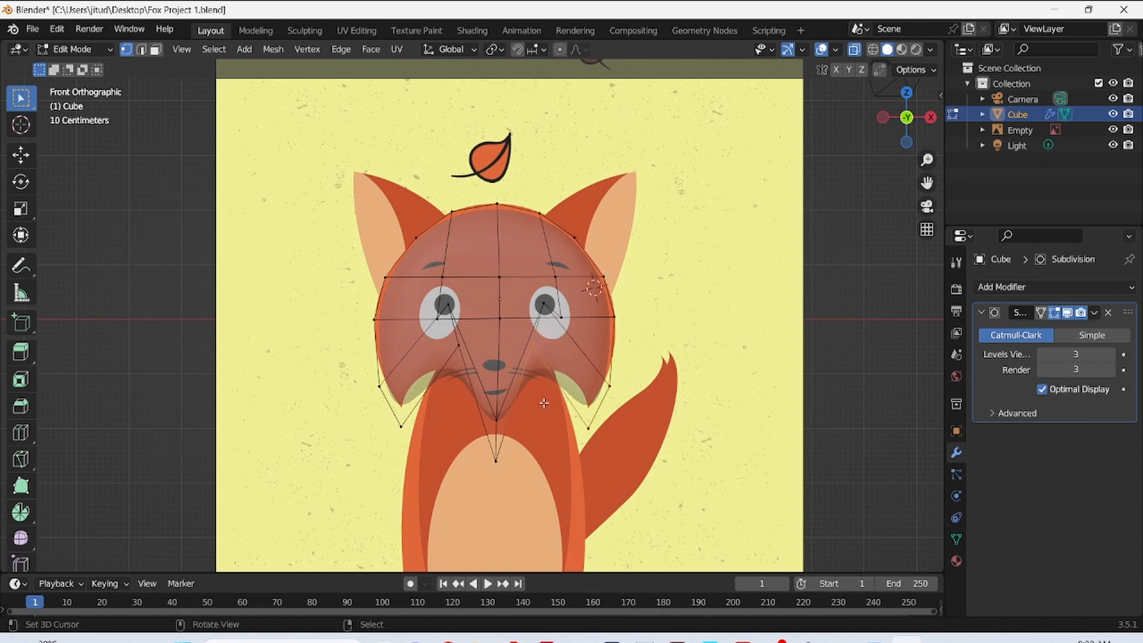
{"action": "left_click", "coordinate": [551, 390]}
{"action": "key", "text": "g"}
{"action": "left_click", "coordinate": [587, 458]}
- Push the right-side vertices at eye and eyebrow level outward so the smoothed head meets the outline
{"action": "left_click_drag", "start_coordinate": [597, 298], "coordinate": [639, 351]}
{"action": "key", "text": "g"}
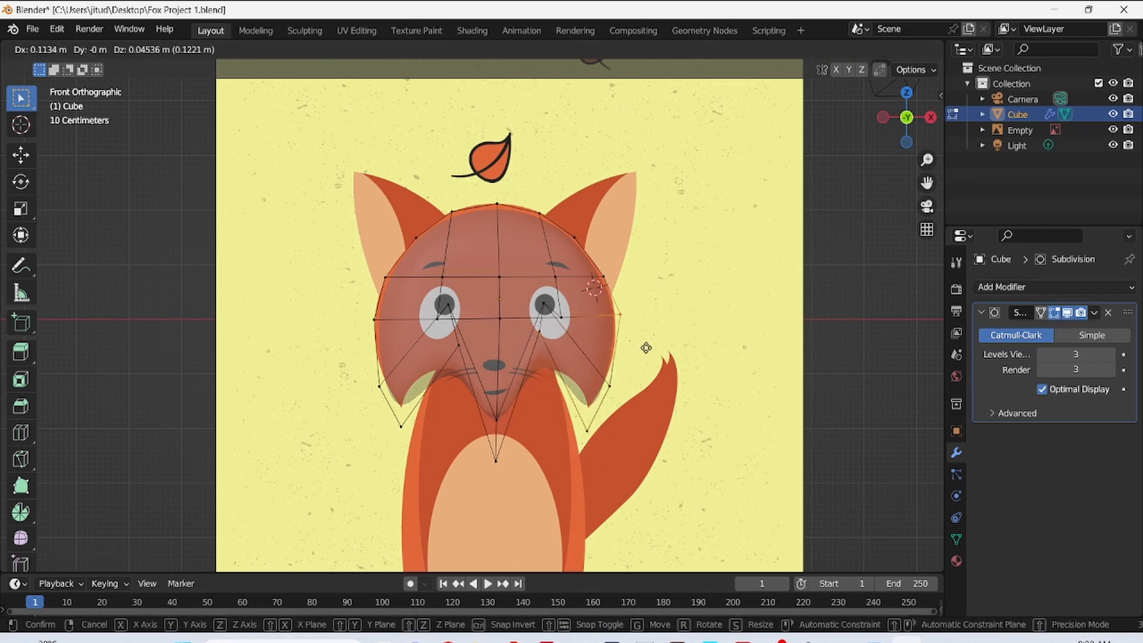
{"action": "left_click", "coordinate": [647, 348]}
{"action": "left_click_drag", "start_coordinate": [588, 260], "coordinate": [617, 295]}
{"action": "key", "text": "g"}
{"action": "left_click", "coordinate": [618, 291]}
- Push the crown and left-side vertices outward so the smoothed head fills the drawn outline
{"action": "key", "text": "g"}
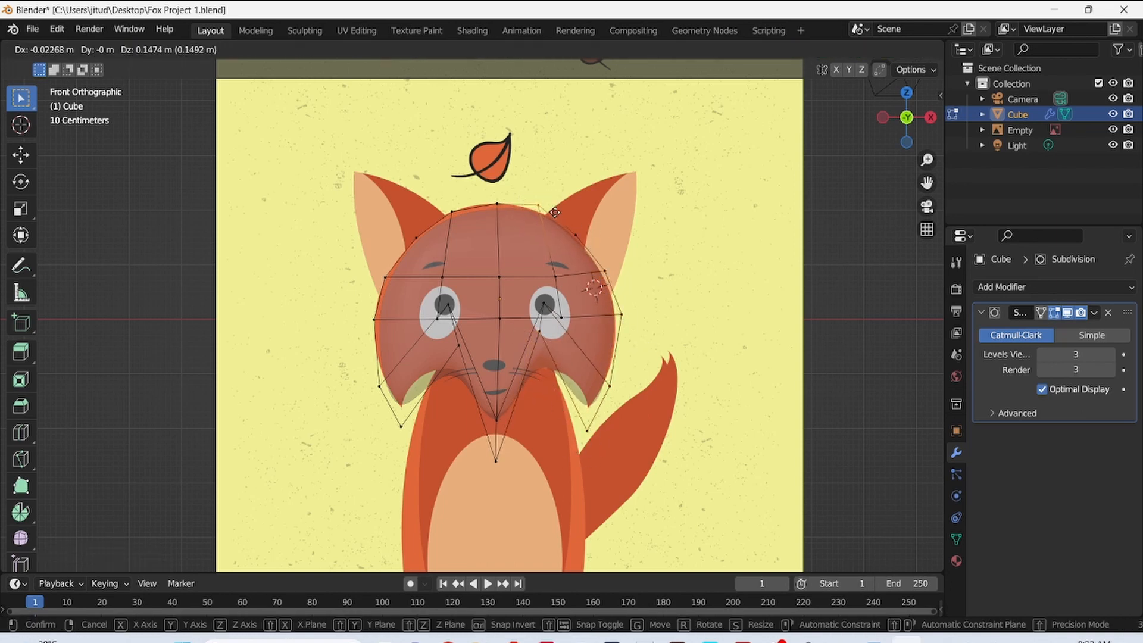
{"action": "left_click", "coordinate": [480, 244]}
{"action": "key", "text": "g"}
{"action": "left_click_drag", "start_coordinate": [364, 257], "coordinate": [402, 338]}
{"action": "left_click", "coordinate": [412, 295]}
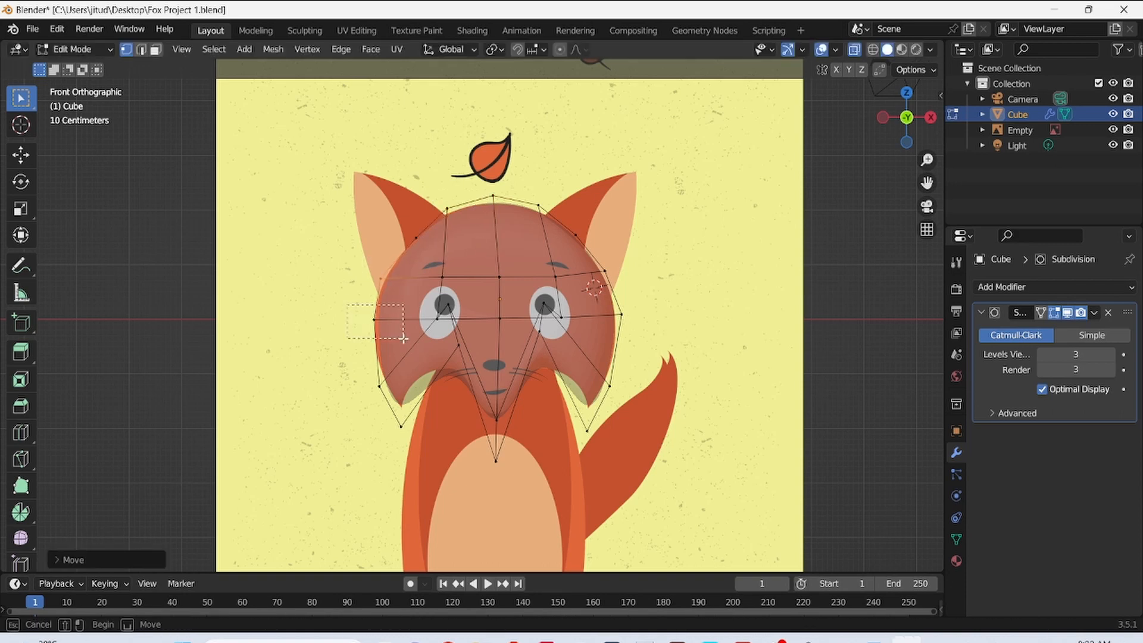
{"action": "key", "text": "g"}
{"action": "left_click", "coordinate": [397, 341]}
- Adjust the left cheek tip and raise the vertices of both notches beside the chin to follow the drawing
{"action": "left_click_drag", "start_coordinate": [359, 371], "coordinate": [413, 452]}
{"action": "left_click", "coordinate": [399, 411]}
{"action": "key", "text": "g"}
{"action": "left_click", "coordinate": [415, 456]}
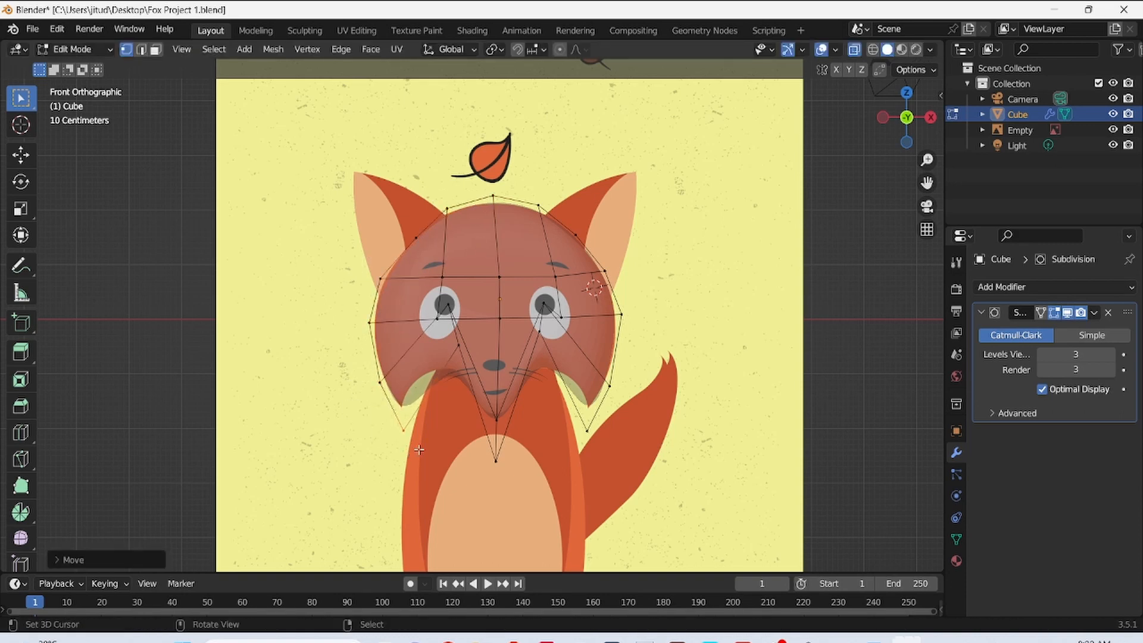
{"action": "left_click_drag", "start_coordinate": [442, 328], "coordinate": [462, 369]}
{"action": "key", "text": "g"}
{"action": "left_click", "coordinate": [447, 353]}
{"action": "key", "text": "g"}
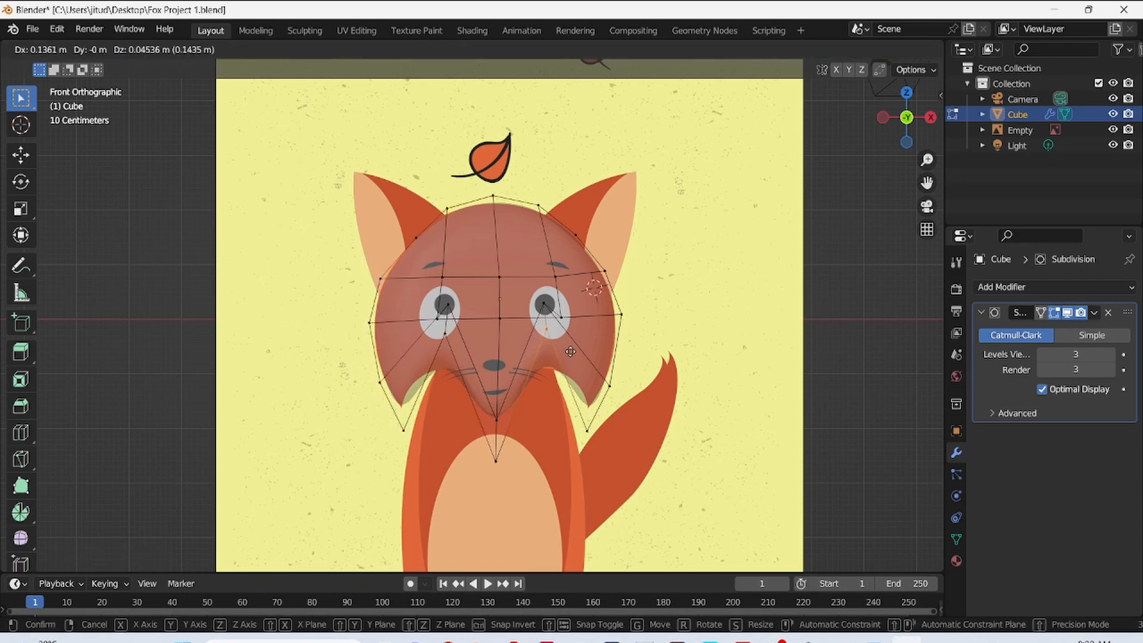
{"action": "left_click", "coordinate": [464, 375]}
- Add a vertical loop cut through the left cheek and shape its lower vertices and the adjoining notch along the curved cheek edge
{"action": "left_click", "coordinate": [404, 362]}
{"action": "left_click", "coordinate": [401, 364]}
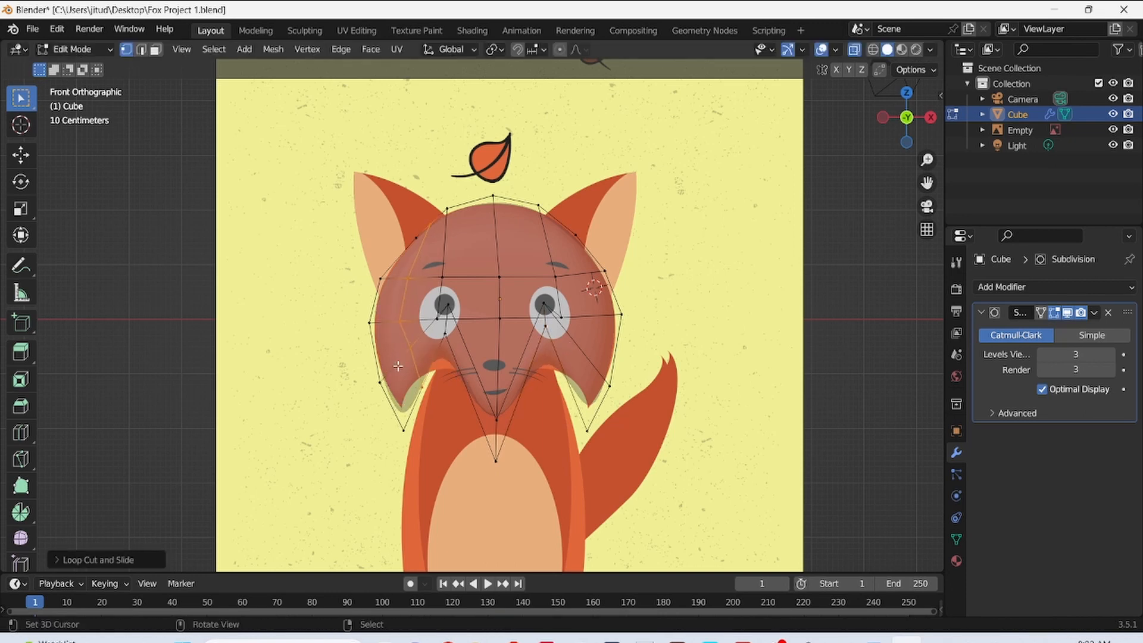
{"action": "key", "text": "g"}
{"action": "left_click_drag", "start_coordinate": [408, 377], "coordinate": [426, 446]}
{"action": "left_click", "coordinate": [434, 414]}
{"action": "key", "text": "g"}
{"action": "left_click", "coordinate": [428, 421]}
{"action": "key", "text": "g"}
{"action": "left_click", "coordinate": [431, 441]}
{"action": "left_click_drag", "start_coordinate": [434, 323], "coordinate": [459, 376]}
{"action": "key", "text": "g"}
{"action": "left_click", "coordinate": [465, 390]}
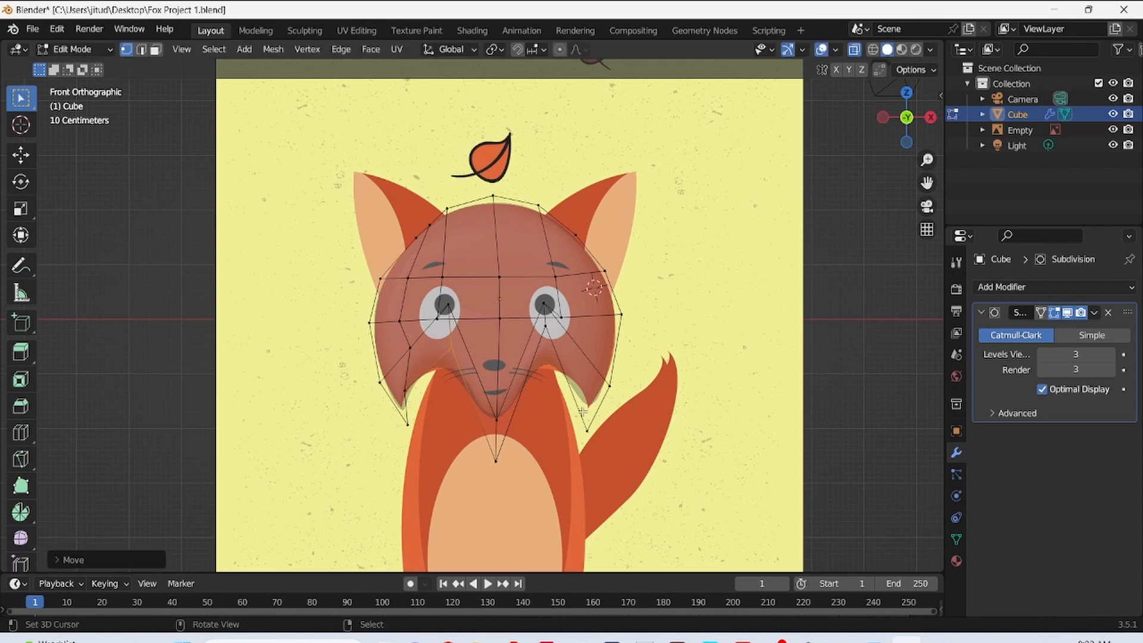
- Add a vertical loop cut through the right cheek and move its lower vertices toward the cheek tip
{"action": "key", "text": "ctrl+r"}
{"action": "left_click", "coordinate": [565, 393]}
{"action": "left_click", "coordinate": [562, 392]}
{"action": "left_click_drag", "start_coordinate": [552, 367], "coordinate": [573, 406]}
{"action": "key", "text": "g"}
{"action": "left_click", "coordinate": [589, 414]}
- Reposition the inner vertices of the right cheek notch to follow the drawn curve
{"action": "left_click_drag", "start_coordinate": [532, 315], "coordinate": [586, 405]}
{"action": "key", "text": "g"}
{"action": "left_click", "coordinate": [549, 374]}
{"action": "key", "text": "g"}
{"action": "left_click", "coordinate": [576, 398]}
{"action": "key", "text": "g"}
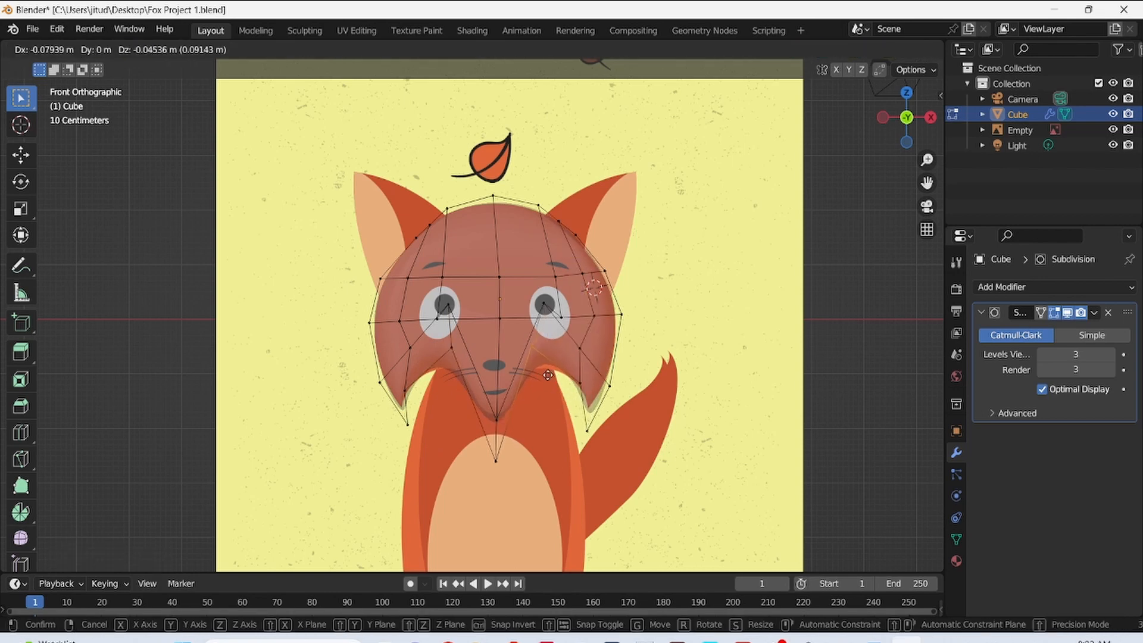
{"action": "left_click", "coordinate": [575, 397]}
- Save the project and inspect the solid head shape from an angle in Object Mode with X-ray off
{"action": "key", "text": "ctrl+s"}
{"action": "key", "text": "Tab"}
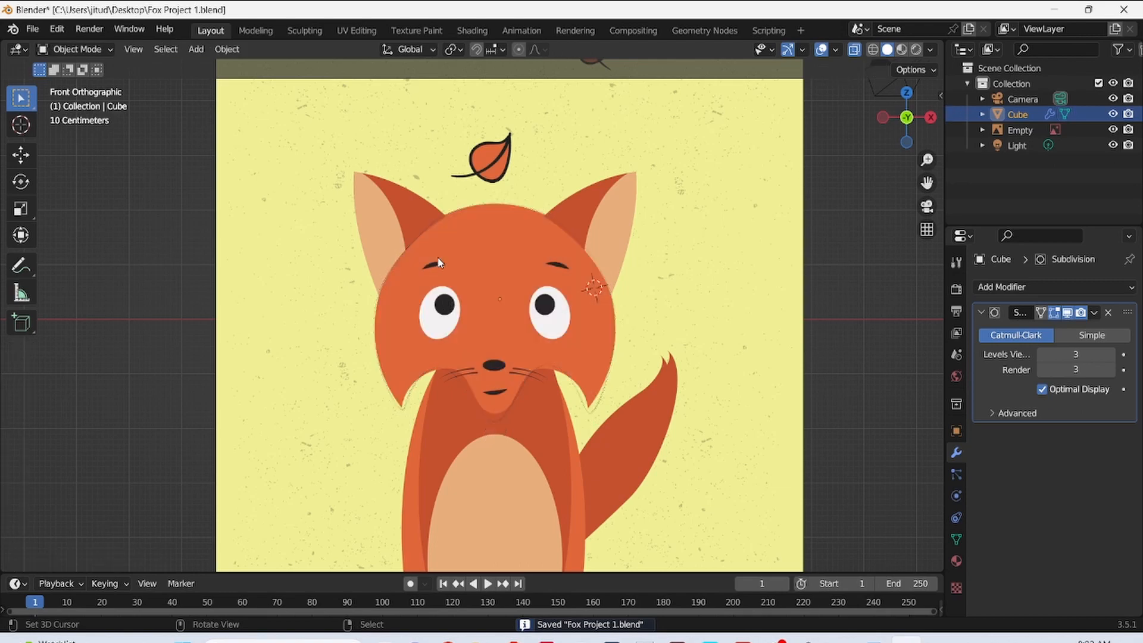
{"action": "left_click", "coordinate": [854, 50]}
{"action": "middle_click_drag", "start_coordinate": [581, 200], "coordinate": [483, 229]}
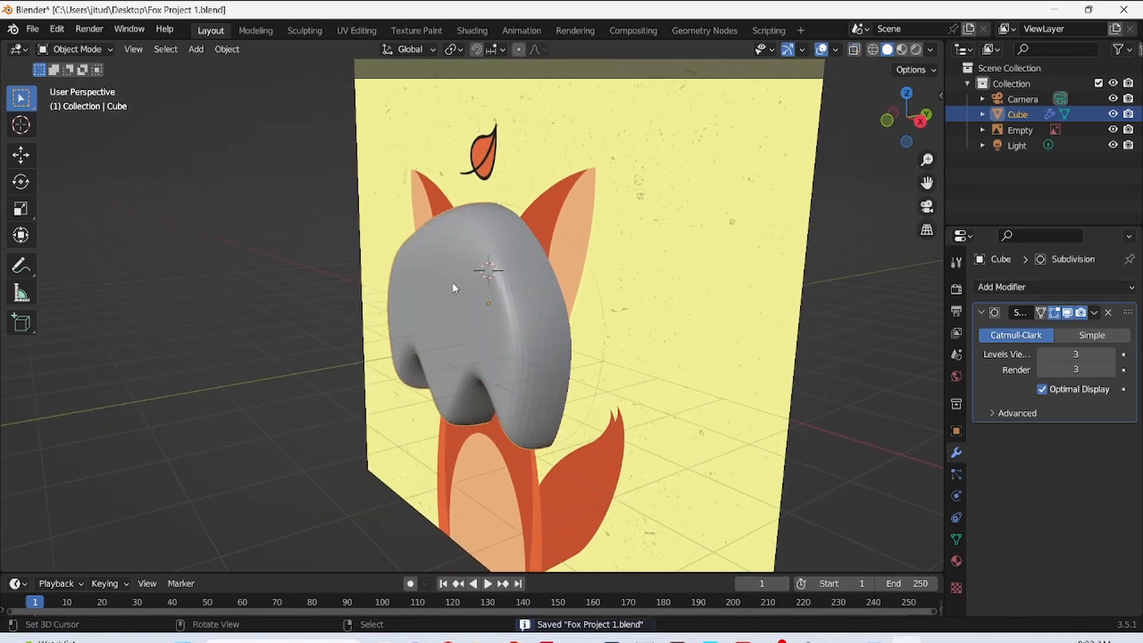
{"action": "key", "text": "Tab"}
{"action": "key", "text": "Tab"}
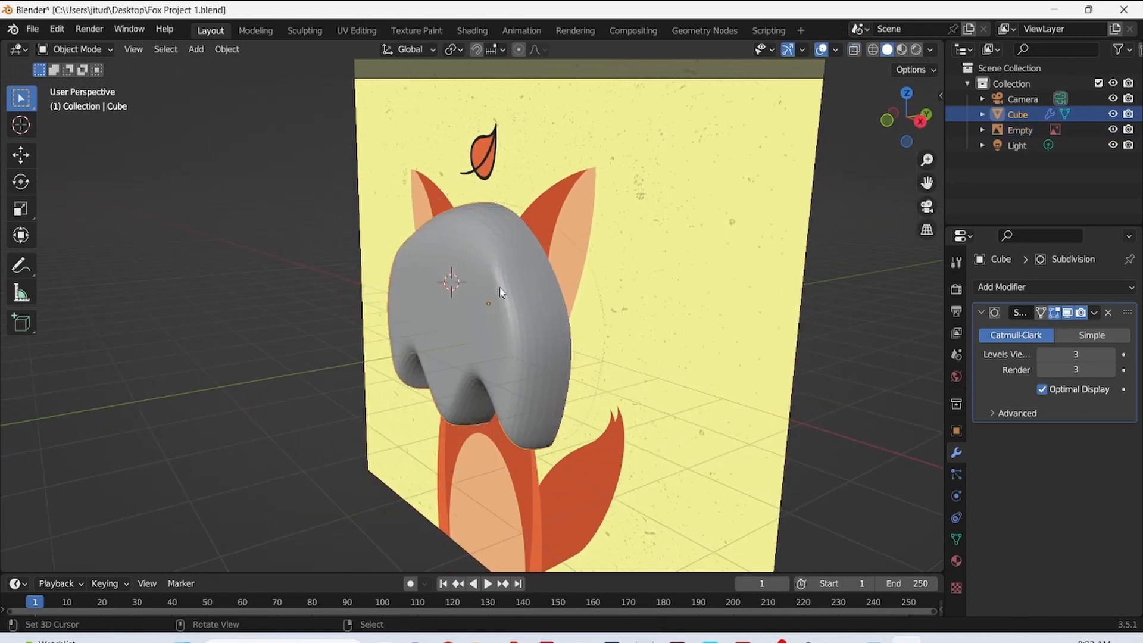
- Examine the solid head's shape and fit over the reference from the front and at an angle
{"action": "left_click", "coordinate": [498, 285]}
{"action": "middle_click_drag", "start_coordinate": [504, 288], "coordinate": [497, 278]}
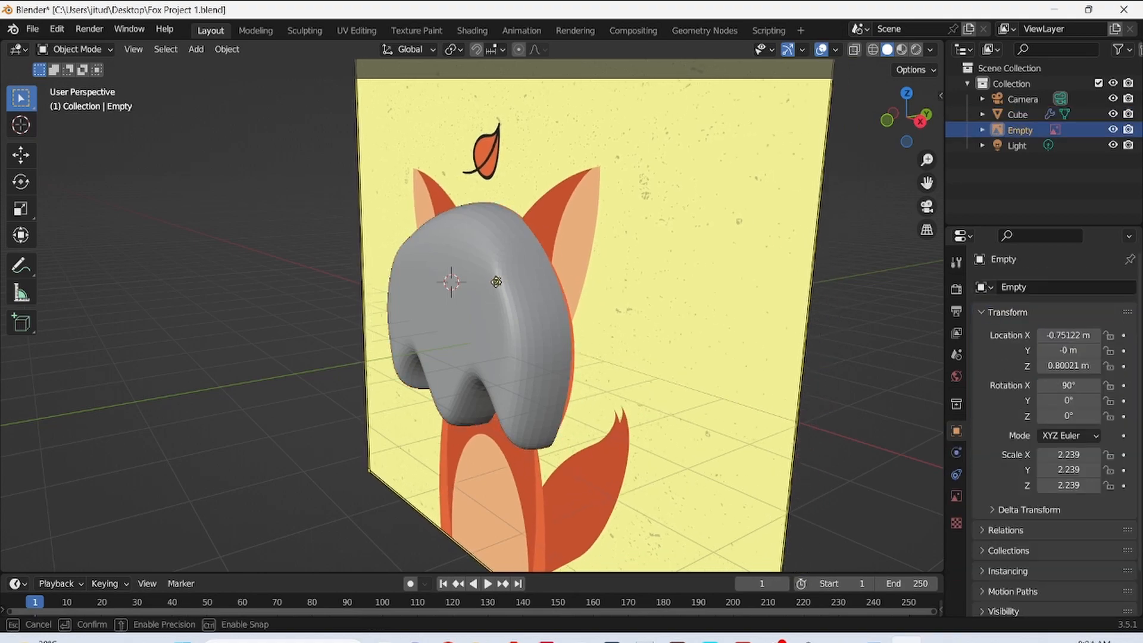
{"action": "left_click", "coordinate": [495, 272]}
{"action": "key", "text": "KP_1"}
{"action": "left_click", "coordinate": [1094, 130]}
{"action": "left_click", "coordinate": [1078, 113]}
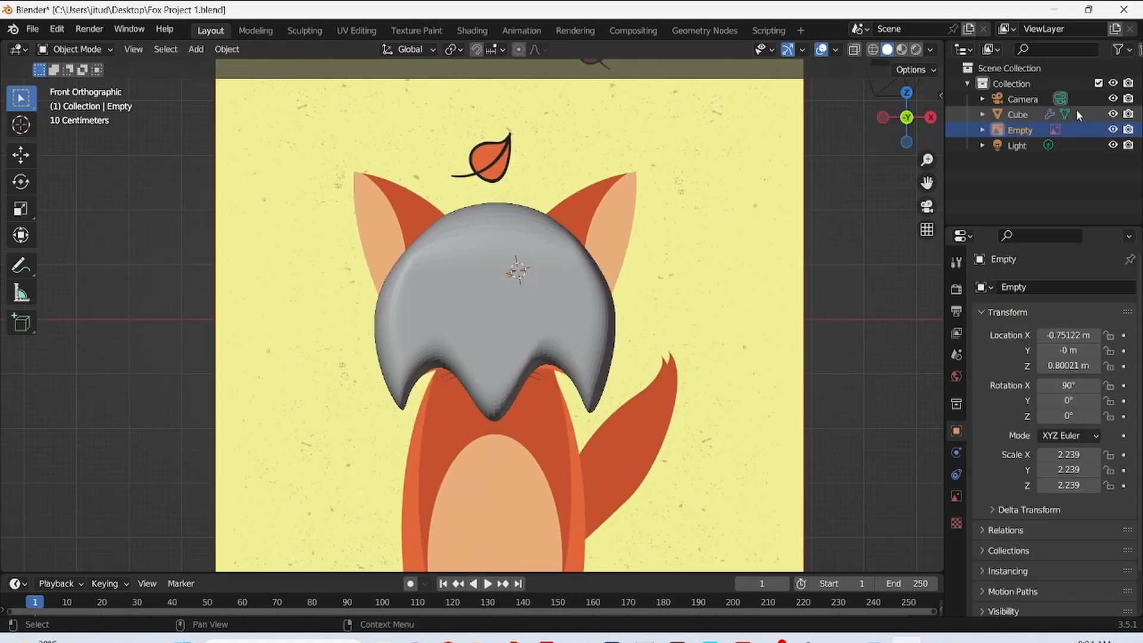
{"action": "key", "text": "Tab"}
{"action": "key", "text": "Tab"}
{"action": "left_click_drag", "start_coordinate": [530, 291], "coordinate": [498, 259]}
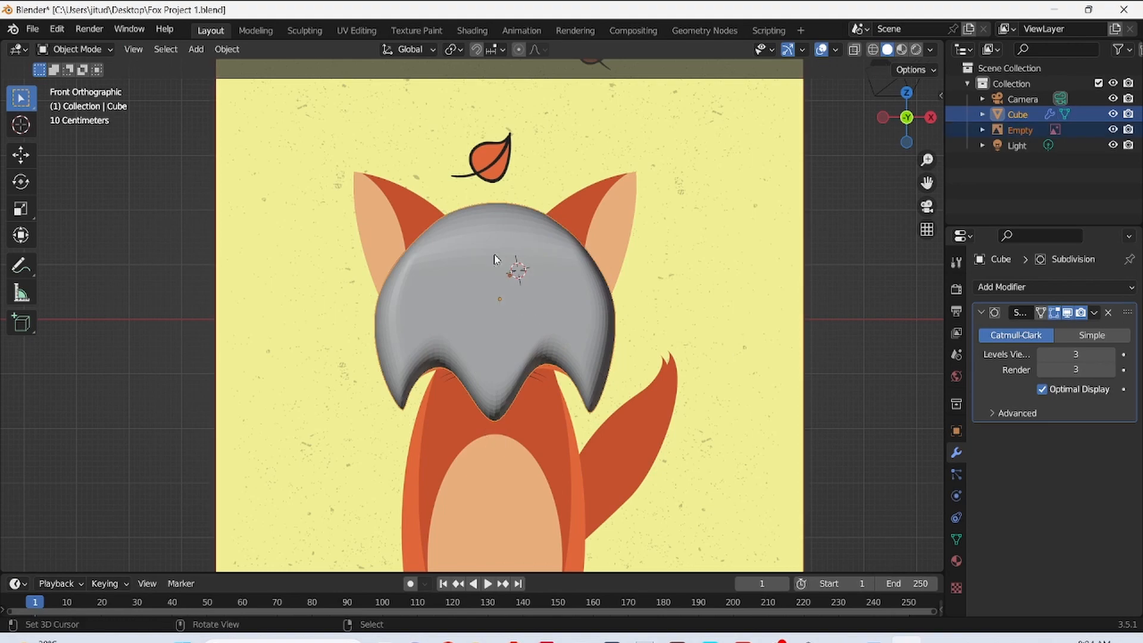
{"action": "left_click", "coordinate": [76, 49]}
{"action": "left_click", "coordinate": [78, 84]}
{"action": "right_click", "coordinate": [452, 278]}
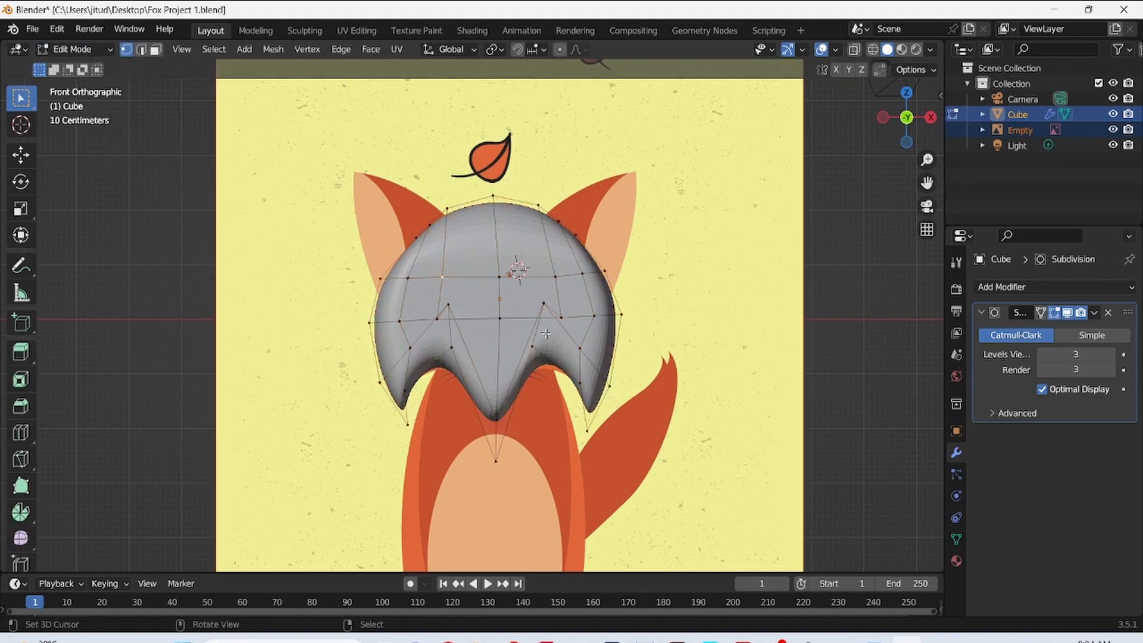
{"action": "middle_click_drag", "start_coordinate": [418, 281], "coordinate": [465, 304]}
{"action": "key", "text": "Tab"}
{"action": "left_click", "coordinate": [77, 49]}
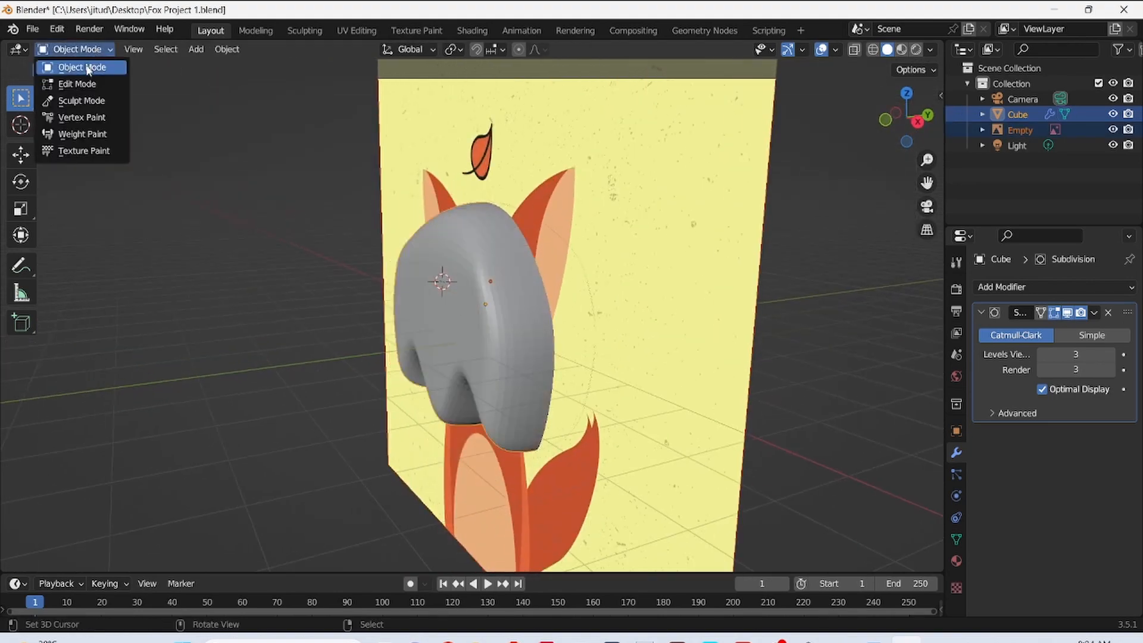
{"action": "left_click", "coordinate": [87, 66]}
- Add a new cube mesh in Object Mode and place it over the fox's belly in front view
{"action": "key", "text": "KP_1"}
{"action": "left_click", "coordinate": [1020, 129]}
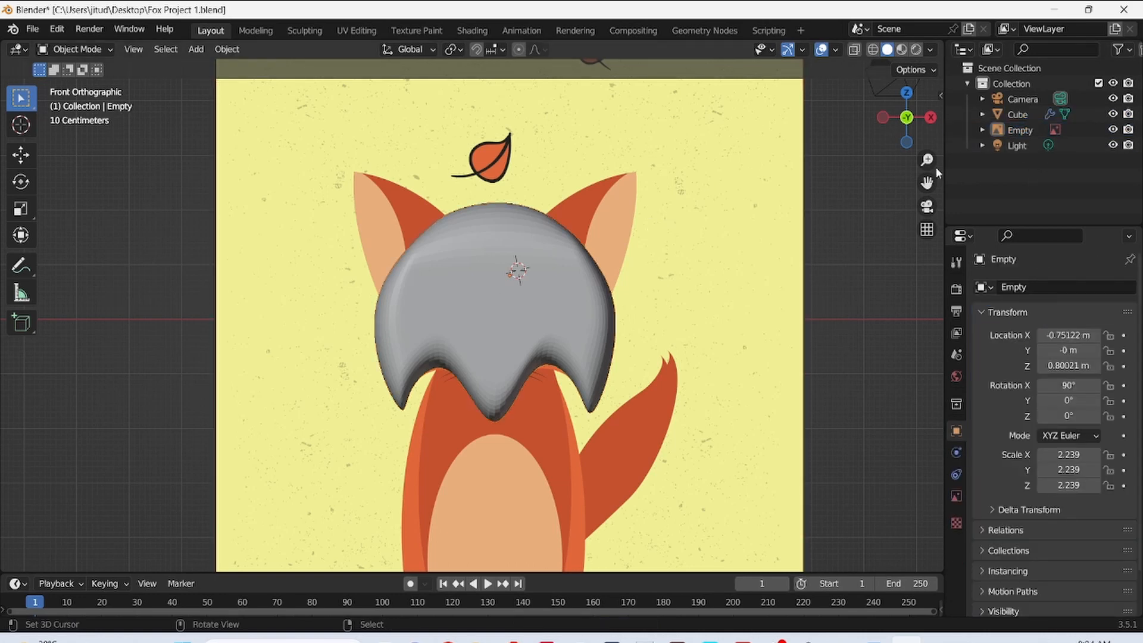
{"action": "scroll", "coordinate": [610, 340], "scroll_direction": "down", "scroll_amount": 2}
{"action": "right_click", "coordinate": [739, 323], "text": "shift"}
{"action": "key", "text": "shift+a"}
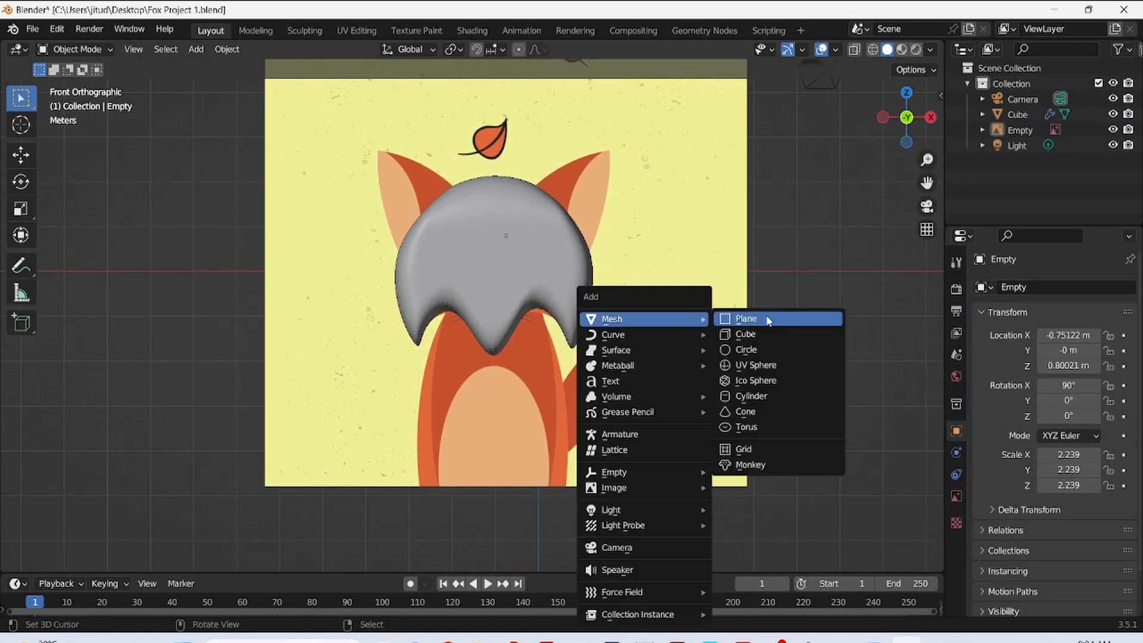
{"action": "left_click", "coordinate": [774, 337]}
{"action": "key", "text": "g"}
{"action": "left_click", "coordinate": [532, 434]}
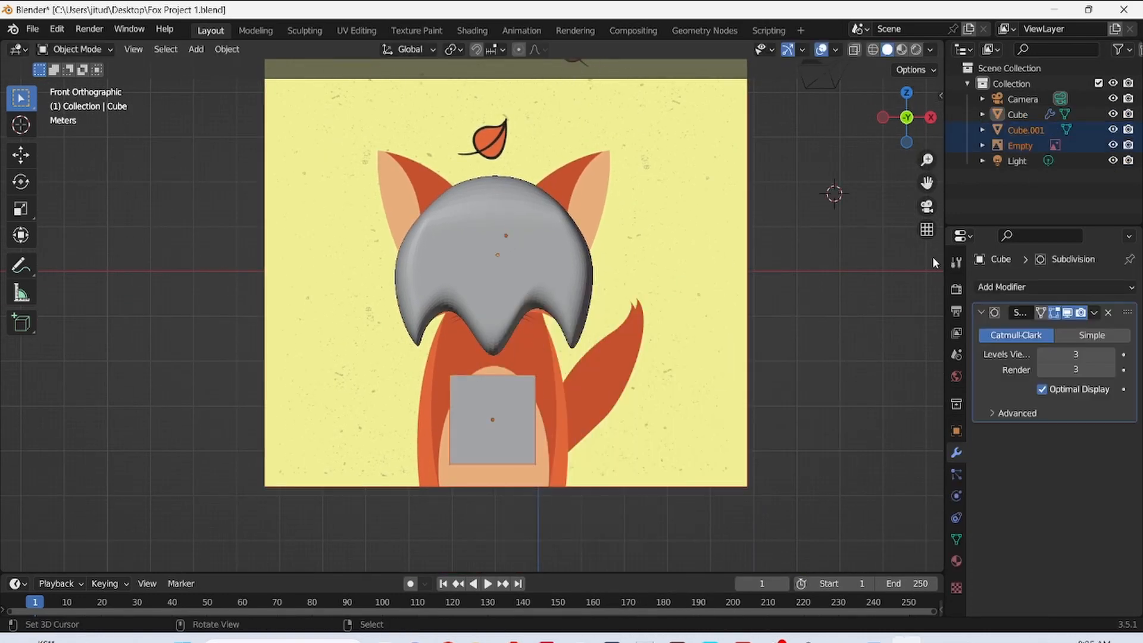
- Put the new body cube in Edit Mode with X-ray on to see the reference body through it
{"action": "left_click", "coordinate": [1037, 128]}
{"action": "key", "text": "Tab"}
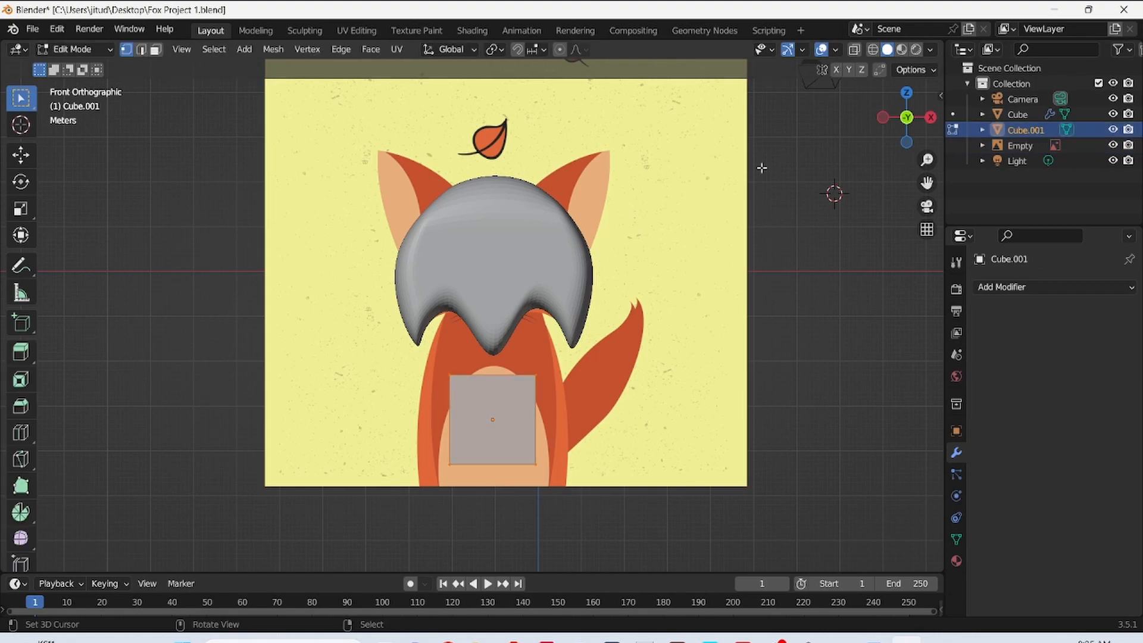
{"action": "left_click_drag", "start_coordinate": [927, 160], "coordinate": [927, 142]}
{"action": "left_click_drag", "start_coordinate": [927, 182], "coordinate": [931, 100]}
{"action": "left_click", "coordinate": [854, 50]}
{"action": "left_click_drag", "start_coordinate": [927, 160], "coordinate": [927, 145]}
{"action": "left_click_drag", "start_coordinate": [927, 183], "coordinate": [914, 138]}
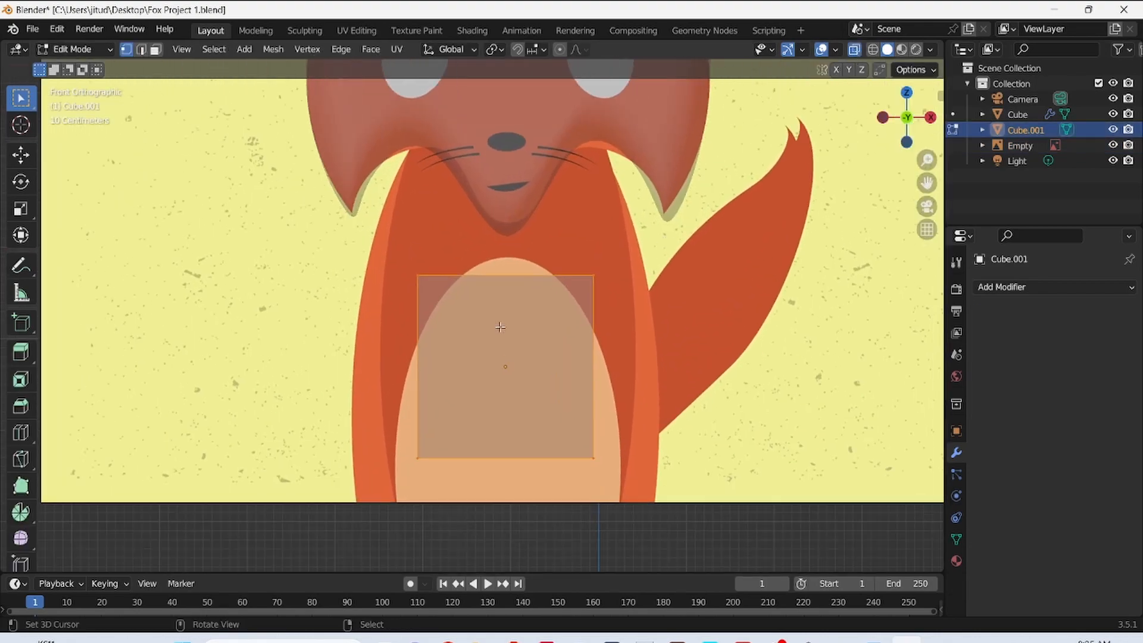
- Enlarge the body cube's mesh and align its lower edge with the bottom of the reference image
{"action": "key", "text": "g"}
{"action": "left_click", "coordinate": [503, 366]}
{"action": "key", "text": "s"}
{"action": "left_click", "coordinate": [503, 372]}
{"action": "key", "text": "g"}
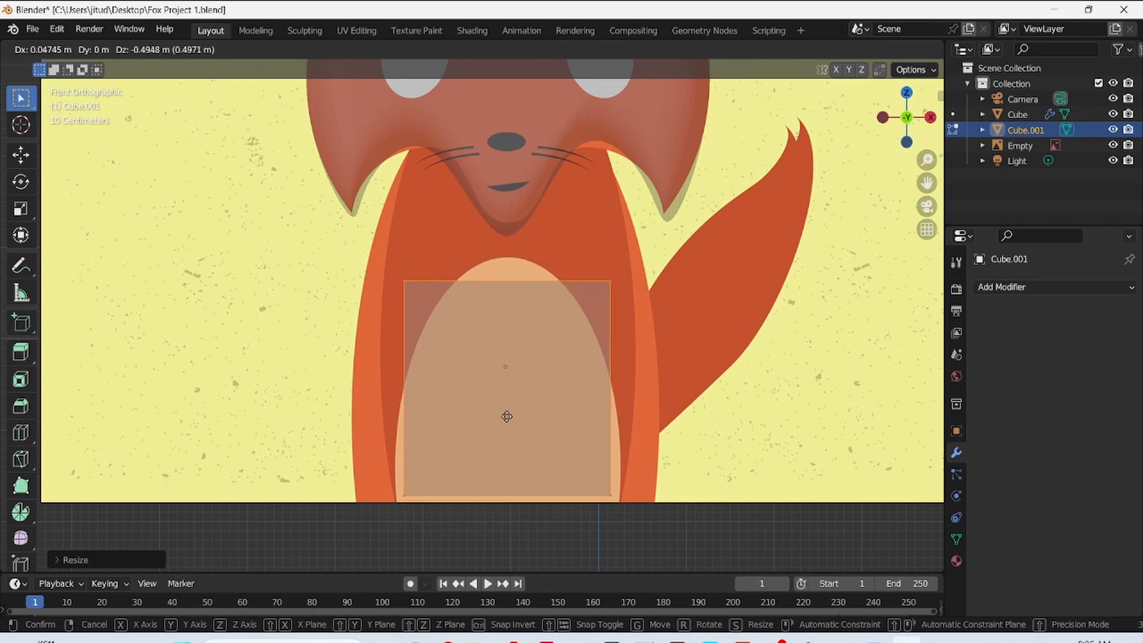
{"action": "left_click", "coordinate": [506, 417]}
- Move the body cube's upper left and upper right corners out to the drawn body outline
{"action": "right_click", "coordinate": [434, 355]}
{"action": "key", "text": "g"}
{"action": "left_click", "coordinate": [413, 342]}
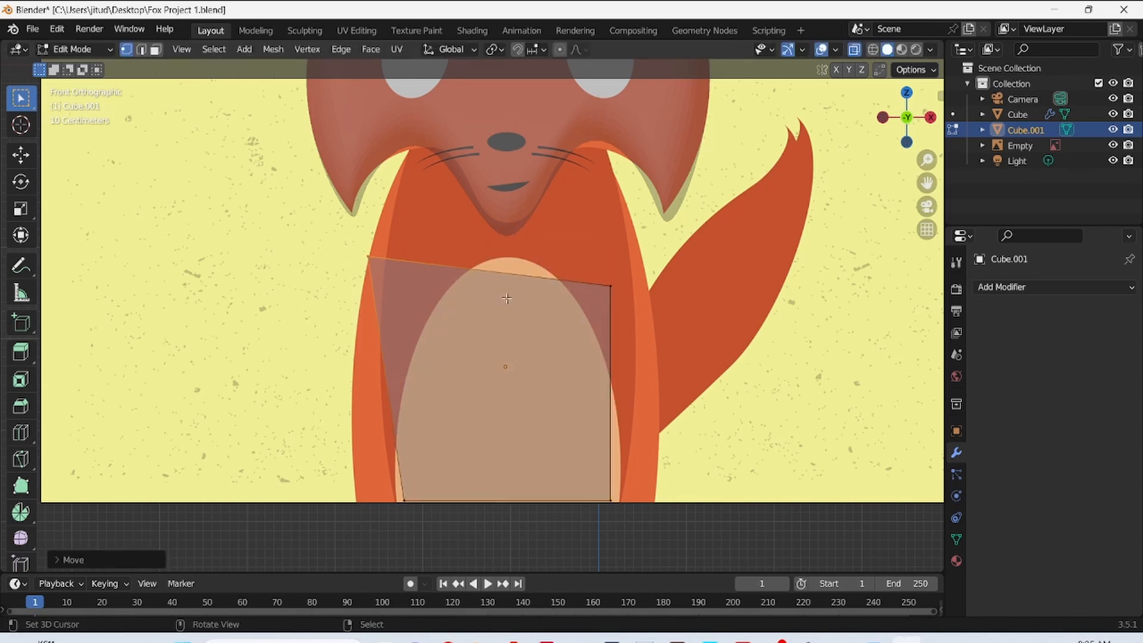
{"action": "right_click", "coordinate": [583, 347]}
{"action": "key", "text": "g"}
{"action": "left_click", "coordinate": [613, 314]}
- Move the body cube's lower left and lower right corners out to the base of the drawn body
{"action": "left_click", "coordinate": [404, 500]}
{"action": "key", "text": "g"}
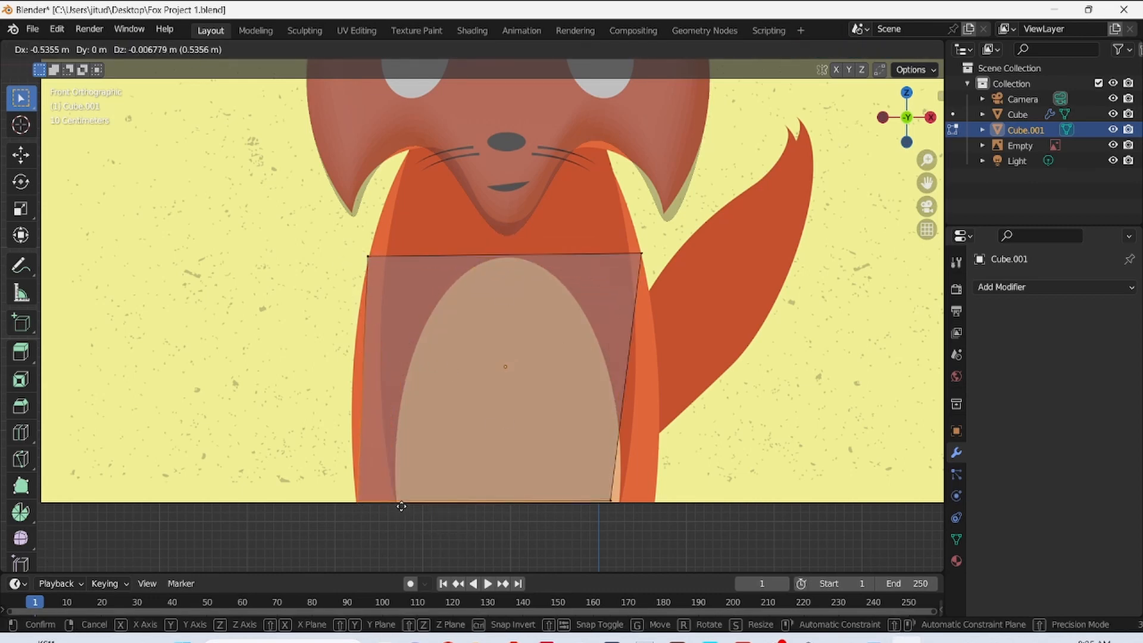
{"action": "left_click", "coordinate": [358, 501]}
{"action": "left_click", "coordinate": [610, 501]}
{"action": "key", "text": "g"}
{"action": "left_click", "coordinate": [665, 510]}
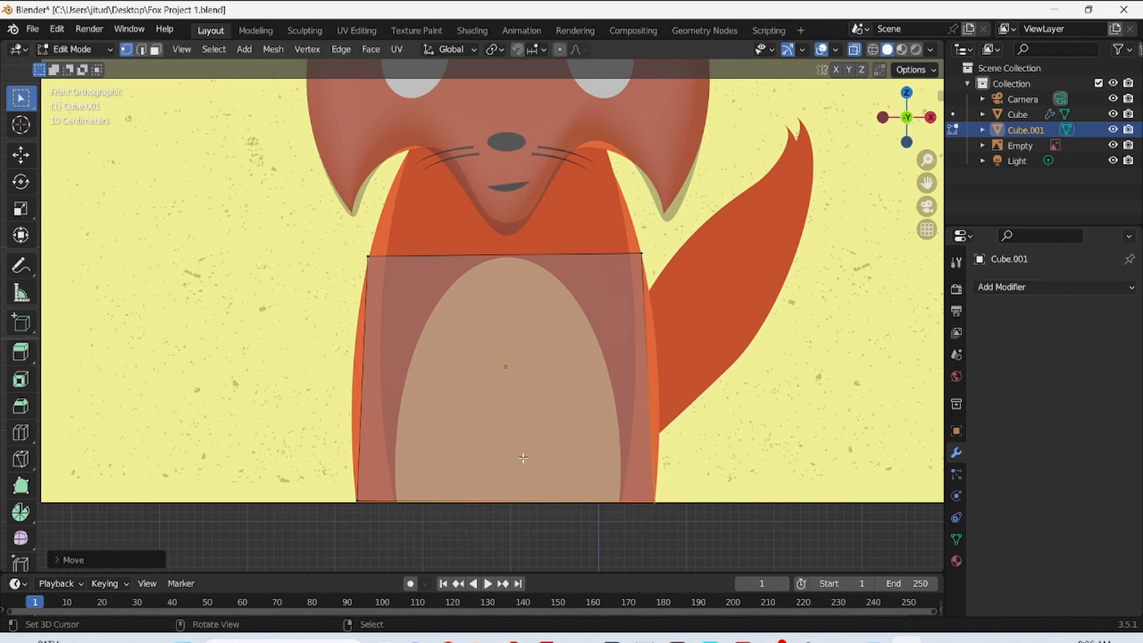
- Add a horizontal loop cut across the middle of the body and move its end vertices out to the body outline
{"action": "left_click", "coordinate": [368, 400]}
{"action": "left_click", "coordinate": [372, 402]}
{"action": "right_click", "coordinate": [398, 411]}
{"action": "key", "text": "g"}
{"action": "left_click", "coordinate": [387, 416]}
{"action": "right_click", "coordinate": [606, 417]}
{"action": "key", "text": "g"}
{"action": "left_click", "coordinate": [620, 422]}
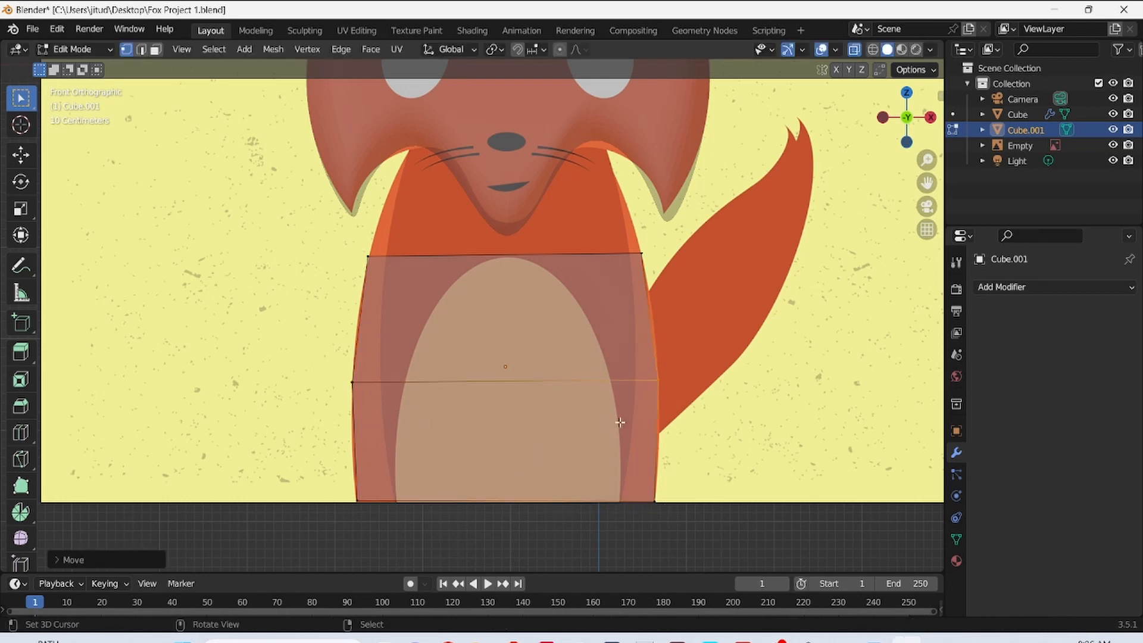
- Add vertical loop cuts through the body's center and left half, and raise the left cut's upper vertices to the left cheek notch
{"action": "left_click", "coordinate": [473, 342]}
{"action": "left_click", "coordinate": [418, 282]}
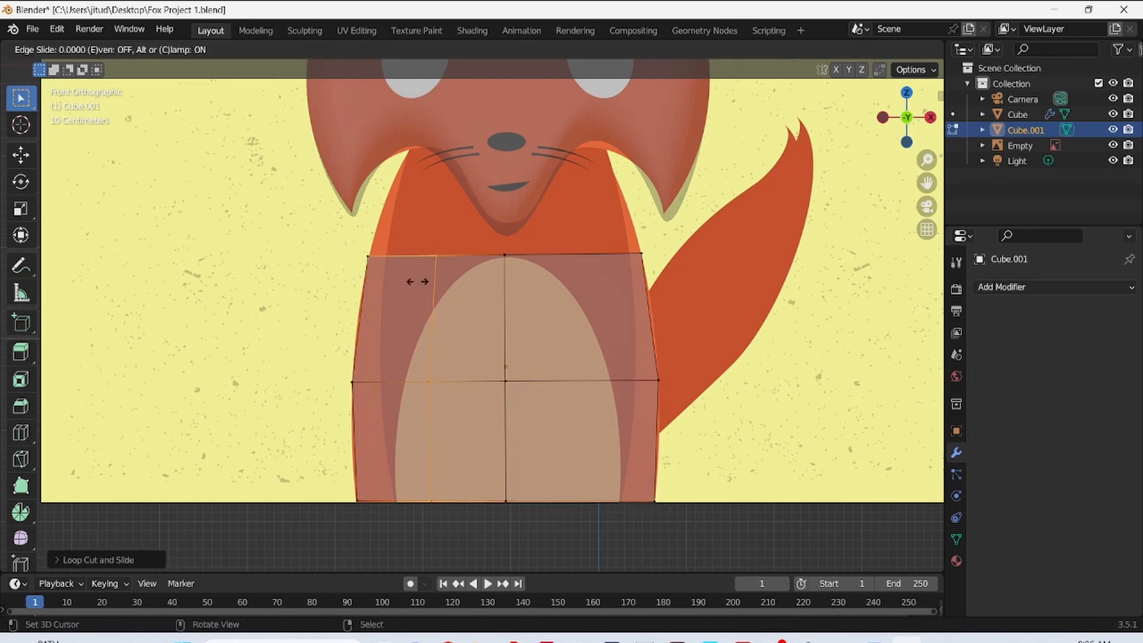
{"action": "left_click", "coordinate": [414, 281]}
{"action": "right_click", "coordinate": [459, 288]}
{"action": "key", "text": "g"}
{"action": "left_click", "coordinate": [440, 177]}
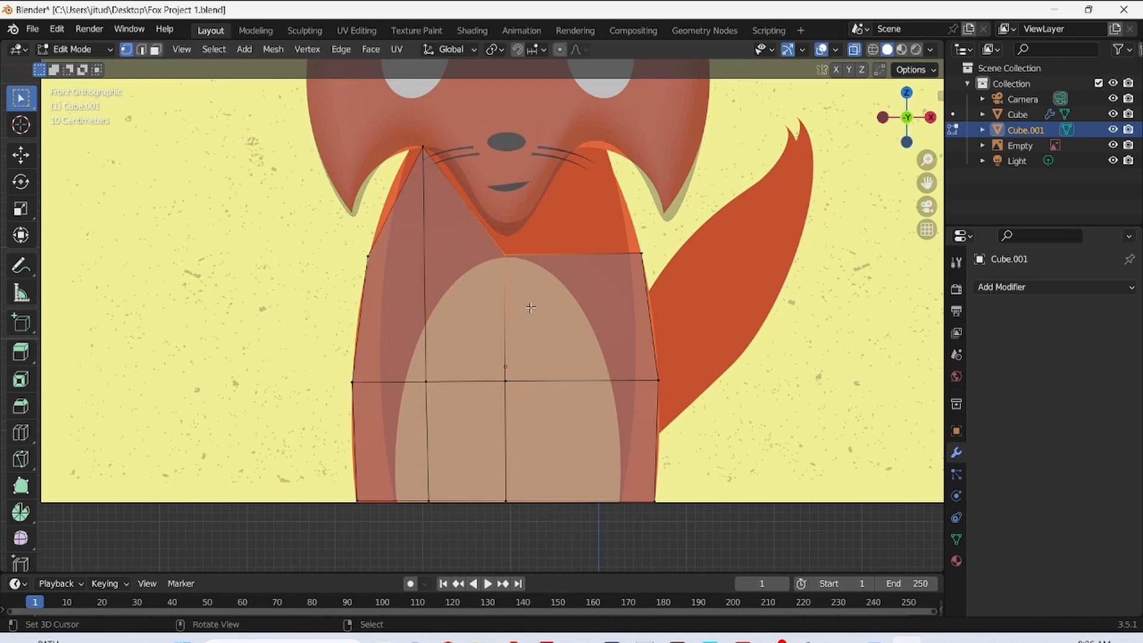
- Move the body's upper center vertices to the chin tip, then loop-cut the right half and raise its upper vertices to the right cheek notch
{"action": "key", "text": "g"}
{"action": "left_click", "coordinate": [524, 287]}
{"action": "left_click", "coordinate": [581, 289]}
{"action": "left_click", "coordinate": [588, 280]}
{"action": "right_click", "coordinate": [588, 277]}
{"action": "key", "text": "g"}
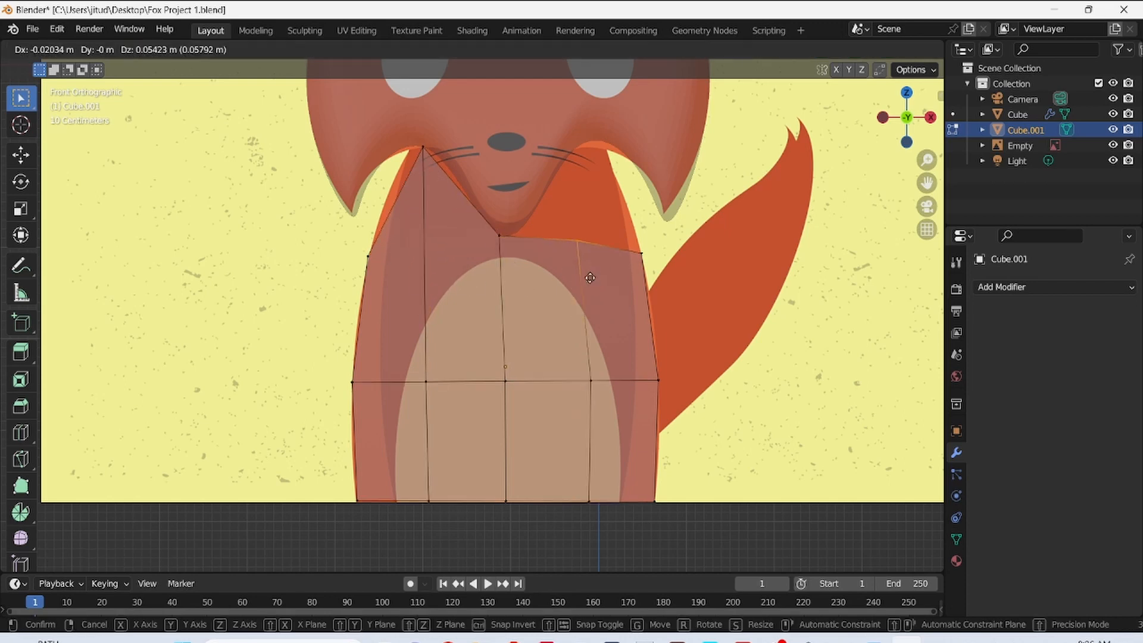
{"action": "left_click", "coordinate": [591, 177]}
- Shape the right and left shoulders by moving the upper vertices of the outer vertical loop cuts onto the body outline
{"action": "key", "text": "g"}
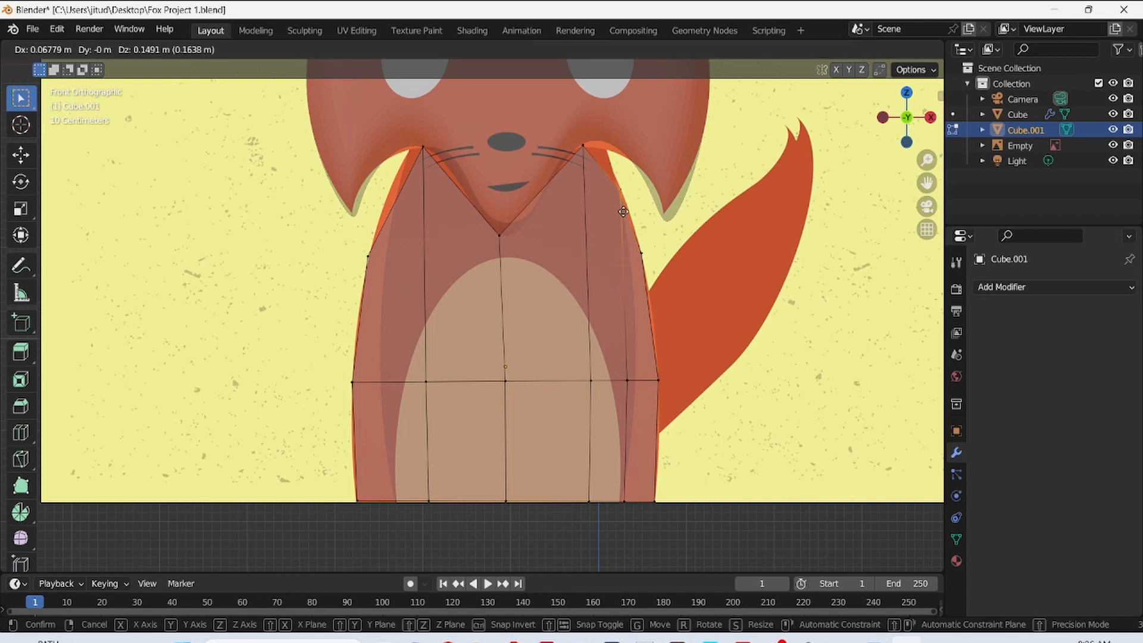
{"action": "left_click", "coordinate": [626, 207]}
{"action": "key", "text": "ctrl+r"}
{"action": "left_click", "coordinate": [389, 253]}
{"action": "left_click", "coordinate": [412, 275]}
{"action": "right_click", "coordinate": [411, 246]}
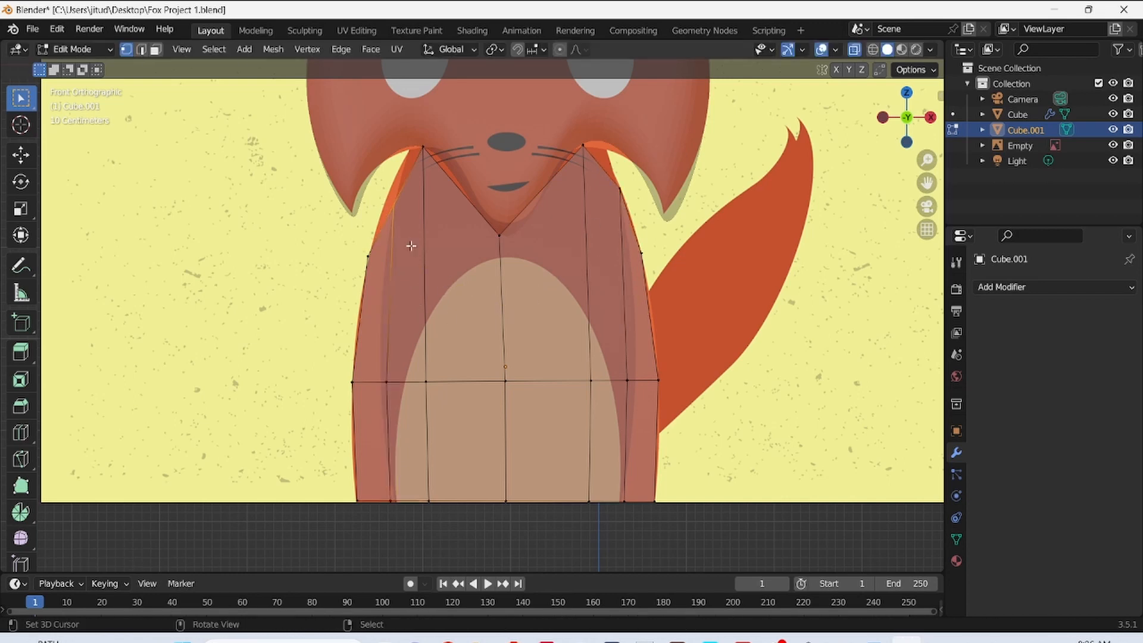
{"action": "key", "text": "g"}
{"action": "left_click", "coordinate": [405, 232]}
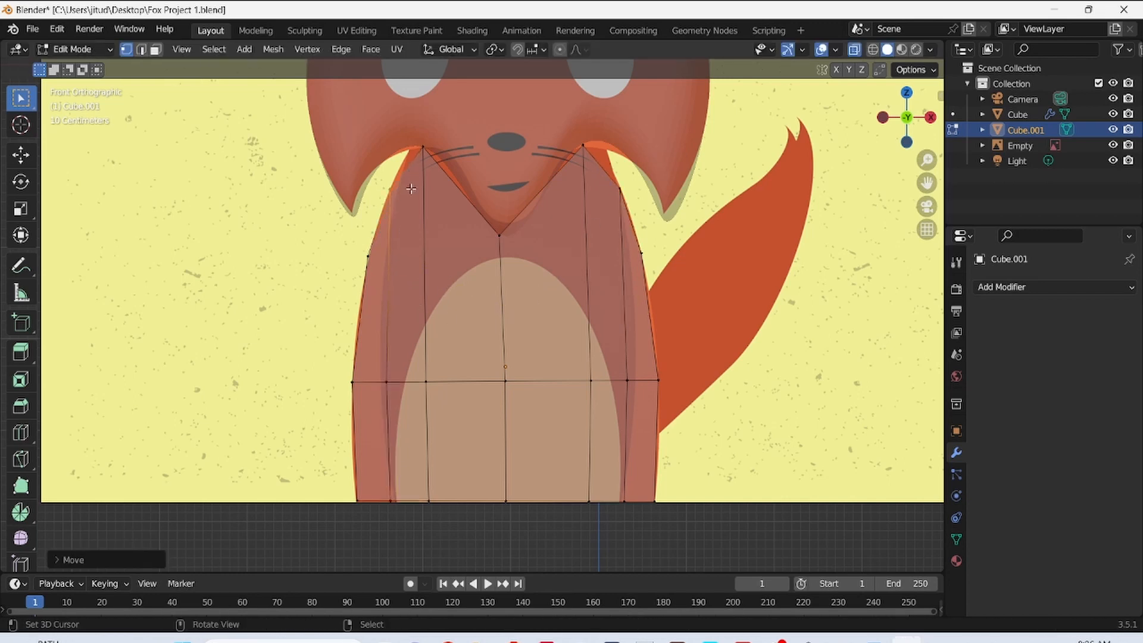
- Add a horizontal loop cut through the upper body and move its end vertices out to the body outline
{"action": "left_click", "coordinate": [426, 272]}
{"action": "left_click", "coordinate": [423, 280]}
{"action": "right_click", "coordinate": [375, 341]}
{"action": "key", "text": "g"}
{"action": "left_click", "coordinate": [372, 341]}
{"action": "right_click", "coordinate": [652, 331]}
{"action": "key", "text": "g"}
{"action": "left_click", "coordinate": [656, 331]}
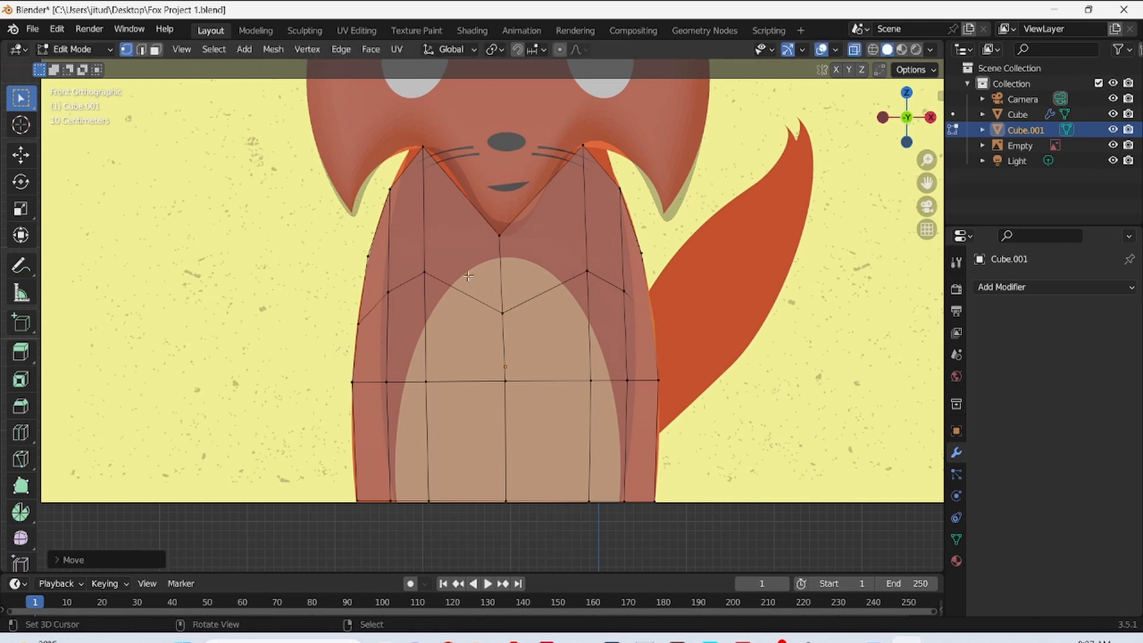
- Add a vertical loop cut beside the left neckline peak and raise its upper vertices to the cheek notch
{"action": "left_click", "coordinate": [409, 185]}
{"action": "left_click", "coordinate": [410, 183]}
{"action": "left_click", "coordinate": [410, 184]}
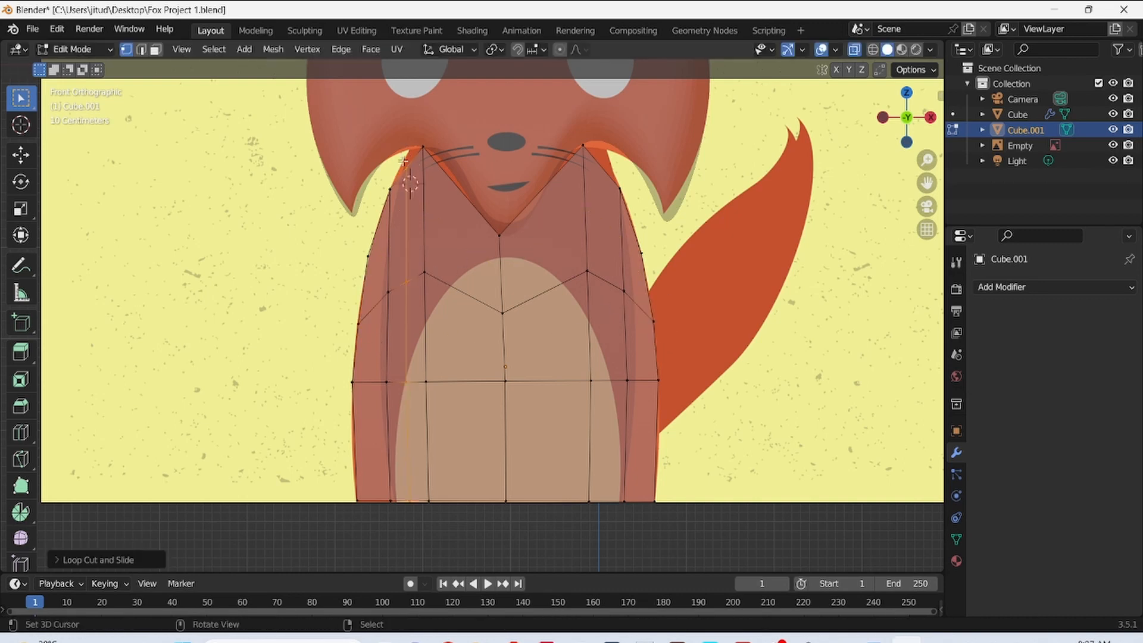
{"action": "right_click", "coordinate": [405, 163]}
{"action": "key", "text": "g"}
{"action": "left_click", "coordinate": [408, 145]}
- Add a vertical loop cut beside the right neckline peak and raise its upper vertices to the cheek notch
{"action": "key", "text": "ctrl+r"}
{"action": "left_click", "coordinate": [607, 218]}
{"action": "right_click", "coordinate": [605, 214]}
{"action": "key", "text": "g"}
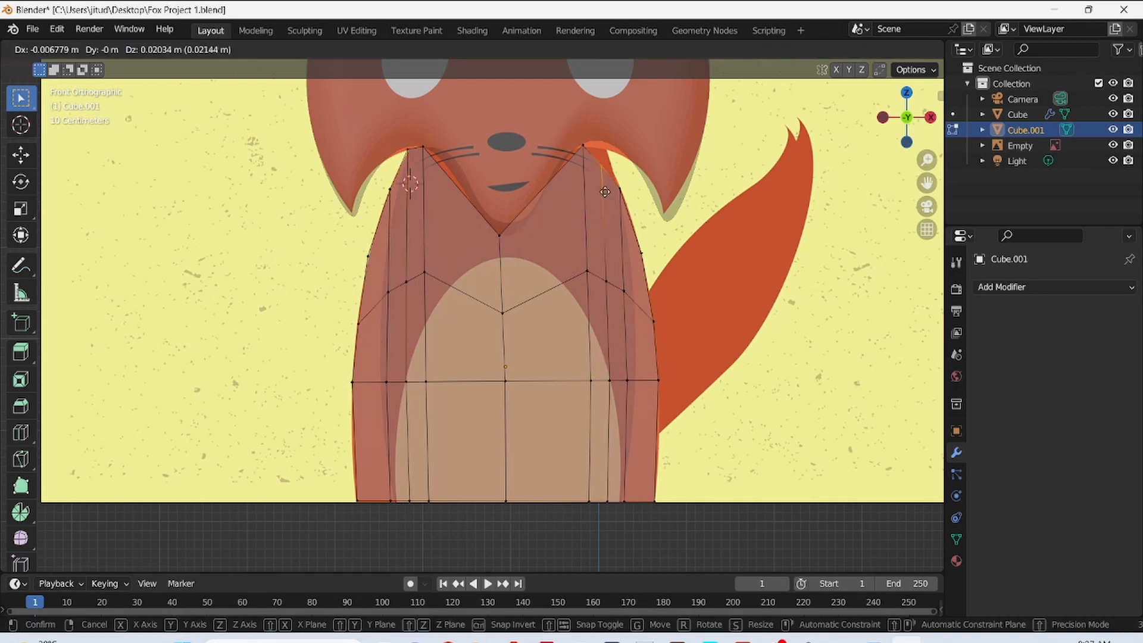
{"action": "left_click", "coordinate": [577, 202]}
- Add a vertical loop cut between the body's center and right peak, and fit the neckline vertices to the chin
{"action": "left_click", "coordinate": [543, 211]}
{"action": "right_click", "coordinate": [542, 212]}
{"action": "key", "text": "g"}
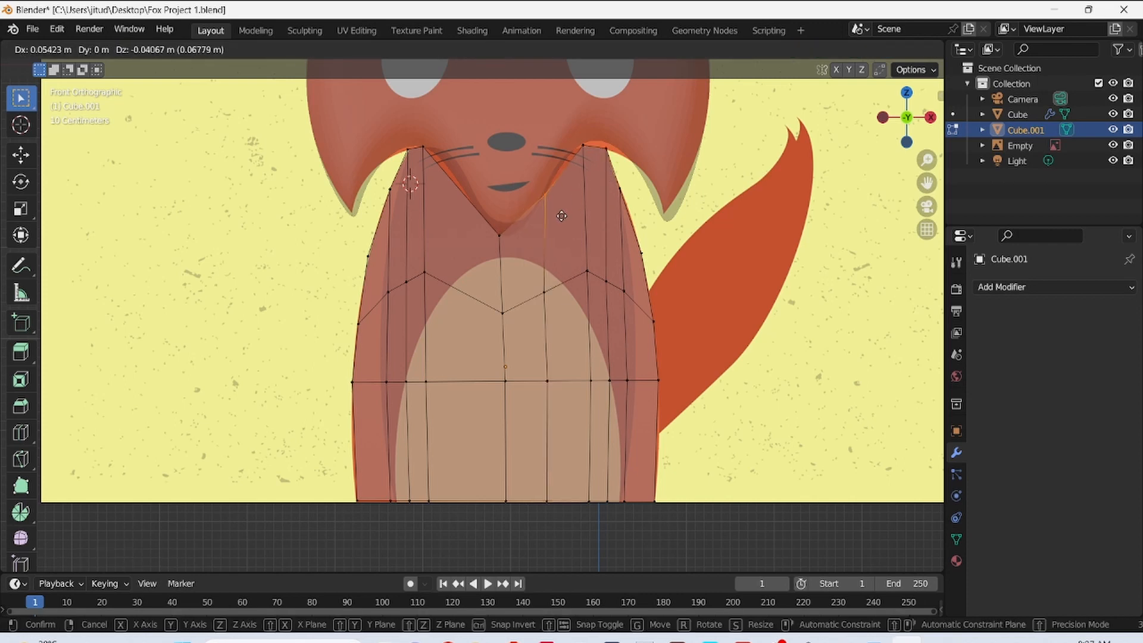
{"action": "left_click", "coordinate": [450, 271]}
- Add a vertical loop cut between the body's center and left peak, fit its upper vertices along the chin, and save the project
{"action": "left_click", "coordinate": [462, 213]}
{"action": "right_click", "coordinate": [462, 214]}
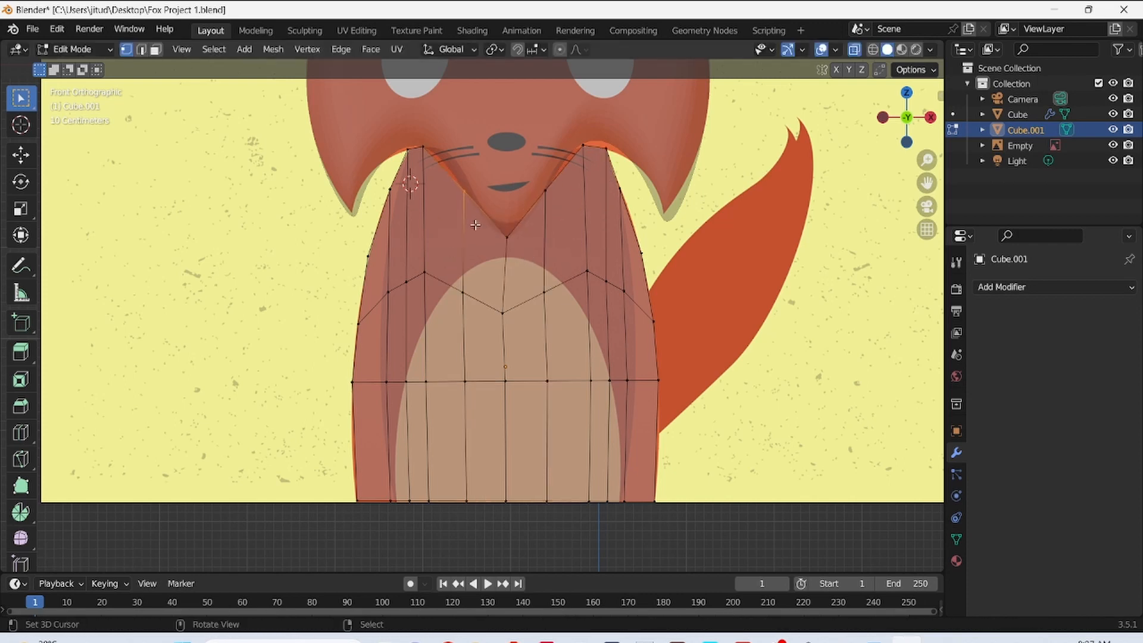
{"action": "key", "text": "g"}
{"action": "left_click", "coordinate": [455, 183]}
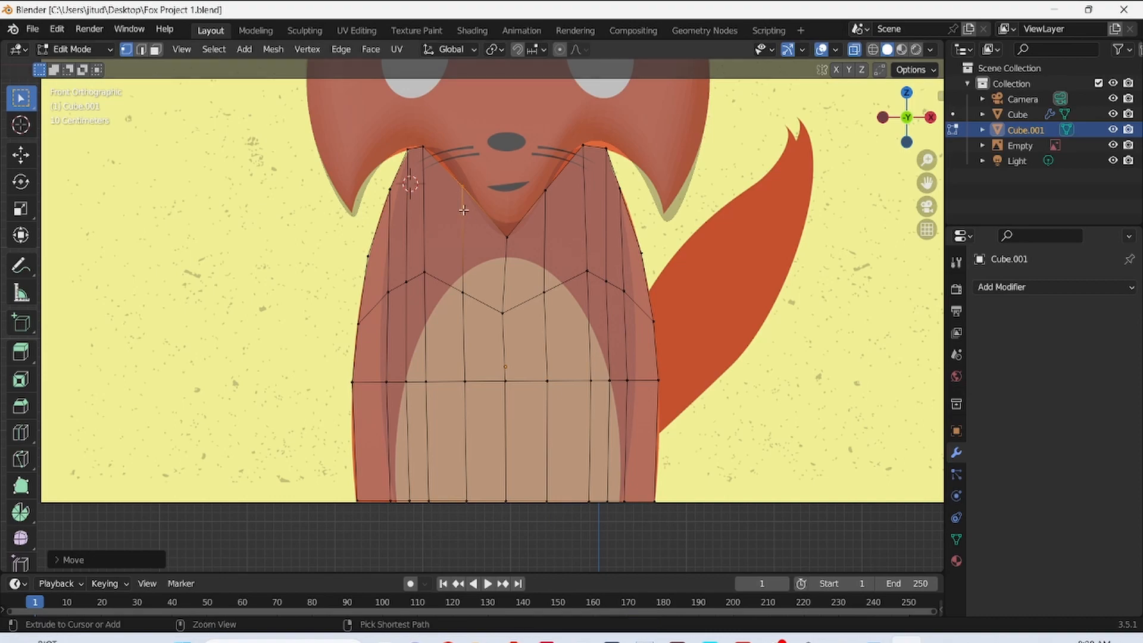
{"action": "key", "text": "ctrl+s"}
- Scale the whole body mesh along Y until it is thinner than the head in side view, and save
{"action": "key", "text": "KP_3"}
{"action": "key", "text": "a"}
{"action": "key", "text": "s"}
{"action": "key", "text": "y"}
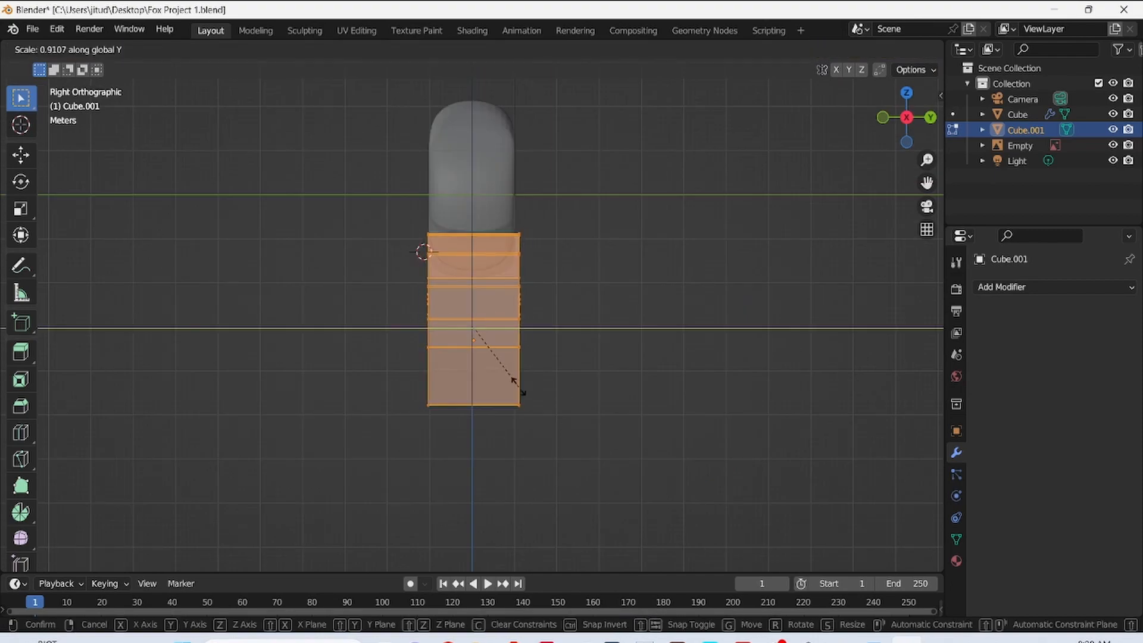
{"action": "left_click", "coordinate": [459, 371]}
{"action": "key", "text": "ctrl+s"}
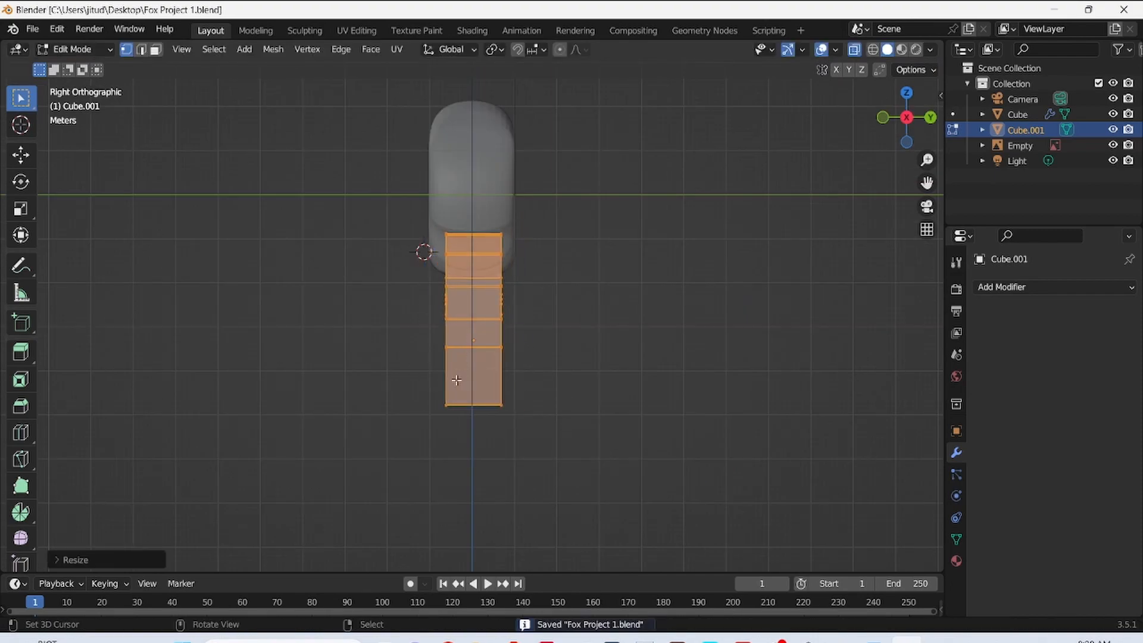
- Add a Subdivision Surface modifier to the body with viewport and render levels of 3
{"action": "key", "text": "KP_1"}
{"action": "scroll", "coordinate": [828, 185], "scroll_direction": "up", "scroll_amount": 3}
{"action": "left_click", "coordinate": [1012, 287]}
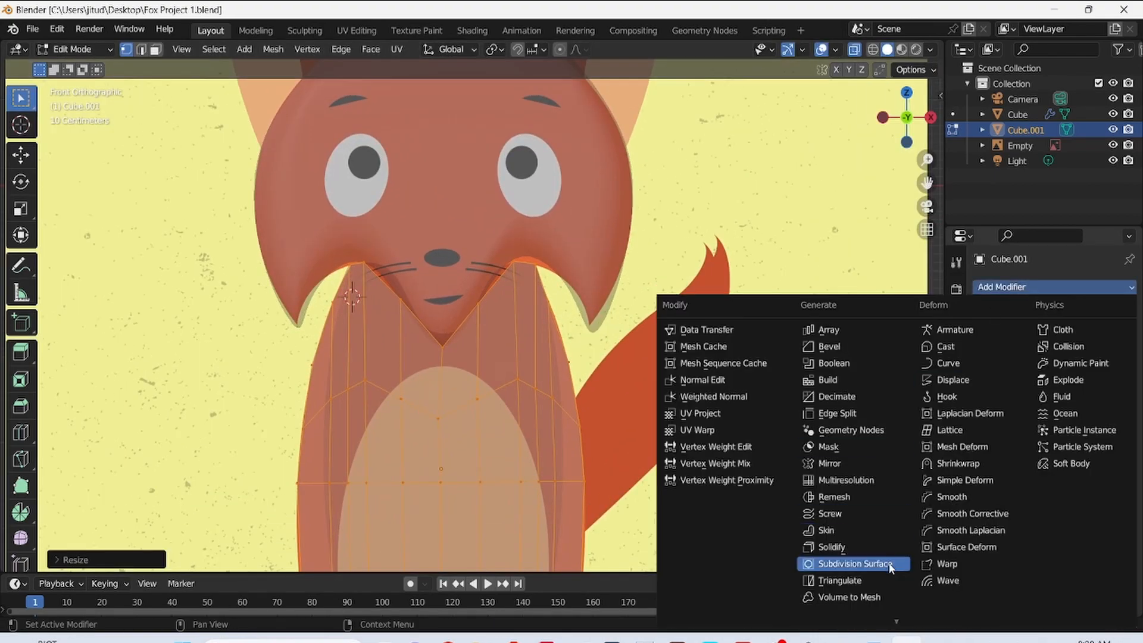
{"action": "left_click", "coordinate": [816, 571]}
- Raise the right and left neckline peak vertices so the smoothed body reaches the cheek notches
{"action": "left_click_drag", "start_coordinate": [496, 245], "coordinate": [546, 299]}
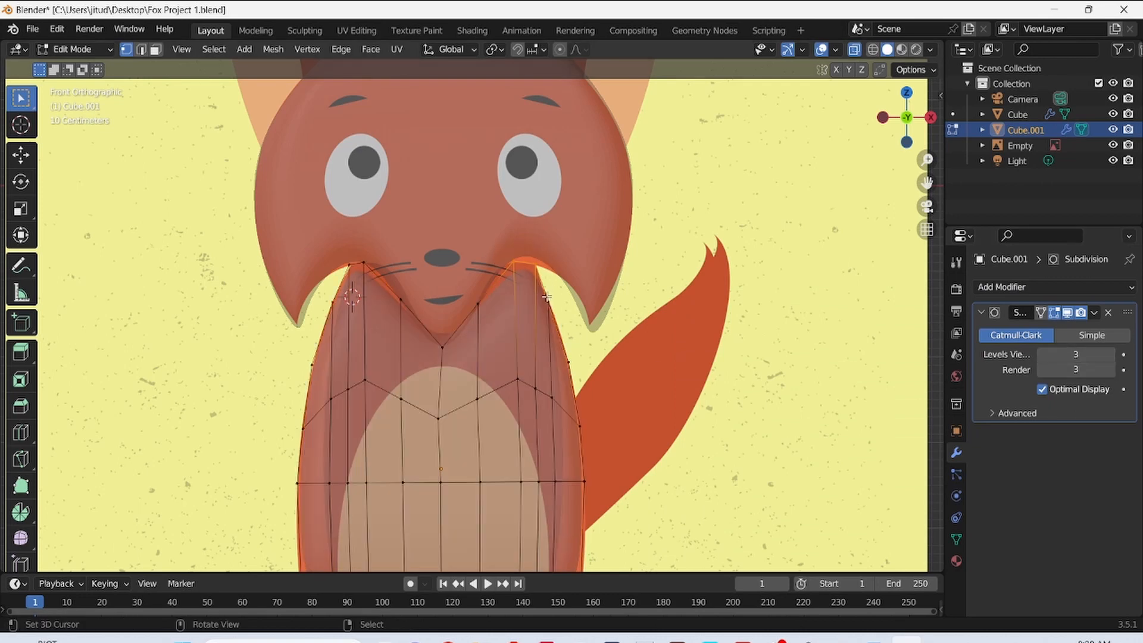
{"action": "key", "text": "g"}
{"action": "left_click", "coordinate": [545, 283]}
{"action": "left_click_drag", "start_coordinate": [335, 243], "coordinate": [384, 325]}
{"action": "key", "text": "g"}
{"action": "left_click", "coordinate": [386, 319]}
- Adjust the left inner neckline vertices and left peak vertices so the smoothed body follows the left side of the chin
{"action": "left_click_drag", "start_coordinate": [388, 286], "coordinate": [421, 347]}
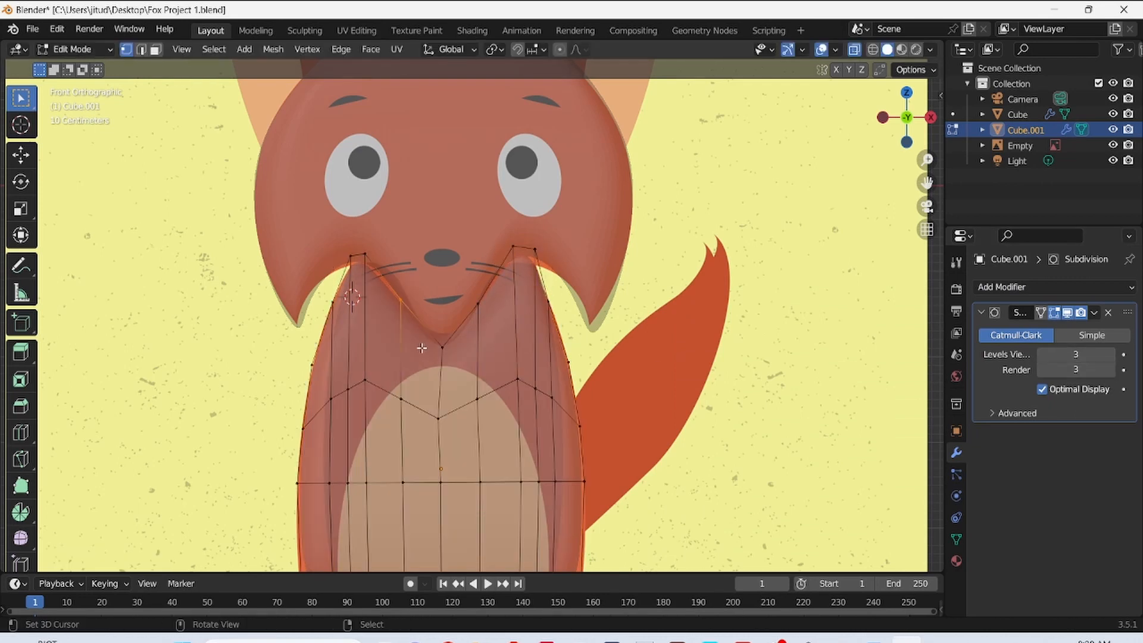
{"action": "key", "text": "g"}
{"action": "left_click", "coordinate": [420, 338]}
{"action": "left_click_drag", "start_coordinate": [324, 241], "coordinate": [381, 306]}
{"action": "key", "text": "g"}
{"action": "left_click", "coordinate": [383, 304]}
- Adjust the right peak vertices and inner neckline vertices so the smoothed body follows the right side of the chin
{"action": "key", "text": "g"}
{"action": "left_click_drag", "start_coordinate": [500, 233], "coordinate": [563, 330]}
{"action": "left_click", "coordinate": [559, 277]}
{"action": "key", "text": "g"}
{"action": "left_click", "coordinate": [563, 332]}
{"action": "left_click_drag", "start_coordinate": [465, 286], "coordinate": [489, 330]}
{"action": "key", "text": "g"}
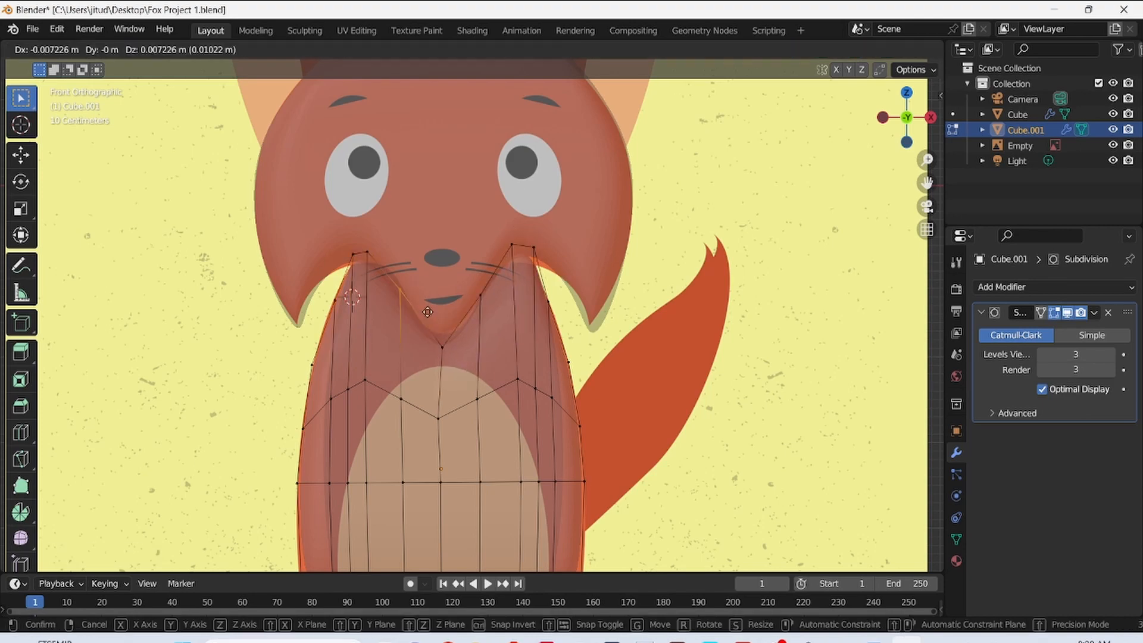
{"action": "left_click", "coordinate": [491, 332]}
- Turn X-ray off and move the body's bottom vertices down so the smoothed base meets the reference's lower edge
{"action": "left_click", "coordinate": [854, 50]}
{"action": "scroll", "coordinate": [689, 465], "scroll_direction": "down", "scroll_amount": 2}
{"action": "middle_click_drag", "start_coordinate": [667, 290], "coordinate": [706, 137]}
{"action": "key", "text": "KP_1"}
{"action": "scroll", "coordinate": [664, 295], "scroll_direction": "up", "scroll_amount": 1}
{"action": "key", "text": "g"}
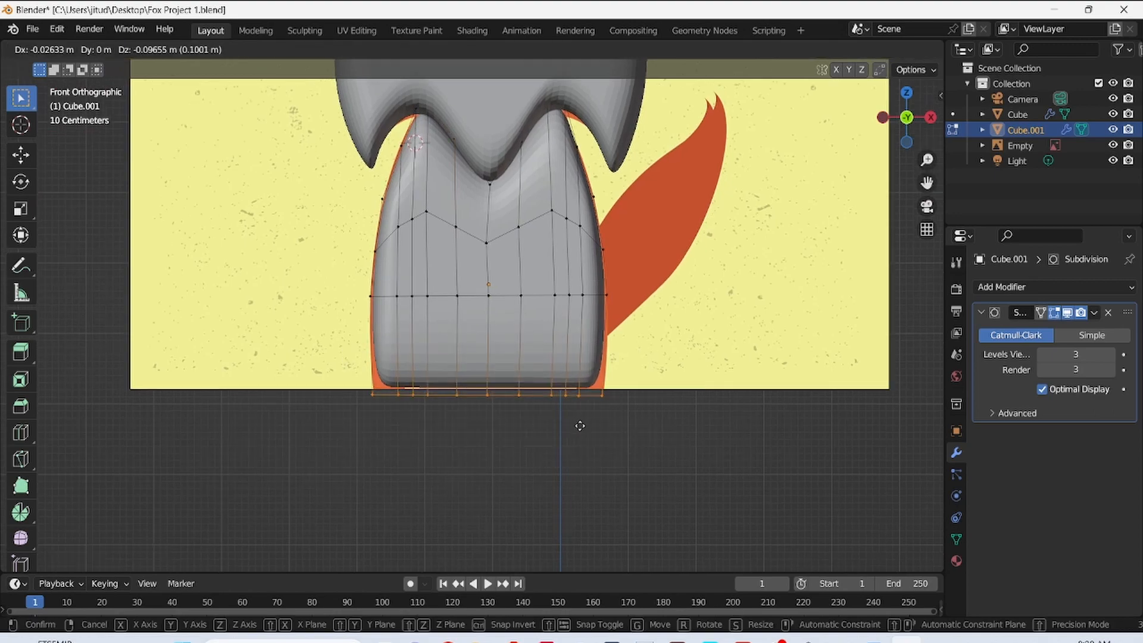
{"action": "left_click", "coordinate": [579, 430]}
{"action": "middle_click_drag", "start_coordinate": [577, 430], "coordinate": [537, 277]}
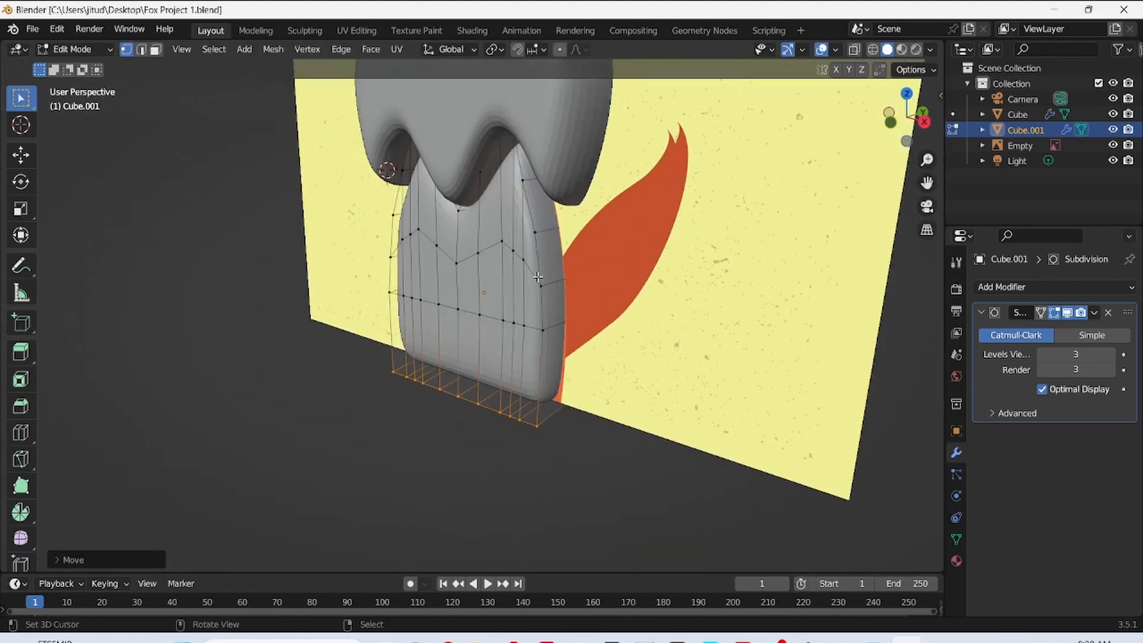
- Turn X-ray on in front view and raise the left and right neckline peak vertices of the body behind the cheeks
{"action": "key", "text": "KP_1"}
{"action": "key", "text": "Tab"}
{"action": "key", "text": "Tab"}
{"action": "key", "text": "alt+z"}
{"action": "scroll", "coordinate": [343, 192], "scroll_direction": "up", "scroll_amount": 3}
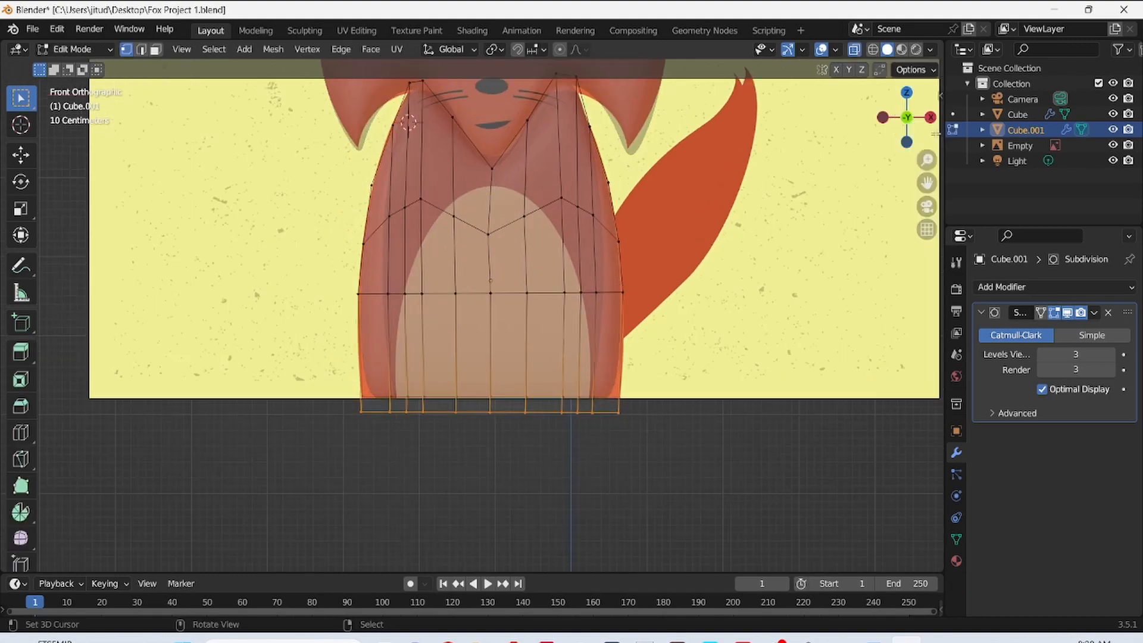
{"action": "key", "text": "g"}
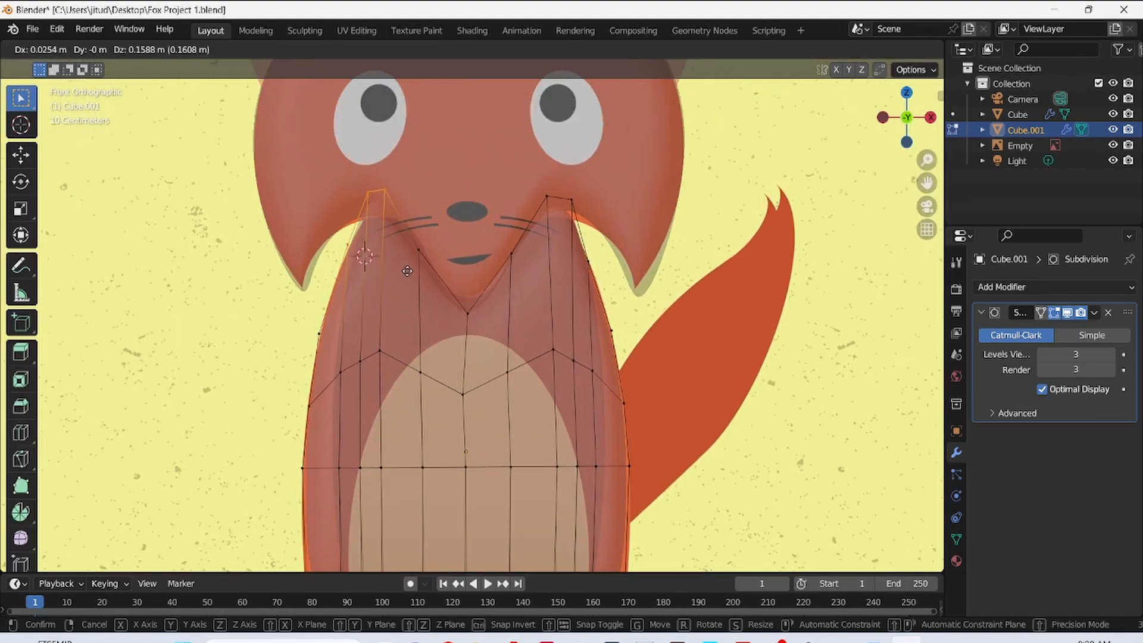
{"action": "left_click", "coordinate": [411, 271]}
{"action": "left_click", "coordinate": [538, 162]}
{"action": "left_click_drag", "start_coordinate": [524, 175], "coordinate": [587, 223]}
{"action": "key", "text": "g"}
{"action": "left_click", "coordinate": [586, 213]}
- Raise the right inner, centre and left inner neckline vertices so the smoothed body follows the chin outline
{"action": "left_click_drag", "start_coordinate": [488, 234], "coordinate": [536, 285]}
{"action": "key", "text": "g"}
{"action": "left_click", "coordinate": [542, 273]}
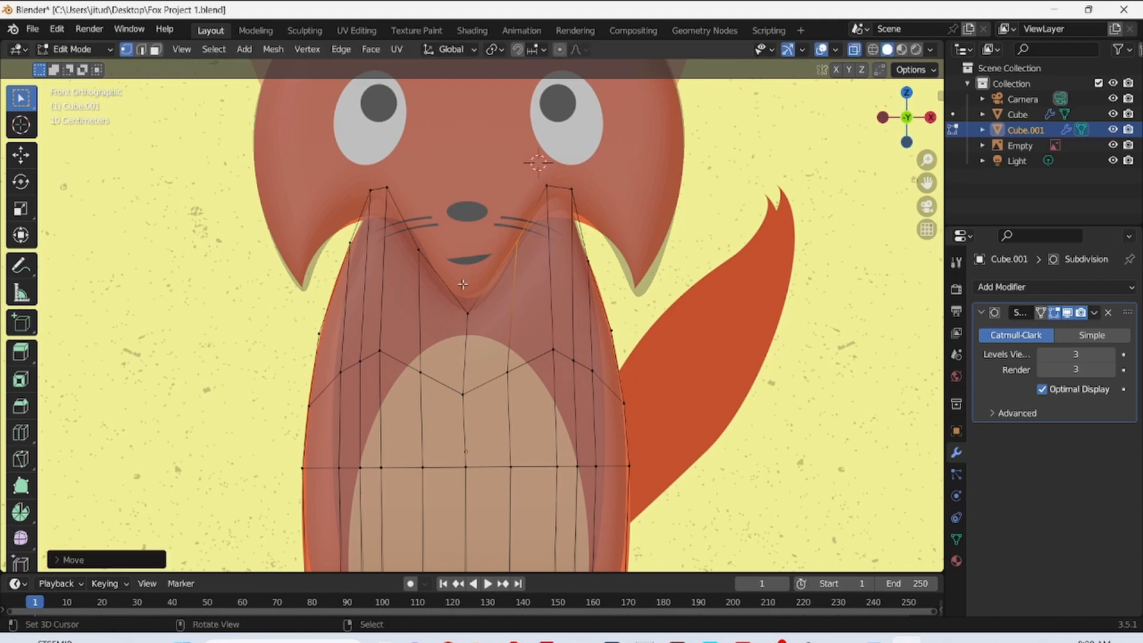
{"action": "left_click_drag", "start_coordinate": [448, 292], "coordinate": [499, 340]}
{"action": "key", "text": "g"}
{"action": "left_click", "coordinate": [499, 331]}
{"action": "left_click_drag", "start_coordinate": [406, 228], "coordinate": [464, 286]}
{"action": "key", "text": "g"}
{"action": "left_click", "coordinate": [467, 293]}
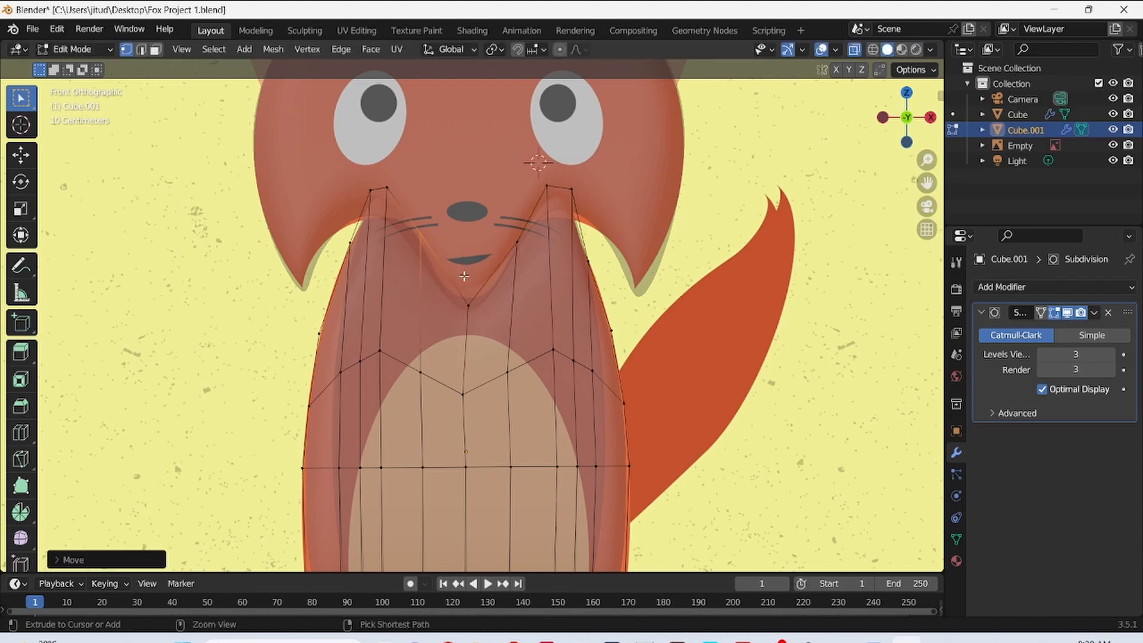
- Move the lower right side vertices and both bottom corner vertices of the body outward to match the reference's lower outline
{"action": "scroll", "coordinate": [398, 203], "scroll_direction": "down", "scroll_amount": 4, "text": "shift"}
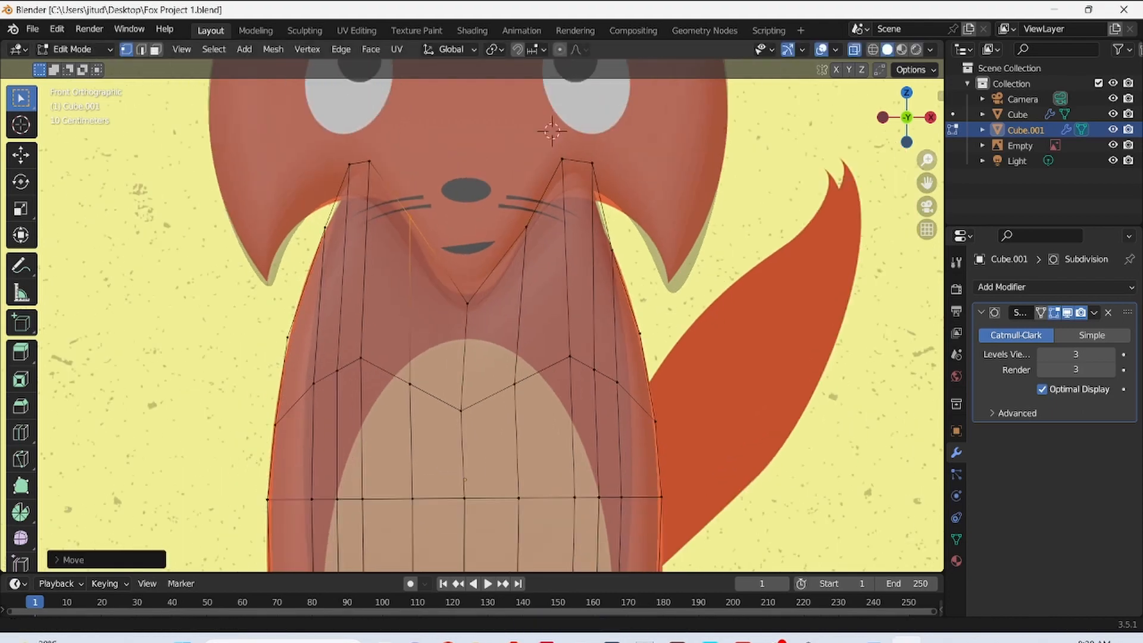
{"action": "key", "text": "g"}
{"action": "left_click", "coordinate": [680, 375]}
{"action": "key", "text": "g"}
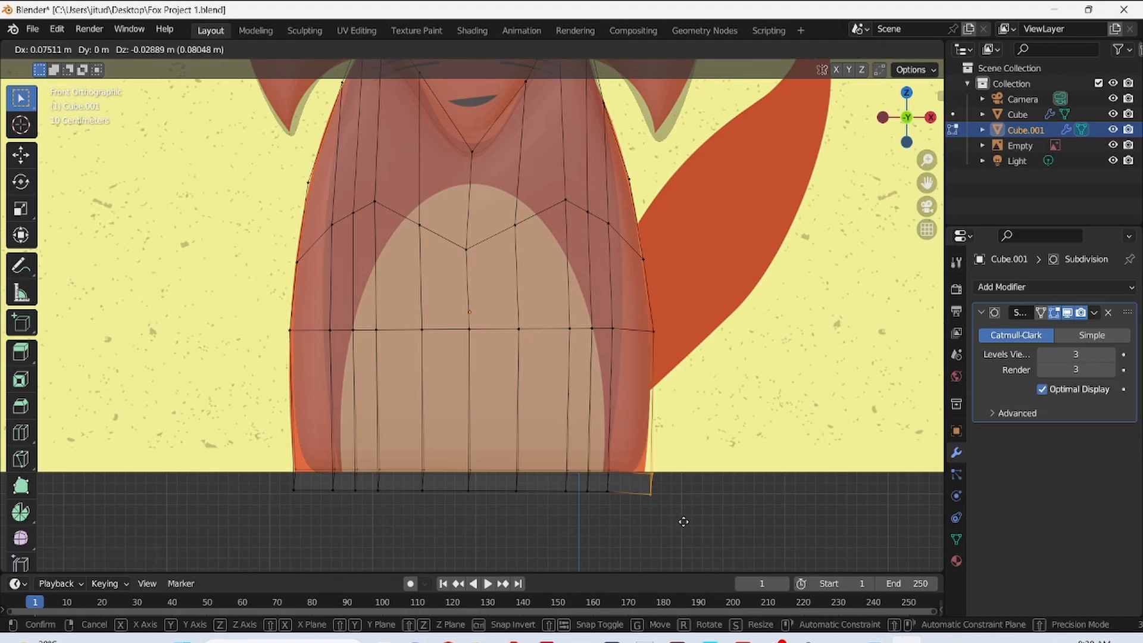
{"action": "left_click", "coordinate": [680, 516]}
{"action": "key", "text": "g"}
{"action": "left_click", "coordinate": [277, 526]}
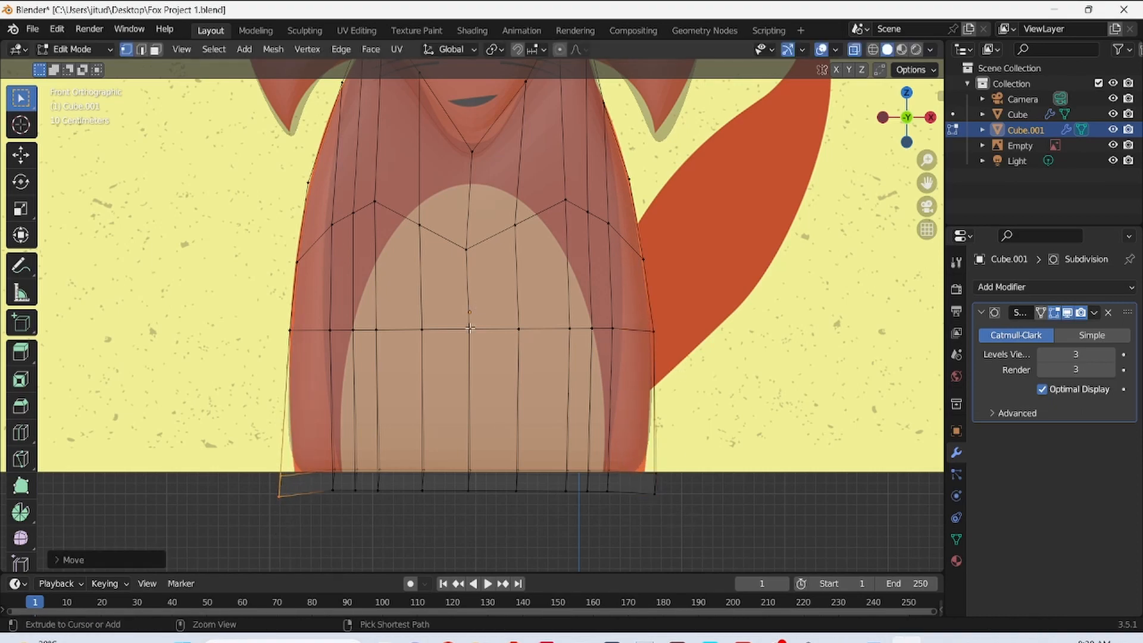
- Save the file, return to Object Mode and turn X-ray off to review the solid head and body
{"action": "key", "text": "ctrl+s"}
{"action": "key", "text": "Tab"}
{"action": "scroll", "coordinate": [405, 187], "scroll_direction": "down", "scroll_amount": 3}
{"action": "middle_click_drag", "start_coordinate": [526, 245], "coordinate": [463, 271]}
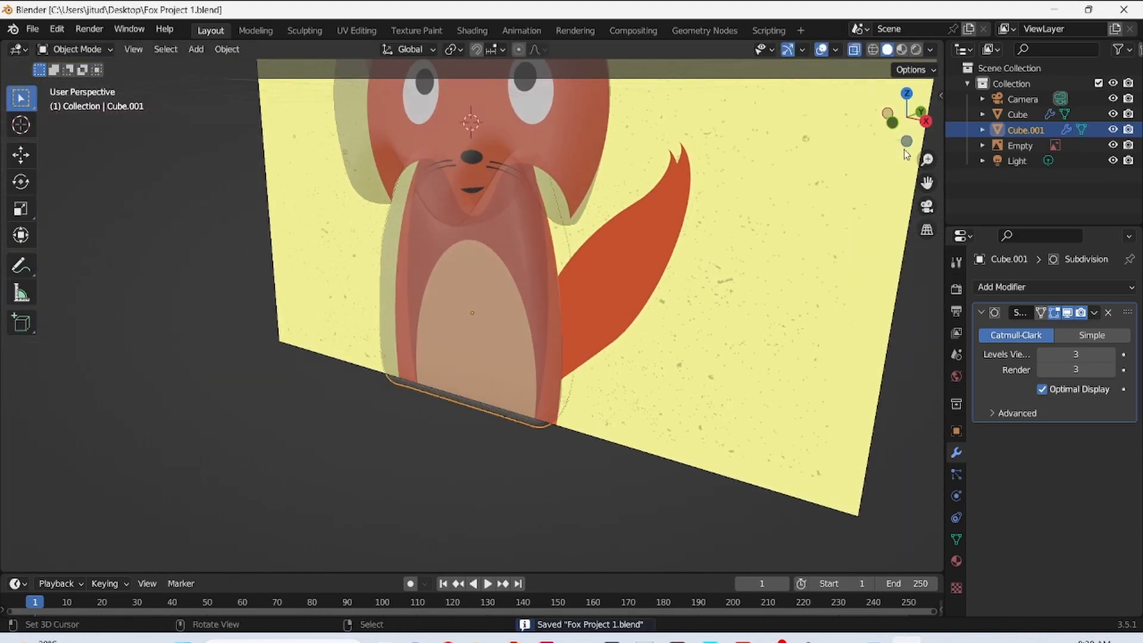
{"action": "left_click", "coordinate": [855, 50]}
{"action": "left_click_drag", "start_coordinate": [927, 182], "coordinate": [860, 347]}
{"action": "middle_click_drag", "start_coordinate": [598, 219], "coordinate": [563, 214]}
{"action": "scroll", "coordinate": [533, 324], "scroll_direction": "down", "scroll_amount": 2}
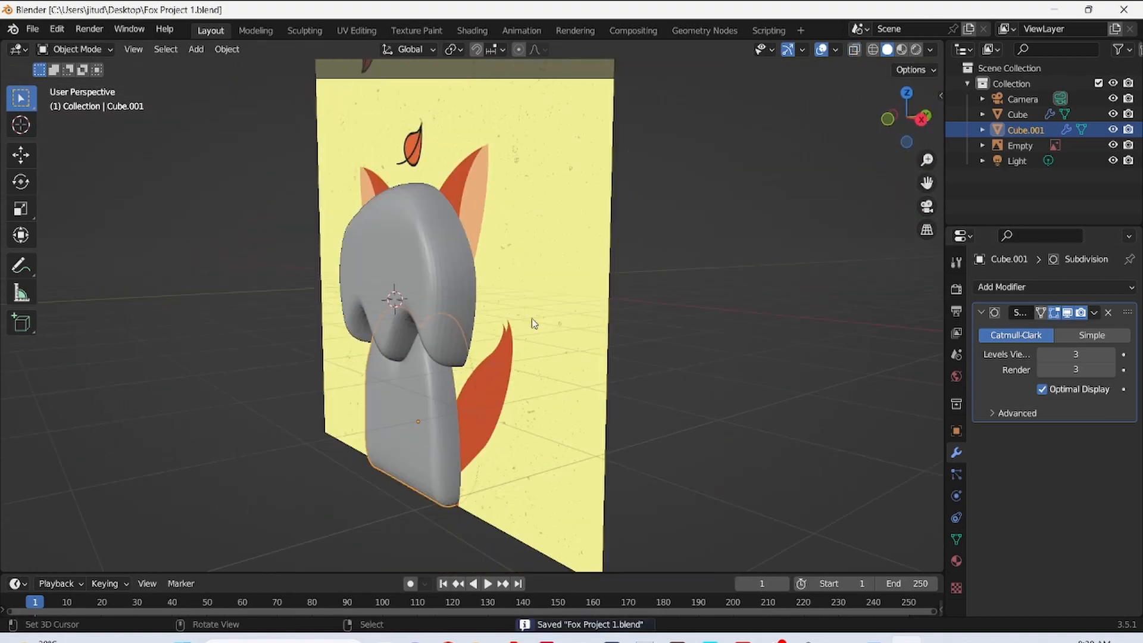
{"action": "left_click", "coordinate": [421, 429]}
{"action": "left_click", "coordinate": [1042, 130]}
{"action": "right_click", "coordinate": [1047, 131]}
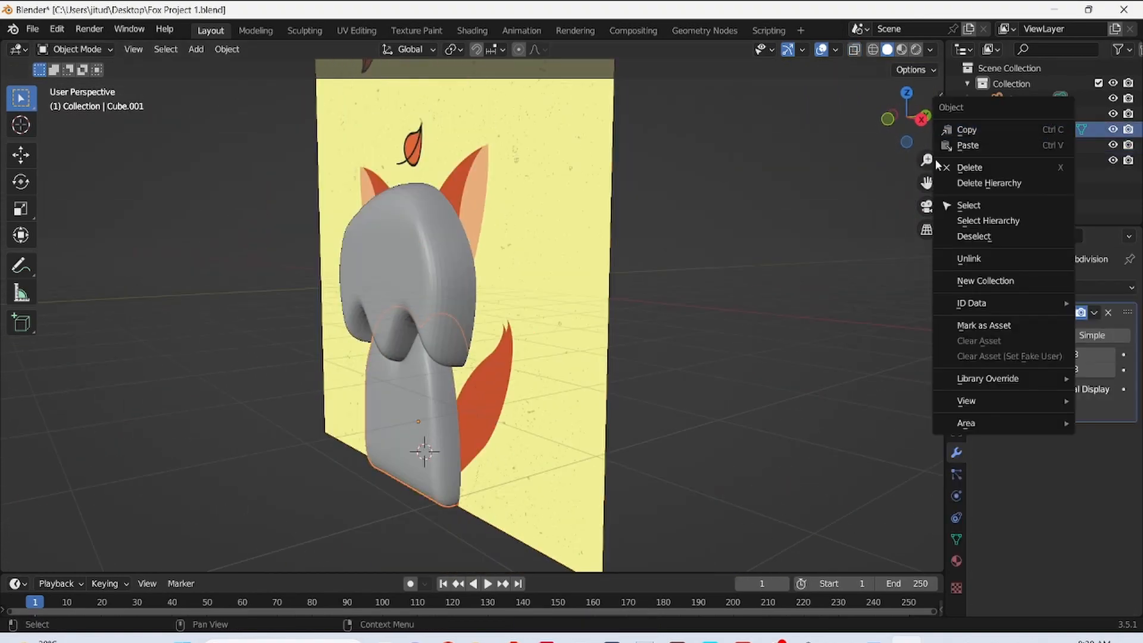
{"action": "right_click", "coordinate": [407, 399]}
{"action": "left_click", "coordinate": [1063, 131]}
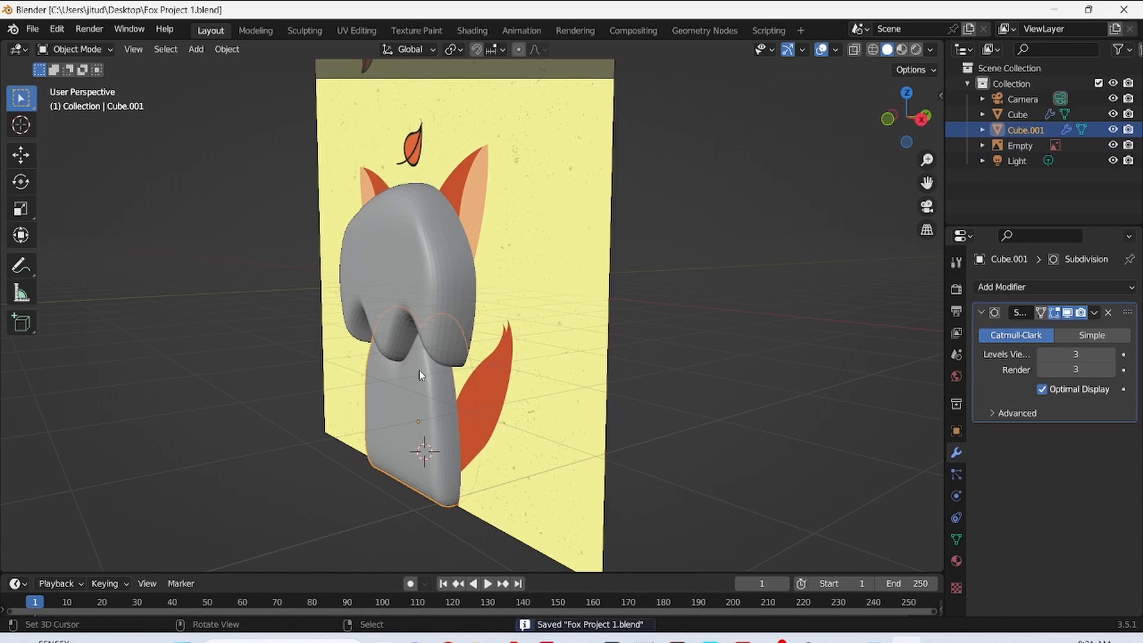
- Add a cube in front view, move it over the reference's left-hand ear and scale it to roughly the ear's size
{"action": "key", "text": "KP_1"}
{"action": "key", "text": "shift+a"}
{"action": "left_click", "coordinate": [469, 260]}
{"action": "key", "text": "g"}
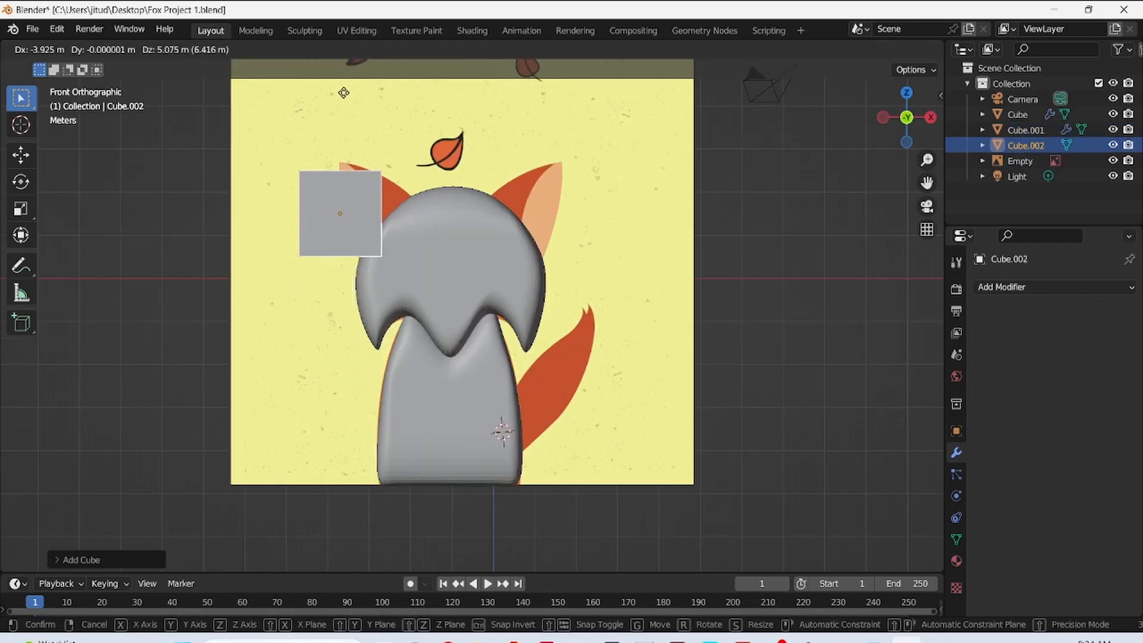
{"action": "left_click", "coordinate": [343, 92]}
{"action": "scroll", "coordinate": [428, 71], "scroll_direction": "up", "scroll_amount": 3}
{"action": "key", "text": "g"}
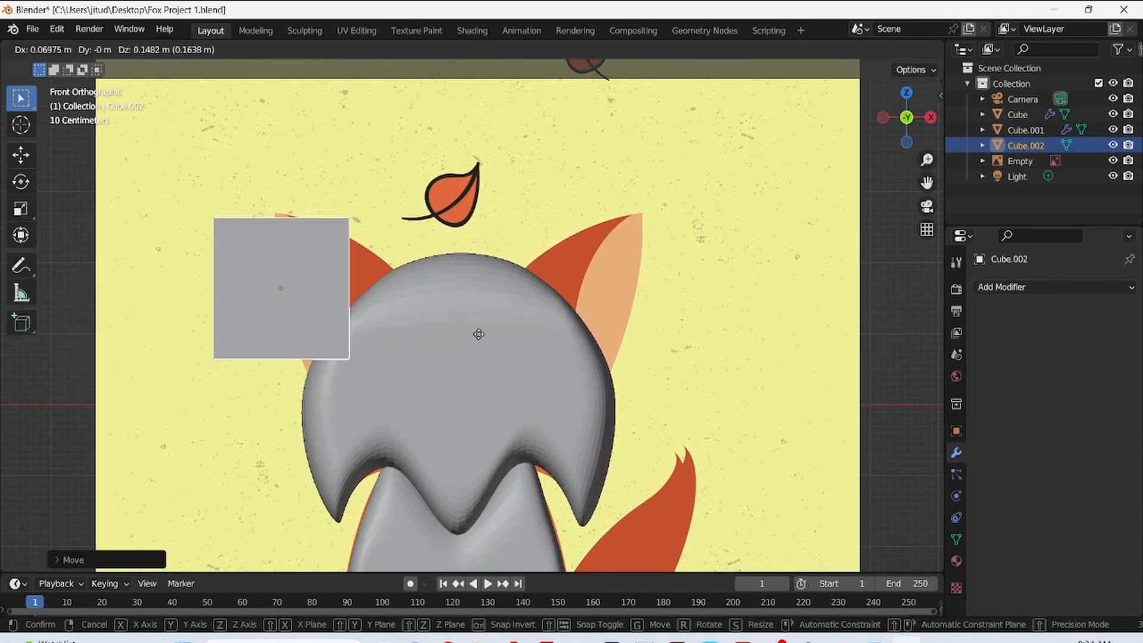
{"action": "left_click", "coordinate": [480, 345]}
{"action": "key", "text": "s"}
{"action": "left_click", "coordinate": [480, 364]}
- Turn X-ray on and move the ear cube's outer corner vertices to the ear tip and the ear's outer base
{"action": "key", "text": "alt+z"}
{"action": "key", "text": "Tab"}
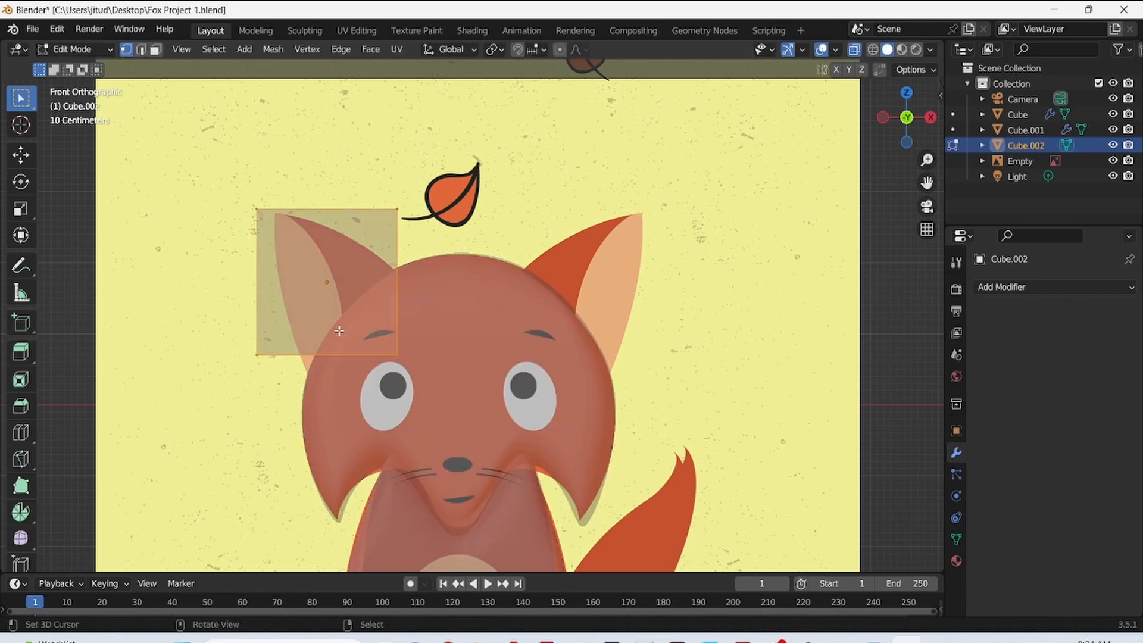
{"action": "left_click_drag", "start_coordinate": [302, 240], "coordinate": [307, 244]}
{"action": "key", "text": "g"}
{"action": "left_click", "coordinate": [326, 247]}
{"action": "left_click_drag", "start_coordinate": [238, 335], "coordinate": [313, 391]}
{"action": "key", "text": "g"}
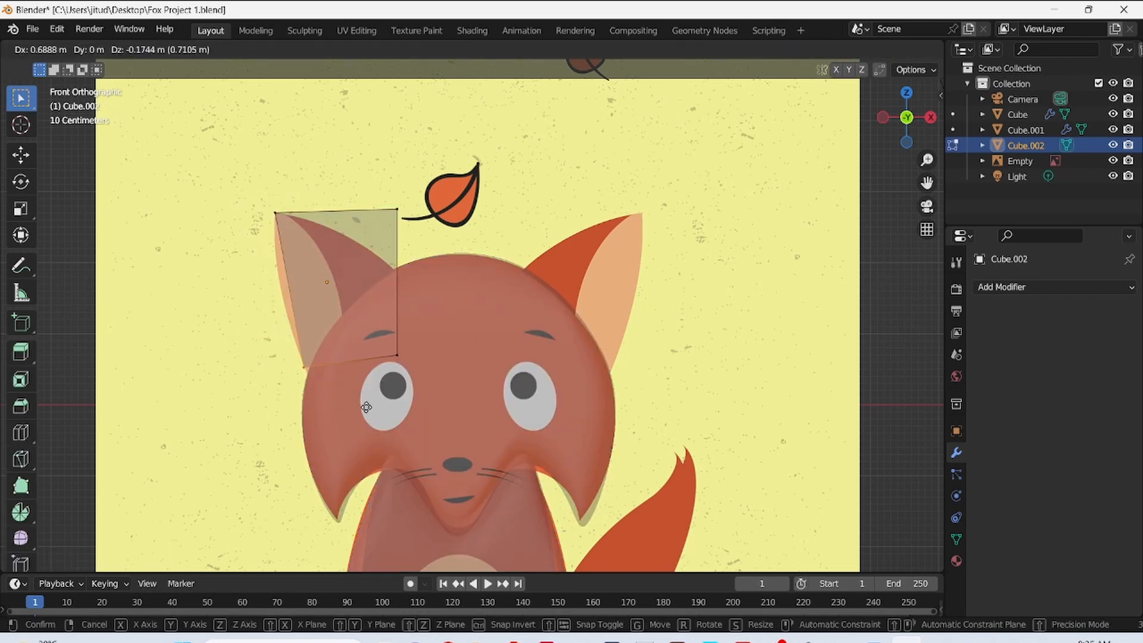
{"action": "left_click", "coordinate": [361, 407]}
- Move the ear cube's two inner corner vertices onto the head outline, with the upper one at the ear's inner base
{"action": "left_click", "coordinate": [398, 355]}
{"action": "key", "text": "g"}
{"action": "left_click", "coordinate": [369, 340]}
{"action": "left_click_drag", "start_coordinate": [379, 190], "coordinate": [412, 251]}
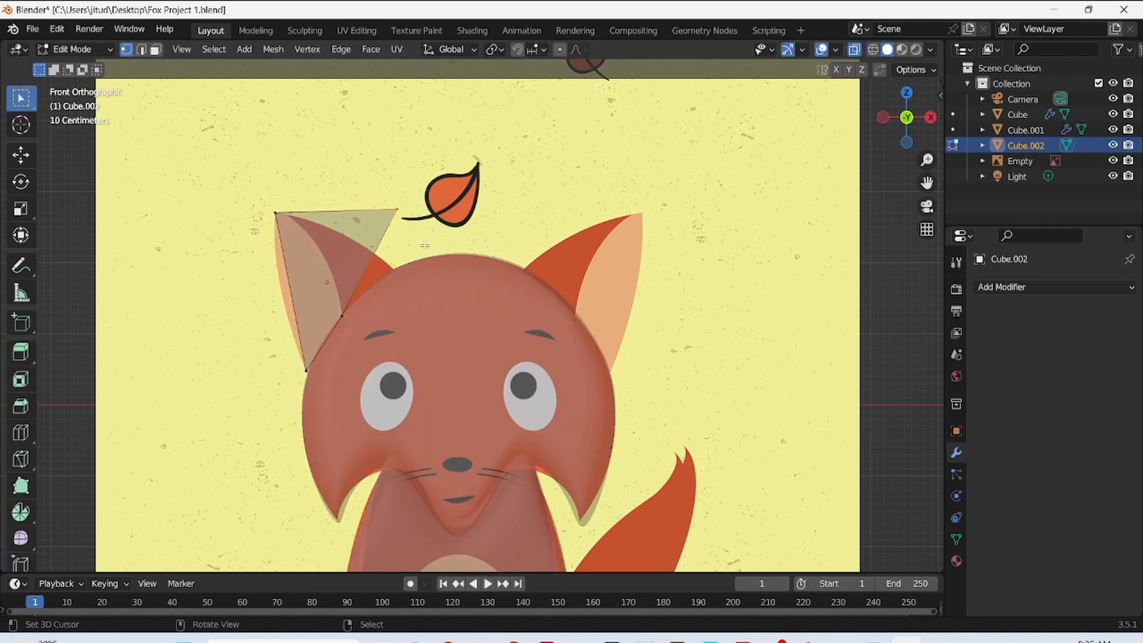
{"action": "key", "text": "g"}
{"action": "left_click", "coordinate": [409, 315]}
- Add a lengthwise loop cut to the ear and fit its end vertices and the outer base corner to the reference outline
{"action": "left_click_drag", "start_coordinate": [927, 160], "coordinate": [1022, 168]}
{"action": "left_click_drag", "start_coordinate": [927, 160], "coordinate": [928, 152]}
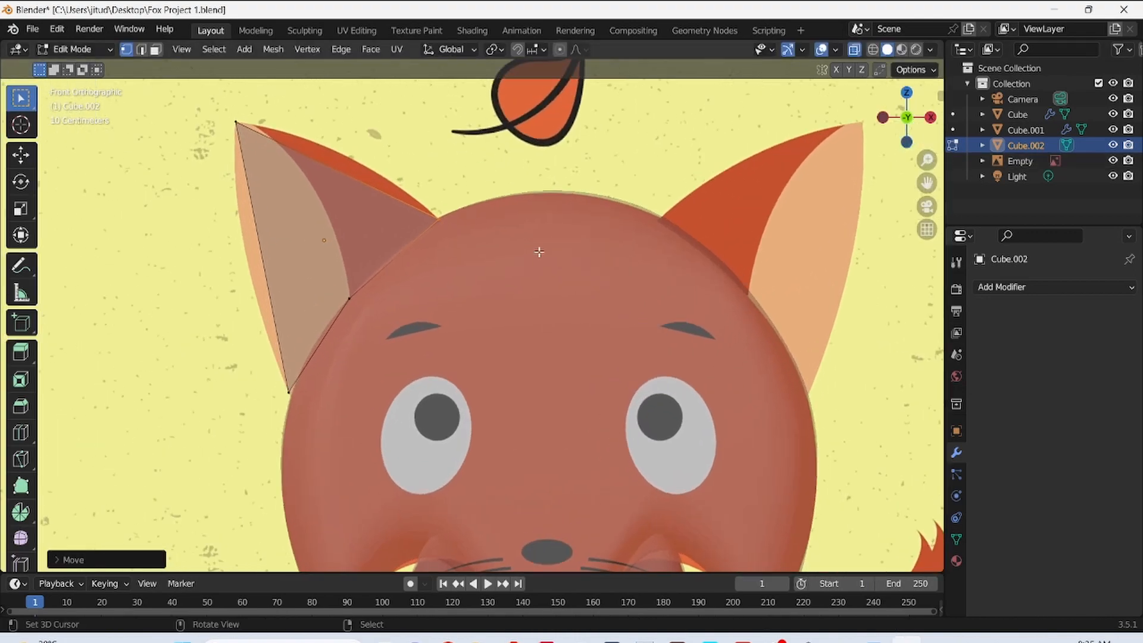
{"action": "left_click", "coordinate": [335, 195]}
{"action": "left_click", "coordinate": [337, 194]}
{"action": "left_click_drag", "start_coordinate": [322, 162], "coordinate": [359, 208]}
{"action": "key", "text": "g"}
{"action": "left_click", "coordinate": [367, 198]}
{"action": "left_click_drag", "start_coordinate": [270, 374], "coordinate": [338, 426]}
{"action": "key", "text": "g"}
{"action": "left_click", "coordinate": [337, 427]}
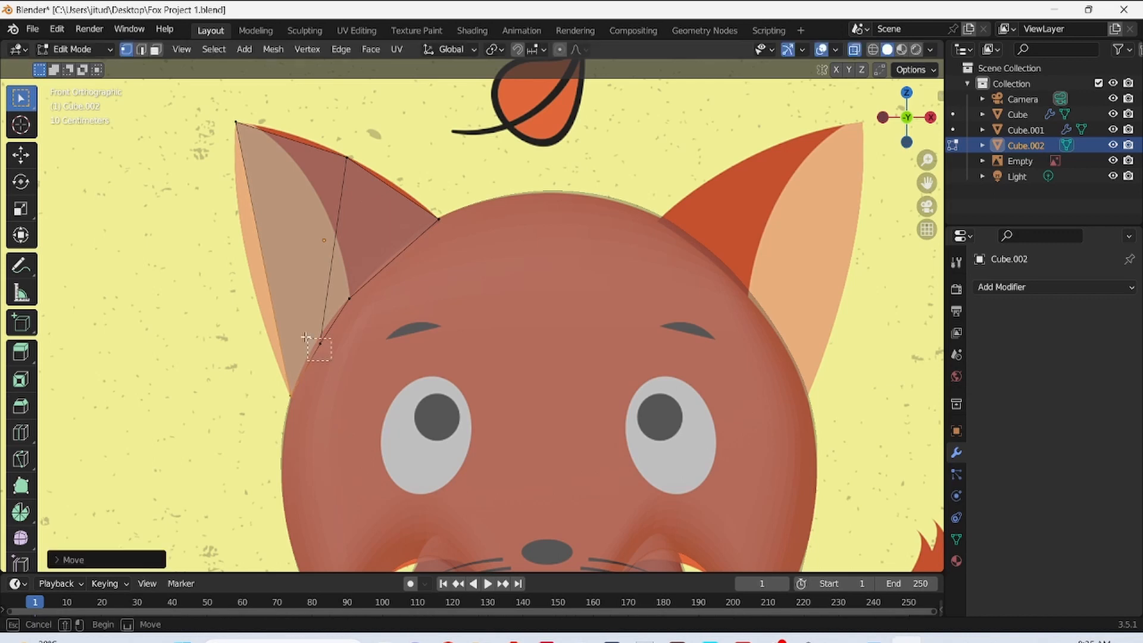
{"action": "key", "text": "g"}
{"action": "left_click", "coordinate": [375, 301]}
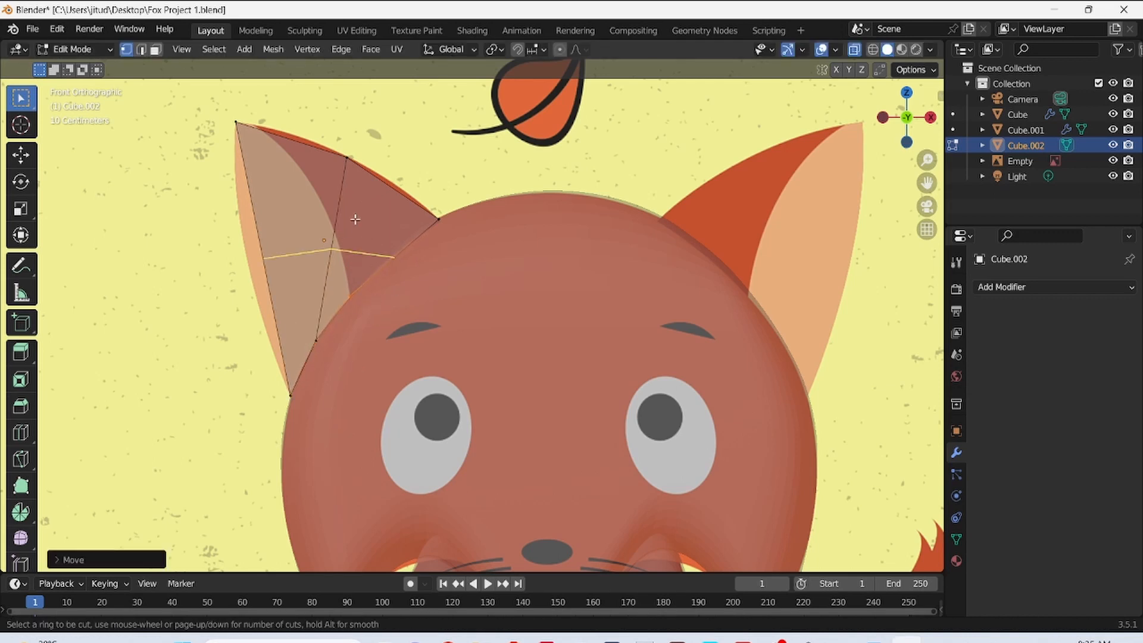
- Add a crosswise loop cut through the middle of the ear and move its end vertices onto the ear and head outlines
{"action": "left_click_drag", "start_coordinate": [355, 219], "coordinate": [287, 259]}
{"action": "key", "text": "g"}
{"action": "left_click", "coordinate": [269, 273]}
{"action": "right_click", "coordinate": [423, 293]}
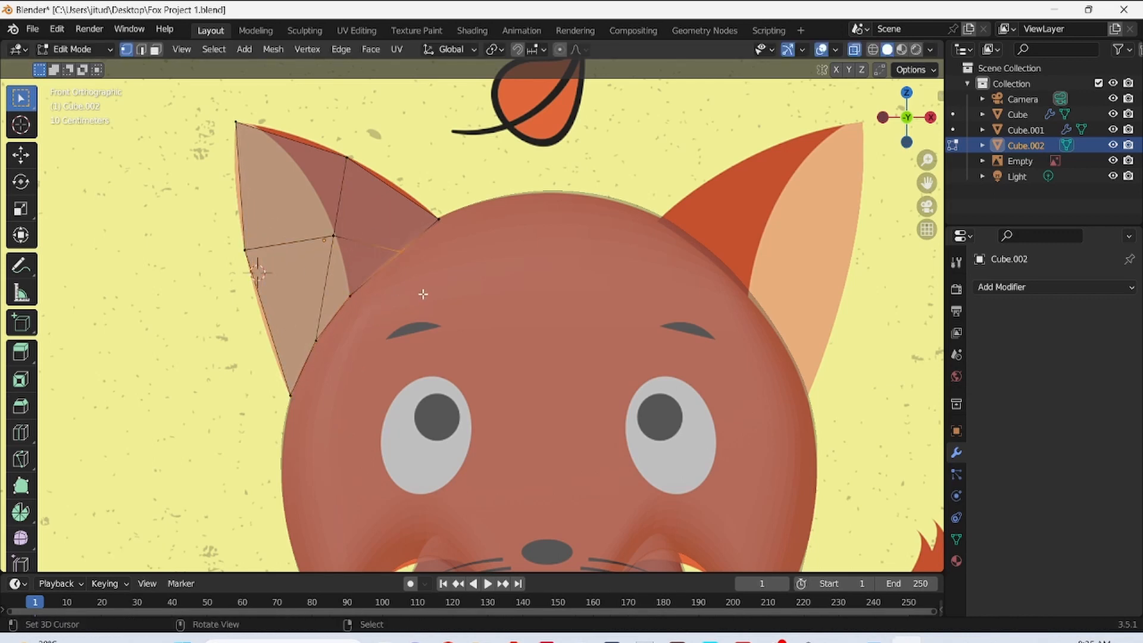
{"action": "key", "text": "g"}
{"action": "left_click", "coordinate": [421, 291]}
- Add two more lengthwise loop cuts, one on each side of the first, and move their upper vertices onto the ear's edge
{"action": "double_click", "coordinate": [308, 216]}
{"action": "left_click_drag", "start_coordinate": [274, 124], "coordinate": [310, 180]}
{"action": "key", "text": "g"}
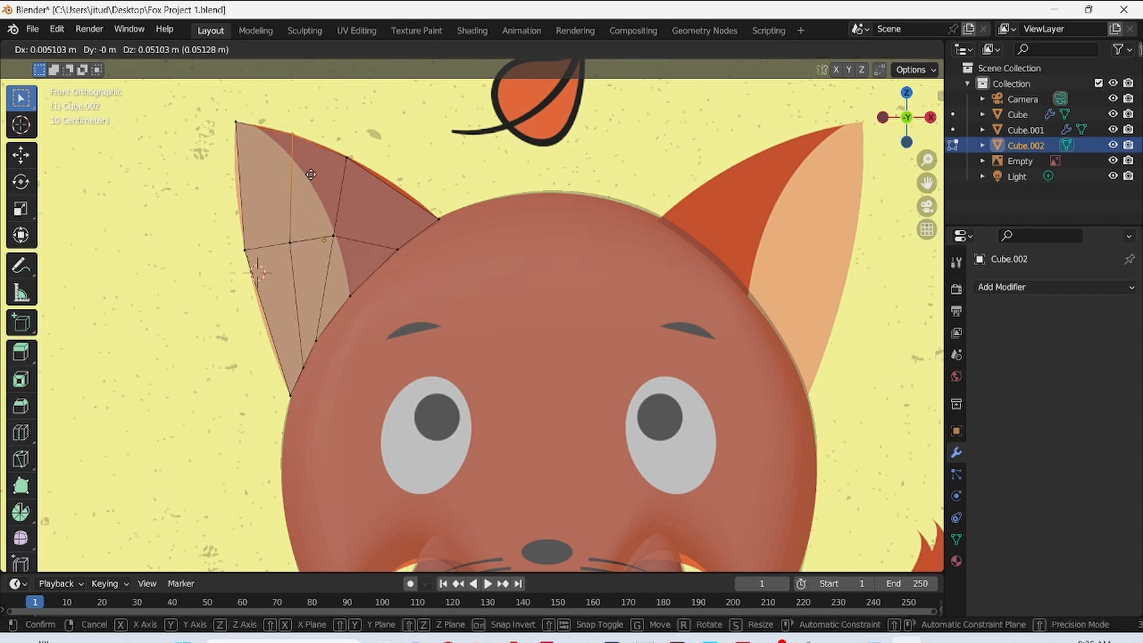
{"action": "left_click", "coordinate": [311, 175]}
{"action": "key", "text": "ctrl+r"}
{"action": "double_click", "coordinate": [373, 185]}
{"action": "left_click_drag", "start_coordinate": [381, 179], "coordinate": [411, 207]}
{"action": "left_click", "coordinate": [400, 216]}
- Add a crosswise loop cut in the upper half of the ear and move its outer vertices onto the reference edge
{"action": "key", "text": "ctrl+r"}
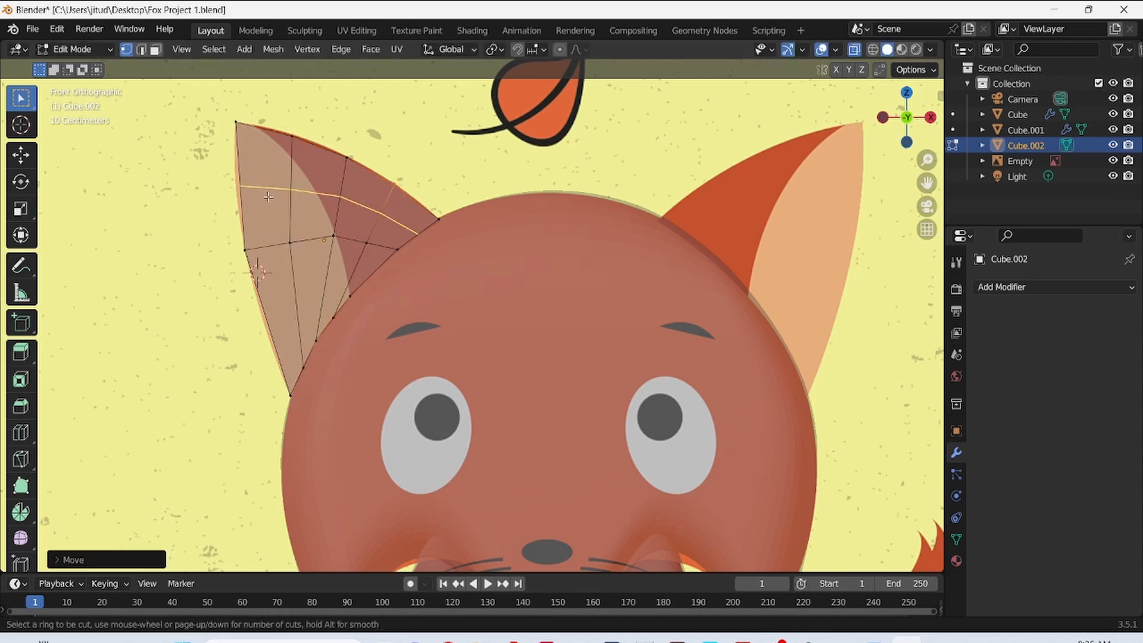
{"action": "left_click", "coordinate": [349, 203]}
{"action": "left_click", "coordinate": [349, 204]}
{"action": "left_click_drag", "start_coordinate": [219, 169], "coordinate": [266, 208]}
{"action": "key", "text": "g"}
{"action": "left_click", "coordinate": [262, 210]}
- Add a crosswise loop cut in the lower half of the ear, move its outer vertices onto the reference edge and save
{"action": "key", "text": "ctrl+r"}
{"action": "left_click", "coordinate": [315, 305]}
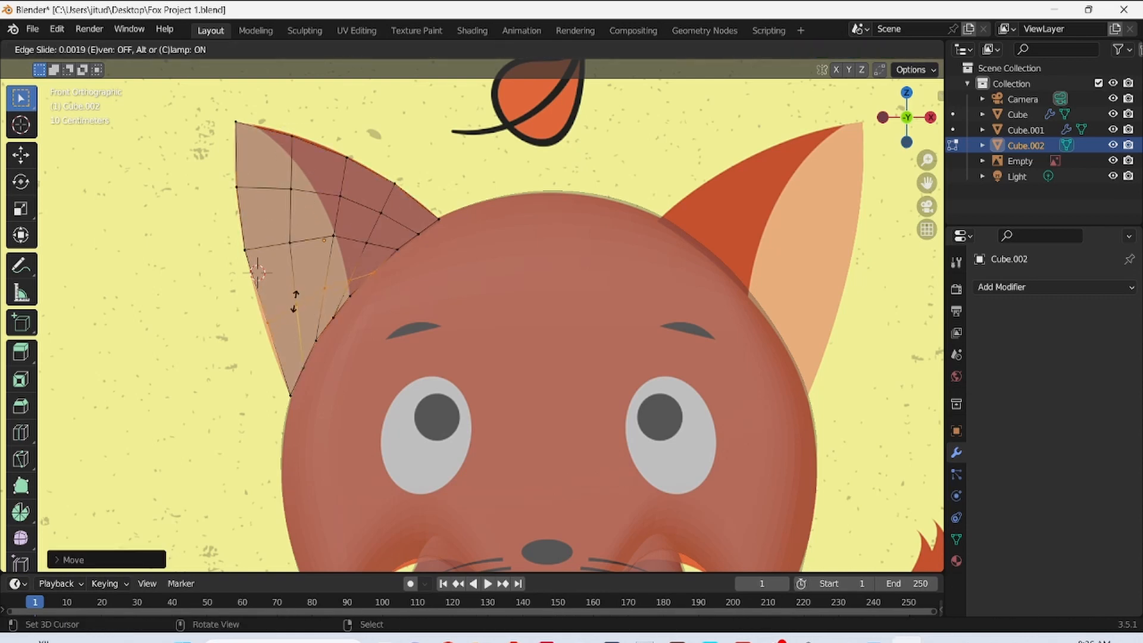
{"action": "left_click", "coordinate": [313, 305]}
{"action": "left_click_drag", "start_coordinate": [249, 302], "coordinate": [285, 338]}
{"action": "key", "text": "g"}
{"action": "left_click", "coordinate": [282, 338]}
{"action": "key", "text": "ctrl+s"}
- In side view, scale the whole ear thinner along Y and move it to the middle of the head's depth
{"action": "key", "text": "KP_3"}
{"action": "key", "text": "a"}
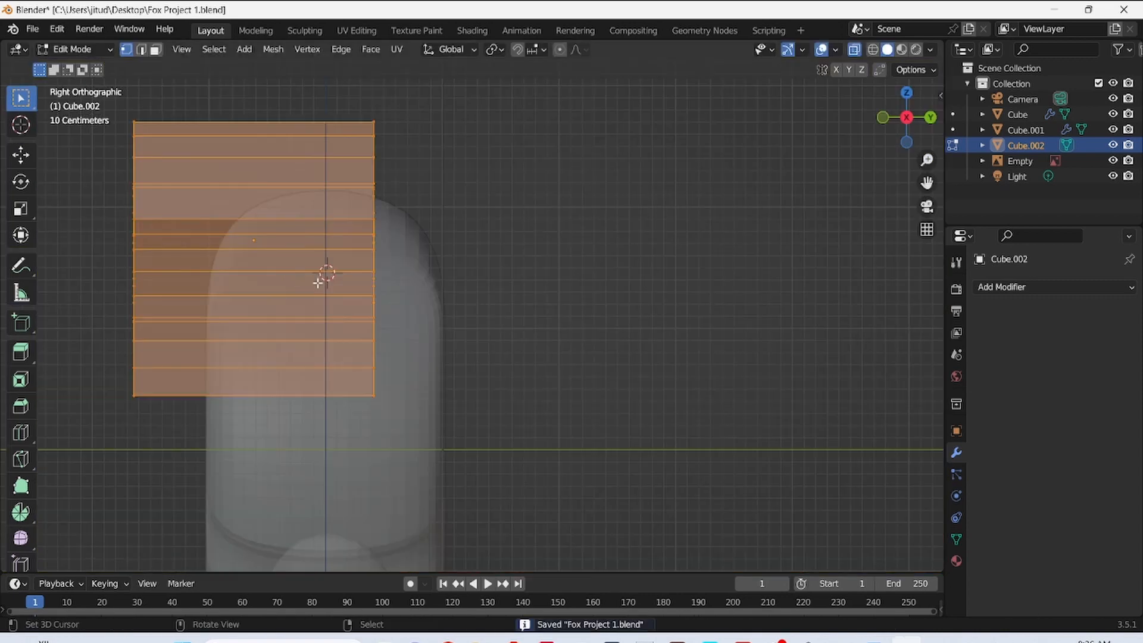
{"action": "key", "text": "s"}
{"action": "key", "text": "y"}
{"action": "left_click", "coordinate": [321, 284]}
{"action": "key", "text": "g"}
{"action": "left_click", "coordinate": [353, 273]}
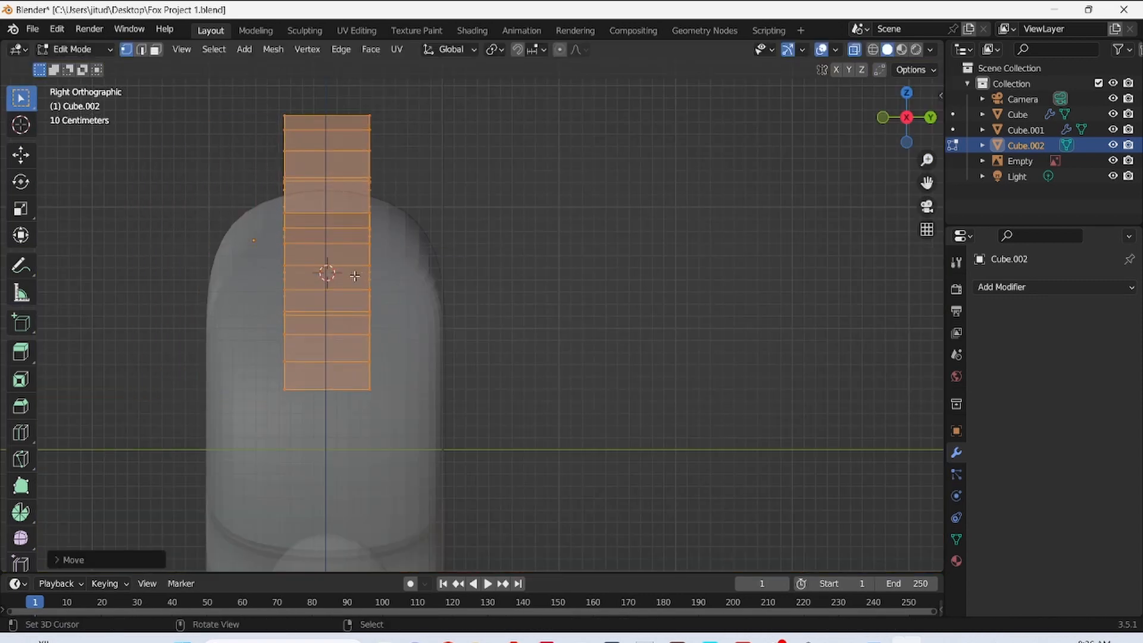
- In front view, reposition the ear mesh, scale it up slightly to fit the reference and save the file
{"action": "key", "text": "KP_1"}
{"action": "key", "text": "ctrl+s"}
{"action": "key", "text": "g"}
{"action": "key", "text": "s"}
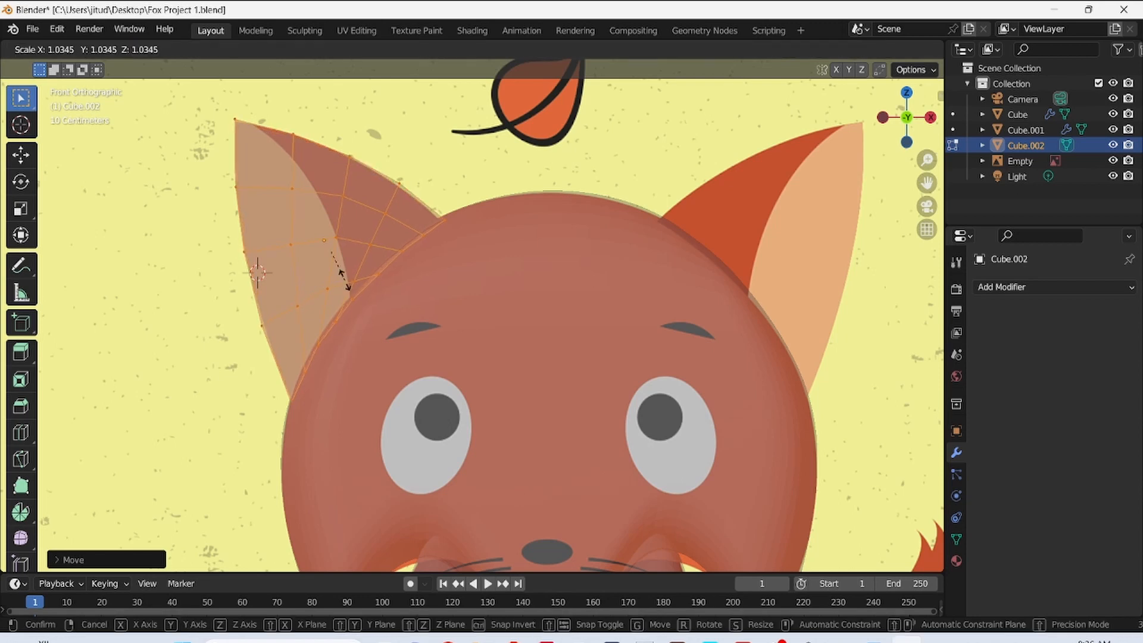
{"action": "left_click", "coordinate": [345, 283]}
{"action": "key", "text": "ctrl+s"}
- Add a Subdivision Surface modifier to the ear with viewport and render levels of 3, and turn X-ray off
{"action": "left_click", "coordinate": [1041, 302]}
{"action": "left_click", "coordinate": [863, 560]}
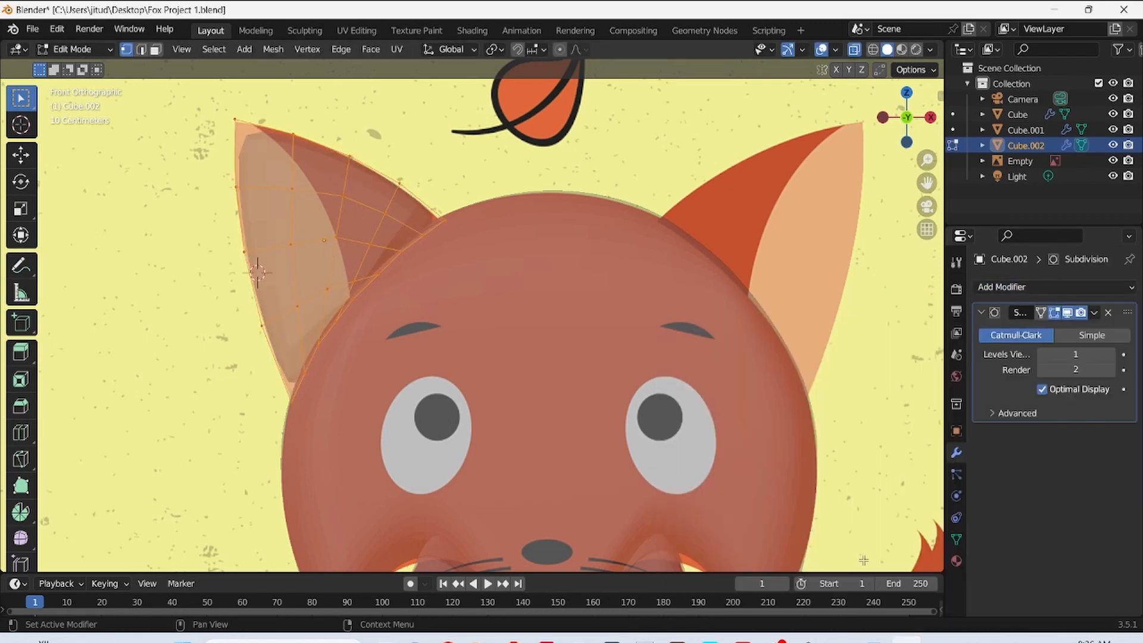
{"action": "scroll", "coordinate": [893, 119], "scroll_direction": "down", "scroll_amount": 2}
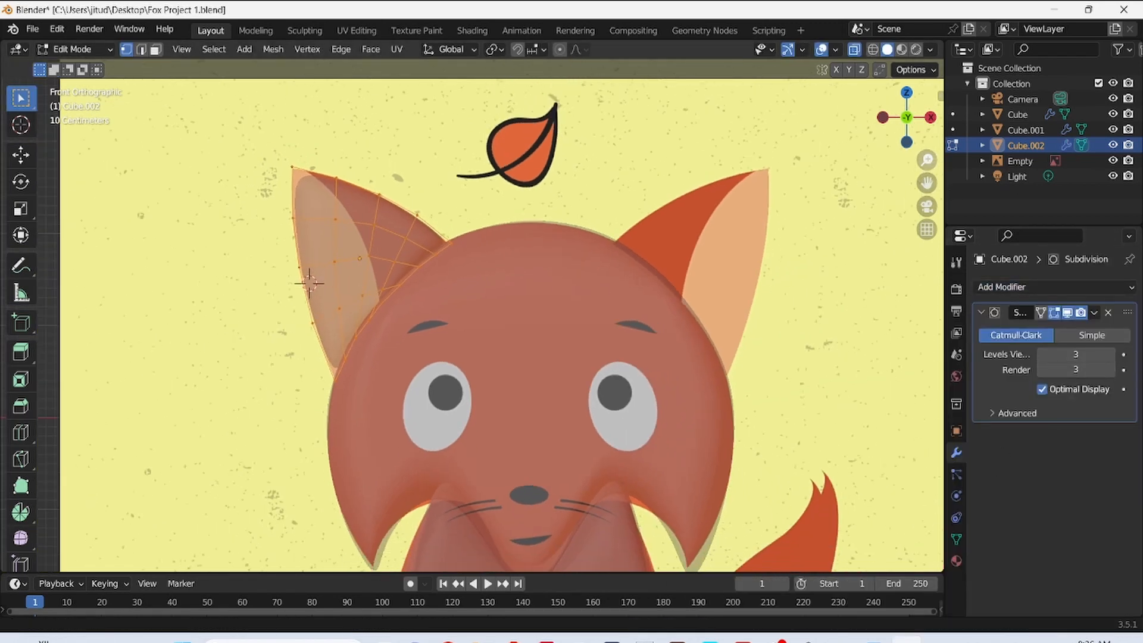
{"action": "left_click", "coordinate": [854, 49]}
- Pull the ear's tip vertices outward and adjust the neighbouring upper edge vertices so the smoothed tip matches the reference
{"action": "key", "text": "g"}
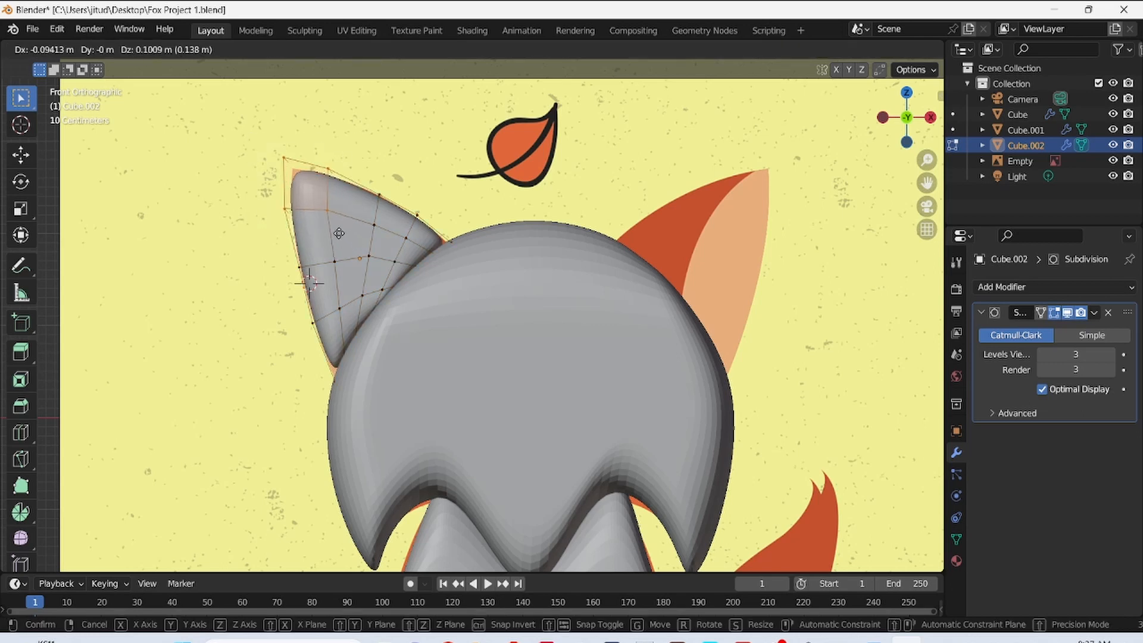
{"action": "left_click", "coordinate": [347, 242]}
{"action": "left_click_drag", "start_coordinate": [269, 147], "coordinate": [318, 202]}
{"action": "key", "text": "g"}
{"action": "left_click", "coordinate": [305, 187]}
{"action": "left_click_drag", "start_coordinate": [312, 160], "coordinate": [390, 208]}
{"action": "key", "text": "g"}
{"action": "left_click", "coordinate": [390, 210]}
- Move the ear's outer base vertices down, adjust the upper inner corner vertices against the head and save the file
{"action": "left_click_drag", "start_coordinate": [338, 351], "coordinate": [381, 411]}
{"action": "key", "text": "g"}
{"action": "left_click", "coordinate": [368, 415]}
{"action": "left_click_drag", "start_coordinate": [431, 229], "coordinate": [449, 299]}
{"action": "key", "text": "g"}
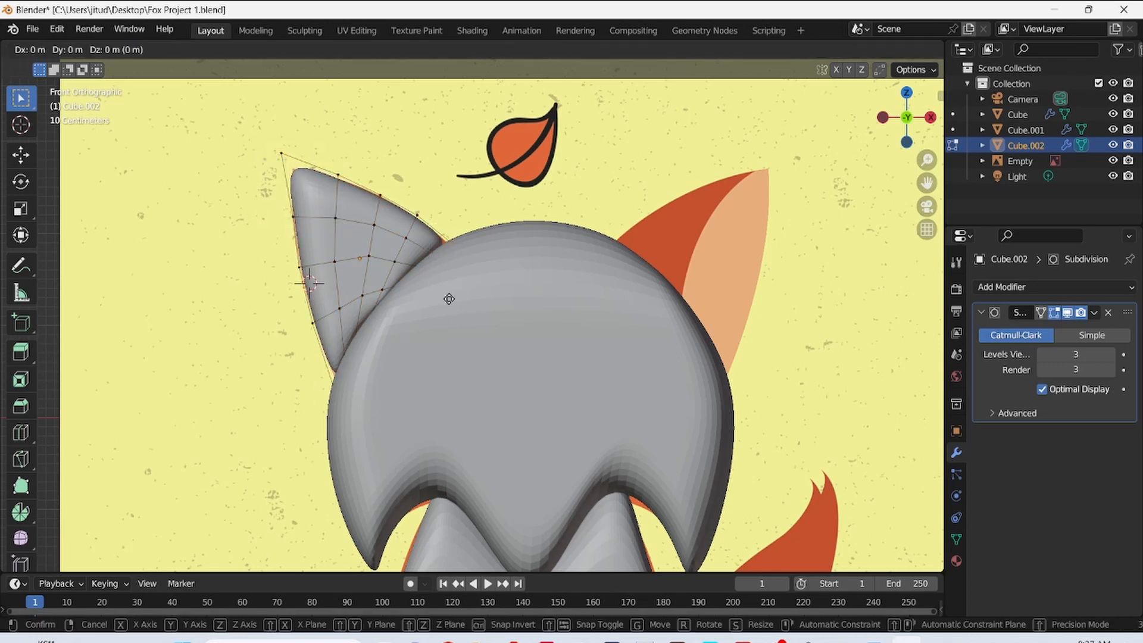
{"action": "key", "text": "Escape"}
{"action": "key", "text": "ctrl+s"}
{"action": "key", "text": "Tab"}
{"action": "key", "text": "Tab"}
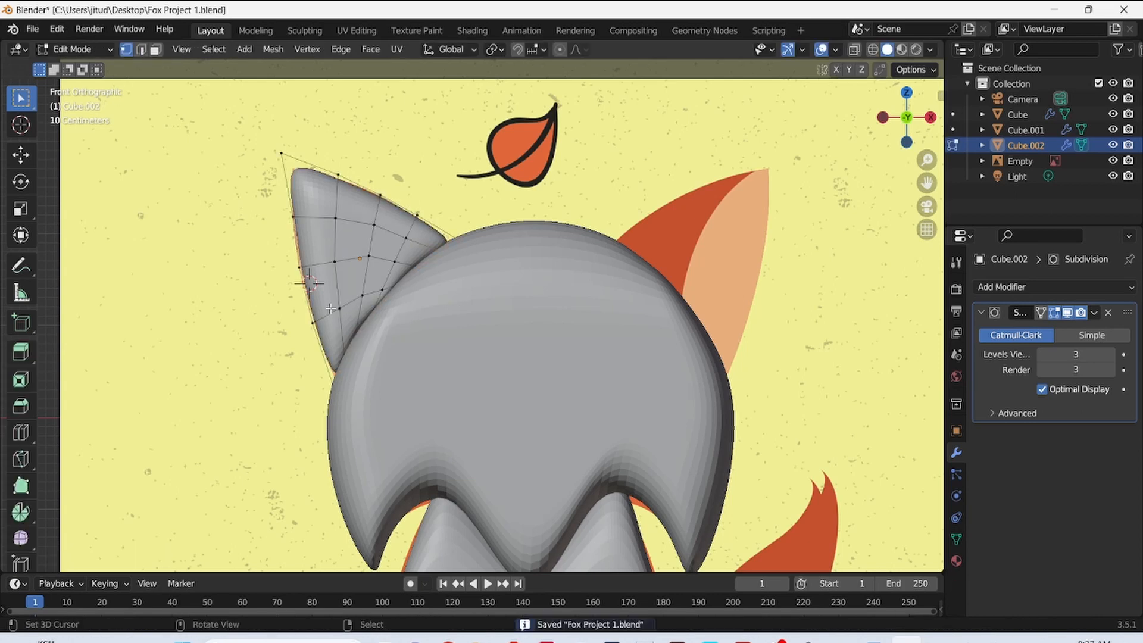
- Adjust the ear's lower base vertices with X-ray on so the smoothed base tucks inside the head outline
{"action": "left_click_drag", "start_coordinate": [325, 291], "coordinate": [377, 349]}
{"action": "key", "text": "g"}
{"action": "left_click", "coordinate": [374, 346]}
{"action": "left_click", "coordinate": [854, 49]}
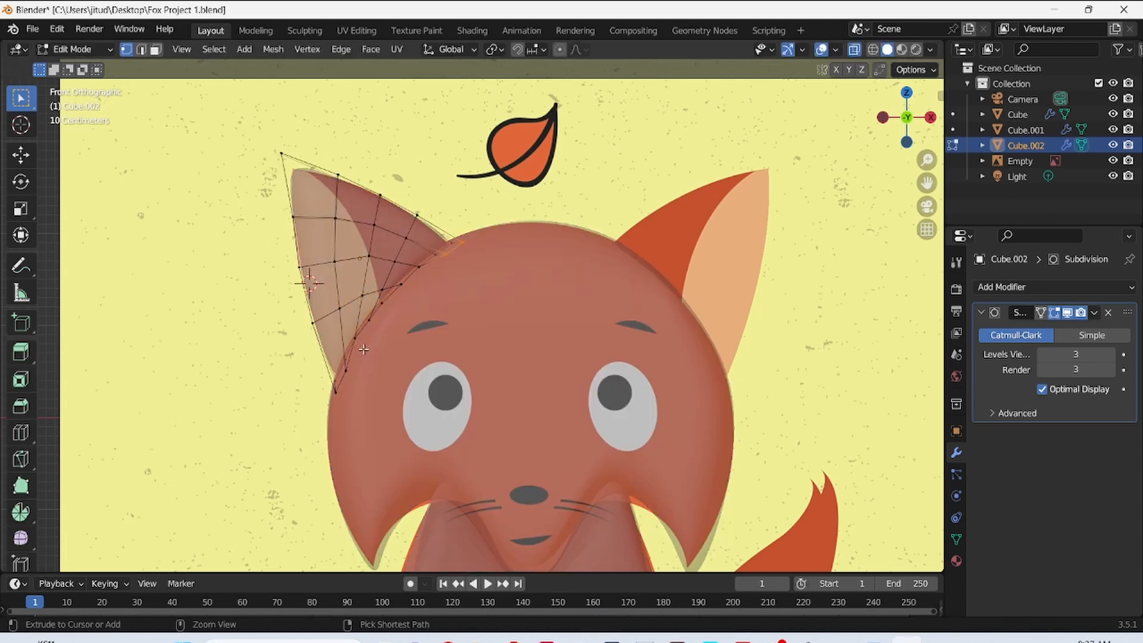
{"action": "scroll", "coordinate": [364, 349], "scroll_direction": "up", "scroll_amount": 3}
{"action": "key", "text": "g"}
{"action": "left_click", "coordinate": [411, 356]}
{"action": "left_click_drag", "start_coordinate": [377, 373], "coordinate": [357, 305]}
{"action": "key", "text": "g"}
{"action": "left_click", "coordinate": [384, 372]}
{"action": "key", "text": "g"}
{"action": "left_click", "coordinate": [390, 336]}
{"action": "key", "text": "g"}
{"action": "left_click", "coordinate": [356, 300]}
- Move the middle vertices of the ear's inner edge to follow the head outline, and return to Object Mode
{"action": "left_click_drag", "start_coordinate": [411, 295], "coordinate": [396, 243]}
{"action": "key", "text": "g"}
{"action": "left_click", "coordinate": [377, 272]}
{"action": "key", "text": "g"}
{"action": "left_click", "coordinate": [426, 217]}
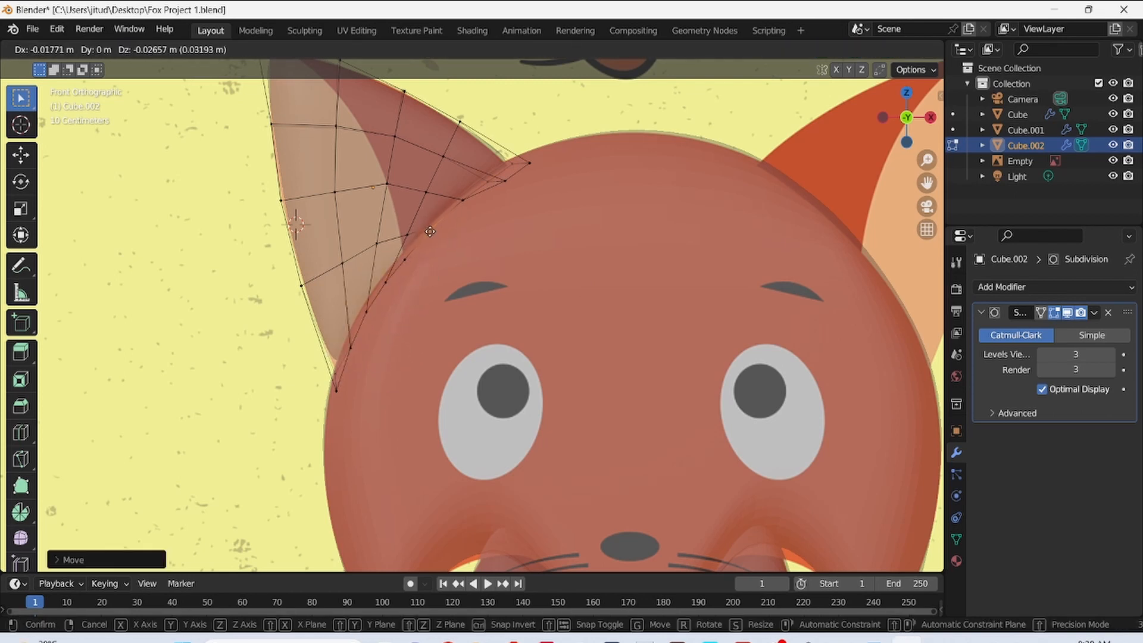
{"action": "key", "text": "Tab"}
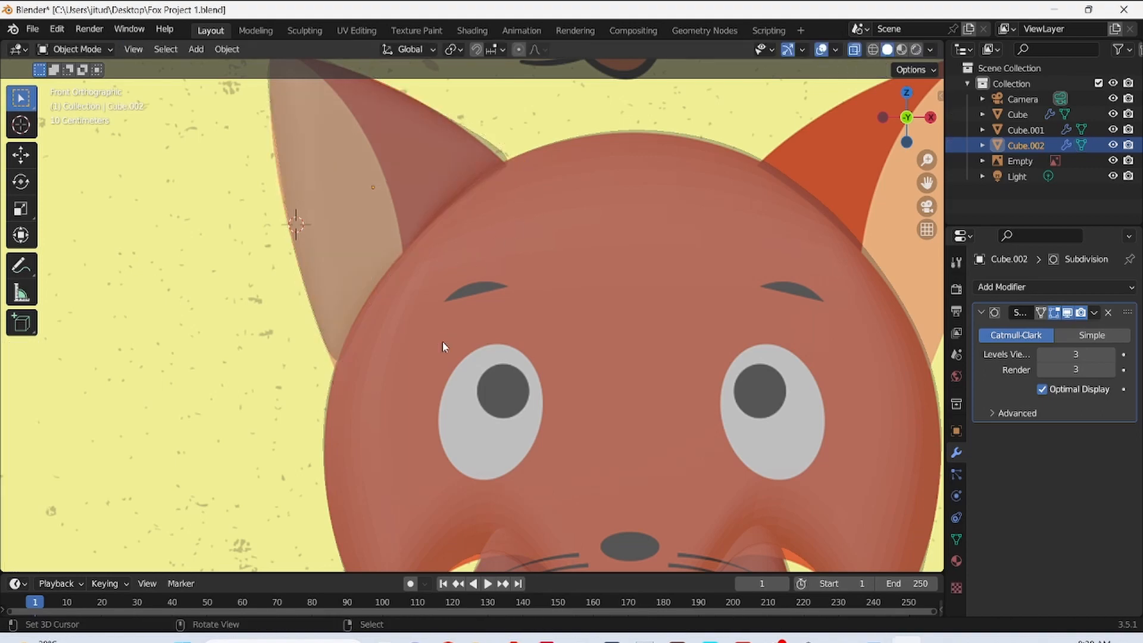
- Turn off X-ray, open the ear for mesh editing and enable proportional editing with Sphere falloff
{"action": "key", "text": "alt+z"}
{"action": "scroll", "coordinate": [408, 280], "scroll_direction": "down", "scroll_amount": 3}
{"action": "middle_click_drag", "start_coordinate": [408, 280], "coordinate": [367, 302]}
{"action": "key", "text": "Tab"}
{"action": "middle_click_drag", "start_coordinate": [481, 214], "coordinate": [524, 149]}
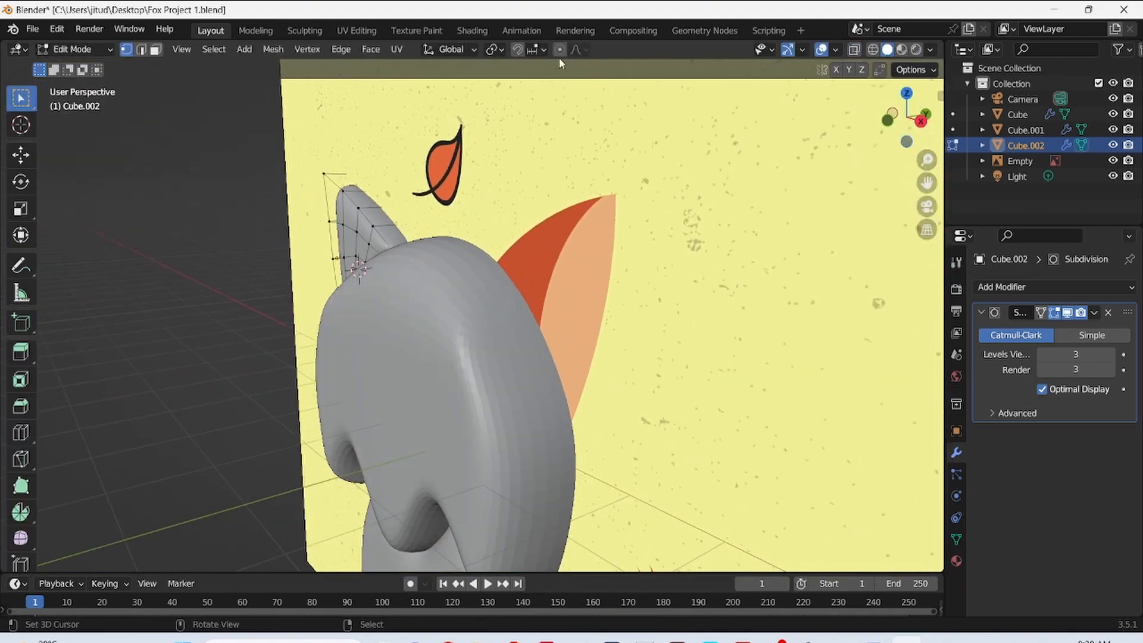
{"action": "left_click", "coordinate": [560, 50]}
{"action": "left_click", "coordinate": [576, 50]}
{"action": "left_click", "coordinate": [572, 133]}
{"action": "key", "text": "g"}
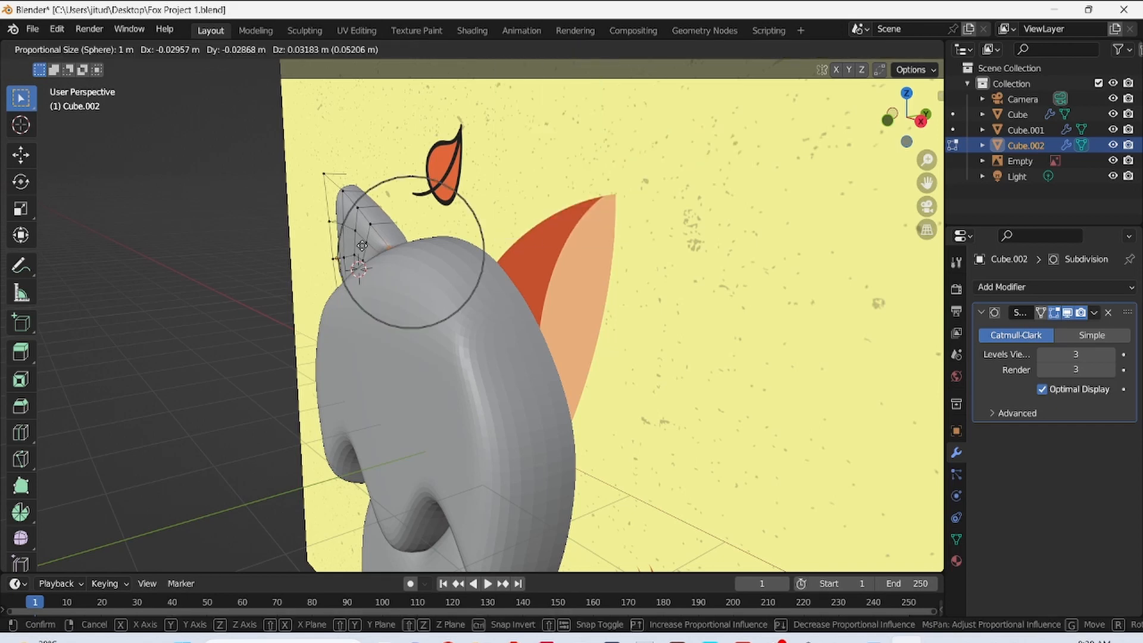
{"action": "key", "text": "Escape"}
{"action": "key", "text": "g"}
{"action": "left_click_drag", "start_coordinate": [368, 266], "coordinate": [364, 262]}
{"action": "left_click", "coordinate": [356, 254]}
{"action": "key", "text": "ctrl+z"}
- Move the ear's lower front vertices slightly with proportional editing to reshape its front surface
{"action": "key", "text": "g"}
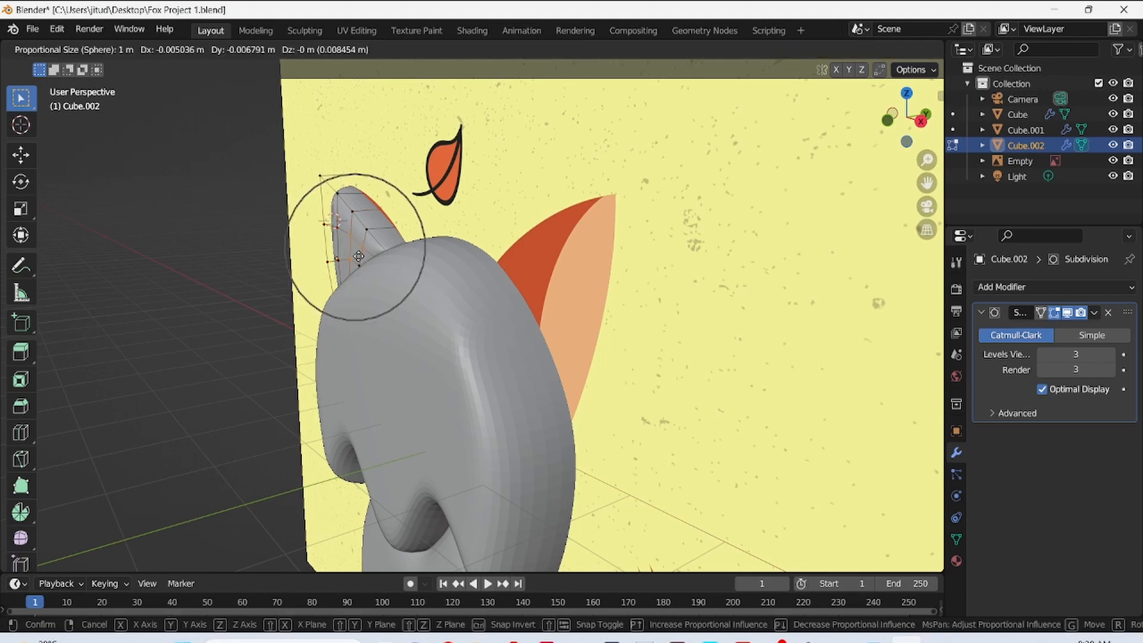
{"action": "left_click", "coordinate": [360, 262]}
{"action": "key", "text": "KP_1"}
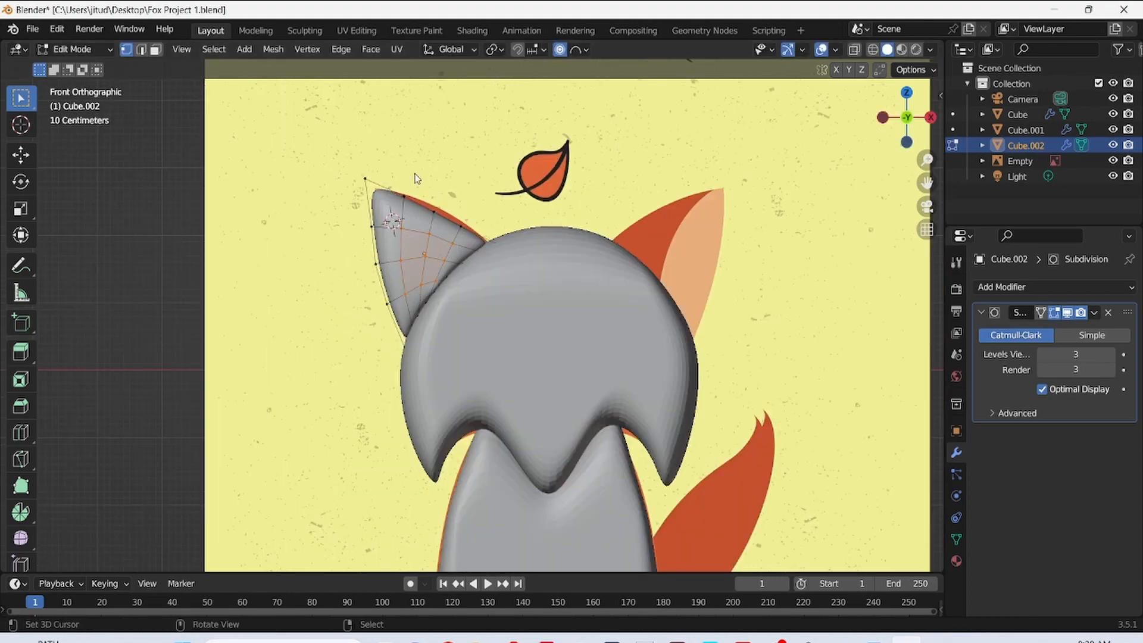
- Switch the proportional falloff to Smooth and move the ear's selected front vertices to soften its surface curve
{"action": "middle_click_drag", "start_coordinate": [542, 172], "coordinate": [298, 226]}
{"action": "left_click_drag", "start_coordinate": [928, 182], "coordinate": [467, 209]}
{"action": "scroll", "coordinate": [467, 209], "scroll_direction": "up", "scroll_amount": 3}
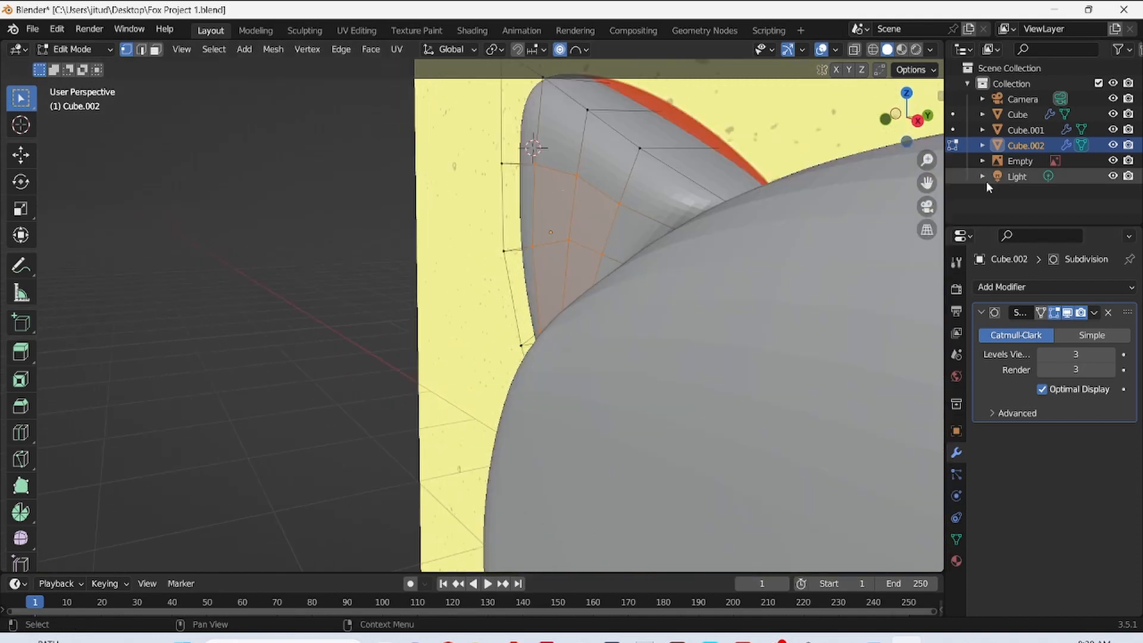
{"action": "left_click_drag", "start_coordinate": [927, 183], "coordinate": [537, 211]}
{"action": "key", "text": "g"}
{"action": "right_click", "coordinate": [414, 249]}
{"action": "left_click", "coordinate": [585, 50]}
{"action": "left_click", "coordinate": [566, 118]}
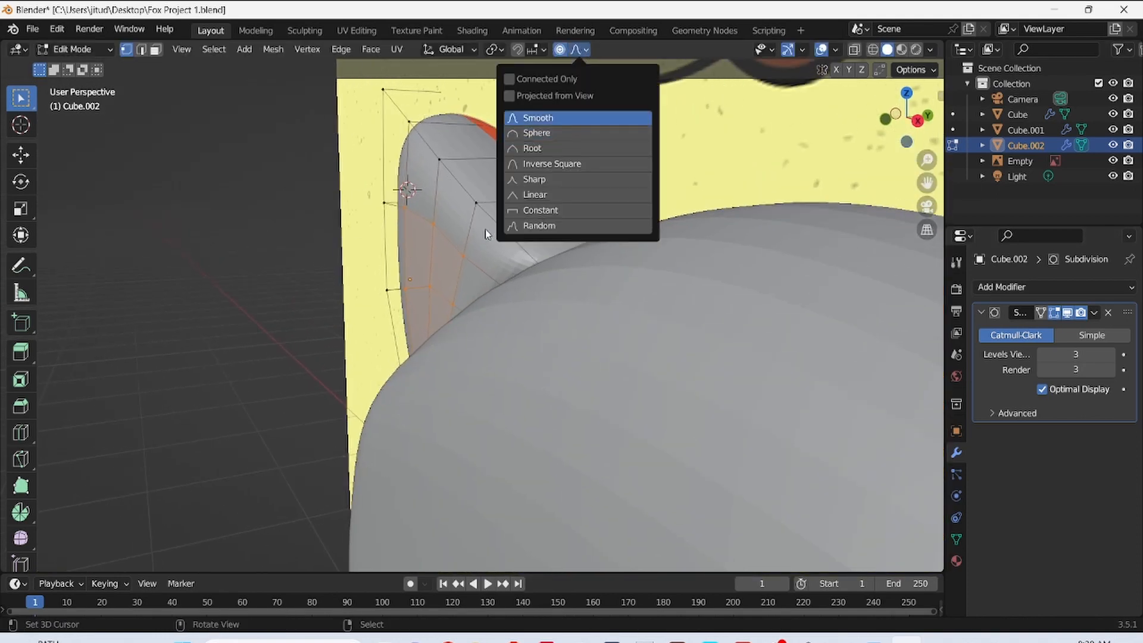
{"action": "left_click", "coordinate": [566, 117]}
{"action": "key", "text": "g"}
{"action": "left_click", "coordinate": [427, 250]}
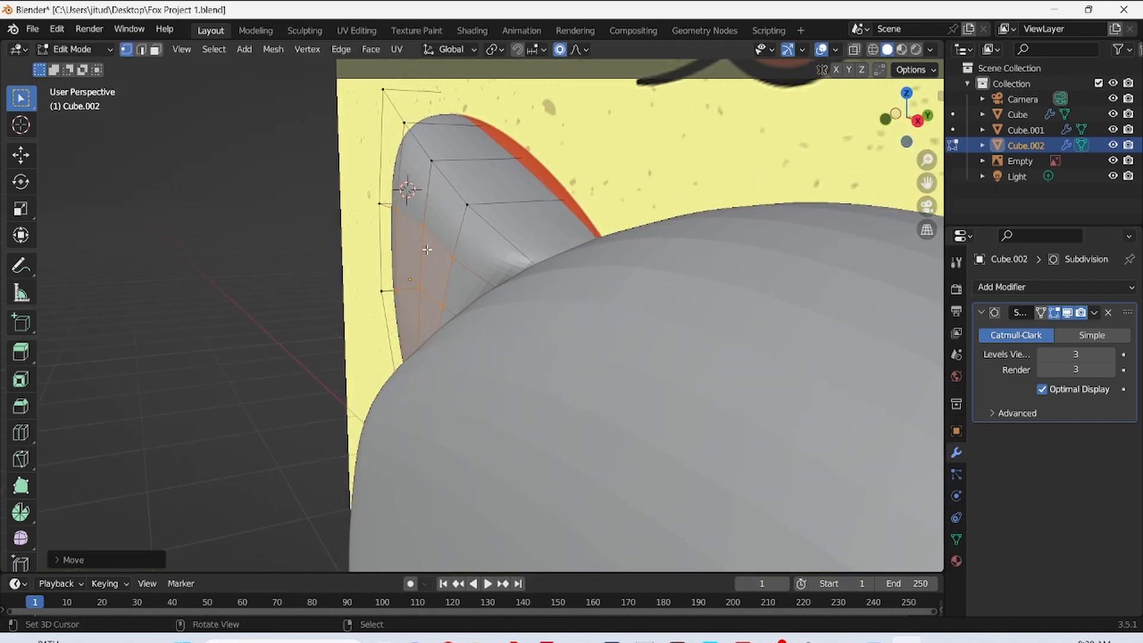
- Return to Object Mode, nudge the ear toward the head to fit the reference, and save the file
{"action": "scroll", "coordinate": [439, 269], "scroll_direction": "down", "scroll_amount": 2}
{"action": "scroll", "coordinate": [439, 270], "scroll_direction": "down", "scroll_amount": 1}
{"action": "key", "text": "ctrl+s"}
{"action": "key", "text": "KP_1"}
{"action": "key", "text": "Tab"}
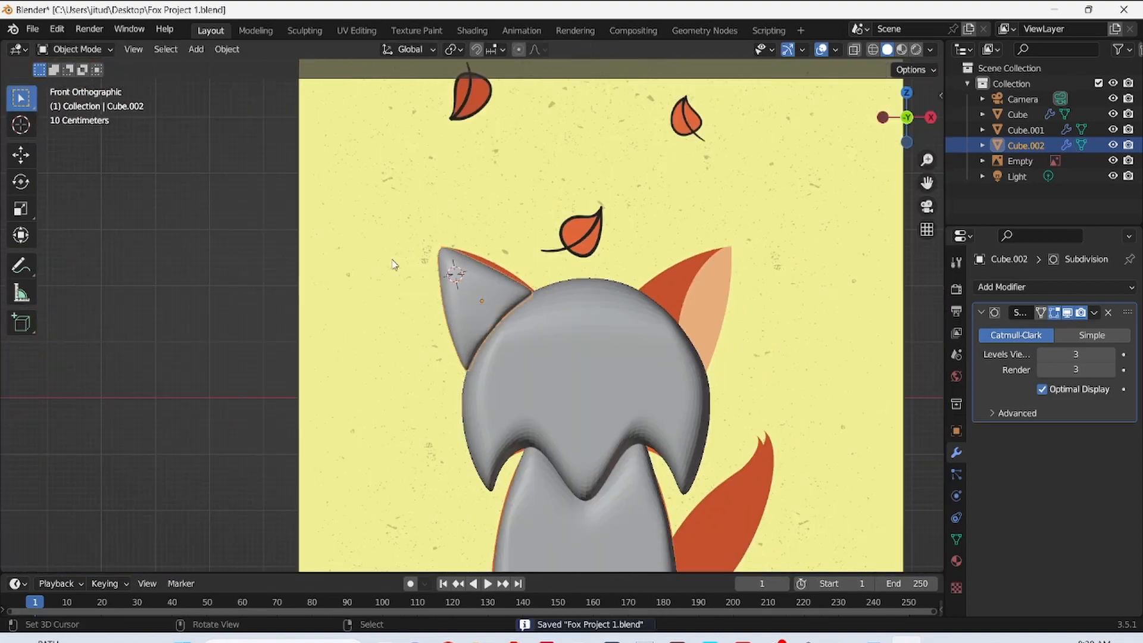
{"action": "scroll", "coordinate": [486, 277], "scroll_direction": "down", "scroll_amount": 2}
{"action": "scroll", "coordinate": [474, 292], "scroll_direction": "up", "scroll_amount": 2}
{"action": "key", "text": "g"}
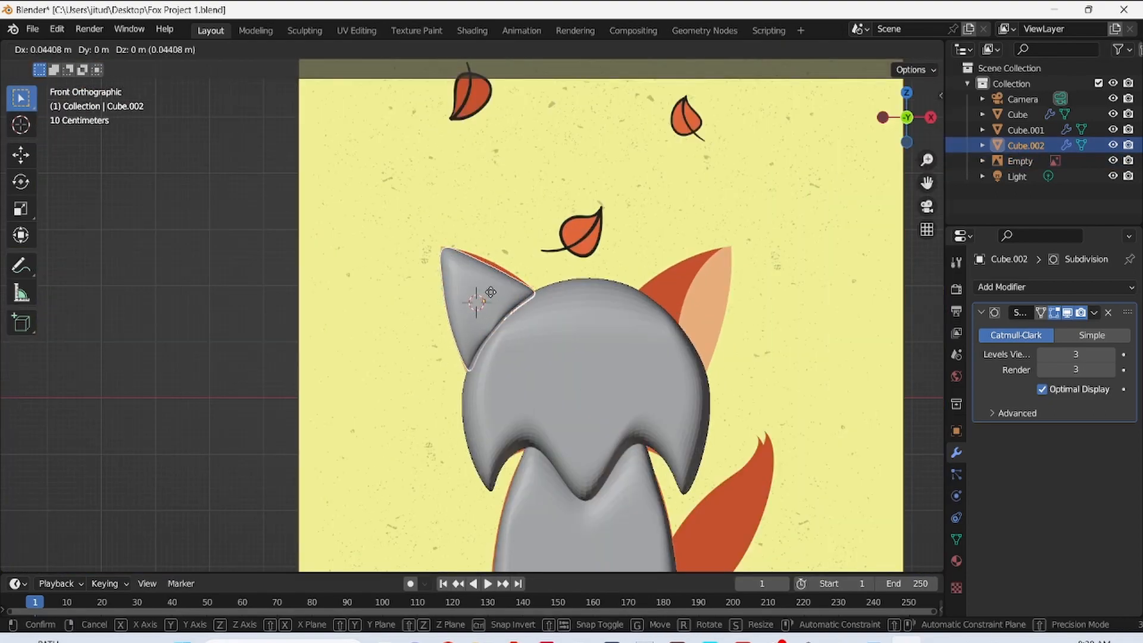
{"action": "left_click", "coordinate": [494, 302]}
{"action": "key", "text": "ctrl+s"}
- Try to fit a rotated duplicate of the ear on the opposite side of the head, and delete it
{"action": "middle_click_drag", "start_coordinate": [581, 302], "coordinate": [417, 294], "text": "shift"}
{"action": "key", "text": "shift+d"}
{"action": "left_click", "coordinate": [447, 271]}
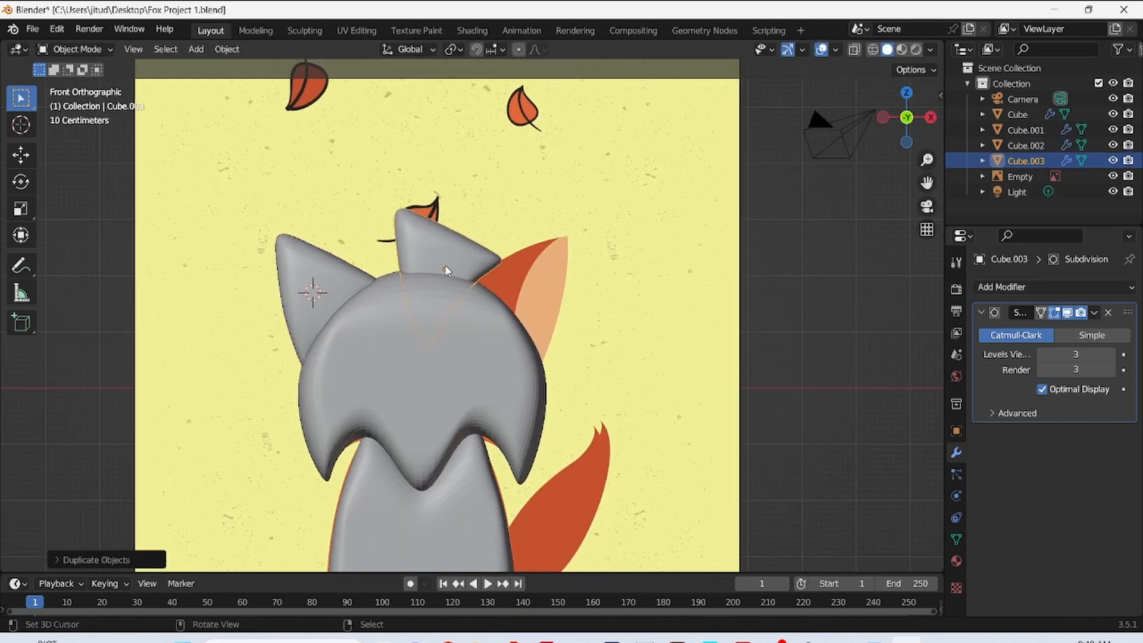
{"action": "key", "text": "r"}
{"action": "left_click", "coordinate": [467, 269]}
{"action": "key", "text": "g"}
{"action": "left_click", "coordinate": [544, 295]}
{"action": "key", "text": "r"}
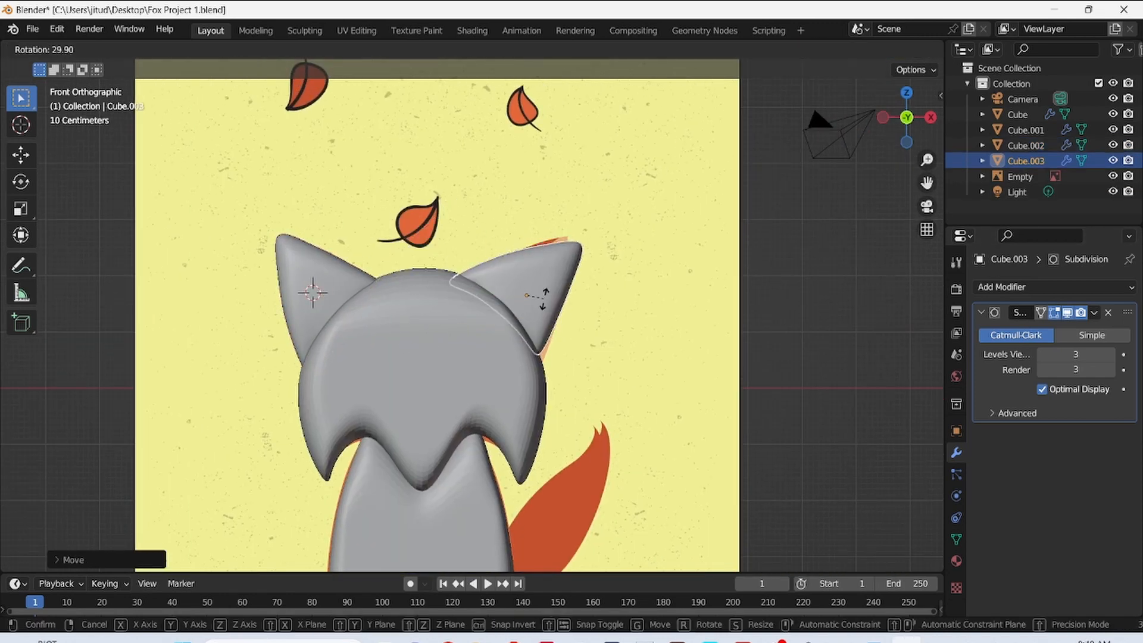
{"action": "left_click", "coordinate": [539, 295]}
{"action": "scroll", "coordinate": [536, 300], "scroll_direction": "up", "scroll_amount": 2}
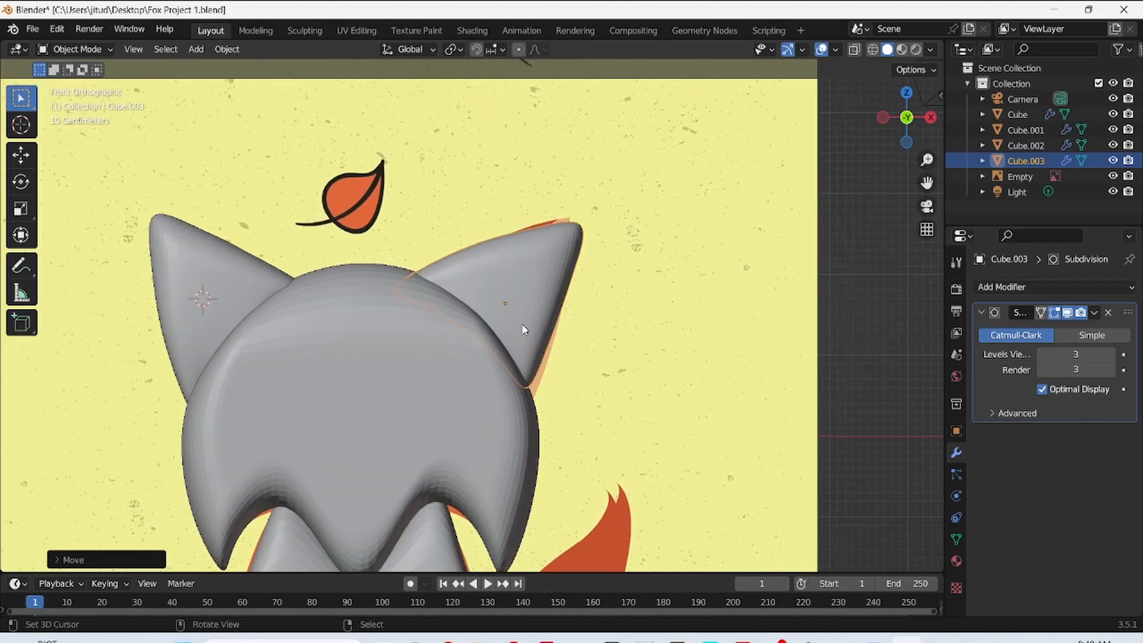
{"action": "key", "text": "Delete"}
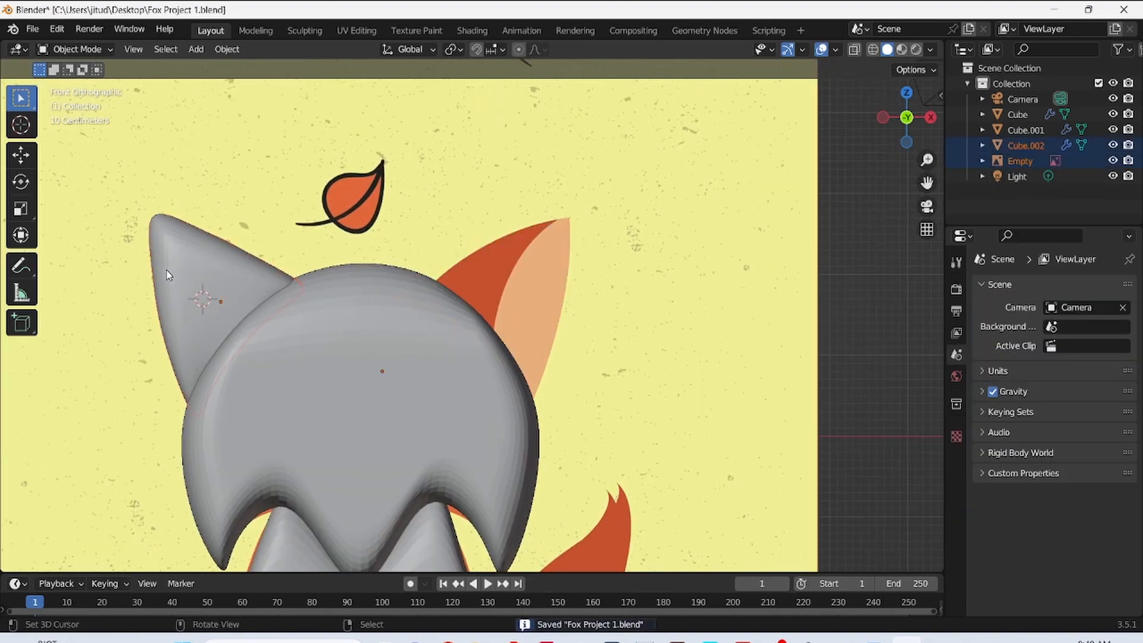
- Inspect the ear from the side, save the file and select only the ear
{"action": "scroll", "coordinate": [247, 306], "scroll_direction": "down", "scroll_amount": 2}
{"action": "left_click_drag", "start_coordinate": [749, 368], "coordinate": [664, 234], "text": "ctrl"}
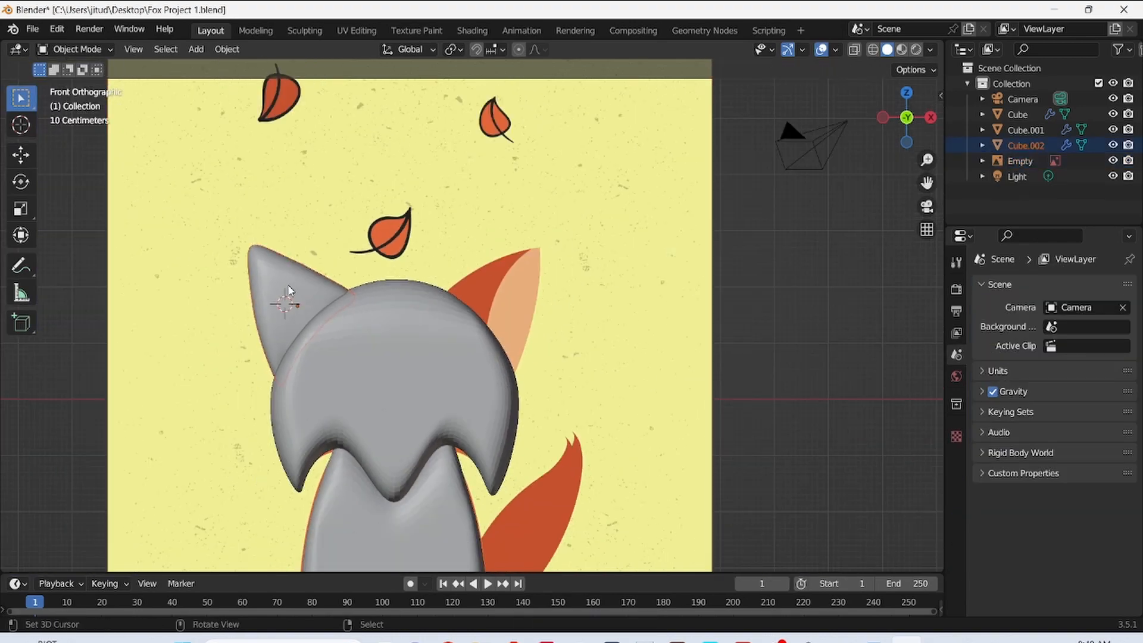
{"action": "middle_click_drag", "start_coordinate": [287, 285], "coordinate": [412, 298]}
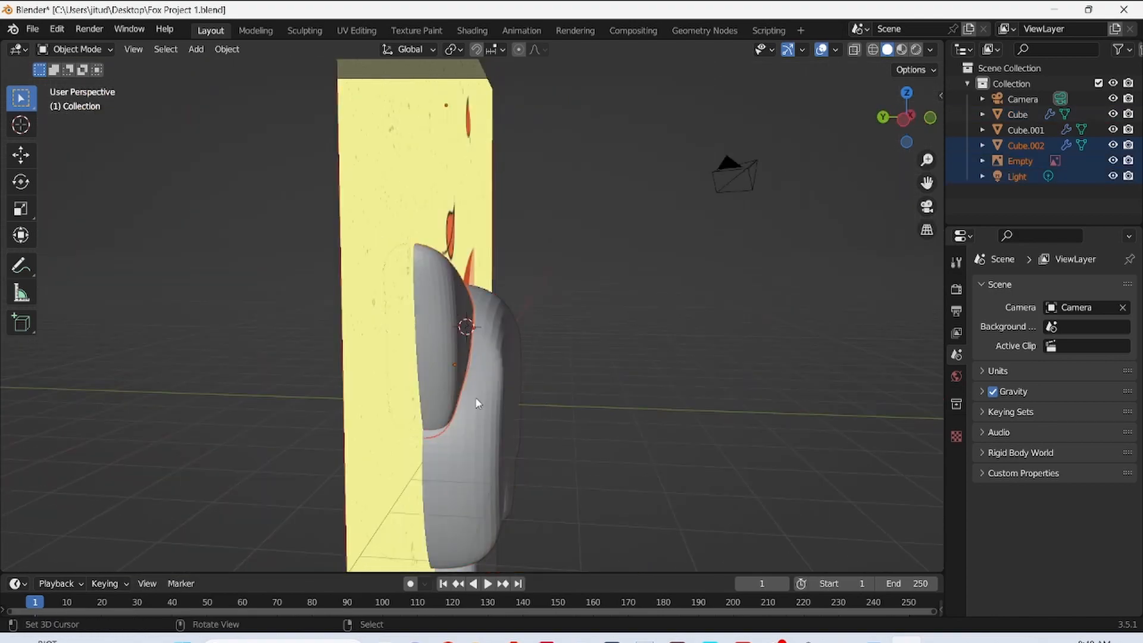
{"action": "key", "text": "KP_1"}
{"action": "key", "text": "ctrl+s"}
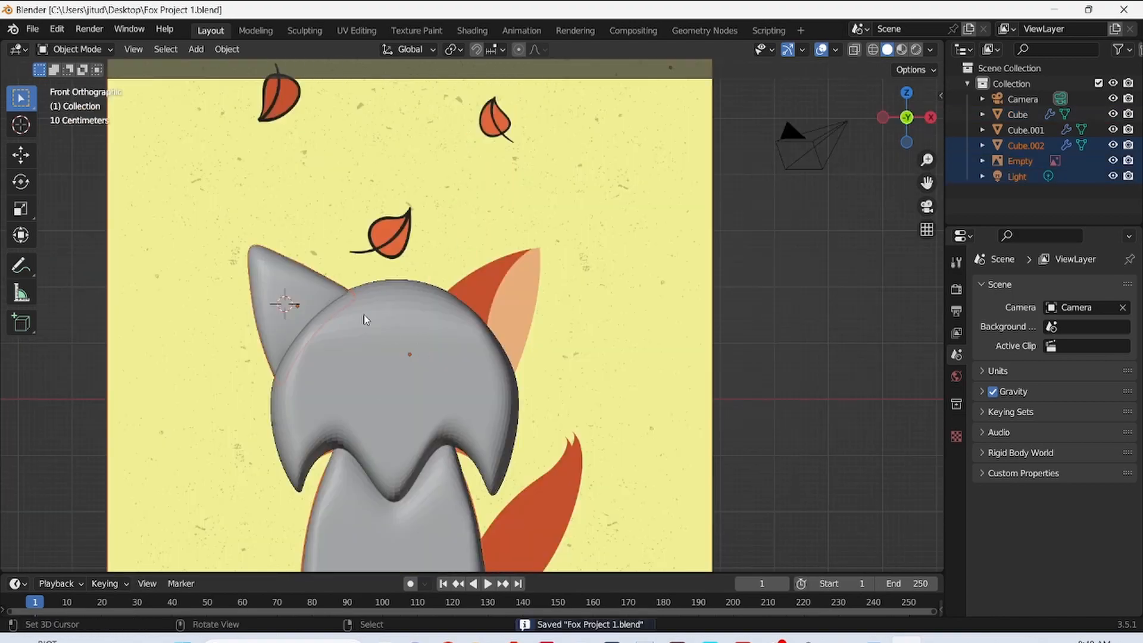
{"action": "left_click_drag", "start_coordinate": [271, 286], "coordinate": [292, 312]}
{"action": "scroll", "coordinate": [357, 318], "scroll_direction": "down", "scroll_amount": 3}
{"action": "scroll", "coordinate": [381, 325], "scroll_direction": "up", "scroll_amount": 1}
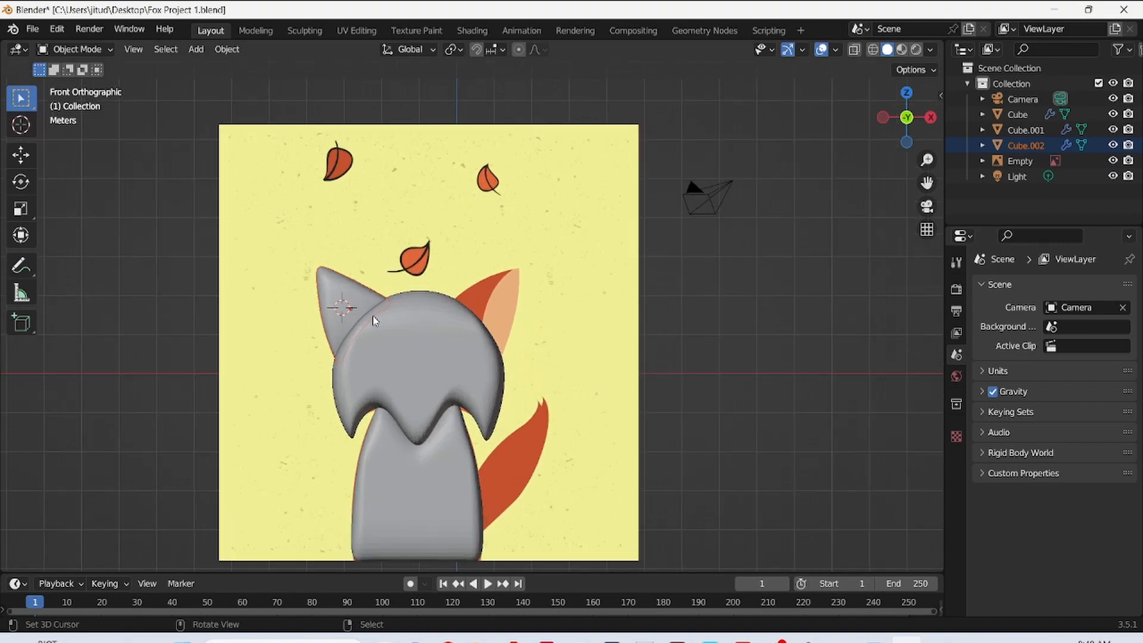
- Duplicate the ear to the opposite side of the head and rotate the copy toward the reference ear
{"action": "key", "text": "shift+d"}
{"action": "left_click", "coordinate": [506, 319]}
{"action": "key", "text": "r"}
{"action": "left_click", "coordinate": [398, 400]}
{"action": "left_click_drag", "start_coordinate": [931, 161], "coordinate": [931, 138]}
- Fine-tune the position and rotation of the duplicated ear over the reference ear, and save the file
{"action": "key", "text": "g"}
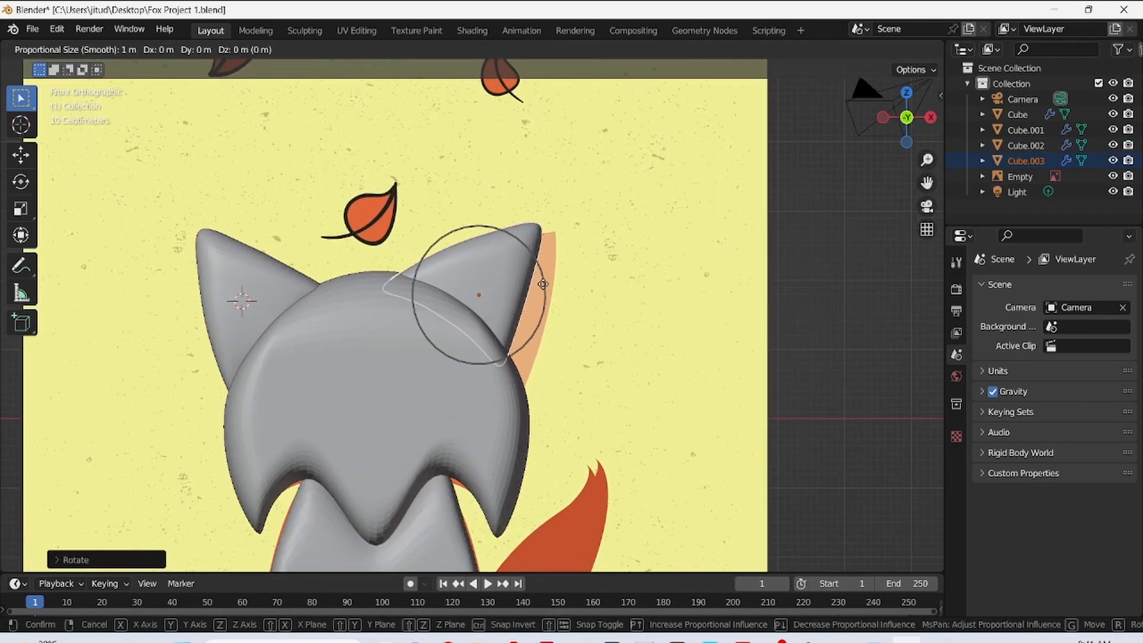
{"action": "left_click", "coordinate": [569, 302]}
{"action": "key", "text": "r"}
{"action": "left_click", "coordinate": [571, 309]}
{"action": "key", "text": "g"}
{"action": "left_click", "coordinate": [572, 305]}
{"action": "key", "text": "r"}
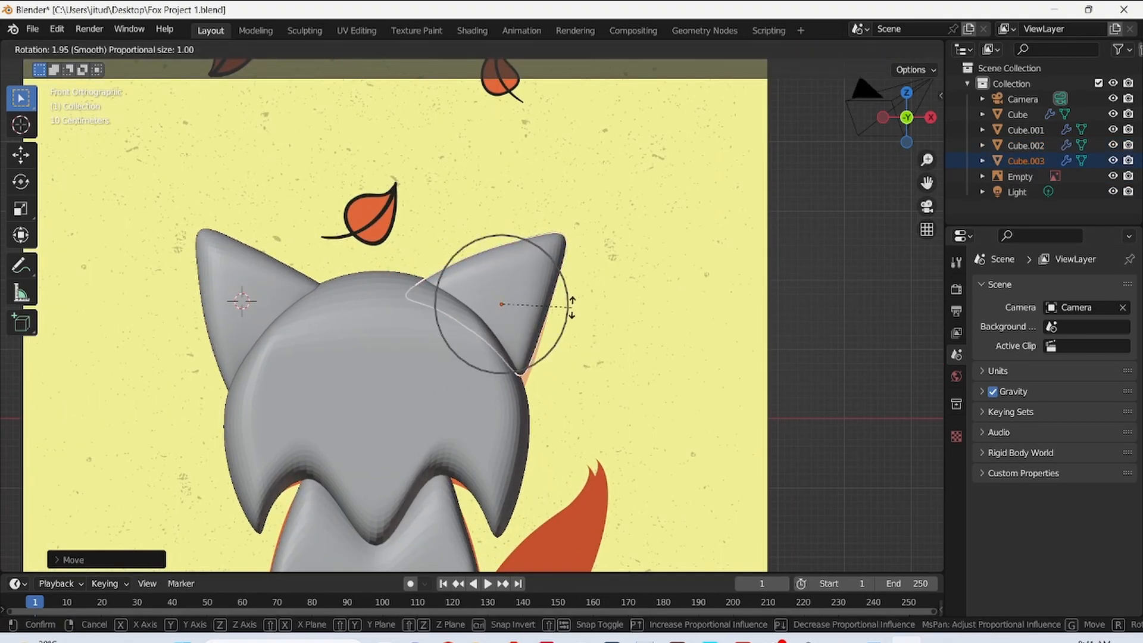
{"action": "left_click", "coordinate": [573, 304]}
{"action": "left_click_drag", "start_coordinate": [930, 165], "coordinate": [930, 150]}
{"action": "key", "text": "ctrl+s"}
- Add a cube and move it over the fox's tail in the reference image
{"action": "middle_click_drag", "start_coordinate": [519, 219], "coordinate": [602, 255]}
{"action": "left_click_drag", "start_coordinate": [927, 181], "coordinate": [982, 74]}
{"action": "key", "text": "shift+a"}
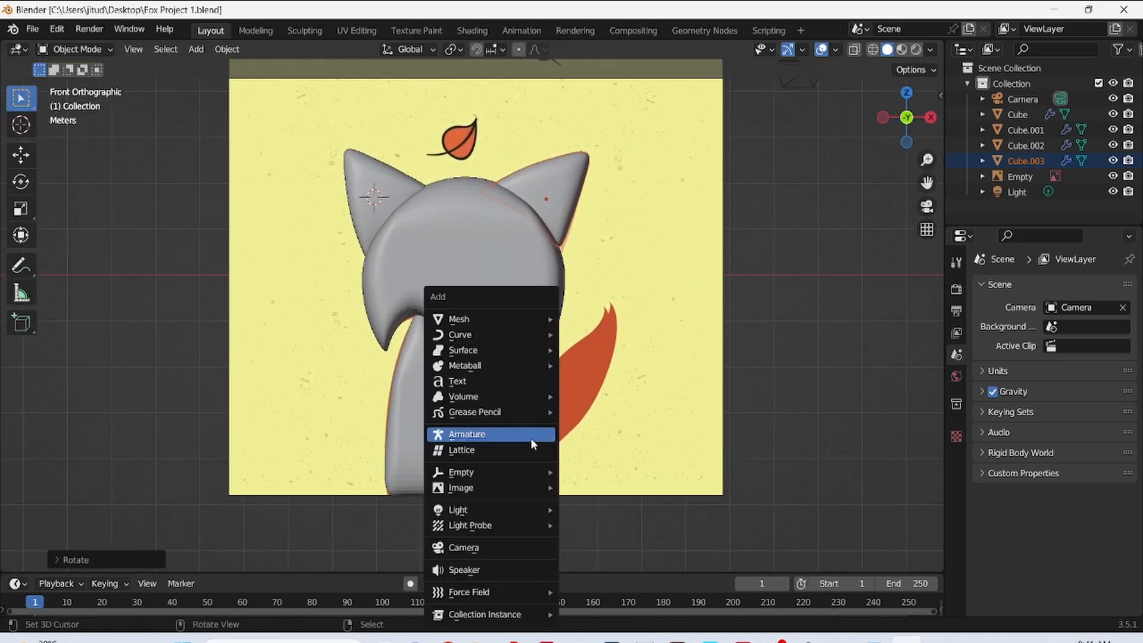
{"action": "left_click", "coordinate": [602, 346]}
{"action": "key", "text": "g"}
{"action": "left_click", "coordinate": [760, 548]}
{"action": "left_click_drag", "start_coordinate": [927, 160], "coordinate": [927, 148]}
{"action": "left_click_drag", "start_coordinate": [927, 183], "coordinate": [760, 163]}
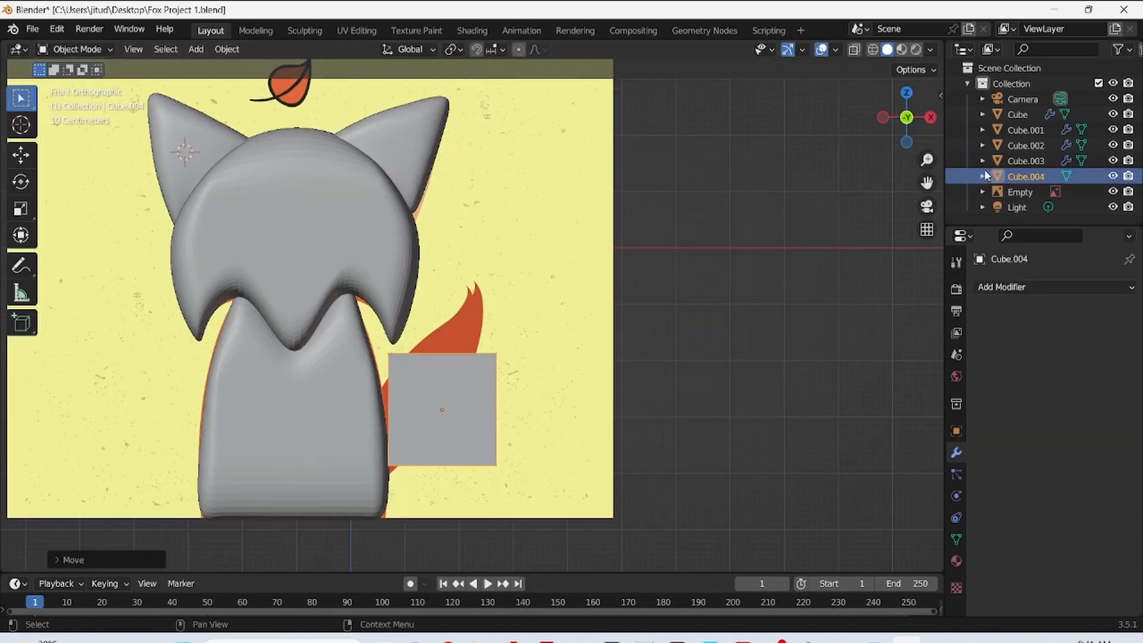
- With X-ray on, move the cube's corner vertices in Edit Mode to the tail's tip, upper base and lower edge
{"action": "left_click_drag", "start_coordinate": [927, 160], "coordinate": [927, 143]}
{"action": "left_click_drag", "start_coordinate": [927, 182], "coordinate": [974, 163]}
{"action": "left_click", "coordinate": [855, 51]}
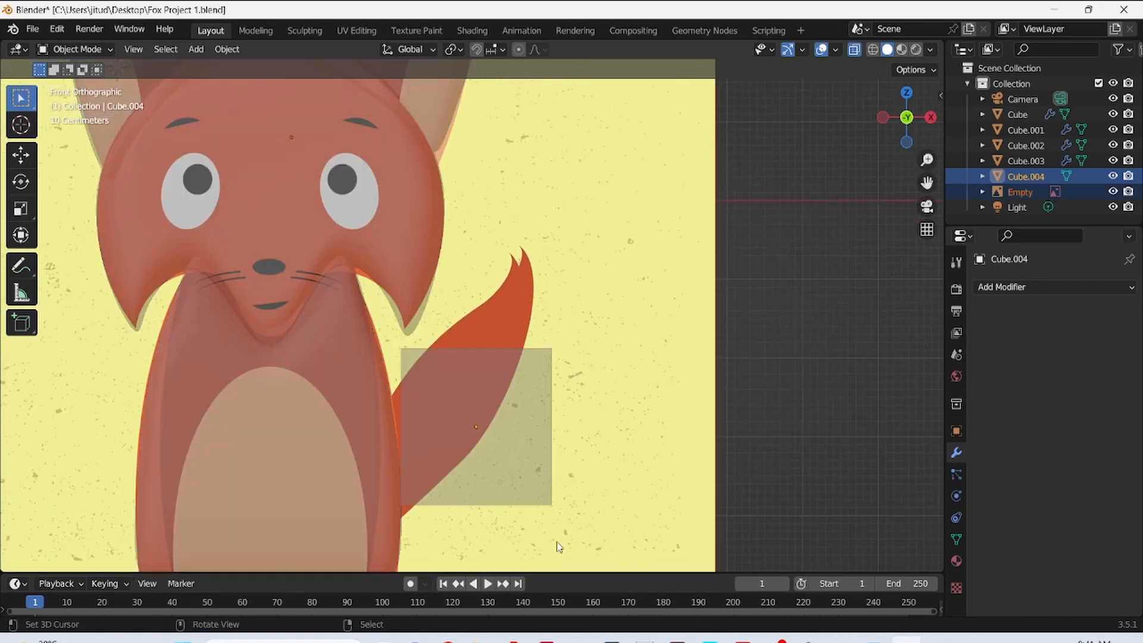
{"action": "key", "text": "Tab"}
{"action": "scroll", "coordinate": [457, 419], "scroll_direction": "up", "scroll_amount": 1}
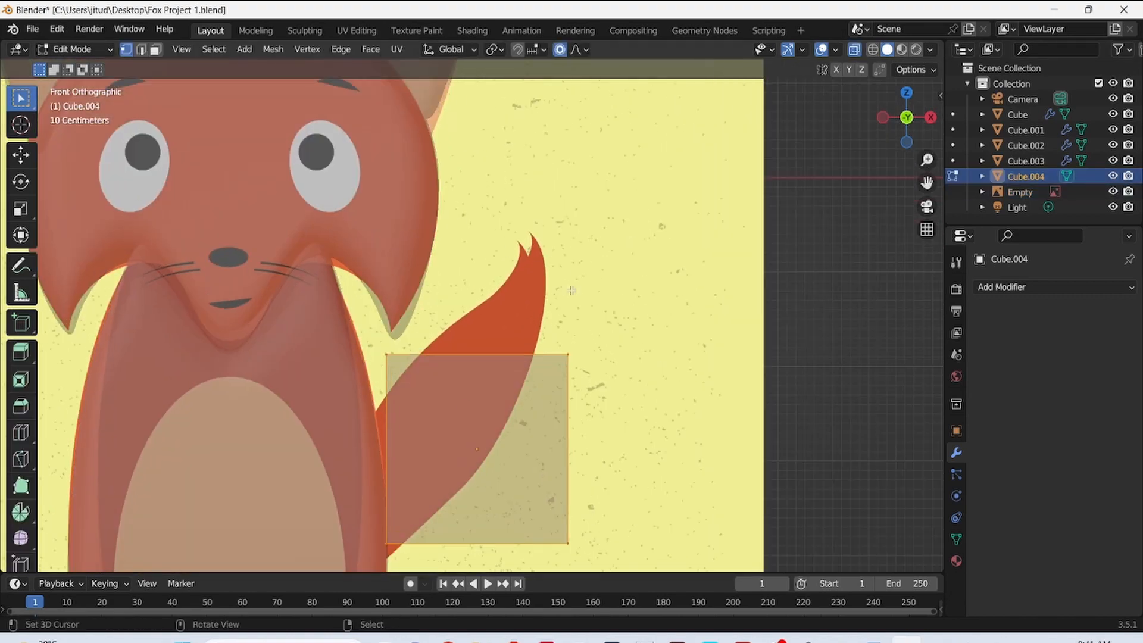
{"action": "right_click_drag", "start_coordinate": [607, 372], "coordinate": [573, 254]}
{"action": "right_click_drag", "start_coordinate": [431, 388], "coordinate": [429, 388]}
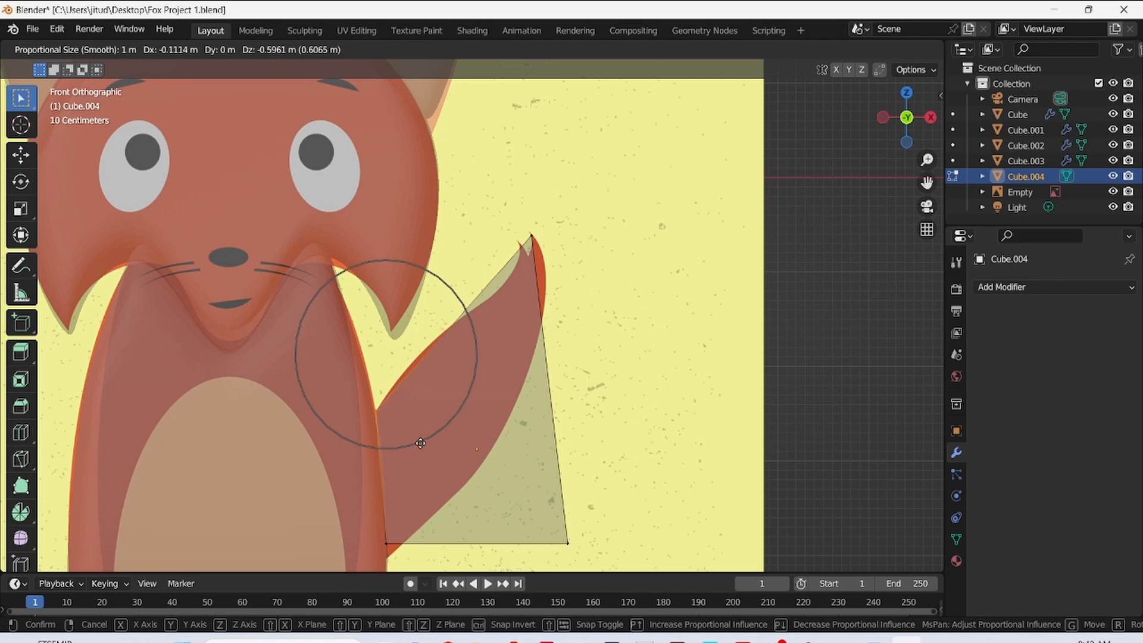
{"action": "right_click_drag", "start_coordinate": [421, 443], "coordinate": [421, 443]}
{"action": "right_click_drag", "start_coordinate": [587, 559], "coordinate": [502, 480]}
- Add a centred lengthwise loop cut to the tail and move its outer-end vertices onto the reference outline
{"action": "key", "text": "ctrl+r"}
{"action": "left_click", "coordinate": [484, 407]}
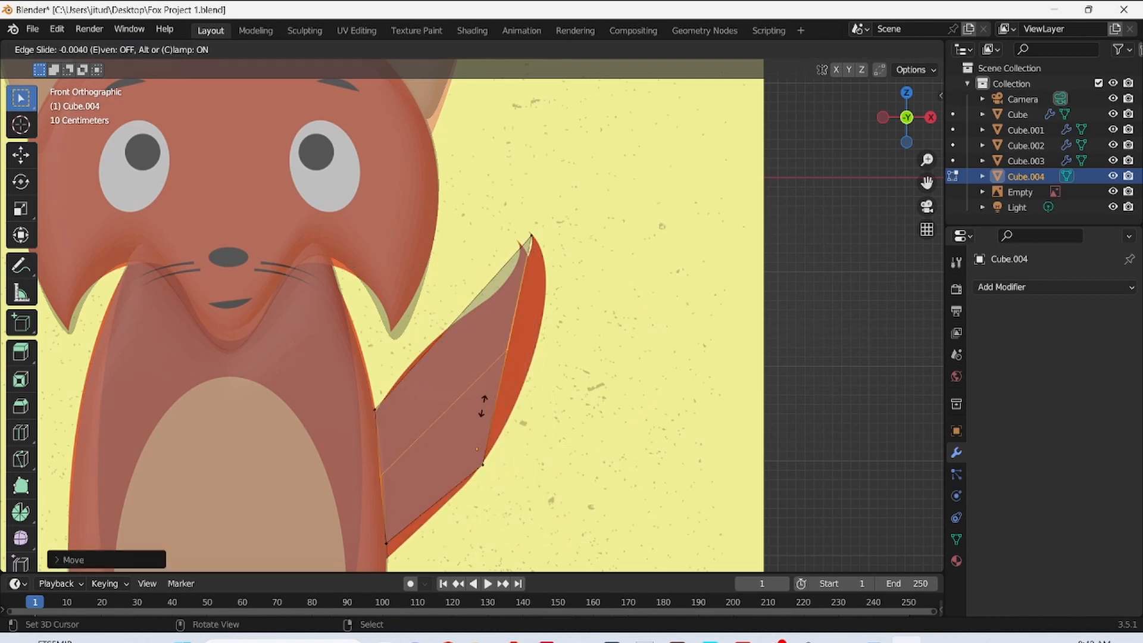
{"action": "left_click", "coordinate": [483, 407]}
{"action": "right_click_drag", "start_coordinate": [533, 383], "coordinate": [560, 381]}
- Add a second lengthwise loop cut near the tail's upper edge and move its outer-end vertices onto the outline with proportional editing off
{"action": "key", "text": "ctrl+r"}
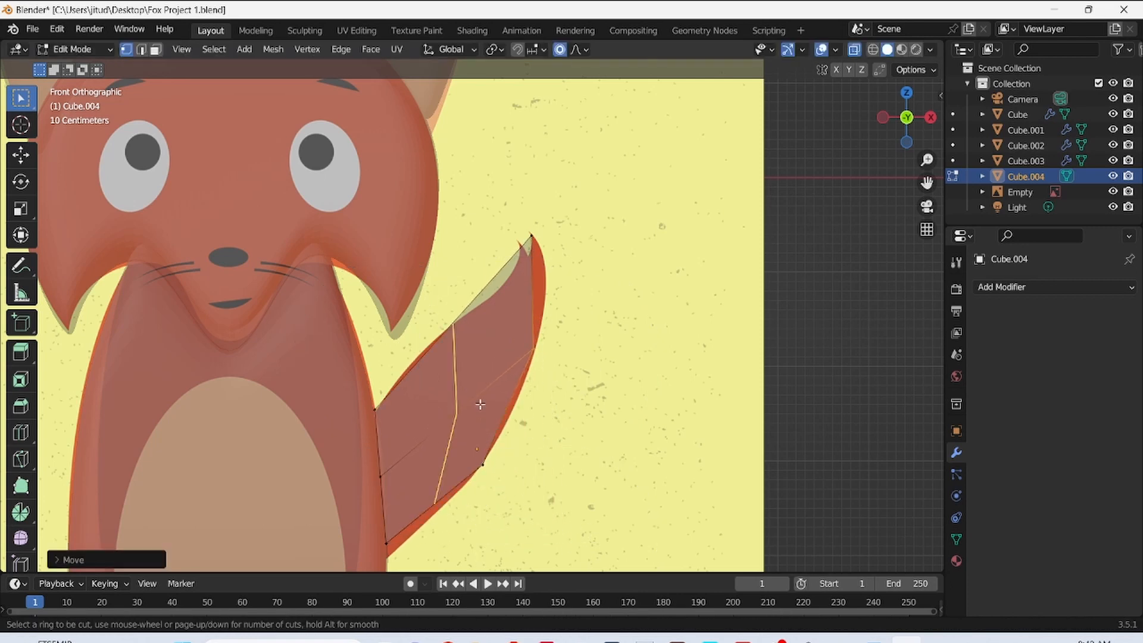
{"action": "left_click", "coordinate": [402, 426]}
{"action": "left_click", "coordinate": [402, 422]}
{"action": "left_click_drag", "start_coordinate": [516, 269], "coordinate": [548, 316]}
{"action": "key", "text": "g"}
{"action": "left_click", "coordinate": [554, 318]}
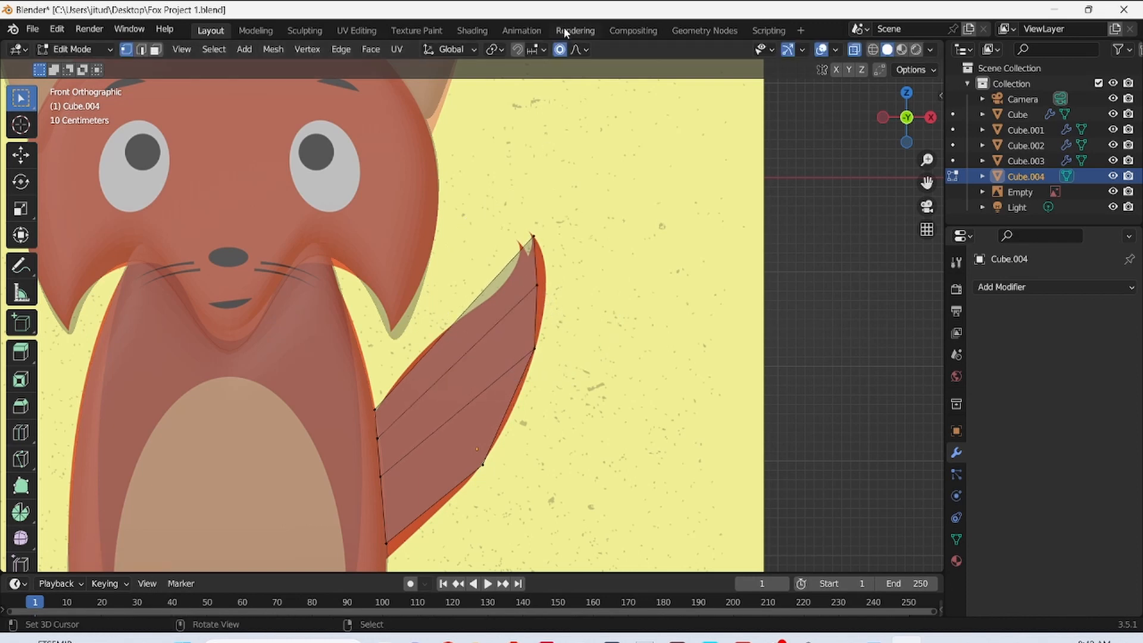
{"action": "key", "text": "g"}
{"action": "left_click", "coordinate": [577, 323]}
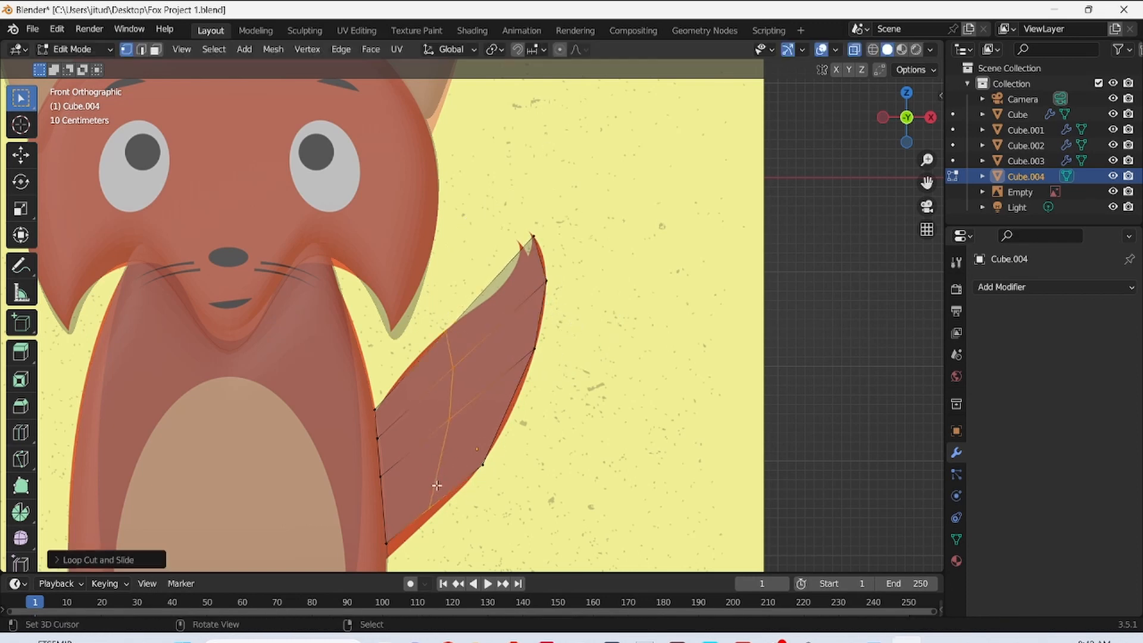
- Add a crosswise loop cut through the tail and move its lower vertices and the lower base corner onto the outline
{"action": "left_click_drag", "start_coordinate": [417, 497], "coordinate": [456, 524]}
{"action": "key", "text": "g"}
{"action": "left_click", "coordinate": [456, 534]}
{"action": "left_click_drag", "start_coordinate": [373, 531], "coordinate": [409, 549]}
{"action": "key", "text": "g"}
{"action": "left_click", "coordinate": [410, 563]}
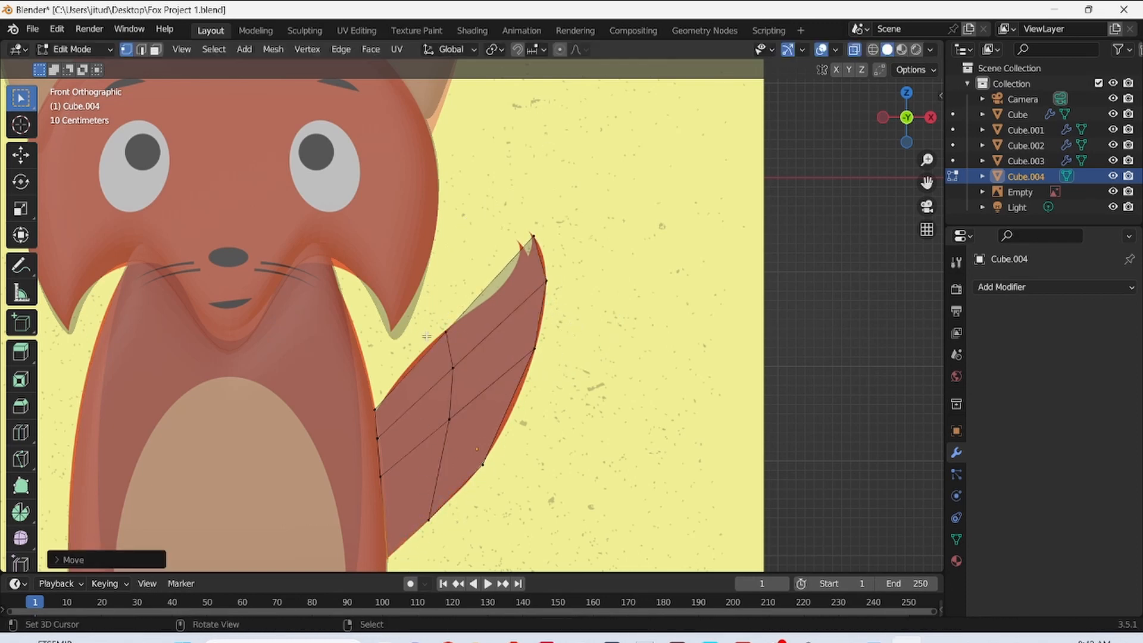
- Add further loop cuts along the tail's upper edge and across its base, and move the base cut's upper vertices onto the outline
{"action": "key", "text": "ctrl+r"}
{"action": "left_click", "coordinate": [486, 305]}
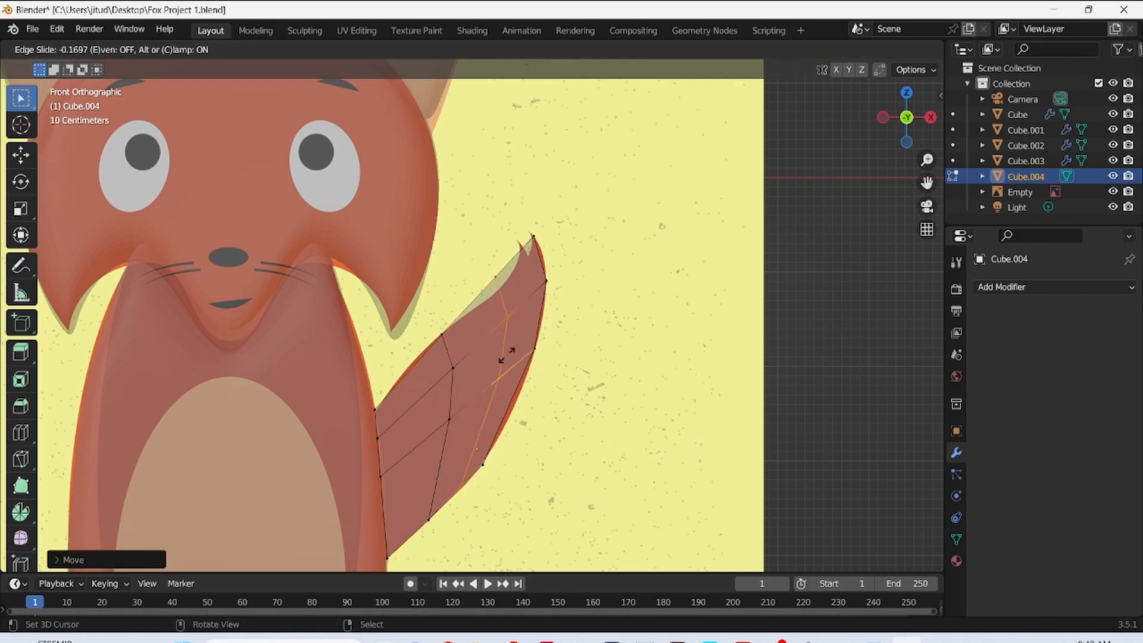
{"action": "left_click", "coordinate": [477, 504]}
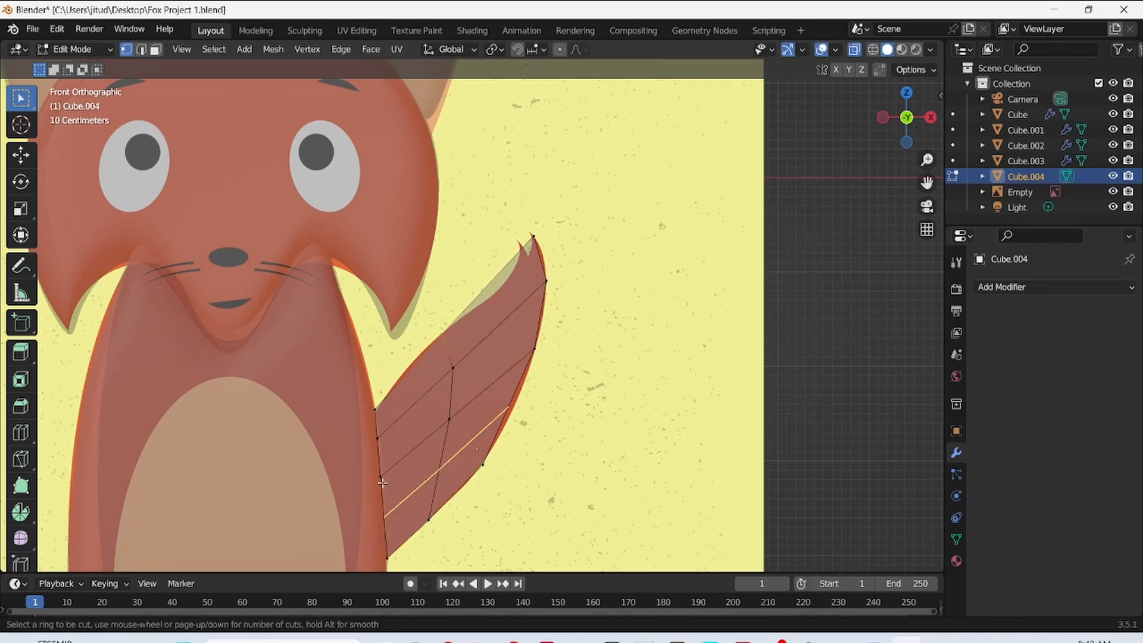
{"action": "right_click", "coordinate": [403, 410]}
{"action": "key", "text": "g"}
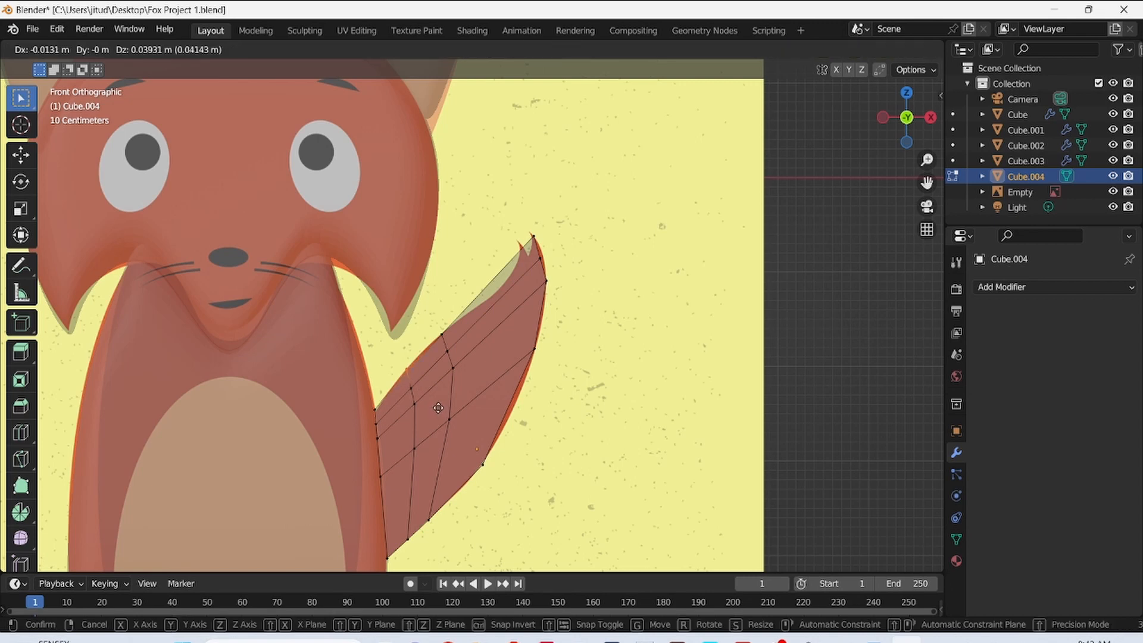
{"action": "left_click", "coordinate": [437, 406]}
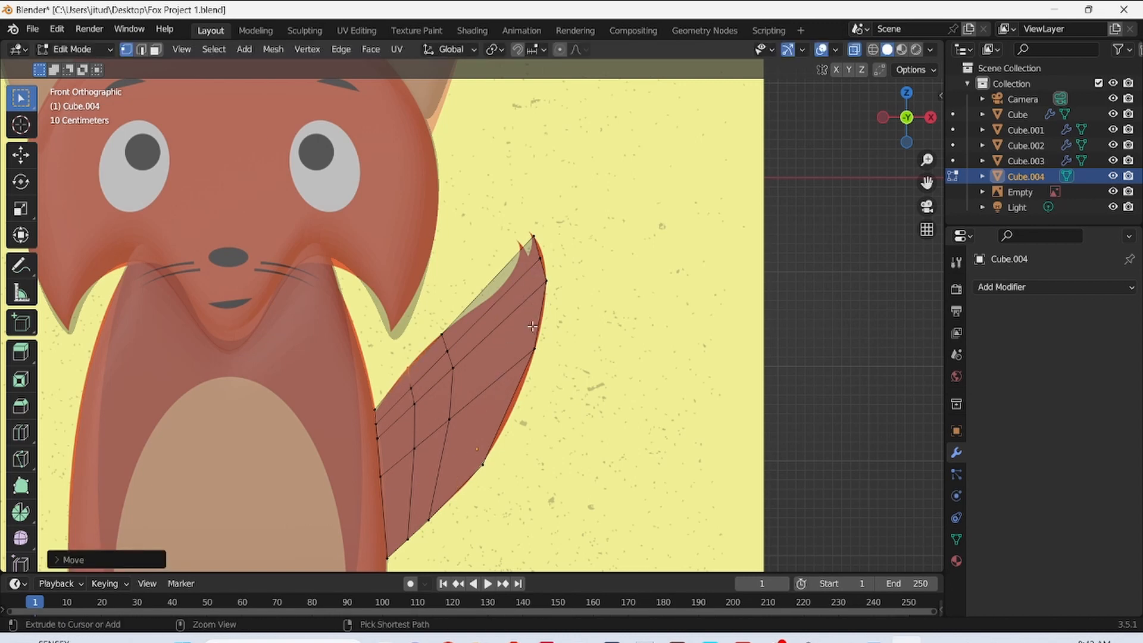
- Move the tail's outer lower-curve vertices, upper-edge vertices near the tip and the tip vertices onto the reference outline
{"action": "key", "text": "g"}
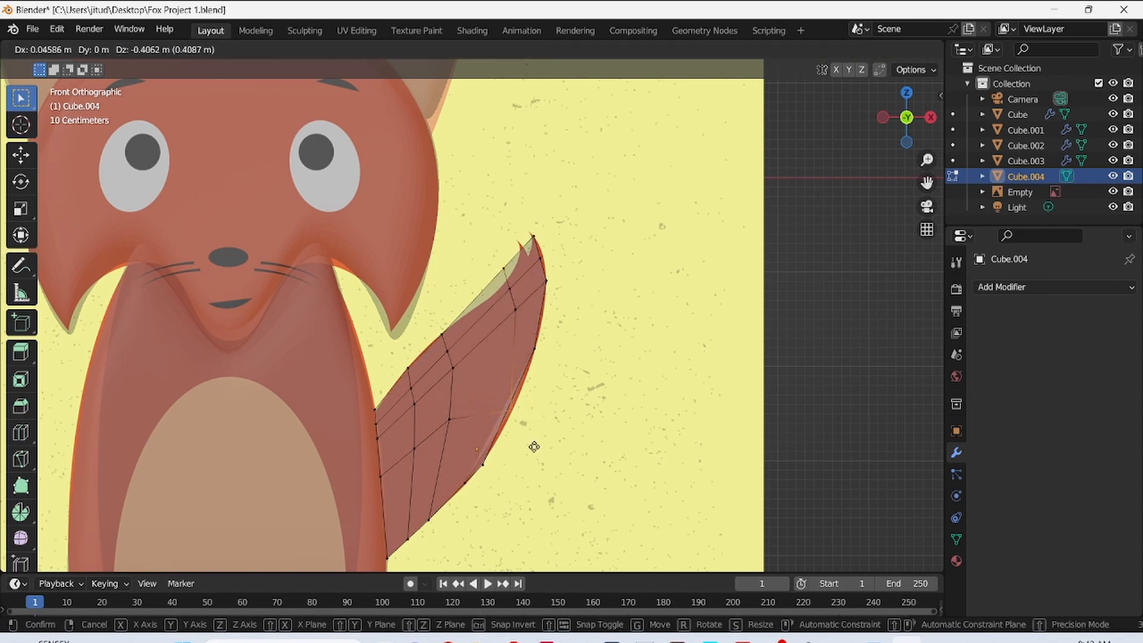
{"action": "left_click", "coordinate": [534, 449]}
{"action": "right_click", "coordinate": [505, 273]}
{"action": "key", "text": "g"}
{"action": "left_click", "coordinate": [506, 298]}
{"action": "right_click", "coordinate": [534, 238]}
{"action": "key", "text": "g"}
{"action": "left_click", "coordinate": [519, 245]}
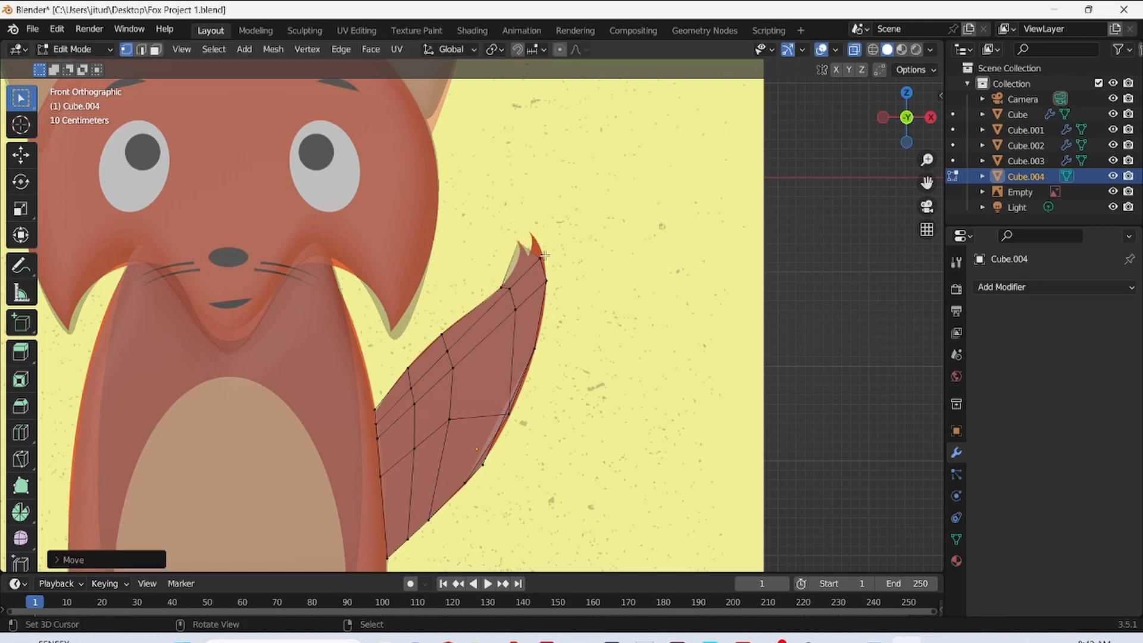
- Move the tail tip's vertices onto the reference outline and slide a new loop cut into place near the tip
{"action": "left_click_drag", "start_coordinate": [559, 269], "coordinate": [559, 271]}
{"action": "key", "text": "g"}
{"action": "left_click", "coordinate": [561, 264]}
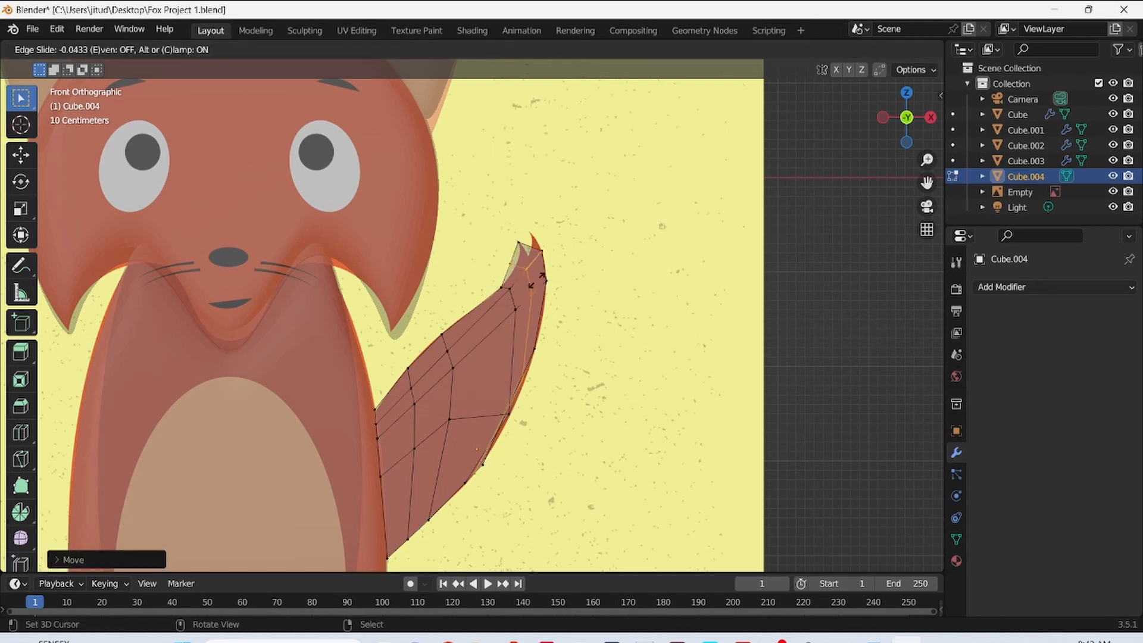
{"action": "key", "text": "g"}
{"action": "left_click", "coordinate": [525, 265]}
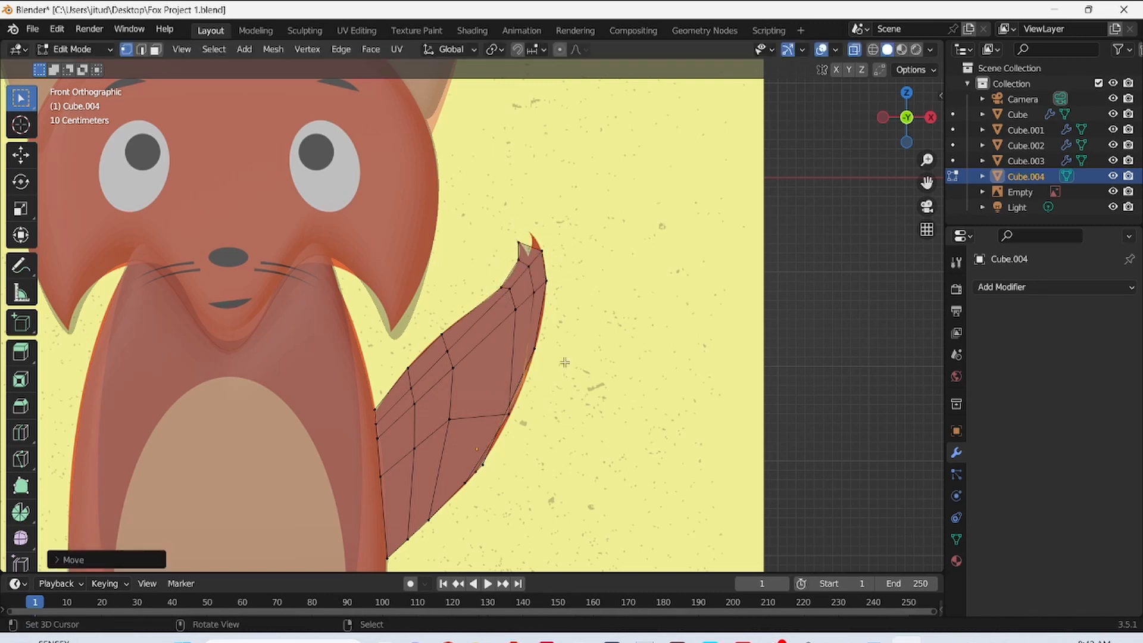
- Move the lower outer-curve vertices of the tail onto the reference outline
{"action": "scroll", "coordinate": [543, 407], "scroll_direction": "up", "scroll_amount": 4}
{"action": "key", "text": "g"}
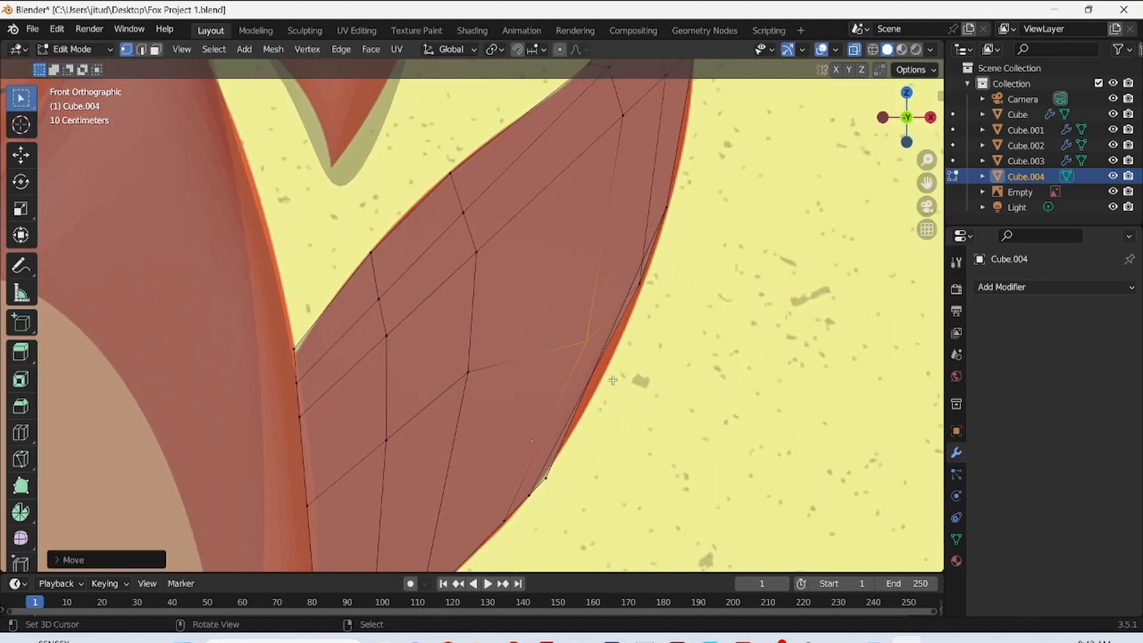
{"action": "left_click", "coordinate": [605, 454]}
{"action": "left_click", "coordinate": [530, 495]}
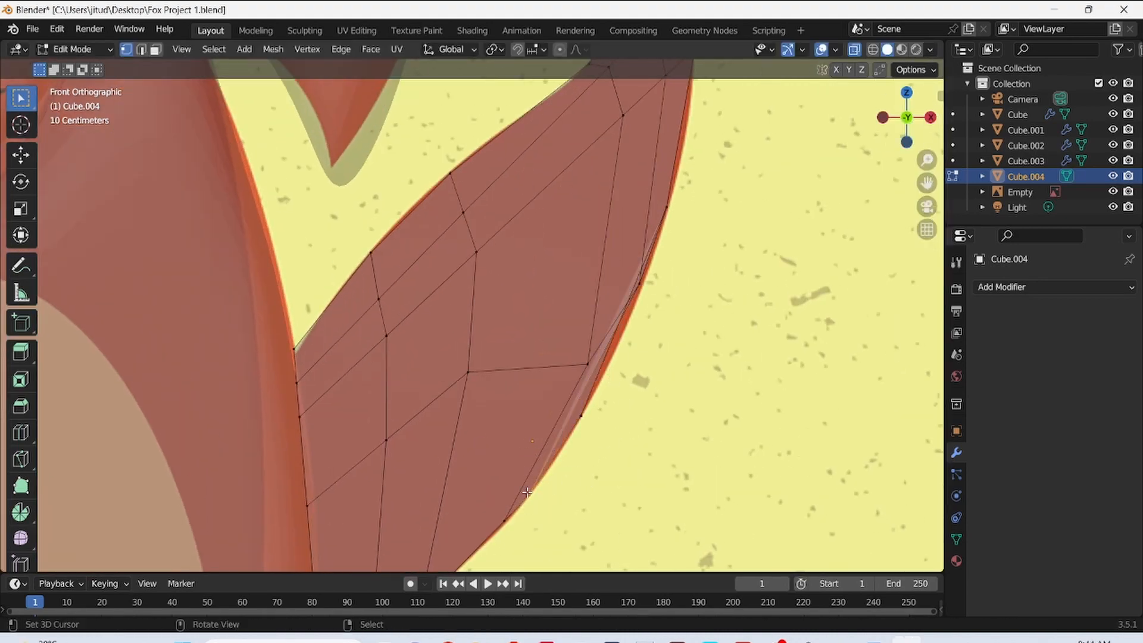
{"action": "key", "text": "g"}
{"action": "left_click", "coordinate": [592, 459]}
- Shift the remaining vertices along the middle and bottom of the tail's outer curve to follow the outline smoothly
{"action": "left_click", "coordinate": [640, 282]}
{"action": "key", "text": "g"}
{"action": "left_click", "coordinate": [654, 326]}
{"action": "left_click", "coordinate": [609, 376]}
{"action": "key", "text": "g"}
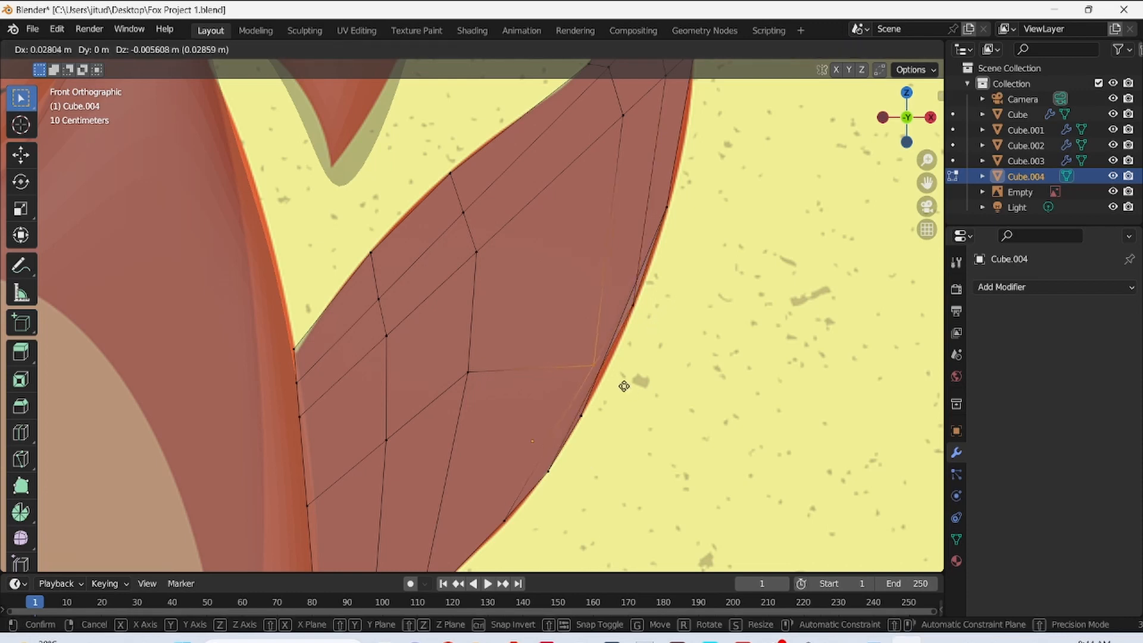
{"action": "left_click", "coordinate": [624, 386]}
{"action": "left_click", "coordinate": [523, 531]}
{"action": "key", "text": "g"}
{"action": "left_click", "coordinate": [527, 533]}
- Add a lengthwise loop cut near the tail's outer edge, move the tip vertices onto the outer spike and save the file
{"action": "left_click_drag", "start_coordinate": [922, 190], "coordinate": [829, 300]}
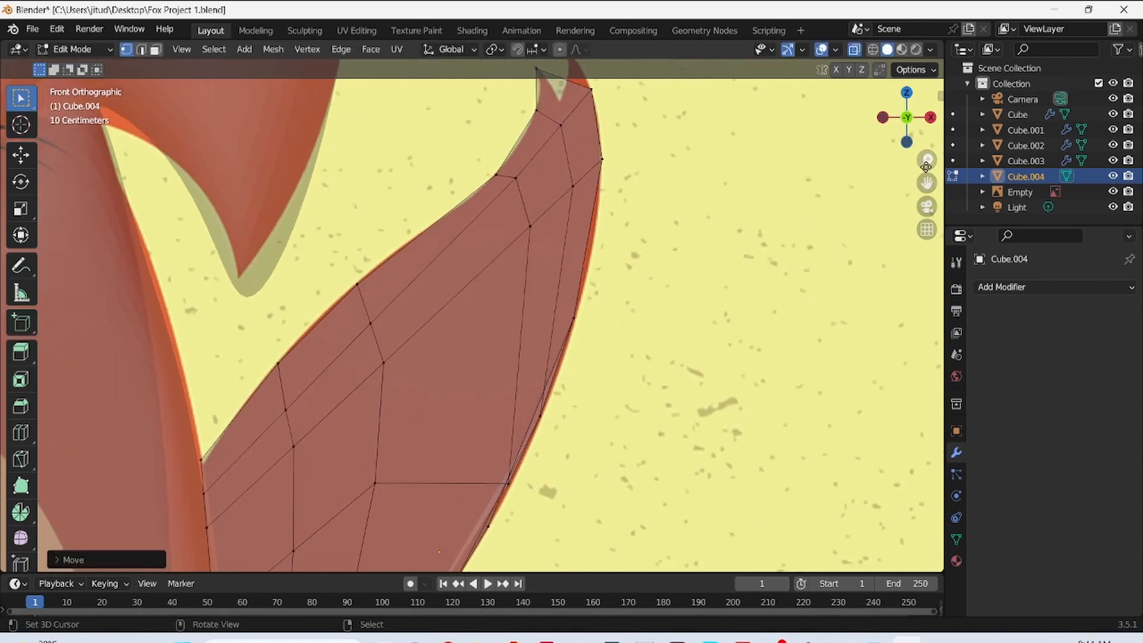
{"action": "left_click_drag", "start_coordinate": [927, 159], "coordinate": [927, 171]}
{"action": "left_click_drag", "start_coordinate": [926, 183], "coordinate": [941, 252]}
{"action": "right_click_drag", "start_coordinate": [616, 342], "coordinate": [622, 344]}
{"action": "mouse_move", "coordinate": [555, 184]}
{"action": "right_mouse_down"}
{"action": "mouse_move", "coordinate": [579, 165]}
{"action": "mouse_move", "coordinate": [570, 188]}
{"action": "right_mouse_up"}
{"action": "key", "text": "ctrl+r"}
{"action": "left_click", "coordinate": [576, 183]}
{"action": "left_click", "coordinate": [576, 184]}
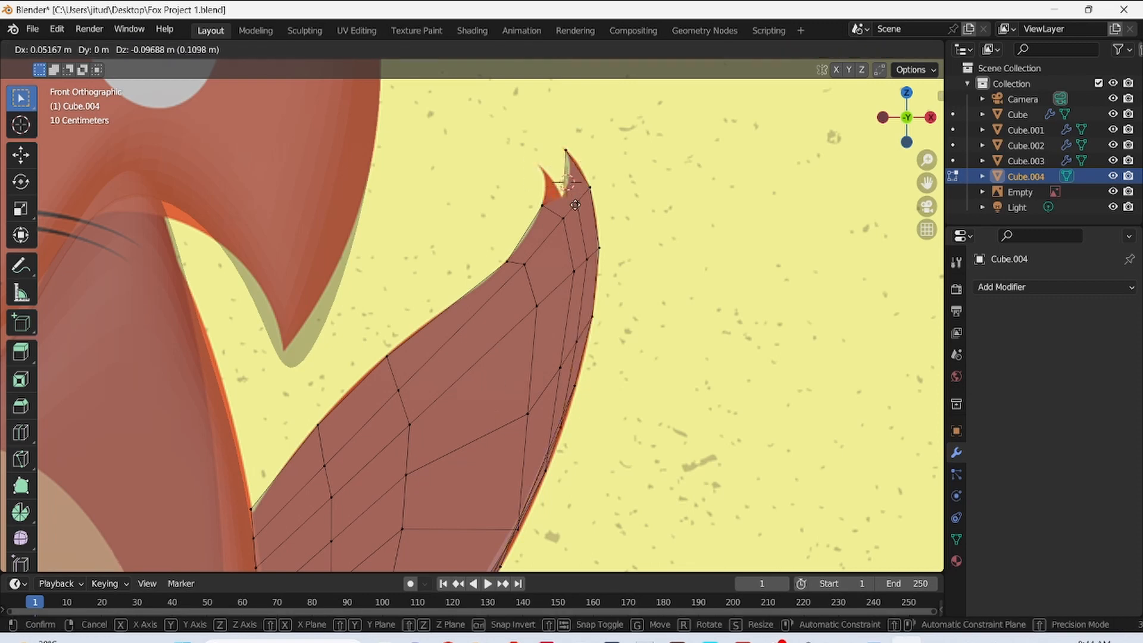
{"action": "left_click", "coordinate": [575, 205]}
{"action": "key", "text": "ctrl+s"}
- Add a Subdivision Surface modifier with 3 viewport levels to the tail and turn off X-ray display
{"action": "left_click", "coordinate": [1054, 287]}
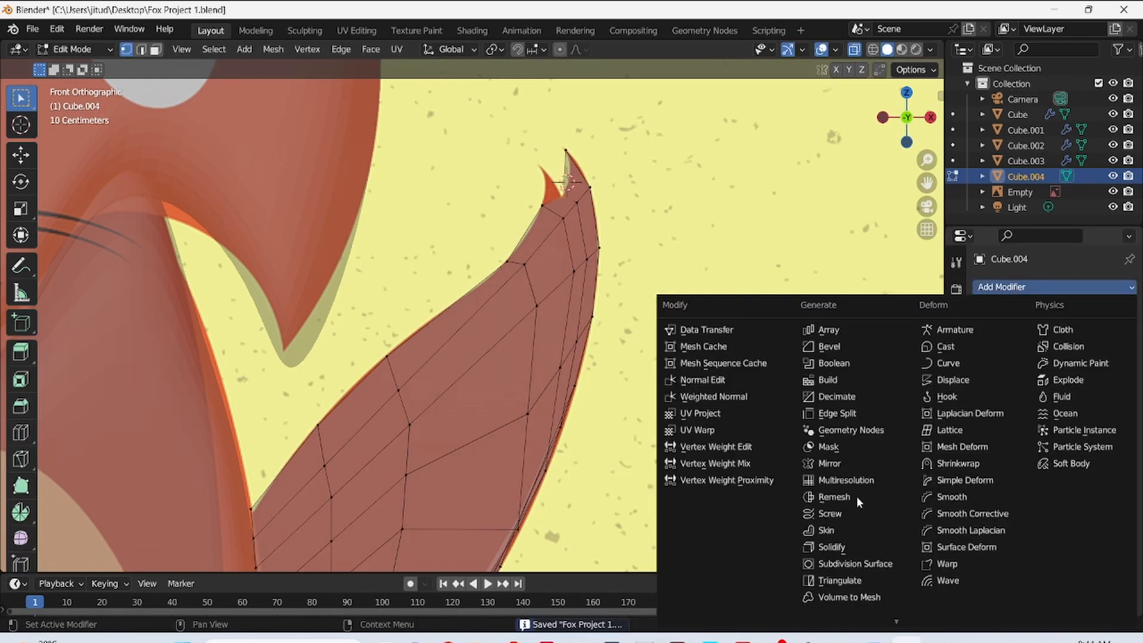
{"action": "left_click", "coordinate": [864, 531]}
{"action": "left_click", "coordinate": [854, 49]}
{"action": "scroll", "coordinate": [714, 203], "scroll_direction": "down", "scroll_amount": 6}
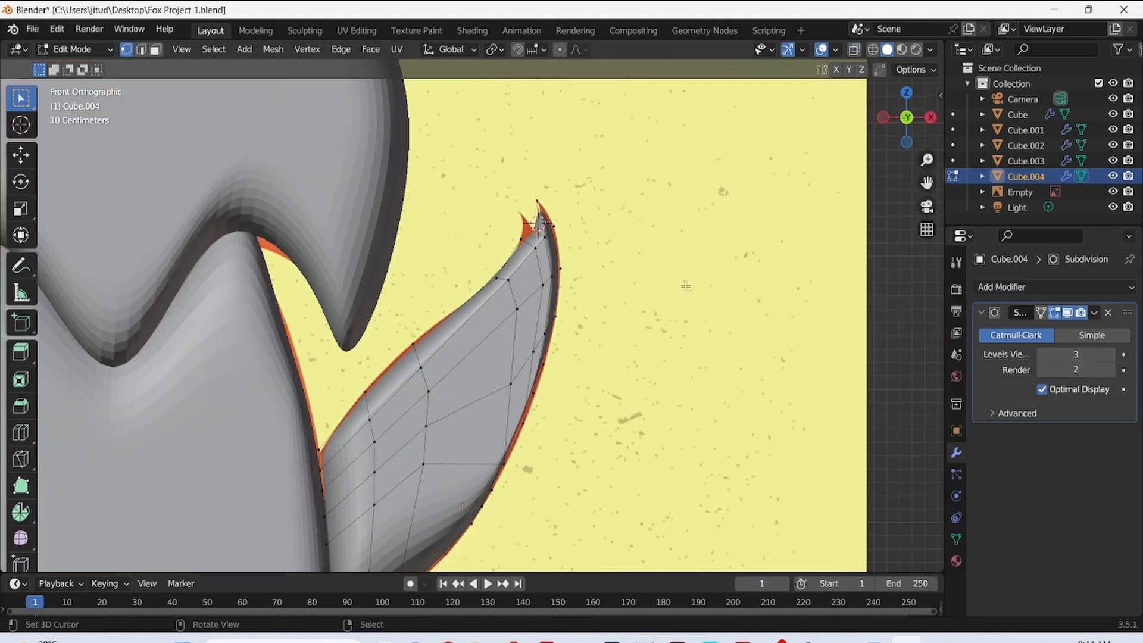
- In the right side view, narrow the tail mesh along Y and move it in line with the body
{"action": "middle_click_drag", "start_coordinate": [694, 256], "coordinate": [567, 256]}
{"action": "key", "text": "KP_3"}
{"action": "key", "text": "s"}
{"action": "key", "text": "y"}
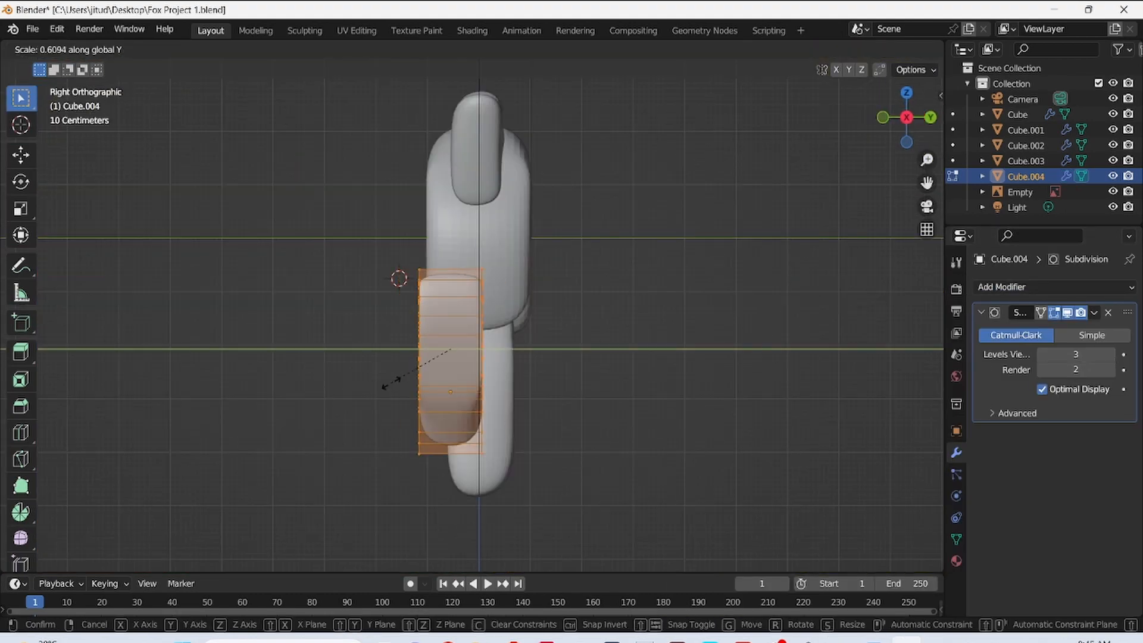
{"action": "left_click", "coordinate": [452, 381]}
{"action": "key", "text": "g"}
{"action": "left_click", "coordinate": [479, 380]}
- Return to the front view and adjust the tail mesh's position and size against the reference
{"action": "middle_click_drag", "start_coordinate": [478, 379], "coordinate": [481, 430]}
{"action": "key", "text": "KP_1"}
{"action": "key", "text": "KP_1"}
{"action": "scroll", "coordinate": [482, 430], "scroll_direction": "up", "scroll_amount": 2}
{"action": "key", "text": "g"}
{"action": "key", "text": "s"}
{"action": "left_click", "coordinate": [480, 435]}
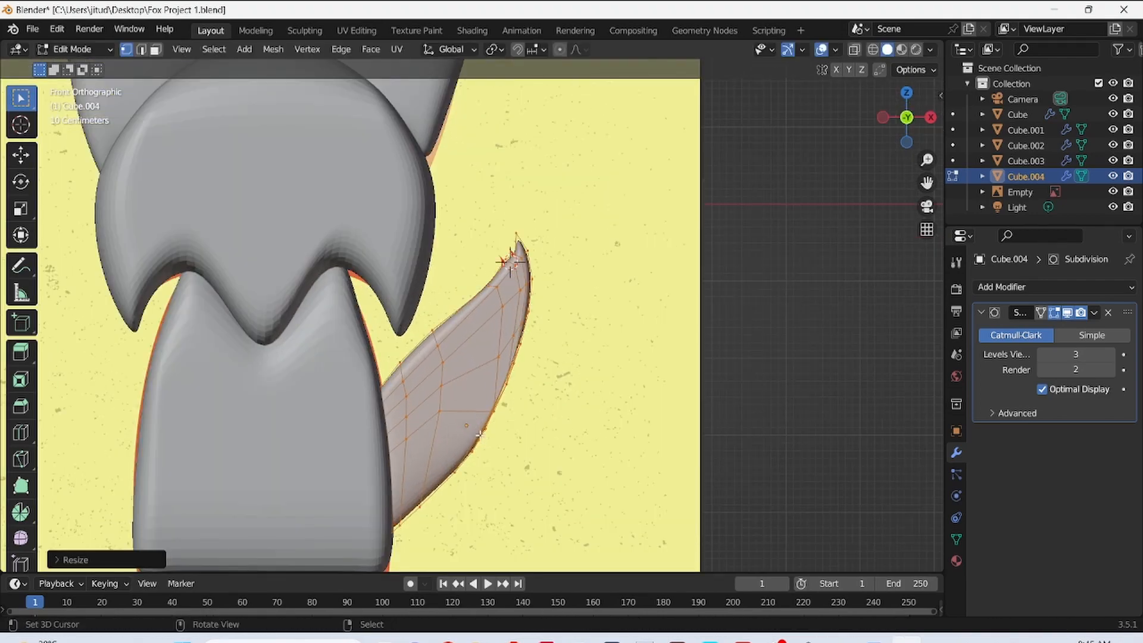
- Leave mesh editing, hide the reference image empty and select the tail
{"action": "key", "text": "Tab"}
{"action": "scroll", "coordinate": [441, 359], "scroll_direction": "down", "scroll_amount": 3}
{"action": "middle_click_drag", "start_coordinate": [441, 359], "coordinate": [652, 519]}
{"action": "right_click", "coordinate": [621, 473]}
{"action": "left_click", "coordinate": [1113, 191]}
{"action": "left_click_drag", "start_coordinate": [503, 427], "coordinate": [465, 351]}
{"action": "right_click", "coordinate": [464, 351]}
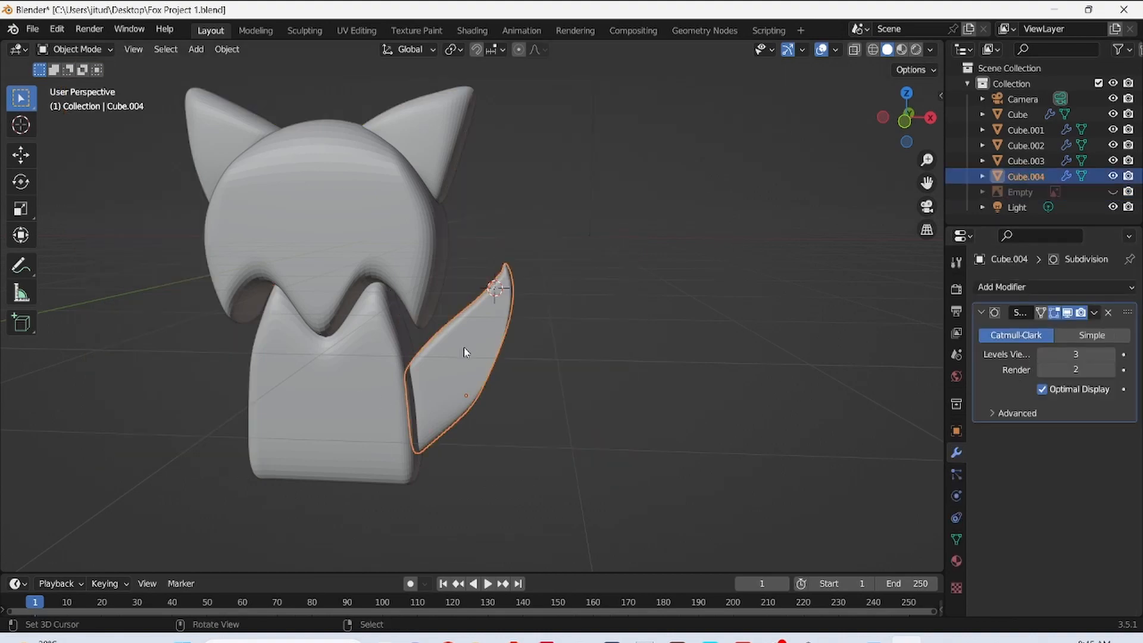
- Examine the tail and its join with the body from behind and from the front
{"action": "middle_click_drag", "start_coordinate": [464, 351], "coordinate": [304, 297]}
{"action": "scroll", "coordinate": [555, 332], "scroll_direction": "up", "scroll_amount": 2}
{"action": "scroll", "coordinate": [441, 271], "scroll_direction": "up", "scroll_amount": 1}
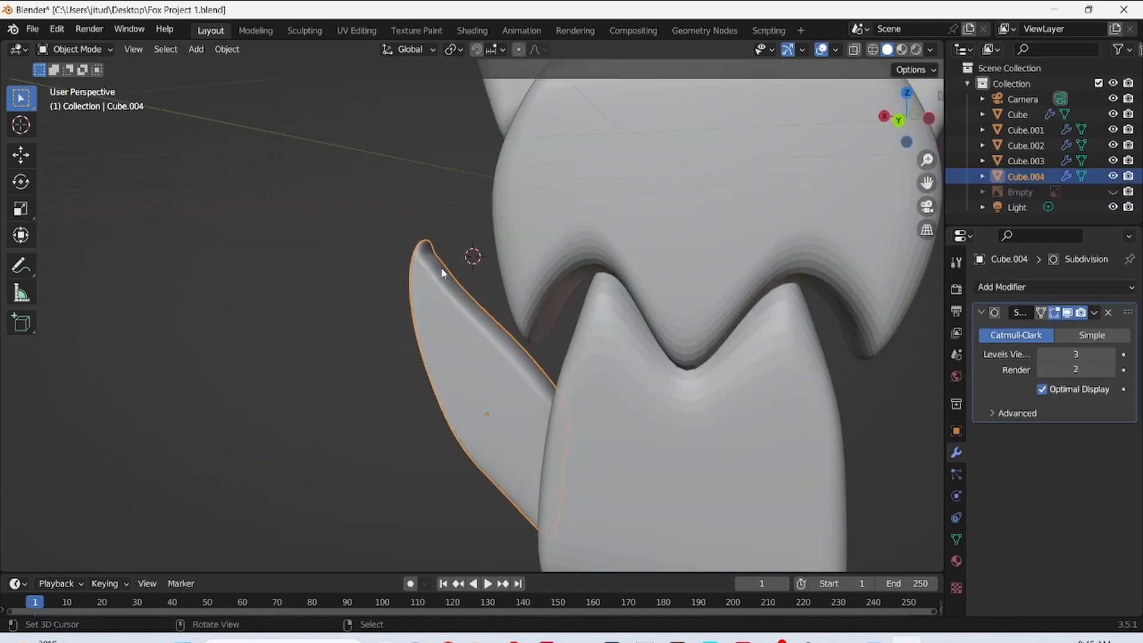
{"action": "scroll", "coordinate": [635, 388], "scroll_direction": "down", "scroll_amount": 1}
{"action": "scroll", "coordinate": [486, 356], "scroll_direction": "down", "scroll_amount": 5}
{"action": "middle_click_drag", "start_coordinate": [486, 357], "coordinate": [552, 334]}
{"action": "key", "text": "KP_1"}
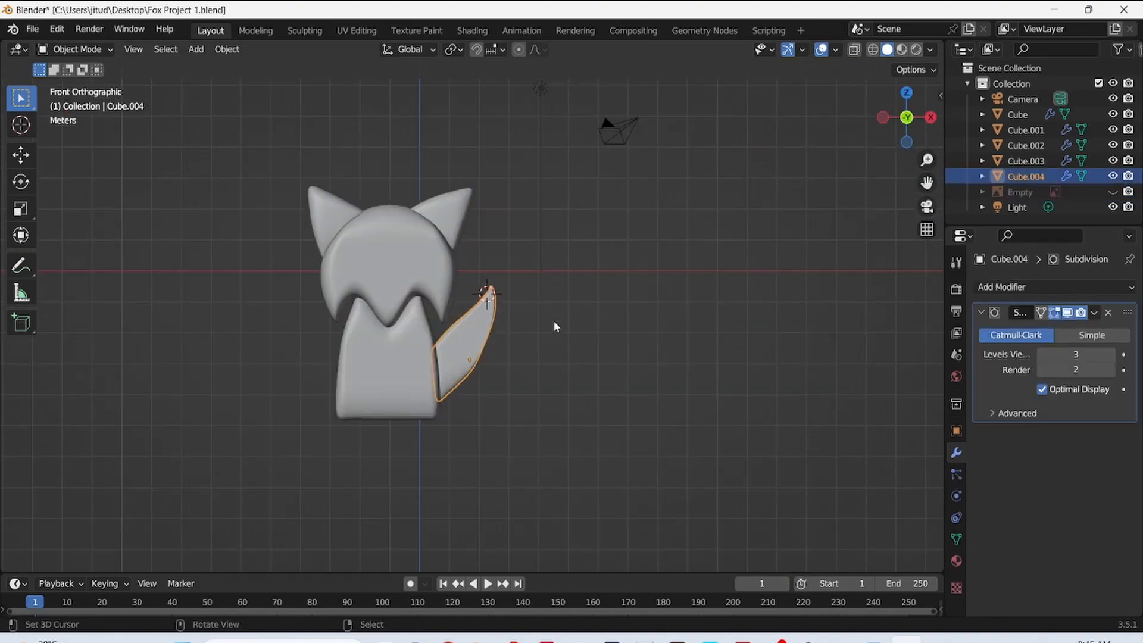
- Select all the fox's parts and move them so the fox stands on the ground grid at the world origin
{"action": "left_click_drag", "start_coordinate": [207, 107], "coordinate": [512, 463]}
{"action": "key", "text": "g"}
{"action": "left_click", "coordinate": [543, 315]}
{"action": "left_click_drag", "start_coordinate": [927, 183], "coordinate": [973, 328]}
{"action": "middle_click_drag", "start_coordinate": [625, 283], "coordinate": [417, 301]}
{"action": "scroll", "coordinate": [493, 357], "scroll_direction": "up", "scroll_amount": 3}
- Edit the body mesh and move its front chest vertices with proportional editing on
{"action": "left_click", "coordinate": [493, 396]}
{"action": "left_click_drag", "start_coordinate": [493, 396], "coordinate": [491, 408]}
{"action": "scroll", "coordinate": [436, 367], "scroll_direction": "down", "scroll_amount": 6}
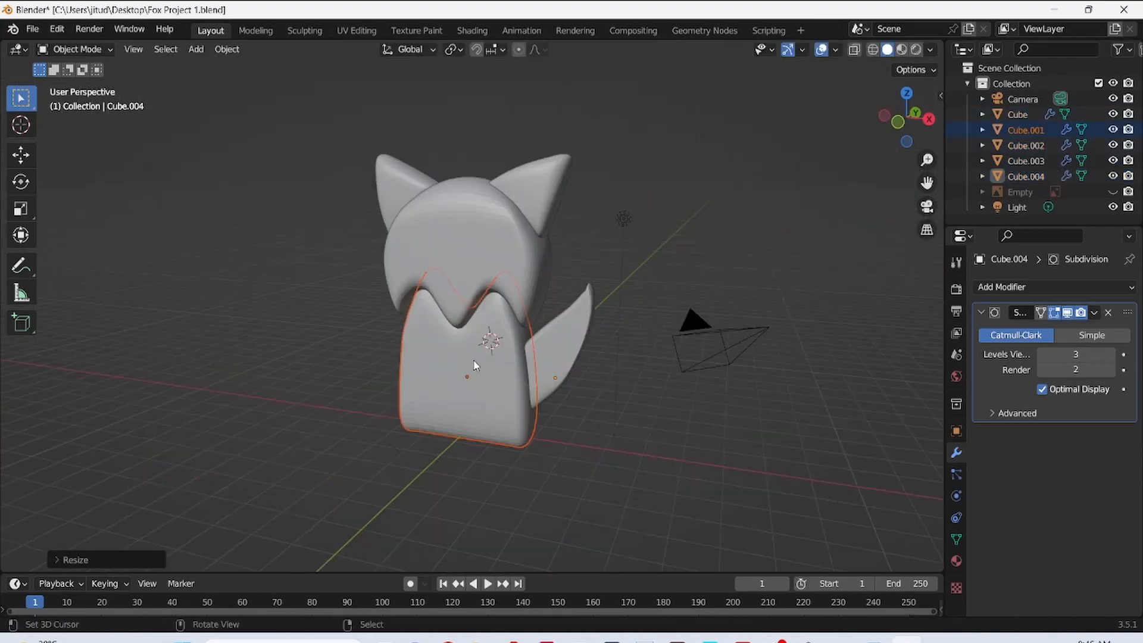
{"action": "middle_click_drag", "start_coordinate": [436, 367], "coordinate": [503, 389]}
{"action": "key", "text": "Tab"}
{"action": "key", "text": "Tab"}
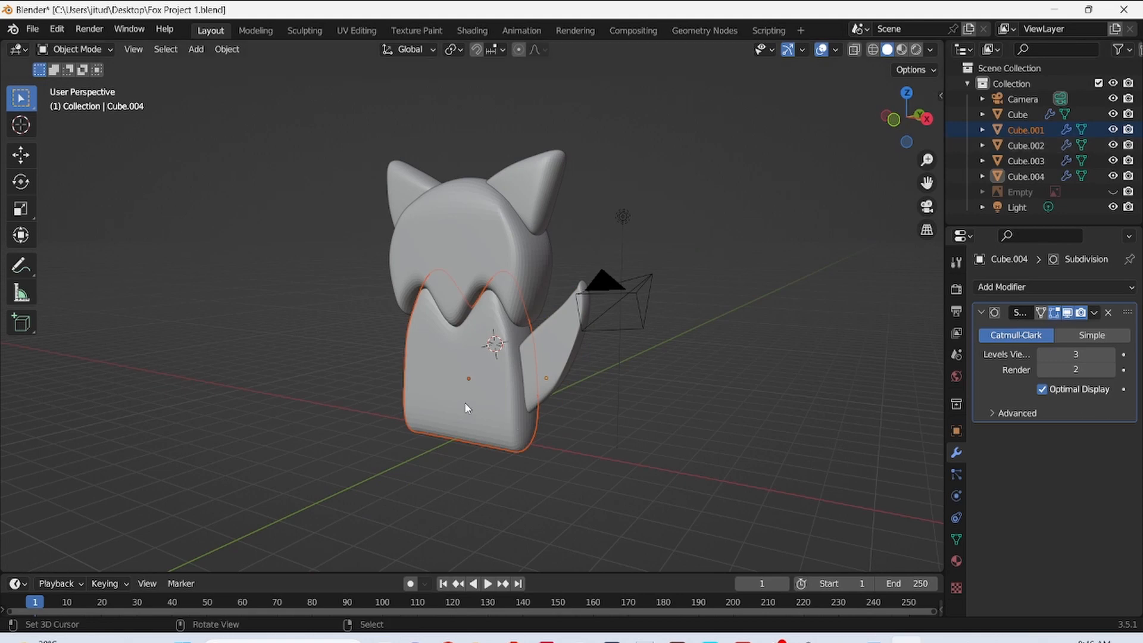
{"action": "key", "text": "Tab"}
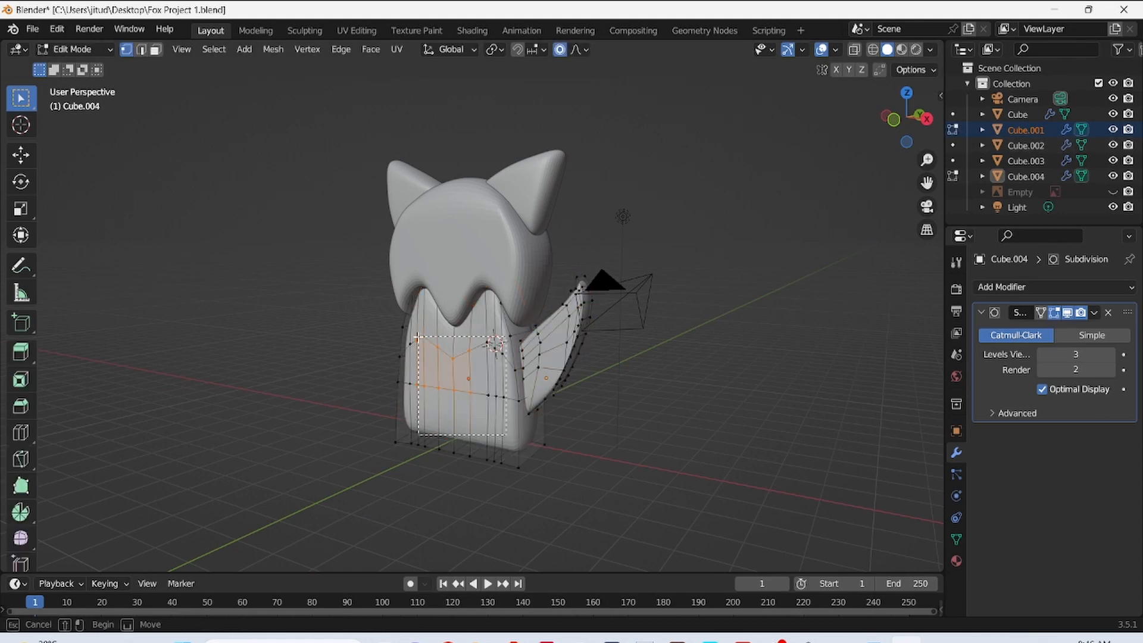
{"action": "left_click", "coordinate": [465, 405]}
{"action": "mouse_move", "coordinate": [464, 405]}
{"action": "middle_mouse_down"}
{"action": "mouse_move", "coordinate": [448, 425]}
{"action": "mouse_move", "coordinate": [491, 423]}
{"action": "mouse_move", "coordinate": [458, 419]}
{"action": "middle_mouse_up"}
{"action": "scroll", "coordinate": [449, 426], "scroll_direction": "up", "scroll_amount": 2}
{"action": "key", "text": "g"}
{"action": "left_click", "coordinate": [440, 430]}
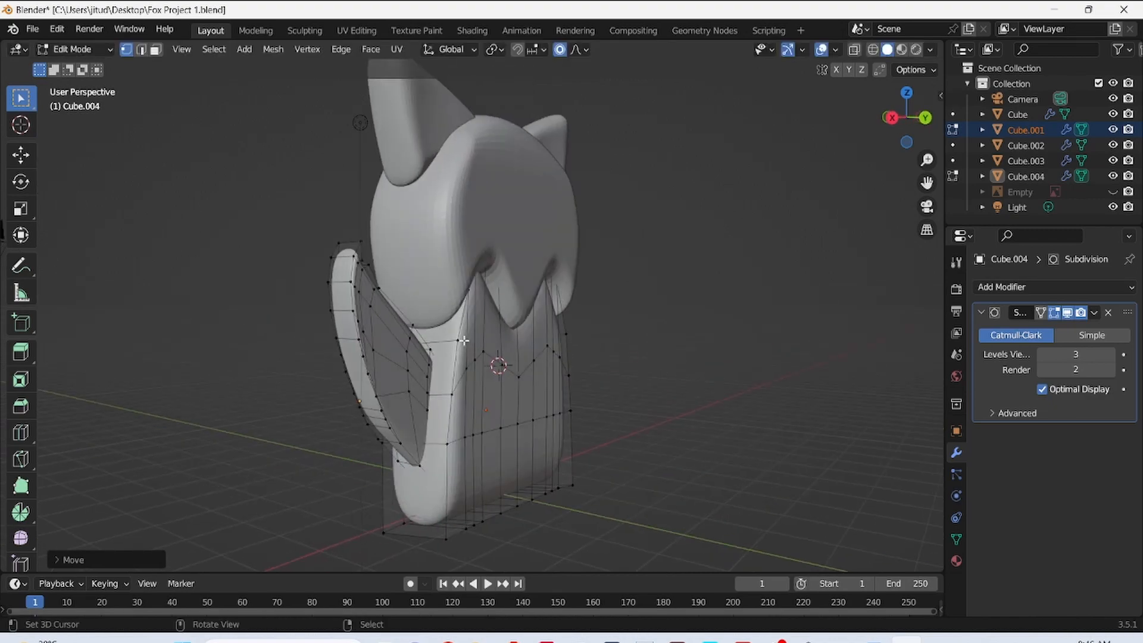
- Select the body's front vertices from the opposite angle and move them to round out the chest
{"action": "left_click_drag", "start_coordinate": [465, 341], "coordinate": [564, 467]}
{"action": "key", "text": "g"}
{"action": "left_click", "coordinate": [530, 476]}
{"action": "middle_click_drag", "start_coordinate": [529, 474], "coordinate": [481, 227]}
- Switch to editing the head mesh and move its central face vertices with proportional editing to shape the front
{"action": "key", "text": "Tab"}
{"action": "key", "text": "Tab"}
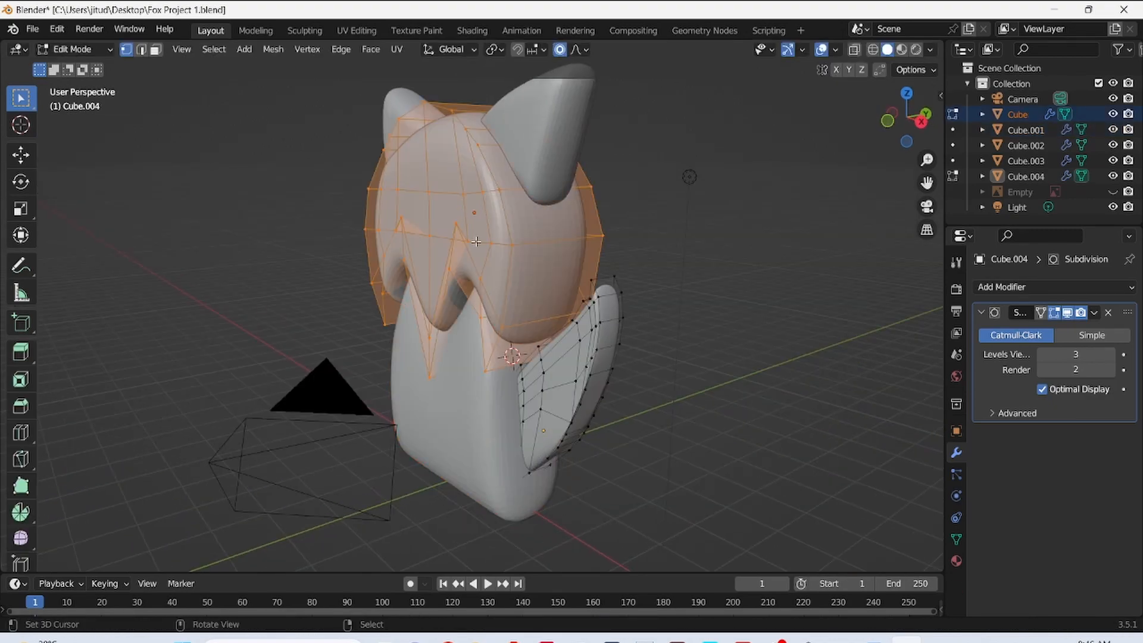
{"action": "left_click", "coordinate": [408, 215]}
{"action": "key", "text": "g"}
{"action": "left_click", "coordinate": [432, 237]}
{"action": "middle_click_drag", "start_coordinate": [457, 234], "coordinate": [429, 230]}
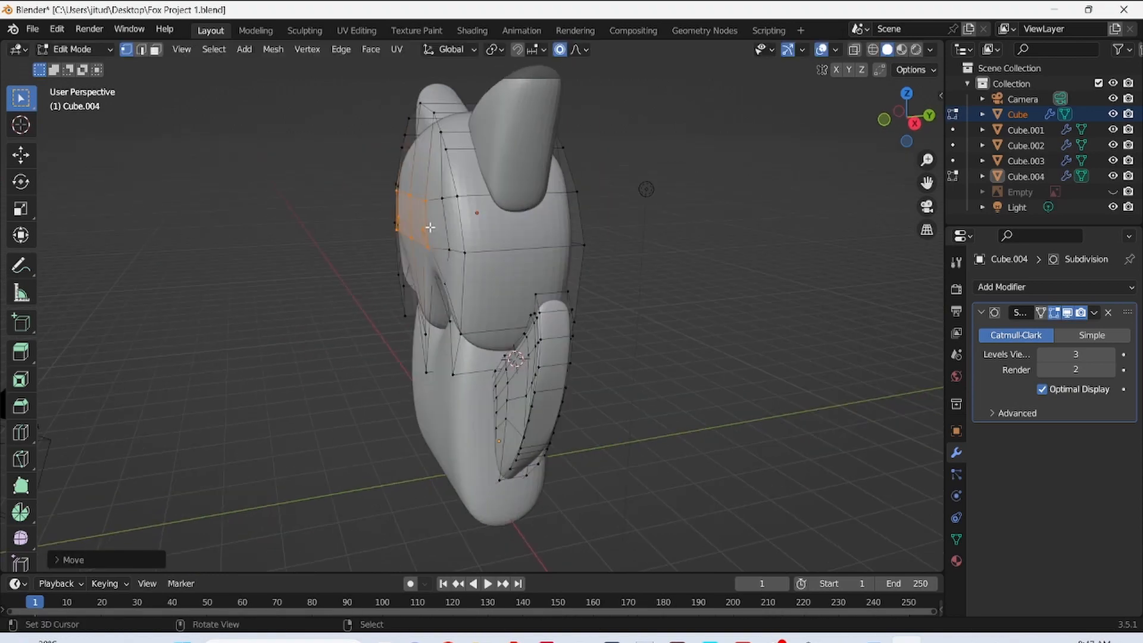
{"action": "key", "text": "g"}
{"action": "left_click", "coordinate": [416, 229]}
- Reselect the head's central face vertices from the other side and move them to refine the face's curvature
{"action": "middle_click_drag", "start_coordinate": [583, 225], "coordinate": [500, 230]}
{"action": "left_click_drag", "start_coordinate": [562, 245], "coordinate": [491, 178]}
{"action": "key", "text": "g"}
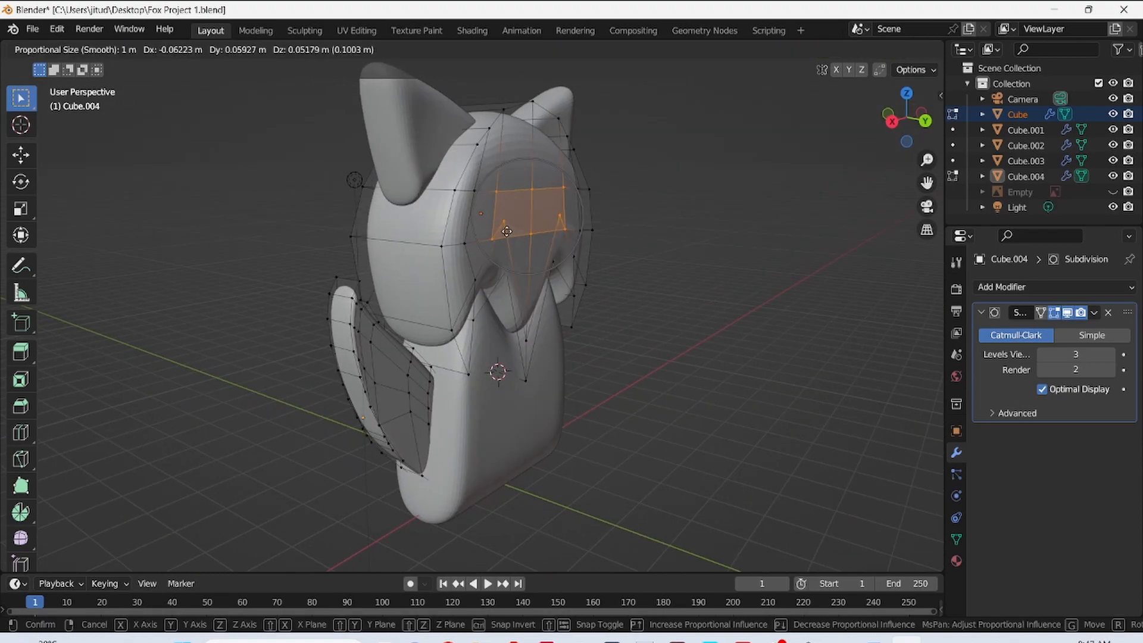
{"action": "left_click", "coordinate": [513, 236]}
{"action": "middle_click_drag", "start_coordinate": [513, 237], "coordinate": [540, 245]}
{"action": "key", "text": "g"}
{"action": "left_click", "coordinate": [527, 231]}
- Leave mesh editing, select the tail in the front view and save the file
{"action": "key", "text": "ctrl+s"}
{"action": "key", "text": "Tab"}
{"action": "middle_click_drag", "start_coordinate": [455, 245], "coordinate": [502, 228]}
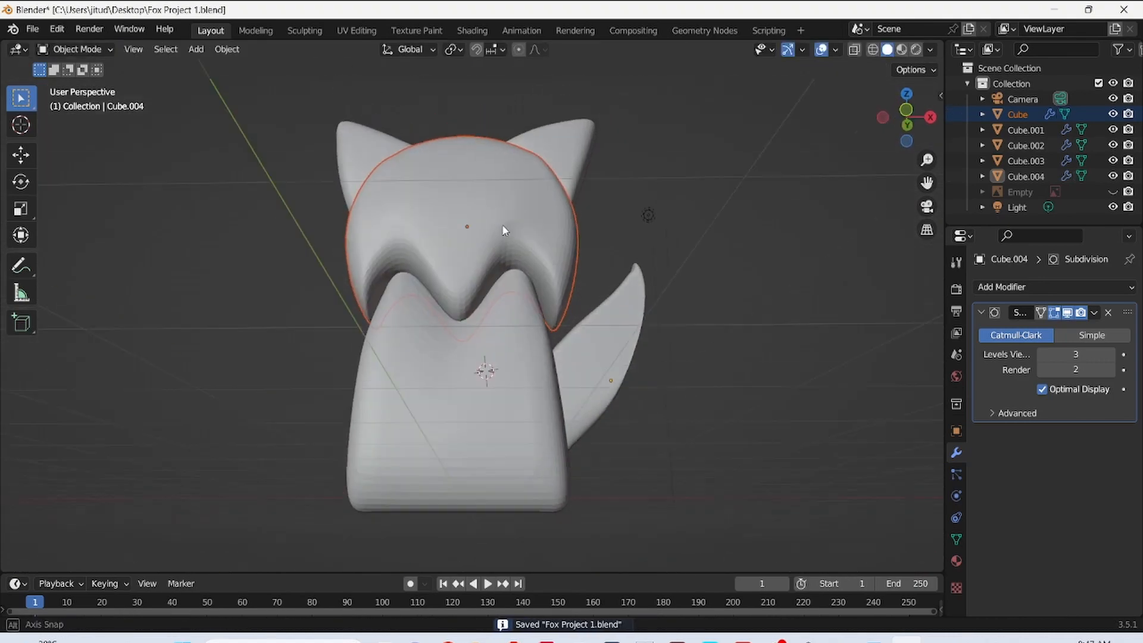
{"action": "key", "text": "KP_1"}
{"action": "left_click", "coordinate": [565, 324]}
{"action": "key", "text": "ctrl+s"}
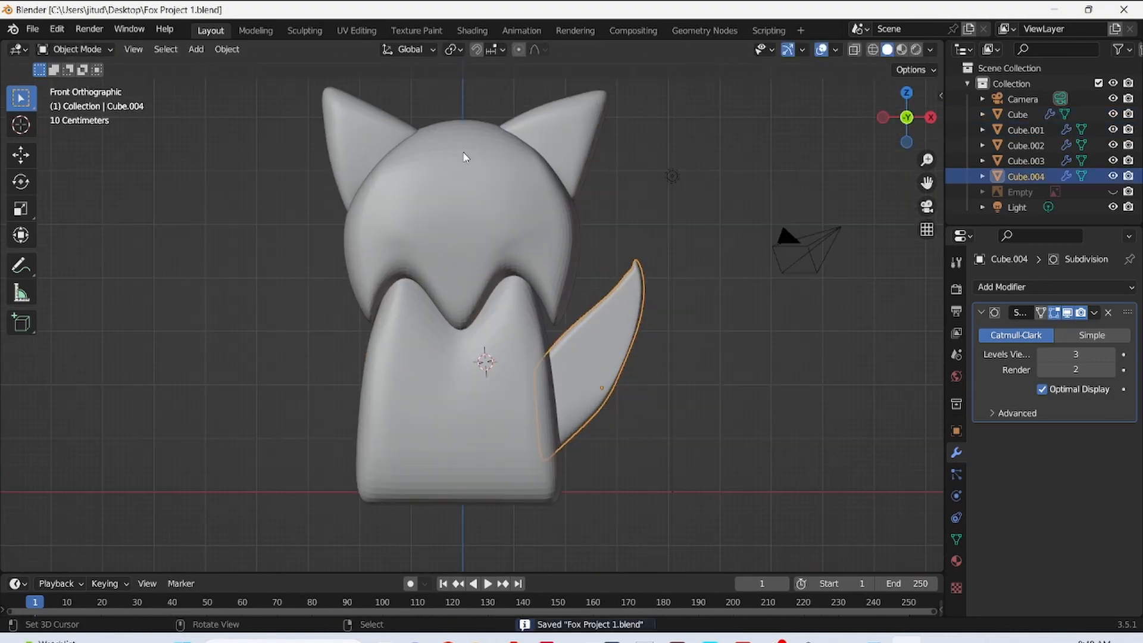
- Return to the front view and unhide the reference image empty
{"action": "scroll", "coordinate": [507, 241], "scroll_direction": "down", "scroll_amount": 3}
{"action": "middle_click_drag", "start_coordinate": [781, 248], "coordinate": [634, 301]}
{"action": "middle_click_drag", "start_coordinate": [440, 358], "coordinate": [563, 402]}
{"action": "key", "text": "Tab"}
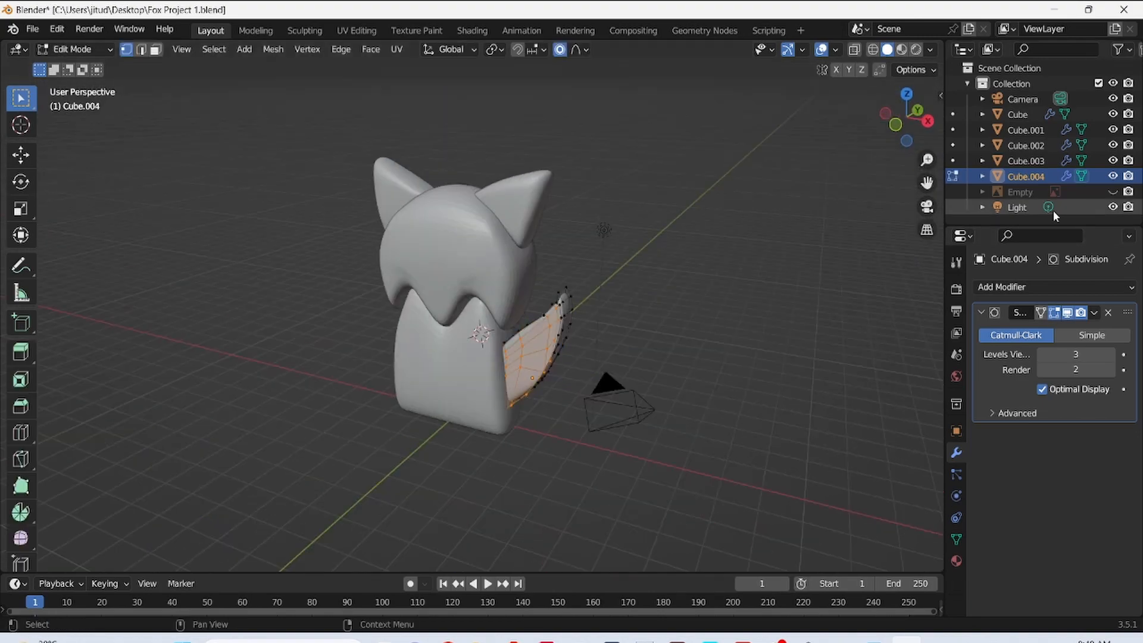
{"action": "key", "text": "Tab"}
{"action": "key", "text": "KP_1"}
{"action": "left_click", "coordinate": [1114, 192]}
- Move the reference image to line up with the fox model and turn on X-ray display
{"action": "left_click", "coordinate": [596, 493]}
{"action": "key", "text": "g"}
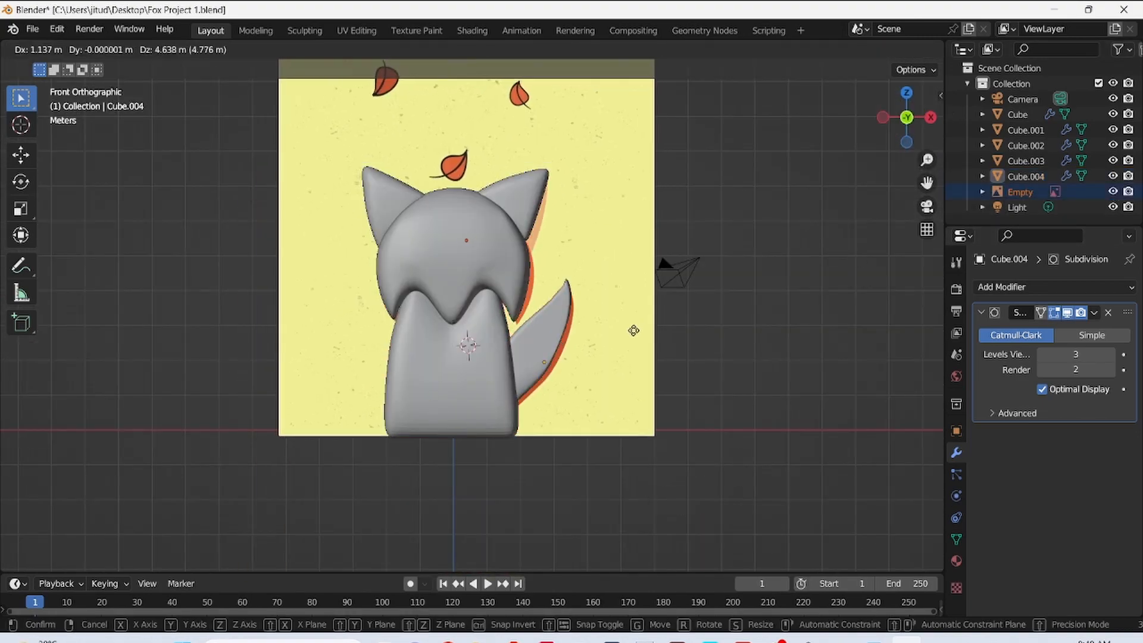
{"action": "left_click", "coordinate": [631, 329]}
{"action": "left_click", "coordinate": [855, 50]}
{"action": "scroll", "coordinate": [732, 421], "scroll_direction": "up", "scroll_amount": 2}
{"action": "key", "text": "g"}
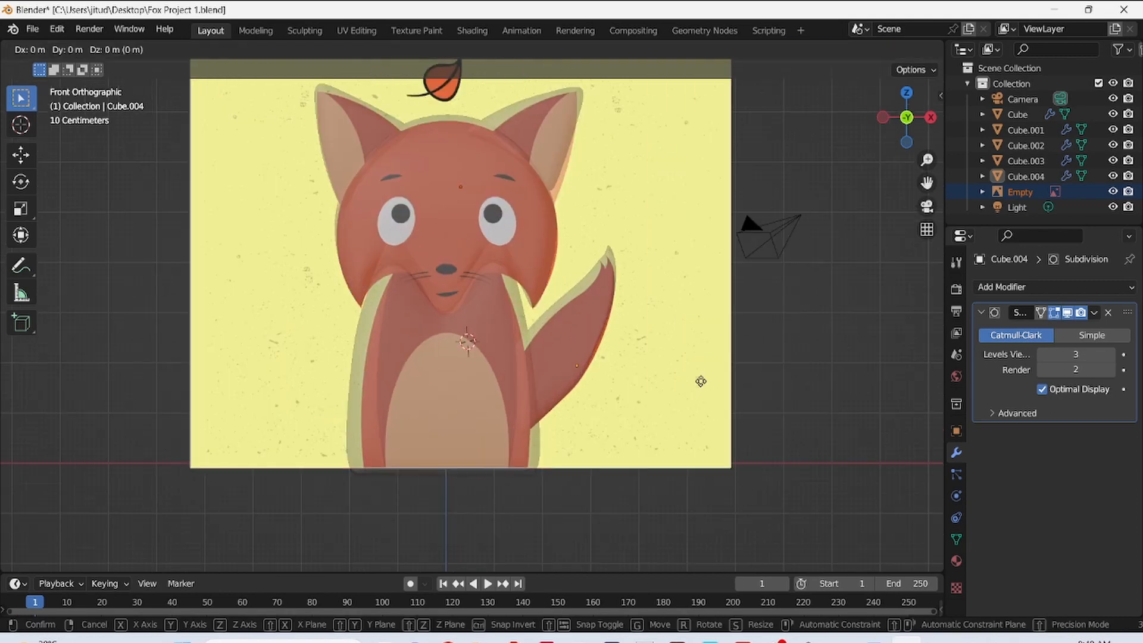
{"action": "left_click", "coordinate": [702, 381]}
- Add a new cube, move it beside the fox's tail and open it for mesh editing
{"action": "scroll", "coordinate": [702, 379], "scroll_direction": "up", "scroll_amount": 1}
{"action": "left_click_drag", "start_coordinate": [928, 183], "coordinate": [954, 275]}
{"action": "key", "text": "shift+a"}
{"action": "left_click", "coordinate": [661, 335]}
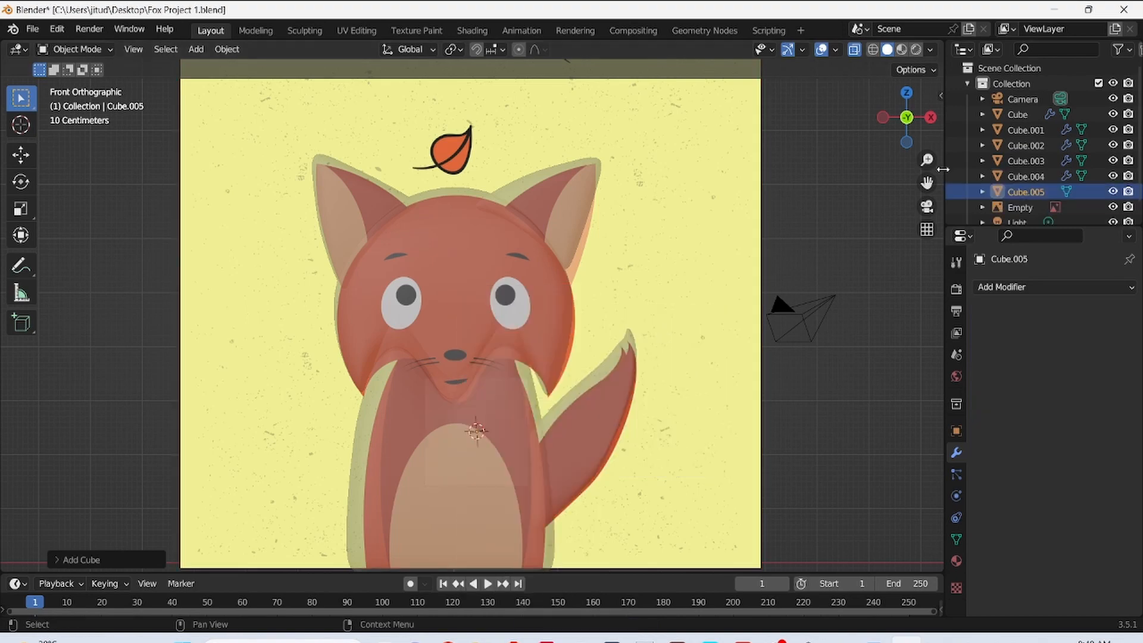
{"action": "scroll", "coordinate": [603, 391], "scroll_direction": "down", "scroll_amount": 5}
{"action": "scroll", "coordinate": [482, 293], "scroll_direction": "up", "scroll_amount": 6}
{"action": "key", "text": "g"}
{"action": "left_click", "coordinate": [696, 372]}
{"action": "key", "text": "Tab"}
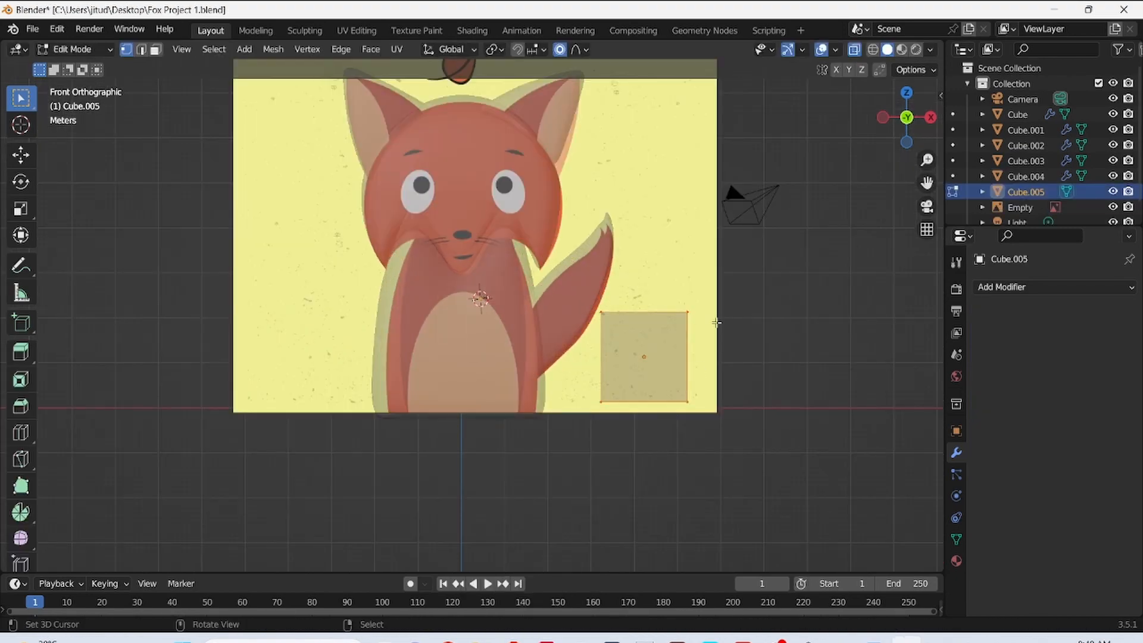
- In the right side view, narrow the new cube along Y, move it to the body's front and save the file
{"action": "middle_click_drag", "start_coordinate": [717, 322], "coordinate": [564, 346]}
{"action": "key", "text": "KP_3"}
{"action": "key", "text": "r"}
{"action": "key", "text": "Escape"}
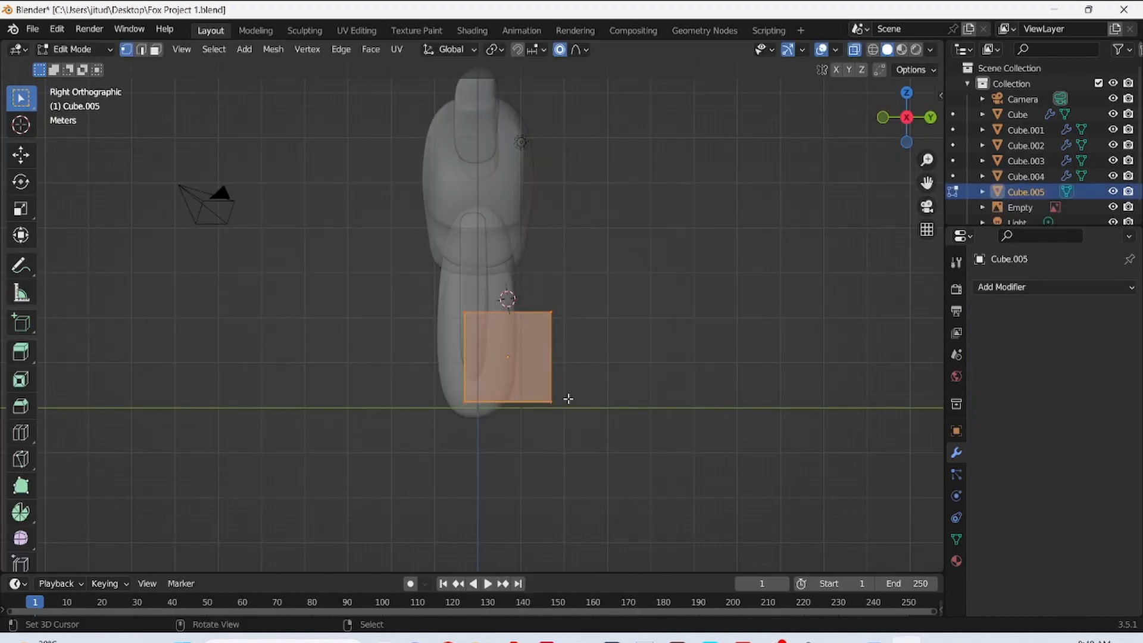
{"action": "key", "text": "s"}
{"action": "key", "text": "y"}
{"action": "left_click", "coordinate": [496, 391]}
{"action": "key", "text": "g"}
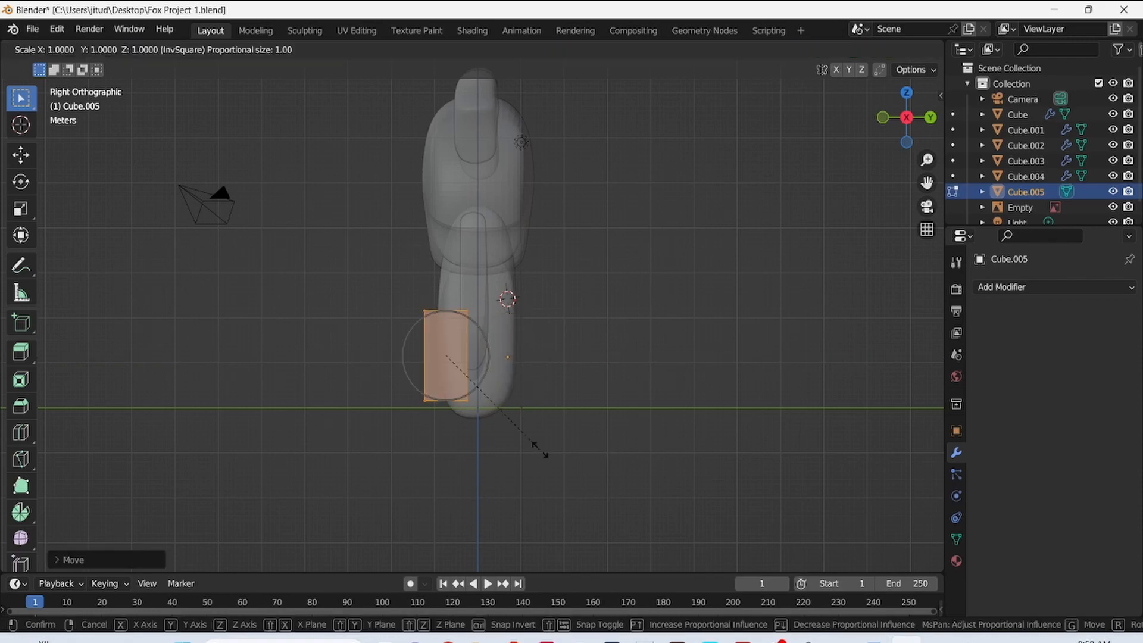
{"action": "left_click", "coordinate": [442, 438]}
{"action": "key", "text": "ctrl+s"}
- In the front view, position the new cube over the fox's light belly patch
{"action": "middle_click_drag", "start_coordinate": [442, 438], "coordinate": [547, 421]}
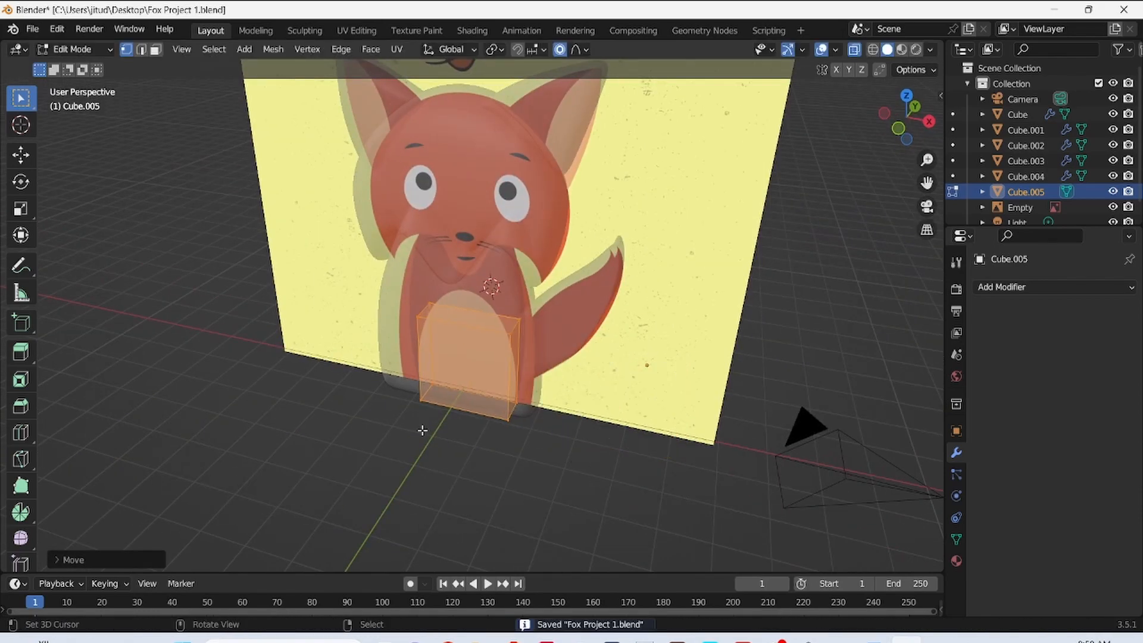
{"action": "key", "text": "KP_1"}
{"action": "key", "text": "g"}
{"action": "left_click", "coordinate": [524, 483]}
{"action": "scroll", "coordinate": [477, 435], "scroll_direction": "up", "scroll_amount": 5}
{"action": "middle_click_drag", "start_coordinate": [433, 397], "coordinate": [530, 352], "text": "shift"}
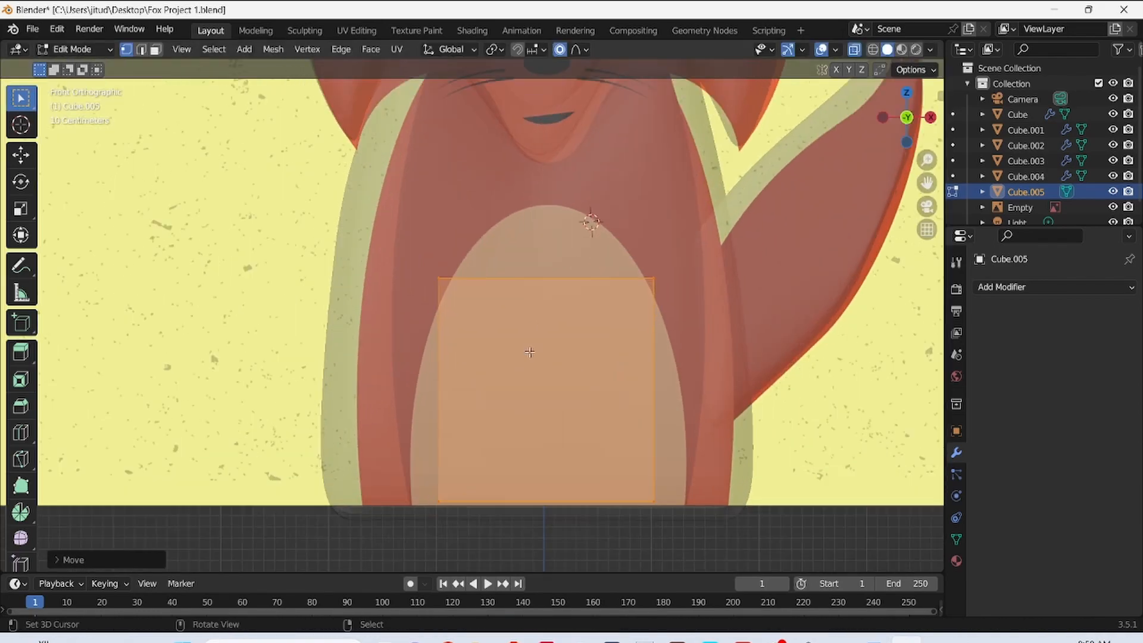
{"action": "key", "text": "g"}
{"action": "left_click", "coordinate": [488, 355]}
- Move the new cube's top and bottom corner vertices onto the outline of the fox's light belly patch
{"action": "left_click_drag", "start_coordinate": [621, 250], "coordinate": [684, 332]}
{"action": "key", "text": "g"}
{"action": "left_click", "coordinate": [684, 351]}
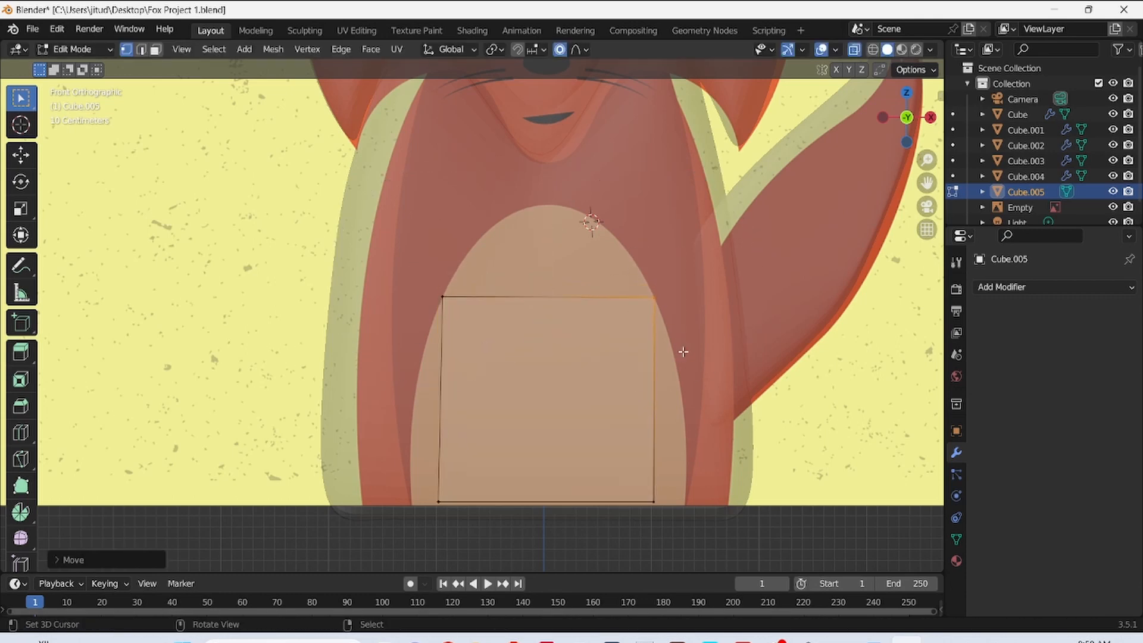
{"action": "key", "text": "g"}
{"action": "left_click", "coordinate": [458, 529]}
{"action": "left_click_drag", "start_coordinate": [625, 467], "coordinate": [688, 528]}
{"action": "key", "text": "g"}
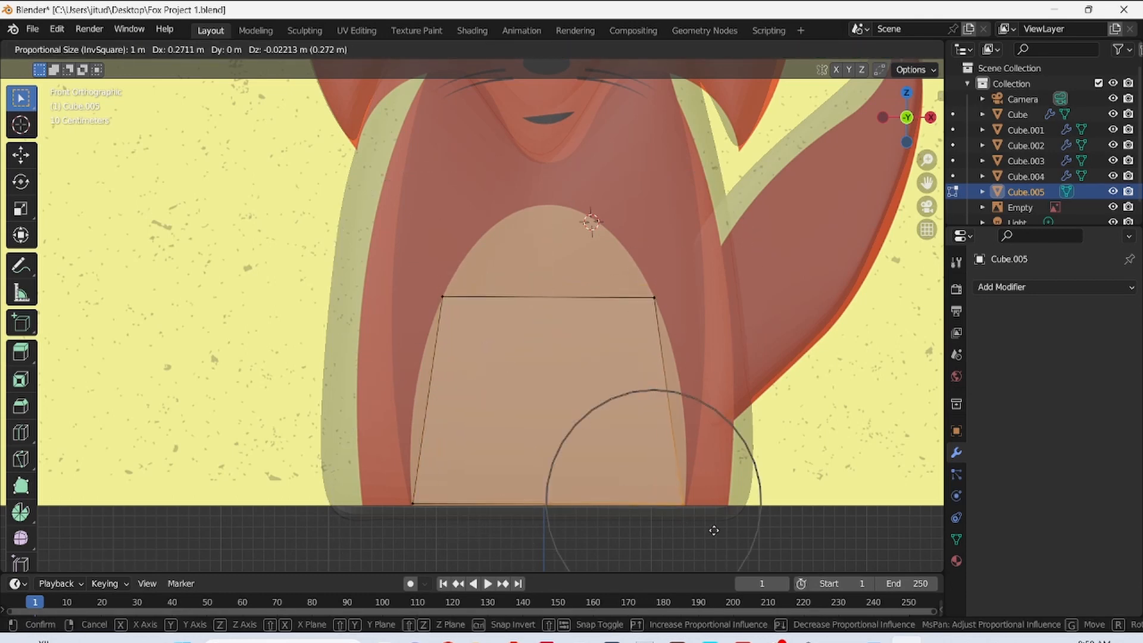
{"action": "left_click", "coordinate": [719, 531]}
- Add a horizontal loop cut across the middle of the belly piece and move its end vertices out to the patch's outline
{"action": "left_click", "coordinate": [455, 429]}
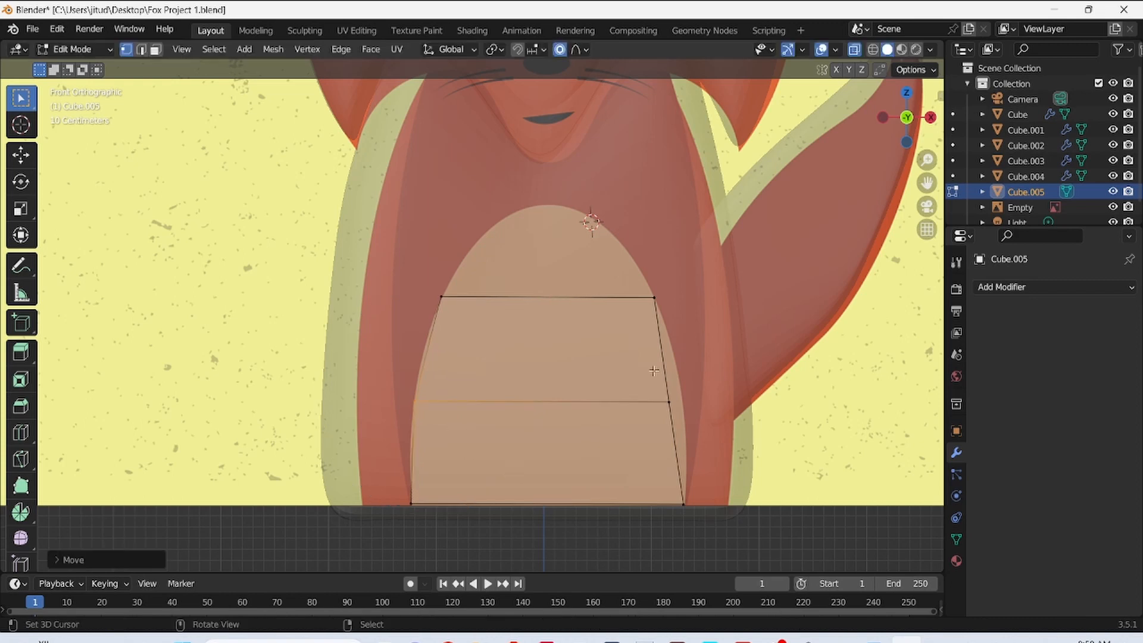
{"action": "right_click", "coordinate": [665, 421]}
{"action": "key", "text": "g"}
{"action": "left_click", "coordinate": [679, 433]}
- Add a vertical loop cut through the belly piece's centre and raise its top vertices to the patch's peak
{"action": "left_click", "coordinate": [566, 354]}
{"action": "right_click", "coordinate": [585, 341]}
{"action": "key", "text": "g"}
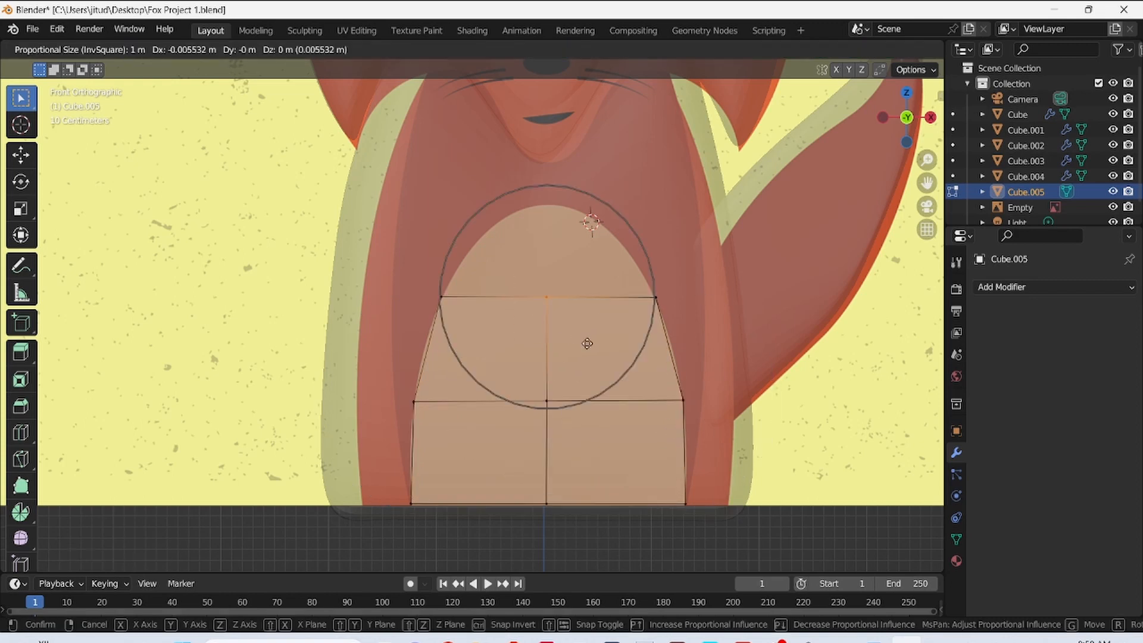
{"action": "left_click", "coordinate": [588, 250]}
- Turn off proportional editing and fit the tops of vertical loop cuts in both halves of the belly piece to the patch's curve
{"action": "key", "text": "g"}
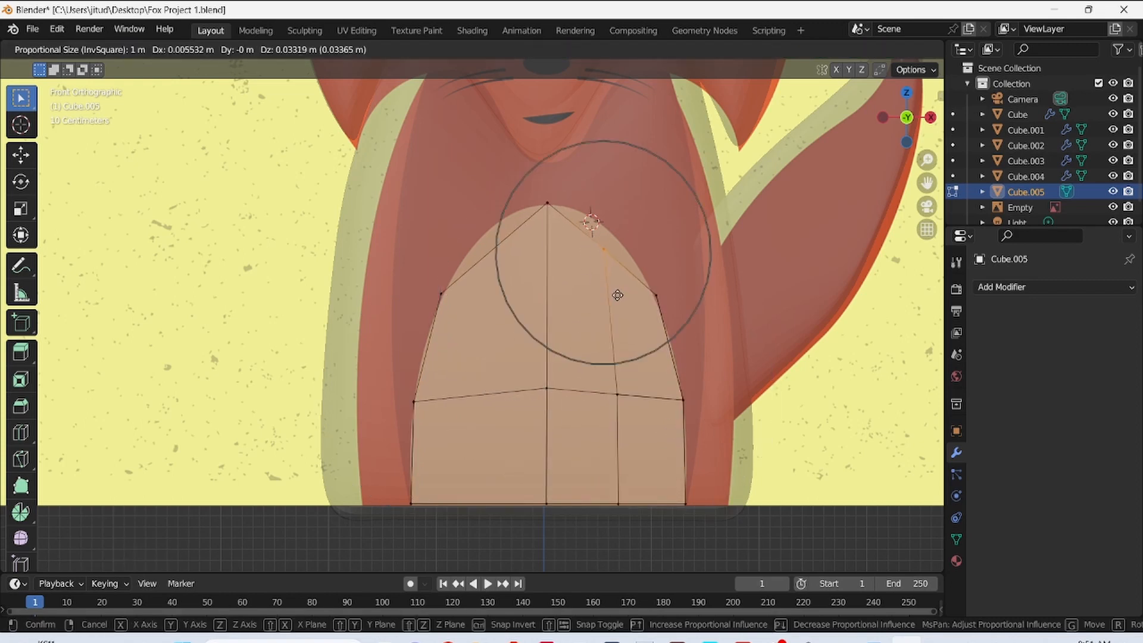
{"action": "key", "text": "Escape"}
{"action": "left_click", "coordinate": [559, 49]}
{"action": "left_click", "coordinate": [617, 268]}
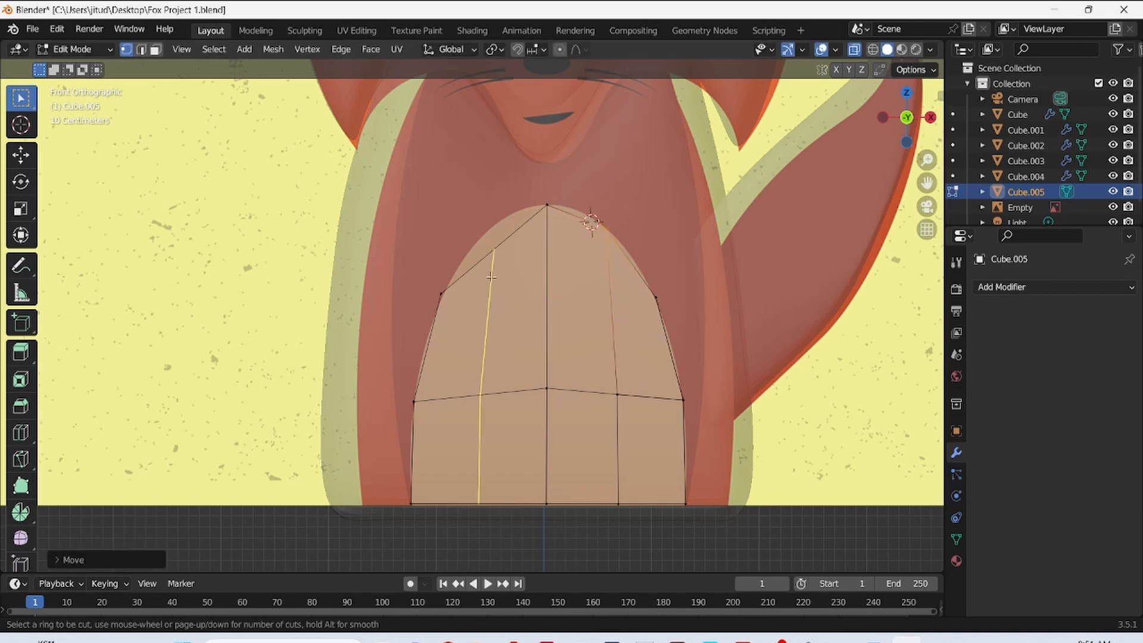
{"action": "key", "text": "g"}
{"action": "left_click", "coordinate": [511, 277]}
- Add a vertical loop cut on each side of the belly piece's centre line and move their top vertices onto the patch's outline
{"action": "key", "text": "ctrl+r"}
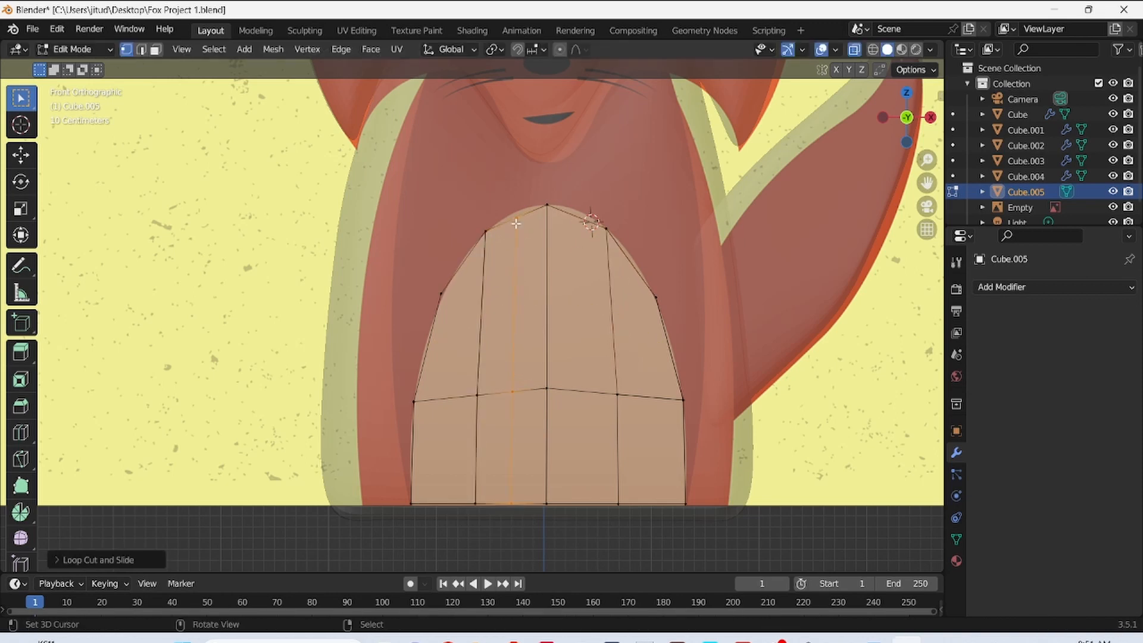
{"action": "key", "text": "g"}
{"action": "left_click", "coordinate": [593, 295]}
{"action": "key", "text": "g"}
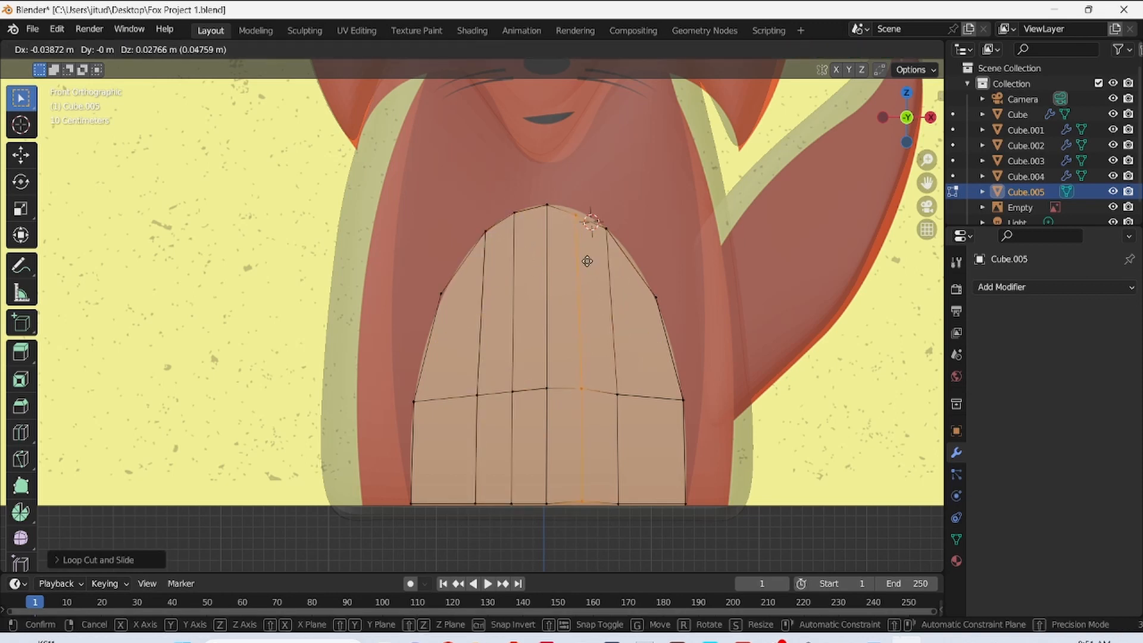
{"action": "left_click", "coordinate": [580, 256]}
{"action": "right_click", "coordinate": [579, 254]}
{"action": "key", "text": "g"}
{"action": "left_click", "coordinate": [580, 248]}
- Add a vertical loop cut near the belly piece's tail-side edge and raise its top vertices onto the outline
{"action": "left_click", "coordinate": [640, 298]}
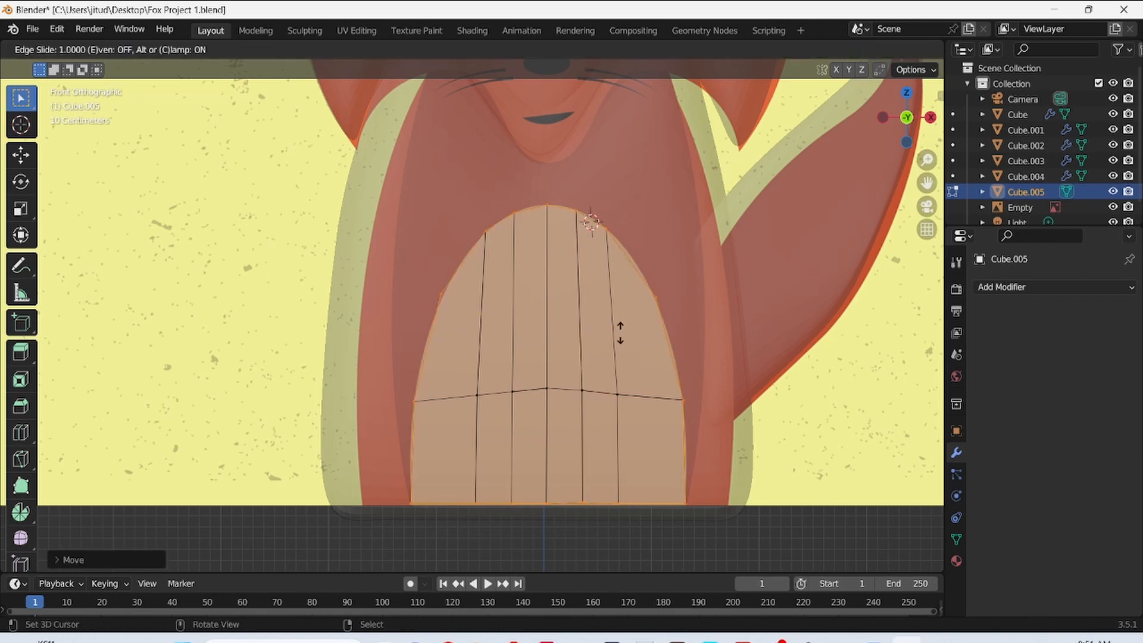
{"action": "left_click", "coordinate": [620, 329]}
{"action": "key", "text": "ctrl+r"}
{"action": "left_click_drag", "start_coordinate": [640, 294], "coordinate": [641, 297]}
{"action": "key", "text": "g"}
{"action": "left_click", "coordinate": [634, 293]}
- Add a horizontal loop cut across the belly piece's upper part and move both end vertices out to the patch's outline
{"action": "key", "text": "ctrl+r"}
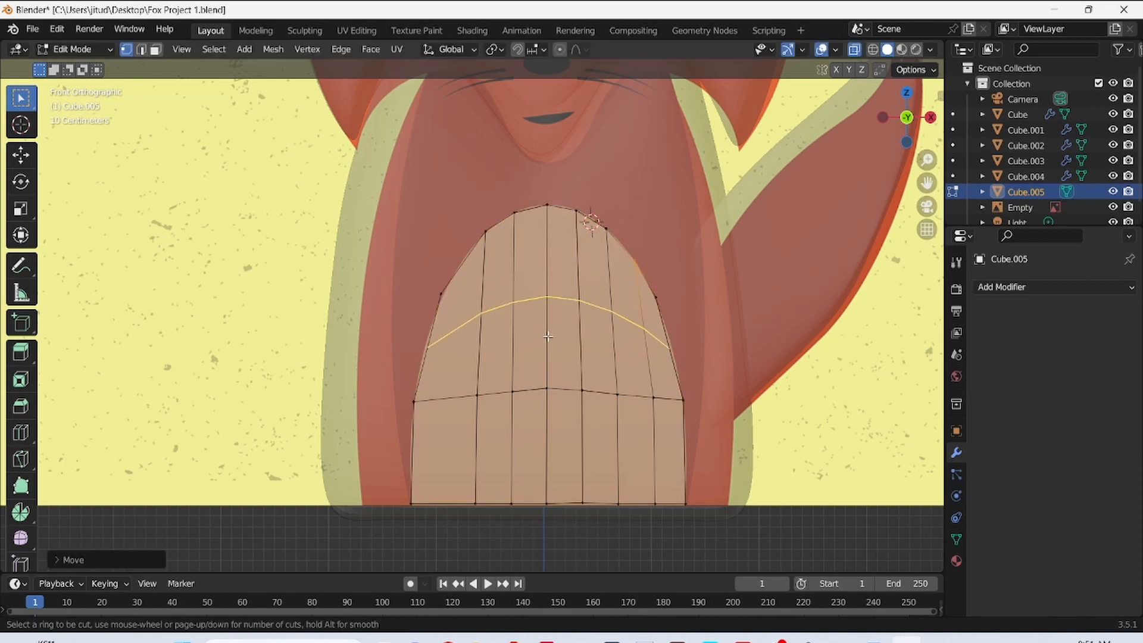
{"action": "left_click", "coordinate": [602, 316]}
{"action": "left_click", "coordinate": [589, 329]}
{"action": "left_click_drag", "start_coordinate": [408, 339], "coordinate": [462, 381]}
{"action": "key", "text": "g"}
{"action": "left_click", "coordinate": [460, 381]}
{"action": "left_click_drag", "start_coordinate": [660, 339], "coordinate": [697, 361]}
{"action": "key", "text": "g"}
{"action": "left_click", "coordinate": [698, 359]}
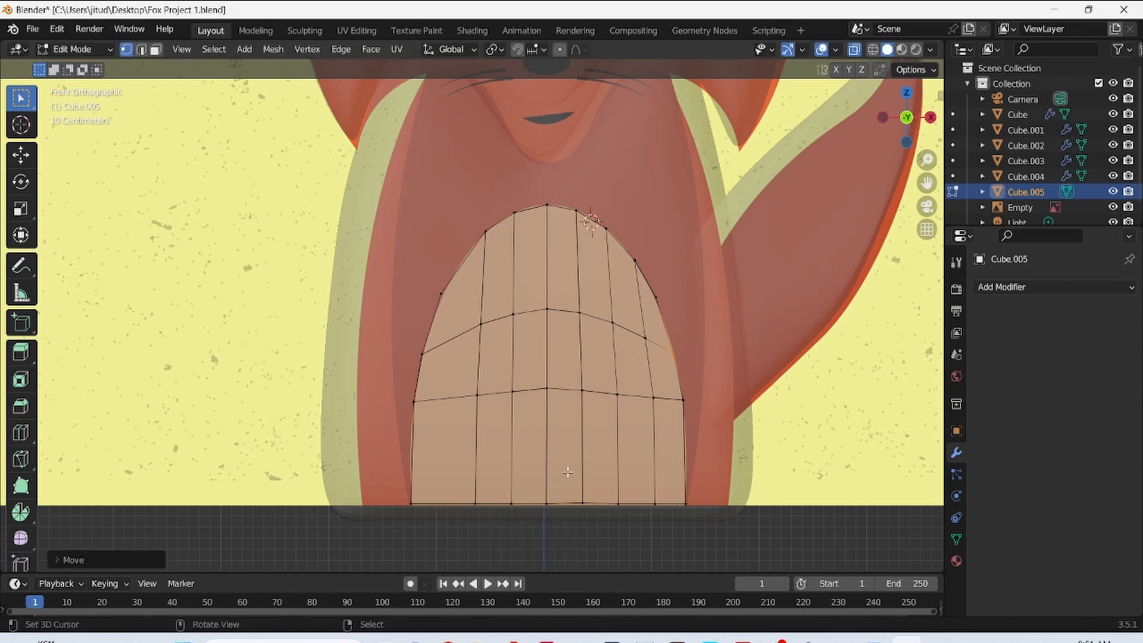
- Add a horizontal loop cut near the belly piece's base and fit its end vertices and the bottom edge to the patch
{"action": "key", "text": "ctrl+r"}
{"action": "left_click", "coordinate": [562, 465]}
{"action": "left_click", "coordinate": [562, 469]}
{"action": "left_click_drag", "start_coordinate": [398, 439], "coordinate": [457, 483]}
{"action": "left_click", "coordinate": [457, 482]}
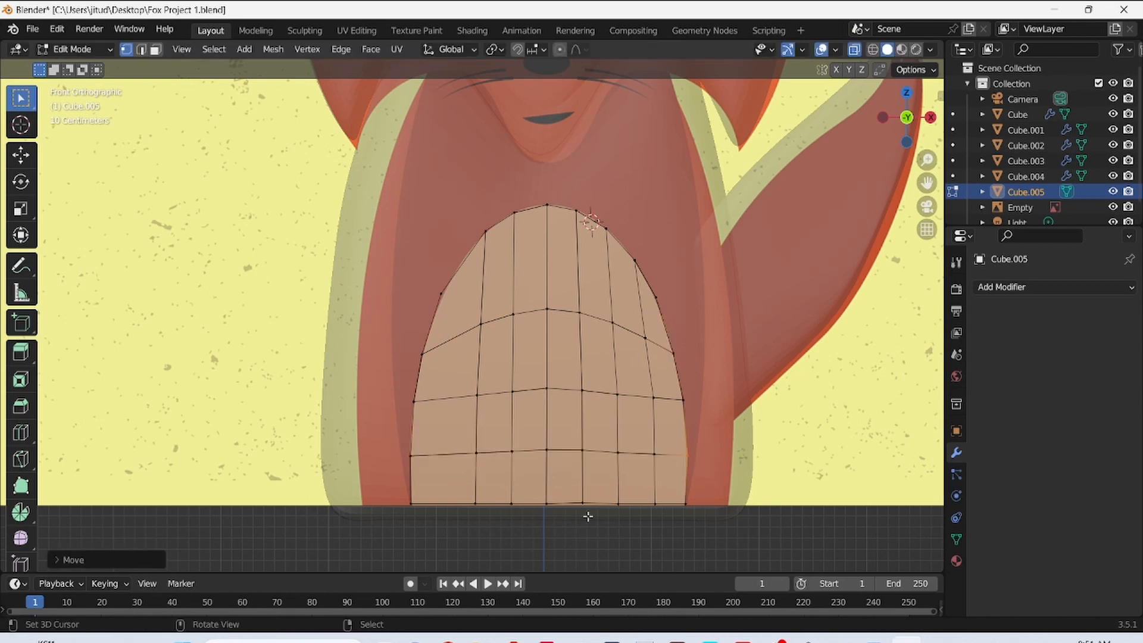
{"action": "key", "text": "g"}
{"action": "left_click", "coordinate": [677, 506]}
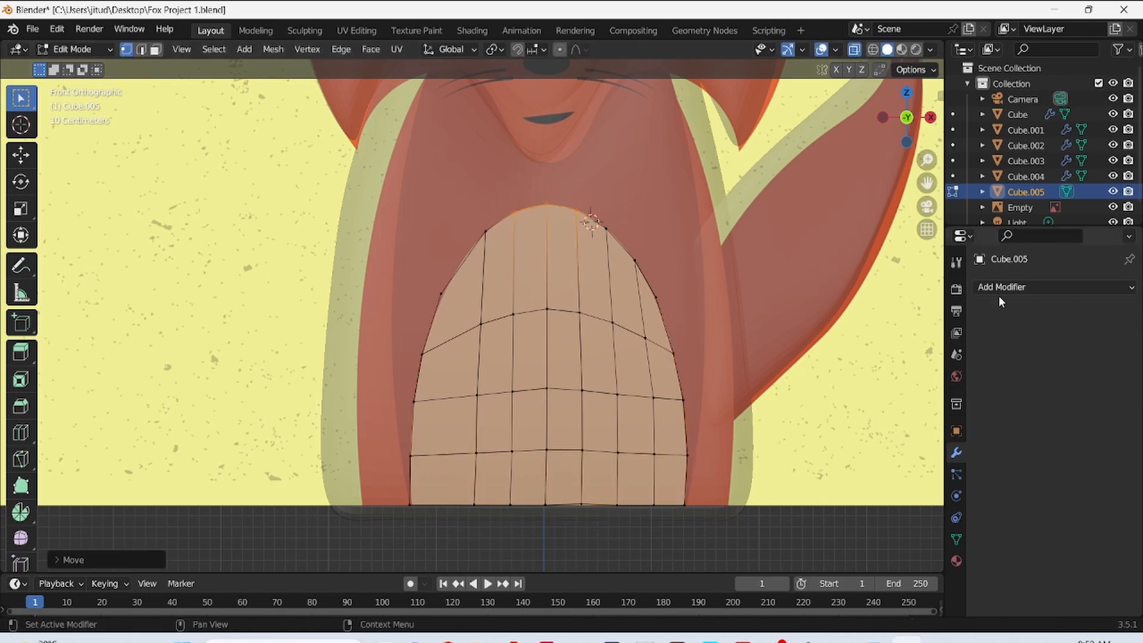
- Give the belly piece a Subdivision modifier with viewport level 3 and render level 4, and leave mesh editing
{"action": "key", "text": "ctrl+1"}
{"action": "key", "text": "Tab"}
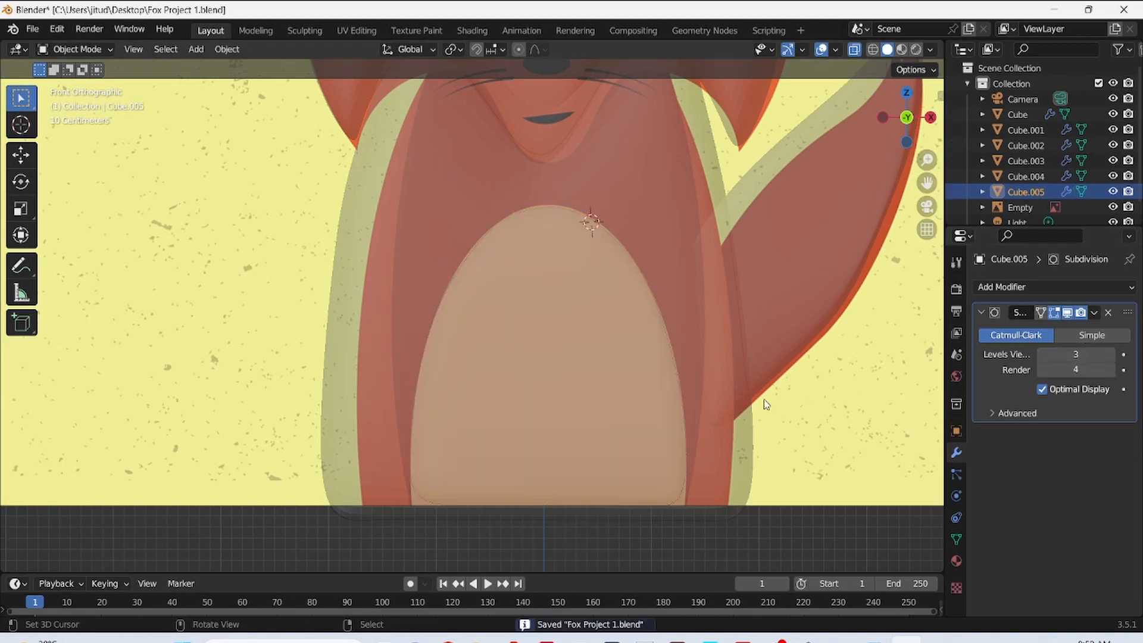
- Move the belly piece back against the front of the fox's body, checking it from the right side view
{"action": "middle_click_drag", "start_coordinate": [762, 401], "coordinate": [410, 322]}
{"action": "key", "text": "g"}
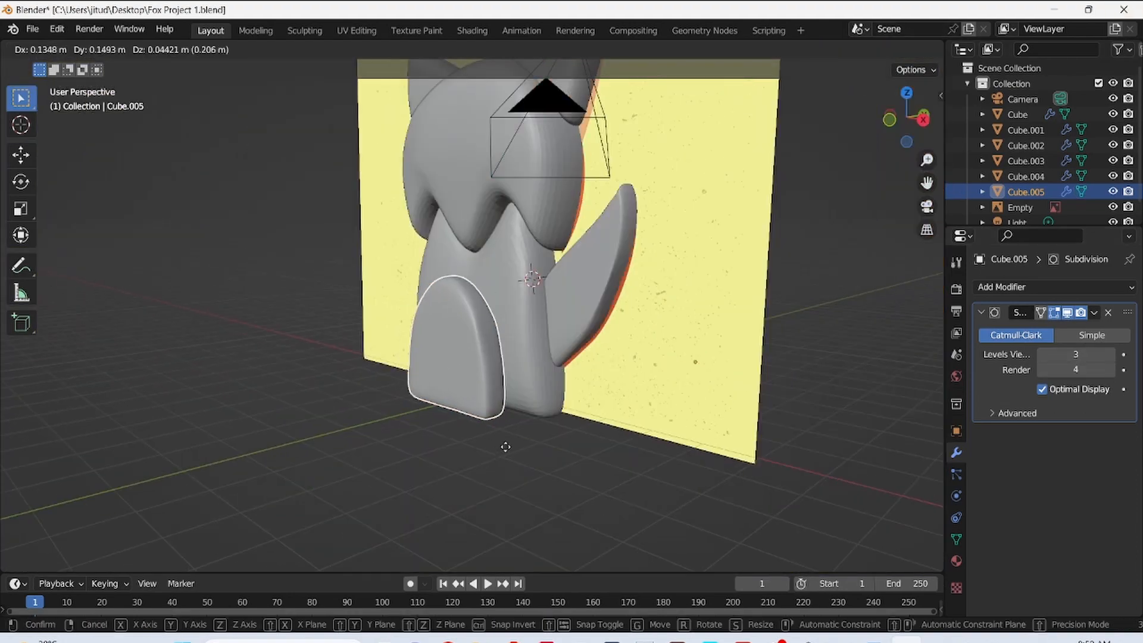
{"action": "left_click", "coordinate": [519, 442]}
{"action": "middle_click_drag", "start_coordinate": [519, 441], "coordinate": [447, 423]}
{"action": "key", "text": "g"}
{"action": "left_click", "coordinate": [462, 437]}
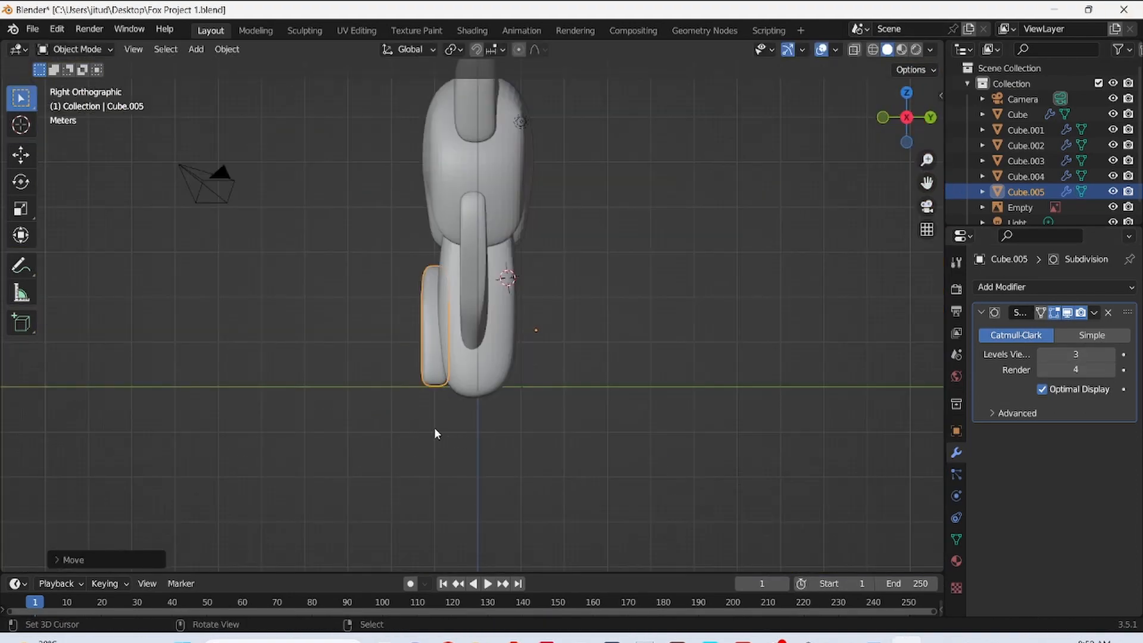
{"action": "scroll", "coordinate": [426, 465], "scroll_direction": "up", "scroll_amount": 3}
{"action": "key", "text": "g"}
{"action": "left_click", "coordinate": [444, 486]}
- In the front view with X-ray display on, realign the belly piece with the reference's light belly patch
{"action": "middle_click_drag", "start_coordinate": [446, 478], "coordinate": [483, 462]}
{"action": "key", "text": "KP_1"}
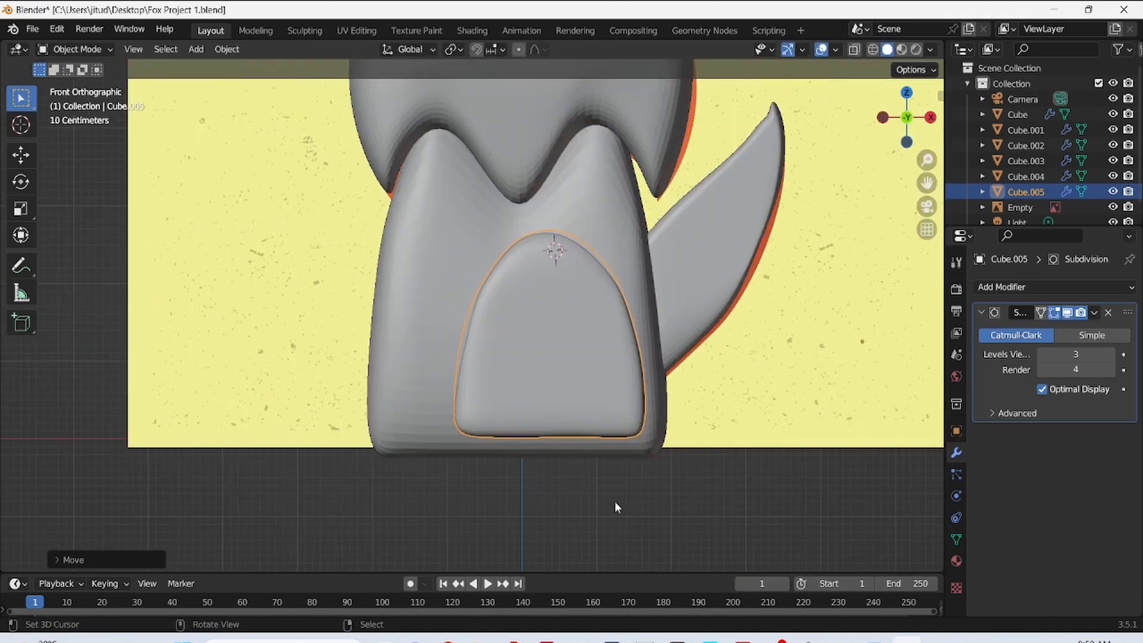
{"action": "key", "text": "g"}
{"action": "left_click", "coordinate": [552, 469]}
{"action": "key", "text": "alt+z"}
{"action": "key", "text": "g"}
{"action": "left_click", "coordinate": [562, 454]}
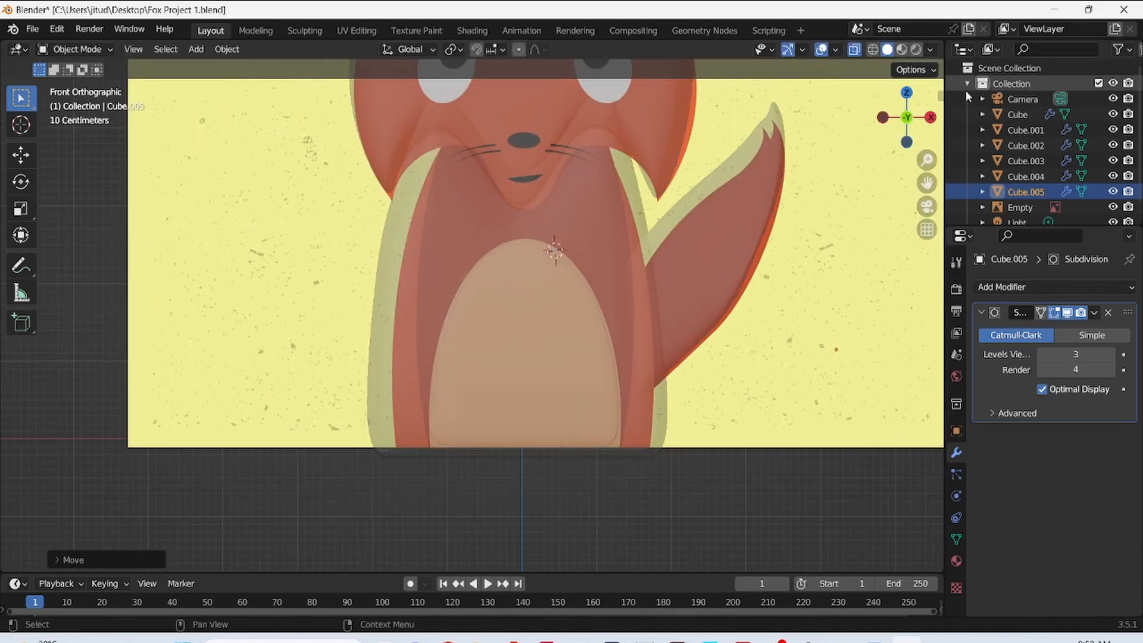
- Open the belly piece for mesh editing in X-ray display and move its rear bottom vertices towards the body
{"action": "key", "text": "alt+z"}
{"action": "mouse_move", "coordinate": [551, 387]}
{"action": "middle_mouse_down"}
{"action": "mouse_move", "coordinate": [523, 390]}
{"action": "mouse_move", "coordinate": [510, 439]}
{"action": "mouse_move", "coordinate": [523, 407]}
{"action": "middle_mouse_up"}
{"action": "key", "text": "Tab"}
{"action": "left_click", "coordinate": [854, 50]}
{"action": "mouse_move", "coordinate": [456, 447]}
{"action": "middle_mouse_down"}
{"action": "mouse_move", "coordinate": [467, 417]}
{"action": "mouse_move", "coordinate": [481, 526]}
{"action": "middle_mouse_up"}
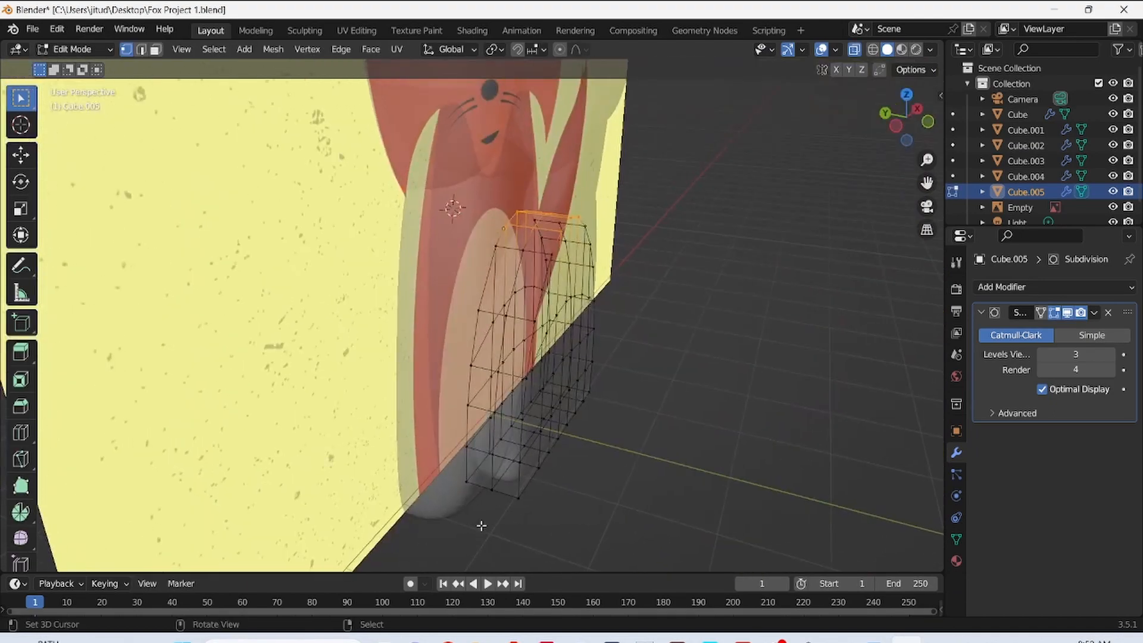
{"action": "middle_click_drag", "start_coordinate": [479, 482], "coordinate": [523, 537]}
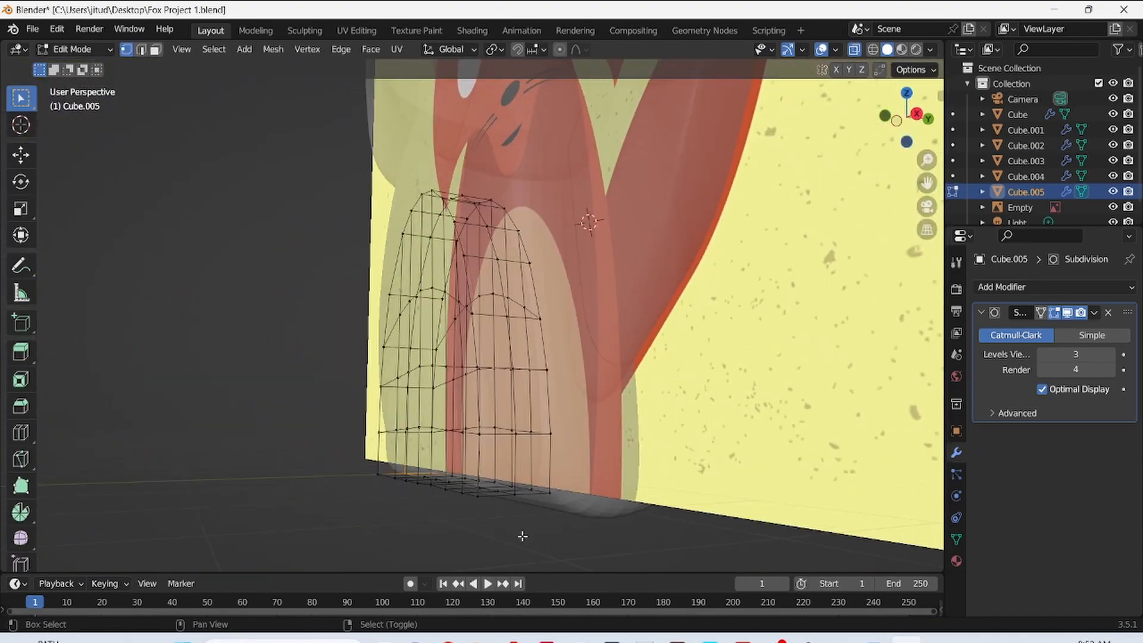
{"action": "middle_click_drag", "start_coordinate": [498, 483], "coordinate": [497, 399]}
{"action": "left_click", "coordinate": [513, 366], "text": "shift"}
{"action": "key", "text": "g"}
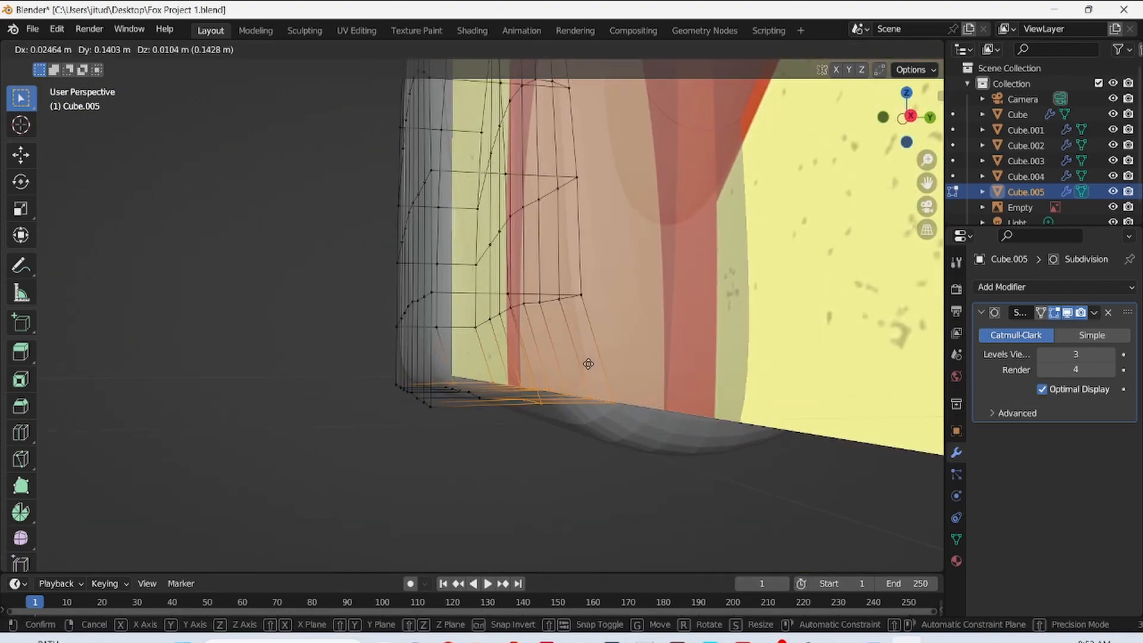
{"action": "left_click", "coordinate": [586, 362]}
- Adjust the same rear bottom vertices from the opposite side and turn off X-ray display in the front view
{"action": "middle_click_drag", "start_coordinate": [540, 322], "coordinate": [666, 352]}
{"action": "key", "text": "g"}
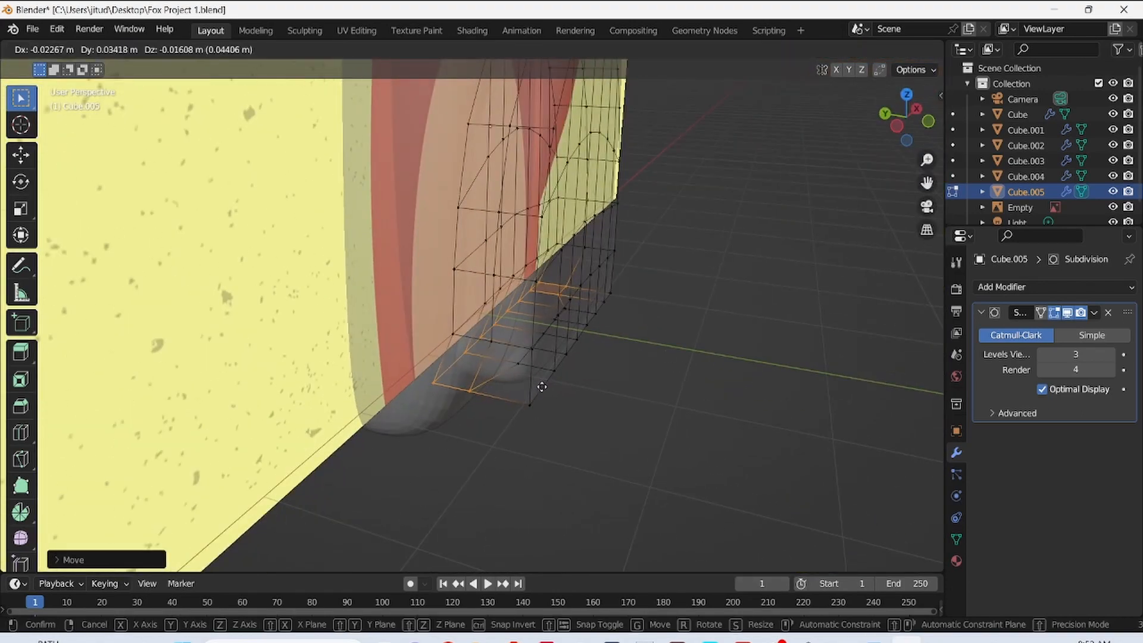
{"action": "left_click", "coordinate": [533, 391]}
{"action": "key", "text": "KP_1"}
{"action": "left_click", "coordinate": [854, 53]}
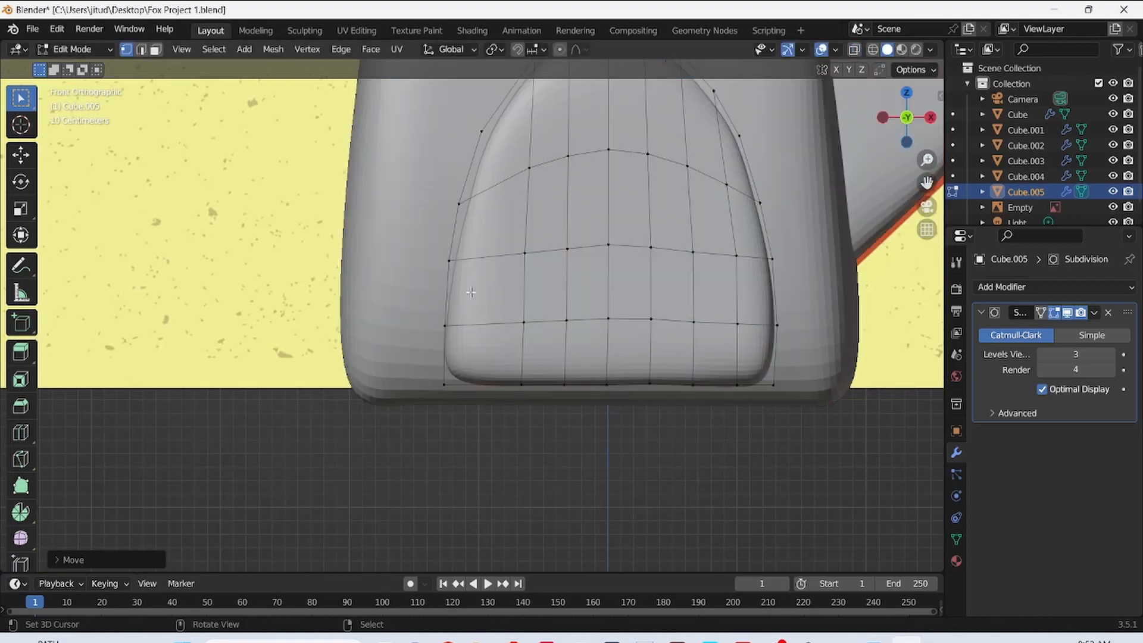
- Leave mesh editing of the belly piece, check its fit against the body and save the file
{"action": "middle_click_drag", "start_coordinate": [468, 290], "coordinate": [462, 305]}
{"action": "scroll", "coordinate": [465, 304], "scroll_direction": "down", "scroll_amount": 3}
{"action": "key", "text": "ctrl+s"}
{"action": "key", "text": "Tab"}
{"action": "scroll", "coordinate": [534, 302], "scroll_direction": "down", "scroll_amount": 3}
{"action": "middle_click_drag", "start_coordinate": [536, 302], "coordinate": [499, 324]}
{"action": "scroll", "coordinate": [467, 302], "scroll_direction": "up", "scroll_amount": 3}
{"action": "key", "text": "ctrl+s"}
- Turn on X-ray display in the front view and frame the fox's head
{"action": "scroll", "coordinate": [470, 313], "scroll_direction": "down", "scroll_amount": 5}
{"action": "scroll", "coordinate": [499, 323], "scroll_direction": "down", "scroll_amount": 3}
{"action": "key", "text": "KP_1"}
{"action": "left_click", "coordinate": [853, 54]}
{"action": "left_click_drag", "start_coordinate": [928, 160], "coordinate": [927, 127]}
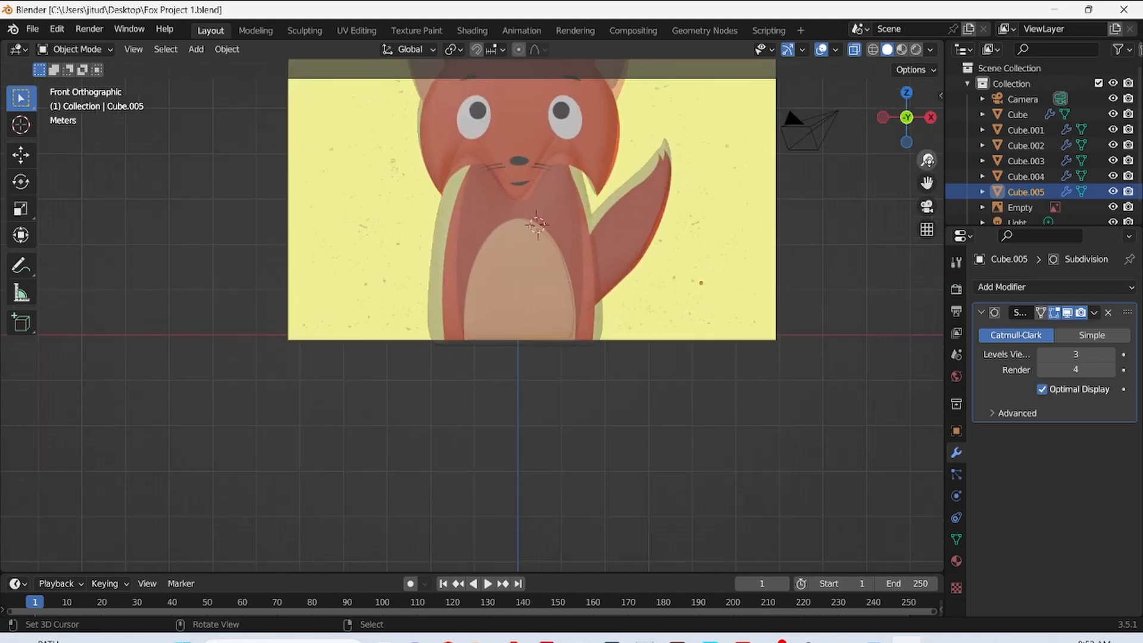
{"action": "left_click", "coordinate": [893, 250]}
{"action": "left_click_drag", "start_coordinate": [927, 183], "coordinate": [902, 306]}
{"action": "left_click_drag", "start_coordinate": [927, 159], "coordinate": [927, 141]}
{"action": "left_click_drag", "start_coordinate": [927, 183], "coordinate": [943, 318]}
- Add a UV sphere, scale it down to eye size and place it over the reference's left-hand eye
{"action": "key", "text": "shift+a"}
{"action": "mouse_move", "coordinate": [454, 324]}
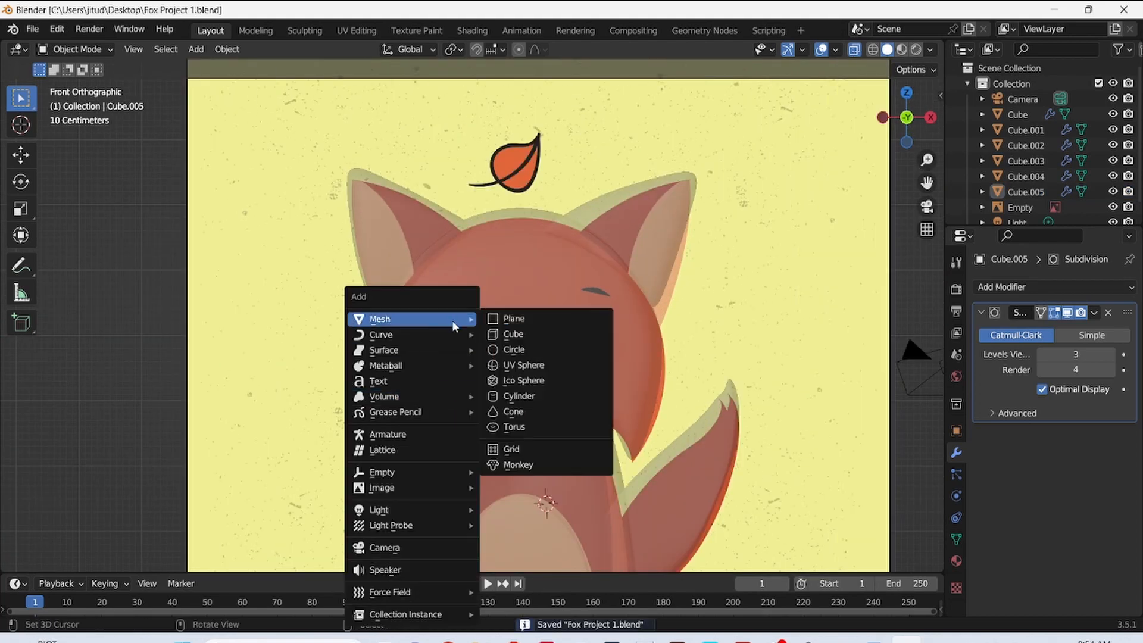
{"action": "left_click", "coordinate": [525, 365]}
{"action": "key", "text": "g"}
{"action": "left_click", "coordinate": [462, 226]}
{"action": "key", "text": "s"}
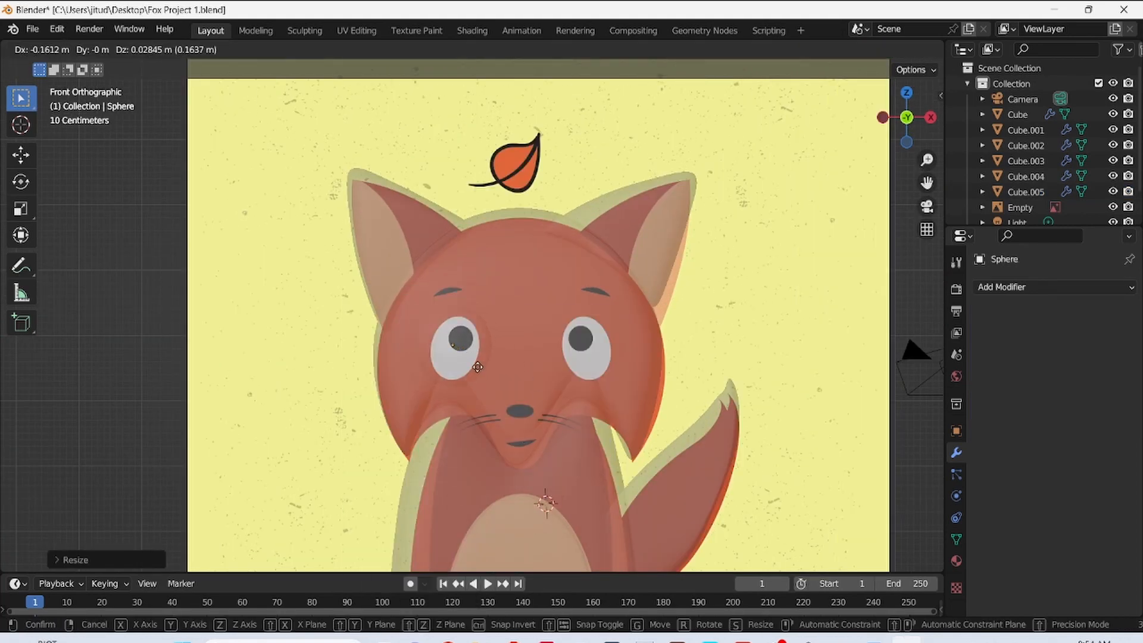
{"action": "left_click", "coordinate": [471, 362]}
- In the right side view, flatten the eye sphere along Y and move it to the front surface of the head
{"action": "middle_click_drag", "start_coordinate": [473, 364], "coordinate": [462, 304]}
{"action": "key", "text": "KP_3"}
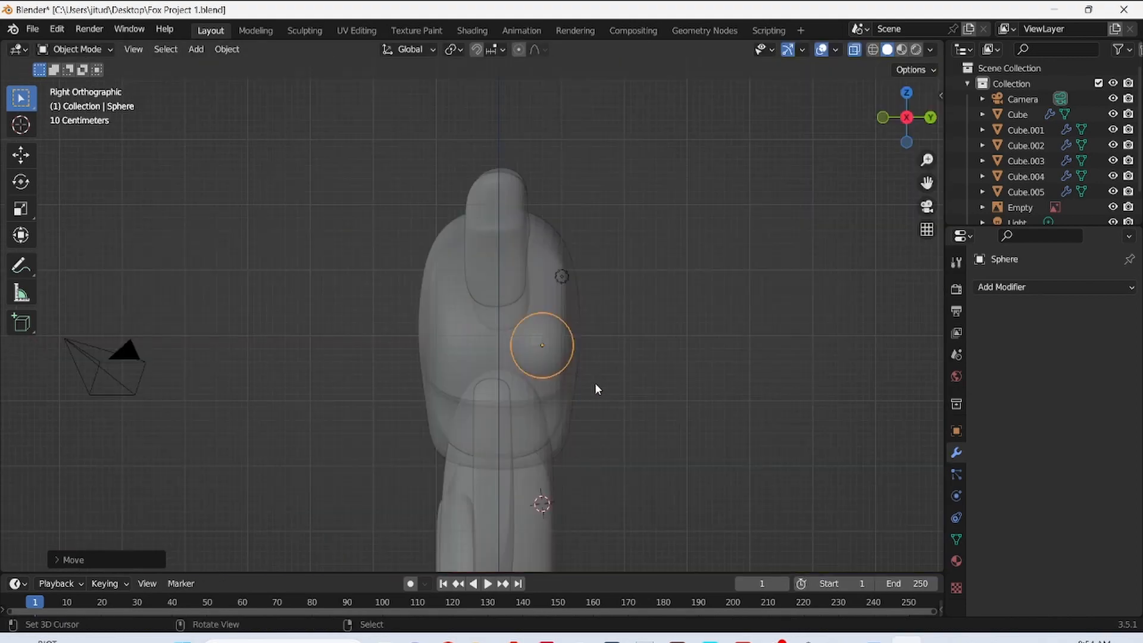
{"action": "key", "text": "g"}
{"action": "key", "text": "s"}
{"action": "key", "text": "y"}
{"action": "left_click", "coordinate": [452, 376]}
{"action": "key", "text": "g"}
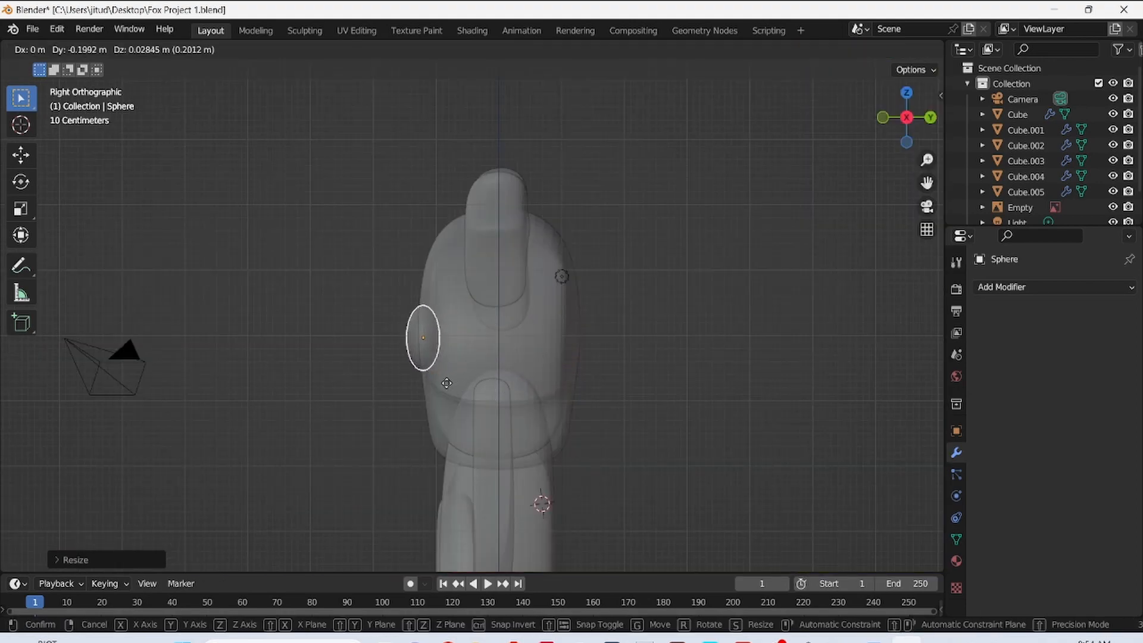
{"action": "left_click", "coordinate": [450, 384]}
- In the front view, move the eye sphere along Z to line up with the reference eye
{"action": "middle_click_drag", "start_coordinate": [451, 384], "coordinate": [448, 387]}
{"action": "key", "text": "KP_1"}
{"action": "key", "text": "g"}
{"action": "key", "text": "z"}
{"action": "left_click", "coordinate": [472, 369]}
- In mesh editing, rotate the eye sphere 90° about X and stretch it vertically to the reference eye's height
{"action": "scroll", "coordinate": [596, 319], "scroll_direction": "up", "scroll_amount": 2}
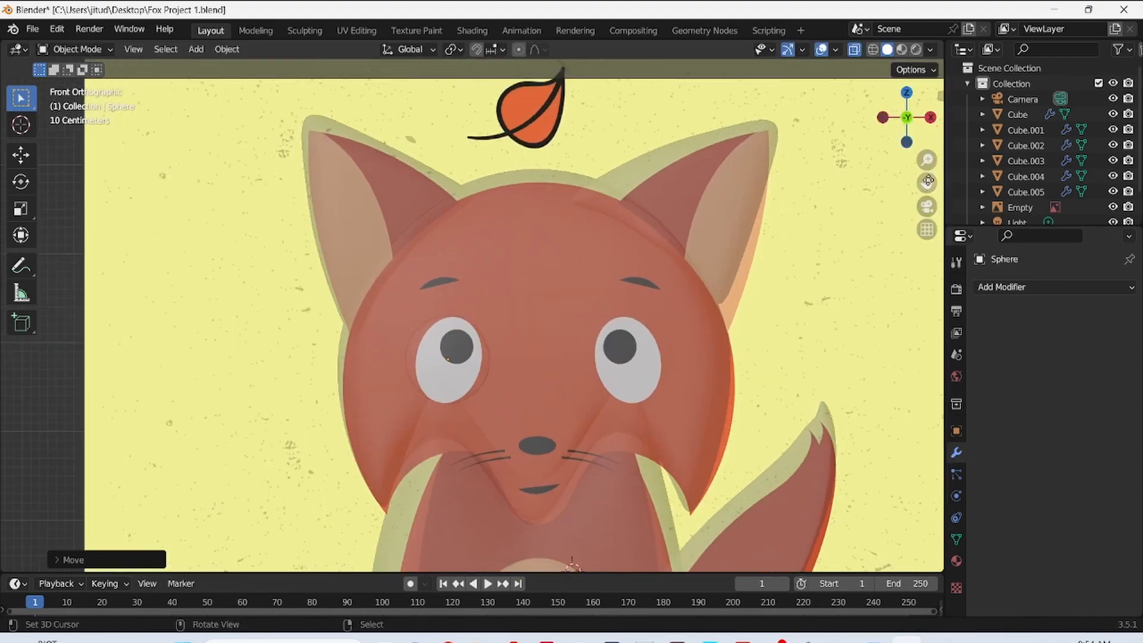
{"action": "key", "text": "Tab"}
{"action": "key", "text": "r"}
{"action": "key", "text": "x"}
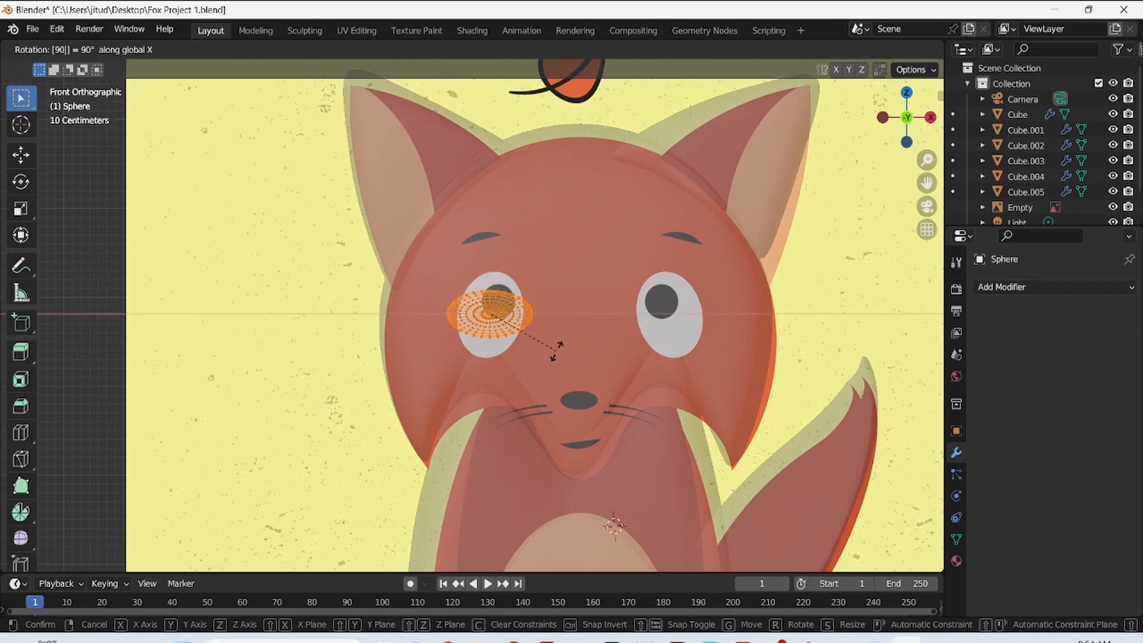
{"action": "left_click", "coordinate": [555, 350]}
{"action": "key", "text": "s"}
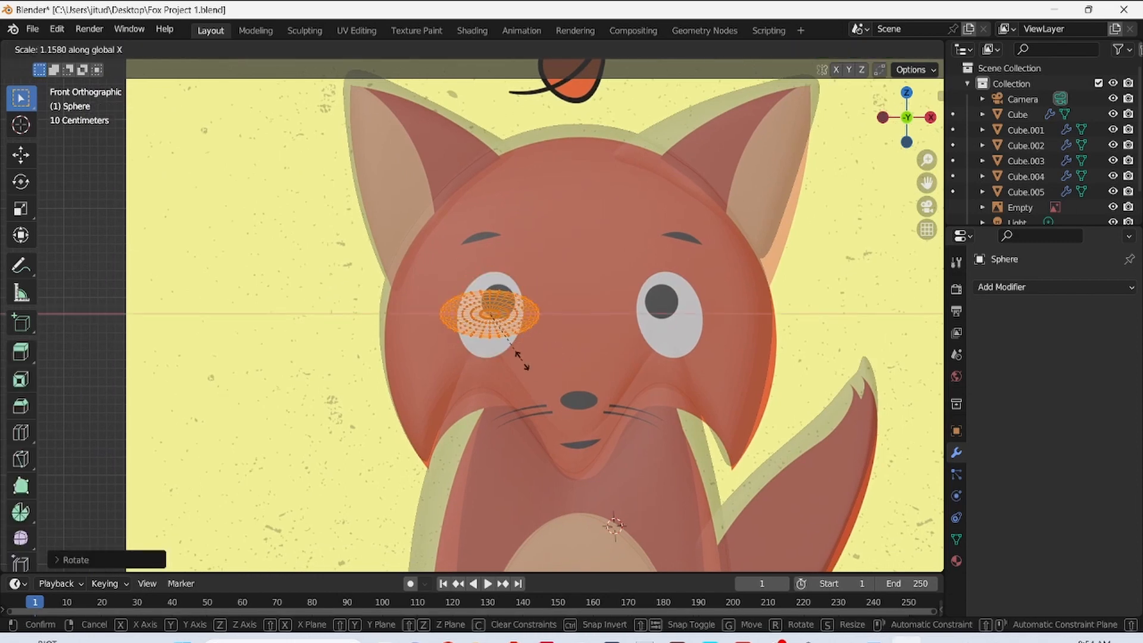
{"action": "left_click", "coordinate": [499, 411]}
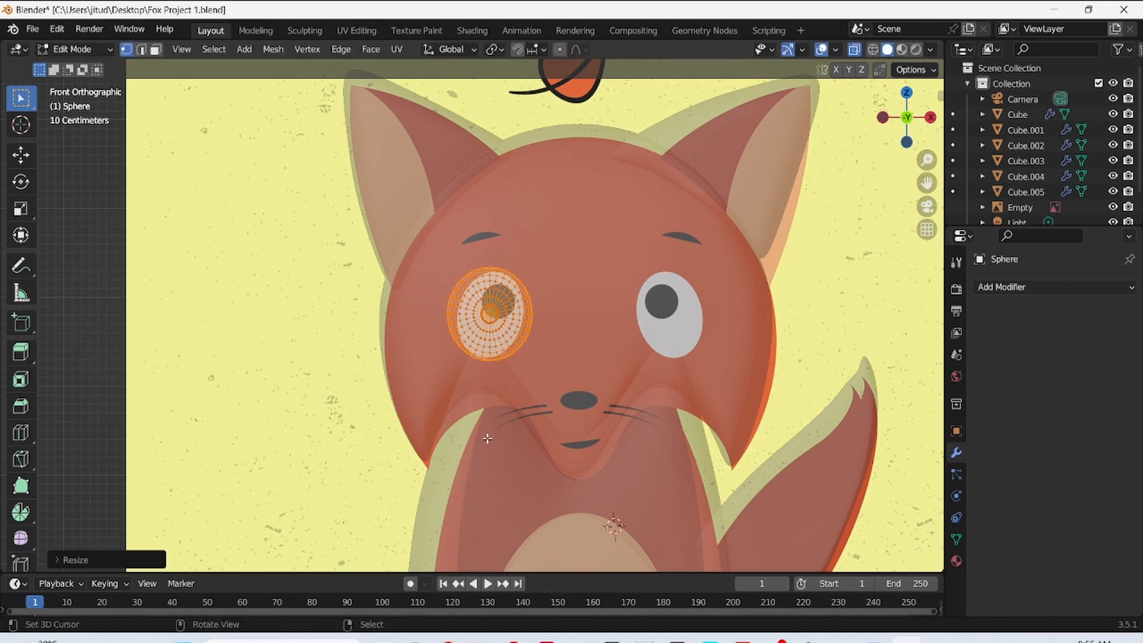
- Narrow the eye sphere along X, tilt it slightly and scale it down to match the reference eye's oval
{"action": "key", "text": "s"}
{"action": "key", "text": "x"}
{"action": "left_click", "coordinate": [466, 407]}
{"action": "key", "text": "r"}
{"action": "left_click", "coordinate": [483, 381]}
{"action": "key", "text": "s"}
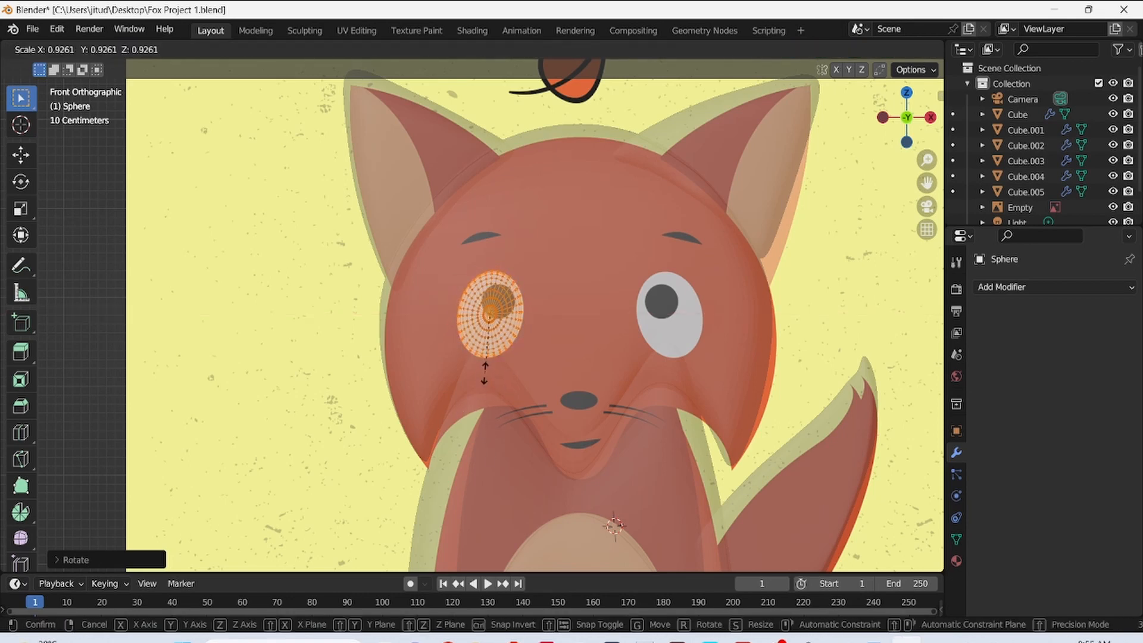
{"action": "left_click", "coordinate": [484, 376]}
- Save the file, turn off X-ray display, leave mesh editing and add a Subdivision Surface modifier to the eye
{"action": "key", "text": "ctrl+s"}
{"action": "middle_click_drag", "start_coordinate": [483, 377], "coordinate": [518, 324], "text": "shift"}
{"action": "left_click", "coordinate": [855, 50]}
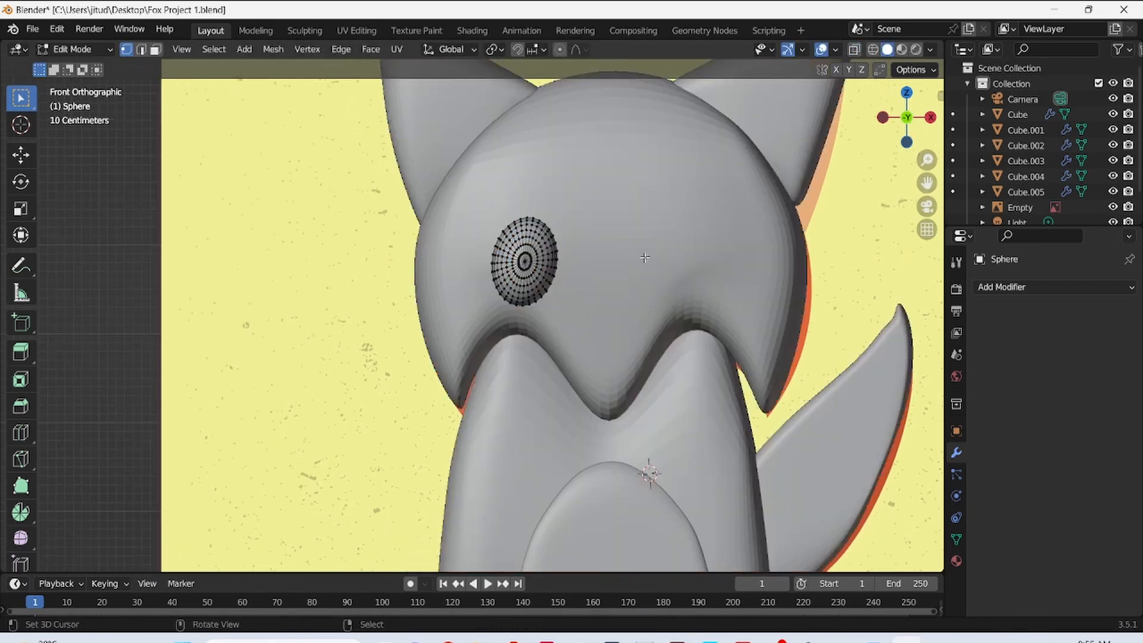
{"action": "key", "text": "Tab"}
{"action": "left_click", "coordinate": [1047, 287]}
{"action": "left_click", "coordinate": [882, 566]}
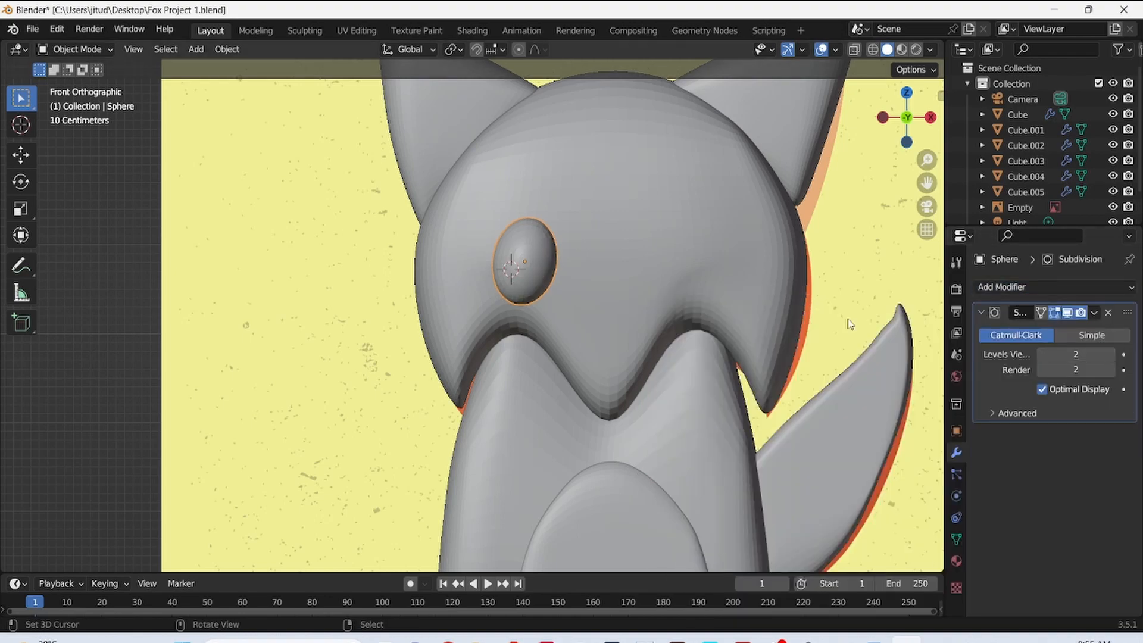
- In the right side view, flatten the eye sphere along Y into a thin oval
{"action": "scroll", "coordinate": [571, 291], "scroll_direction": "up", "scroll_amount": 3}
{"action": "middle_click_drag", "start_coordinate": [506, 274], "coordinate": [551, 291]}
{"action": "key", "text": "KP_3"}
{"action": "key", "text": "s"}
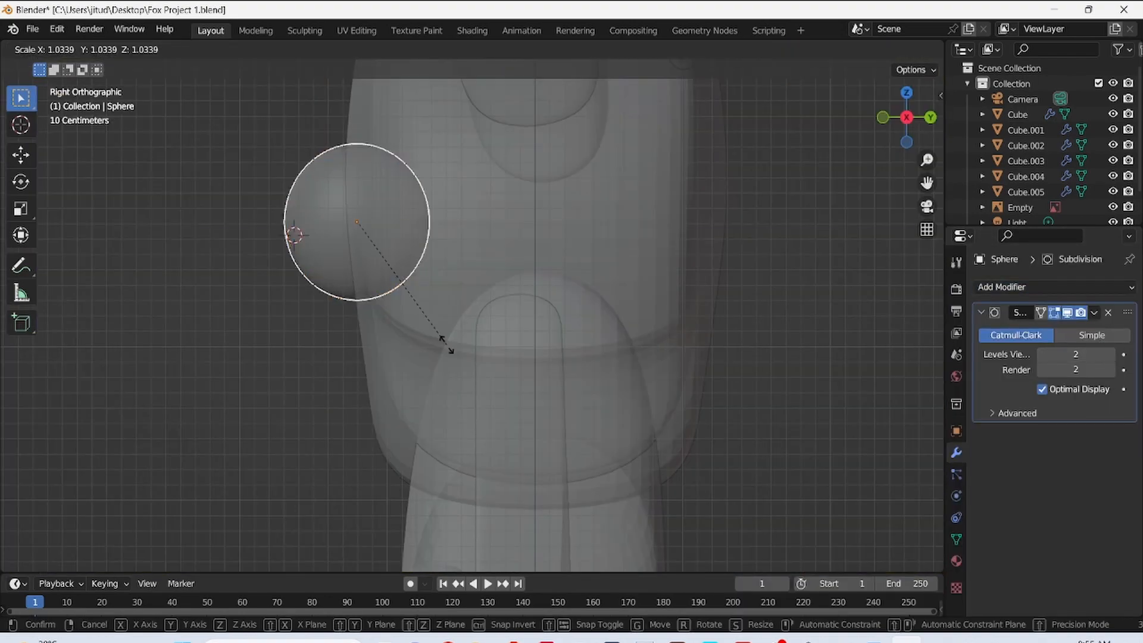
{"action": "key", "text": "y"}
{"action": "left_click", "coordinate": [369, 288]}
{"action": "key", "text": "s"}
{"action": "key", "text": "y"}
{"action": "left_click", "coordinate": [351, 275]}
- Nudge the flattened eye at the front of the head, turn off X-ray display and save the file
{"action": "key", "text": "g"}
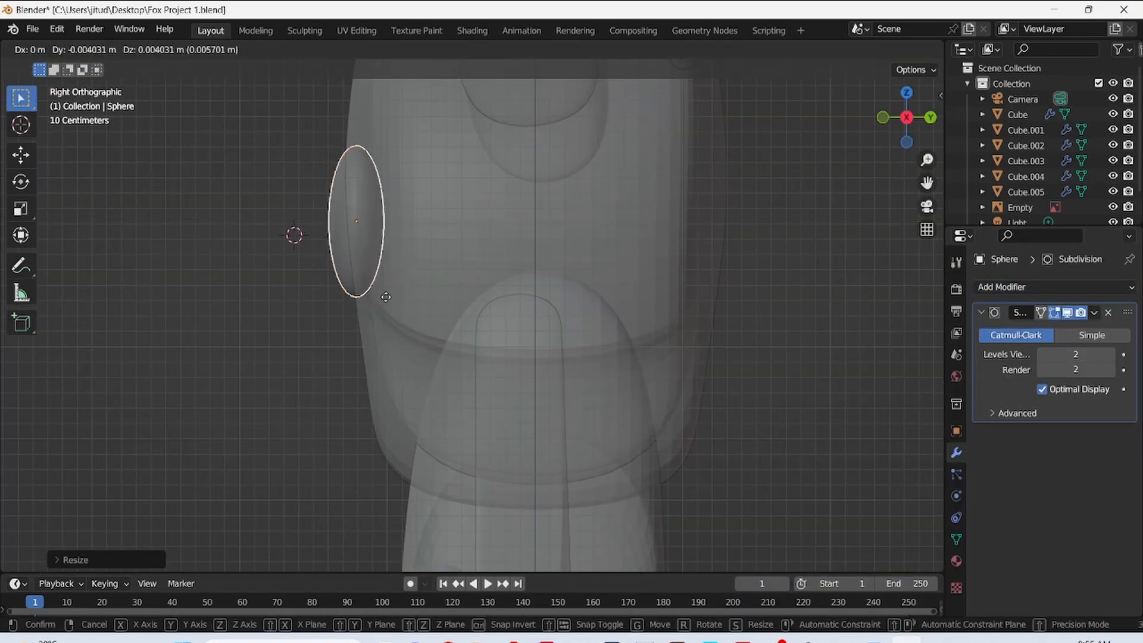
{"action": "right_click", "coordinate": [383, 294]}
{"action": "key", "text": "KP_1"}
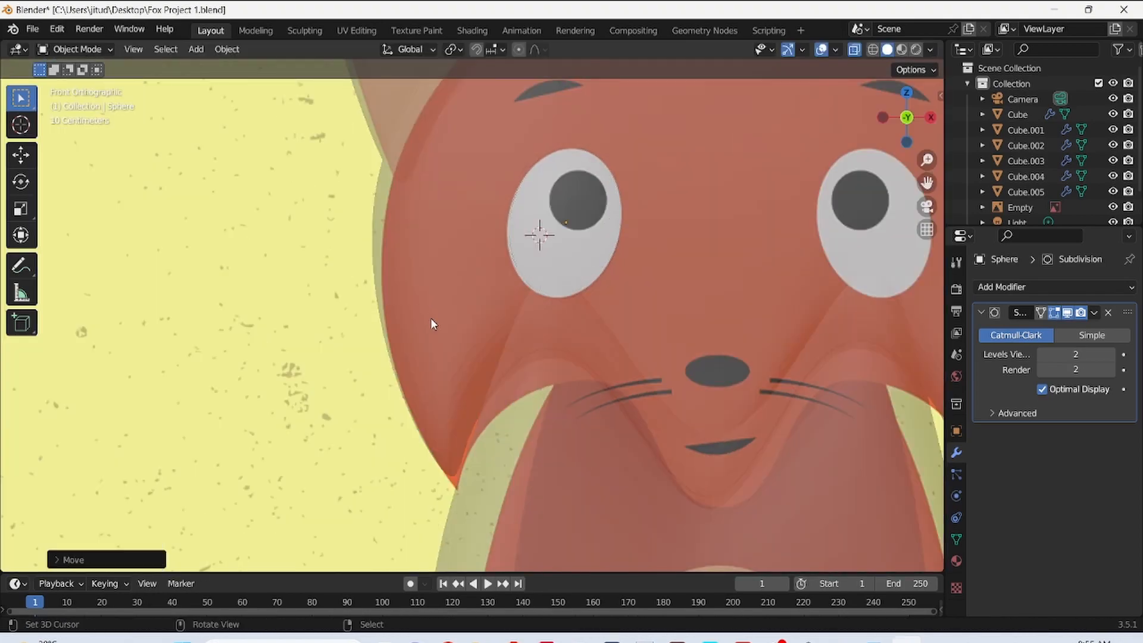
{"action": "key", "text": "alt+z"}
{"action": "key", "text": "ctrl+s"}
{"action": "scroll", "coordinate": [534, 345], "scroll_direction": "down", "scroll_amount": 3}
{"action": "middle_click_drag", "start_coordinate": [459, 351], "coordinate": [470, 315]}
{"action": "key", "text": "KP_1"}
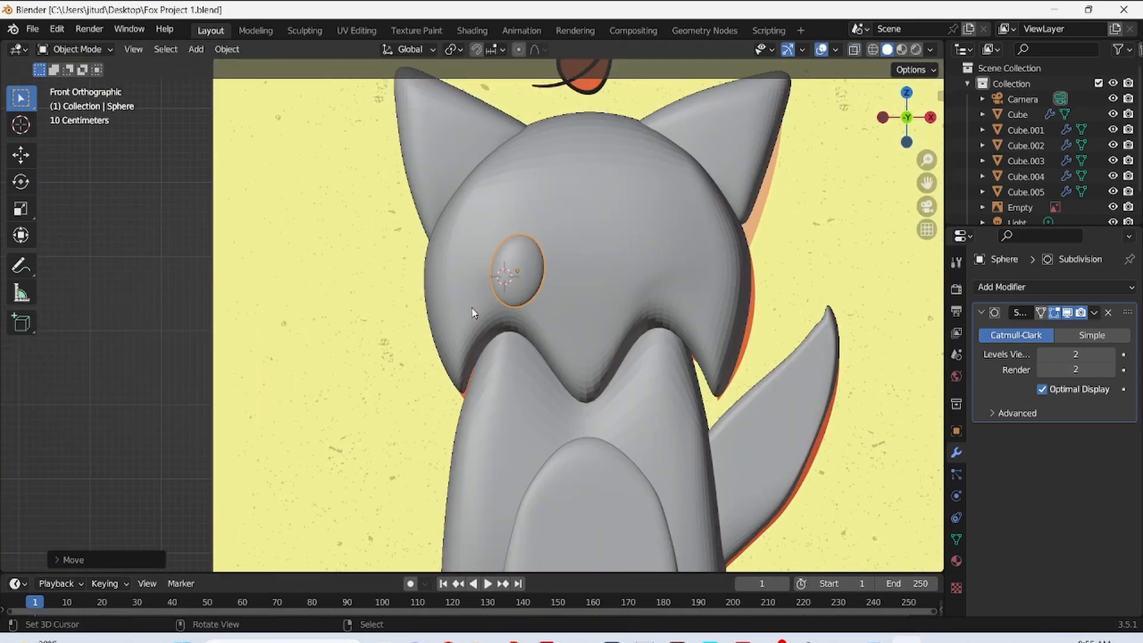
- Duplicate the eye onto the other reference eye and rotate the copy to match that eye's mirrored tilt
{"action": "key", "text": "shift+d"}
{"action": "left_click", "coordinate": [667, 283]}
{"action": "key", "text": "alt+z"}
{"action": "key", "text": "r"}
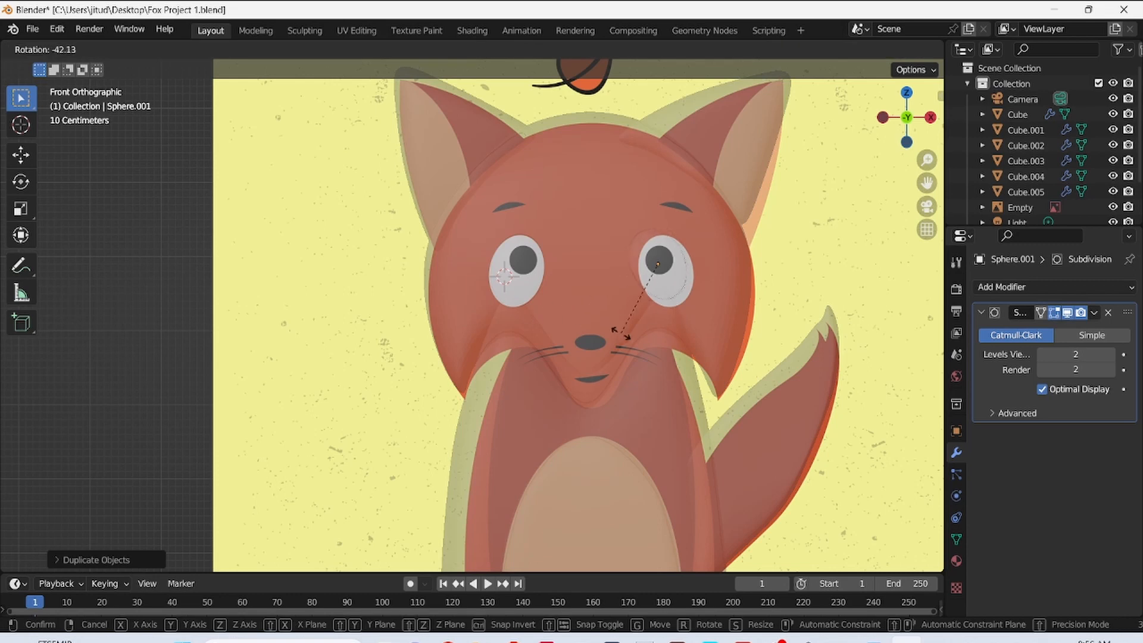
{"action": "left_click", "coordinate": [797, 121]}
{"action": "key", "text": "alt+z"}
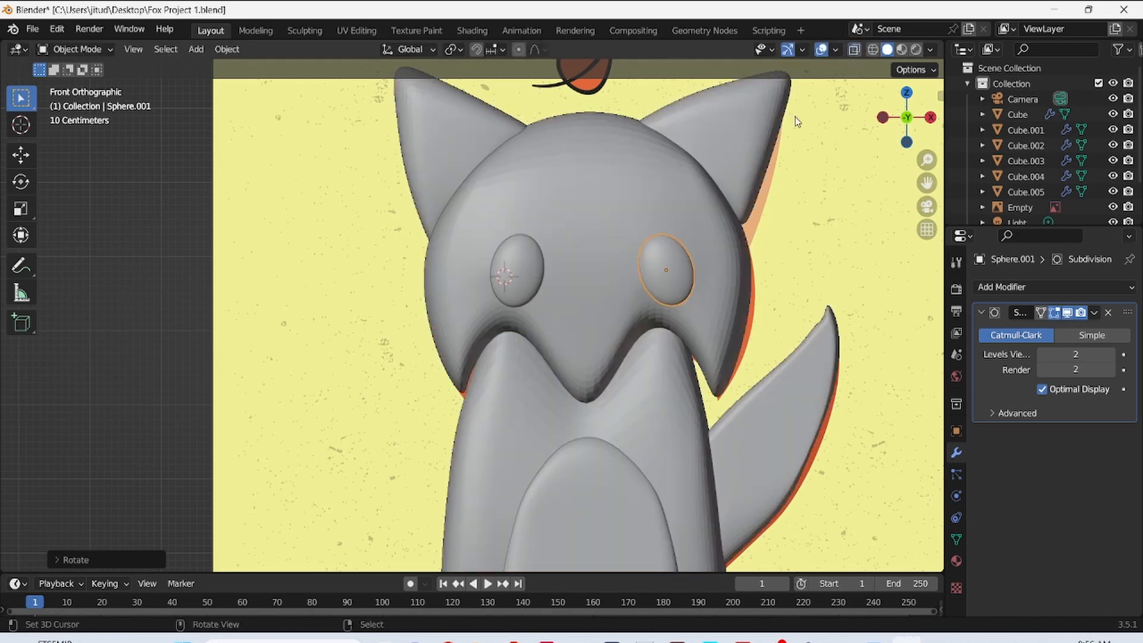
- Fine-tune the second eye's position against the reference, place the 3D cursor just below it and save the file
{"action": "left_click", "coordinate": [852, 53]}
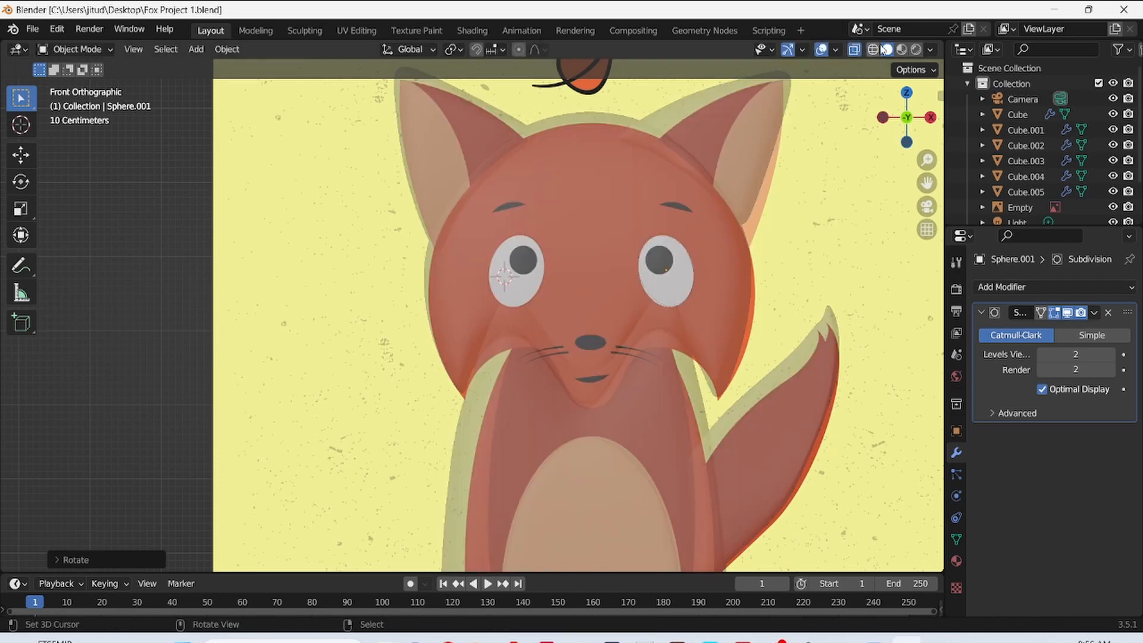
{"action": "key", "text": "alt+z"}
{"action": "right_click", "coordinate": [680, 311], "text": "shift"}
{"action": "key", "text": "ctrl+s"}
{"action": "left_click", "coordinate": [855, 50]}
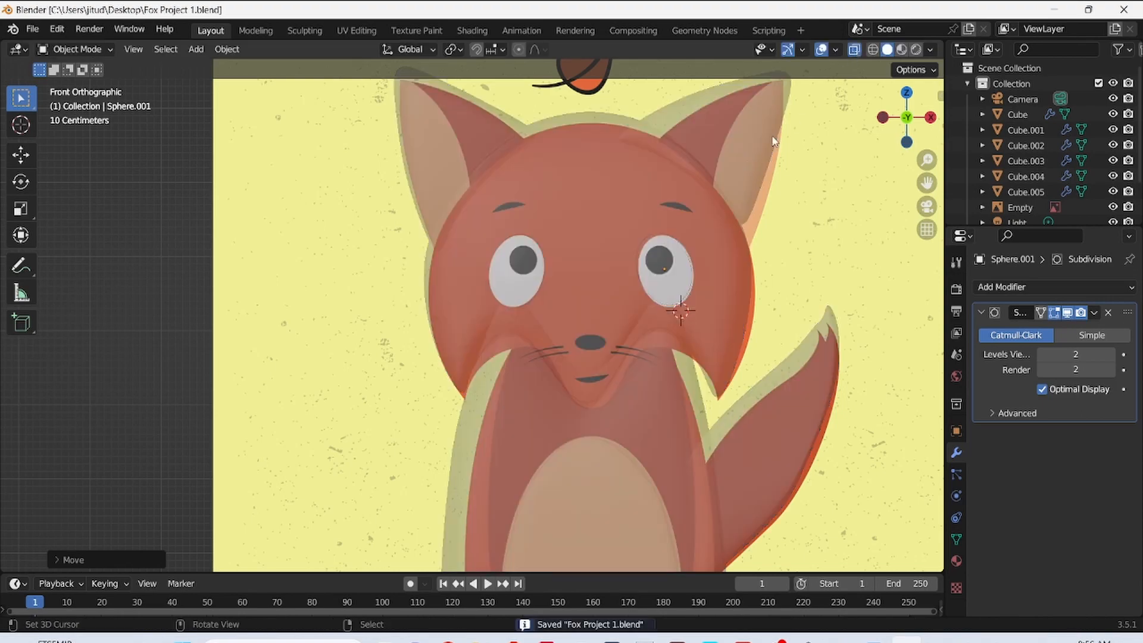
{"action": "key", "text": "alt+z"}
- Add a UV sphere for the pupil, scale it down and move it over the first eye
{"action": "key", "text": "shift+a"}
{"action": "mouse_move", "coordinate": [558, 298]}
{"action": "left_click", "coordinate": [631, 337]}
{"action": "key", "text": "s"}
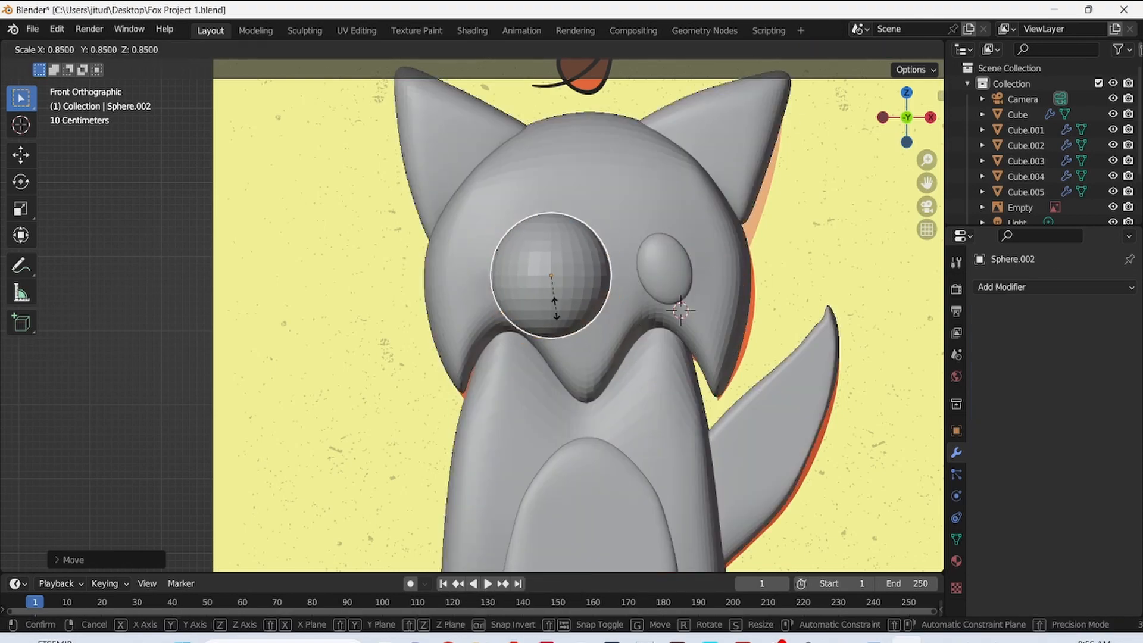
{"action": "left_click", "coordinate": [553, 287]}
{"action": "key", "text": "g"}
{"action": "left_click", "coordinate": [536, 280]}
- In the right side view, move the pupil sphere to the front of the eye and flatten it along Y
{"action": "key", "text": "KP_3"}
{"action": "key", "text": "g"}
{"action": "left_click", "coordinate": [621, 300]}
{"action": "left_click", "coordinate": [854, 53]}
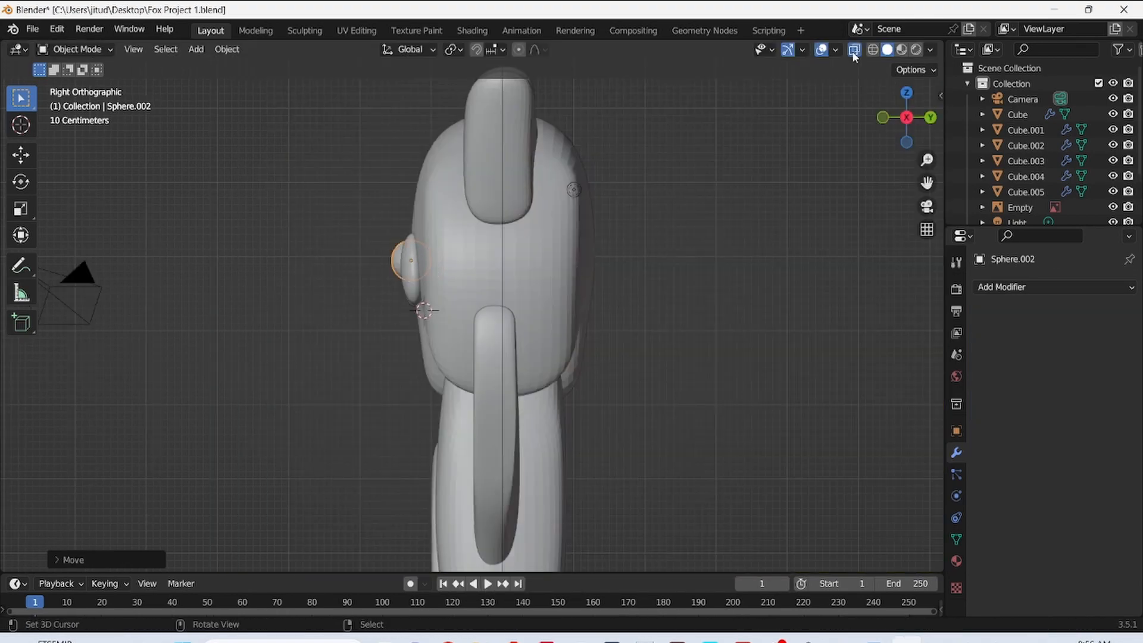
{"action": "left_click", "coordinate": [855, 53]}
{"action": "key", "text": "s"}
{"action": "key", "text": "y"}
{"action": "left_click", "coordinate": [464, 309]}
{"action": "key", "text": "g"}
{"action": "left_click", "coordinate": [459, 309]}
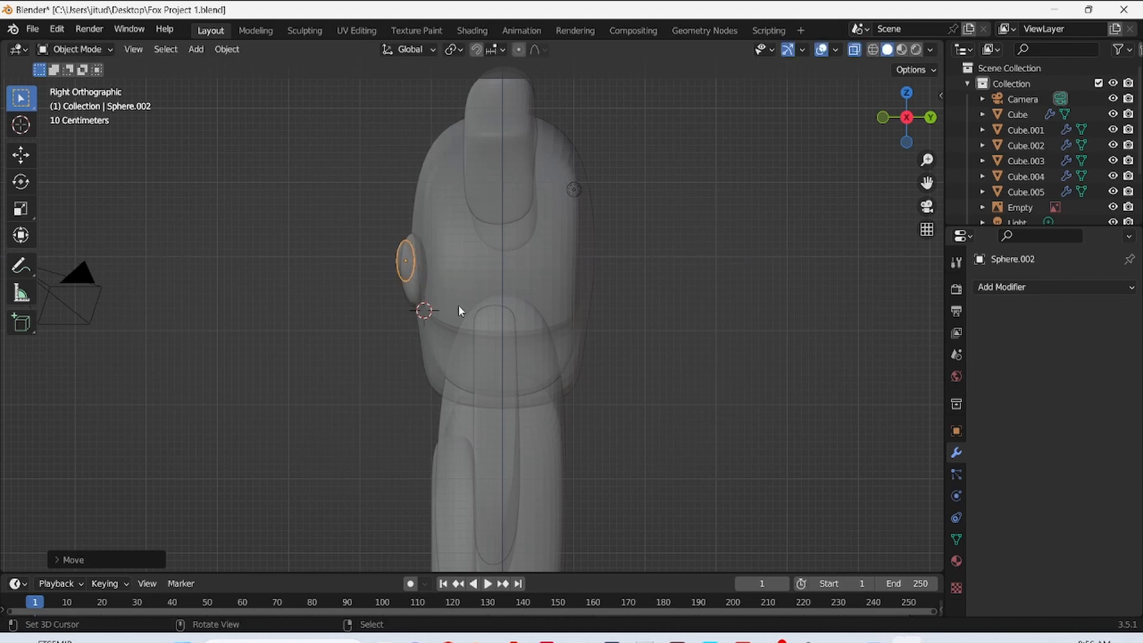
- In the front view, scale and move the pupil to fit the dark circle of the reference eye
{"action": "key", "text": "KP_1"}
{"action": "key", "text": "s"}
{"action": "left_click", "coordinate": [540, 286]}
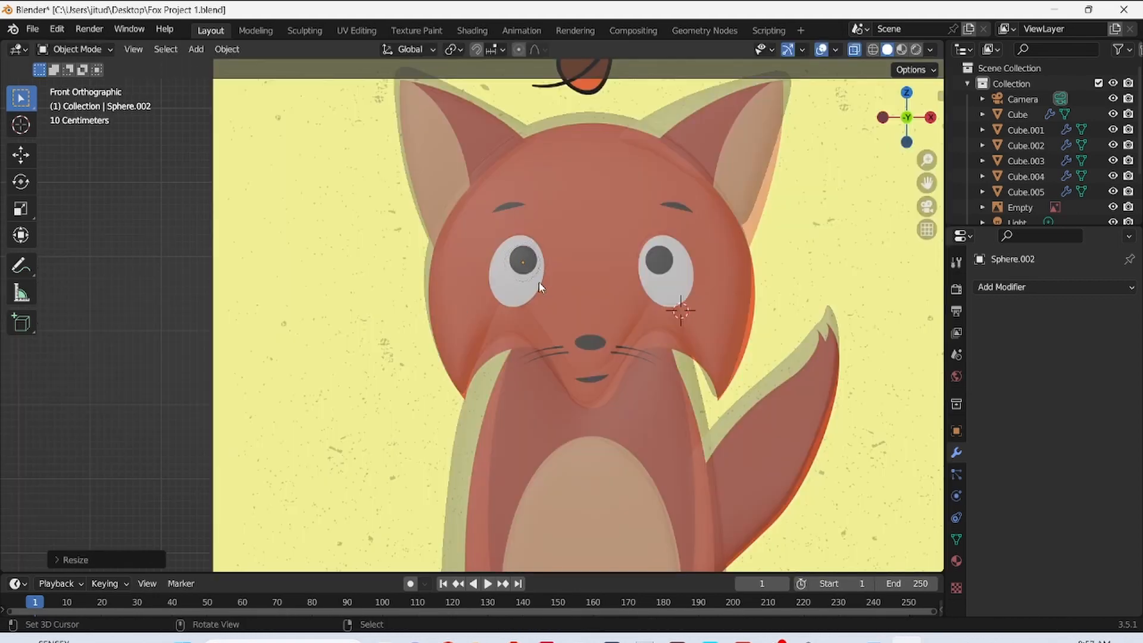
{"action": "key", "text": "g"}
{"action": "left_click", "coordinate": [539, 283]}
{"action": "key", "text": "s"}
{"action": "left_click", "coordinate": [536, 279]}
{"action": "key", "text": "g"}
{"action": "left_click", "coordinate": [536, 278]}
{"action": "key", "text": "alt+z"}
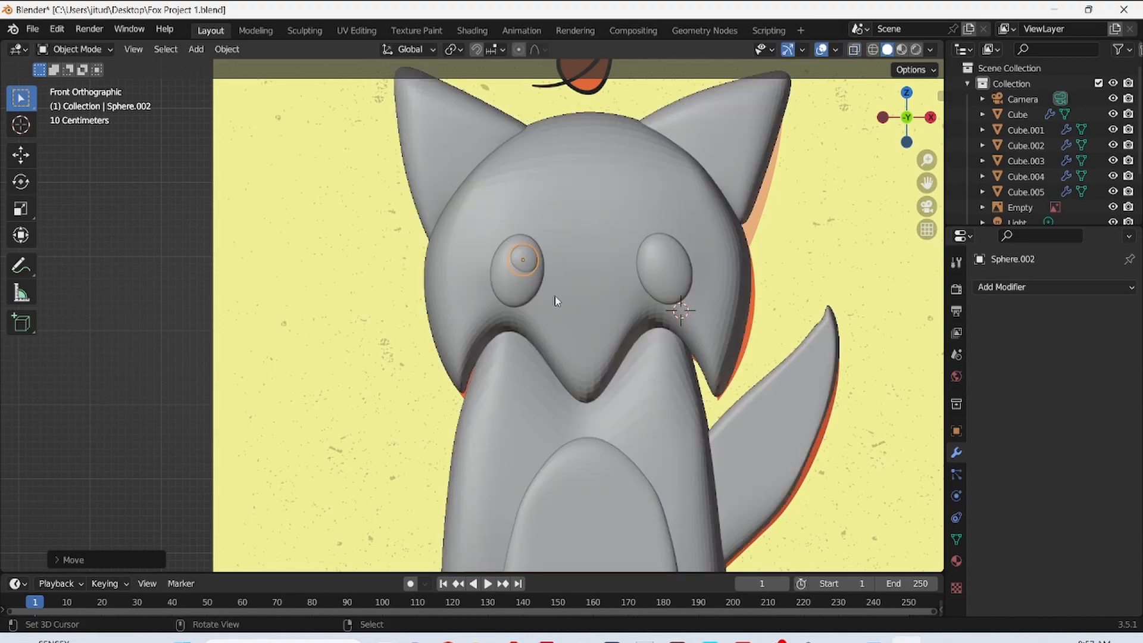
- Place the 3D cursor on the first pupil and keep the pupil sphere selected
{"action": "scroll", "coordinate": [108, 305], "scroll_direction": "down", "scroll_amount": 1}
{"action": "left_click_drag", "start_coordinate": [845, 351], "coordinate": [894, 395]}
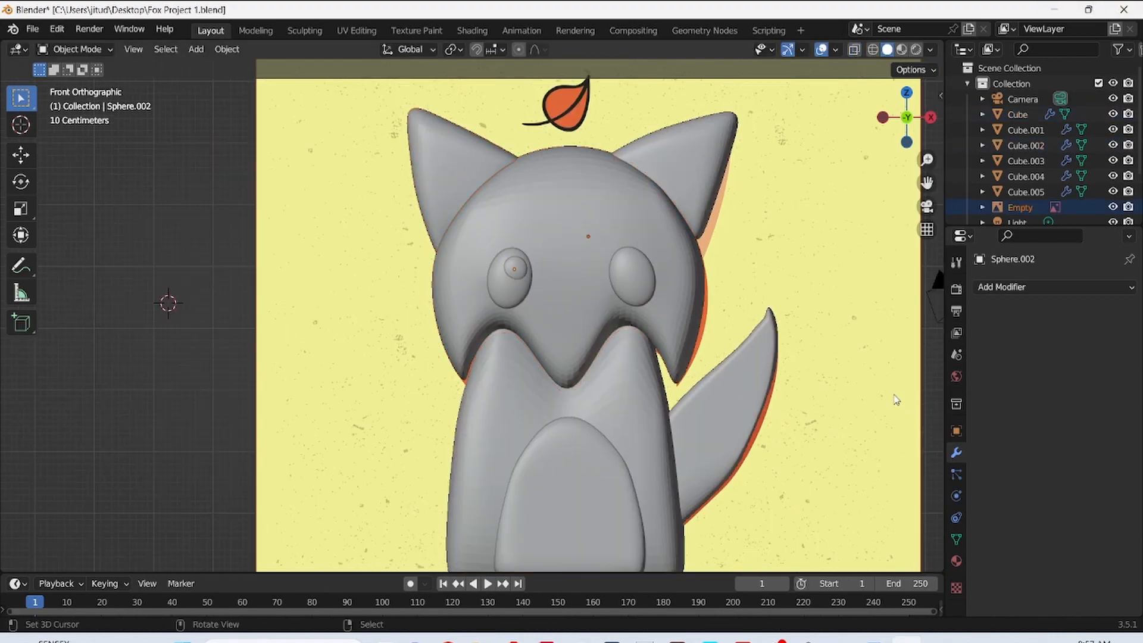
{"action": "scroll", "coordinate": [557, 233], "scroll_direction": "up", "scroll_amount": 3}
{"action": "left_click", "coordinate": [557, 234]}
{"action": "left_click_drag", "start_coordinate": [556, 233], "coordinate": [544, 221]}
{"action": "left_click_drag", "start_coordinate": [490, 284], "coordinate": [382, 415]}
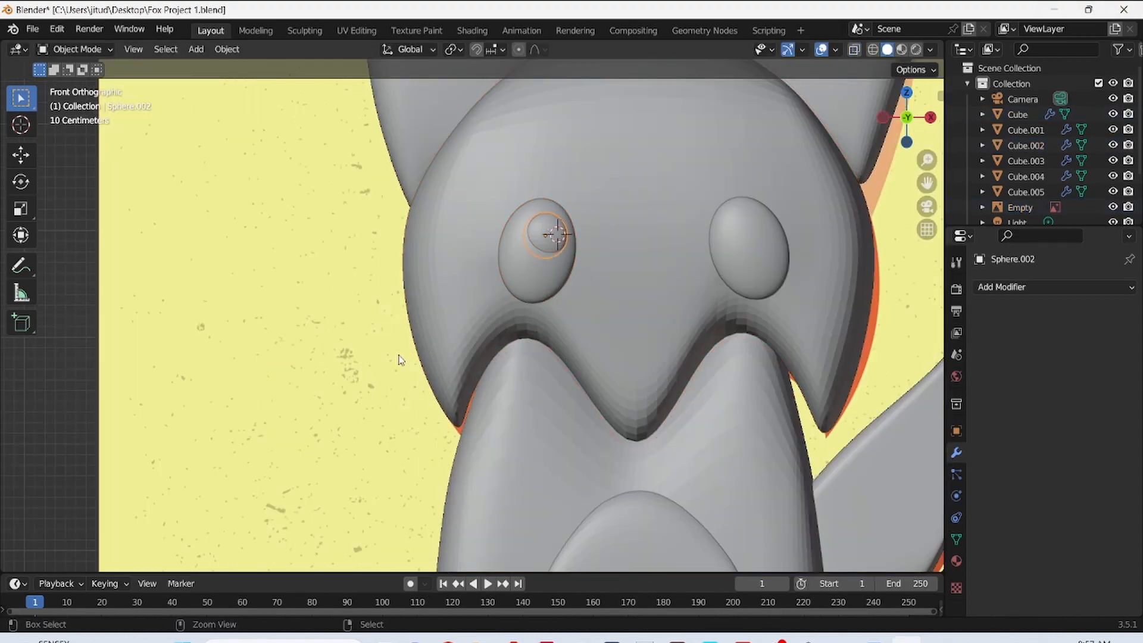
- In the top view with X-ray on, rotate the pupil slightly to follow the eye's surface
{"action": "scroll", "coordinate": [572, 273], "scroll_direction": "down", "scroll_amount": 3}
{"action": "middle_click_drag", "start_coordinate": [571, 273], "coordinate": [582, 228]}
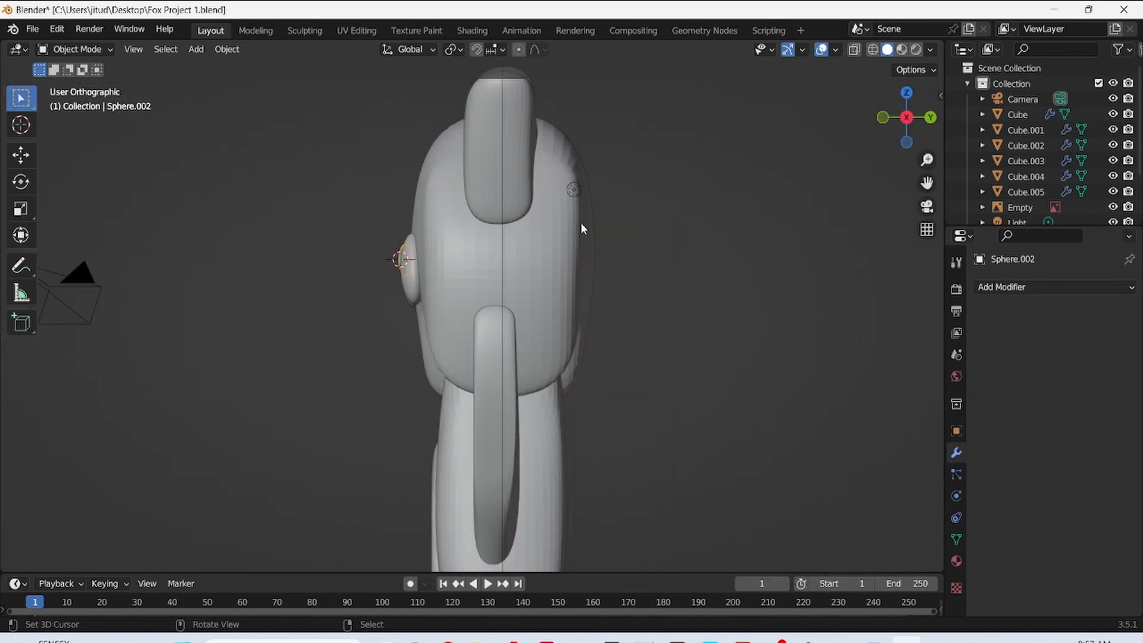
{"action": "key", "text": "KP_7"}
{"action": "key", "text": "alt+z"}
{"action": "key", "text": "r"}
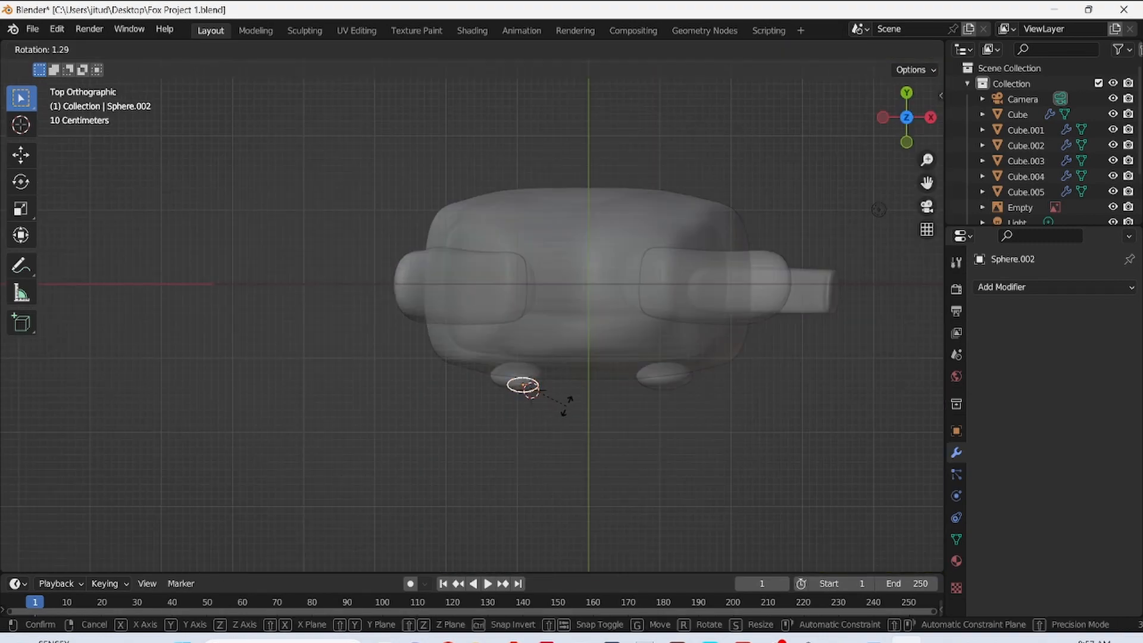
{"action": "left_click", "coordinate": [566, 407]}
- Back in the front view, move the pupil onto the reference pupil and turn off X-ray display
{"action": "key", "text": "KP_1"}
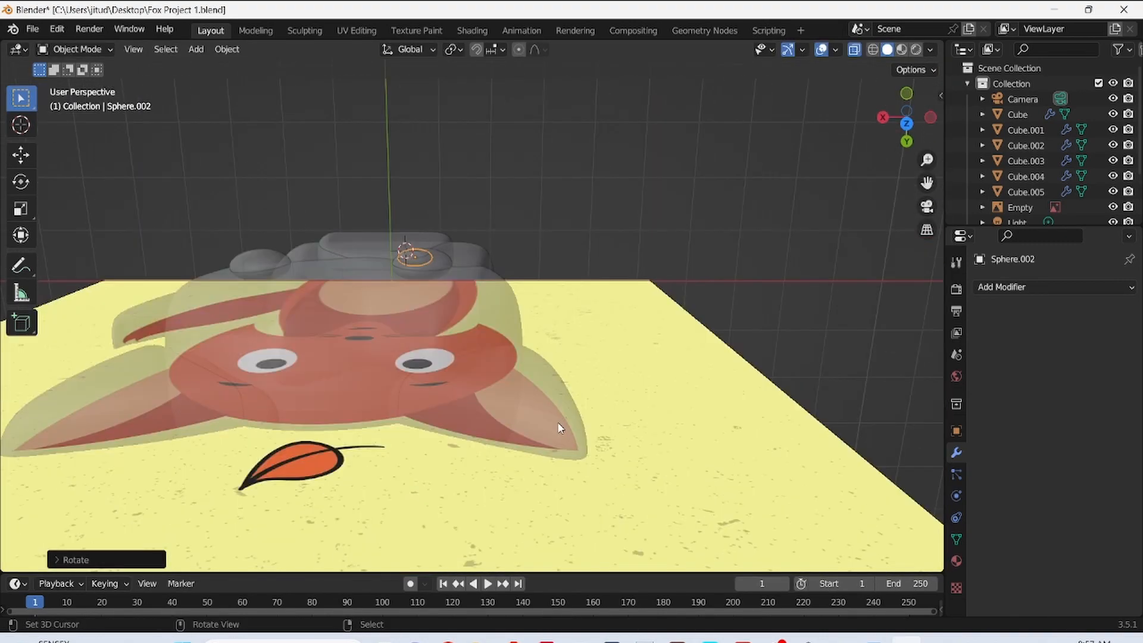
{"action": "key", "text": "g"}
{"action": "left_click", "coordinate": [570, 293]}
{"action": "key", "text": "alt+z"}
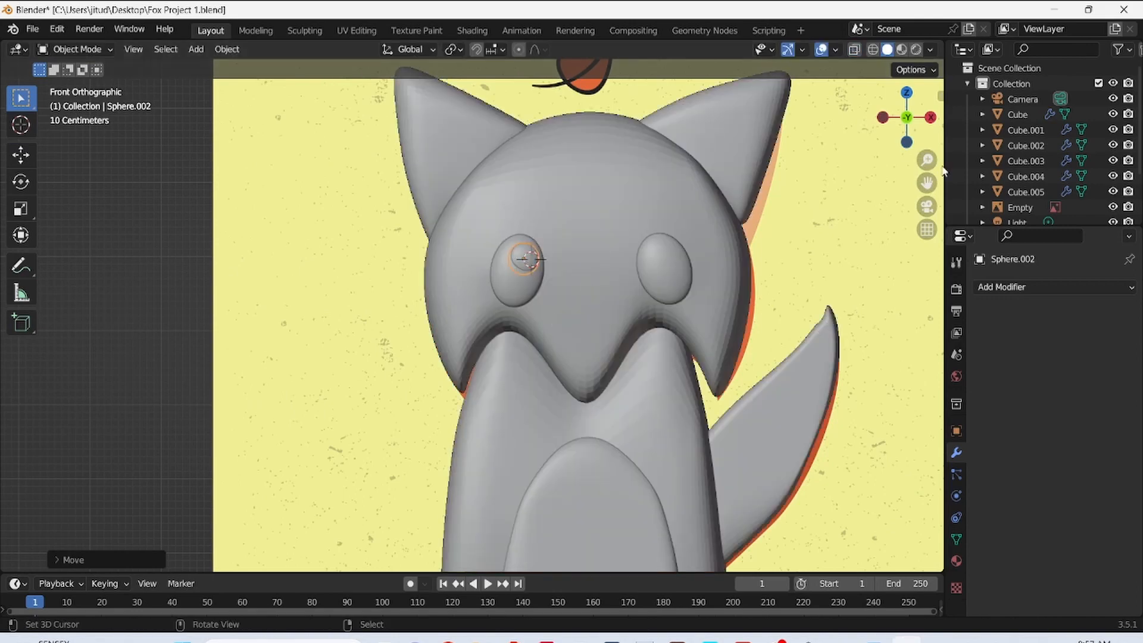
- Adjust the pupil's position and, in the right side view, rotate it to lie against the front of the eye
{"action": "scroll", "coordinate": [657, 320], "scroll_direction": "up", "scroll_amount": 4}
{"action": "key", "text": "g"}
{"action": "key", "text": "KP_3"}
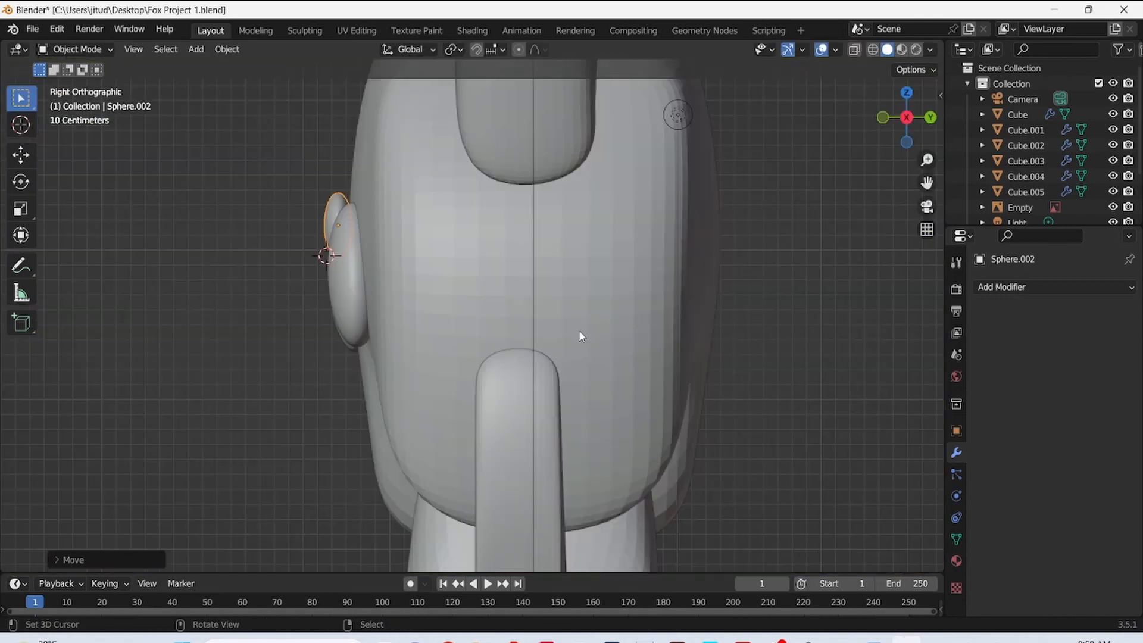
{"action": "key", "text": "r"}
{"action": "left_click", "coordinate": [553, 366]}
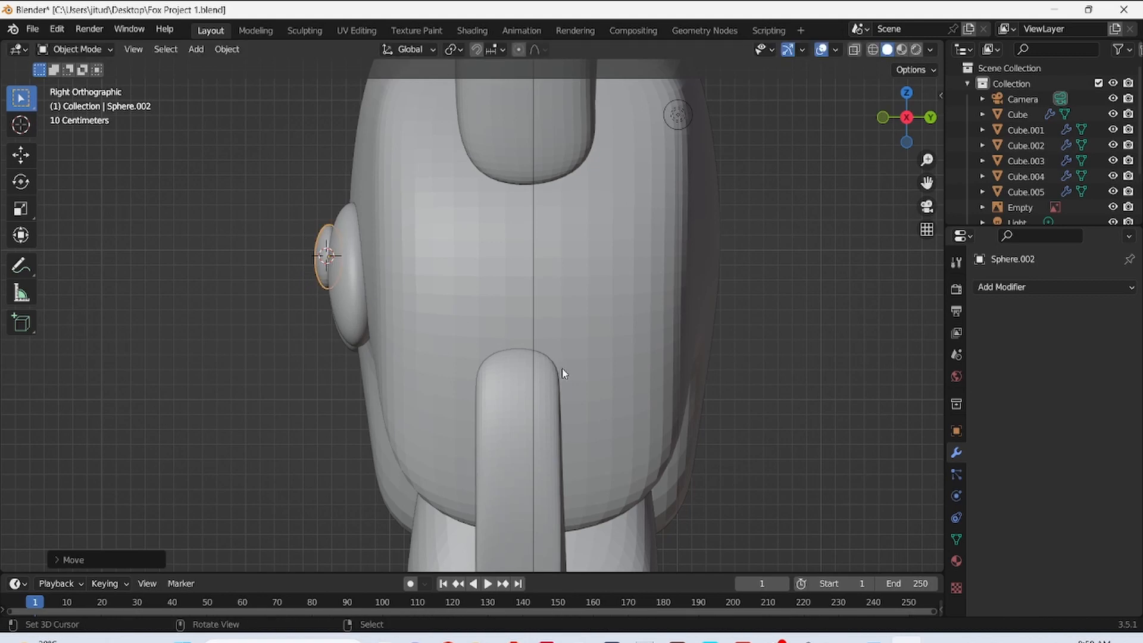
{"action": "key", "text": "r"}
{"action": "left_click", "coordinate": [563, 374]}
- In the front view, realign the pupil with the reference using X-ray display and save the file
{"action": "key", "text": "KP_1"}
{"action": "key", "text": "g"}
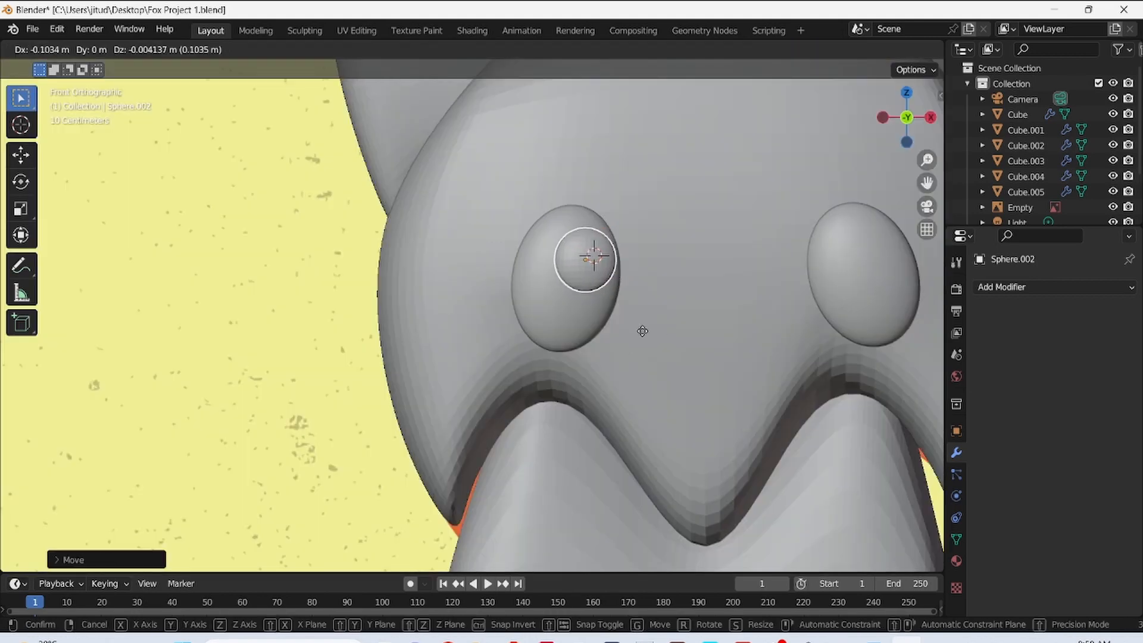
{"action": "left_click", "coordinate": [638, 329]}
{"action": "left_click", "coordinate": [851, 50]}
{"action": "key", "text": "g"}
{"action": "left_click", "coordinate": [660, 306]}
{"action": "key", "text": "alt+z"}
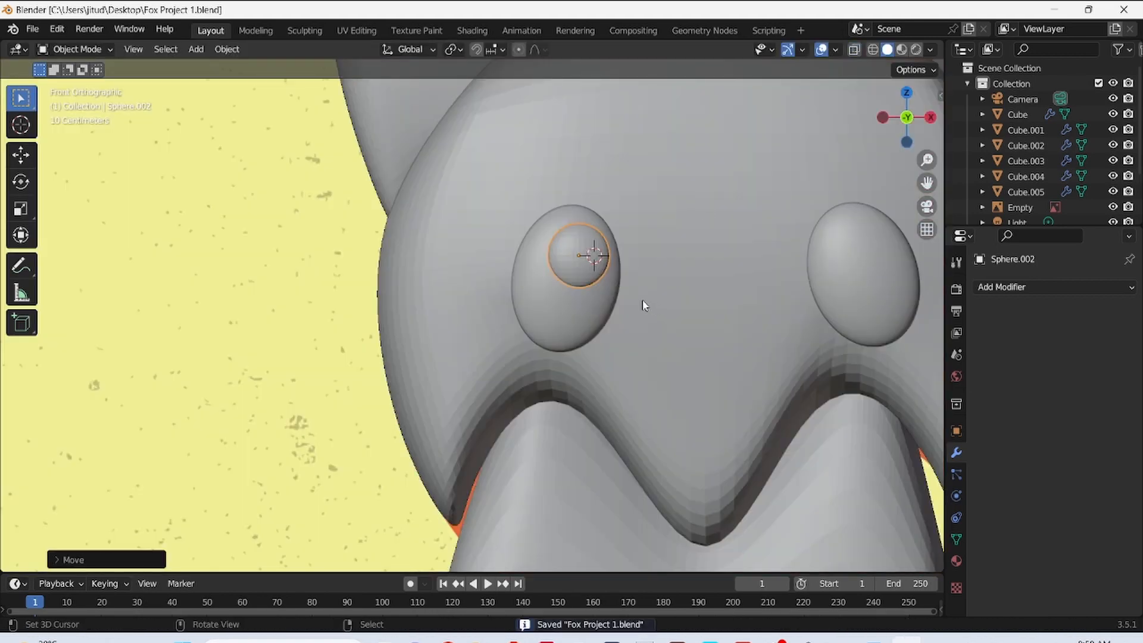
- Place a duplicate of the pupil on the second eye, aligned with the reference pupil
{"action": "left_click", "coordinate": [907, 303]}
{"action": "key", "text": "alt+z"}
{"action": "key", "text": "g"}
{"action": "left_click", "coordinate": [873, 275]}
{"action": "key", "text": "alt+z"}
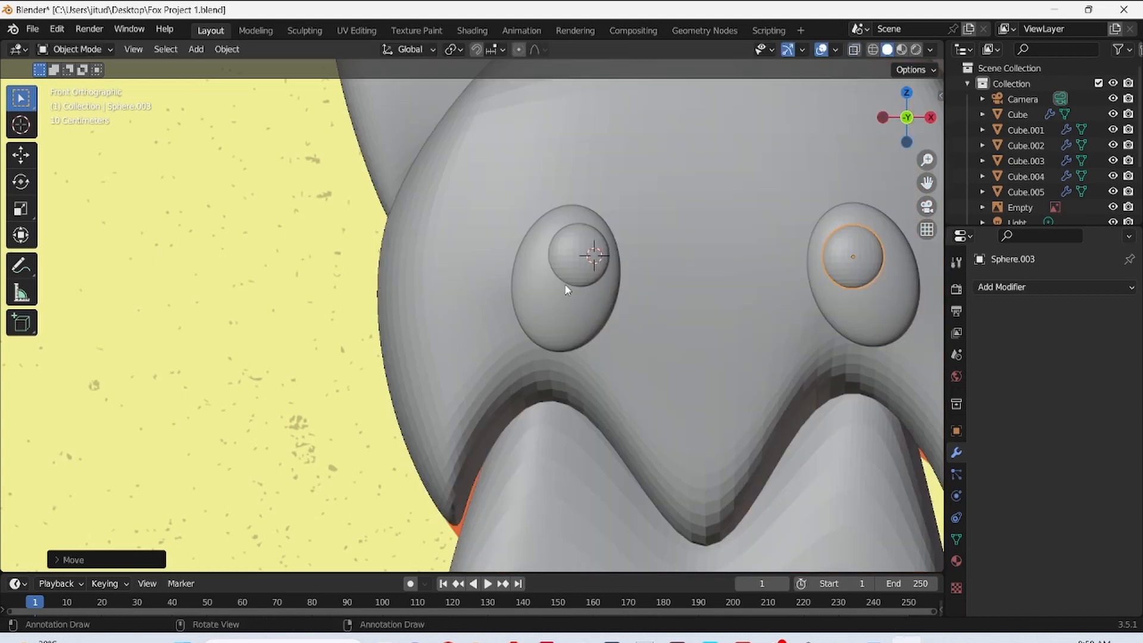
- Rotate the second pupil 90° about X, rescale it to a round front outline and align it with the reference
{"action": "type", "text": "rx90"}
{"action": "key", "text": "Return"}
{"action": "key", "text": "s"}
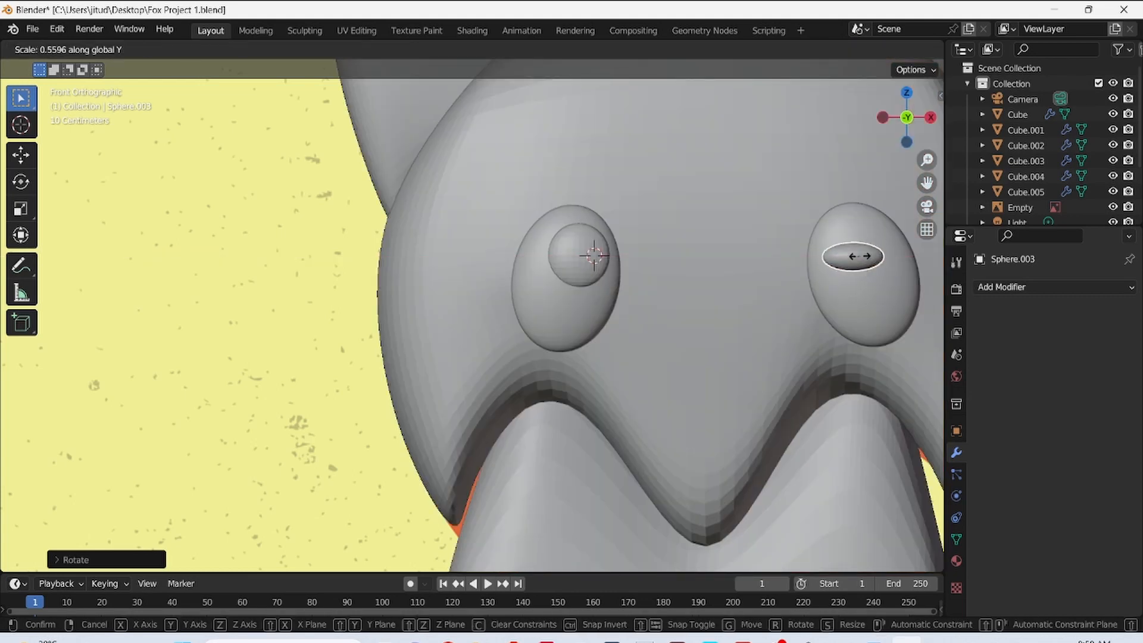
{"action": "left_click", "coordinate": [863, 285]}
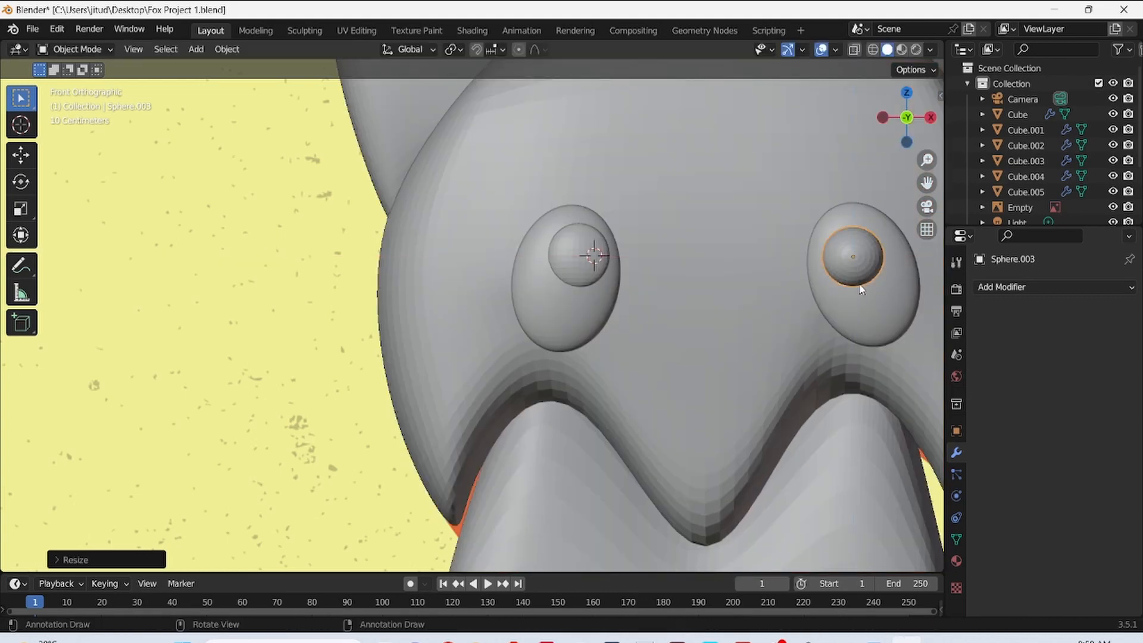
{"action": "key", "text": "alt+z"}
{"action": "key", "text": "g"}
{"action": "left_click", "coordinate": [874, 281]}
{"action": "key", "text": "alt+z"}
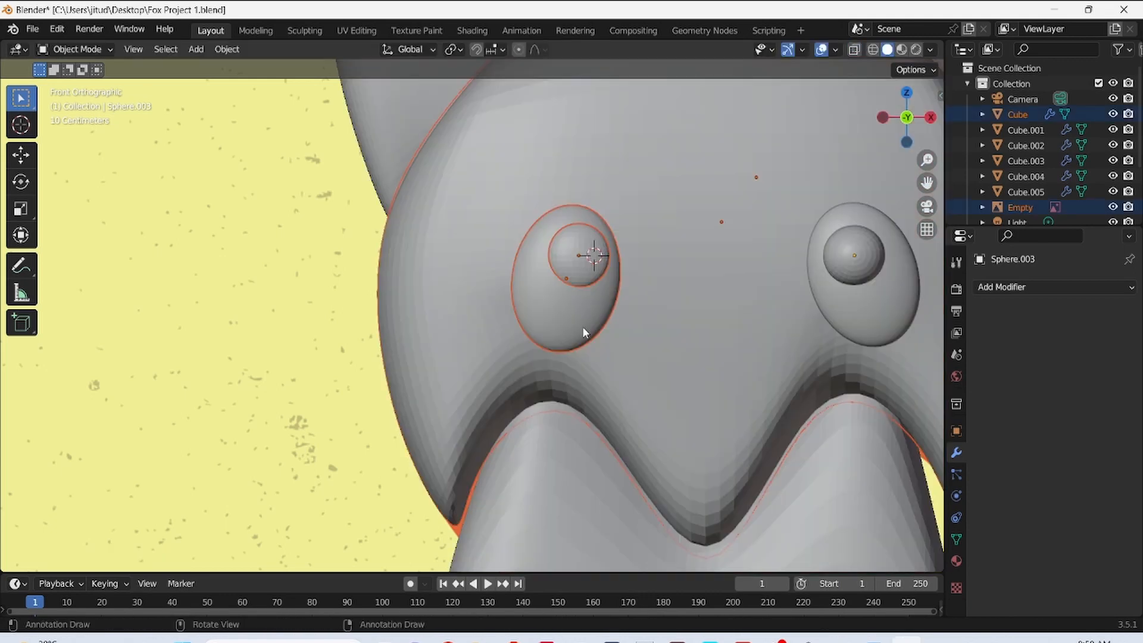
- Rotate the first pupil about X and stretch it along Z to a round front outline
{"action": "key", "text": "r"}
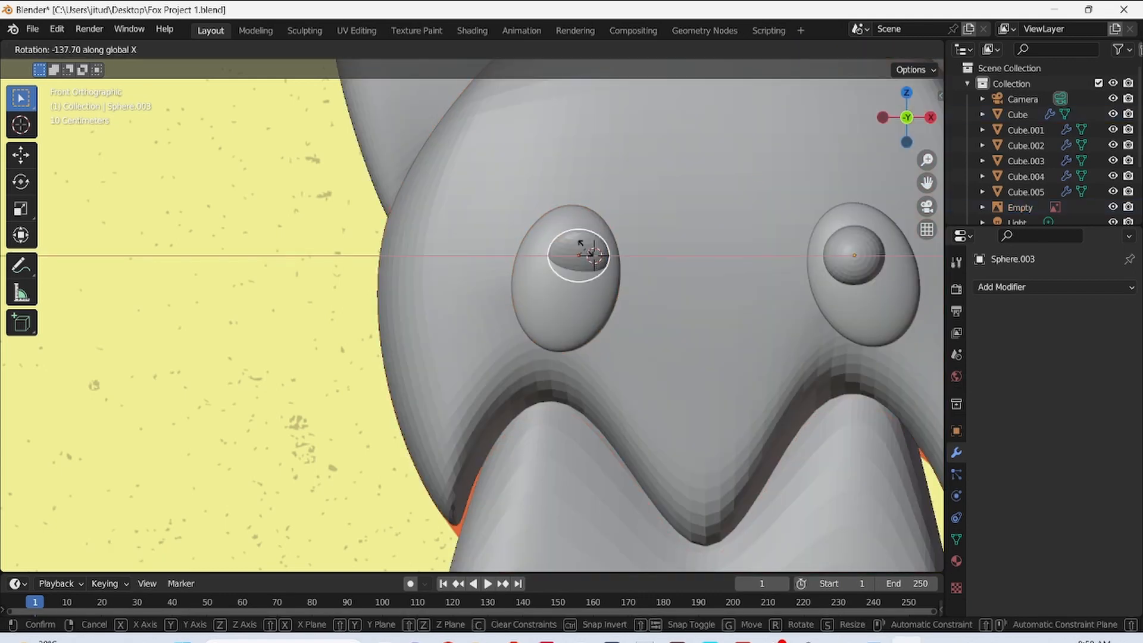
{"action": "left_click", "coordinate": [579, 265]}
{"action": "key", "text": "s"}
{"action": "key", "text": "z"}
{"action": "left_click", "coordinate": [582, 265]}
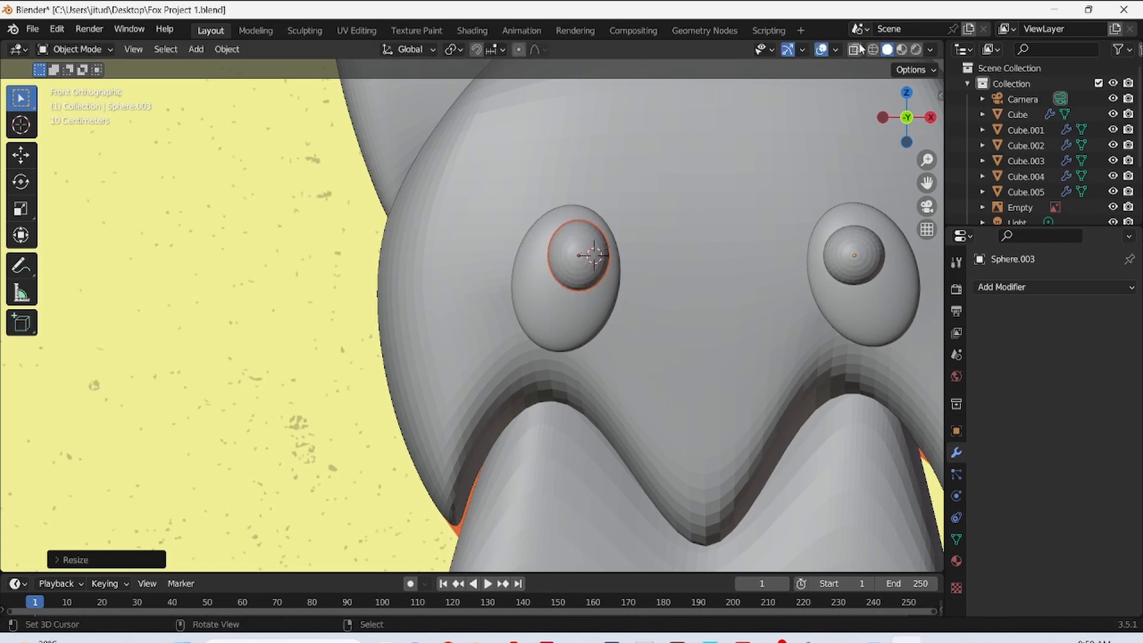
- Align the first pupil with the reference in X-ray display, try scaling it along Z, and save the file
{"action": "key", "text": "alt+z"}
{"action": "key", "text": "g"}
{"action": "left_click", "coordinate": [625, 284]}
{"action": "key", "text": "s"}
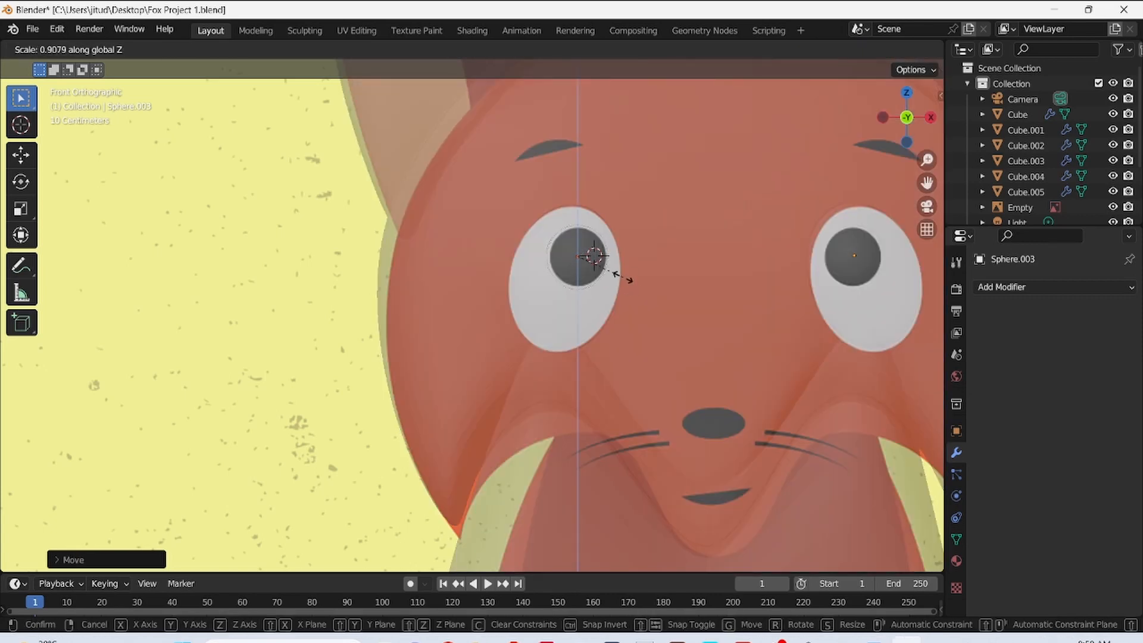
{"action": "key", "text": "Escape"}
{"action": "key", "text": "ctrl+s"}
{"action": "key", "text": "alt+z"}
{"action": "scroll", "coordinate": [289, 233], "scroll_direction": "down", "scroll_amount": 3}
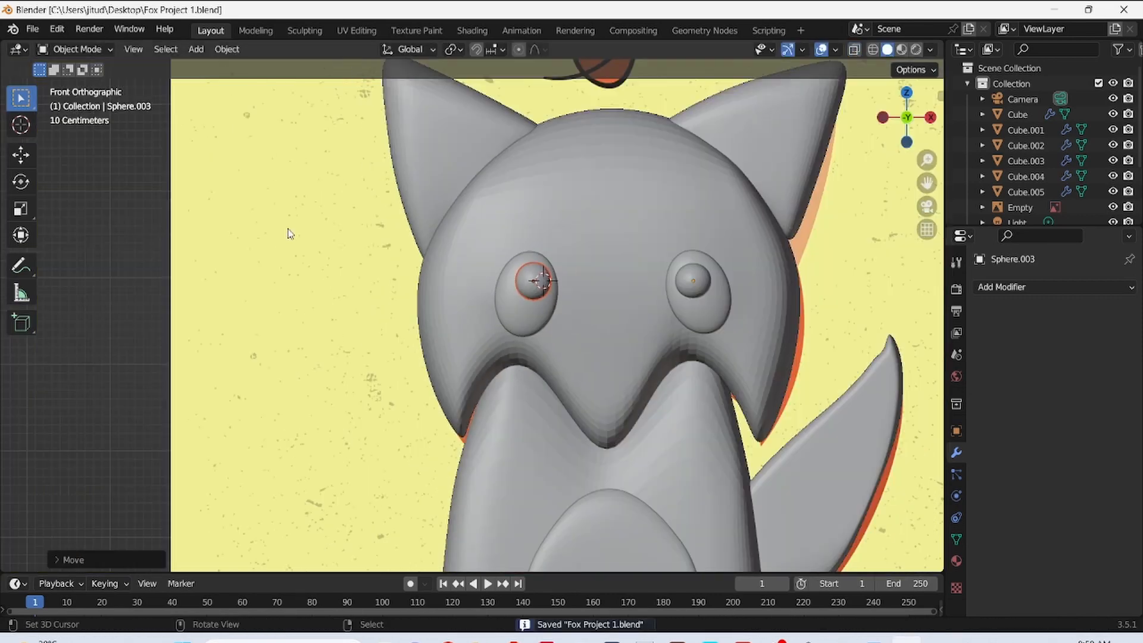
{"action": "scroll", "coordinate": [289, 233], "scroll_direction": "down", "scroll_amount": 2}
{"action": "key", "text": "Tab"}
{"action": "key", "text": "Tab"}
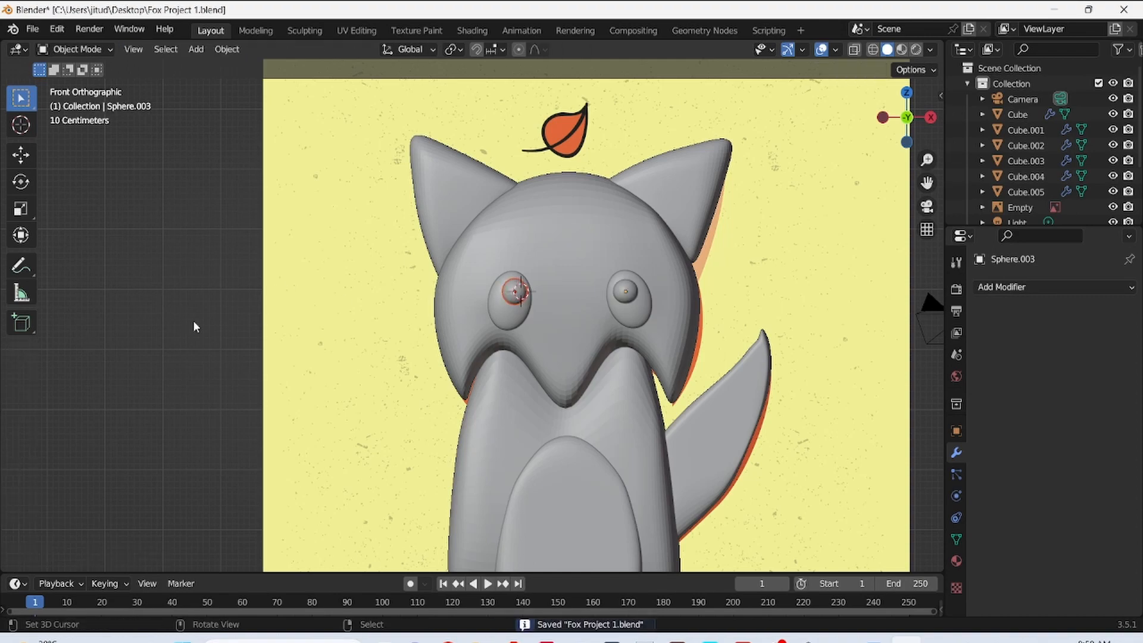
{"action": "scroll", "coordinate": [741, 307], "scroll_direction": "down", "scroll_amount": 2}
{"action": "scroll", "coordinate": [792, 256], "scroll_direction": "up", "scroll_amount": 3}
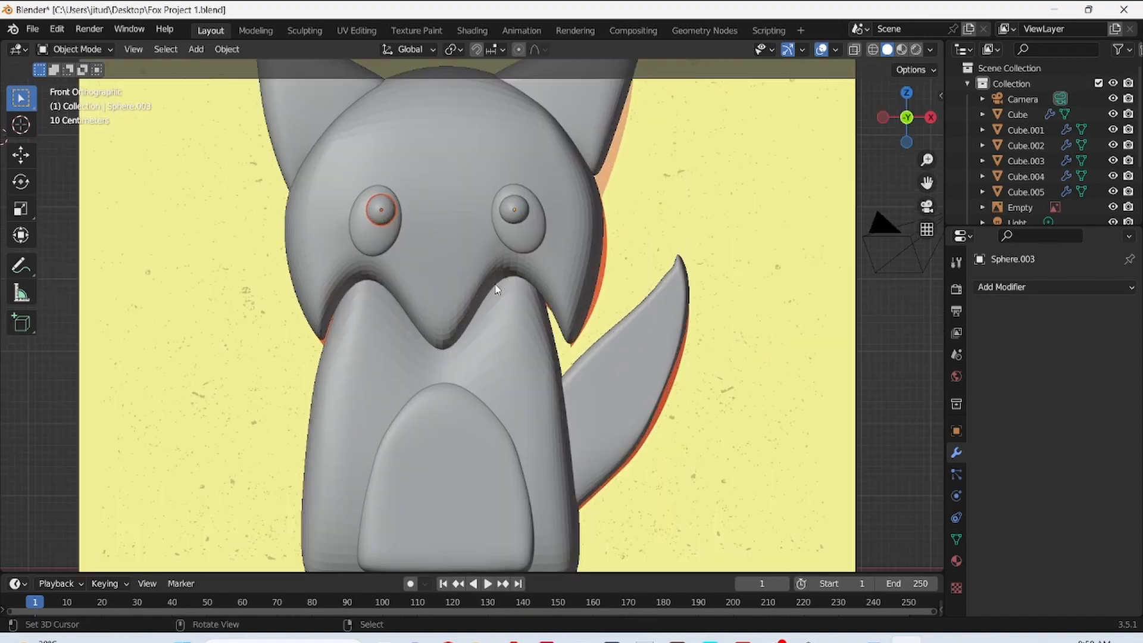
- With X-ray on, add a UV sphere for the snout and move it over the reference nose and mouth area
{"action": "key", "text": "alt+z"}
{"action": "scroll", "coordinate": [420, 238], "scroll_direction": "up", "scroll_amount": 2}
{"action": "key", "text": "shift+a"}
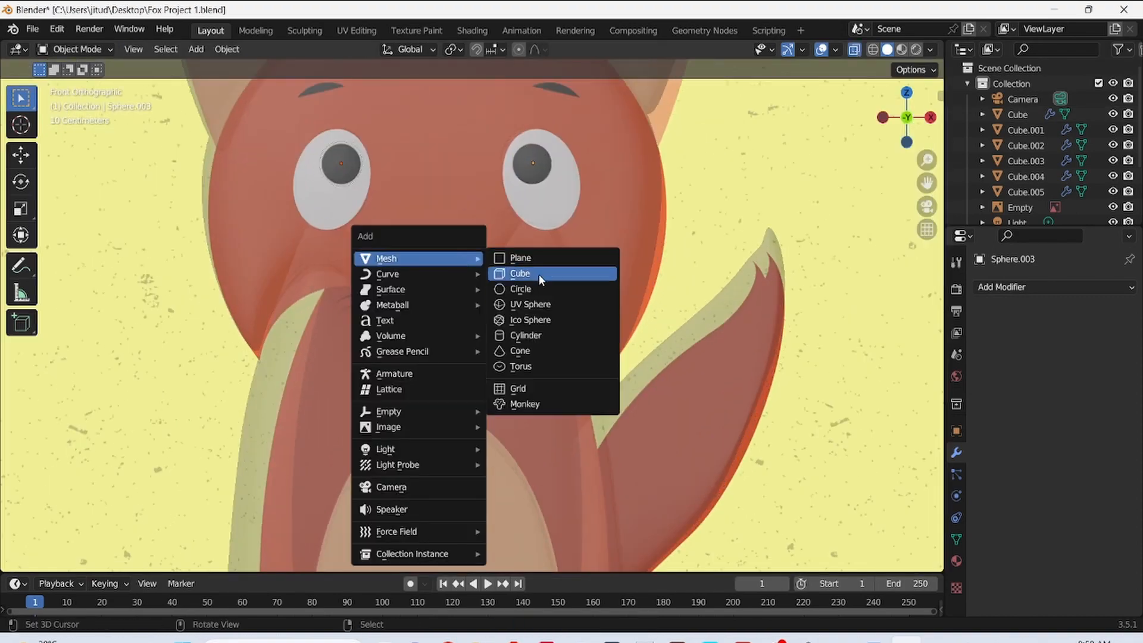
{"action": "left_click", "coordinate": [538, 274]}
{"action": "key", "text": "g"}
{"action": "left_click", "coordinate": [439, 278]}
{"action": "scroll", "coordinate": [439, 278], "scroll_direction": "down", "scroll_amount": 6}
{"action": "key", "text": "g"}
{"action": "left_click", "coordinate": [483, 326]}
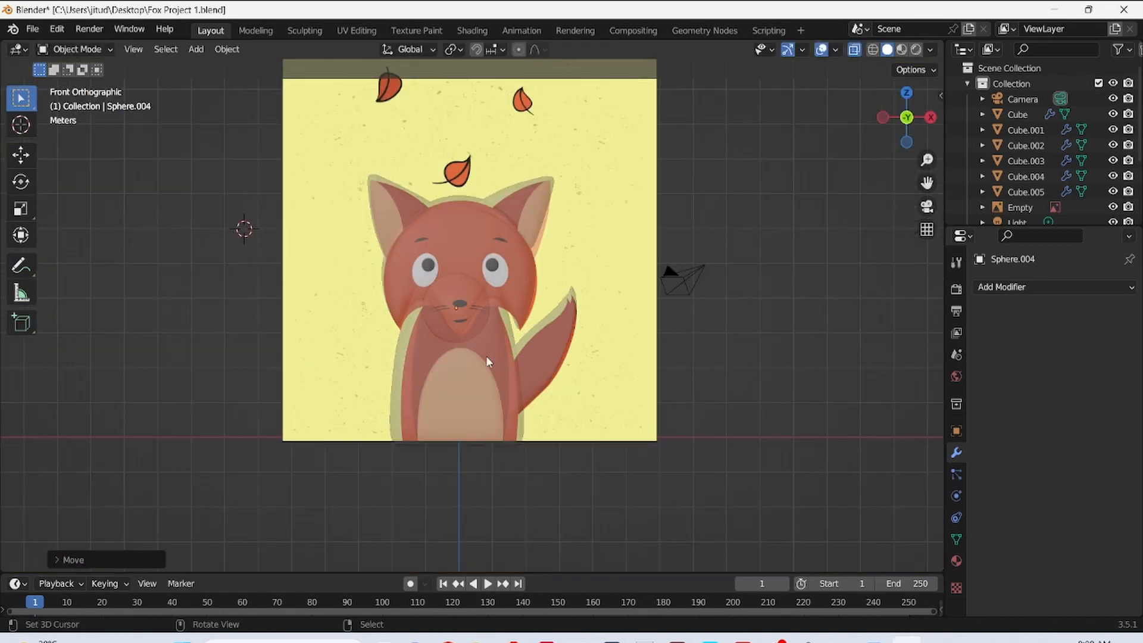
- Shrink the snout sphere and centre it on the reference nose, then shift it back against the fox's face in side view
{"action": "key", "text": "s"}
{"action": "left_click", "coordinate": [483, 327]}
{"action": "scroll", "coordinate": [485, 331], "scroll_direction": "up", "scroll_amount": 5}
{"action": "key", "text": "g"}
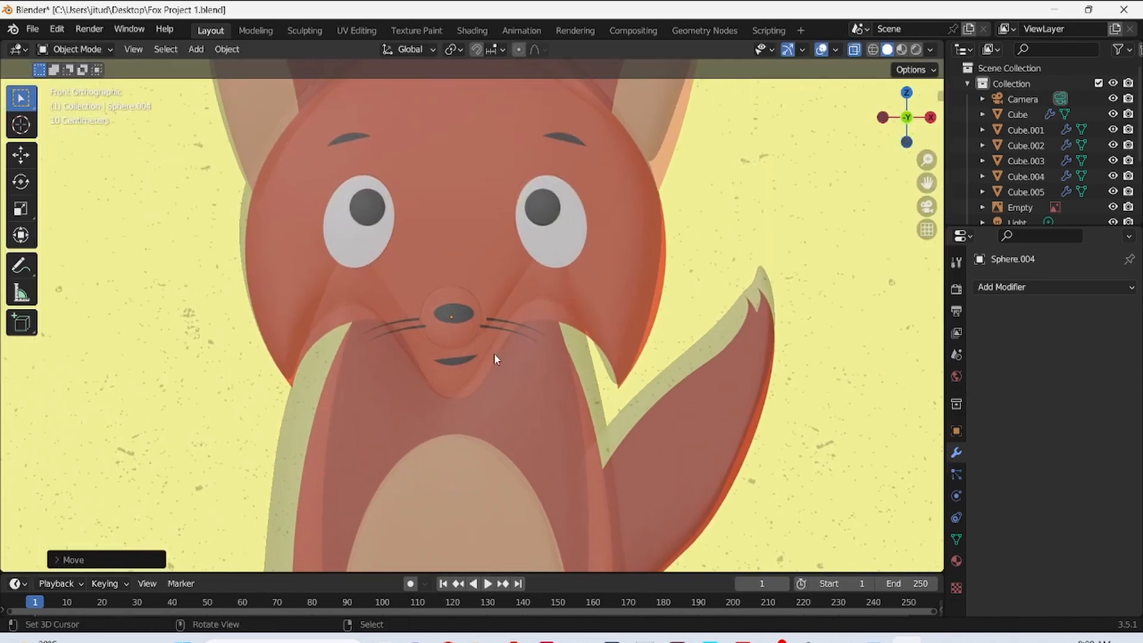
{"action": "left_click", "coordinate": [487, 341]}
{"action": "key", "text": "KP_3"}
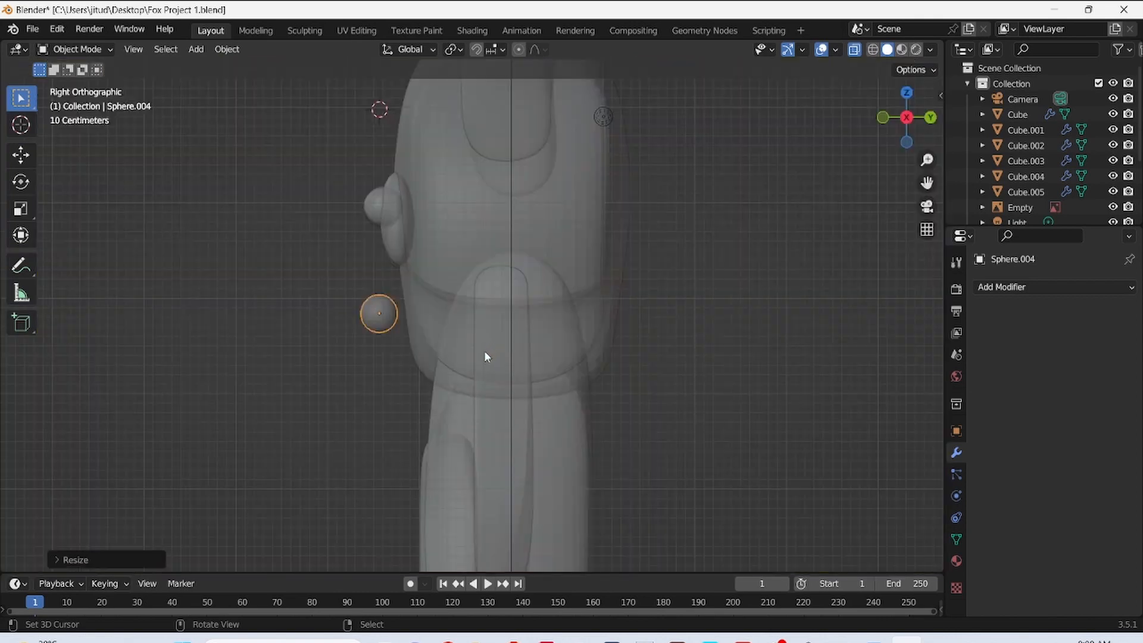
{"action": "key", "text": "g"}
{"action": "left_click", "coordinate": [522, 353]}
- In Edit Mode, scale the snout sphere's mesh down uniformly to roughly the width of the reference nose
{"action": "key", "text": "KP_1"}
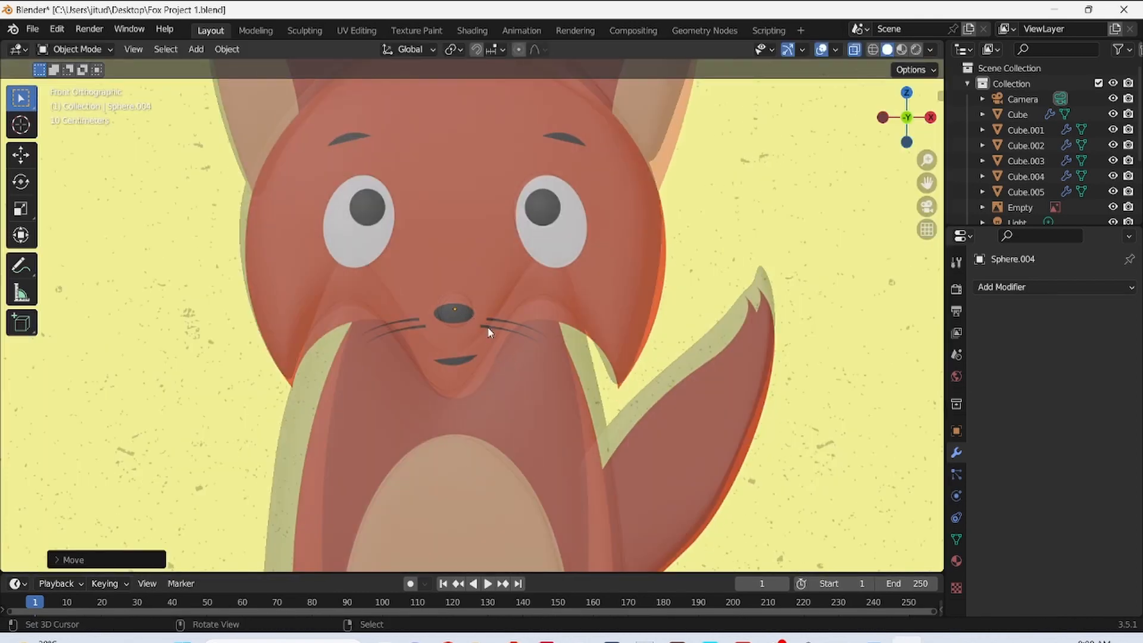
{"action": "key", "text": "Tab"}
{"action": "key", "text": "s"}
{"action": "left_click", "coordinate": [489, 353]}
{"action": "scroll", "coordinate": [491, 350], "scroll_direction": "up", "scroll_amount": 3}
{"action": "key", "text": "s"}
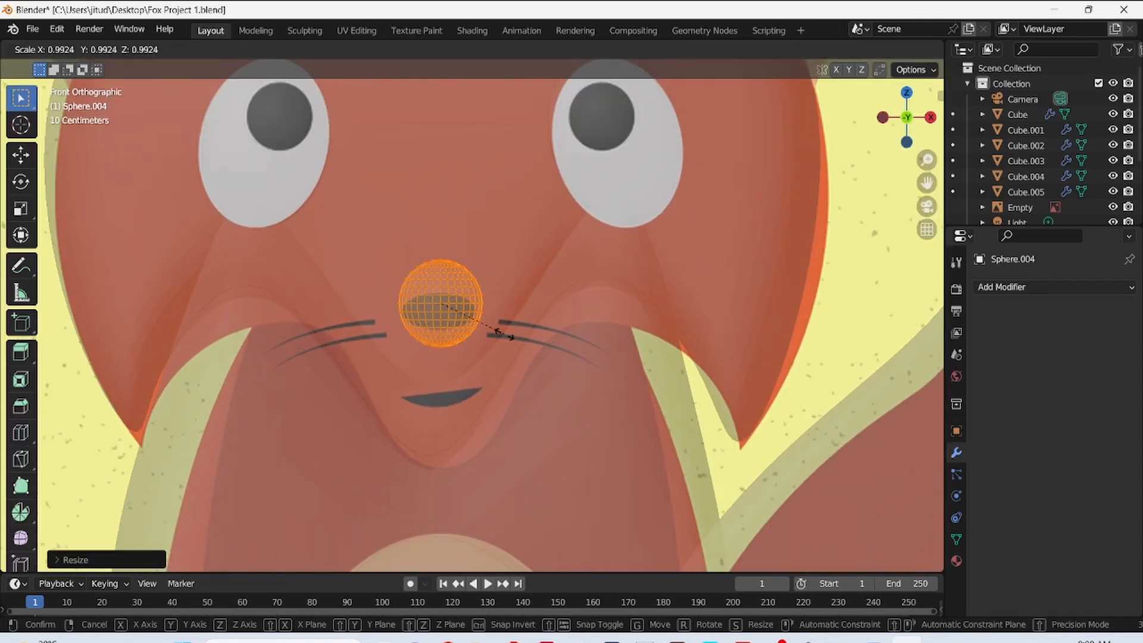
{"action": "left_click", "coordinate": [493, 332]}
- Flatten the snout mesh along Z to about the height of the reference nose
{"action": "key", "text": "s"}
{"action": "key", "text": "z"}
{"action": "left_click", "coordinate": [461, 313]}
{"action": "key", "text": "s"}
{"action": "key", "text": "z"}
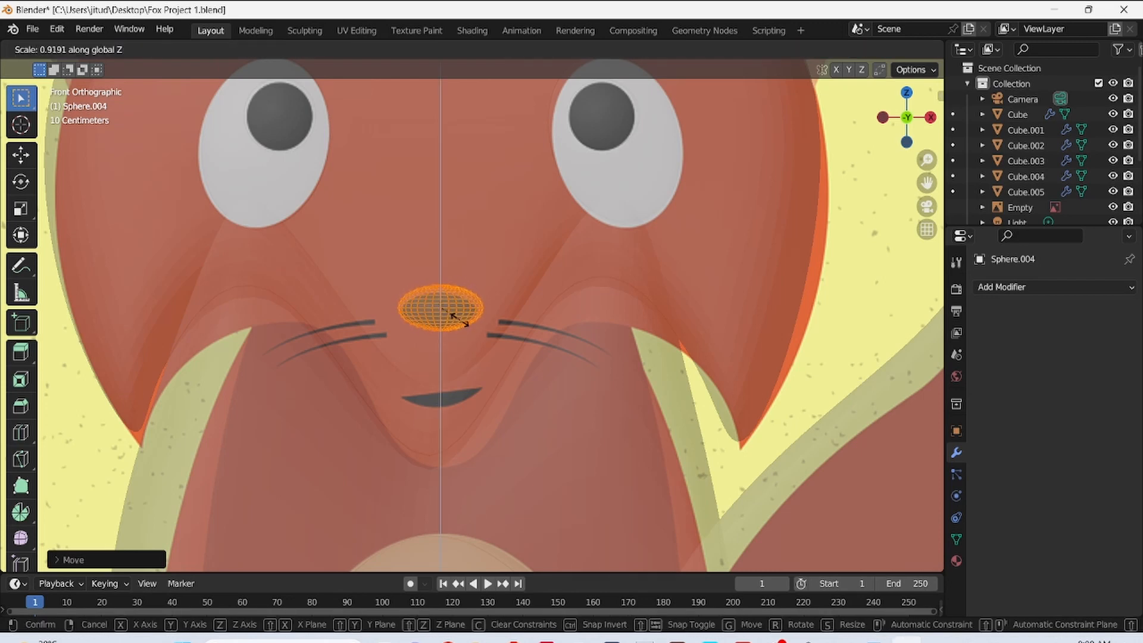
{"action": "left_click", "coordinate": [459, 319]}
- Rotate the snout mesh 90° about X, flatten it along Z to fit the reference nose, and save the file
{"action": "key", "text": "r"}
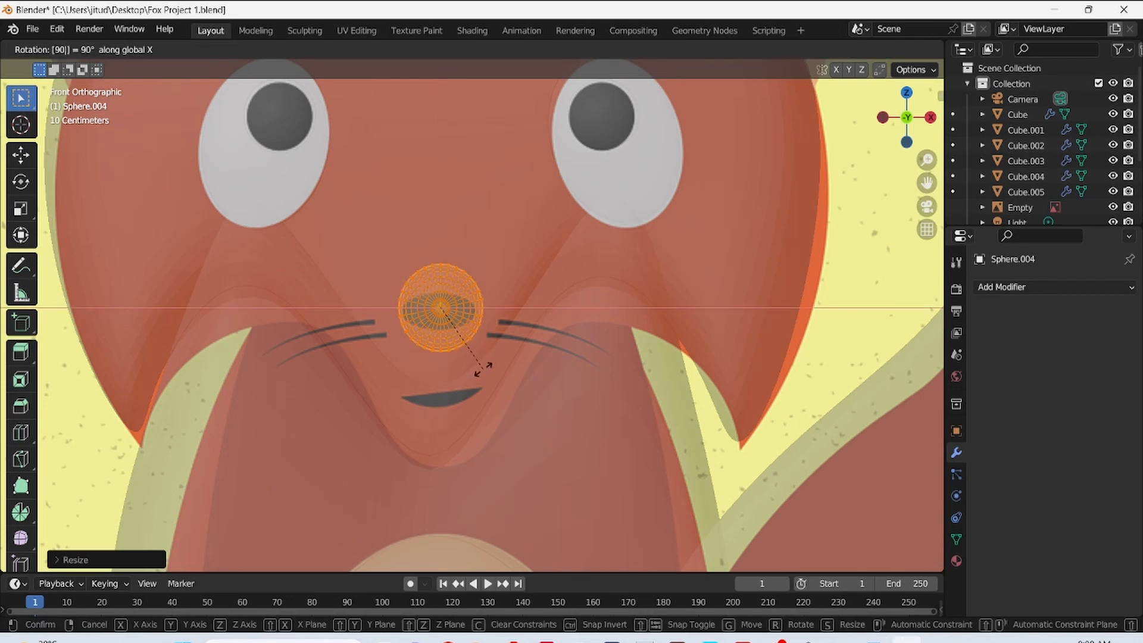
{"action": "left_click", "coordinate": [458, 335]}
{"action": "key", "text": "s"}
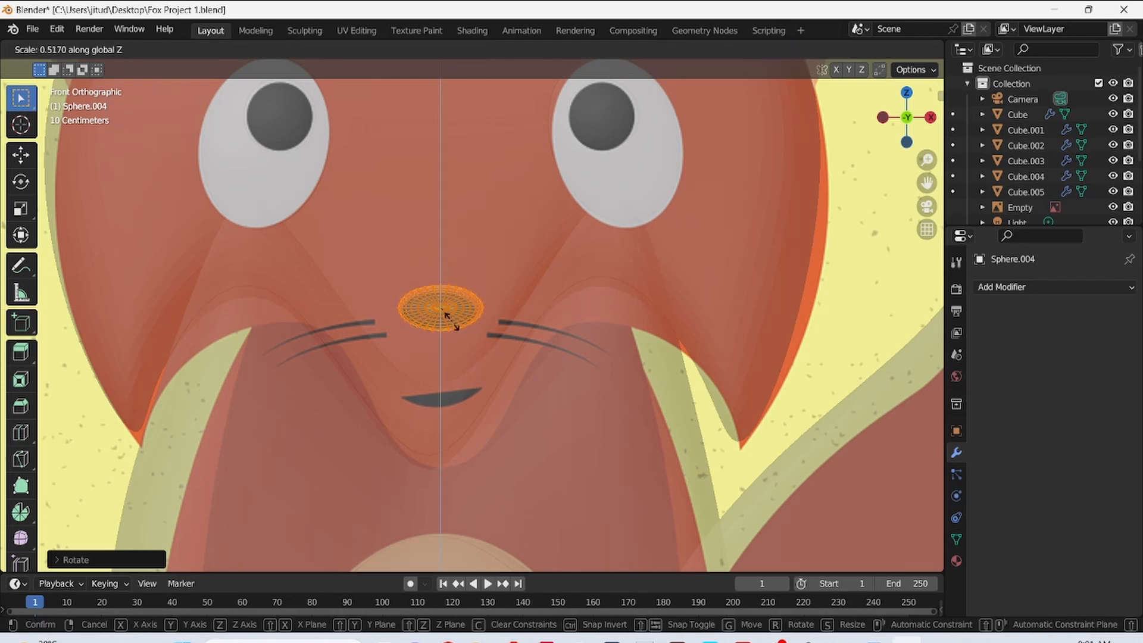
{"action": "left_click", "coordinate": [451, 320]}
{"action": "key", "text": "g"}
{"action": "left_click", "coordinate": [459, 348]}
{"action": "key", "text": "ctrl+s"}
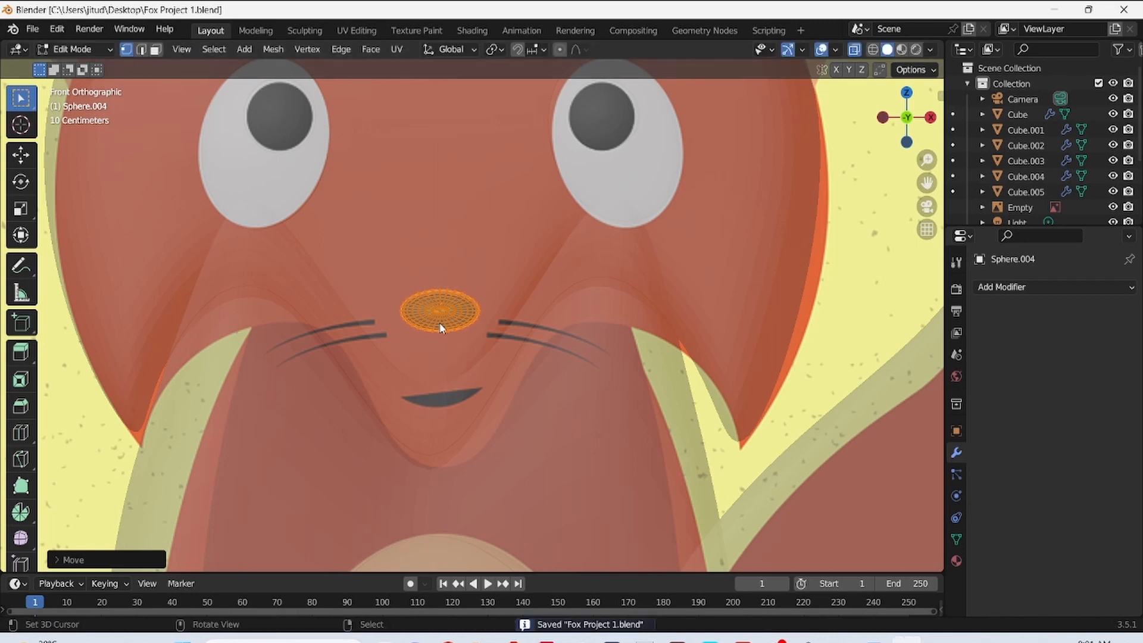
- In side view, thin the snout mesh along Y and move it onto the front surface of the face
{"action": "key", "text": "KP_3"}
{"action": "key", "text": "s"}
{"action": "key", "text": "y"}
{"action": "left_click", "coordinate": [389, 322]}
{"action": "key", "text": "g"}
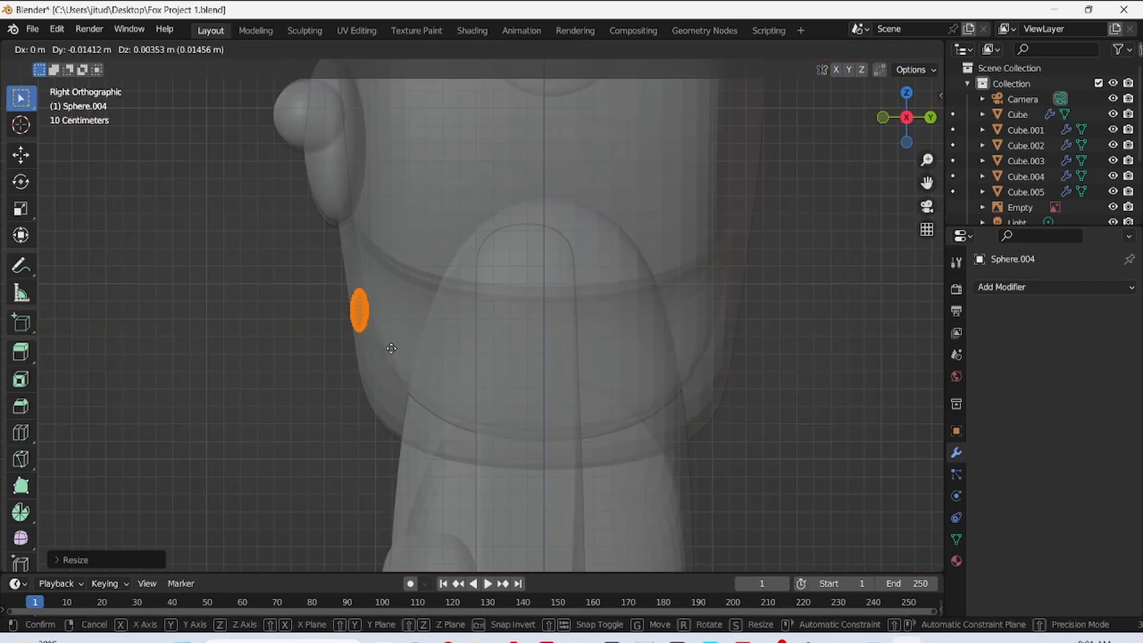
{"action": "left_click", "coordinate": [385, 324]}
- Tilt the snout mesh to follow the slope of the face and move it forward so it protrudes from the surface
{"action": "key", "text": "KP_1"}
{"action": "key", "text": "alt+z"}
{"action": "key", "text": "KP_3"}
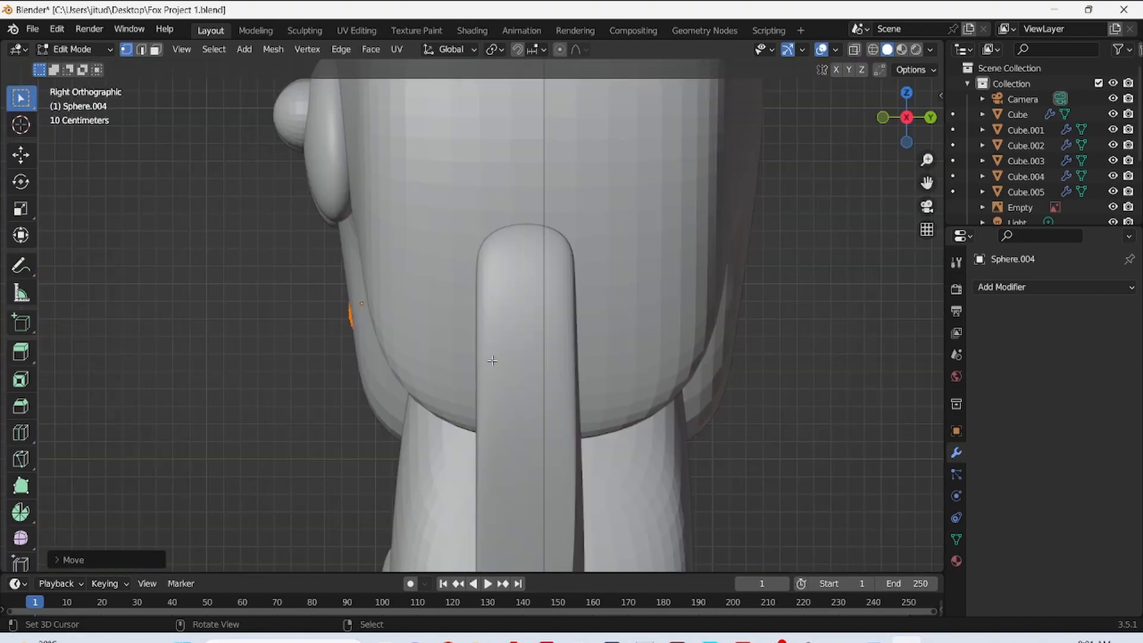
{"action": "key", "text": "alt+z"}
{"action": "key", "text": "r"}
{"action": "left_click", "coordinate": [437, 369]}
{"action": "key", "text": "g"}
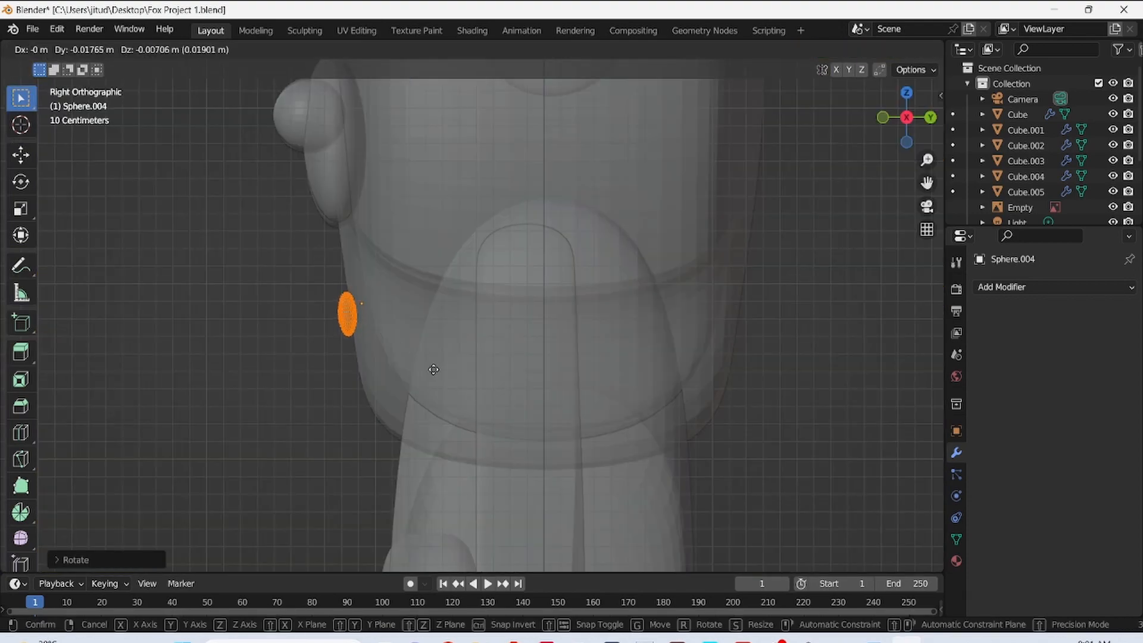
{"action": "left_click", "coordinate": [433, 369]}
- Return to Object Mode, save the file, align the snout with the reference nose, and check the fox with X-ray off
{"action": "key", "text": "Tab"}
{"action": "key", "text": "ctrl+s"}
{"action": "key", "text": "alt+z"}
{"action": "key", "text": "KP_1"}
{"action": "key", "text": "alt+z"}
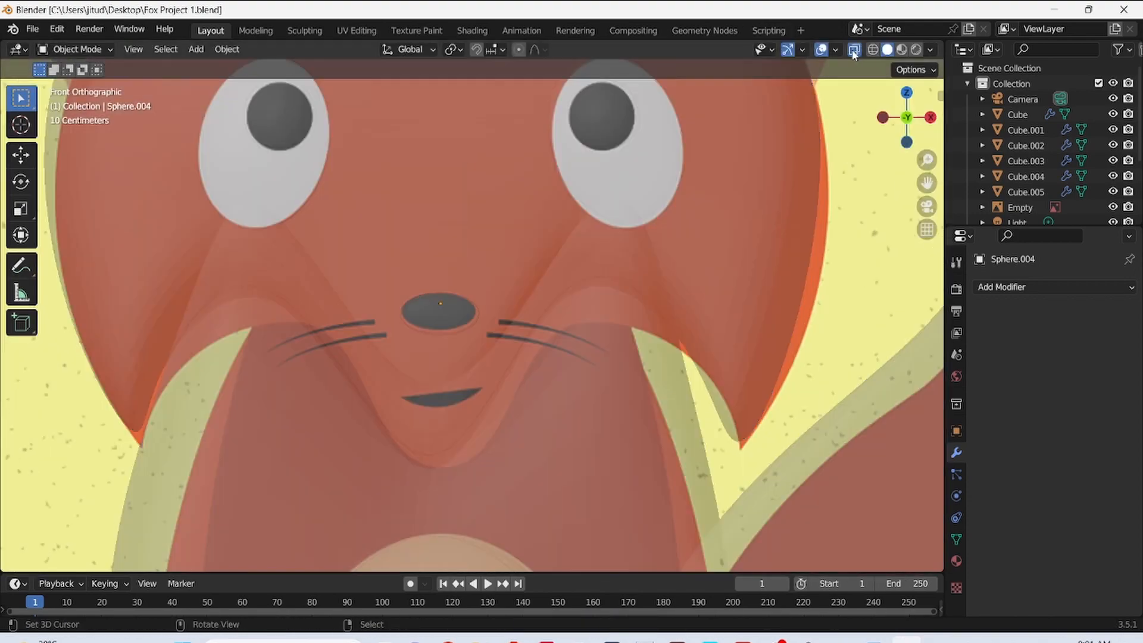
{"action": "key", "text": "g"}
{"action": "left_click", "coordinate": [449, 315]}
{"action": "key", "text": "alt+z"}
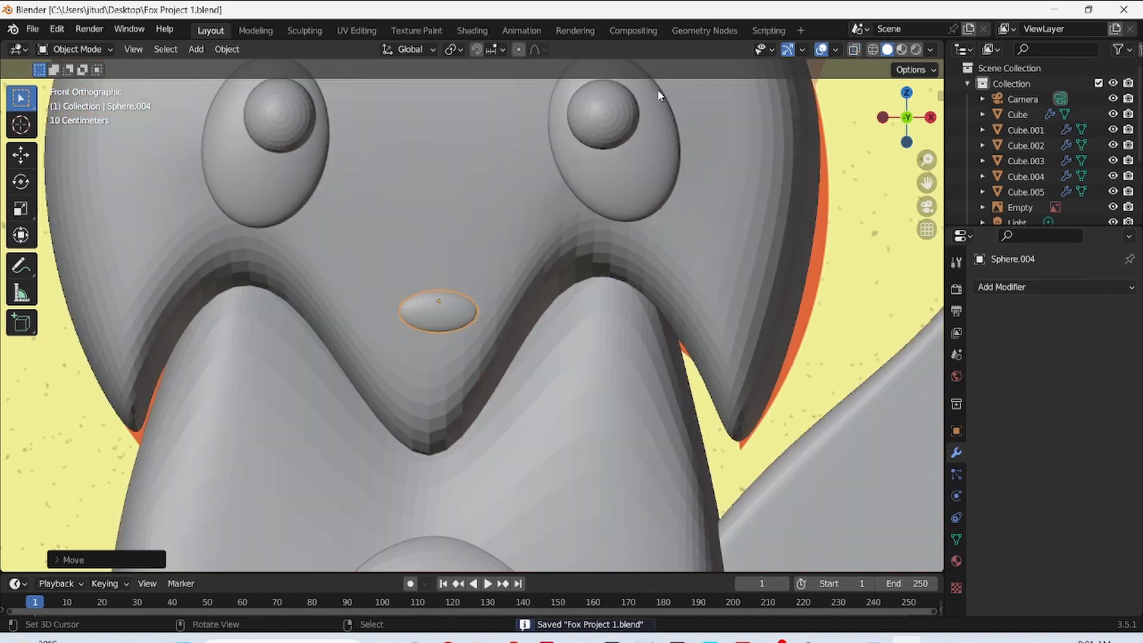
{"action": "scroll", "coordinate": [650, 281], "scroll_direction": "down", "scroll_amount": 6}
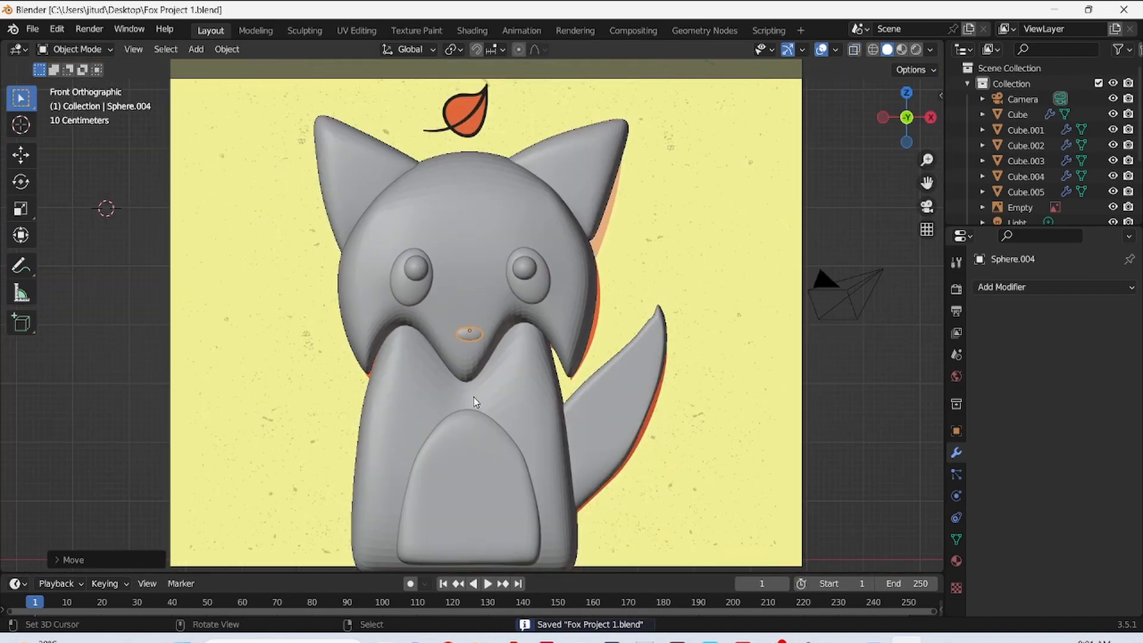
{"action": "scroll", "coordinate": [475, 402], "scroll_direction": "up", "scroll_amount": 2}
{"action": "scroll", "coordinate": [775, 240], "scroll_direction": "down", "scroll_amount": 3}
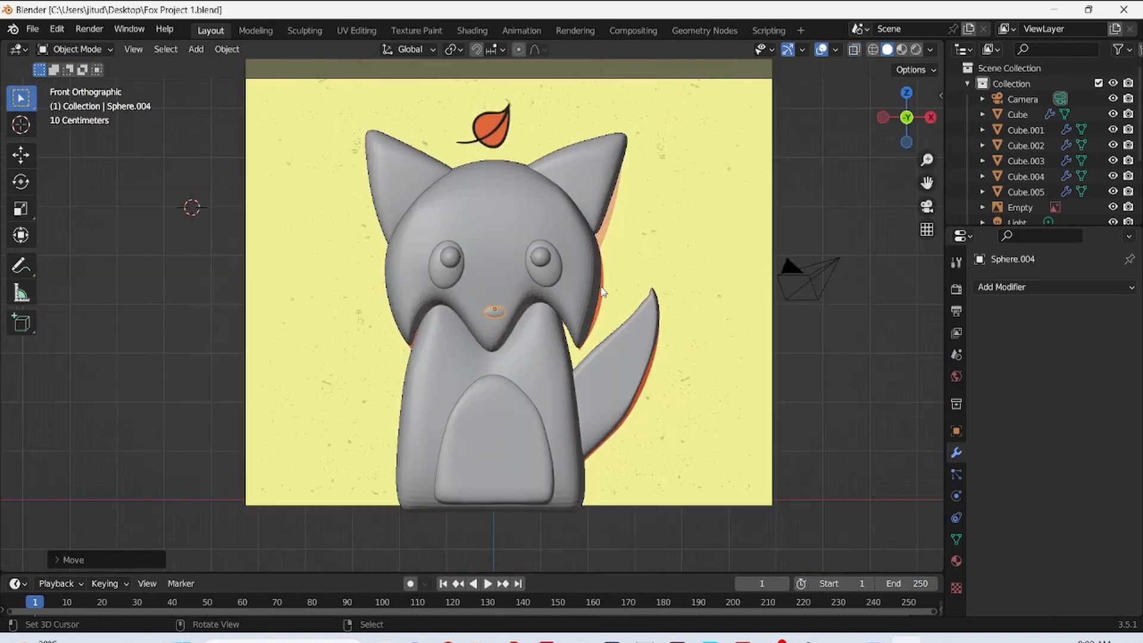
- Turn on X-ray, add a NURBS path curve at the reference mouth, and scale it down
{"action": "scroll", "coordinate": [421, 412], "scroll_direction": "up", "scroll_amount": 1}
{"action": "key", "text": "alt+z"}
{"action": "scroll", "coordinate": [476, 338], "scroll_direction": "up", "scroll_amount": 2}
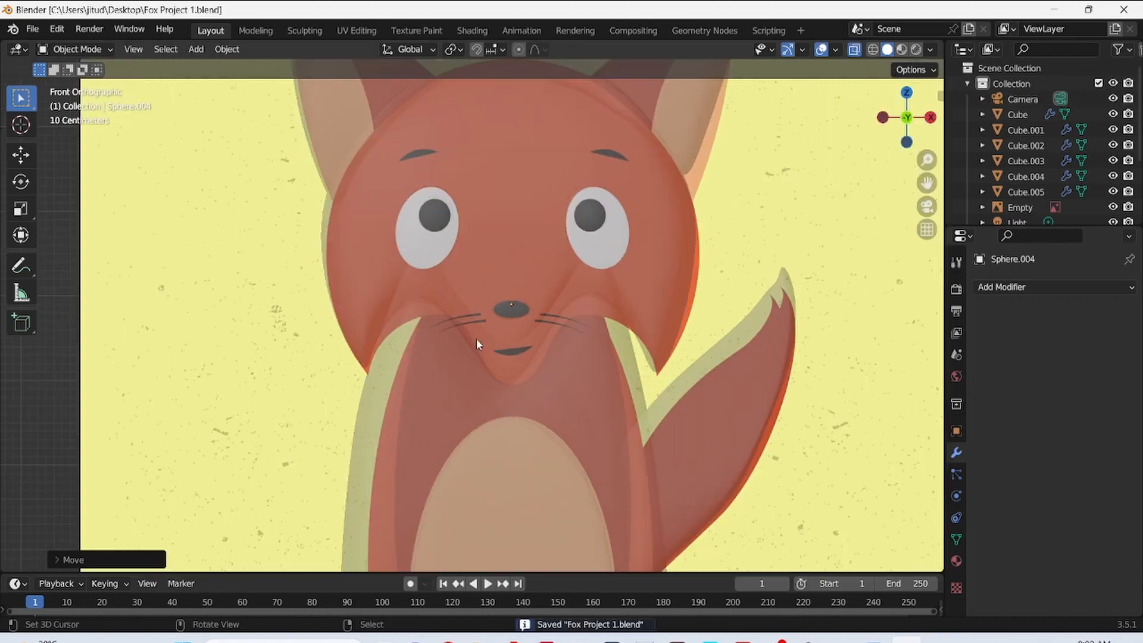
{"action": "scroll", "coordinate": [538, 291], "scroll_direction": "up", "scroll_amount": 3}
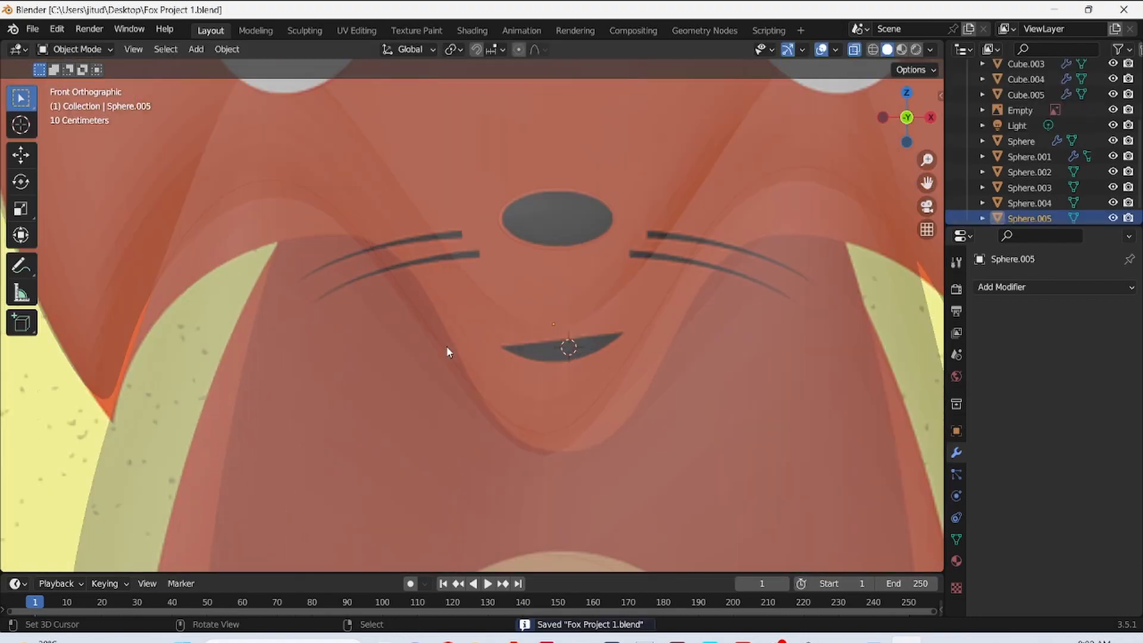
{"action": "key", "text": "shift+a"}
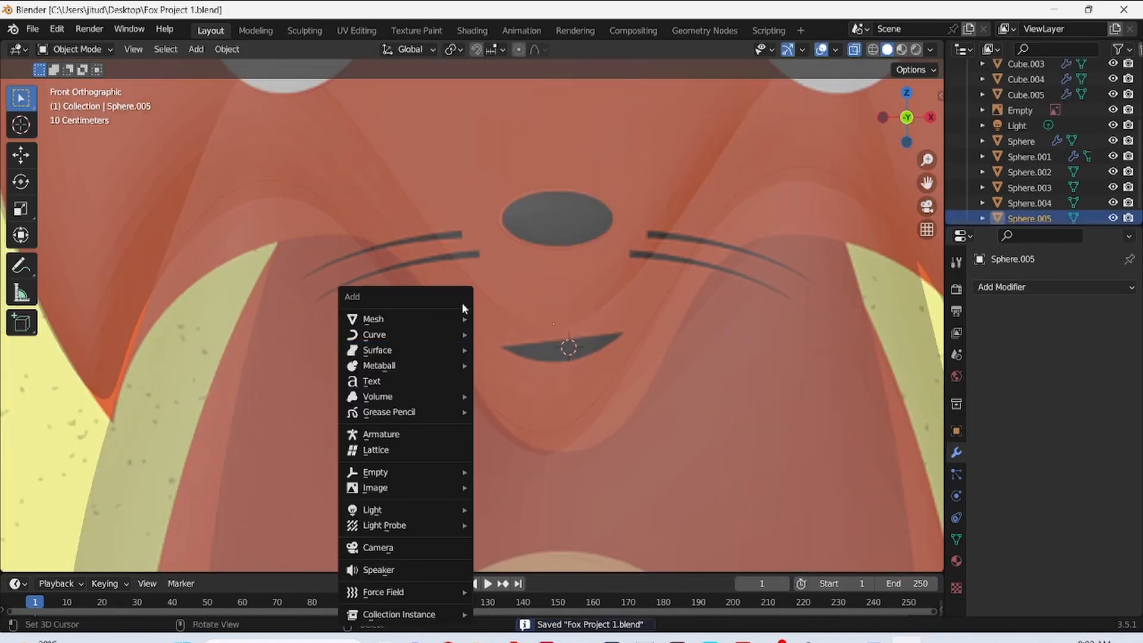
{"action": "mouse_move", "coordinate": [387, 332]}
{"action": "left_click", "coordinate": [513, 402]}
{"action": "key", "text": "s"}
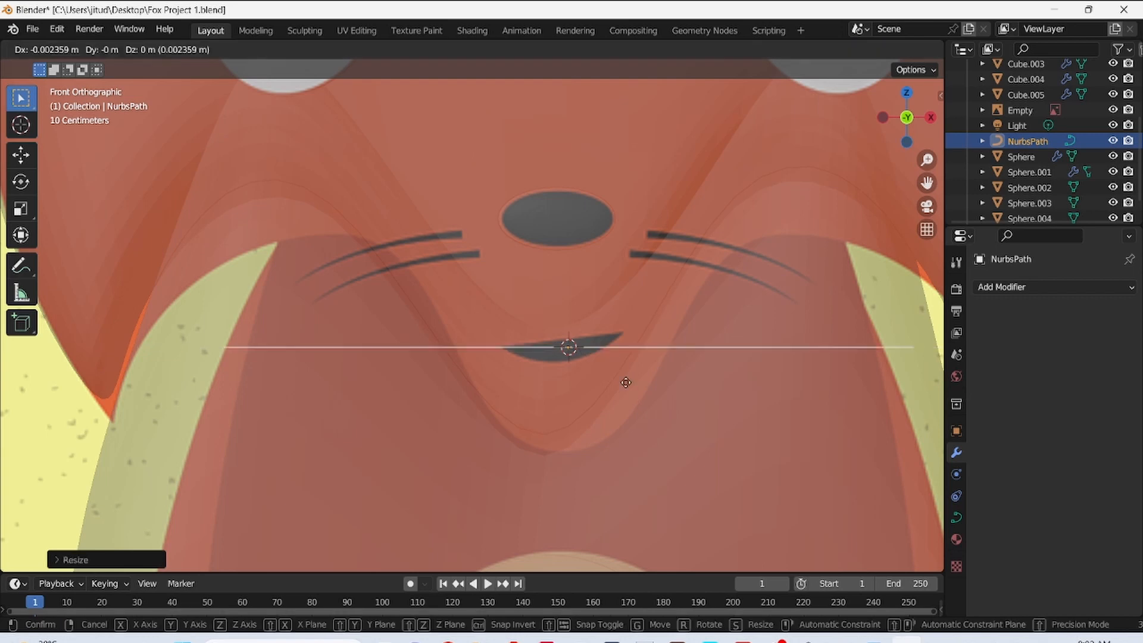
{"action": "left_click", "coordinate": [548, 323]}
{"action": "key", "text": "s"}
{"action": "left_click", "coordinate": [518, 303]}
- Move the path onto the upper whisker left of the nose, then rotate and scale it to the whisker's slant and length
{"action": "key", "text": "g"}
{"action": "left_click", "coordinate": [458, 302]}
{"action": "key", "text": "s"}
{"action": "left_click", "coordinate": [469, 310]}
{"action": "key", "text": "g"}
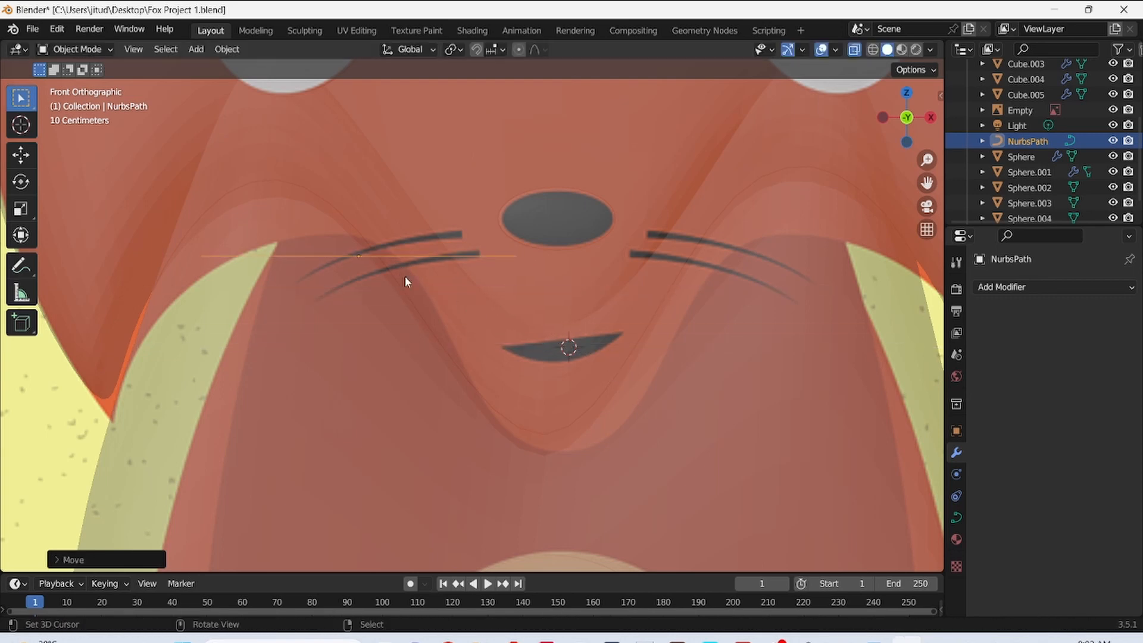
{"action": "key", "text": "r"}
{"action": "left_click", "coordinate": [417, 278]}
{"action": "key", "text": "s"}
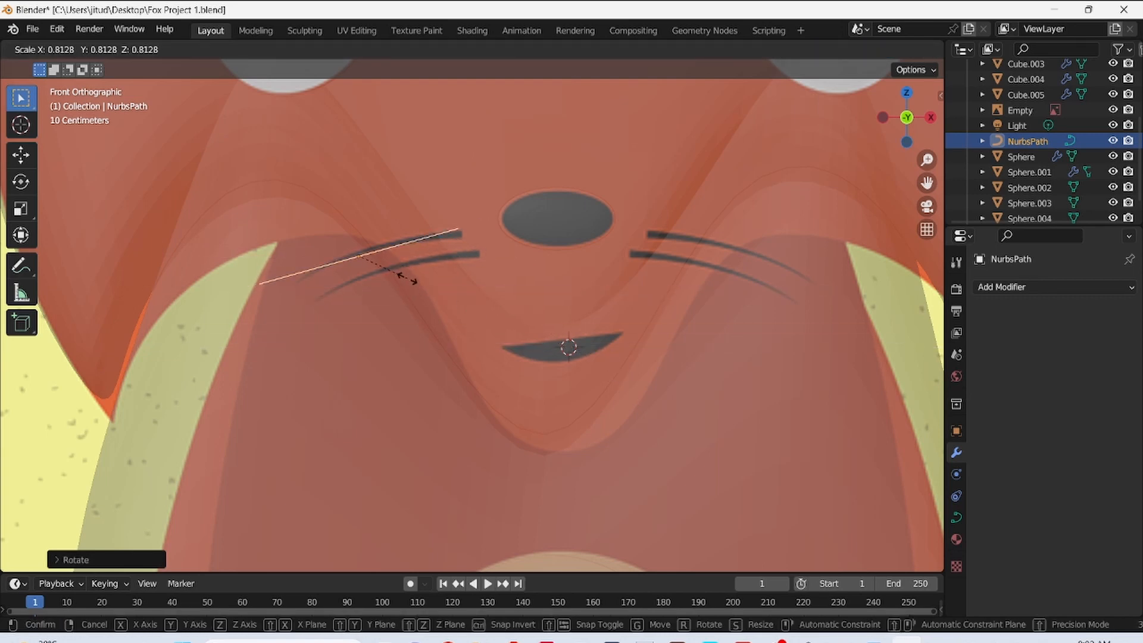
- Scale, move and rotate the NURBS path to line up with the upper whisker left of the nose in the reference
{"action": "left_click", "coordinate": [407, 279]}
{"action": "key", "text": "g"}
{"action": "left_click", "coordinate": [409, 279]}
{"action": "key", "text": "r"}
{"action": "left_click", "coordinate": [411, 282]}
- Edit the path's points, moving the inner end and middle control points onto the reference whisker
{"action": "key", "text": "Tab"}
{"action": "left_click_drag", "start_coordinate": [421, 201], "coordinate": [467, 245]}
{"action": "key", "text": "g"}
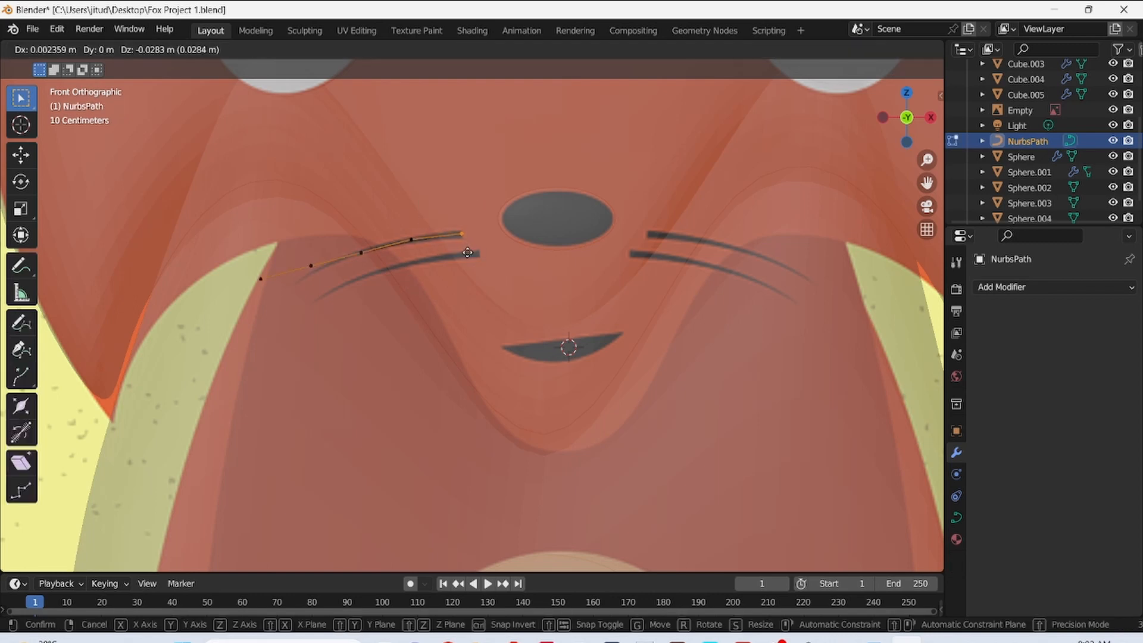
{"action": "left_click", "coordinate": [469, 254]}
{"action": "key", "text": "g"}
{"action": "left_click", "coordinate": [395, 300]}
- Move the two outer control points of the path so the curve ends at the tip of the reference whisker
{"action": "left_click_drag", "start_coordinate": [296, 250], "coordinate": [347, 304]}
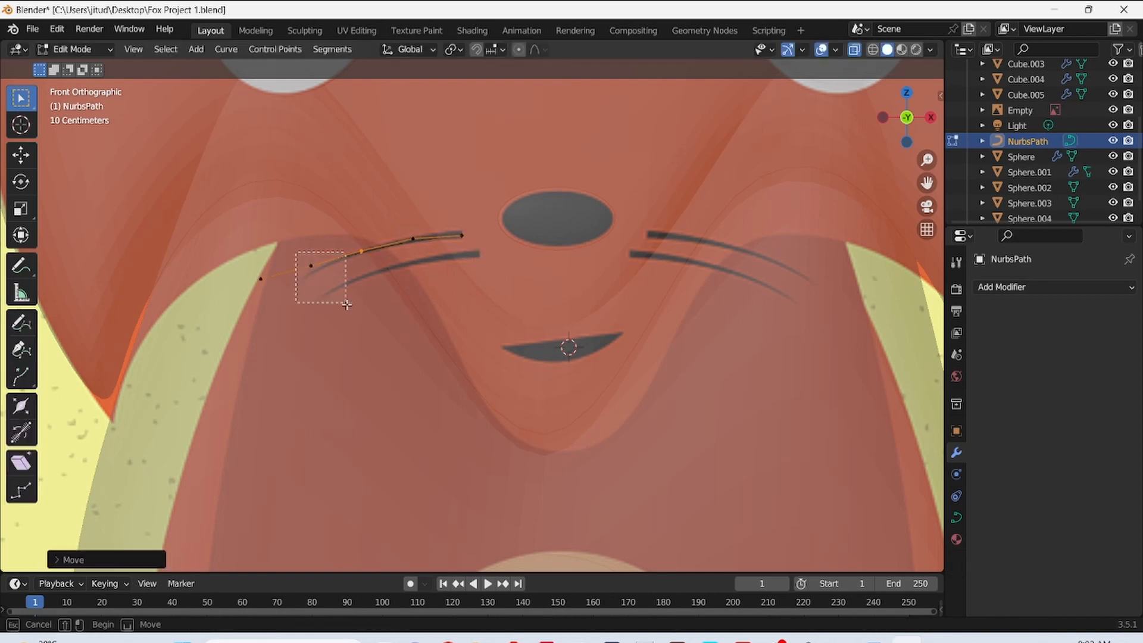
{"action": "key", "text": "g"}
{"action": "left_click", "coordinate": [351, 309]}
{"action": "left_click_drag", "start_coordinate": [239, 258], "coordinate": [292, 327]}
{"action": "key", "text": "g"}
{"action": "left_click", "coordinate": [328, 333]}
- Fine-tune the middle and the two inner control points so the path follows the reference whisker's curvature
{"action": "left_click_drag", "start_coordinate": [344, 229], "coordinate": [382, 276]}
{"action": "key", "text": "g"}
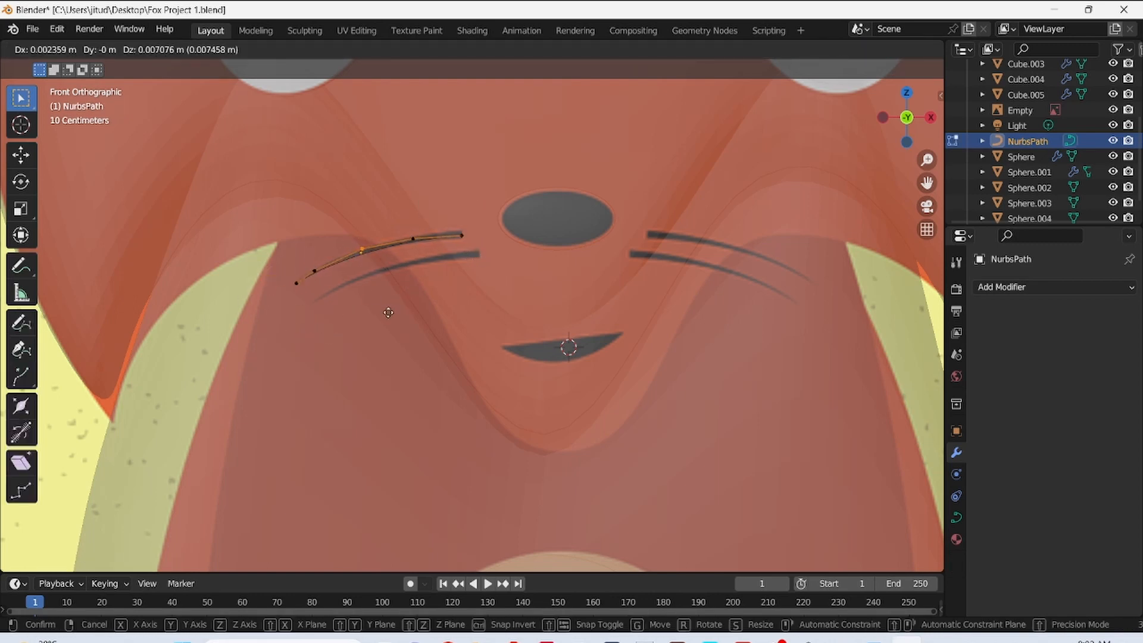
{"action": "left_click", "coordinate": [386, 310]}
{"action": "left_click_drag", "start_coordinate": [395, 218], "coordinate": [430, 262]}
{"action": "key", "text": "g"}
{"action": "left_click", "coordinate": [428, 289]}
{"action": "left_click_drag", "start_coordinate": [446, 222], "coordinate": [482, 256]}
{"action": "key", "text": "g"}
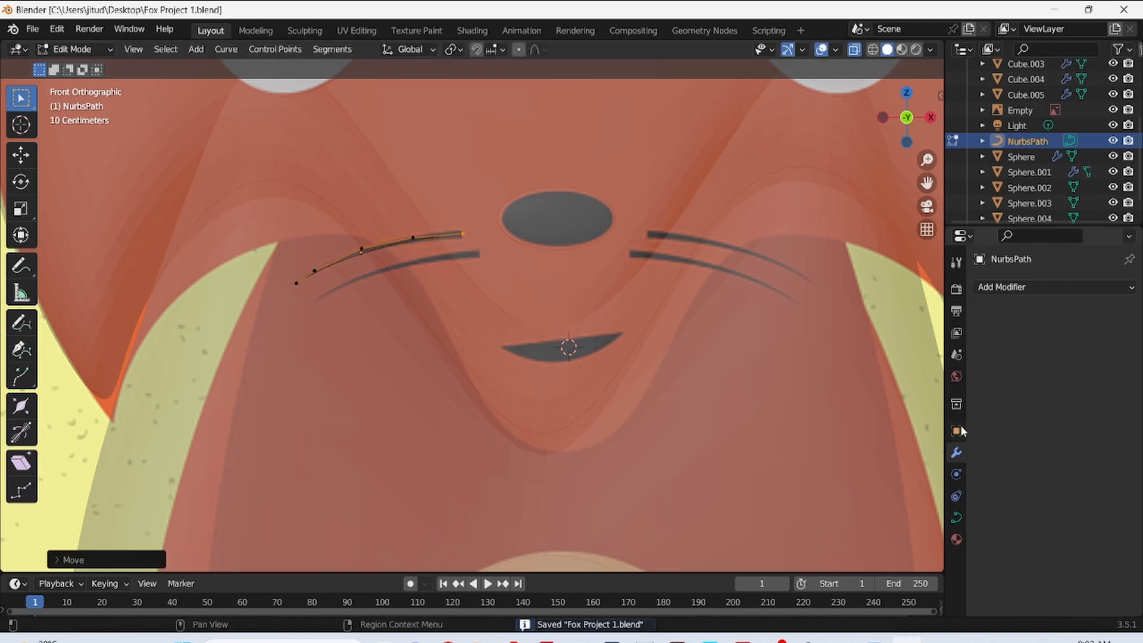
- Open the path's curve geometry settings at the bevel options
{"action": "left_click", "coordinate": [957, 517]}
{"action": "scroll", "coordinate": [1139, 403], "scroll_direction": "down", "scroll_amount": 10}
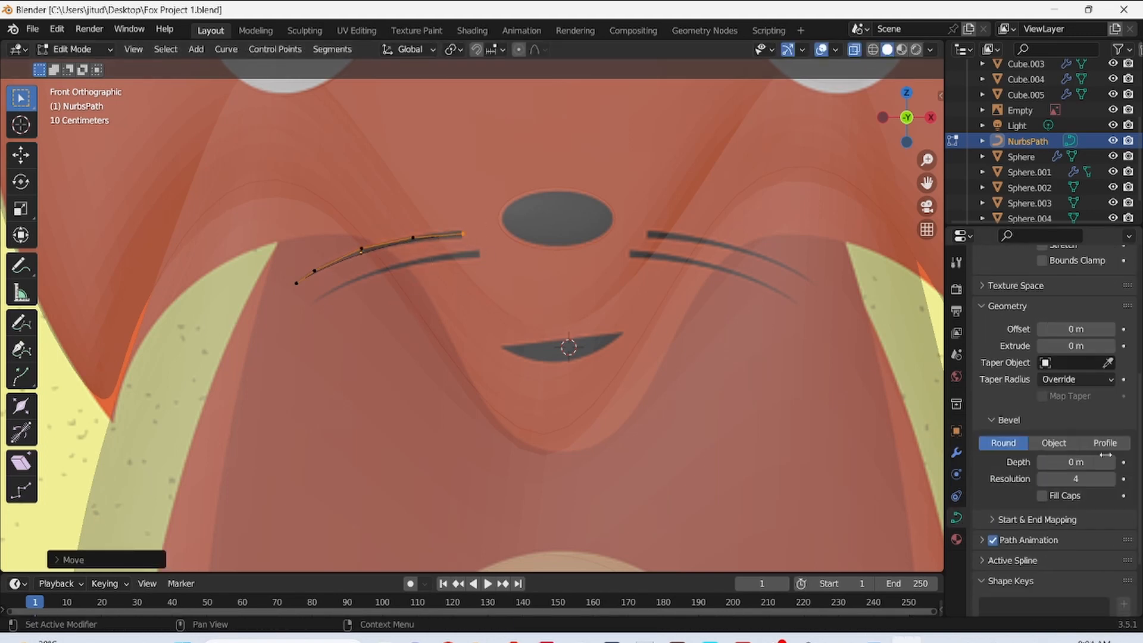
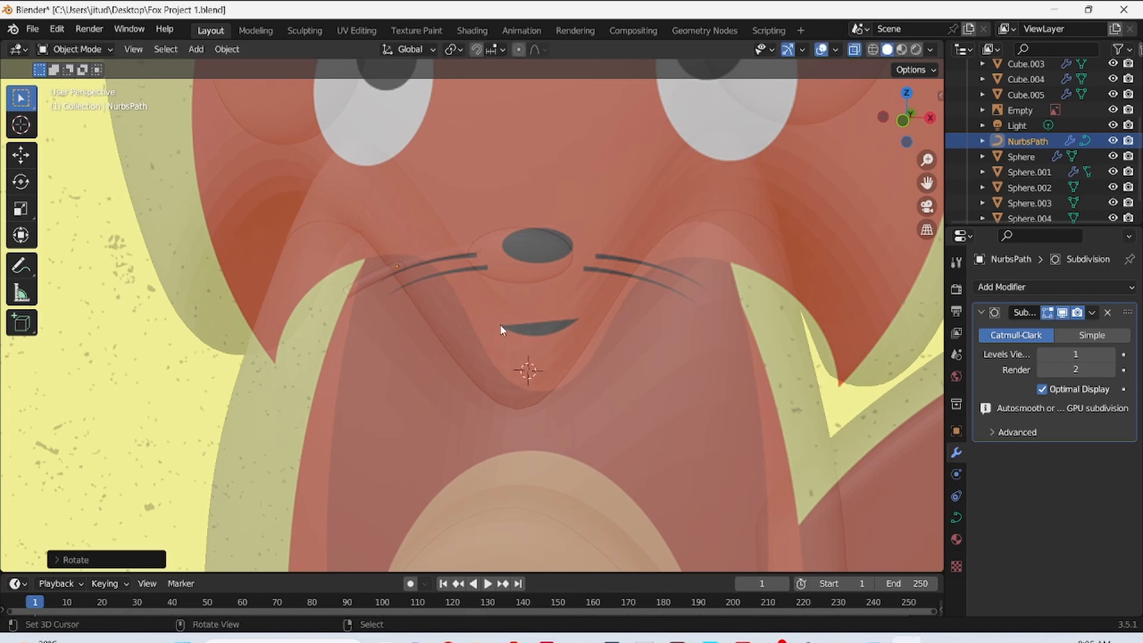
- Duplicate the whisker twice, rotating, moving and scaling the copies onto the two whiskers right of the nose
{"action": "key", "text": "shift+d"}
{"action": "key", "text": "r"}
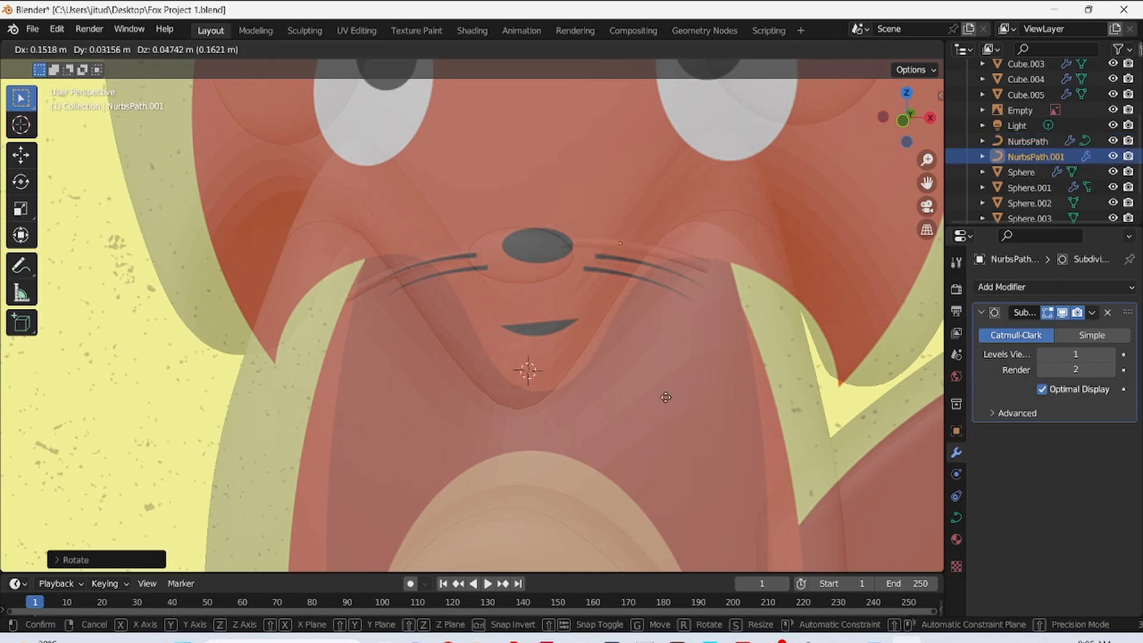
{"action": "left_click", "coordinate": [666, 397]}
{"action": "key", "text": "r"}
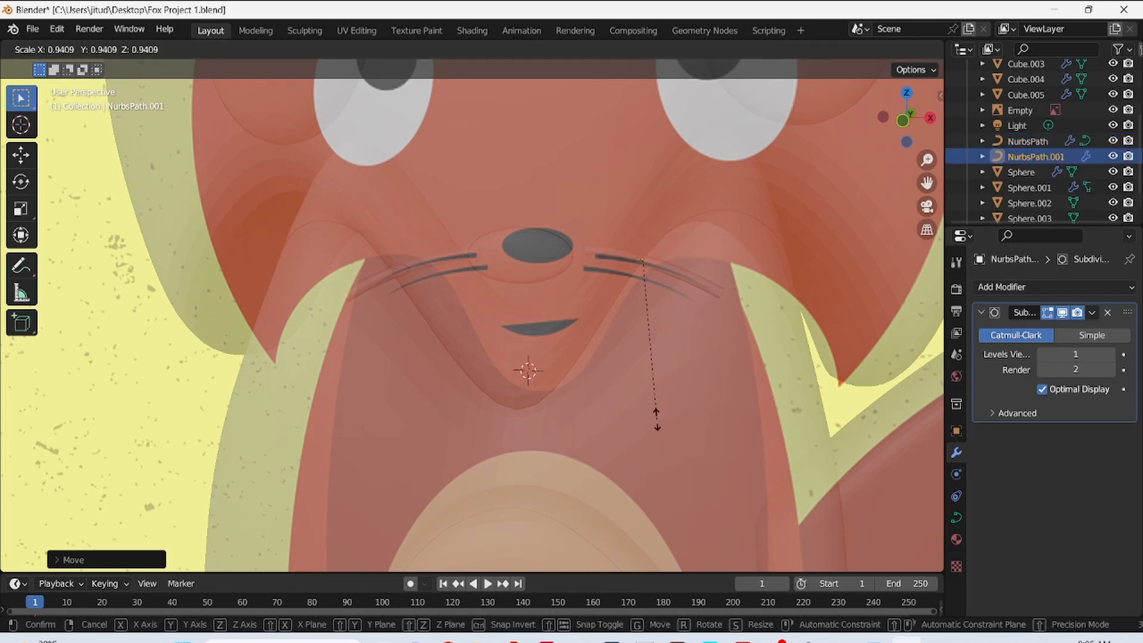
{"action": "left_click", "coordinate": [656, 412]}
{"action": "key", "text": "shift+d"}
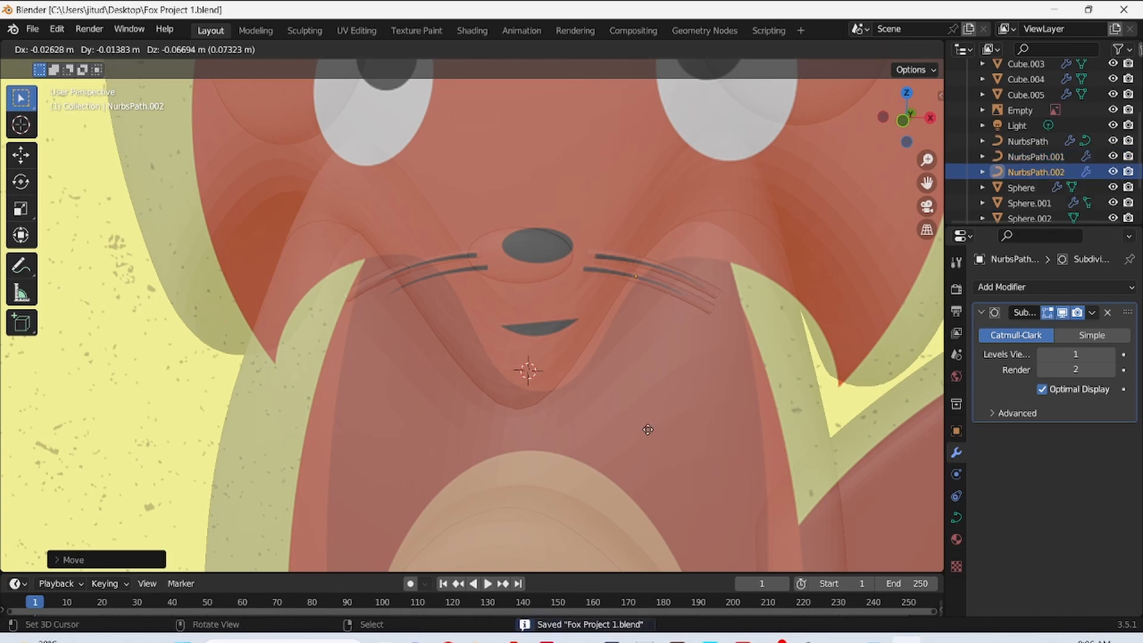
- Rotate and move another whisker copy onto the lower whisker left of the nose
{"action": "key", "text": "r"}
{"action": "left_click", "coordinate": [576, 338]}
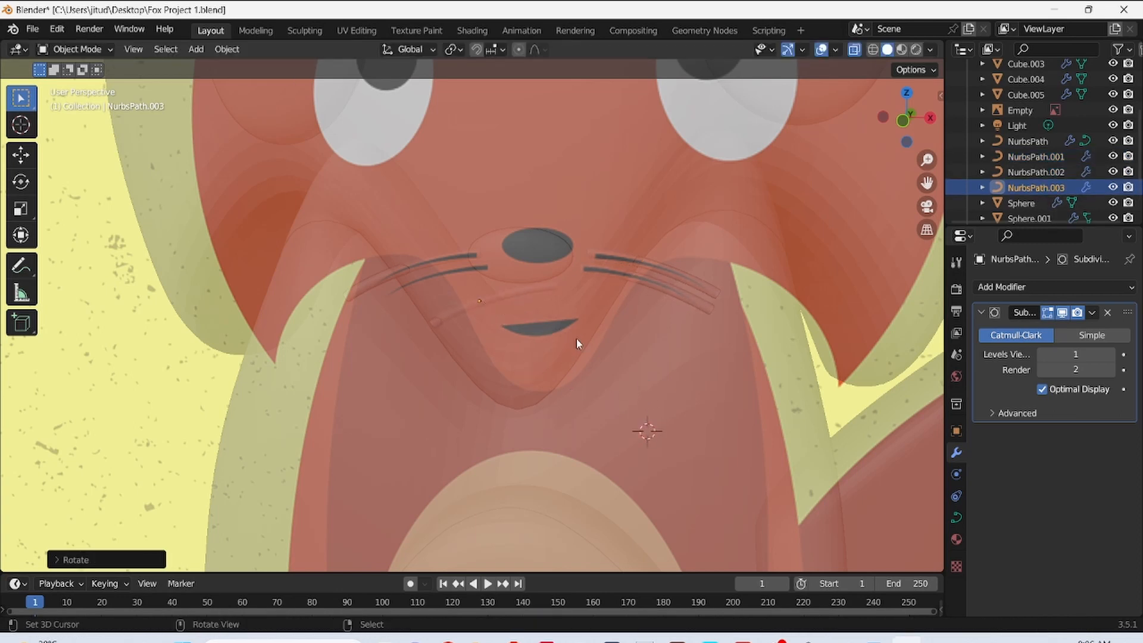
{"action": "key", "text": "g"}
{"action": "left_click", "coordinate": [508, 347]}
{"action": "key", "text": "r"}
{"action": "left_click", "coordinate": [506, 371]}
{"action": "key", "text": "g"}
{"action": "left_click", "coordinate": [507, 371]}
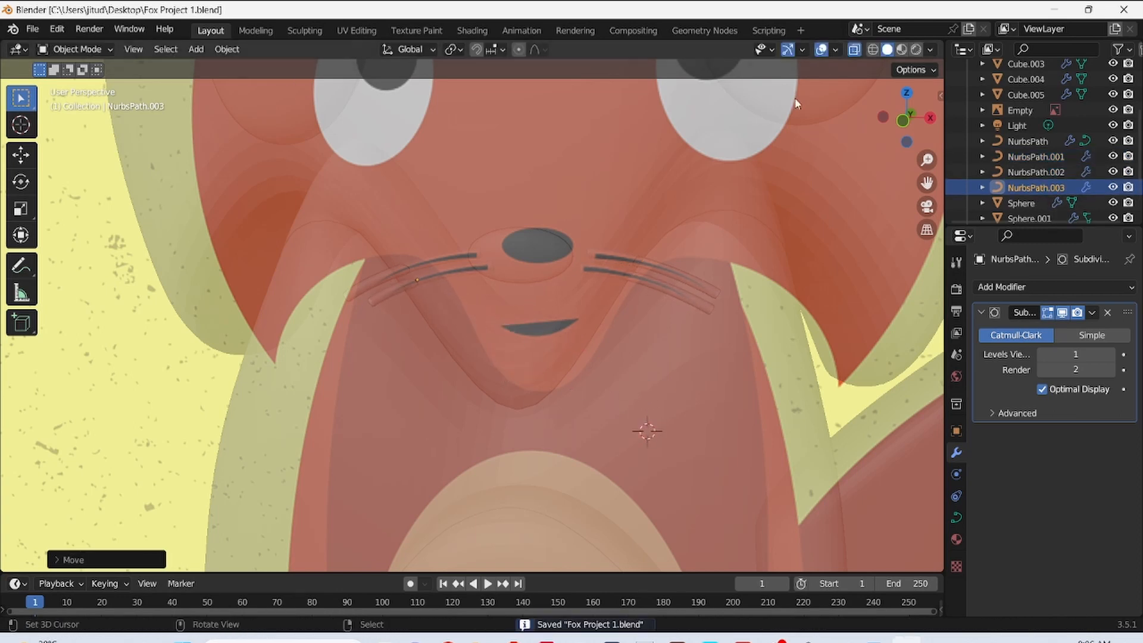
- Select the two whiskers left of the nose and reposition them against the face in the side view
{"action": "key", "text": "alt+z"}
{"action": "scroll", "coordinate": [326, 311], "scroll_direction": "down", "scroll_amount": 6}
{"action": "middle_click_drag", "start_coordinate": [325, 296], "coordinate": [556, 266]}
{"action": "scroll", "coordinate": [544, 286], "scroll_direction": "up", "scroll_amount": 5}
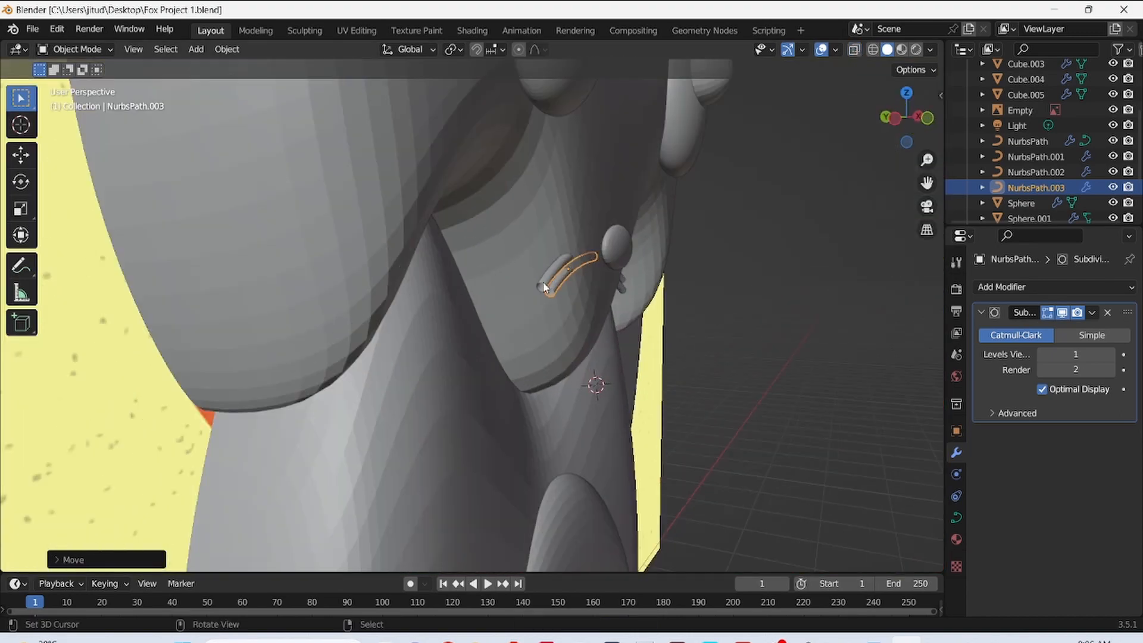
{"action": "left_click_drag", "start_coordinate": [696, 411], "coordinate": [612, 337]}
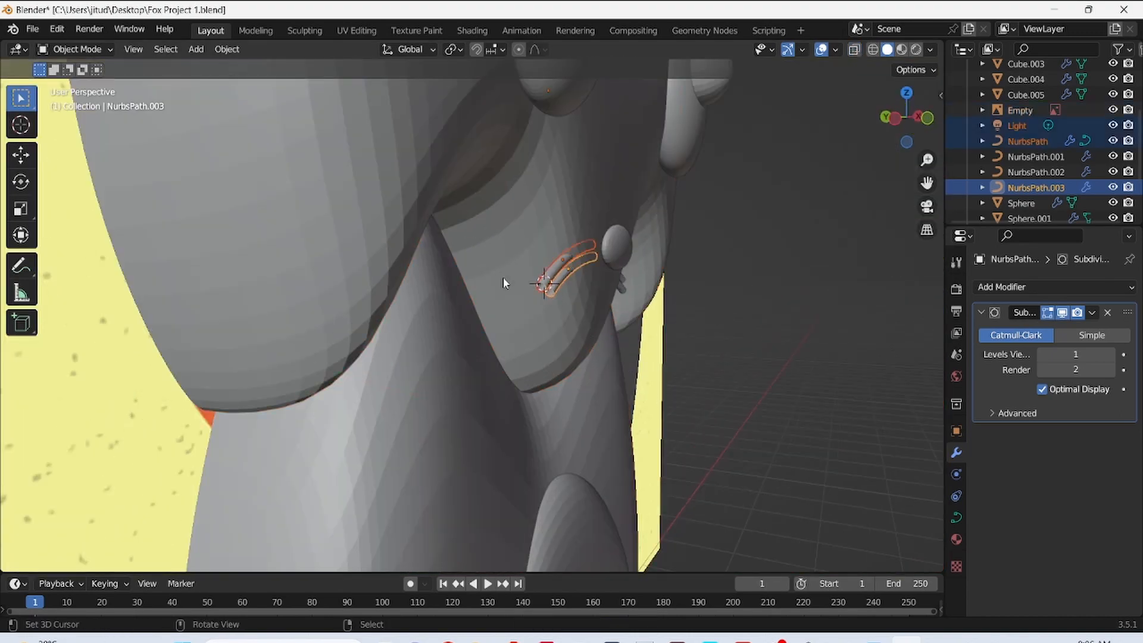
{"action": "key", "text": "KP_3"}
{"action": "key", "text": "KP_1"}
{"action": "key", "text": "KP_3"}
{"action": "left_click", "coordinate": [854, 50]}
{"action": "key", "text": "g"}
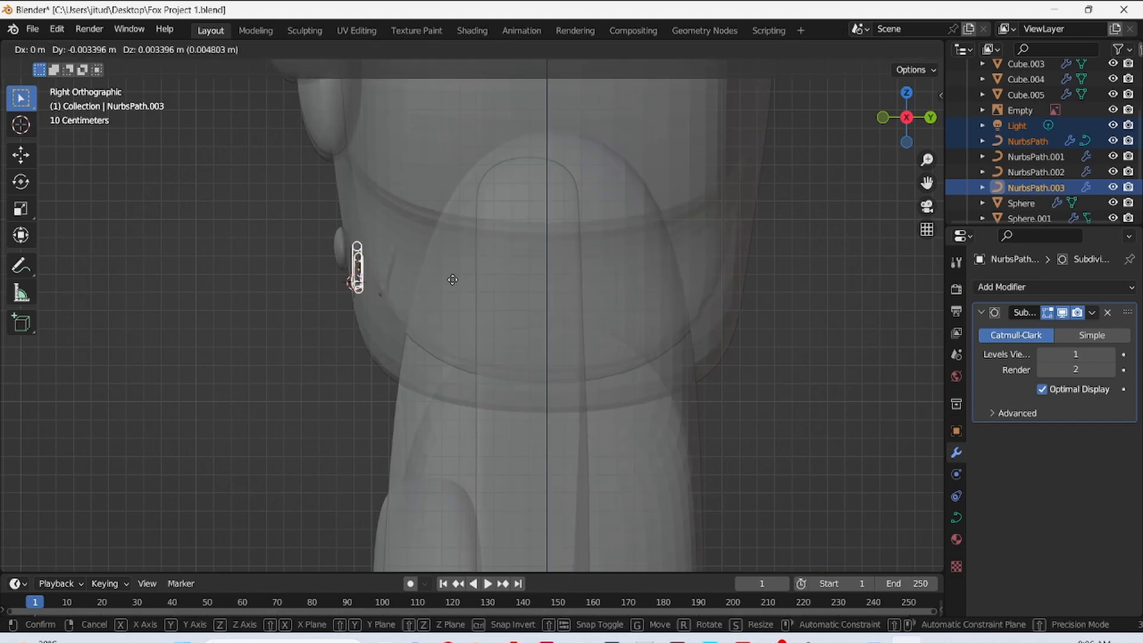
{"action": "left_click", "coordinate": [445, 279]}
- Rotate the two whiskers left of the nose to match the reference in the front view
{"action": "key", "text": "KP_1"}
{"action": "key", "text": "alt+z"}
{"action": "scroll", "coordinate": [550, 312], "scroll_direction": "up", "scroll_amount": 3}
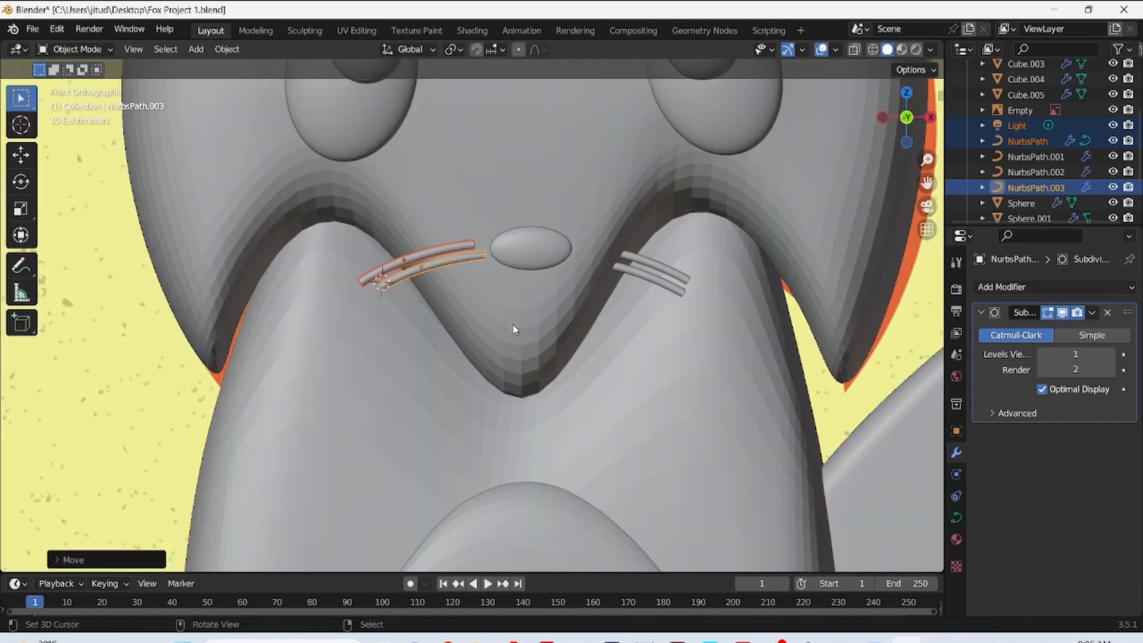
{"action": "key", "text": "alt+z"}
{"action": "key", "text": "r"}
{"action": "left_click", "coordinate": [530, 334]}
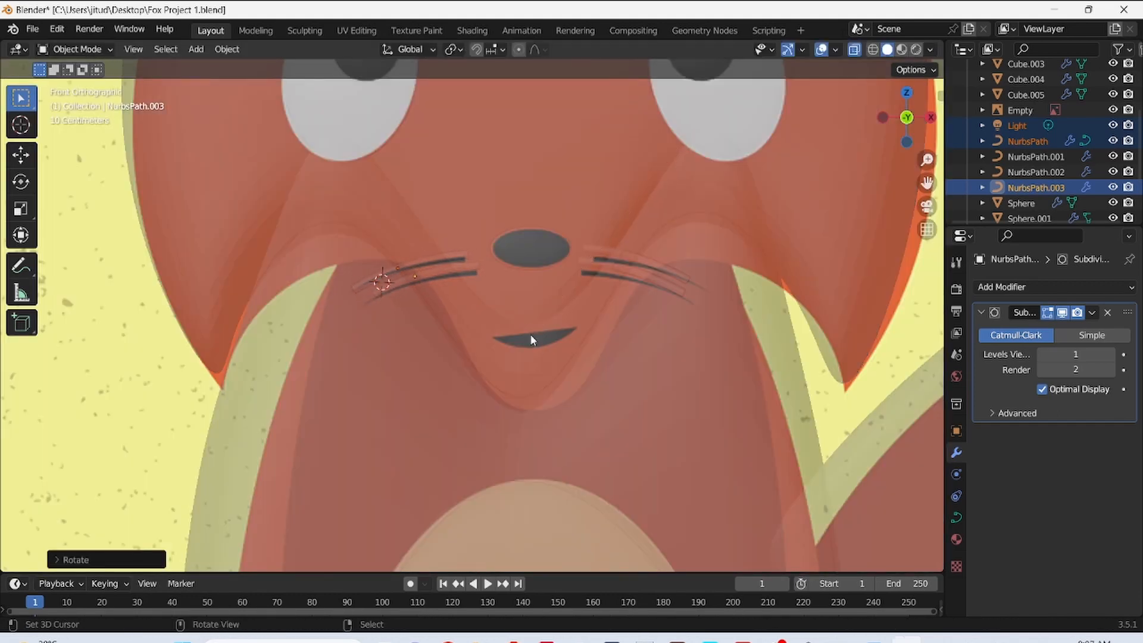
- Select only the two whiskers right of the nose and move them forward clear of the face surface in the side view
{"action": "key", "text": "alt+z"}
{"action": "left_click", "coordinate": [678, 284]}
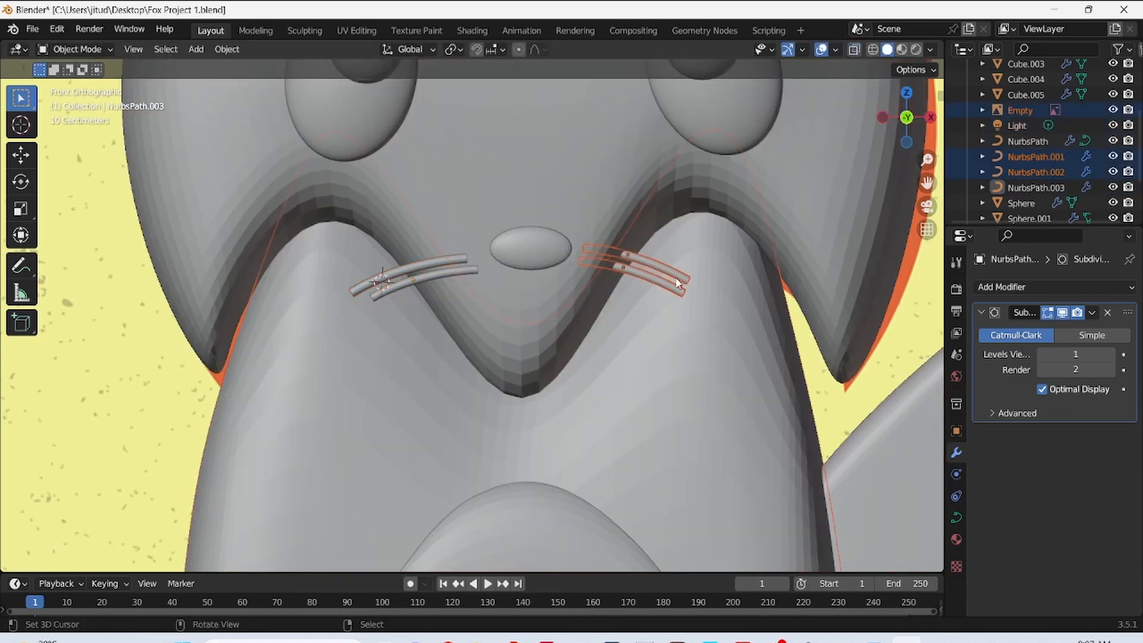
{"action": "left_click_drag", "start_coordinate": [530, 310], "coordinate": [529, 311], "text": "ctrl"}
{"action": "middle_click_drag", "start_coordinate": [664, 339], "coordinate": [677, 314]}
{"action": "key", "text": "KP_3"}
{"action": "key", "text": "g"}
{"action": "left_click", "coordinate": [593, 348]}
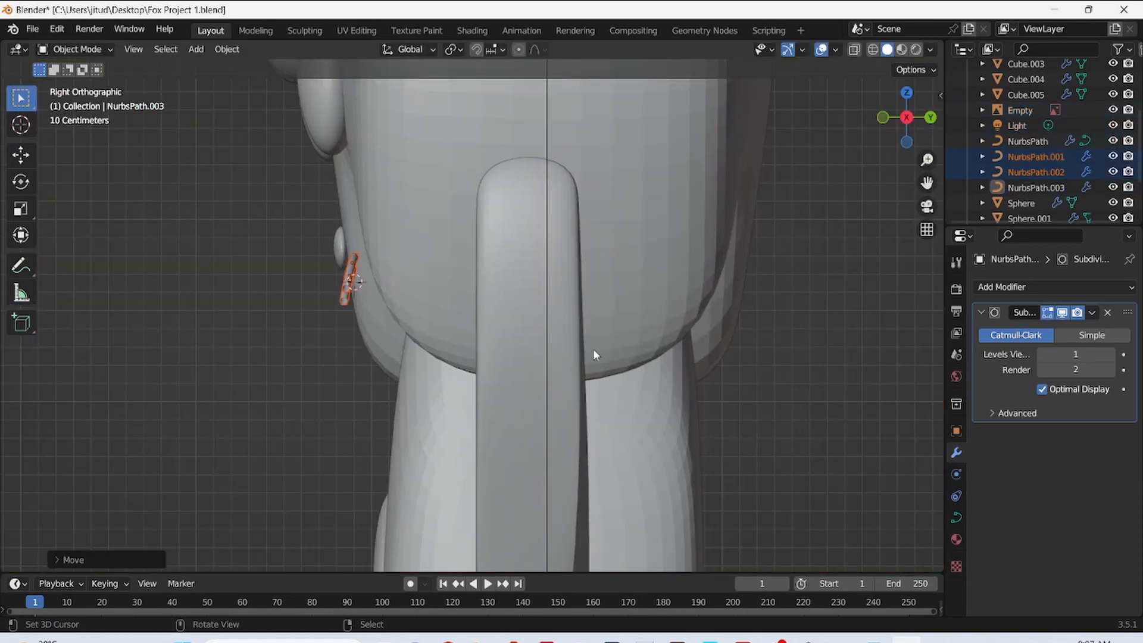
{"action": "key", "text": "alt+z"}
{"action": "key", "text": "KP_1"}
{"action": "key", "text": "alt+z"}
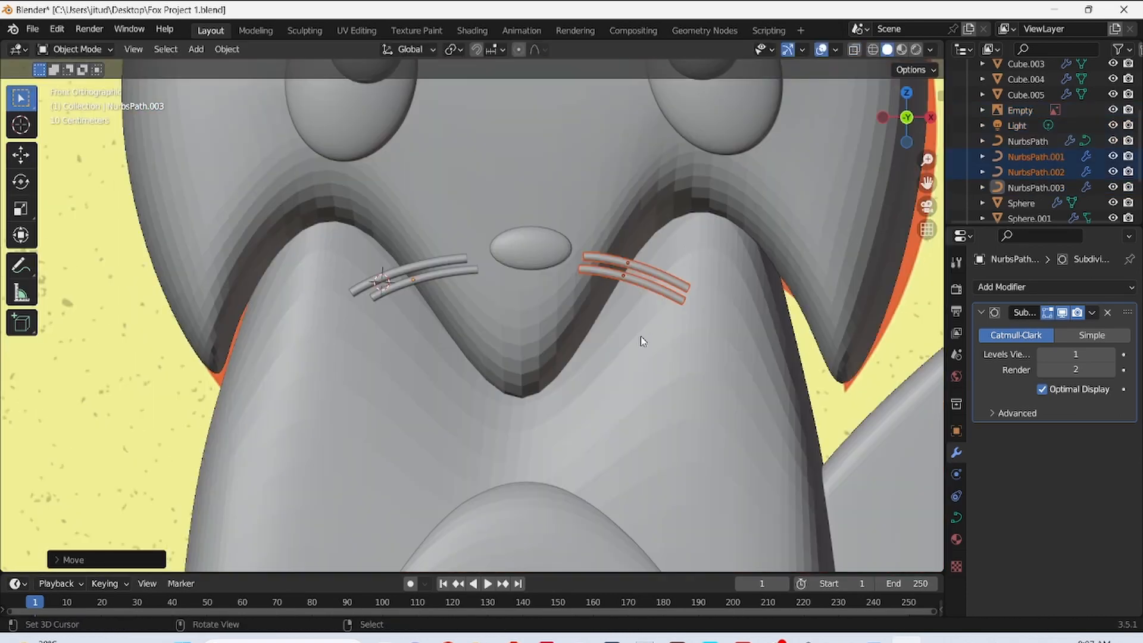
- Adjust the position of the nose between the whiskers
{"action": "scroll", "coordinate": [491, 359], "scroll_direction": "down", "scroll_amount": 3}
{"action": "scroll", "coordinate": [513, 307], "scroll_direction": "up", "scroll_amount": 3}
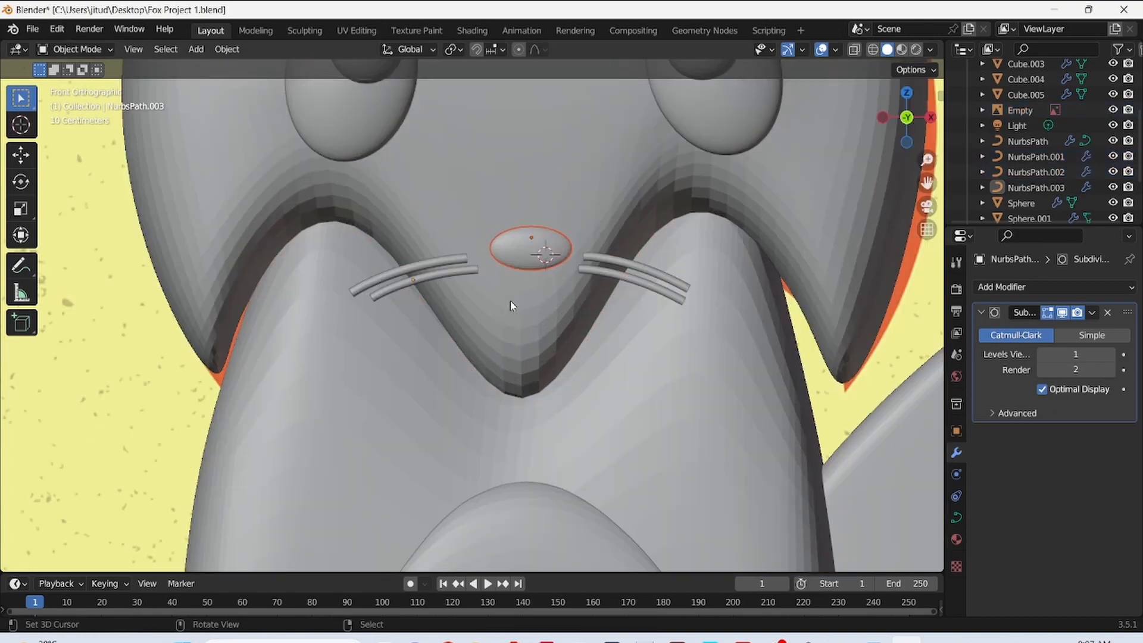
{"action": "key", "text": "g"}
{"action": "left_click", "coordinate": [541, 295]}
{"action": "scroll", "coordinate": [536, 293], "scroll_direction": "down", "scroll_amount": 6}
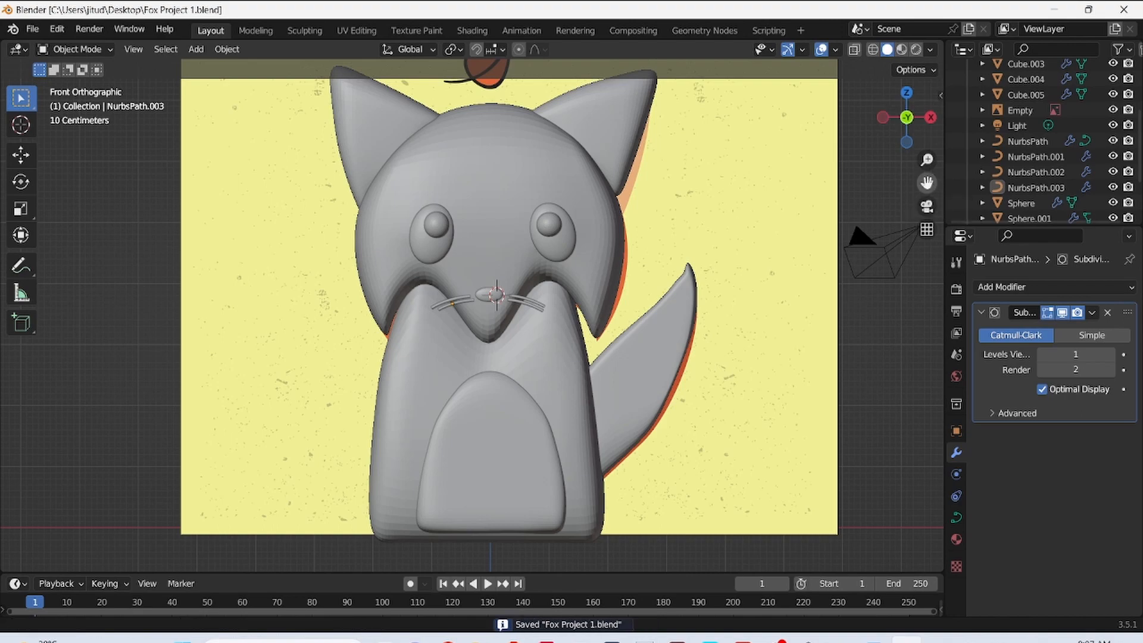
- Undo the nose copy placed over the left eyebrow and save the project
{"action": "left_click", "coordinate": [855, 50]}
{"action": "left_click", "coordinate": [855, 50]}
{"action": "left_click", "coordinate": [855, 50]}
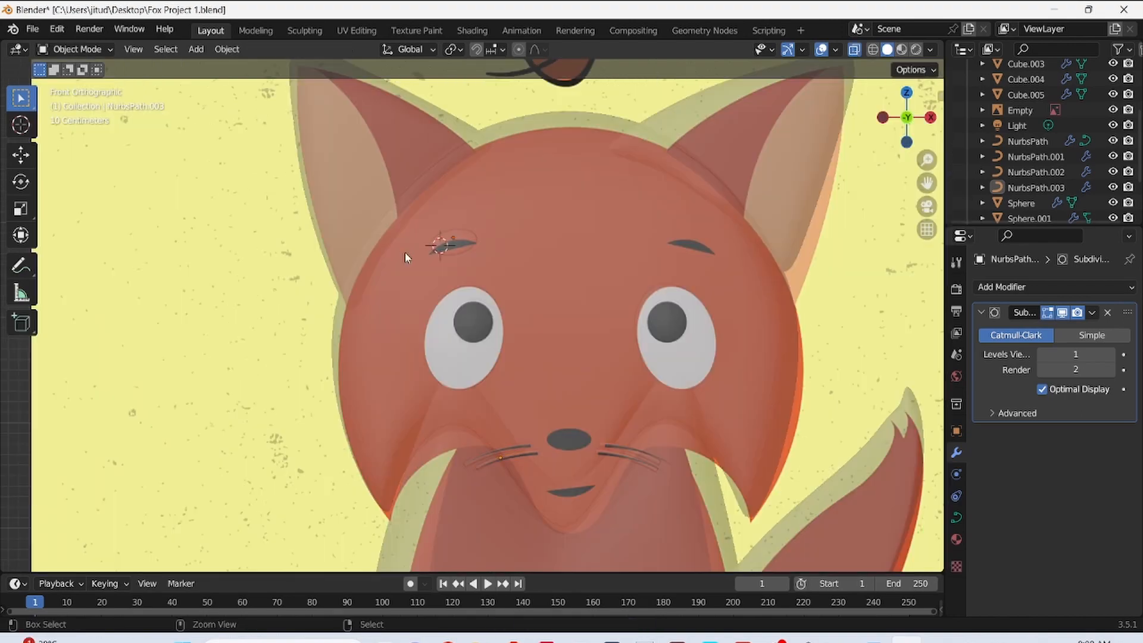
{"action": "key", "text": "ctrl+z"}
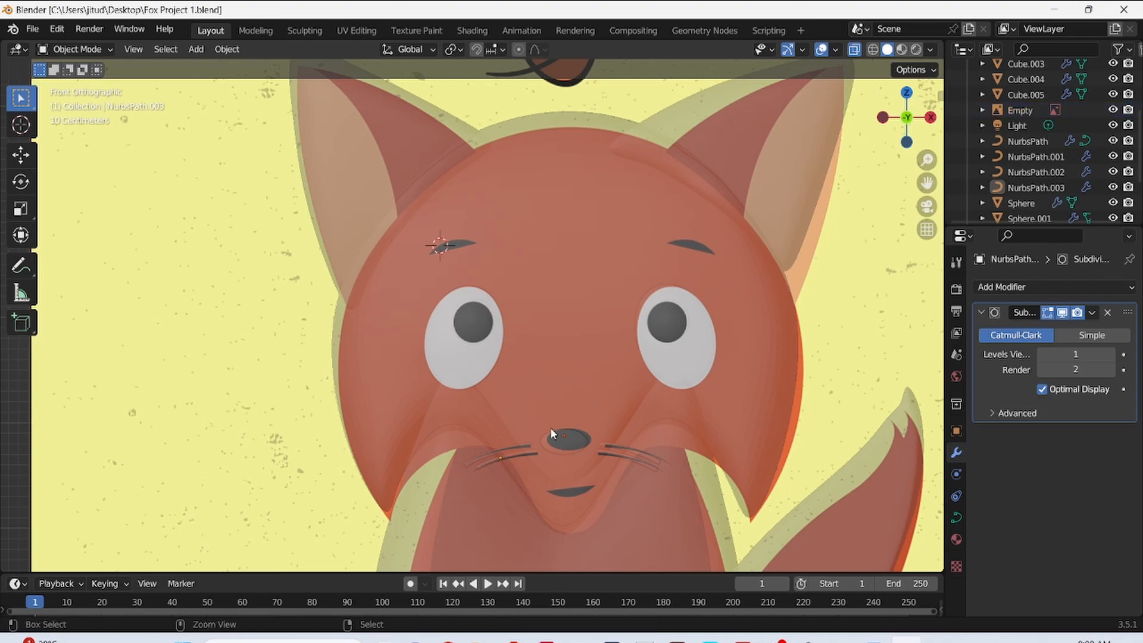
{"action": "key", "text": "ctrl+s"}
- Try to make the left eyebrow by duplicating the nose and moving and rotating the copy onto the forehead
{"action": "scroll", "coordinate": [550, 428], "scroll_direction": "down", "scroll_amount": 5}
{"action": "middle_click_drag", "start_coordinate": [550, 428], "coordinate": [389, 323]}
{"action": "key", "text": "alt+z"}
{"action": "scroll", "coordinate": [448, 439], "scroll_direction": "up", "scroll_amount": 5}
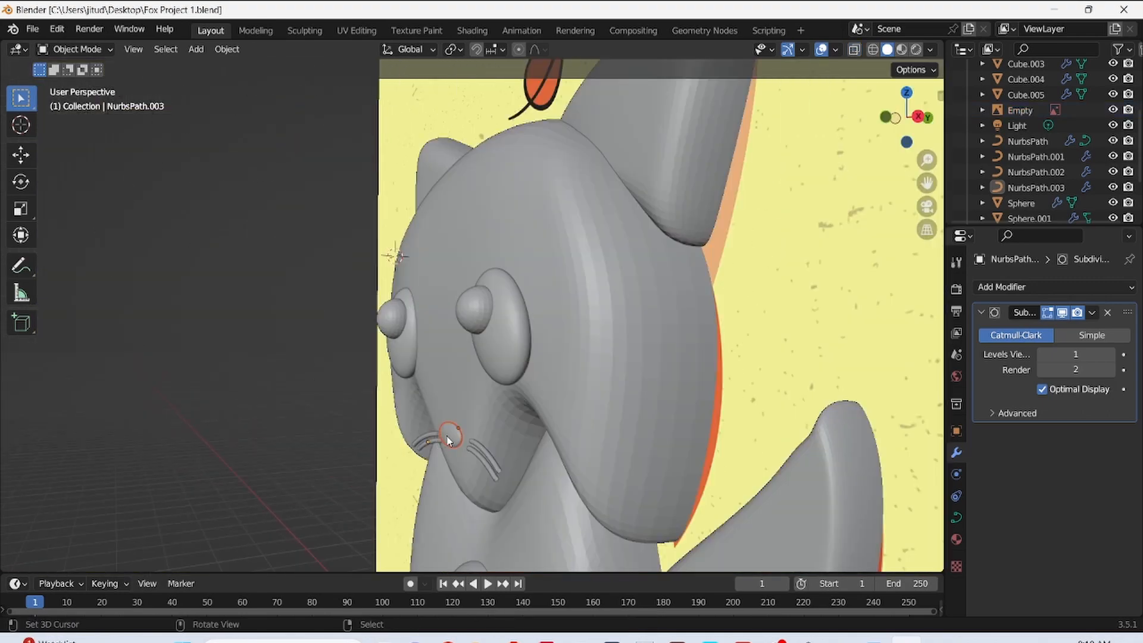
{"action": "key", "text": "shift+d"}
{"action": "left_click", "coordinate": [411, 256]}
{"action": "key", "text": "KP_1"}
{"action": "key", "text": "g"}
{"action": "left_click", "coordinate": [510, 330]}
{"action": "key", "text": "r"}
{"action": "left_click", "coordinate": [546, 348]}
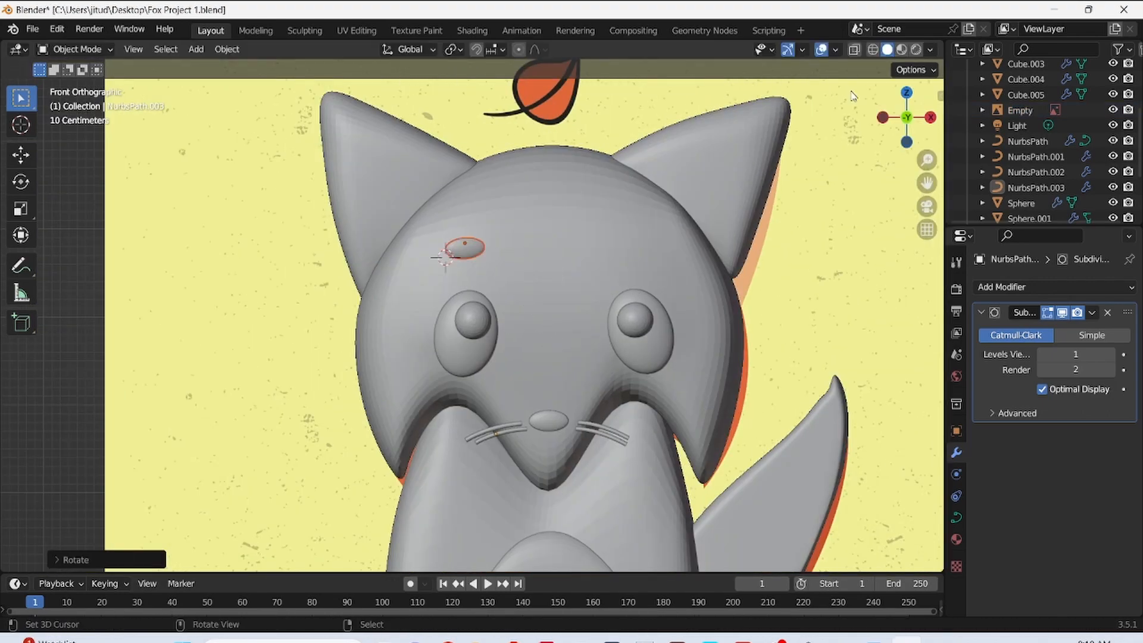
- Try to fit the nose copy to the left eyebrow of the see-through reference by moving and rotating it
{"action": "left_click", "coordinate": [855, 50]}
{"action": "scroll", "coordinate": [862, 187], "scroll_direction": "up", "scroll_amount": 2}
{"action": "left_click_drag", "start_coordinate": [927, 182], "coordinate": [1037, 236]}
{"action": "key", "text": "g"}
{"action": "left_click", "coordinate": [599, 295]}
{"action": "key", "text": "r"}
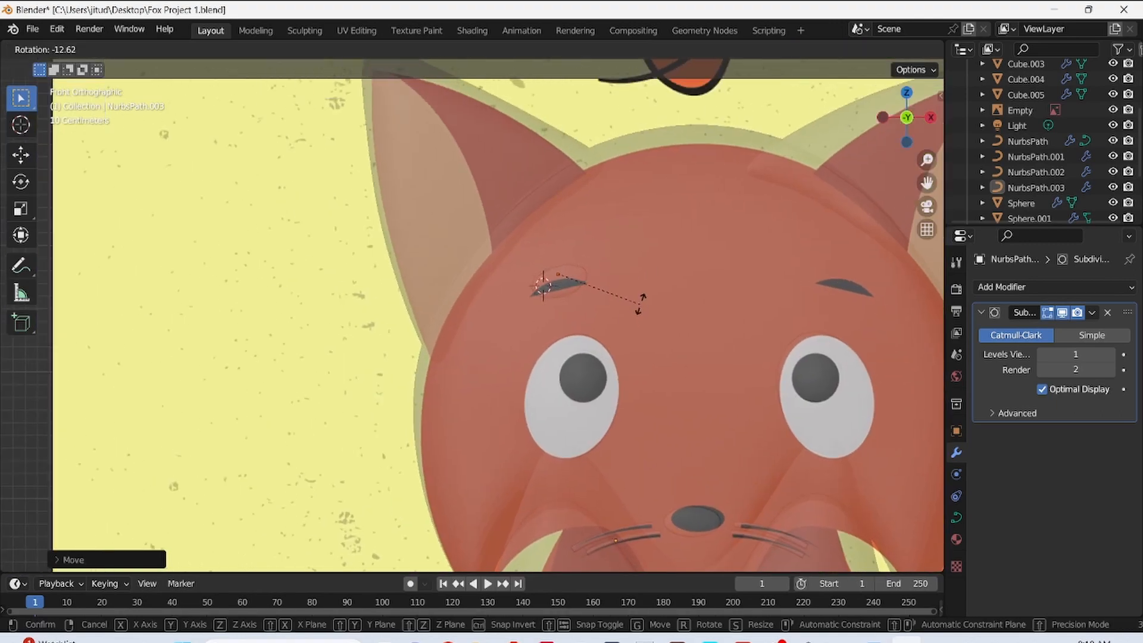
{"action": "left_click", "coordinate": [639, 306]}
{"action": "key", "text": "Tab"}
{"action": "key", "text": "Tab"}
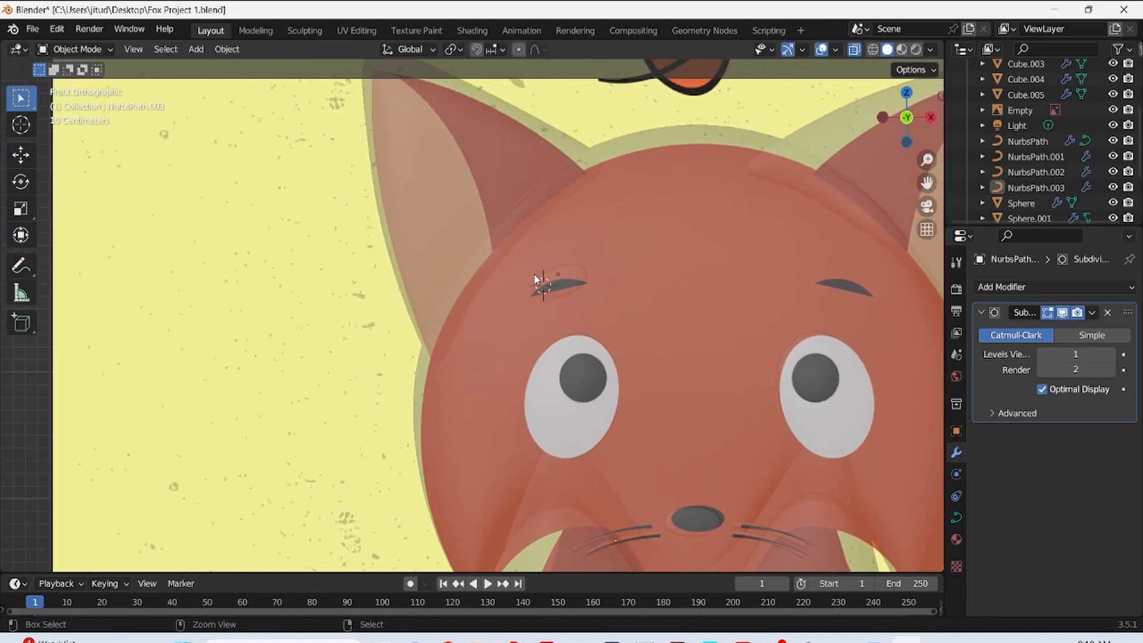
{"action": "scroll", "coordinate": [534, 275], "scroll_direction": "down", "scroll_amount": 4}
{"action": "middle_click_drag", "start_coordinate": [534, 275], "coordinate": [517, 260]}
{"action": "key", "text": "Tab"}
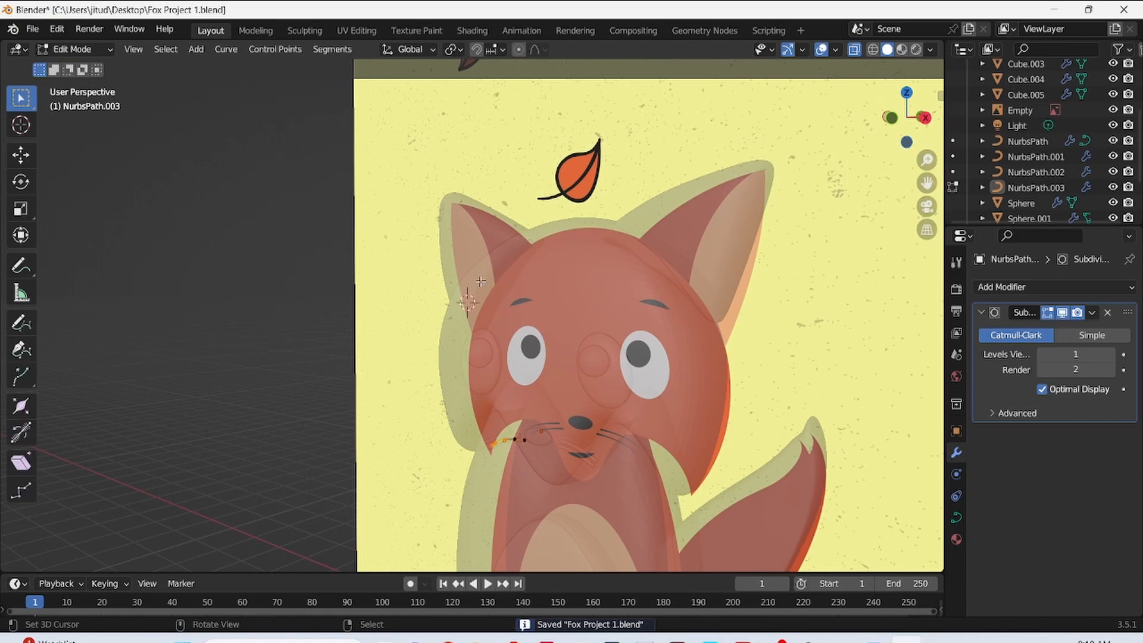
{"action": "key", "text": "KP_1"}
{"action": "key", "text": "alt+z"}
{"action": "scroll", "coordinate": [524, 330], "scroll_direction": "up", "scroll_amount": 2}
{"action": "key", "text": "Tab"}
- Add a UV sphere at the left eyebrow and rotate it 90 degrees about the X axis
{"action": "key", "text": "shift+a"}
{"action": "mouse_move", "coordinate": [531, 337]}
{"action": "left_click", "coordinate": [633, 365]}
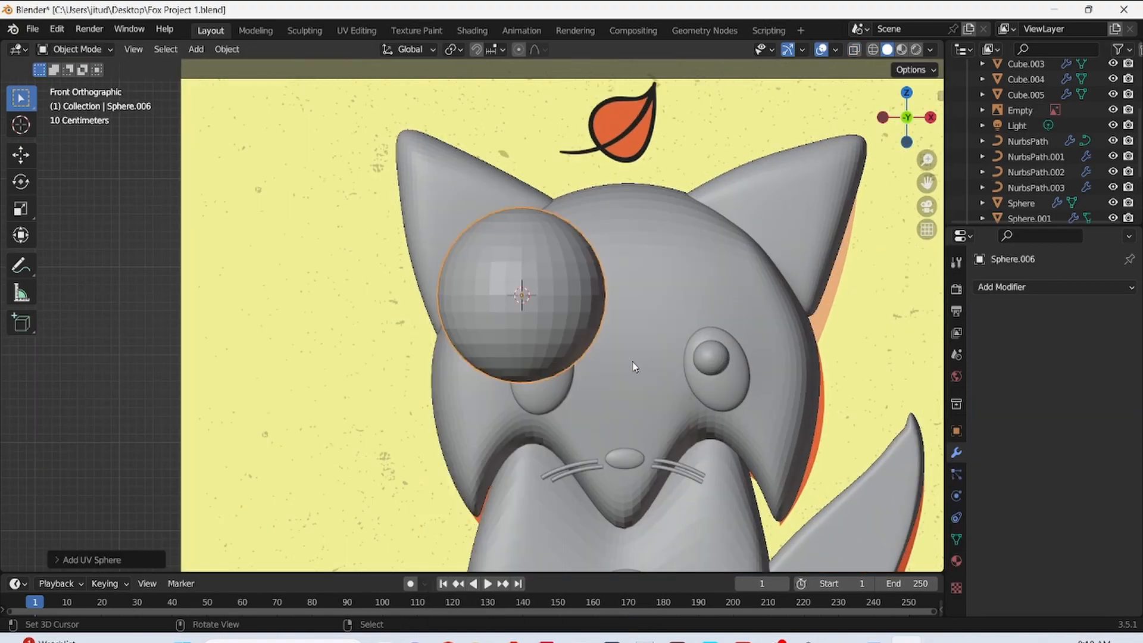
{"action": "key", "text": "r"}
{"action": "key", "text": "x"}
{"action": "key", "text": "9"}
{"action": "key", "text": "0"}
{"action": "key", "text": "Return"}
- Flatten the new sphere along the Y axis into a thin disc in the see-through side view
{"action": "scroll", "coordinate": [566, 281], "scroll_direction": "down", "scroll_amount": 3}
{"action": "scroll", "coordinate": [565, 280], "scroll_direction": "up", "scroll_amount": 2}
{"action": "middle_click_drag", "start_coordinate": [556, 280], "coordinate": [488, 280]}
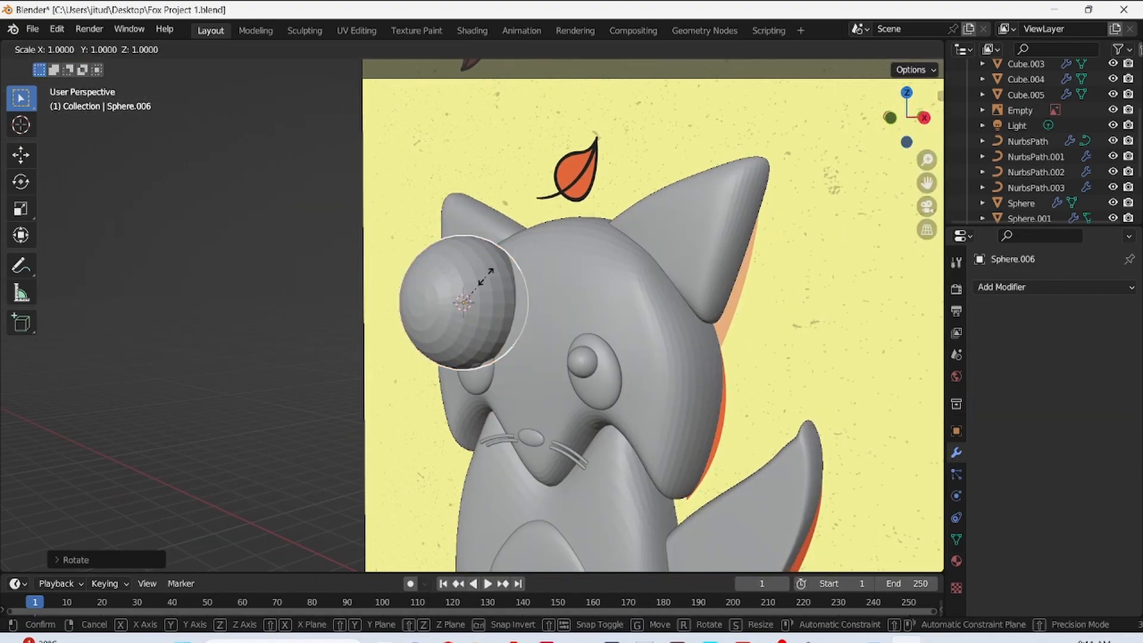
{"action": "key", "text": "KP_3"}
{"action": "key", "text": "alt+z"}
{"action": "key", "text": "s"}
{"action": "key", "text": "y"}
{"action": "left_click", "coordinate": [422, 295]}
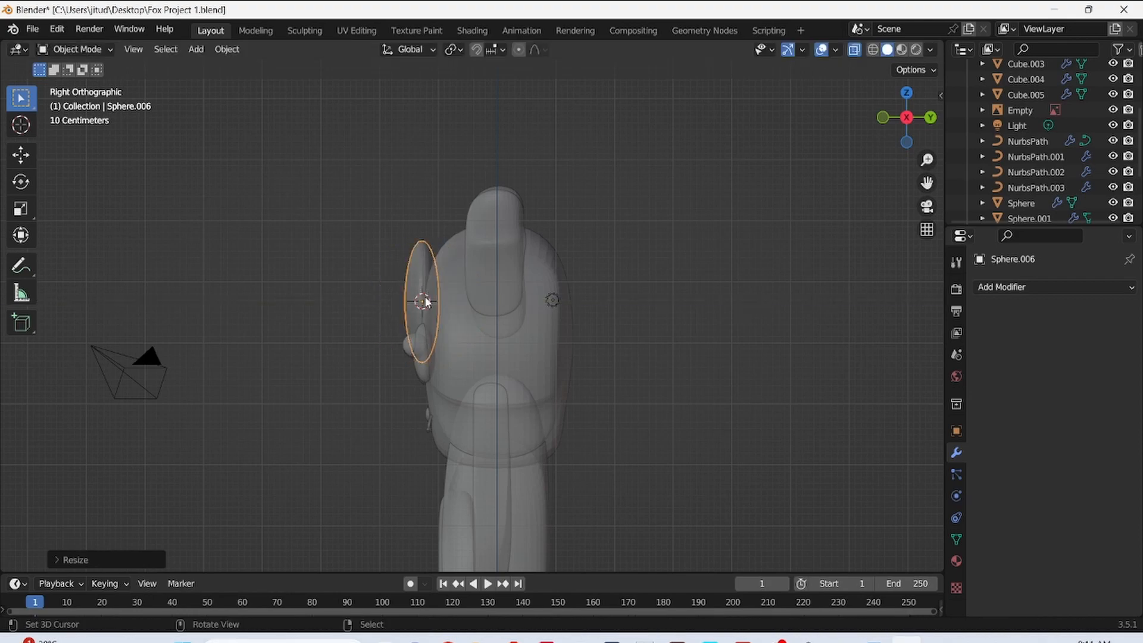
- Squash the flattened sphere along the Z axis into a low, wide ellipse
{"action": "key", "text": "s"}
{"action": "key", "text": "z"}
{"action": "right_click", "coordinate": [434, 309]}
{"action": "key", "text": "s"}
{"action": "key", "text": "z"}
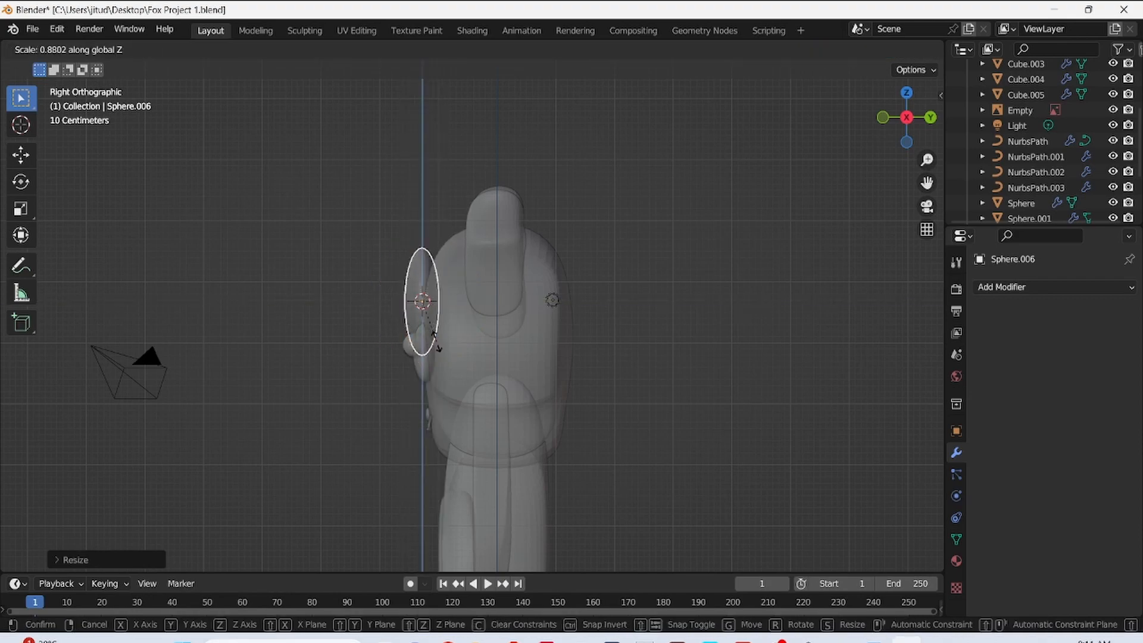
{"action": "left_click", "coordinate": [443, 288]}
- Scale the flattened sphere down and move it over the left eyebrow in the front view
{"action": "key", "text": "KP_1"}
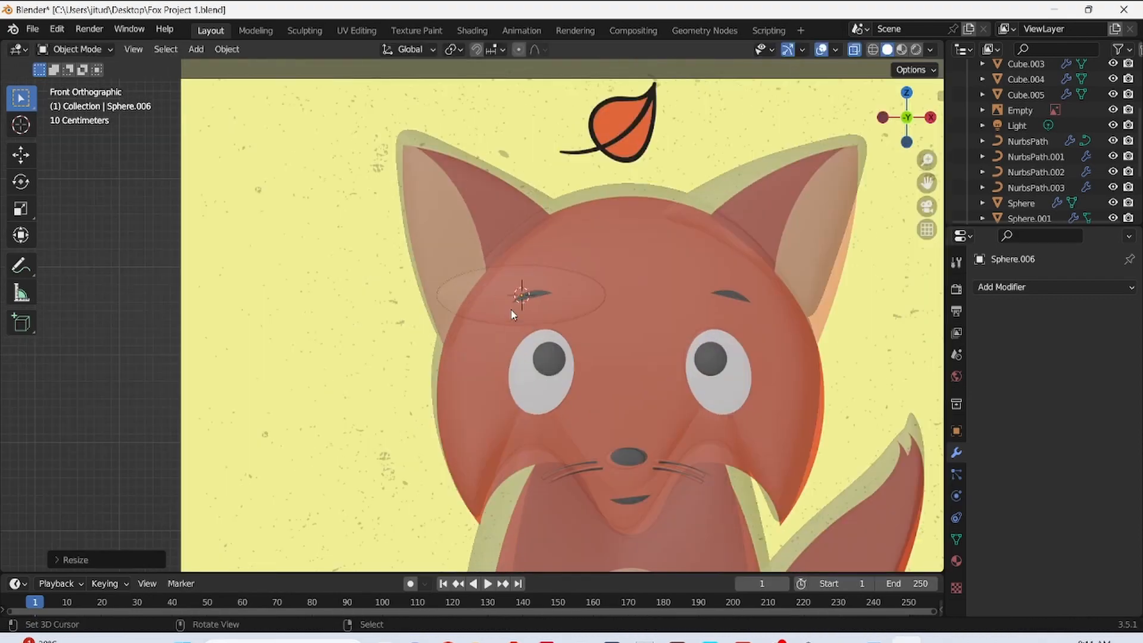
{"action": "key", "text": "s"}
{"action": "left_click", "coordinate": [520, 301]}
{"action": "middle_click_drag", "start_coordinate": [569, 298], "coordinate": [443, 266], "text": "shift"}
{"action": "scroll", "coordinate": [417, 265], "scroll_direction": "up", "scroll_amount": 4}
{"action": "key", "text": "g"}
{"action": "left_click", "coordinate": [506, 334]}
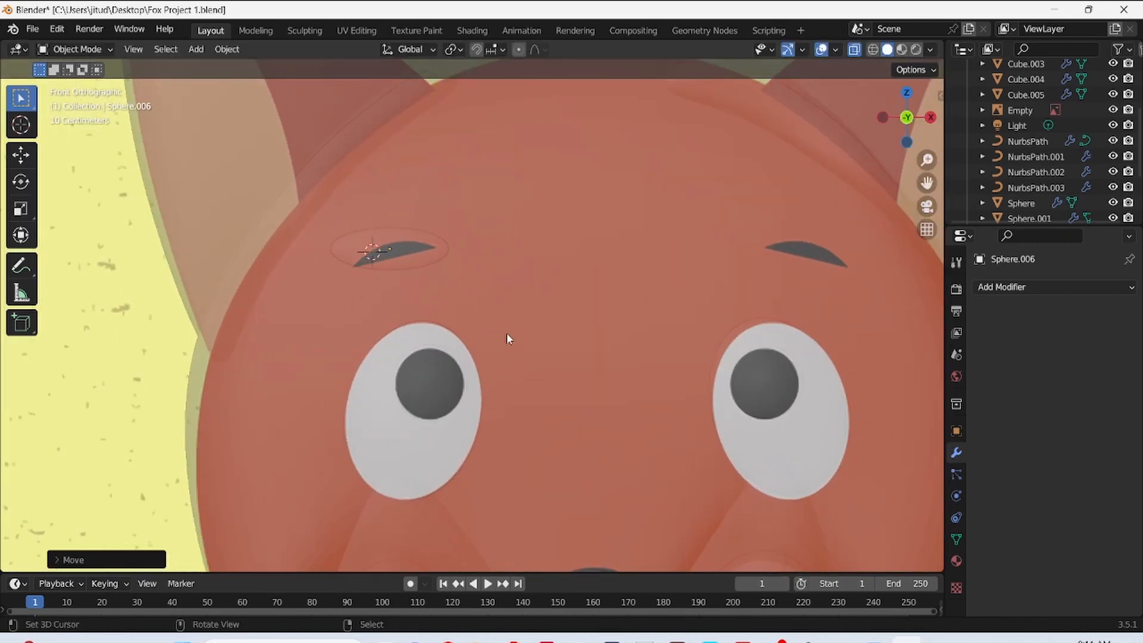
- Rotate the flattened sphere, scale it down and position it to fit the left eyebrow, and save the file
{"action": "key", "text": "r"}
{"action": "left_click", "coordinate": [529, 322]}
{"action": "key", "text": "s"}
{"action": "left_click", "coordinate": [435, 287]}
{"action": "scroll", "coordinate": [412, 278], "scroll_direction": "up", "scroll_amount": 1}
{"action": "key", "text": "g"}
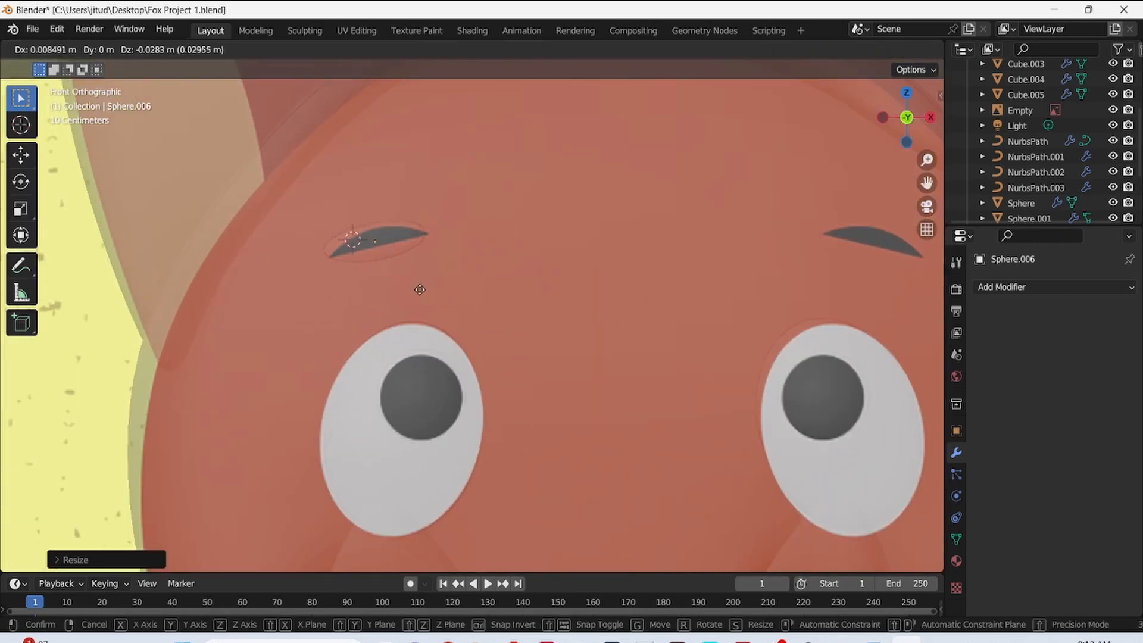
{"action": "left_click", "coordinate": [419, 288]}
{"action": "key", "text": "ctrl+s"}
{"action": "middle_click_drag", "start_coordinate": [419, 289], "coordinate": [438, 298], "text": "shift"}
- Delete the flattened sphere's vertices in Edit Mode, starting with its left half
{"action": "key", "text": "Tab"}
{"action": "scroll", "coordinate": [416, 256], "scroll_direction": "up", "scroll_amount": 4}
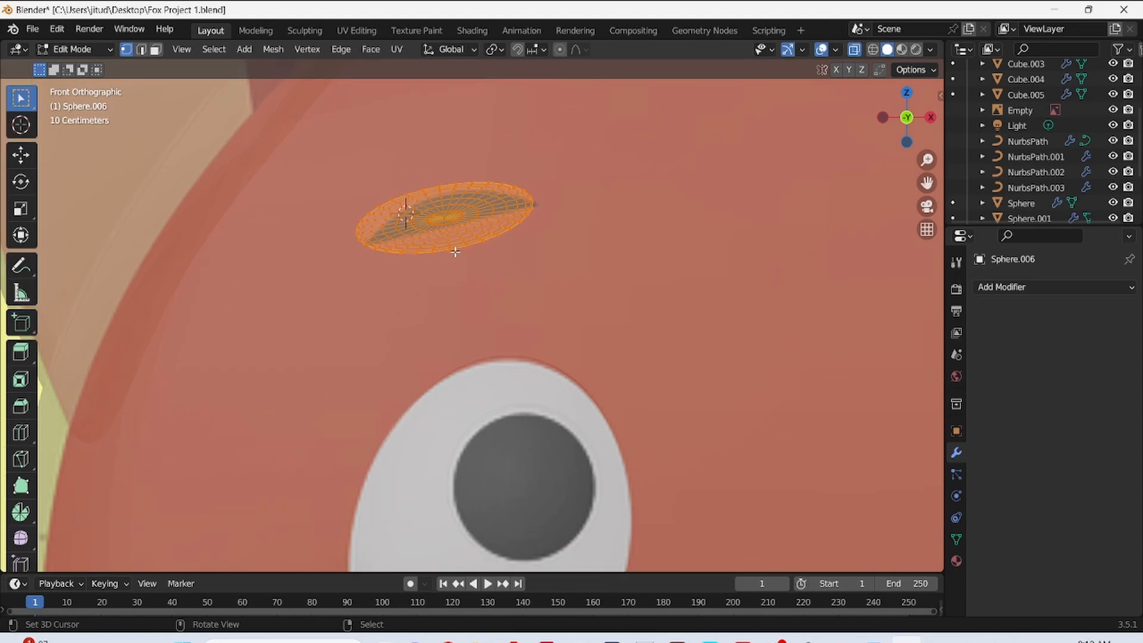
{"action": "key", "text": "g"}
{"action": "right_click", "coordinate": [403, 314]}
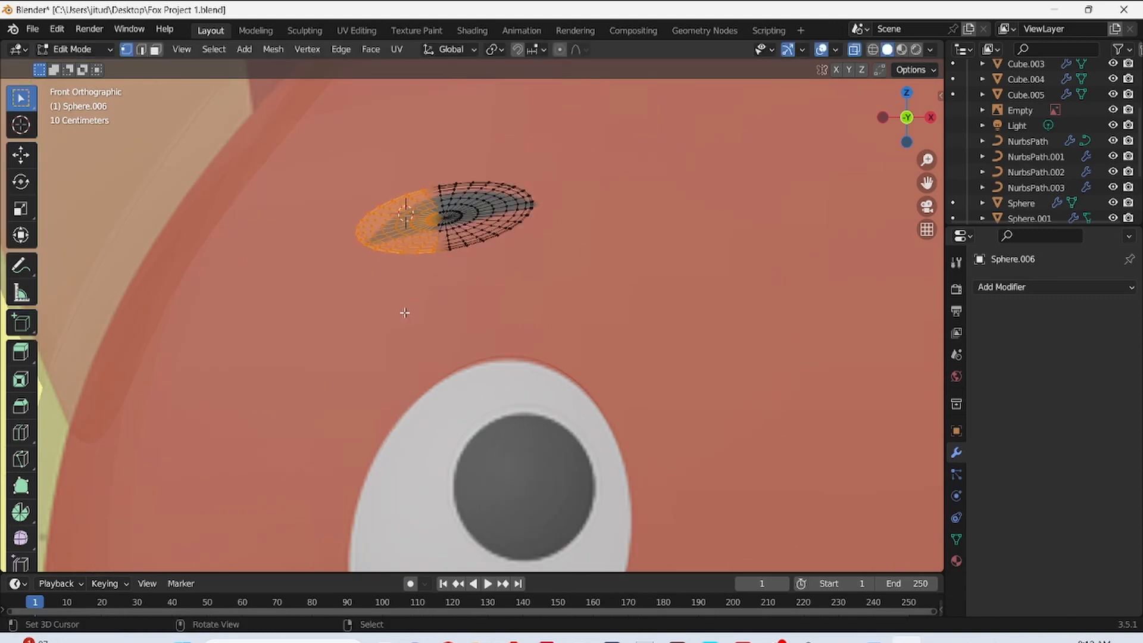
{"action": "key", "text": "Tab"}
{"action": "key", "text": "Tab"}
{"action": "key", "text": "x"}
{"action": "left_click", "coordinate": [442, 249]}
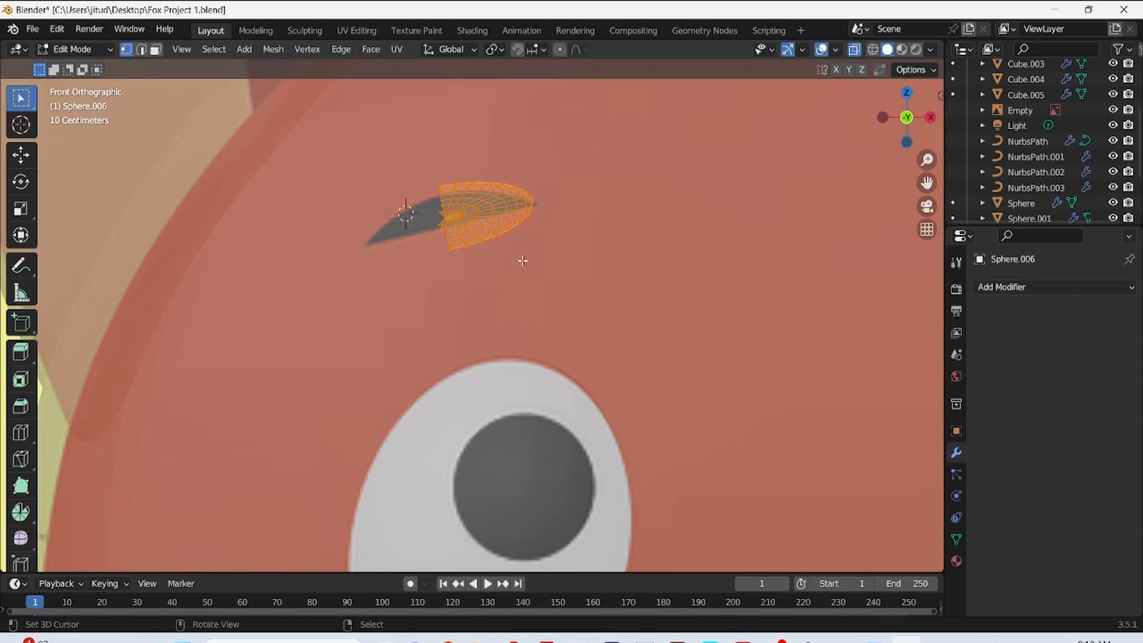
- Add a cube inside the same object, scale it down over the left eyebrow and save the file
{"action": "key", "text": "shift+a"}
{"action": "left_click", "coordinate": [463, 268]}
{"action": "key", "text": "s"}
{"action": "left_click", "coordinate": [420, 231]}
{"action": "key", "text": "g"}
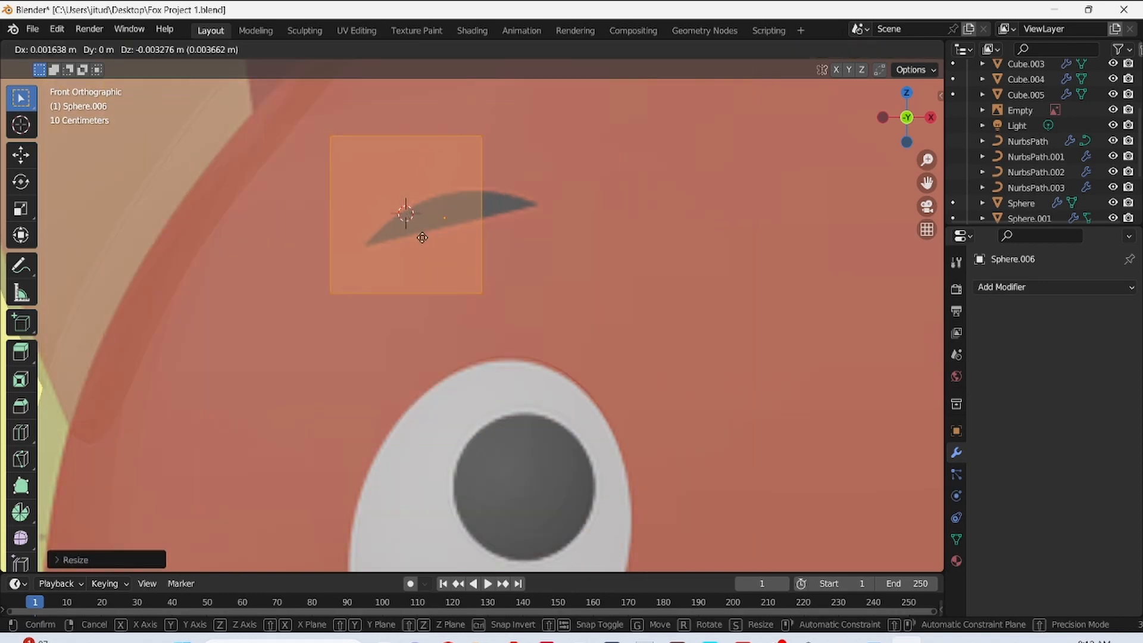
{"action": "left_click", "coordinate": [460, 242]}
{"action": "key", "text": "s"}
{"action": "left_click", "coordinate": [462, 249]}
{"action": "key", "text": "ctrl+s"}
- Move the cube's lower corner vertices onto the two pointed ends of the left eyebrow
{"action": "left_click_drag", "start_coordinate": [351, 262], "coordinate": [416, 319]}
{"action": "key", "text": "g"}
{"action": "left_click", "coordinate": [404, 277]}
{"action": "left_click_drag", "start_coordinate": [485, 257], "coordinate": [544, 316]}
{"action": "key", "text": "g"}
{"action": "left_click", "coordinate": [567, 232]}
- Move the cube's upper corner vertices onto the curved upper edge of the left eyebrow
{"action": "left_click_drag", "start_coordinate": [490, 127], "coordinate": [549, 172]}
{"action": "key", "text": "g"}
{"action": "left_click", "coordinate": [534, 216]}
{"action": "left_click_drag", "start_coordinate": [353, 124], "coordinate": [423, 210]}
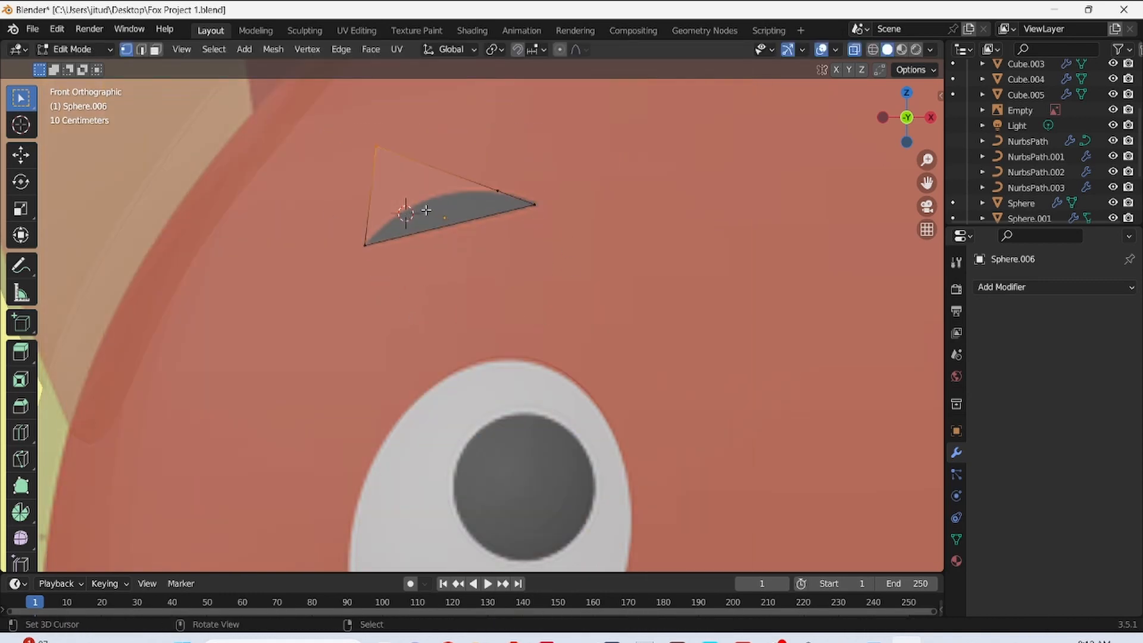
{"action": "key", "text": "g"}
{"action": "left_click", "coordinate": [455, 270]}
- Cut a vertical edge loop through the middle of the eyebrow mesh and raise its top vertices to the arc
{"action": "scroll", "coordinate": [455, 271], "scroll_direction": "up", "scroll_amount": 3}
{"action": "key", "text": "Tab"}
{"action": "key", "text": "Tab"}
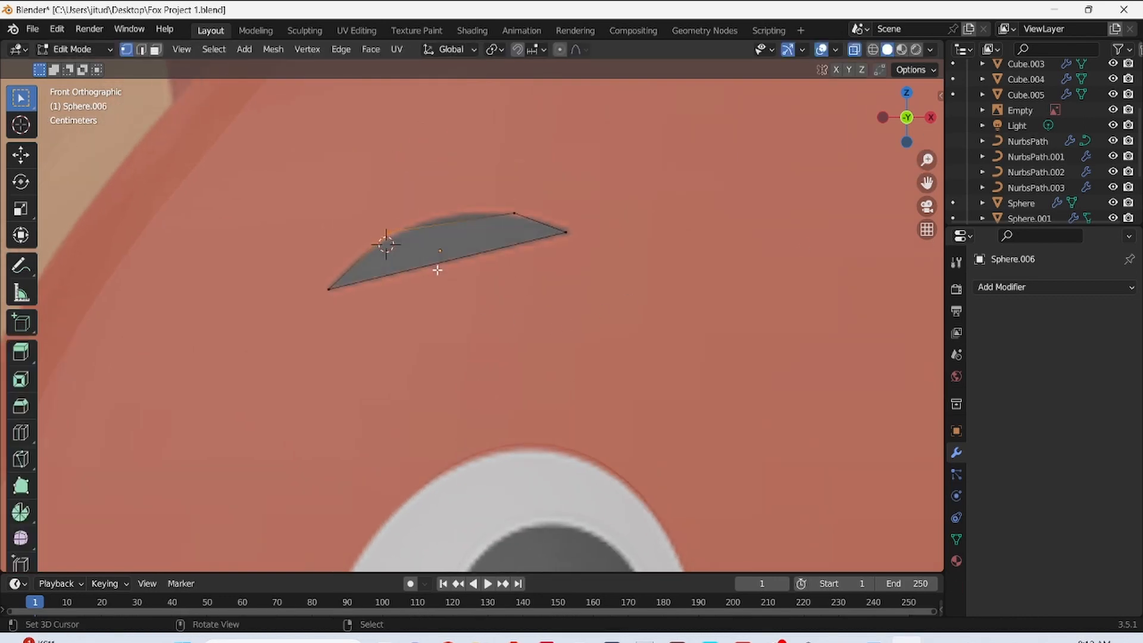
{"action": "key", "text": "ctrl+r"}
{"action": "left_click", "coordinate": [439, 263]}
{"action": "left_click", "coordinate": [434, 250]}
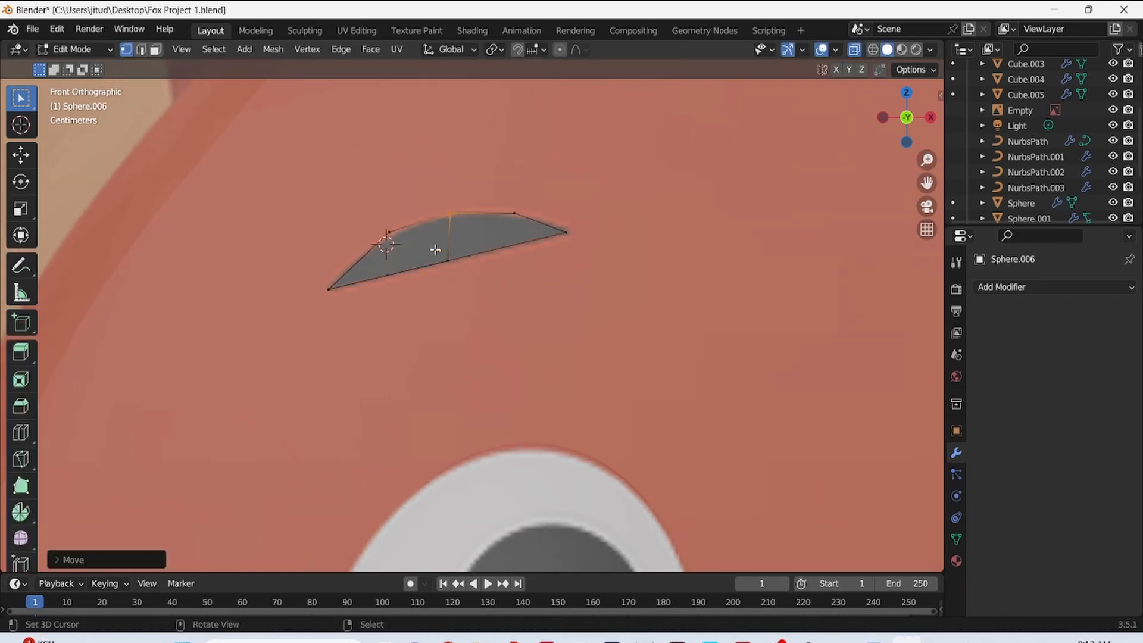
{"action": "right_click_drag", "start_coordinate": [379, 272], "coordinate": [383, 274]}
{"action": "right_click_drag", "start_coordinate": [541, 225], "coordinate": [547, 245]}
{"action": "key", "text": "Tab"}
- Thin the eyebrow along the Y axis in the side view, set it against the forehead and save
{"action": "middle_click_drag", "start_coordinate": [517, 226], "coordinate": [515, 245]}
{"action": "key", "text": "KP_3"}
{"action": "key", "text": "s"}
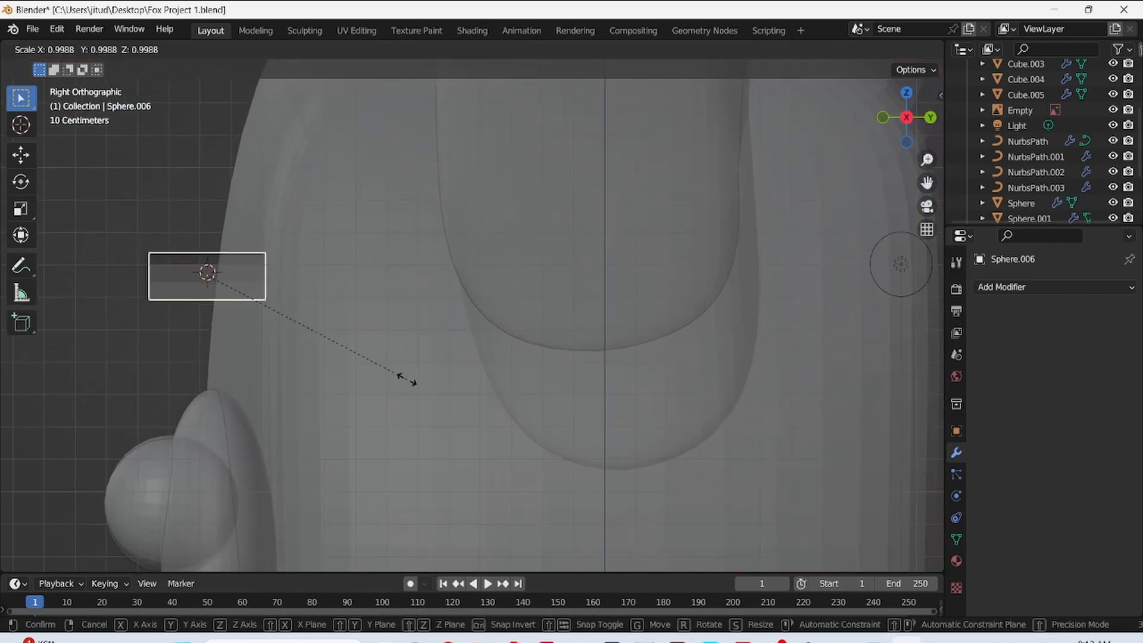
{"action": "key", "text": "y"}
{"action": "left_click", "coordinate": [256, 349]}
{"action": "key", "text": "g"}
{"action": "left_click", "coordinate": [270, 345]}
{"action": "key", "text": "r"}
{"action": "left_click", "coordinate": [268, 353]}
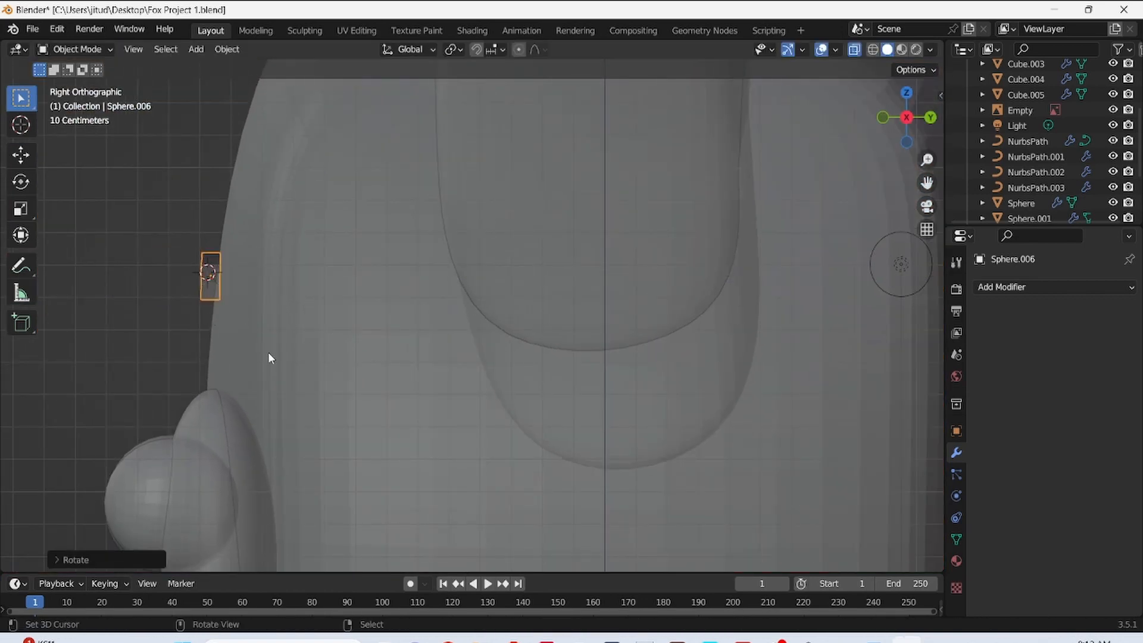
{"action": "key", "text": "ctrl+s"}
- Add a Subdivision Surface modifier at level 3 to the eyebrow and refit its size and position in the front view
{"action": "key", "text": "KP_1"}
{"action": "left_click", "coordinate": [854, 50]}
{"action": "scroll", "coordinate": [523, 205], "scroll_direction": "down", "scroll_amount": 6}
{"action": "left_click", "coordinate": [1052, 287]}
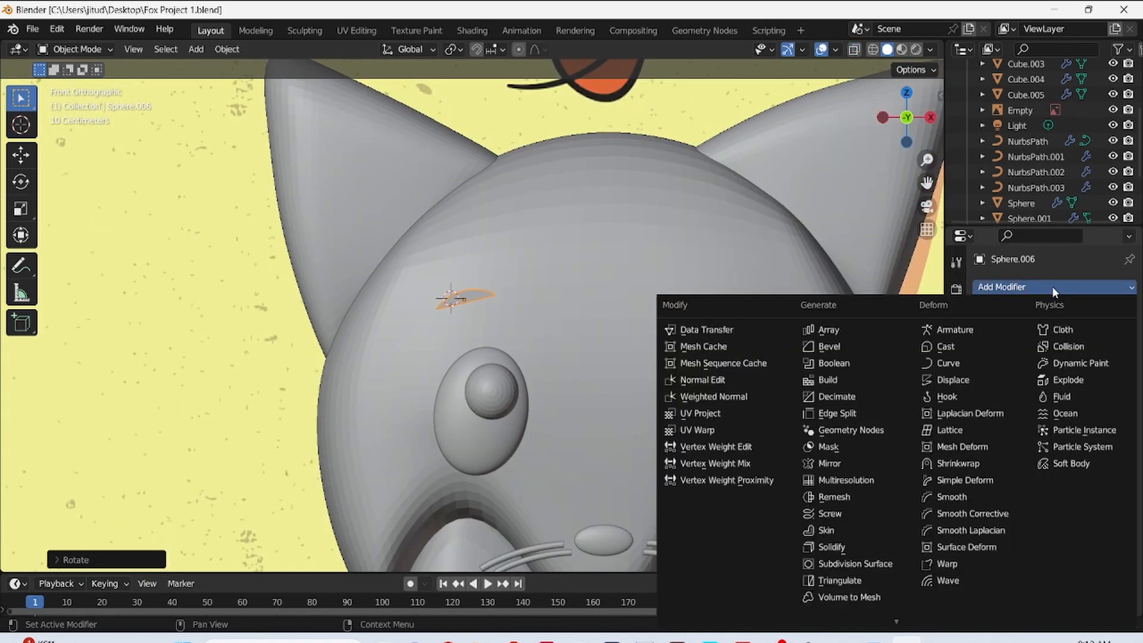
{"action": "left_click", "coordinate": [765, 506]}
{"action": "scroll", "coordinate": [576, 232], "scroll_direction": "up", "scroll_amount": 3}
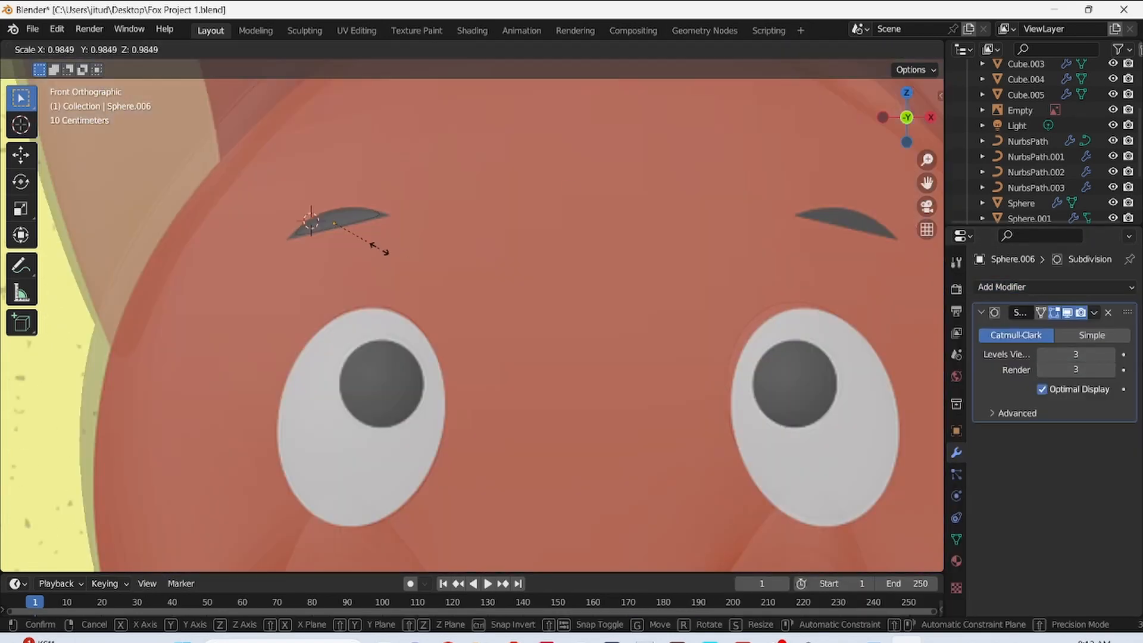
{"action": "left_click", "coordinate": [356, 288]}
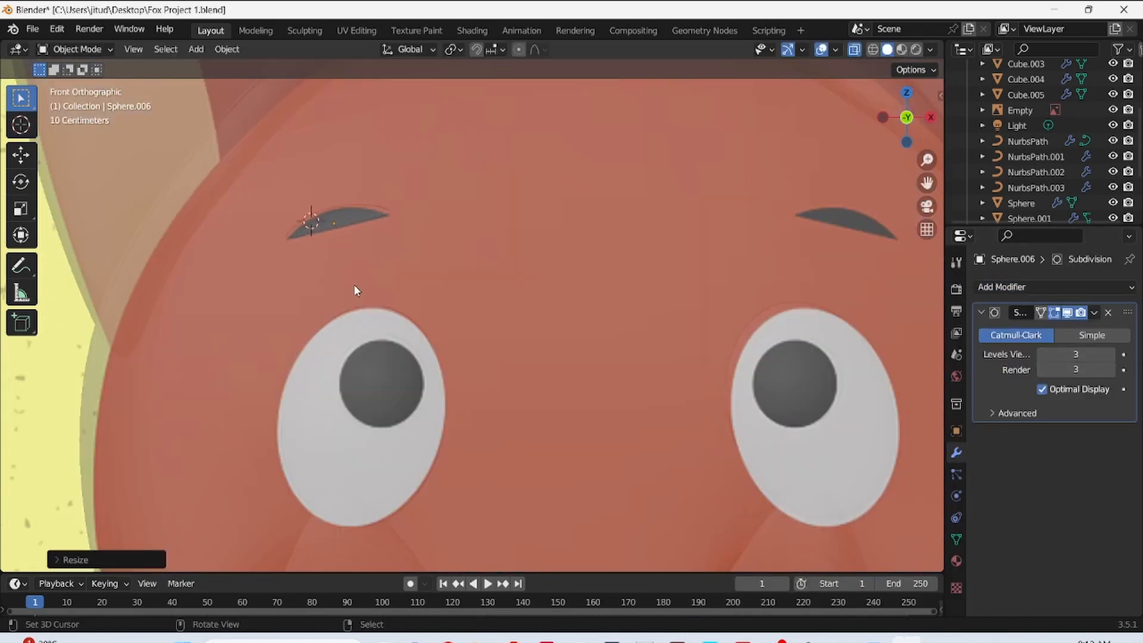
{"action": "key", "text": "alt+z"}
{"action": "scroll", "coordinate": [451, 337], "scroll_direction": "down", "scroll_amount": 4}
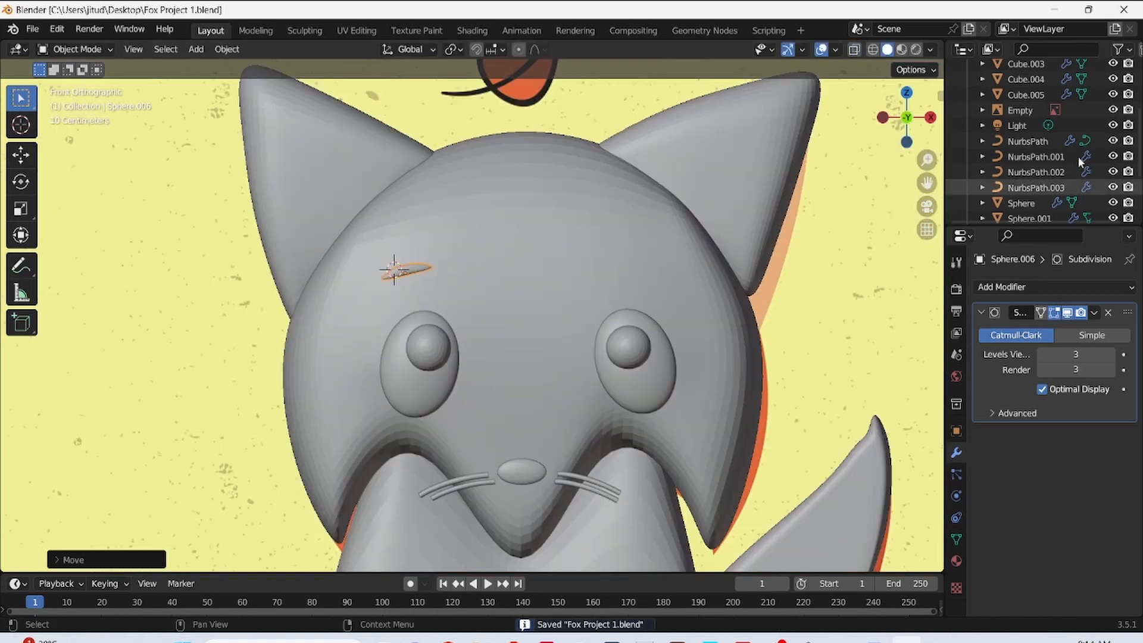
- Duplicate the eyebrow, rotate the copy to mirror the slant, place it over the right eyebrow and save the file
{"action": "scroll", "coordinate": [451, 337], "scroll_direction": "up", "scroll_amount": 2}
{"action": "key", "text": "r"}
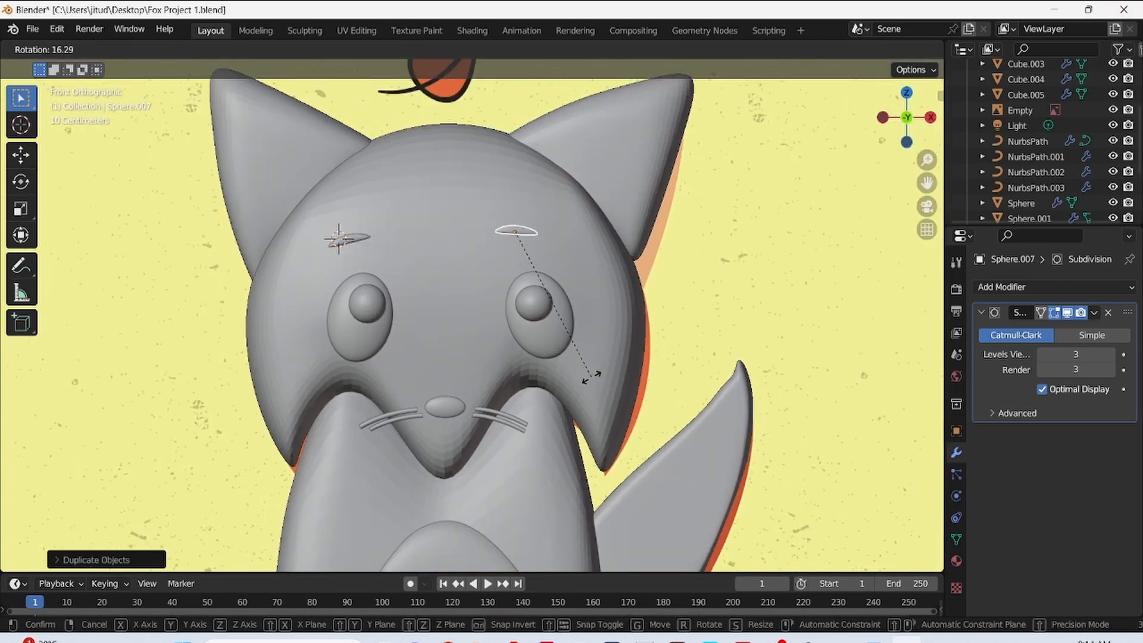
{"action": "left_click", "coordinate": [589, 379]}
{"action": "key", "text": "alt+z"}
{"action": "scroll", "coordinate": [679, 178], "scroll_direction": "up", "scroll_amount": 2}
{"action": "key", "text": "g"}
{"action": "left_click", "coordinate": [690, 356]}
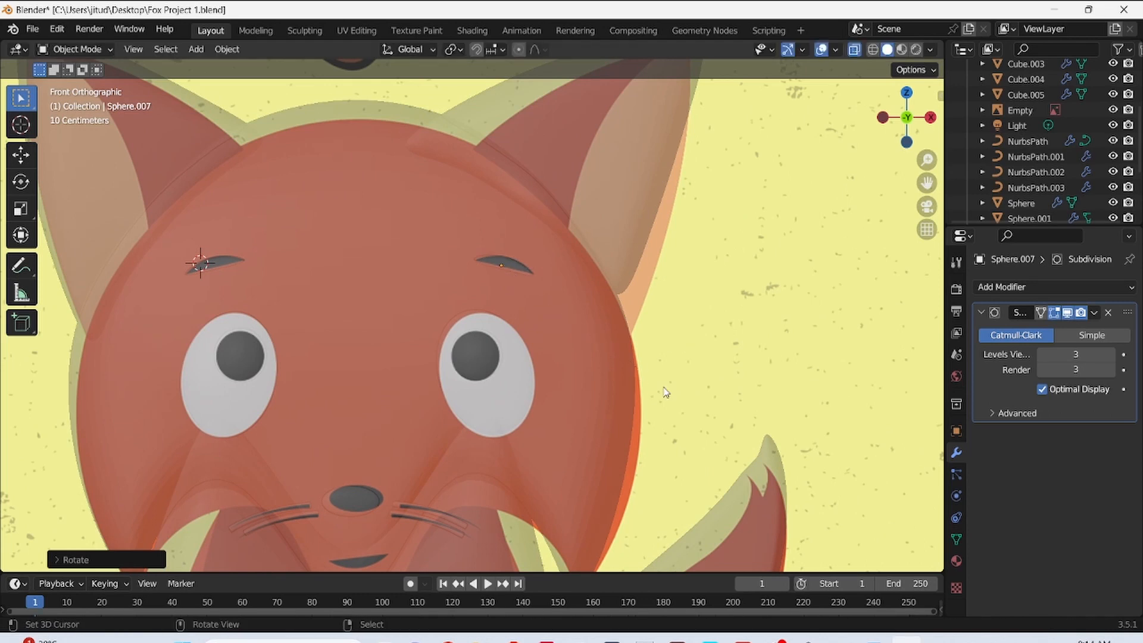
{"action": "key", "text": "ctrl+s"}
{"action": "key", "text": "alt+z"}
{"action": "scroll", "coordinate": [687, 137], "scroll_direction": "down", "scroll_amount": 4}
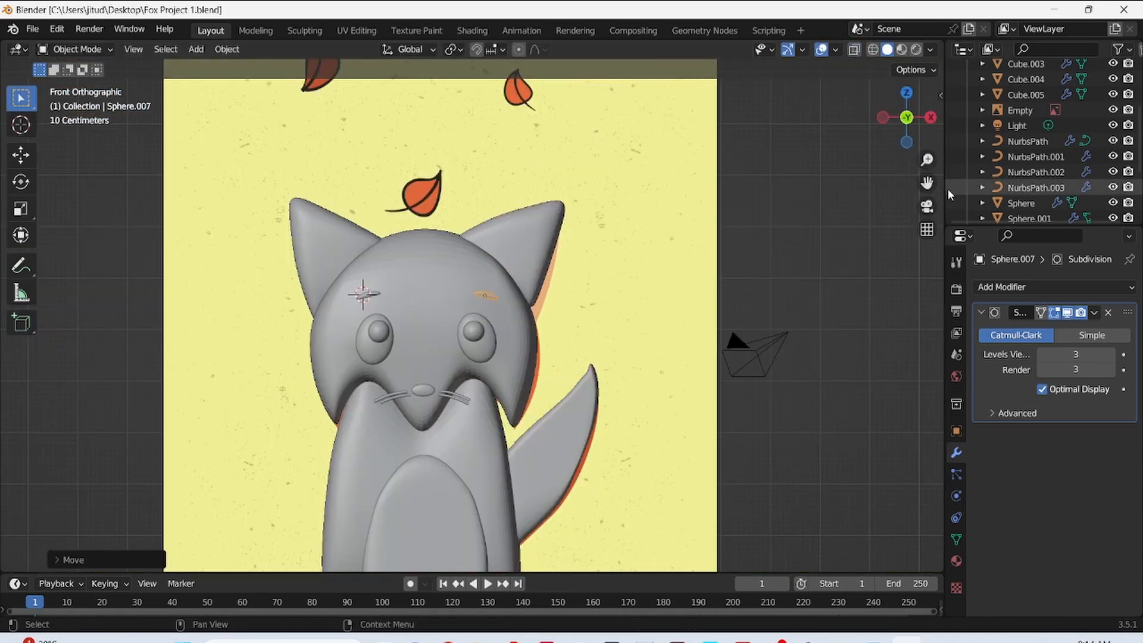
- Add a cube and move it up to the leaf above the fox's head
{"action": "left_click", "coordinate": [854, 50]}
{"action": "left_click", "coordinate": [854, 51]}
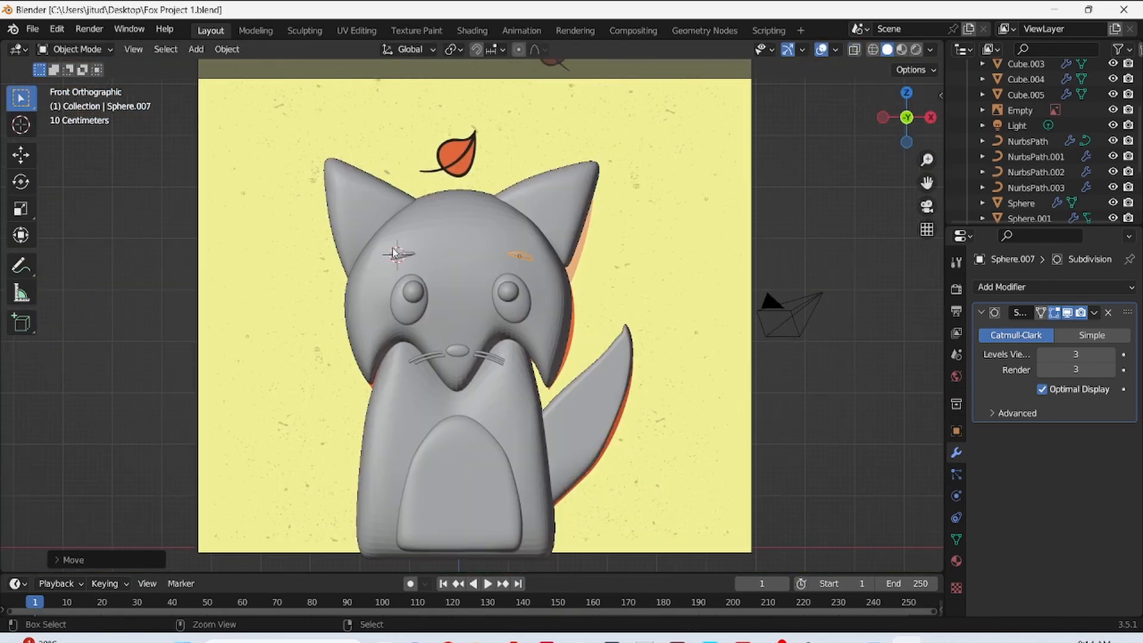
{"action": "left_click_drag", "start_coordinate": [927, 183], "coordinate": [960, 272]}
{"action": "scroll", "coordinate": [917, 239], "scroll_direction": "up", "scroll_amount": 3}
{"action": "left_click_drag", "start_coordinate": [927, 183], "coordinate": [900, 299]}
{"action": "key", "text": "shift+a"}
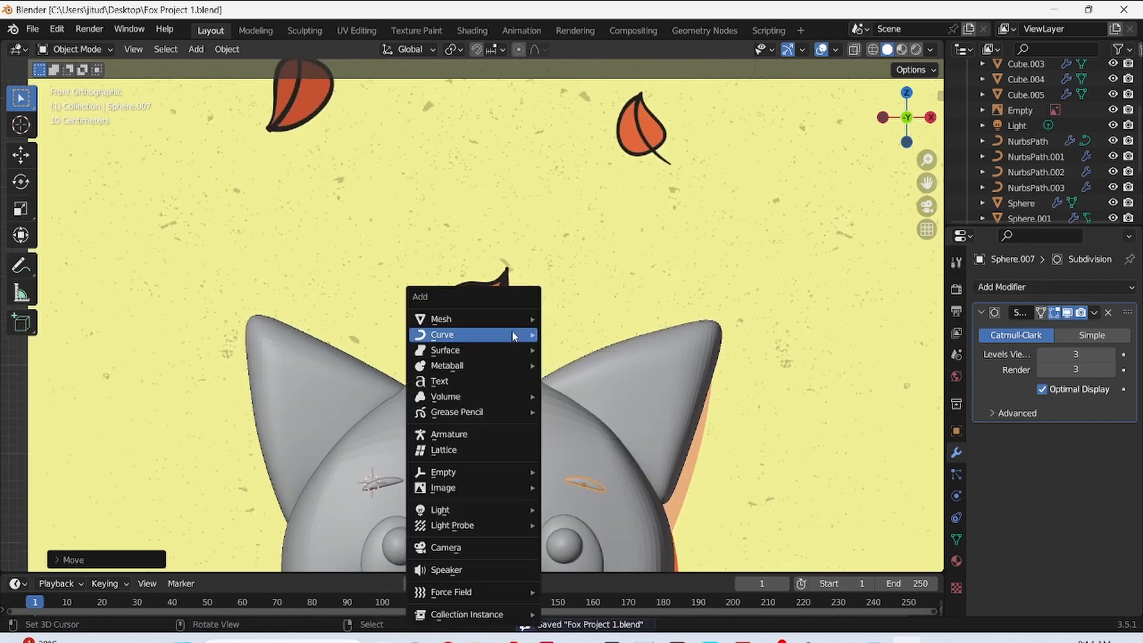
{"action": "mouse_move", "coordinate": [516, 320]}
{"action": "left_click", "coordinate": [576, 334]}
{"action": "key", "text": "g"}
{"action": "left_click", "coordinate": [560, 256]}
- Scale the cube down, center it over the leaf above the head and save the file
{"action": "key", "text": "s"}
{"action": "left_click", "coordinate": [515, 304]}
{"action": "key", "text": "g"}
{"action": "left_click", "coordinate": [568, 307]}
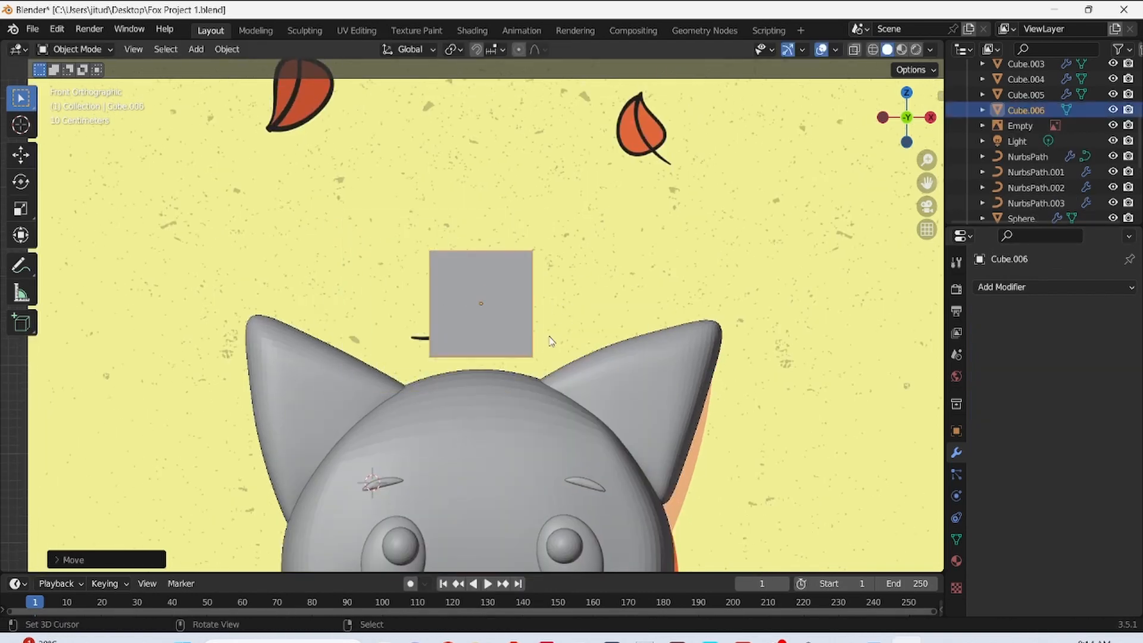
{"action": "key", "text": "s"}
{"action": "left_click", "coordinate": [529, 356]}
{"action": "key", "text": "g"}
{"action": "key", "text": "ctrl+s"}
- Move the cube's upper corner vertices onto the leaf's left shoulder and its pointed tip
{"action": "left_click", "coordinate": [854, 51]}
{"action": "key", "text": "Tab"}
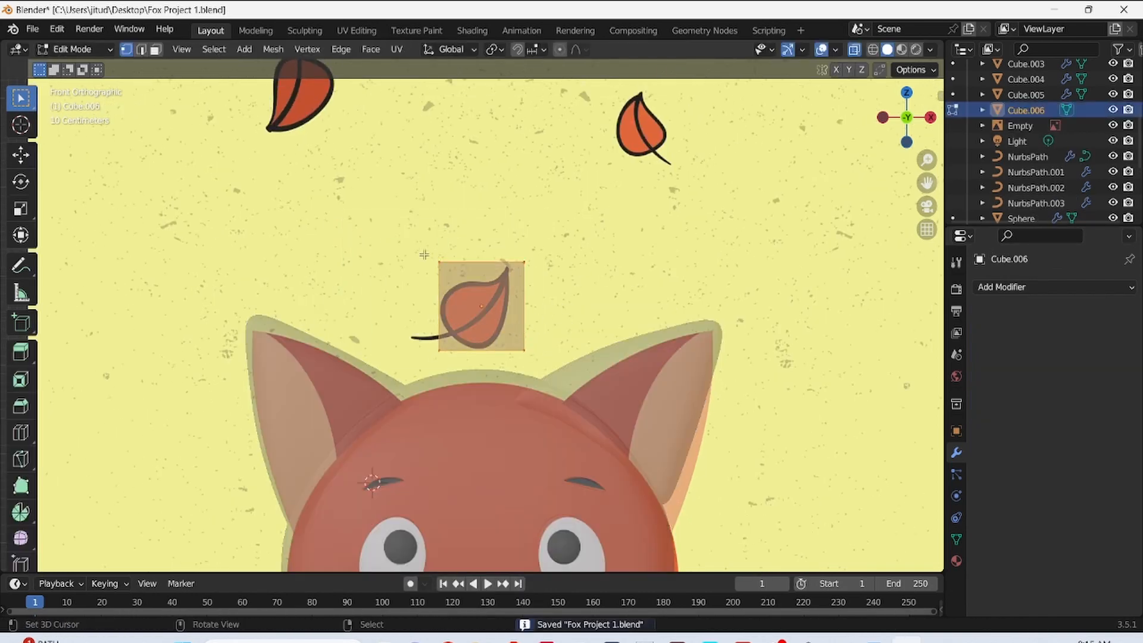
{"action": "left_click_drag", "start_coordinate": [424, 245], "coordinate": [455, 279]}
{"action": "key", "text": "g"}
{"action": "left_click", "coordinate": [457, 316]}
{"action": "left_click_drag", "start_coordinate": [543, 246], "coordinate": [541, 378]}
{"action": "key", "text": "g"}
{"action": "left_click", "coordinate": [505, 311]}
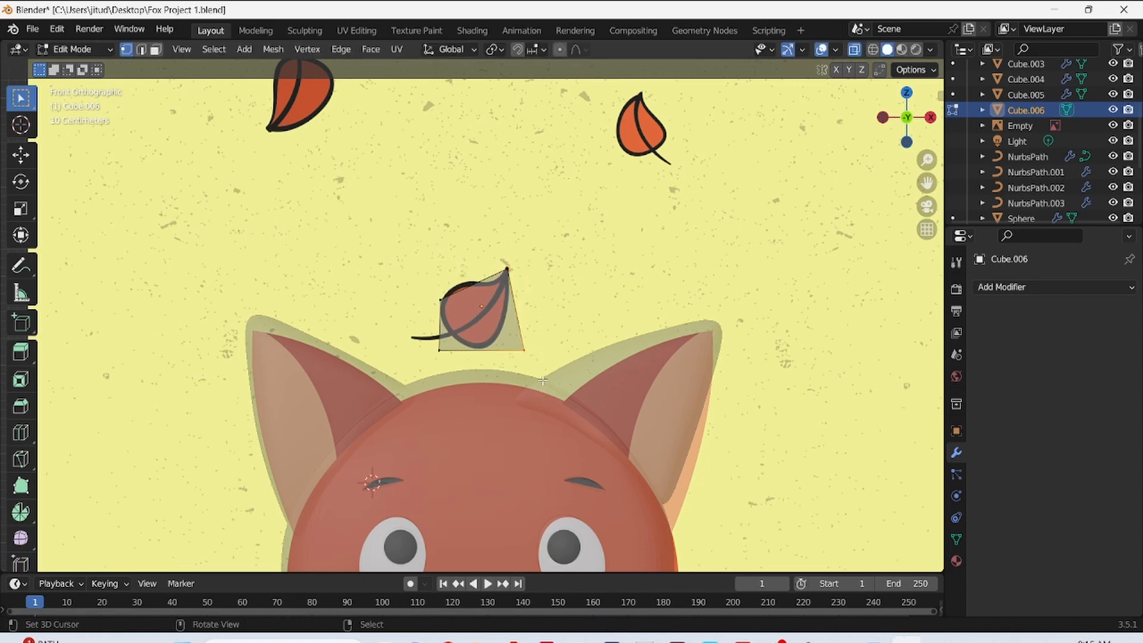
- Move the cube's lower corner vertices onto the leaf's rounded lower outline
{"action": "key", "text": "g"}
{"action": "left_click", "coordinate": [516, 365]}
{"action": "left_click_drag", "start_coordinate": [419, 334], "coordinate": [471, 372]}
{"action": "key", "text": "g"}
{"action": "left_click", "coordinate": [501, 367]}
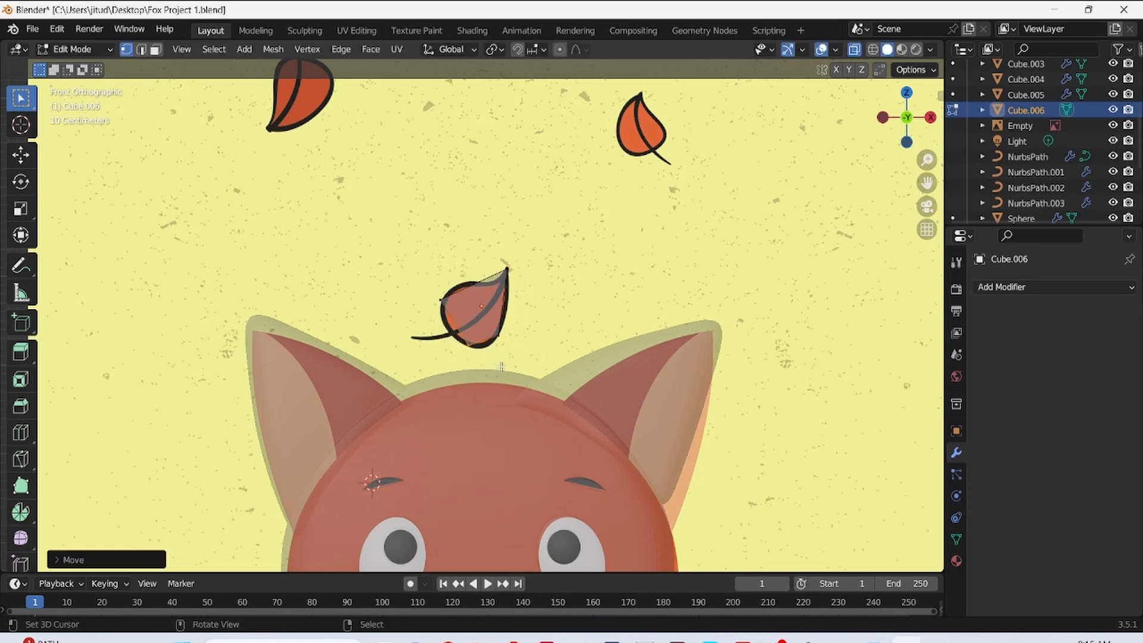
{"action": "key", "text": "g"}
{"action": "left_click", "coordinate": [477, 317]}
- Cut edge loops across the leaf mesh in both directions and move the new boundary vertices onto the leaf outline
{"action": "key", "text": "ctrl+r"}
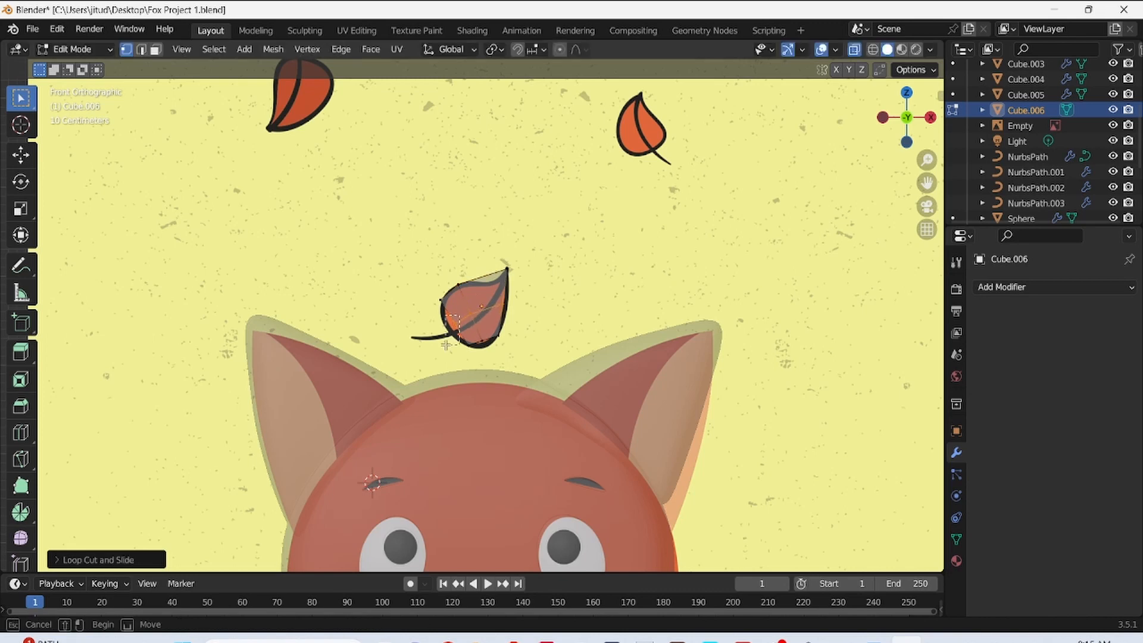
{"action": "left_click_drag", "start_coordinate": [446, 344], "coordinate": [442, 347]}
{"action": "key", "text": "g"}
{"action": "left_click", "coordinate": [433, 351]}
{"action": "left_click_drag", "start_coordinate": [496, 292], "coordinate": [487, 343]}
{"action": "key", "text": "g"}
{"action": "left_click", "coordinate": [520, 316]}
{"action": "key", "text": "g"}
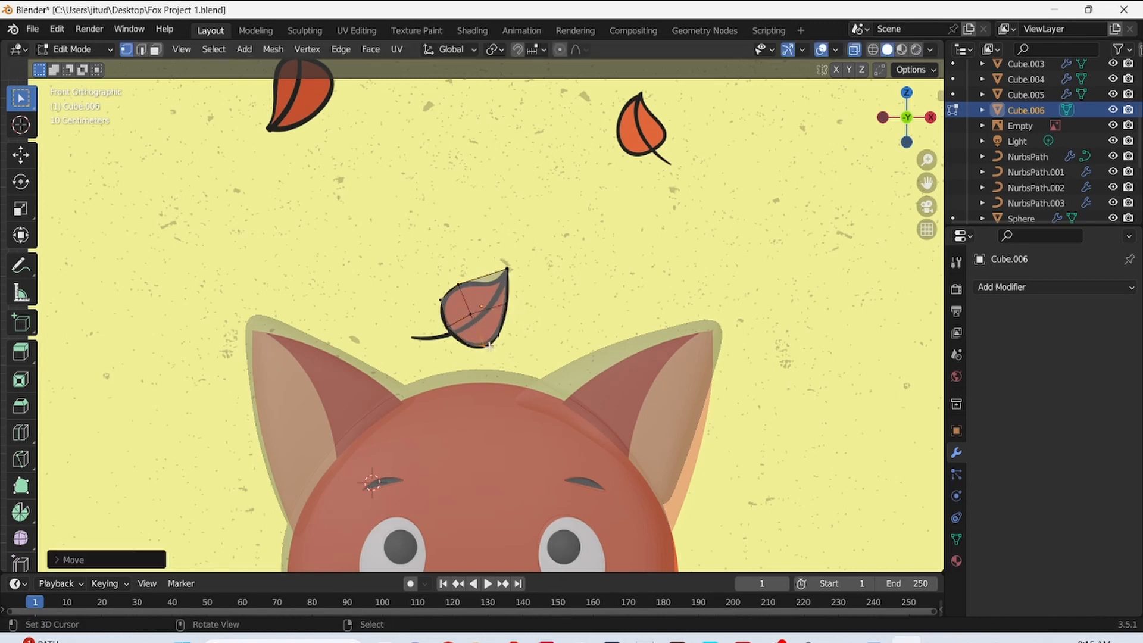
{"action": "key", "text": "g"}
{"action": "left_click", "coordinate": [500, 297]}
- Refine the leaf mesh's boundary vertices along the left side, lower edge and tip to follow the reference outline
{"action": "left_click_drag", "start_coordinate": [927, 159], "coordinate": [924, 187]}
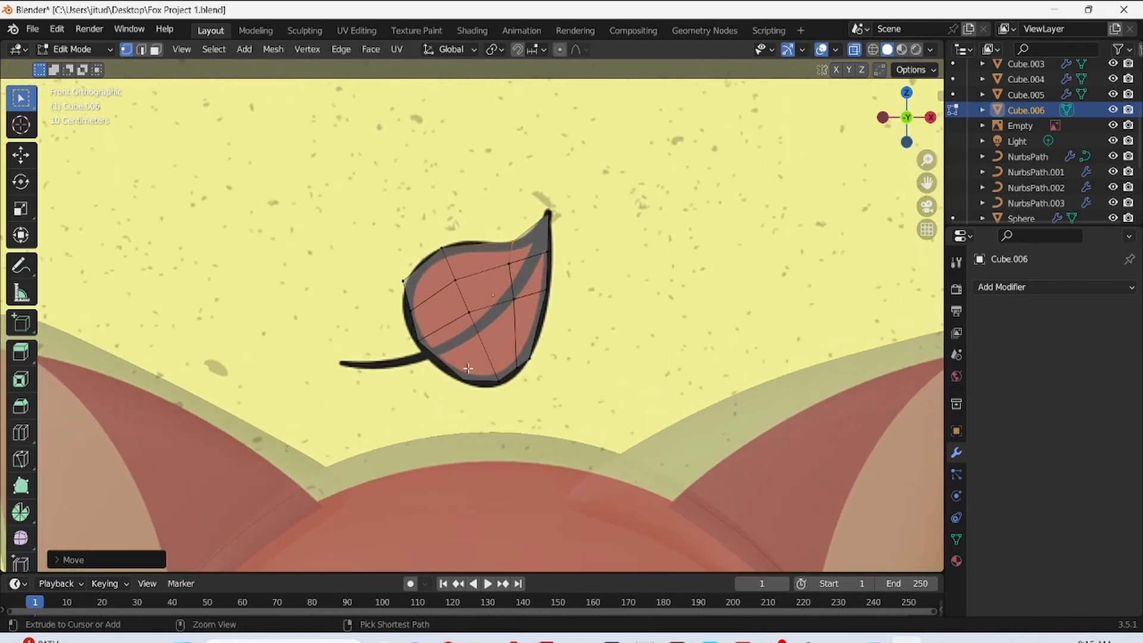
{"action": "left_click", "coordinate": [430, 388]}
{"action": "left_click_drag", "start_coordinate": [398, 299], "coordinate": [443, 315]}
{"action": "key", "text": "g"}
{"action": "left_click", "coordinate": [436, 314]}
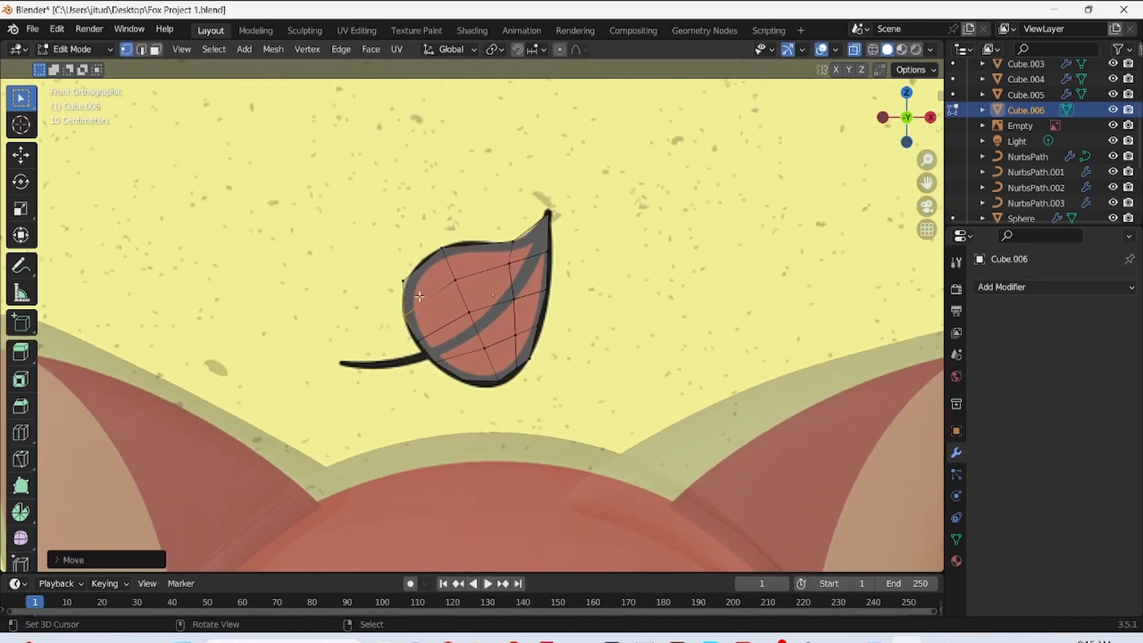
{"action": "left_click", "coordinate": [428, 296]}
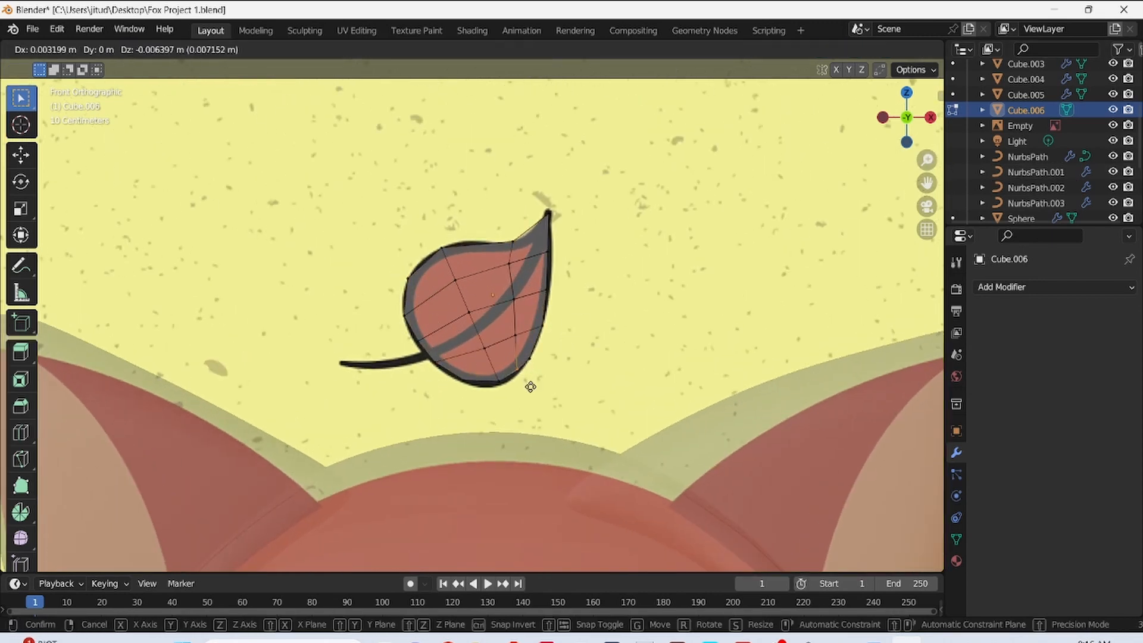
{"action": "left_click", "coordinate": [421, 378]}
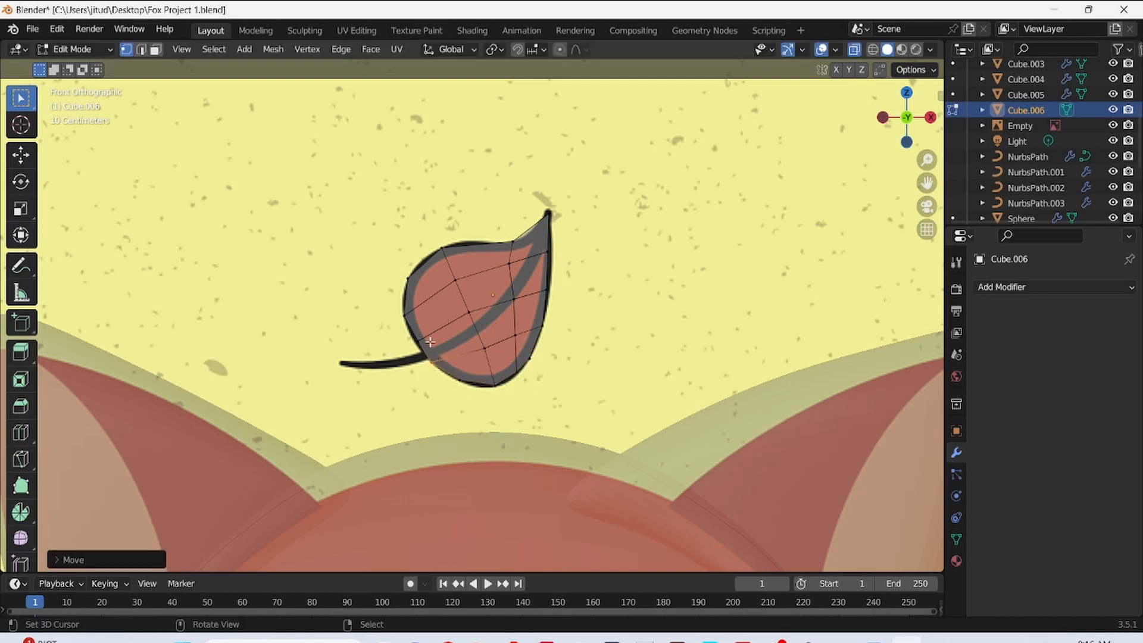
{"action": "left_click", "coordinate": [512, 242]}
{"action": "key", "text": "g"}
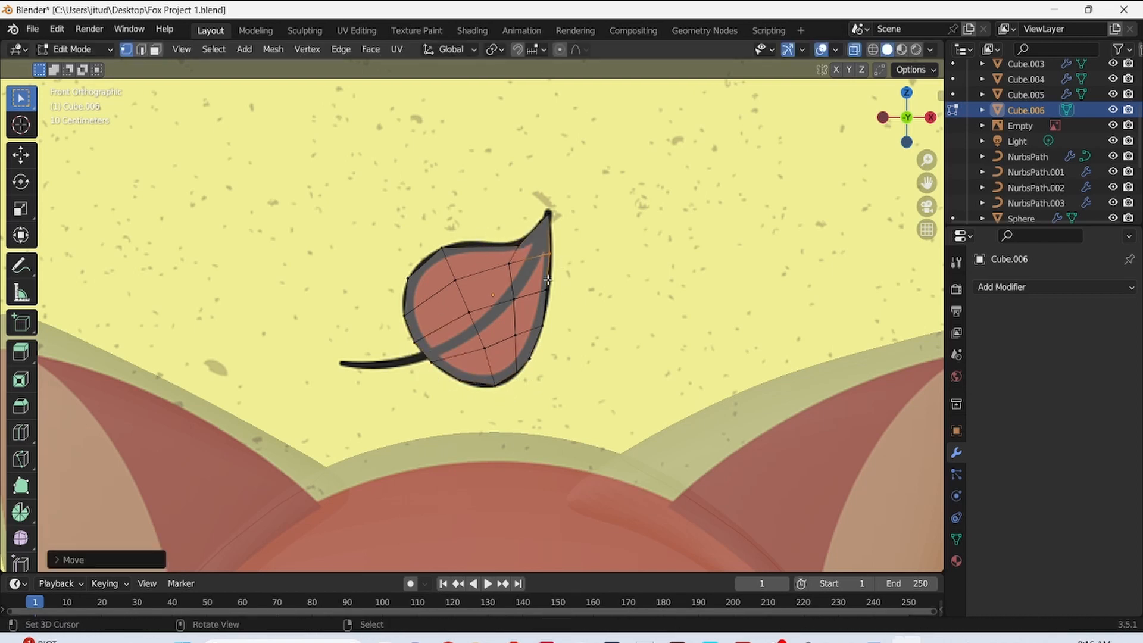
- Add a Subdivision Surface modifier at level 3 to the leaf and turn off the see-through display
{"action": "left_click", "coordinate": [1023, 288]}
{"action": "left_click", "coordinate": [999, 482]}
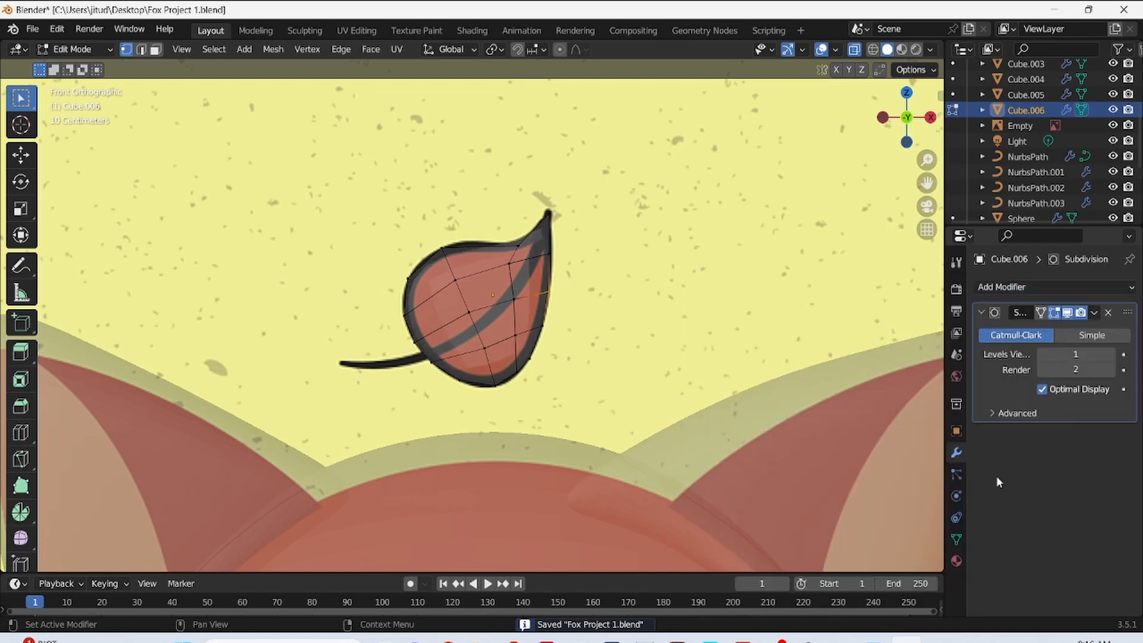
{"action": "left_click", "coordinate": [854, 49]}
- Flatten the leaf along the Y axis, move it over the fox's head, save, and realign it with the front reference
{"action": "key", "text": "KP_3"}
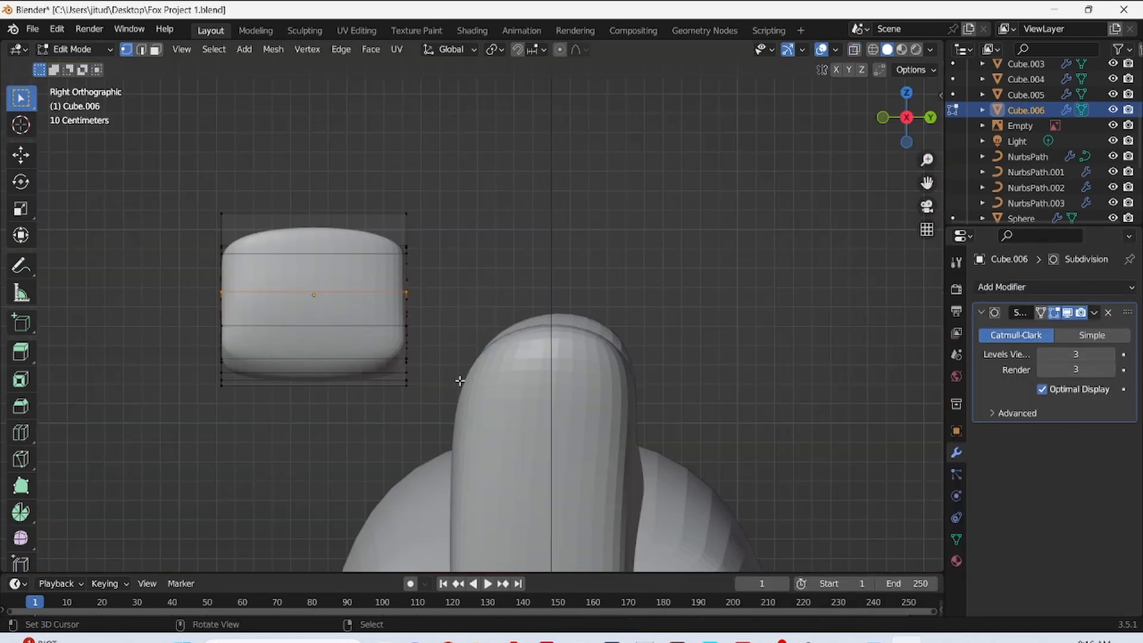
{"action": "key", "text": "Tab"}
{"action": "key", "text": "s"}
{"action": "key", "text": "y"}
{"action": "left_click", "coordinate": [288, 329]}
{"action": "key", "text": "g"}
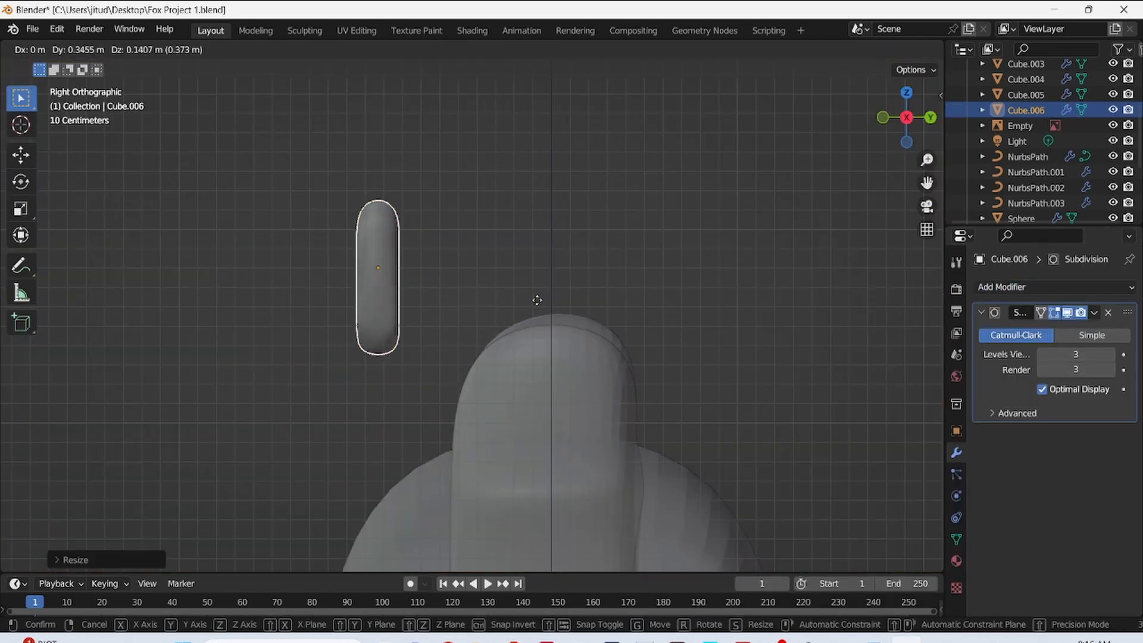
{"action": "left_click", "coordinate": [694, 256]}
{"action": "key", "text": "ctrl+s"}
{"action": "key", "text": "KP_1"}
{"action": "key", "text": "g"}
{"action": "left_click", "coordinate": [567, 276]}
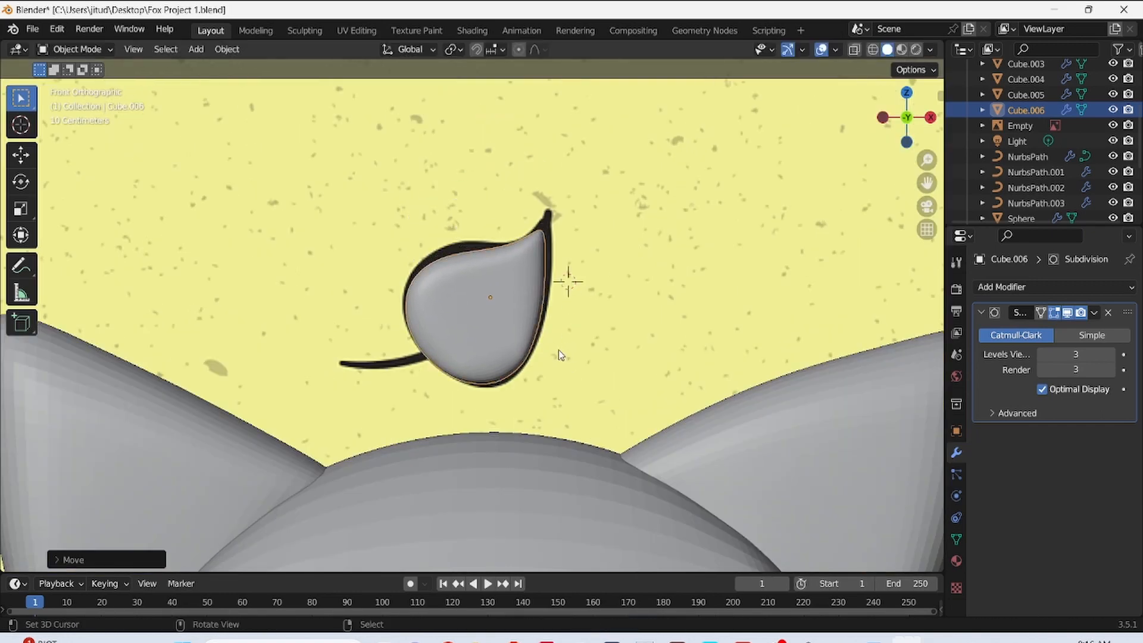
- Move the leaf's tip vertices outward so the smoothed tip reaches the pointed end of the reference leaf
{"action": "key", "text": "Tab"}
{"action": "key", "text": "alt+z"}
{"action": "left_click_drag", "start_coordinate": [486, 216], "coordinate": [538, 246]}
{"action": "key", "text": "g"}
{"action": "left_click", "coordinate": [609, 279]}
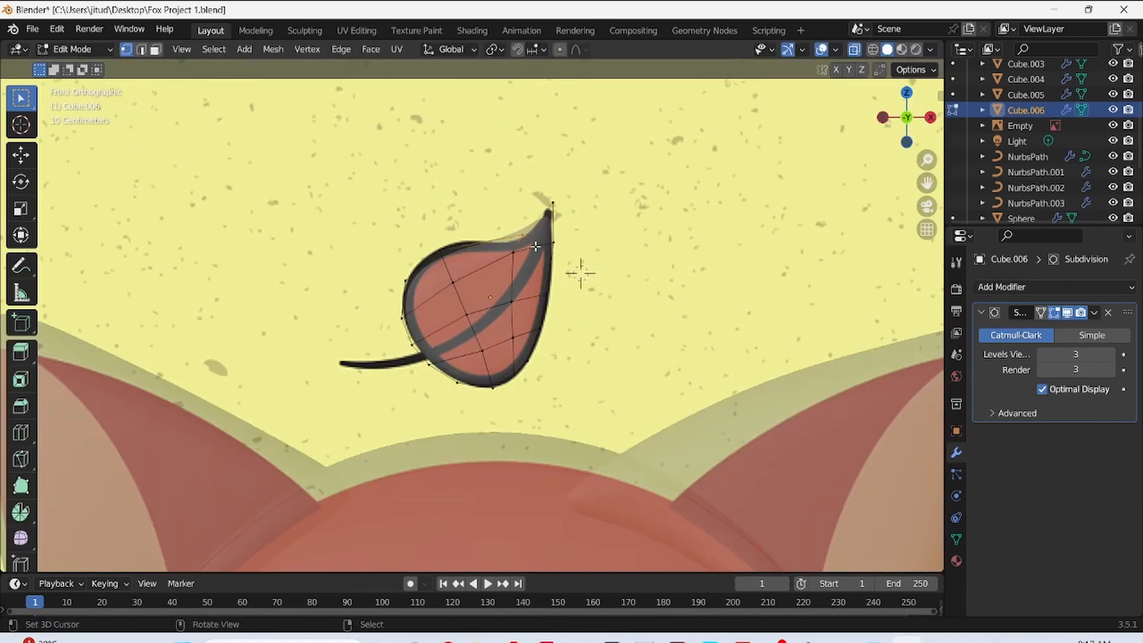
- Reposition the upper edge, tip and upper interior vertices of the leaf above the head to follow the reference outline
{"action": "key", "text": "g"}
{"action": "left_click", "coordinate": [539, 252]}
{"action": "left_click_drag", "start_coordinate": [537, 194], "coordinate": [586, 239]}
{"action": "key", "text": "g"}
{"action": "left_click", "coordinate": [586, 224]}
{"action": "left_click_drag", "start_coordinate": [422, 230], "coordinate": [460, 287]}
{"action": "key", "text": "g"}
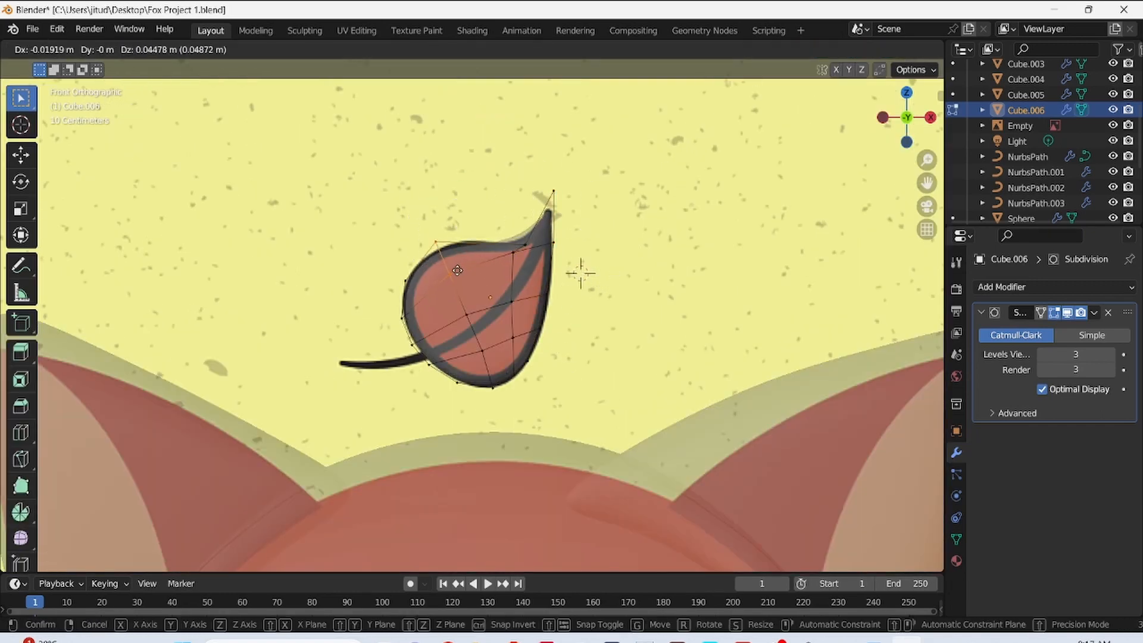
{"action": "left_click", "coordinate": [454, 265]}
{"action": "left_click_drag", "start_coordinate": [508, 248], "coordinate": [528, 279]}
{"action": "key", "text": "g"}
{"action": "left_click", "coordinate": [537, 298]}
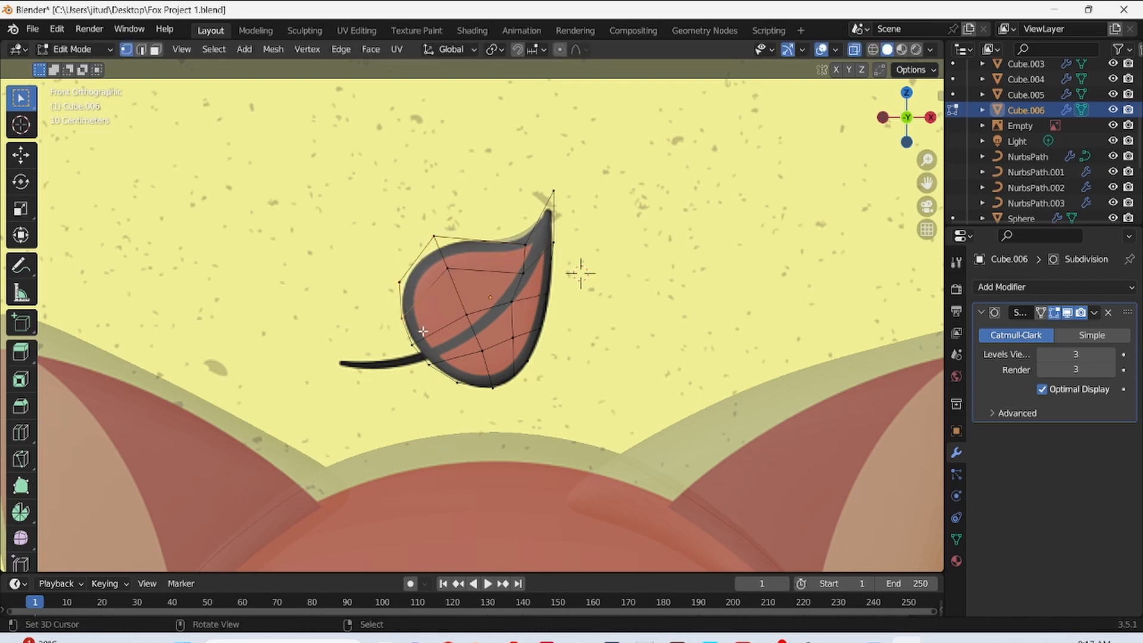
- Adjust the leaf's lower and right-side vertices to the reference outline, return to Object Mode with solid display, and save the file
{"action": "left_click_drag", "start_coordinate": [499, 409], "coordinate": [485, 384]}
{"action": "key", "text": "g"}
{"action": "left_click", "coordinate": [485, 394]}
{"action": "left_click_drag", "start_coordinate": [516, 348], "coordinate": [531, 364]}
{"action": "key", "text": "g"}
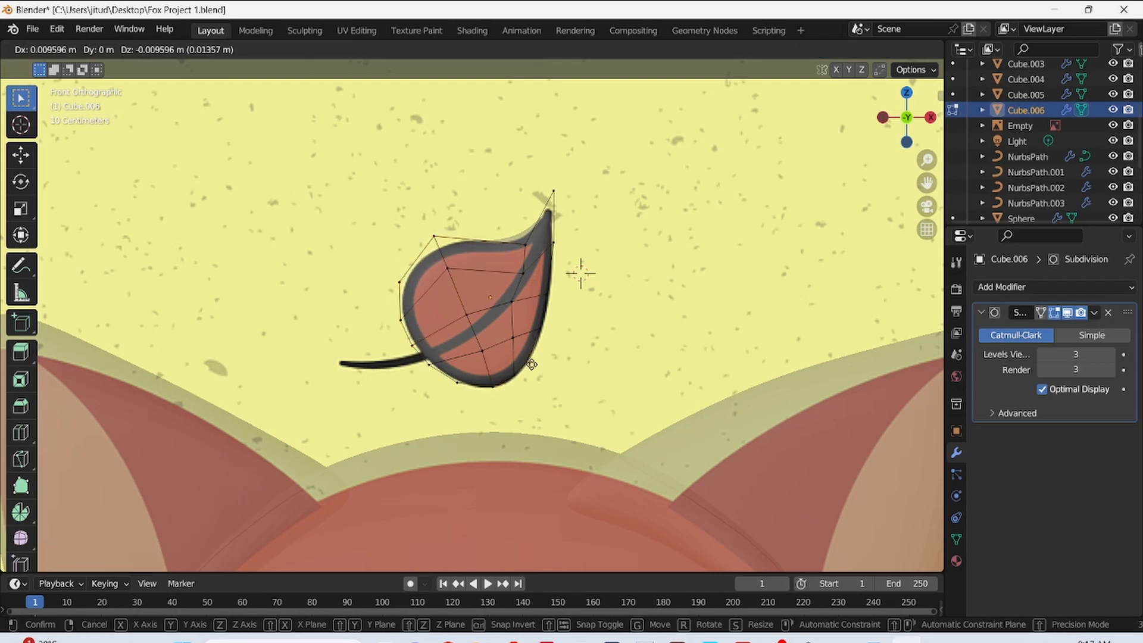
{"action": "left_click", "coordinate": [532, 363]}
{"action": "left_click_drag", "start_coordinate": [528, 312], "coordinate": [557, 343]}
{"action": "key", "text": "g"}
{"action": "left_click", "coordinate": [573, 262]}
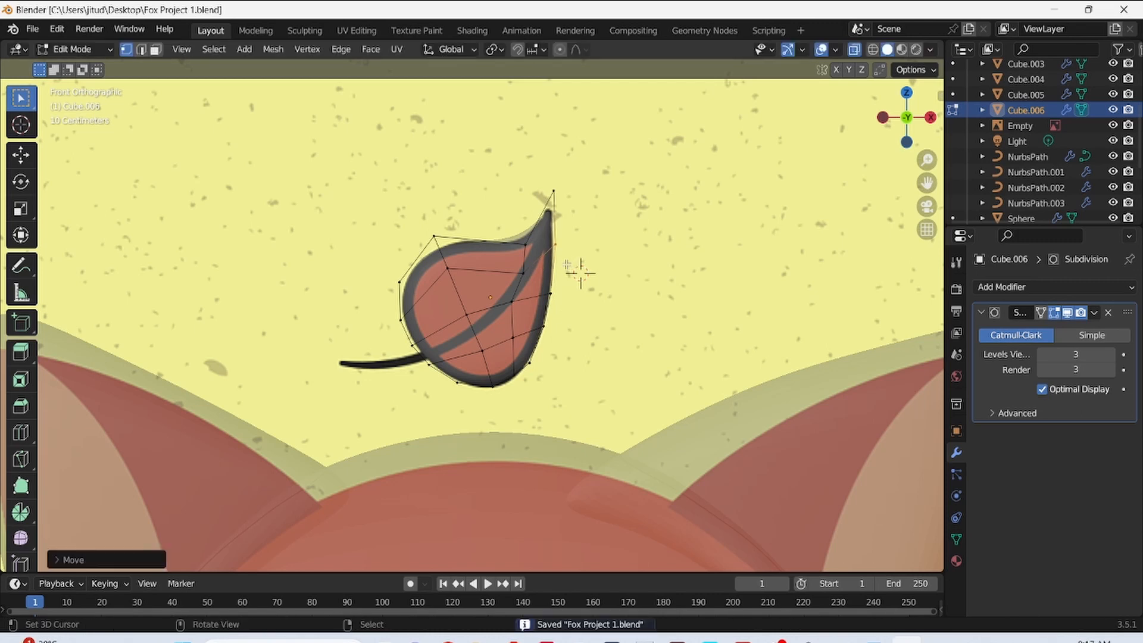
{"action": "key", "text": "Tab"}
{"action": "left_click", "coordinate": [855, 50]}
{"action": "key", "text": "ctrl+s"}
{"action": "scroll", "coordinate": [554, 215], "scroll_direction": "down", "scroll_amount": 7}
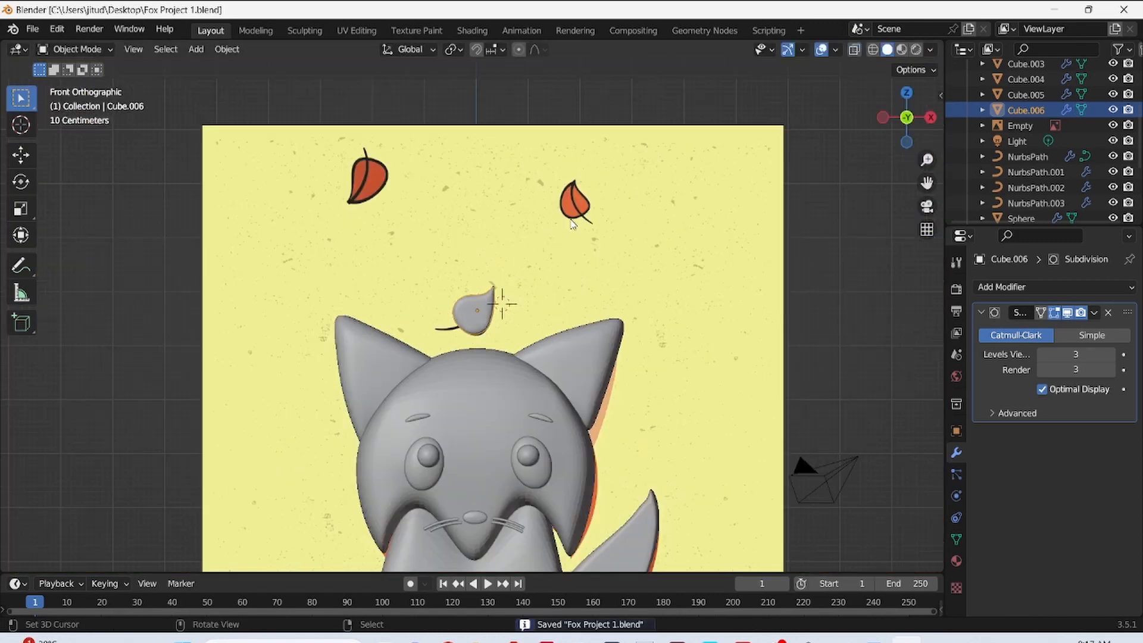
{"action": "key", "text": "shift+a"}
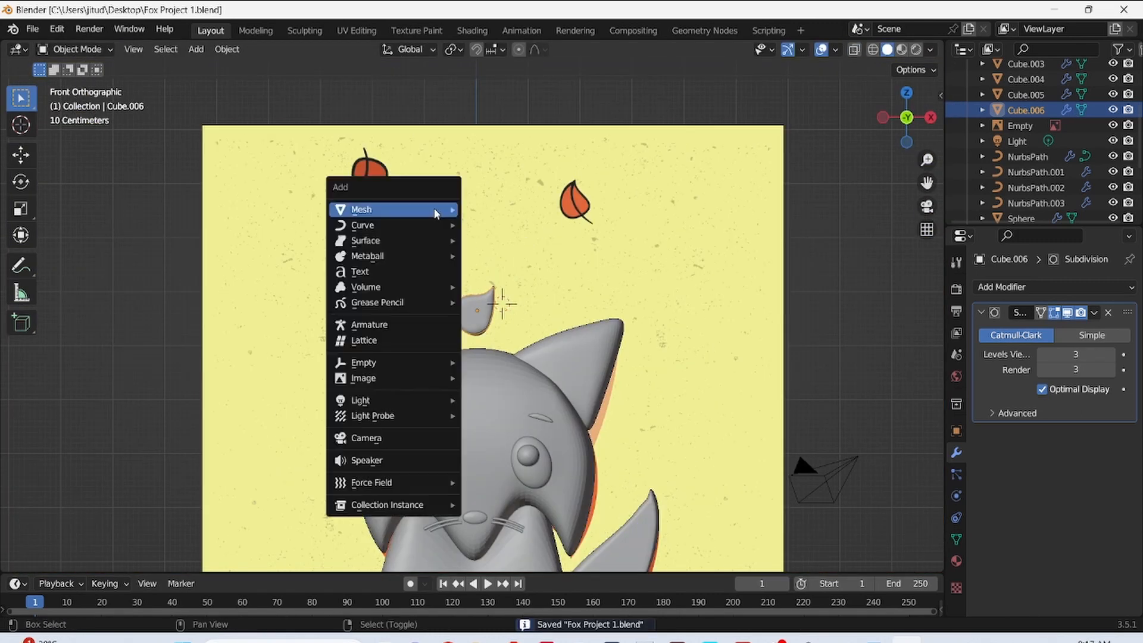
{"action": "mouse_move", "coordinate": [441, 209]}
{"action": "left_click", "coordinate": [511, 226]}
{"action": "key", "text": "g"}
{"action": "left_click", "coordinate": [440, 242]}
{"action": "key", "text": "Delete"}
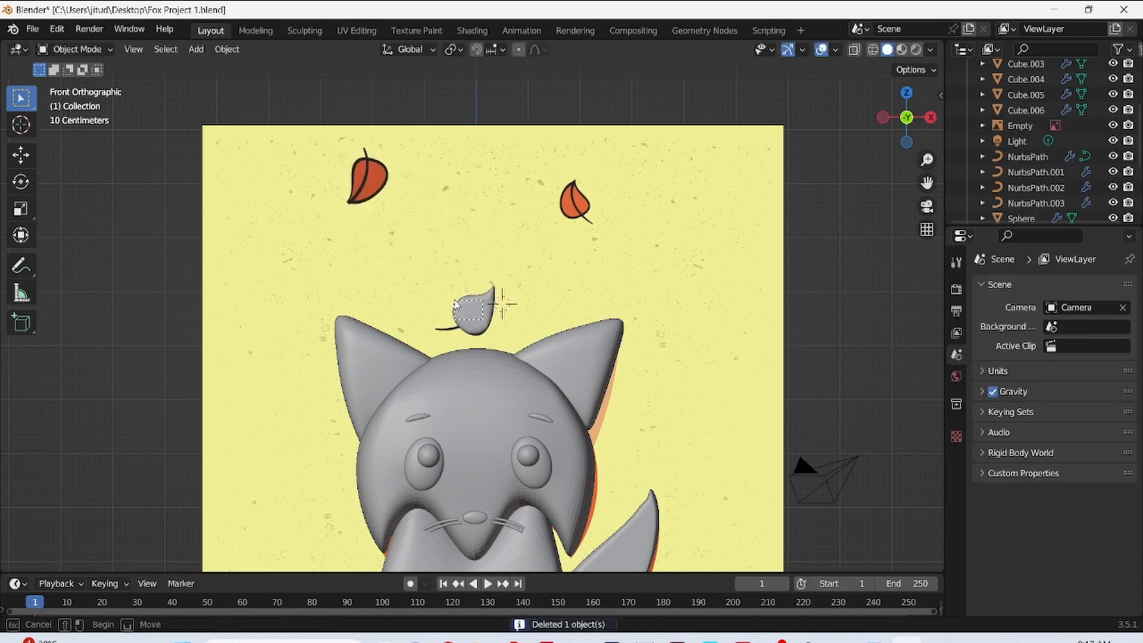
- Try to fit a duplicate of the finished leaf to the upper-left reference leaf by moving and rotating it
{"action": "key", "text": "shift+d"}
{"action": "left_click", "coordinate": [422, 191]}
{"action": "key", "text": "r"}
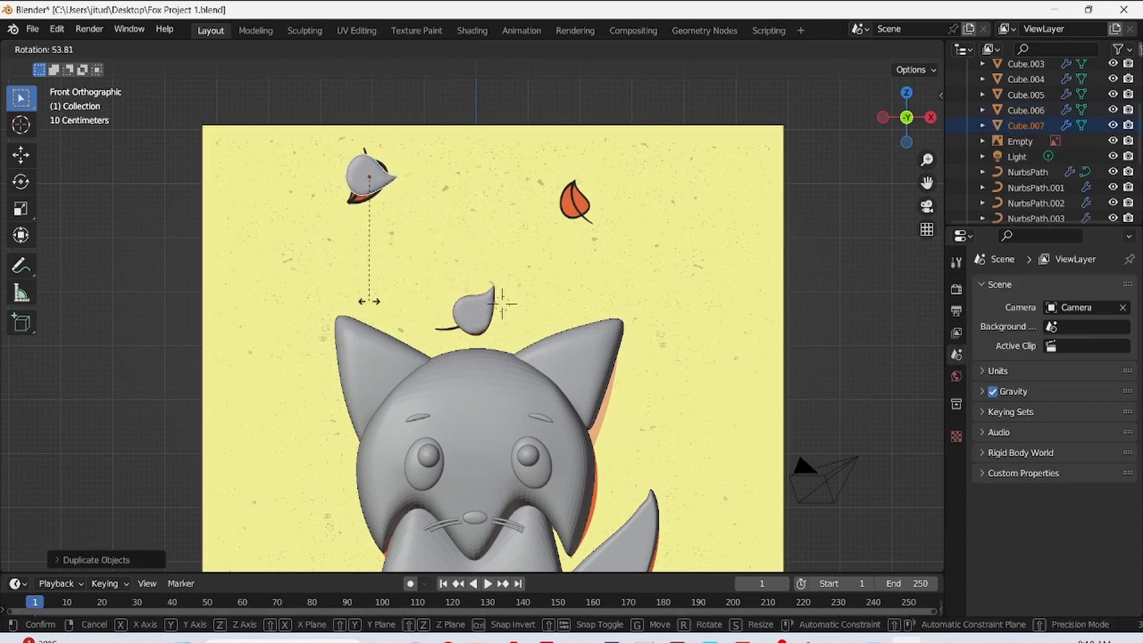
{"action": "left_click", "coordinate": [423, 228]}
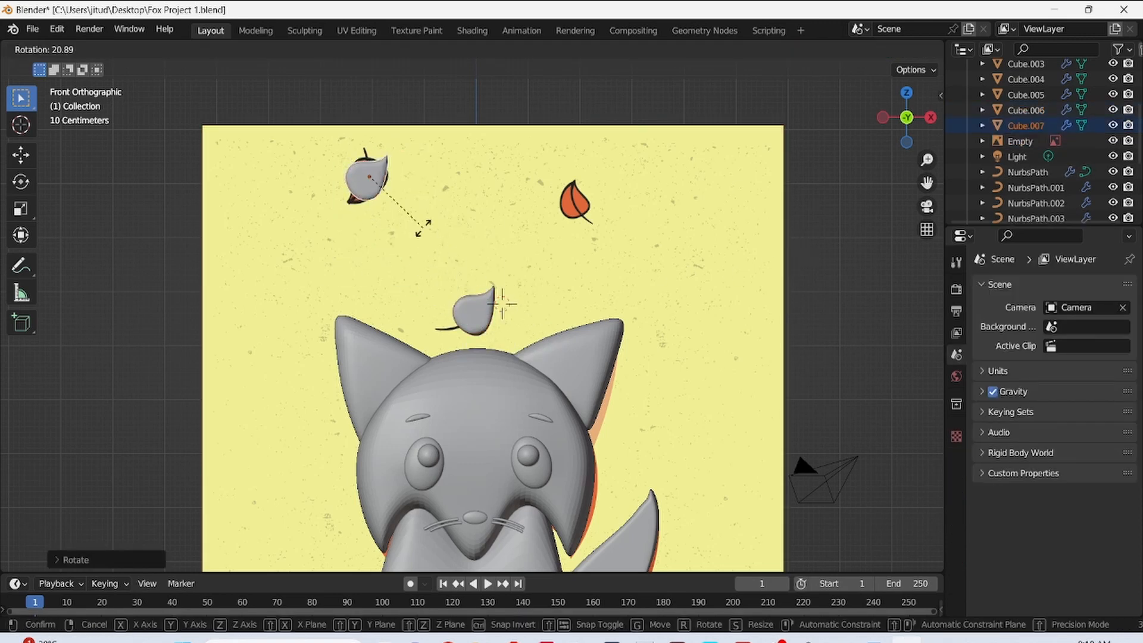
{"action": "left_click", "coordinate": [361, 172]}
{"action": "type", "text": "rx"}
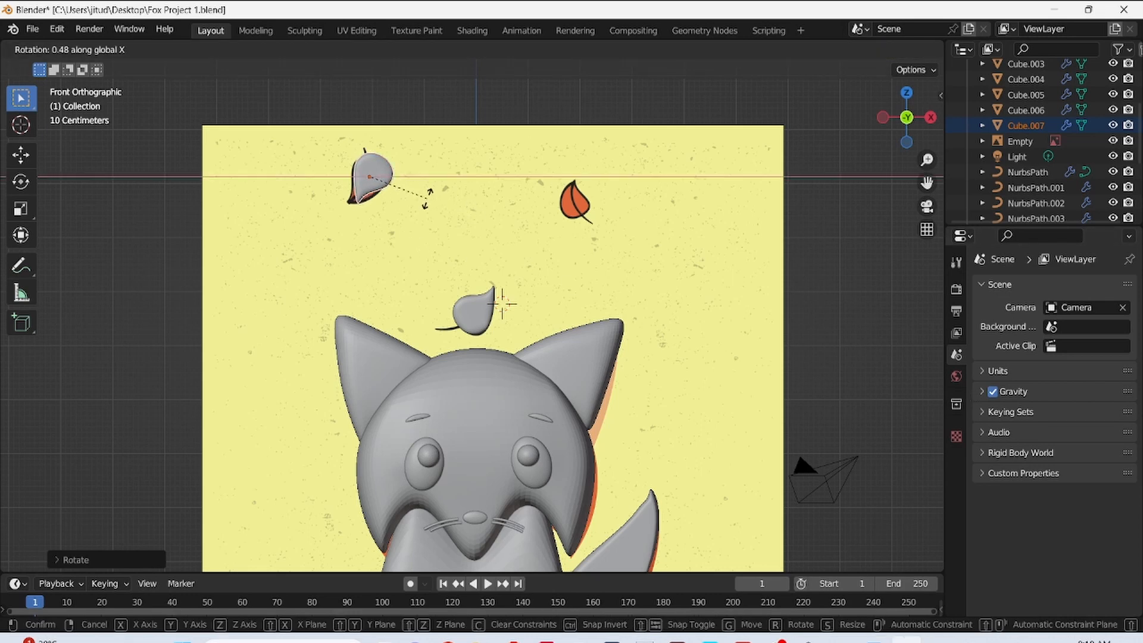
{"action": "type", "text": "90"}
{"action": "key", "text": "Return"}
{"action": "key", "text": "r"}
{"action": "key", "text": "y"}
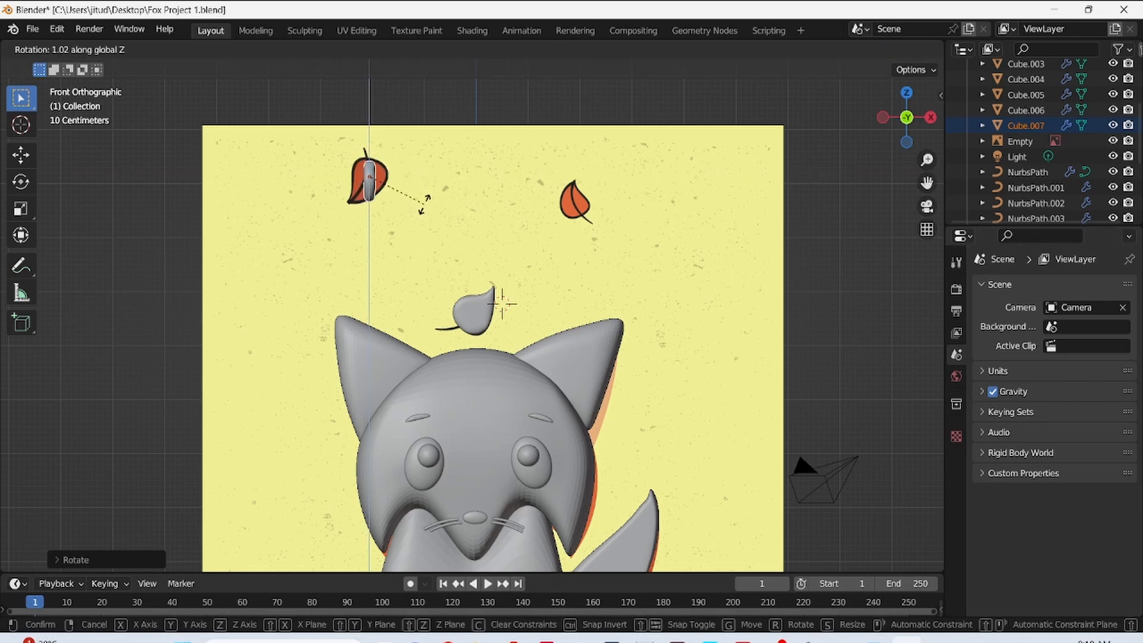
{"action": "right_click", "coordinate": [426, 207]}
{"action": "right_click", "coordinate": [404, 253]}
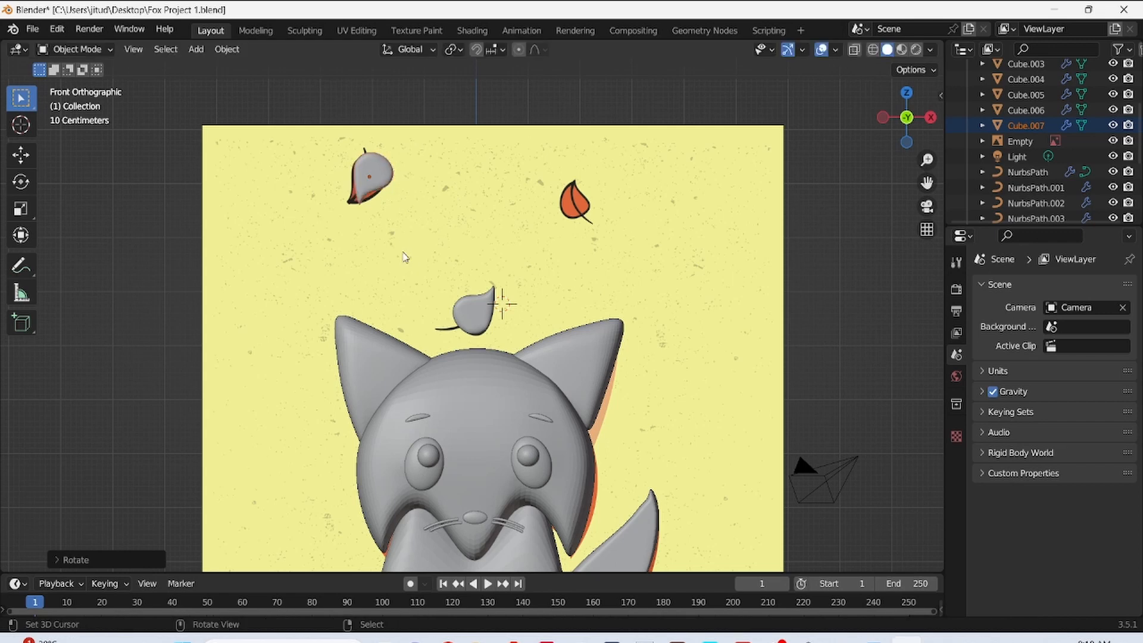
- Add a cube over the upper-left reference leaf, scale it down to leaf size, and thin it along the Y axis
{"action": "key", "text": "shift+a"}
{"action": "left_click", "coordinate": [472, 255]}
{"action": "key", "text": "g"}
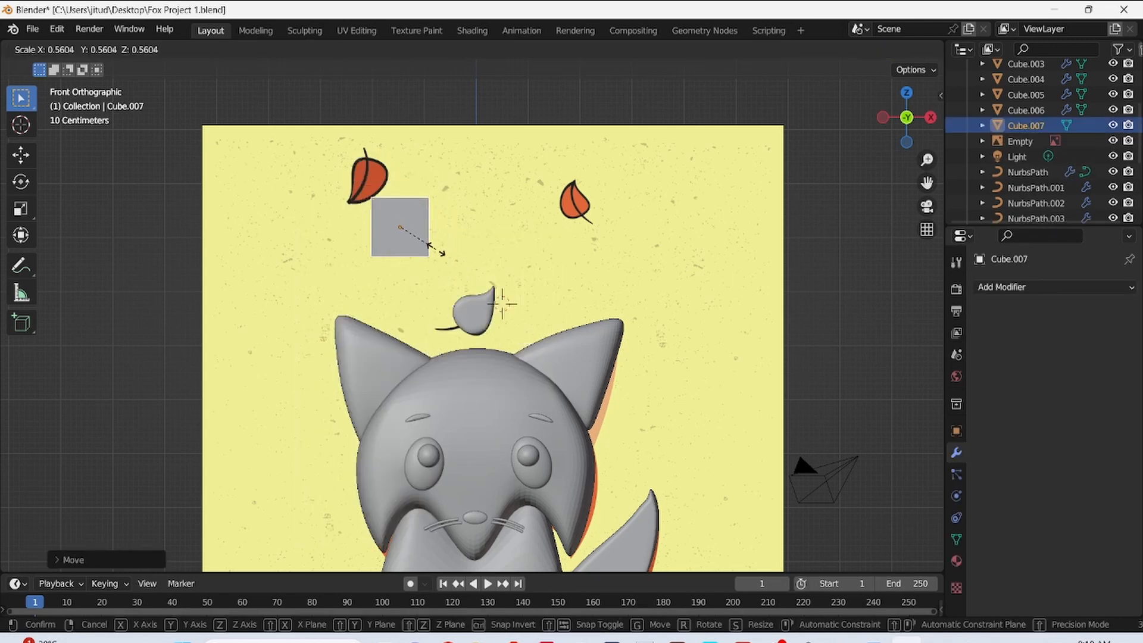
{"action": "left_click", "coordinate": [435, 249]}
{"action": "key", "text": "ctrl+s"}
{"action": "key", "text": "KP_3"}
{"action": "key", "text": "s"}
{"action": "key", "text": "y"}
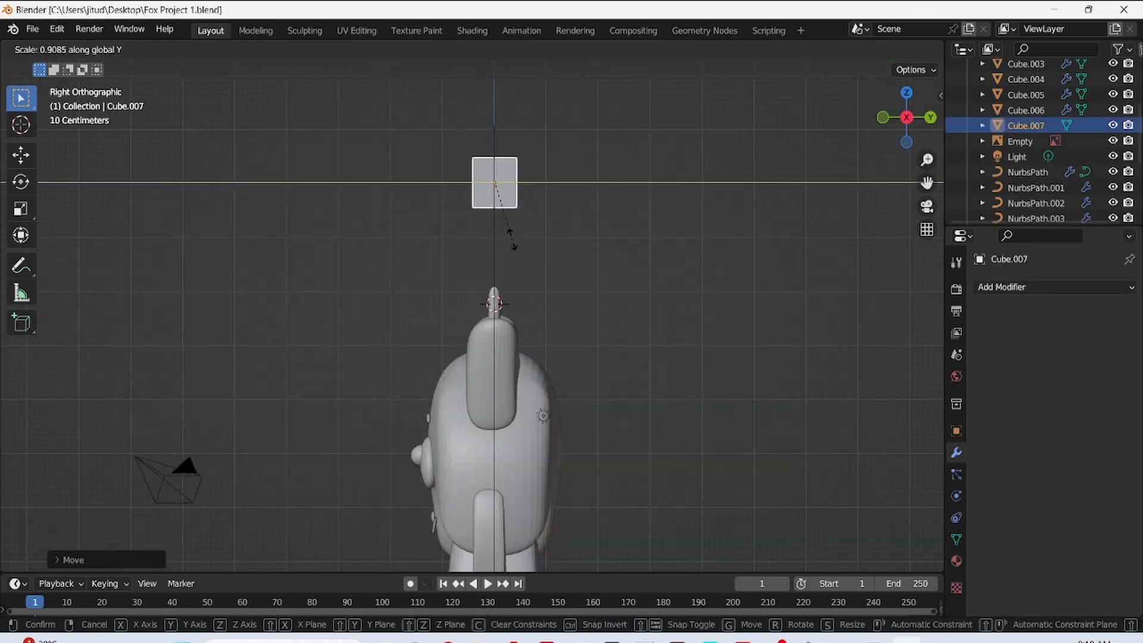
{"action": "left_click", "coordinate": [495, 222]}
{"action": "key", "text": "KP_1"}
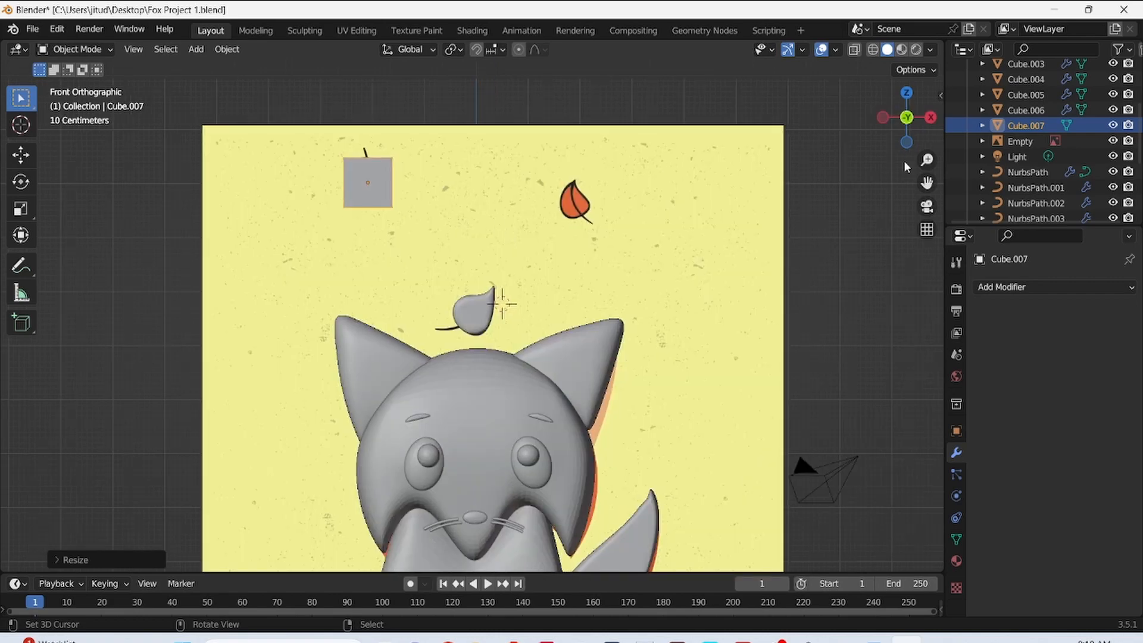
- Turn on the see-through display and move the cube's four corners onto the outline of the upper-left reference leaf
{"action": "left_click", "coordinate": [854, 50]}
{"action": "key", "text": "Tab"}
{"action": "left_click_drag", "start_coordinate": [375, 222], "coordinate": [410, 253]}
{"action": "key", "text": "g"}
{"action": "left_click", "coordinate": [385, 237]}
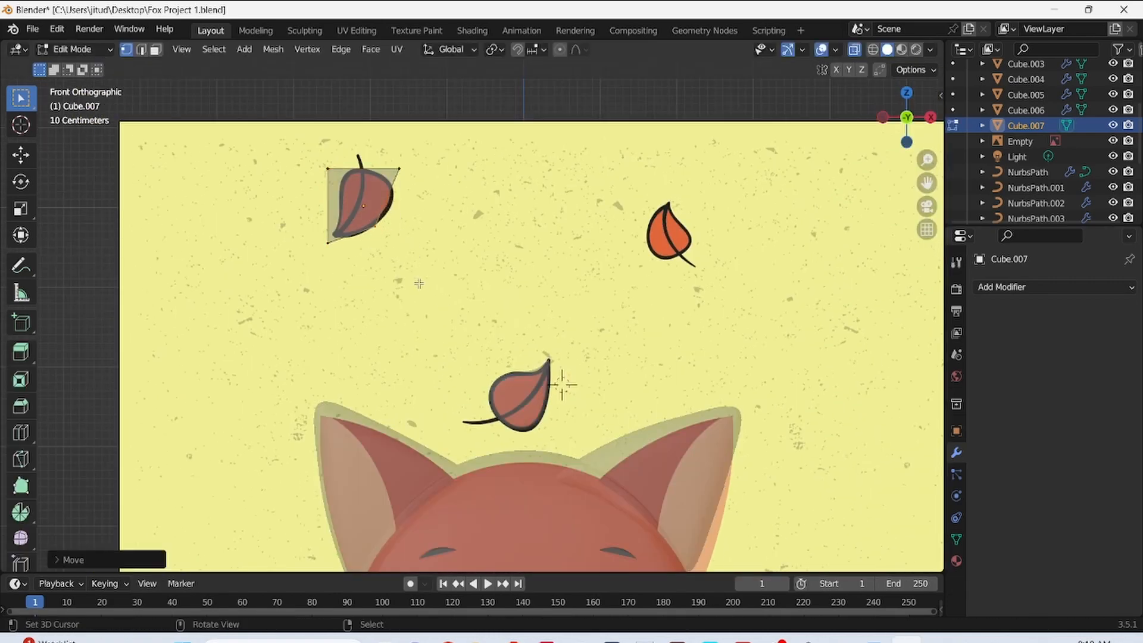
{"action": "left_click_drag", "start_coordinate": [385, 154], "coordinate": [448, 230]}
{"action": "key", "text": "g"}
{"action": "left_click", "coordinate": [440, 242]}
{"action": "left_click_drag", "start_coordinate": [311, 151], "coordinate": [352, 193]}
{"action": "key", "text": "g"}
{"action": "left_click", "coordinate": [371, 197]}
{"action": "left_click_drag", "start_coordinate": [313, 226], "coordinate": [372, 269]}
{"action": "key", "text": "g"}
{"action": "left_click", "coordinate": [379, 261]}
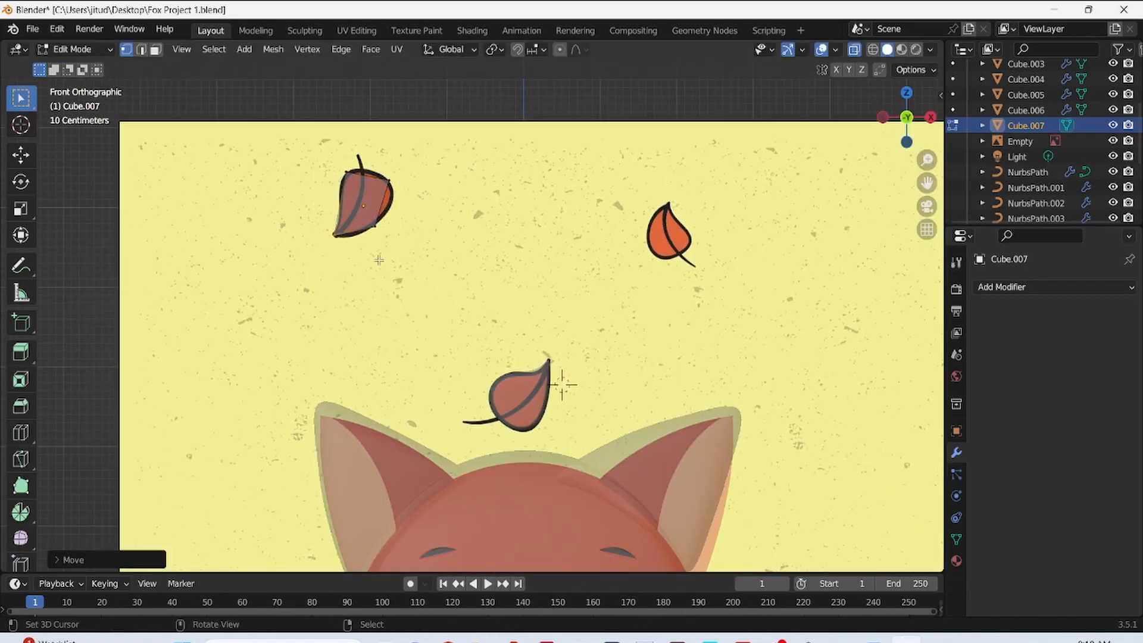
- Add a crosswise loop cut to the new leaf mesh and move its vertices onto the reference outline
{"action": "left_click_drag", "start_coordinate": [927, 159], "coordinate": [1028, 244]}
{"action": "left_click_drag", "start_coordinate": [410, 159], "coordinate": [461, 213]}
{"action": "key", "text": "g"}
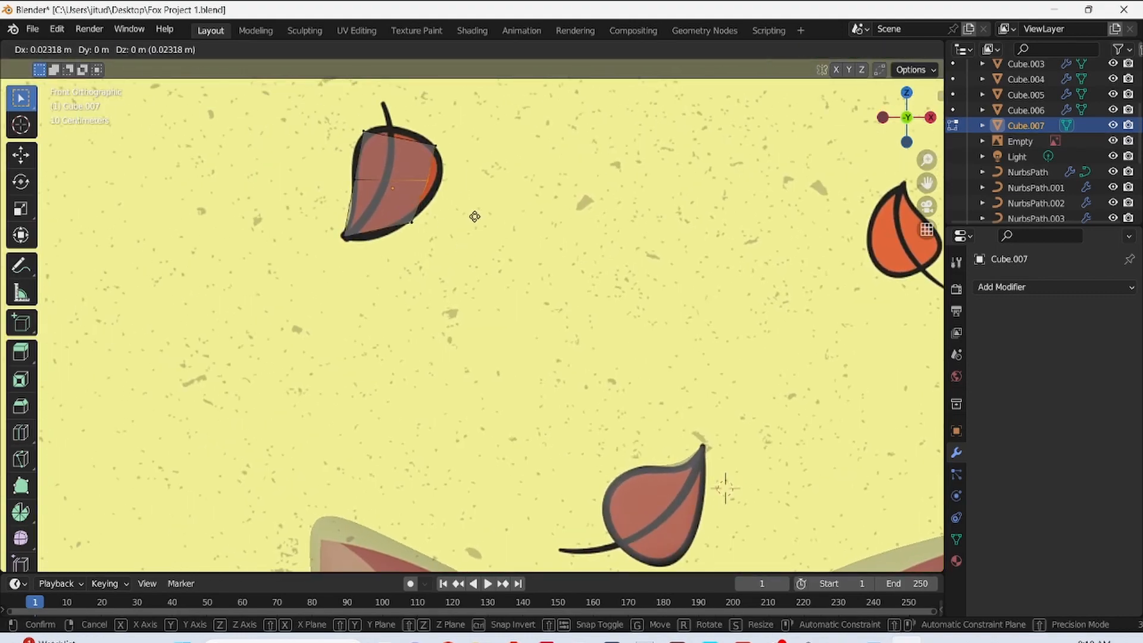
{"action": "left_click", "coordinate": [475, 215]}
{"action": "key", "text": "g"}
{"action": "left_click_drag", "start_coordinate": [334, 160], "coordinate": [374, 263]}
{"action": "left_click", "coordinate": [373, 180]}
- Add a second crosswise loop cut in the leaf's lower half and move its side vertices onto the outline
{"action": "key", "text": "ctrl+r"}
{"action": "double_click", "coordinate": [359, 205]}
{"action": "key", "text": "g"}
{"action": "left_click", "coordinate": [375, 208]}
{"action": "key", "text": "g"}
{"action": "left_click", "coordinate": [376, 265]}
{"action": "left_click_drag", "start_coordinate": [413, 189], "coordinate": [458, 239]}
{"action": "key", "text": "g"}
{"action": "left_click", "coordinate": [413, 230]}
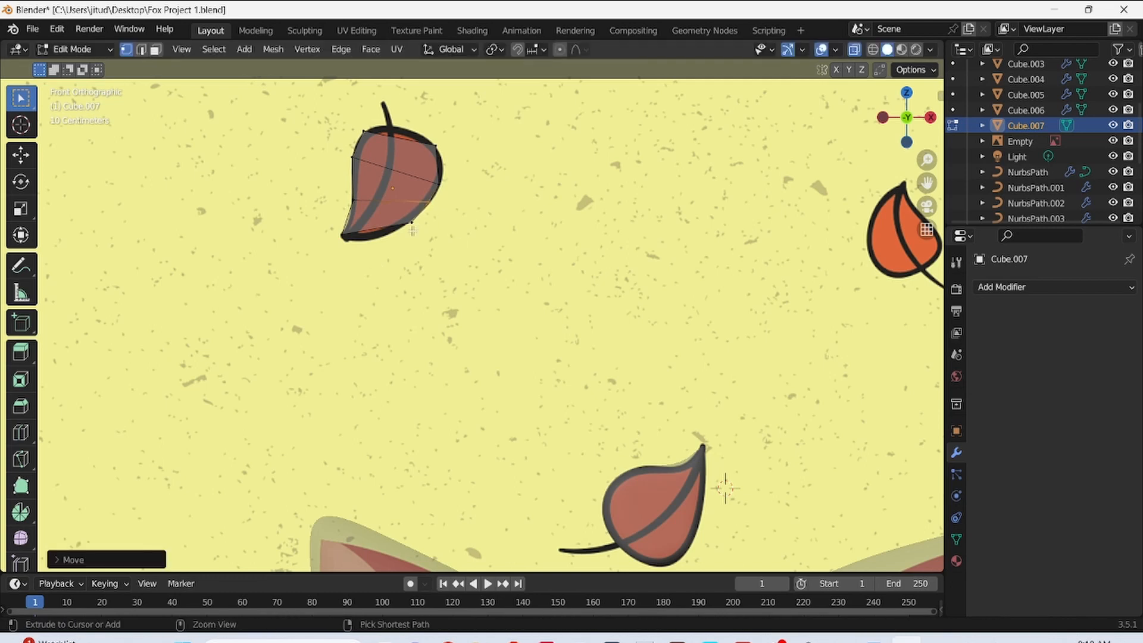
- Add a lengthwise loop cut to the leaf and fit its tip and right-side vertices to the reference outline
{"action": "key", "text": "g"}
{"action": "left_click", "coordinate": [390, 263]}
{"action": "key", "text": "g"}
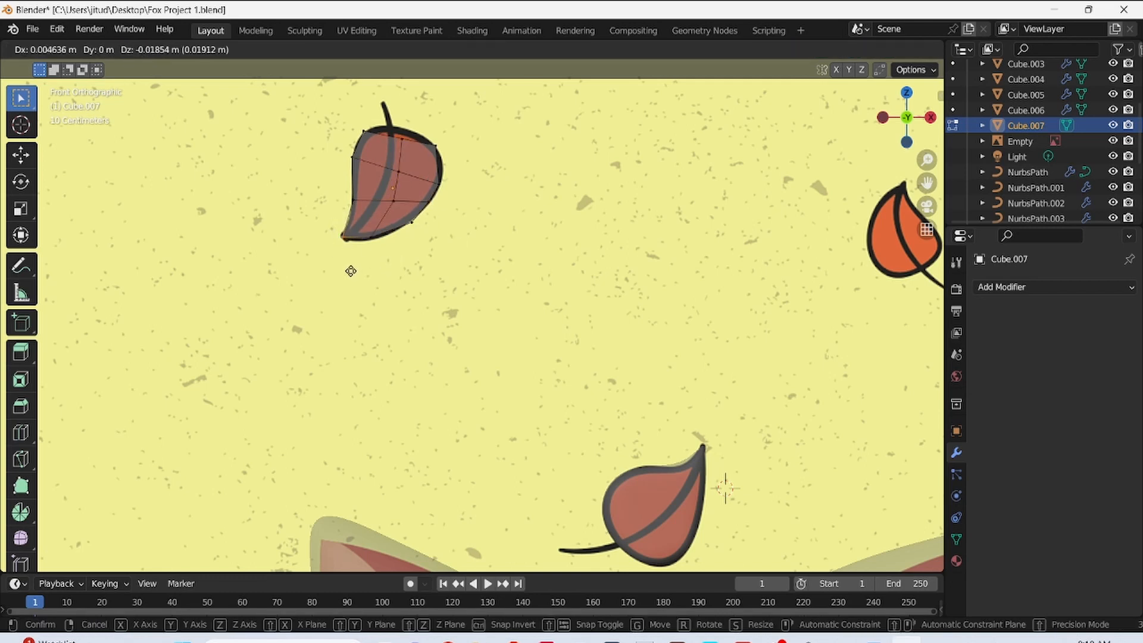
{"action": "left_click", "coordinate": [352, 267]}
{"action": "key", "text": "g"}
{"action": "left_click", "coordinate": [360, 250]}
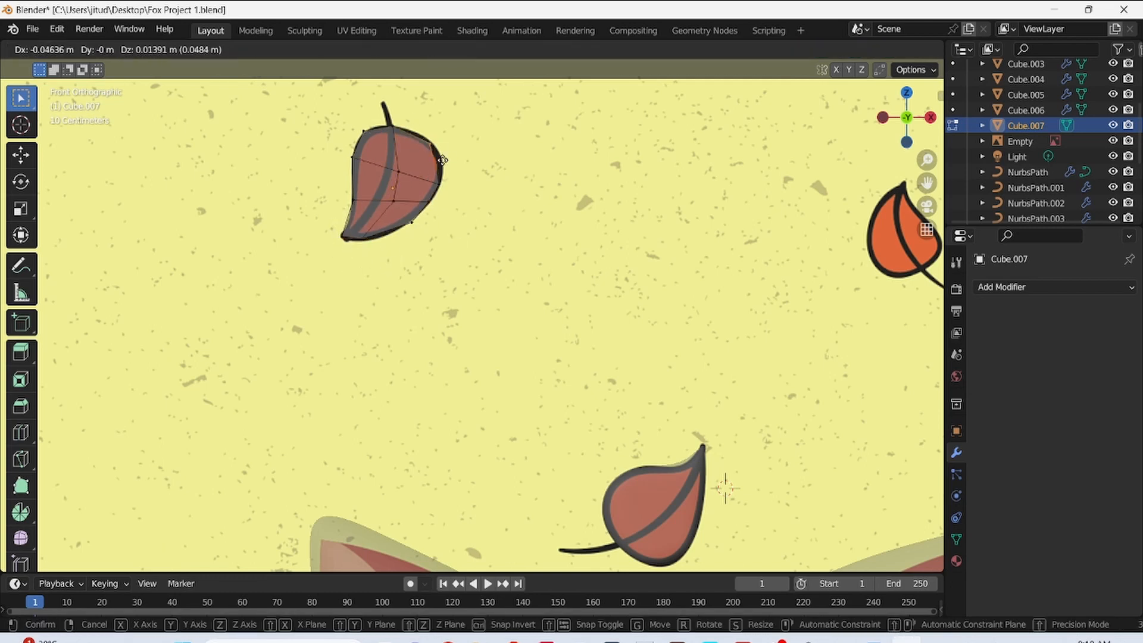
{"action": "left_click", "coordinate": [442, 160]}
- Add another lengthwise loop cut in the leaf's right half, fit it to the outline, and save the file
{"action": "key", "text": "ctrl+r"}
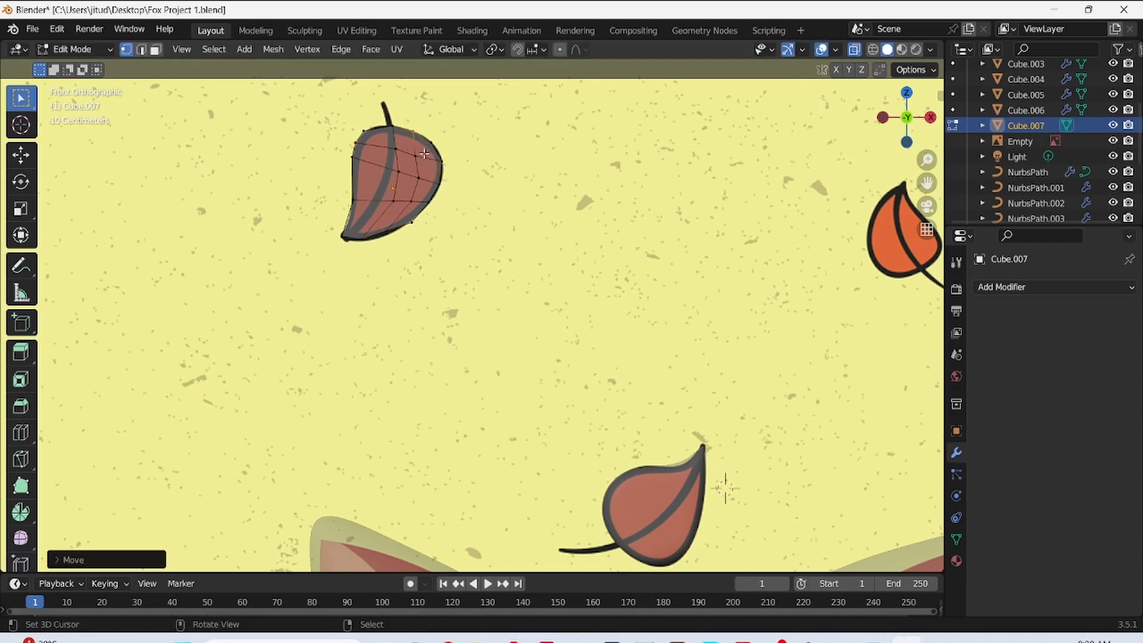
{"action": "left_click", "coordinate": [421, 238]}
{"action": "key", "text": "ctrl+s"}
- Add a Subdivision Surface modifier to the leaf with viewport level 3 and render level 4
{"action": "left_click", "coordinate": [1054, 286]}
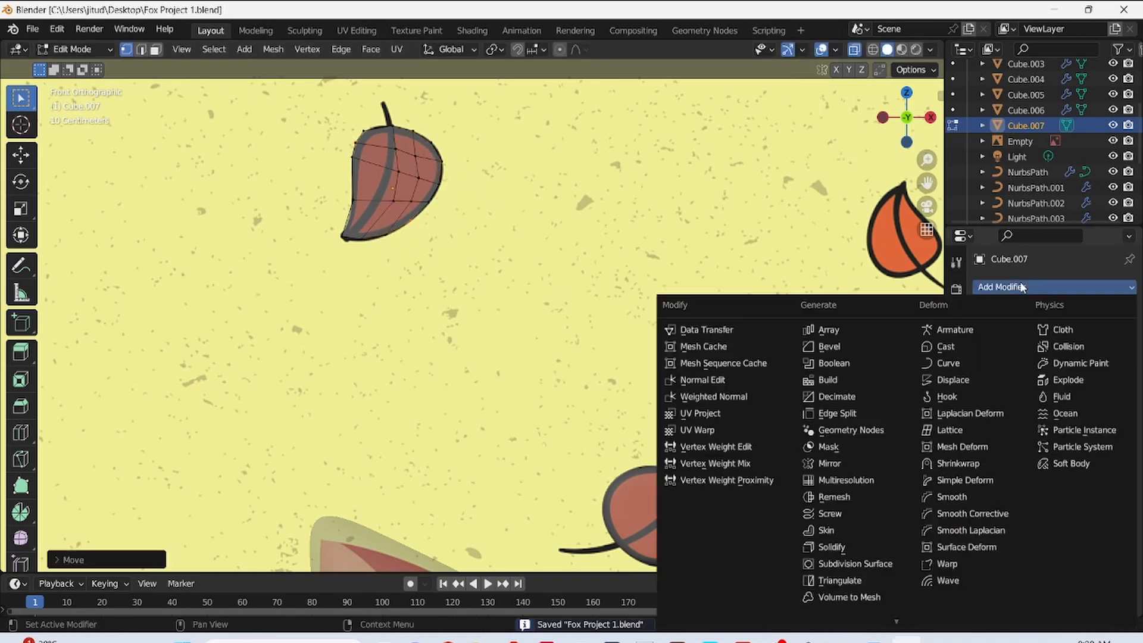
{"action": "left_click", "coordinate": [833, 562]}
{"action": "left_click", "coordinate": [1111, 370]}
{"action": "left_click", "coordinate": [1111, 370]}
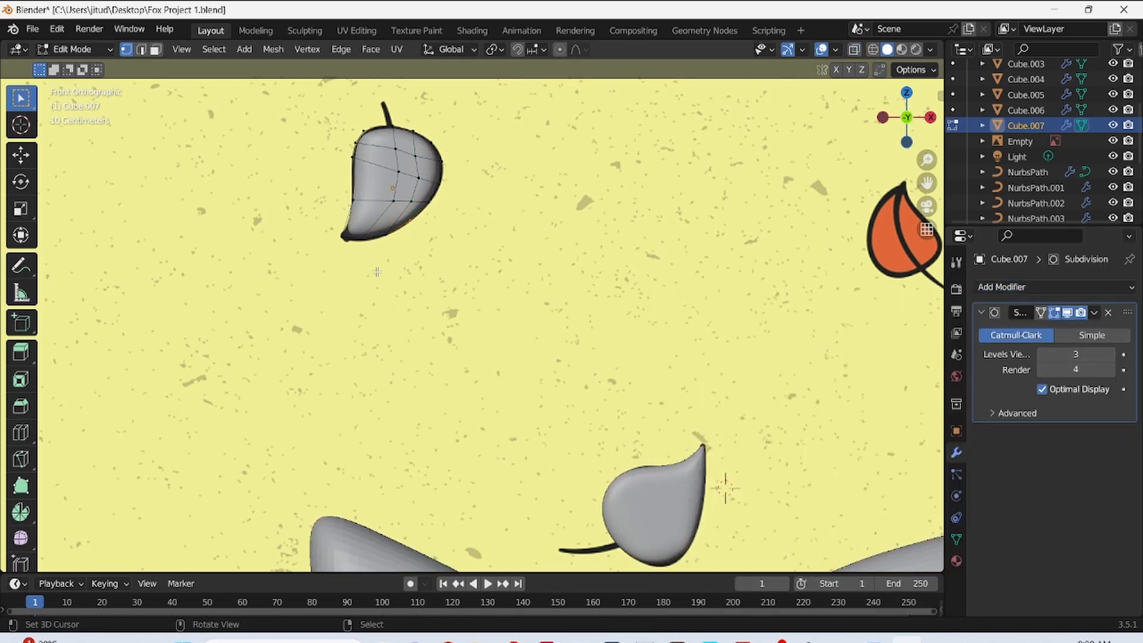
- Pull the leaf's tip, top and right-side vertices outward so the smoothed shape fills the reference leaf
{"action": "left_click", "coordinate": [362, 252]}
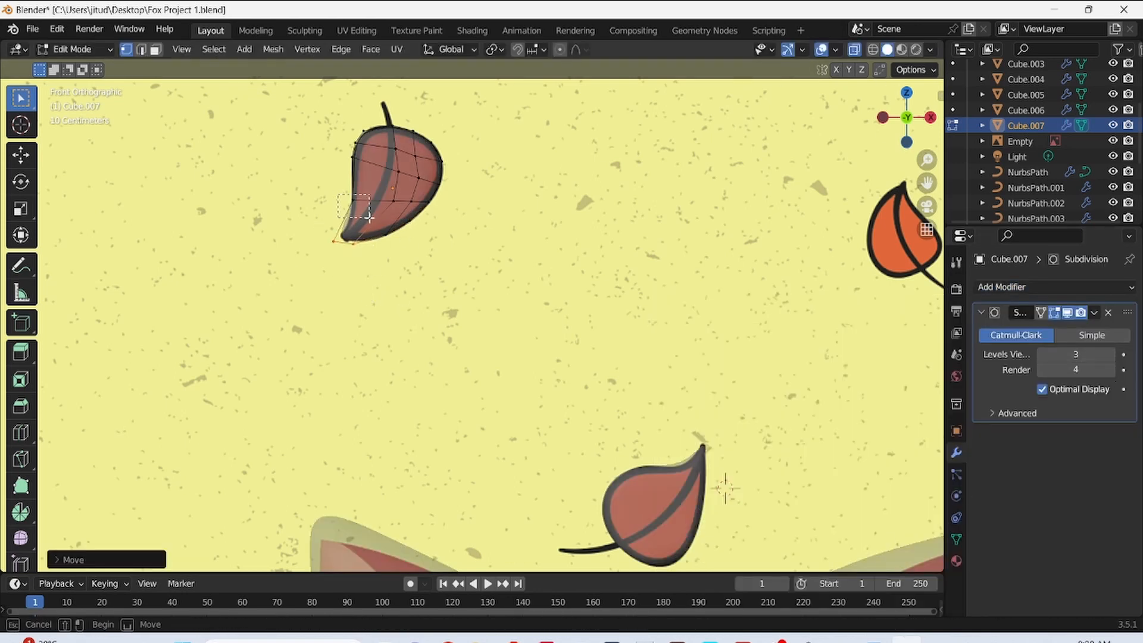
{"action": "left_click", "coordinate": [413, 131]}
{"action": "key", "text": "g"}
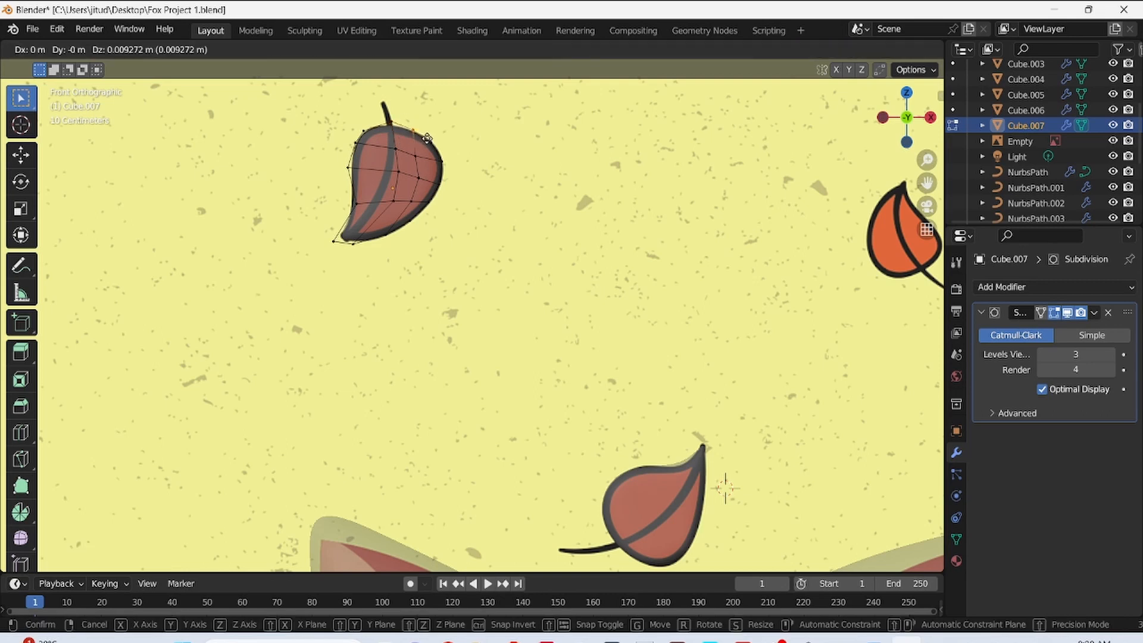
{"action": "left_click_drag", "start_coordinate": [432, 152], "coordinate": [463, 185]}
{"action": "key", "text": "g"}
{"action": "left_click", "coordinate": [466, 186]}
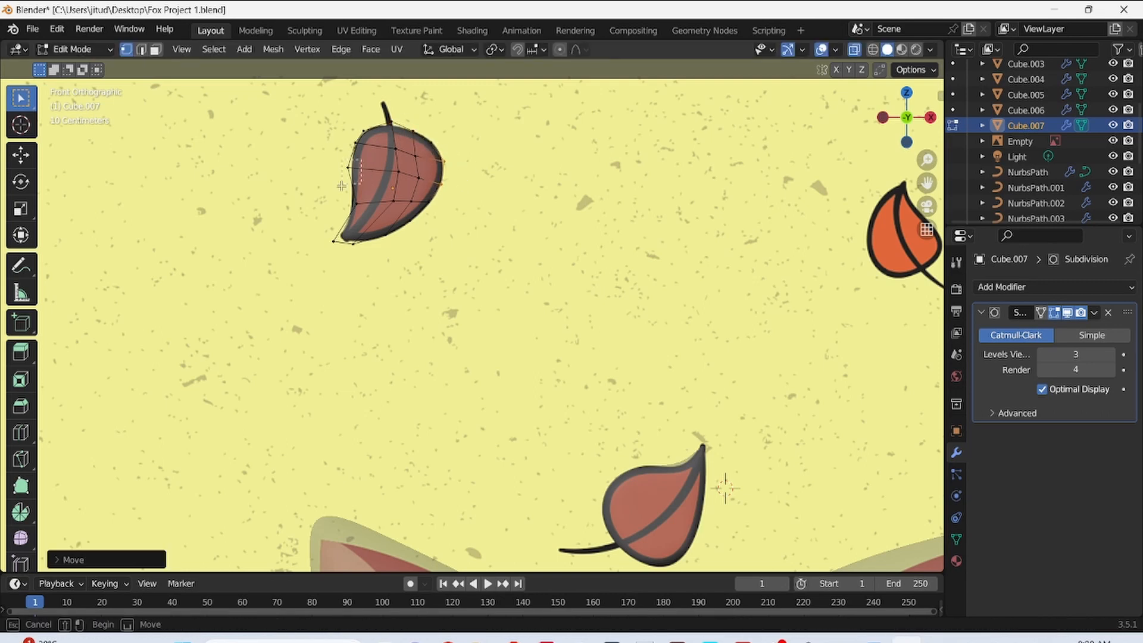
- Refine the leaf's left-side, tip and lower-edge vertices so the smoothed contour follows the reference outline
{"action": "key", "text": "g"}
{"action": "left_click_drag", "start_coordinate": [363, 157], "coordinate": [340, 194]}
{"action": "left_click", "coordinate": [347, 199]}
{"action": "key", "text": "g"}
{"action": "left_click", "coordinate": [338, 191]}
{"action": "key", "text": "g"}
{"action": "left_click_drag", "start_coordinate": [362, 234], "coordinate": [317, 235]}
{"action": "left_click", "coordinate": [345, 243]}
{"action": "key", "text": "g"}
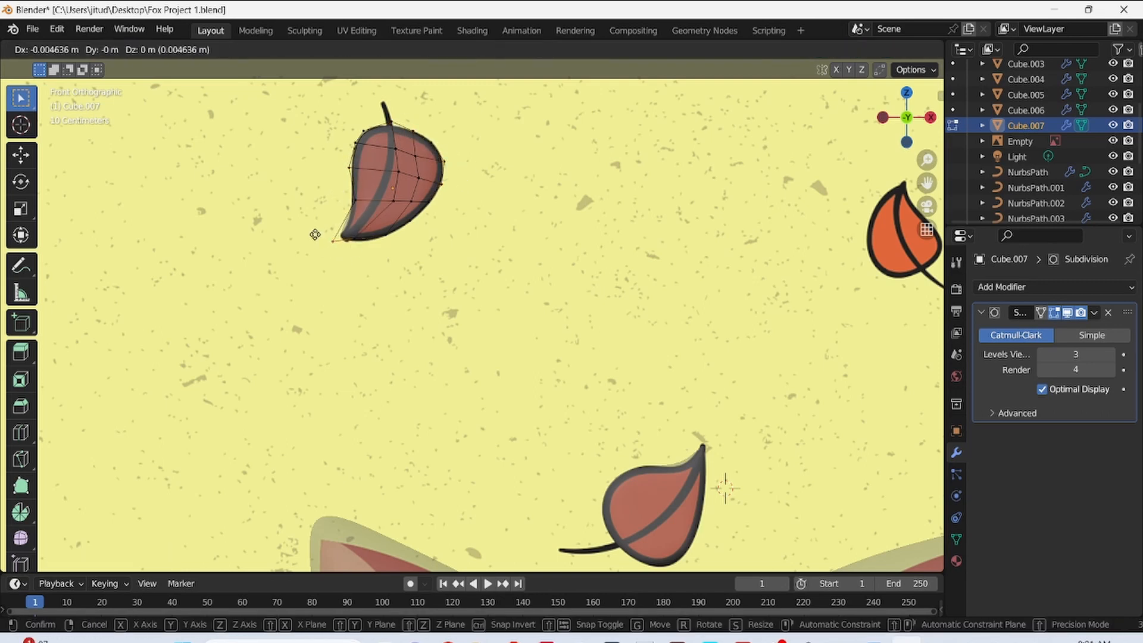
{"action": "left_click", "coordinate": [314, 238]}
{"action": "left_click_drag", "start_coordinate": [399, 246], "coordinate": [377, 229]}
- Check the leaf from the side, return to Object Mode in the front view, and save the file
{"action": "key", "text": "ctrl+s"}
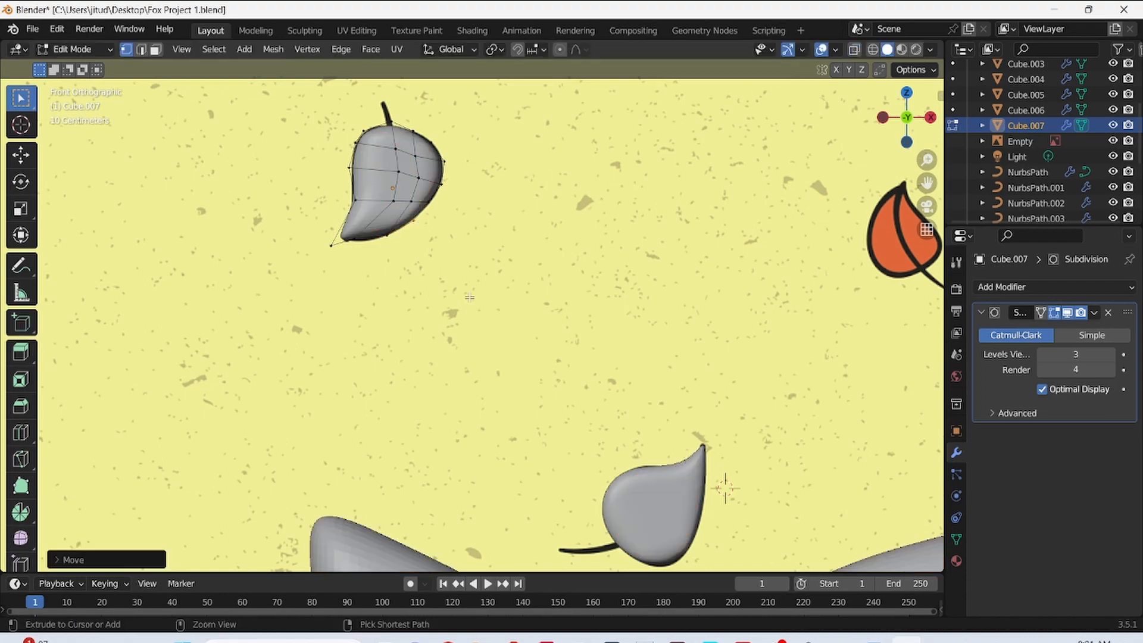
{"action": "key", "text": "KP_3"}
{"action": "key", "text": "KP_1"}
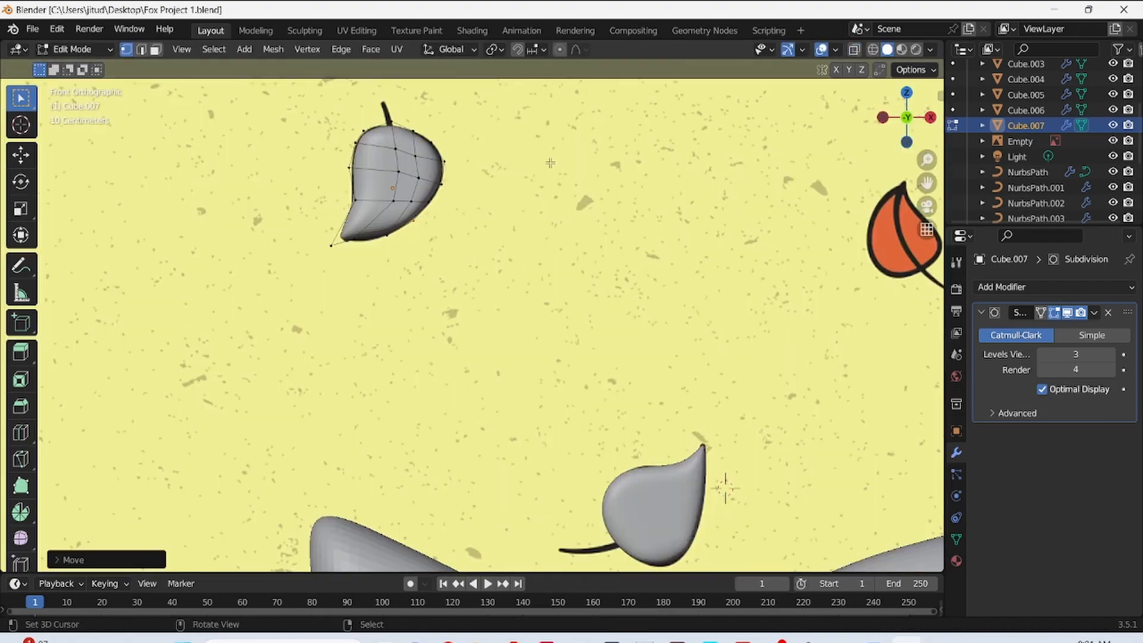
{"action": "key", "text": "Tab"}
{"action": "scroll", "coordinate": [564, 329], "scroll_direction": "down", "scroll_amount": 4}
{"action": "key", "text": "ctrl+s"}
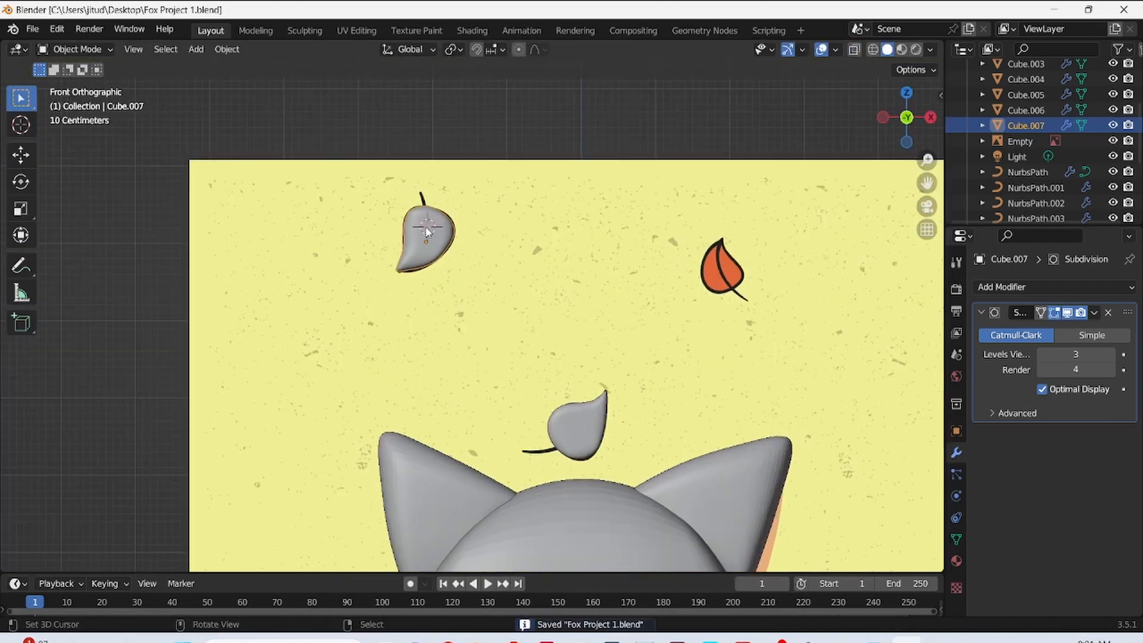
- Duplicate the leaf onto the upper-right reference leaf, rotate it tip upward, and scale it down
{"action": "key", "text": "shift+d"}
{"action": "left_click", "coordinate": [665, 259]}
{"action": "key", "text": "r"}
{"action": "left_click", "coordinate": [630, 221]}
{"action": "key", "text": "g"}
{"action": "left_click", "coordinate": [686, 216]}
{"action": "key", "text": "s"}
{"action": "left_click", "coordinate": [731, 324]}
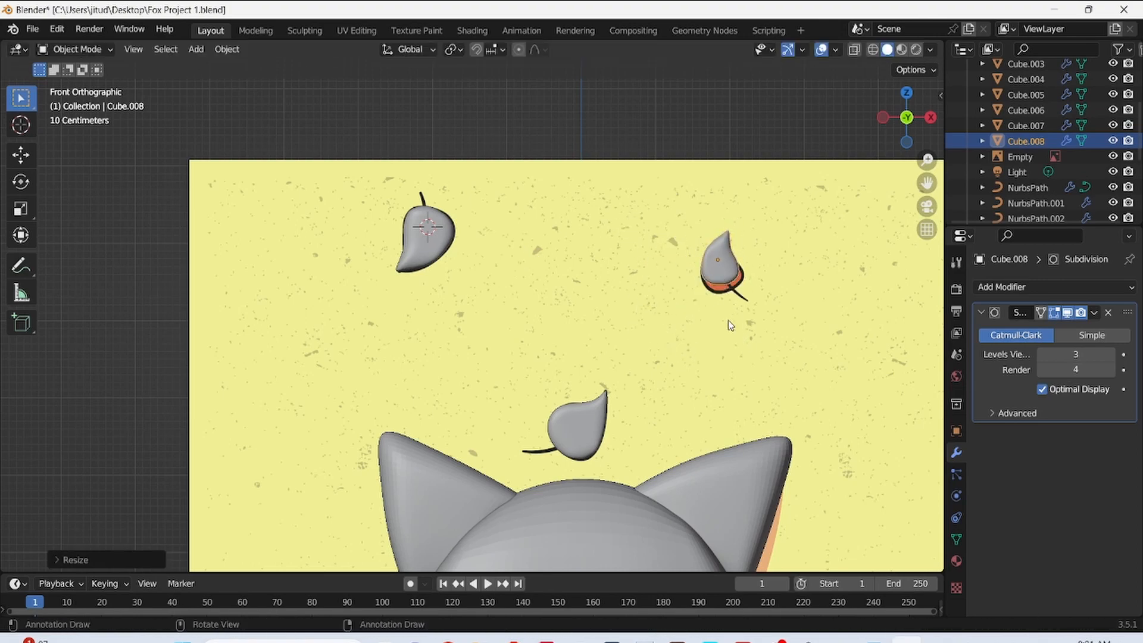
- Shift and resize the copied leaf to cover the upper-right reference leaf, and save the file
{"action": "key", "text": "g"}
{"action": "left_click", "coordinate": [729, 326]}
{"action": "scroll", "coordinate": [760, 319], "scroll_direction": "up", "scroll_amount": 1}
{"action": "key", "text": "s"}
{"action": "left_click", "coordinate": [857, 225]}
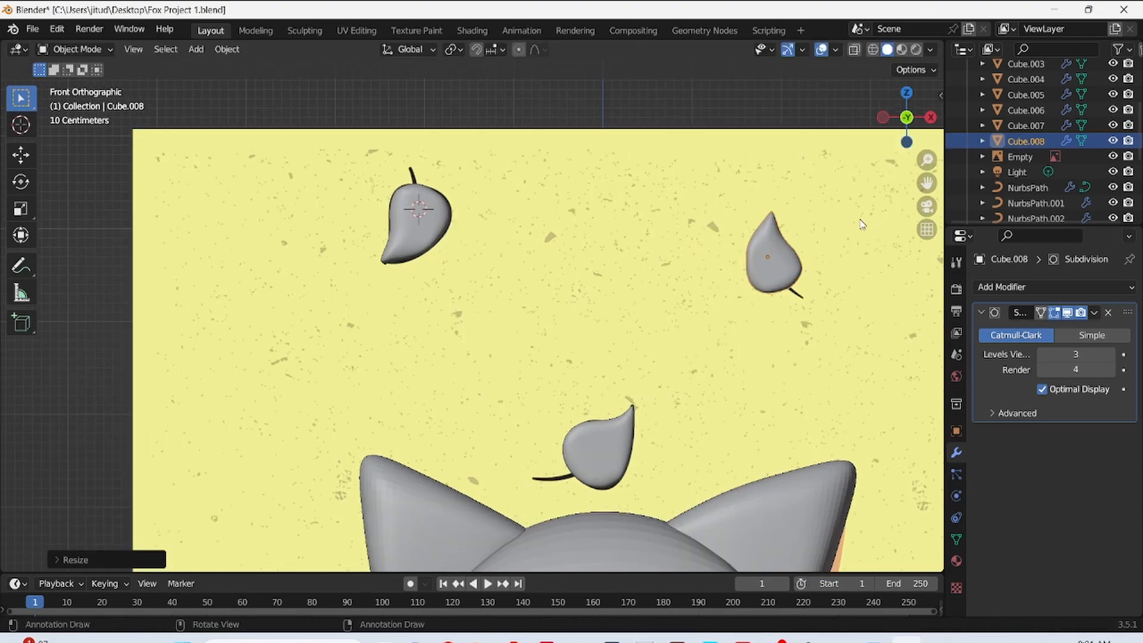
{"action": "middle_click_drag", "start_coordinate": [859, 223], "coordinate": [692, 254], "text": "shift"}
{"action": "left_click", "coordinate": [854, 50]}
{"action": "key", "text": "ctrl+s"}
{"action": "scroll", "coordinate": [695, 277], "scroll_direction": "down", "scroll_amount": 3}
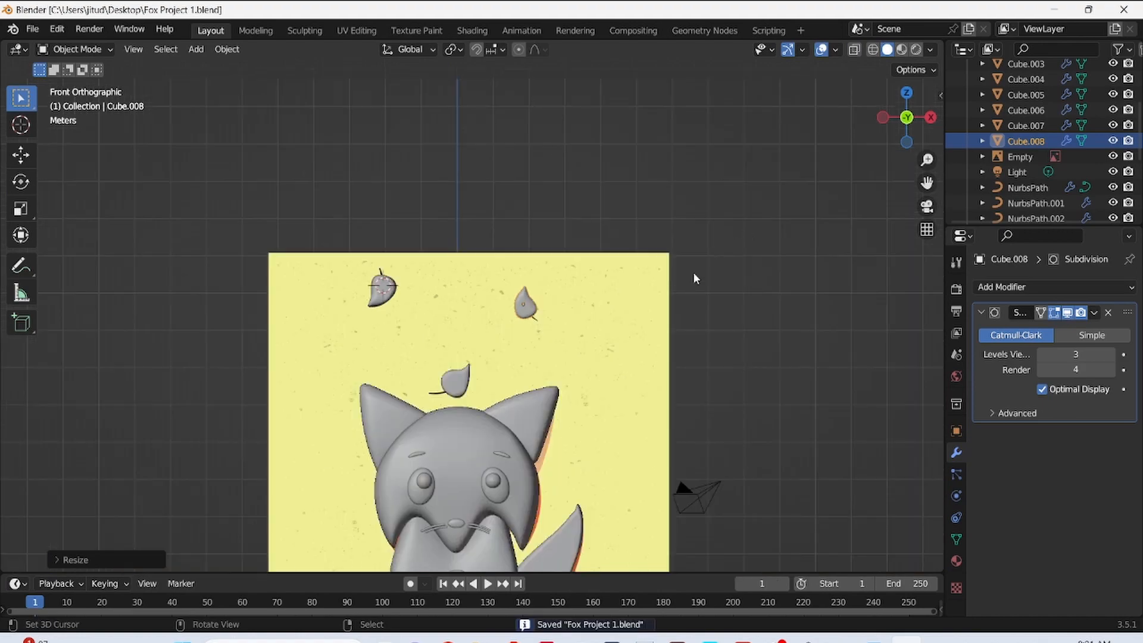
- Bring a whisker curve up from the fox's left cheek to the area between the leaves and rotate it nearly vertical
{"action": "left_click_drag", "start_coordinate": [928, 182], "coordinate": [979, 43]}
{"action": "scroll", "coordinate": [483, 412], "scroll_direction": "up", "scroll_amount": 3}
{"action": "left_click", "coordinate": [481, 441]}
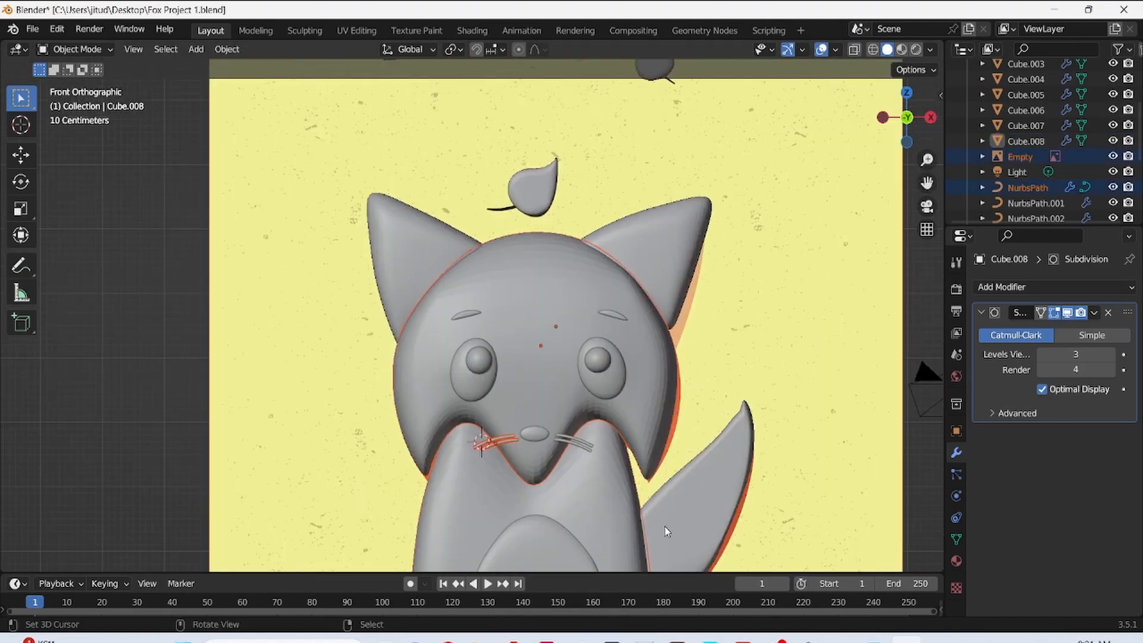
{"action": "scroll", "coordinate": [516, 451], "scroll_direction": "down", "scroll_amount": 1}
{"action": "key", "text": "g"}
{"action": "left_click", "coordinate": [461, 78]}
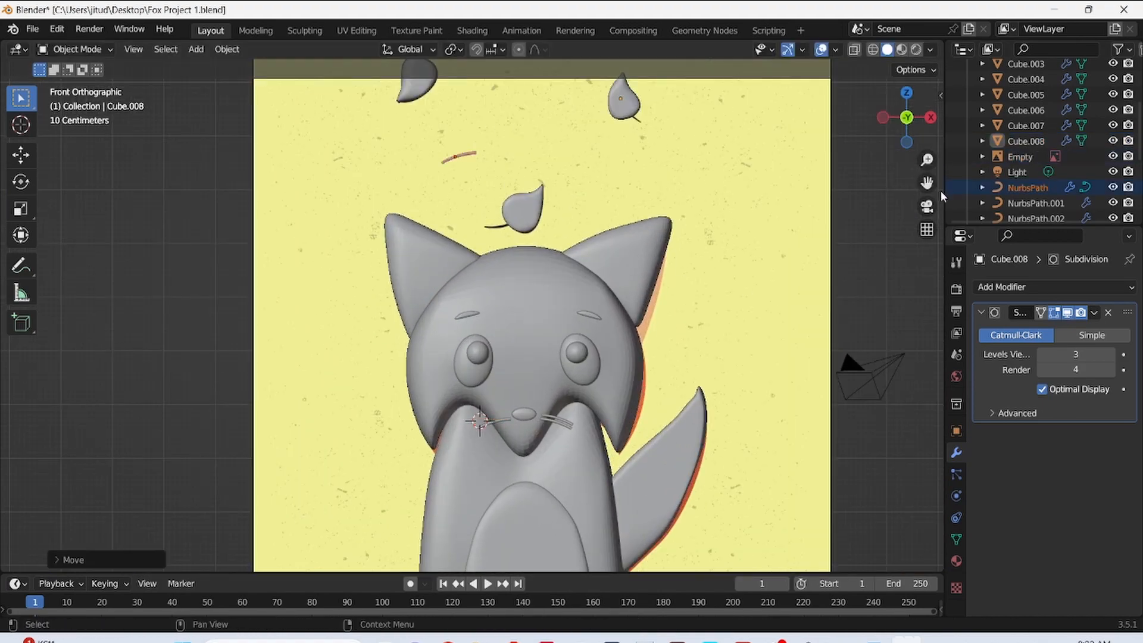
{"action": "scroll", "coordinate": [595, 297], "scroll_direction": "up", "scroll_amount": 3}
{"action": "left_click_drag", "start_coordinate": [927, 183], "coordinate": [760, 274]}
{"action": "scroll", "coordinate": [595, 298], "scroll_direction": "down", "scroll_amount": 1}
{"action": "key", "text": "r"}
{"action": "left_click", "coordinate": [388, 561]}
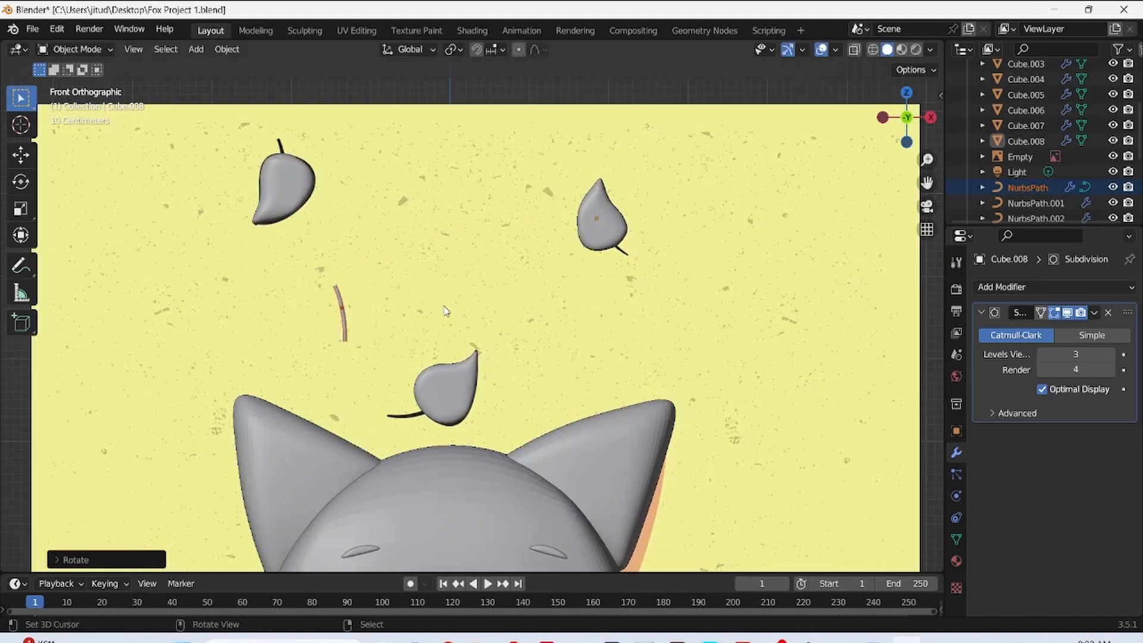
- Rotate and place the curve as a stem over the reference stem at the lower left of the middle leaf
{"action": "key", "text": "r"}
{"action": "left_click", "coordinate": [360, 352]}
{"action": "key", "text": "g"}
{"action": "left_click", "coordinate": [423, 467]}
{"action": "key", "text": "r"}
{"action": "left_click", "coordinate": [394, 470]}
{"action": "middle_click_drag", "start_coordinate": [394, 470], "coordinate": [443, 379], "text": "shift"}
{"action": "scroll", "coordinate": [449, 376], "scroll_direction": "up", "scroll_amount": 5}
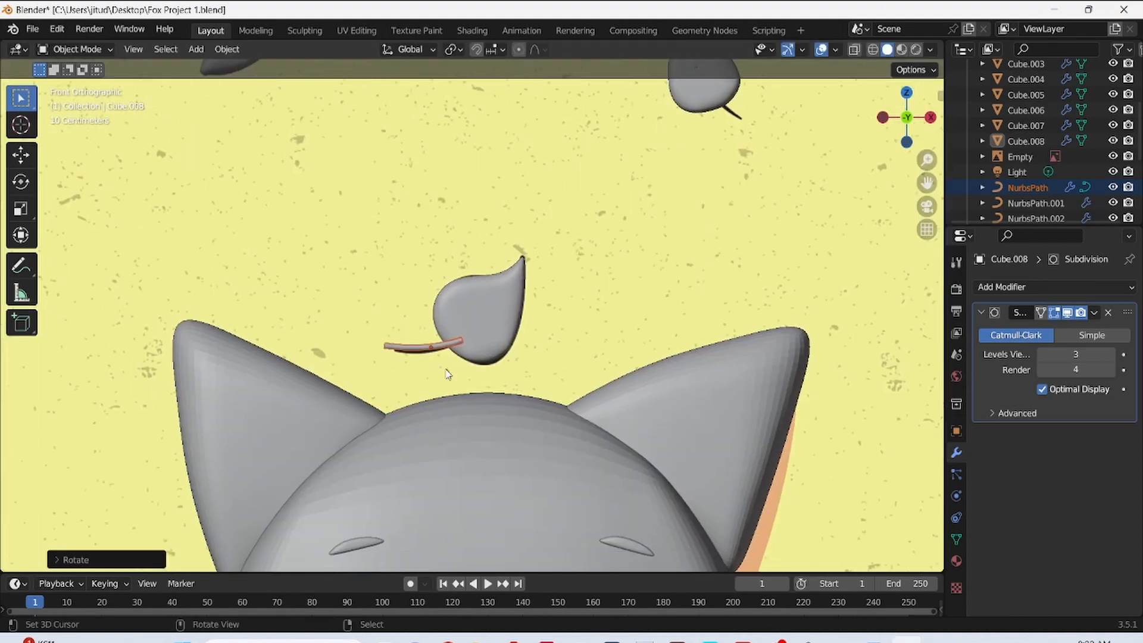
{"action": "key", "text": "r"}
{"action": "left_click", "coordinate": [484, 417]}
{"action": "key", "text": "g"}
{"action": "left_click", "coordinate": [490, 416]}
- Align the stem's depth with the middle leaf in side view and fine-tune its position and rotation in front view
{"action": "key", "text": "KP_3"}
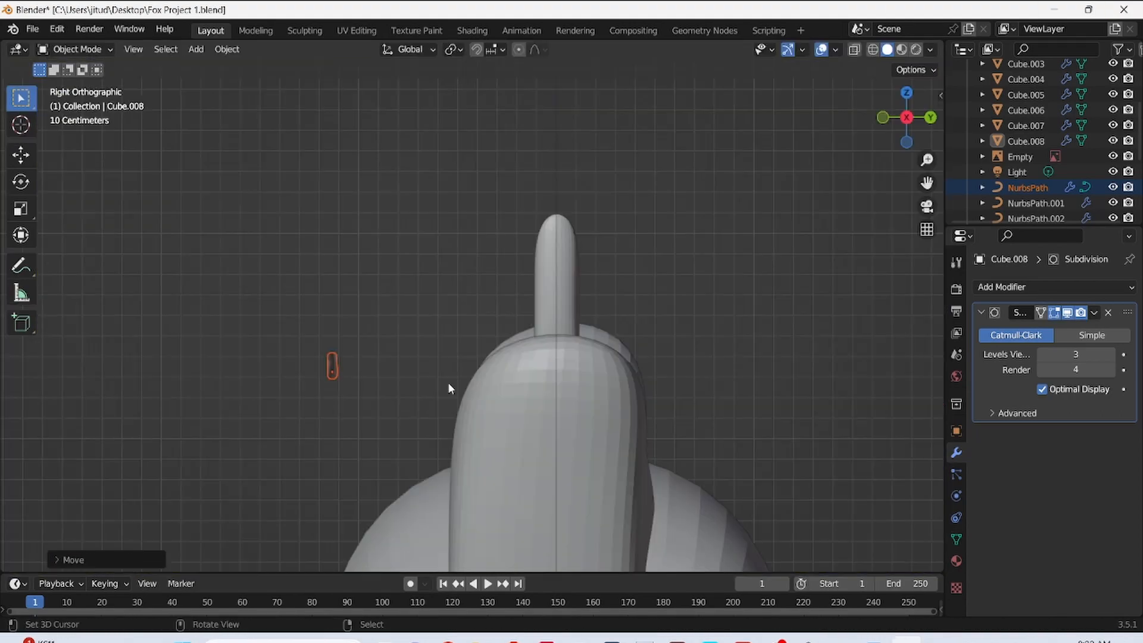
{"action": "key", "text": "g"}
{"action": "left_click", "coordinate": [663, 348]}
{"action": "key", "text": "KP_1"}
{"action": "key", "text": "g"}
{"action": "left_click", "coordinate": [602, 399]}
{"action": "key", "text": "r"}
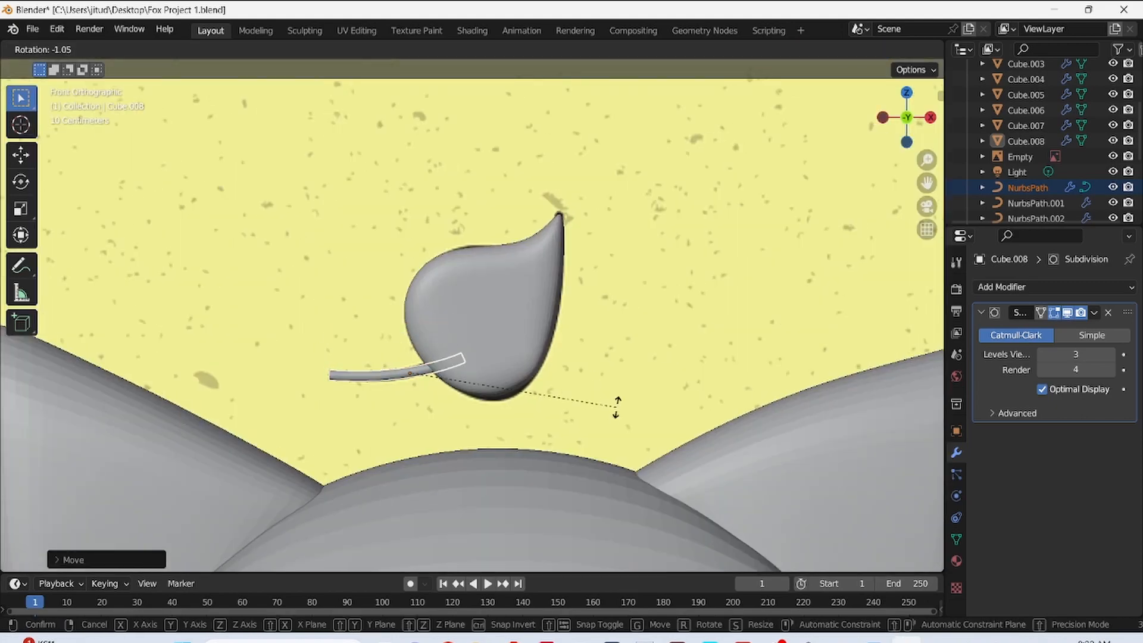
{"action": "left_click", "coordinate": [617, 403]}
- Save the file and check the middle leaf's stem from the side and front
{"action": "key", "text": "ctrl+s"}
{"action": "key", "text": "KP_3"}
{"action": "left_click", "coordinate": [856, 52]}
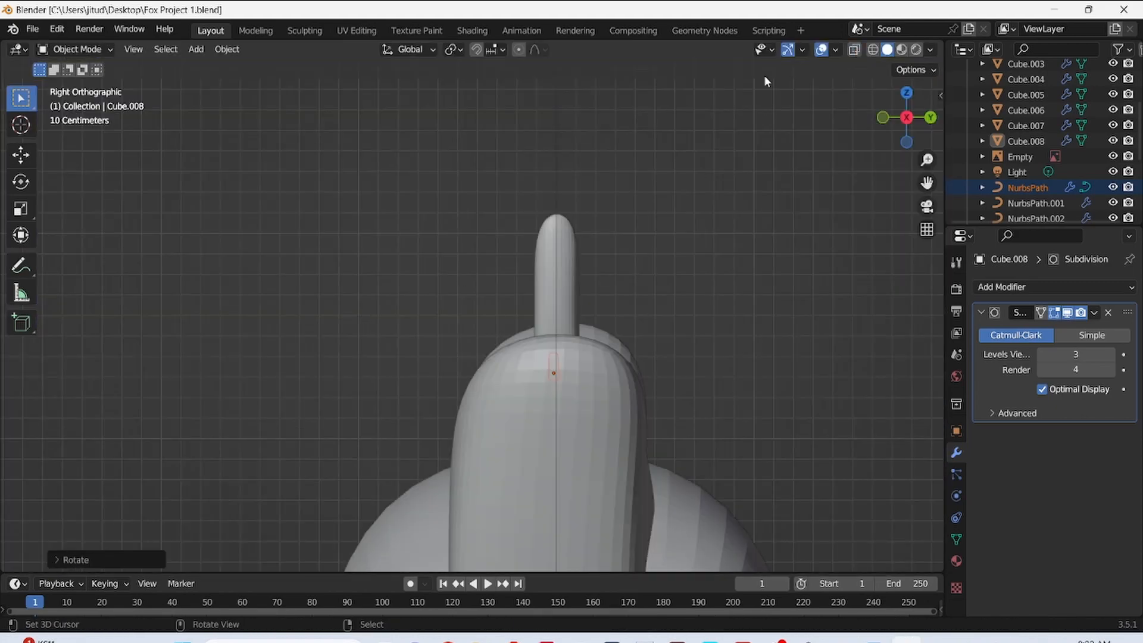
{"action": "key", "text": "KP_1"}
{"action": "scroll", "coordinate": [511, 283], "scroll_direction": "down", "scroll_amount": 4}
{"action": "key", "text": "ctrl+s"}
- Duplicate the stem onto the upper-left leaf, rotate it to point upward, and place it at the leaf's top edge
{"action": "scroll", "coordinate": [548, 229], "scroll_direction": "down", "scroll_amount": 2}
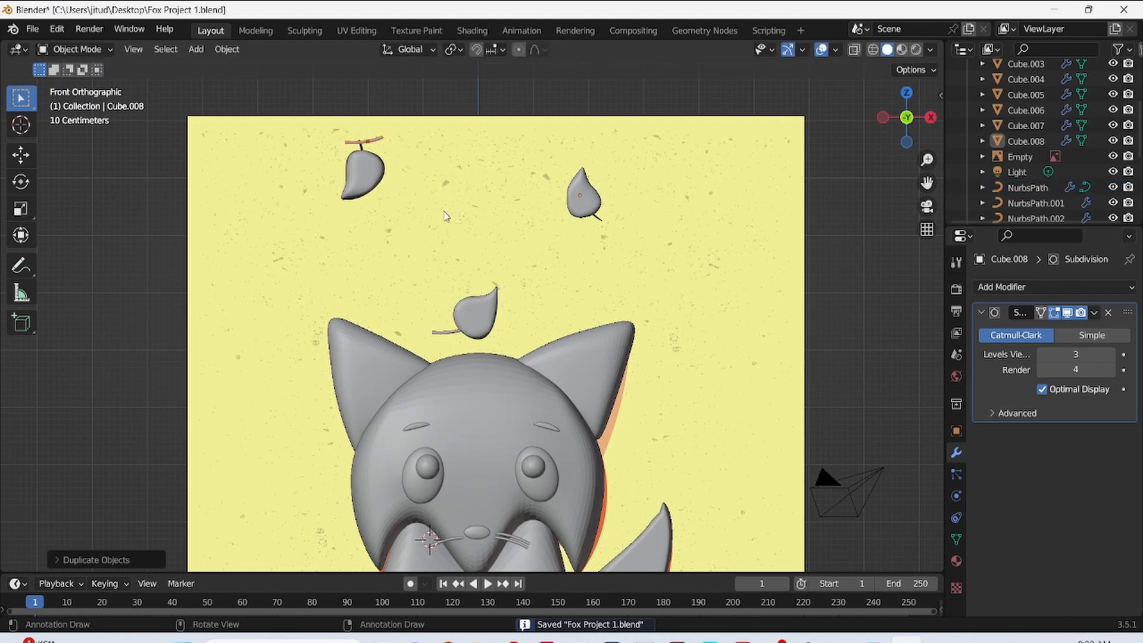
{"action": "key", "text": "r"}
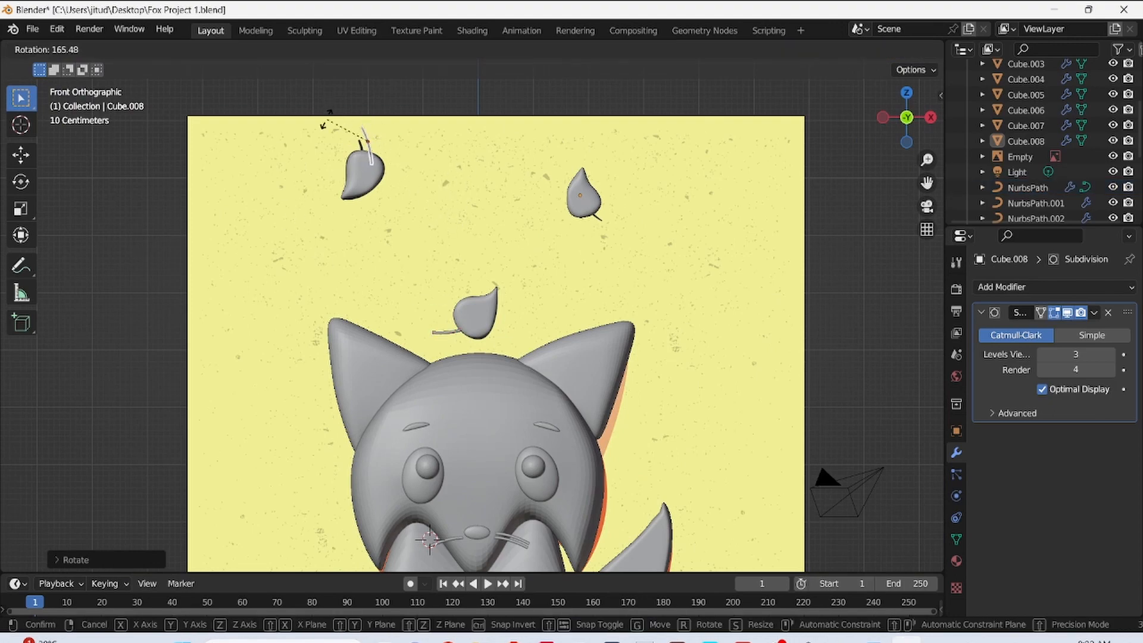
{"action": "left_click", "coordinate": [327, 119]}
{"action": "scroll", "coordinate": [333, 119], "scroll_direction": "up", "scroll_amount": 2}
{"action": "middle_click_drag", "start_coordinate": [351, 113], "coordinate": [464, 337], "text": "shift"}
{"action": "scroll", "coordinate": [465, 337], "scroll_direction": "up", "scroll_amount": 2}
{"action": "key", "text": "g"}
{"action": "left_click", "coordinate": [448, 343]}
- Check the upper-left stem's depth from the side, return to front view, and save the file
{"action": "middle_click_drag", "start_coordinate": [699, 183], "coordinate": [450, 267]}
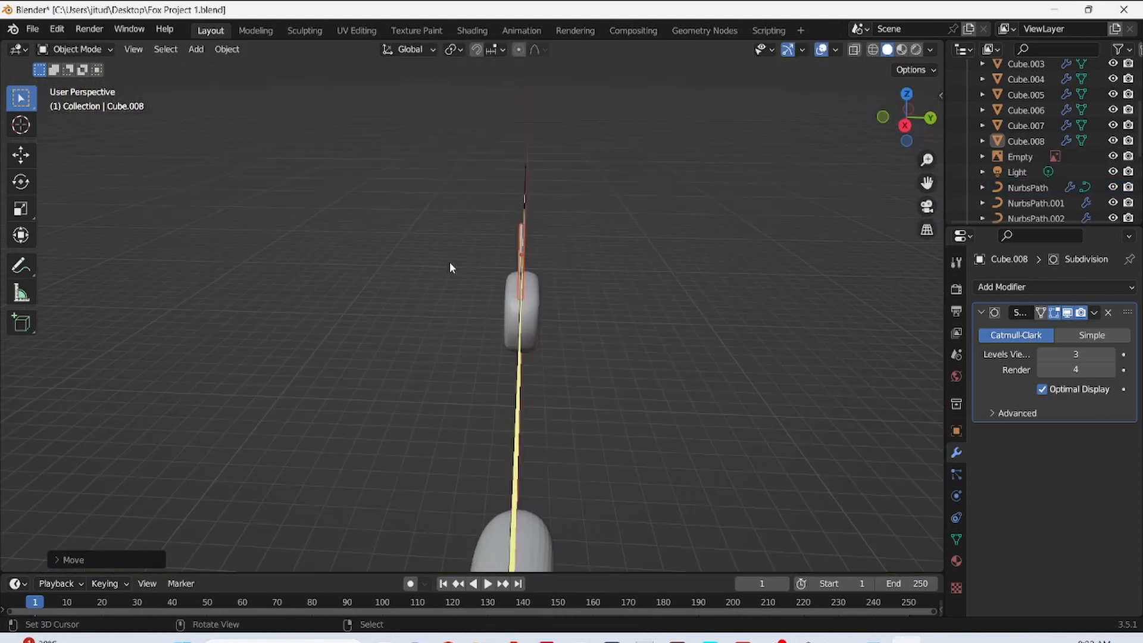
{"action": "key", "text": "KP_3"}
{"action": "key", "text": "KP_1"}
{"action": "scroll", "coordinate": [520, 417], "scroll_direction": "down", "scroll_amount": 3}
{"action": "key", "text": "ctrl+s"}
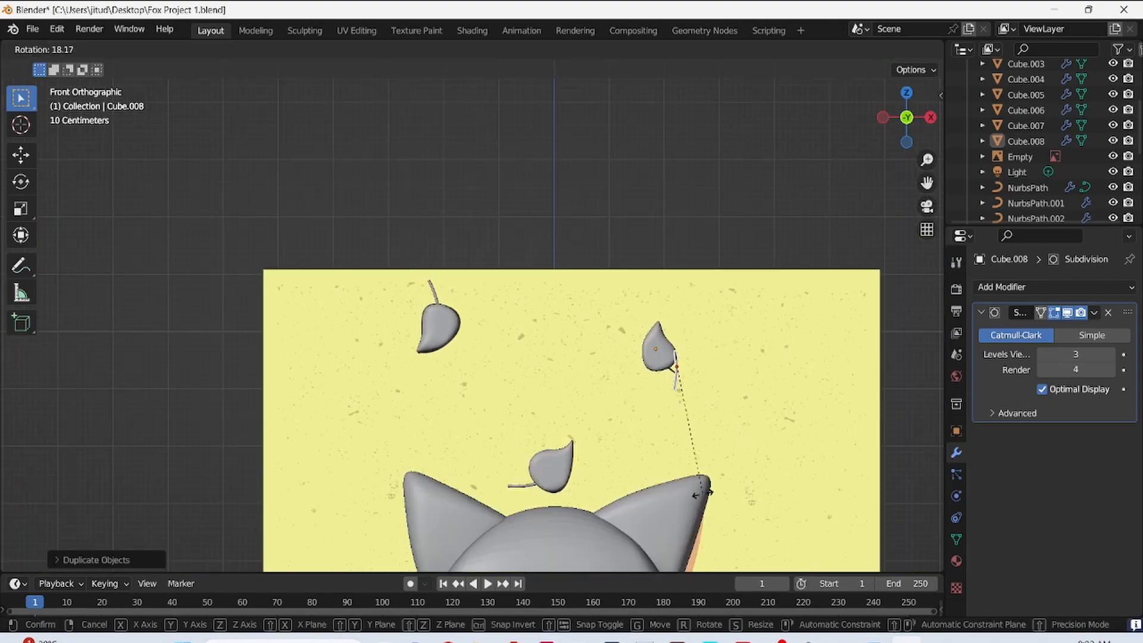
- Rotate and place a duplicated stem at the lower-right edge of the upper-right leaf
{"action": "left_click", "coordinate": [766, 477]}
{"action": "middle_click_drag", "start_coordinate": [767, 476], "coordinate": [641, 225]}
{"action": "scroll", "coordinate": [641, 225], "scroll_direction": "up", "scroll_amount": 3}
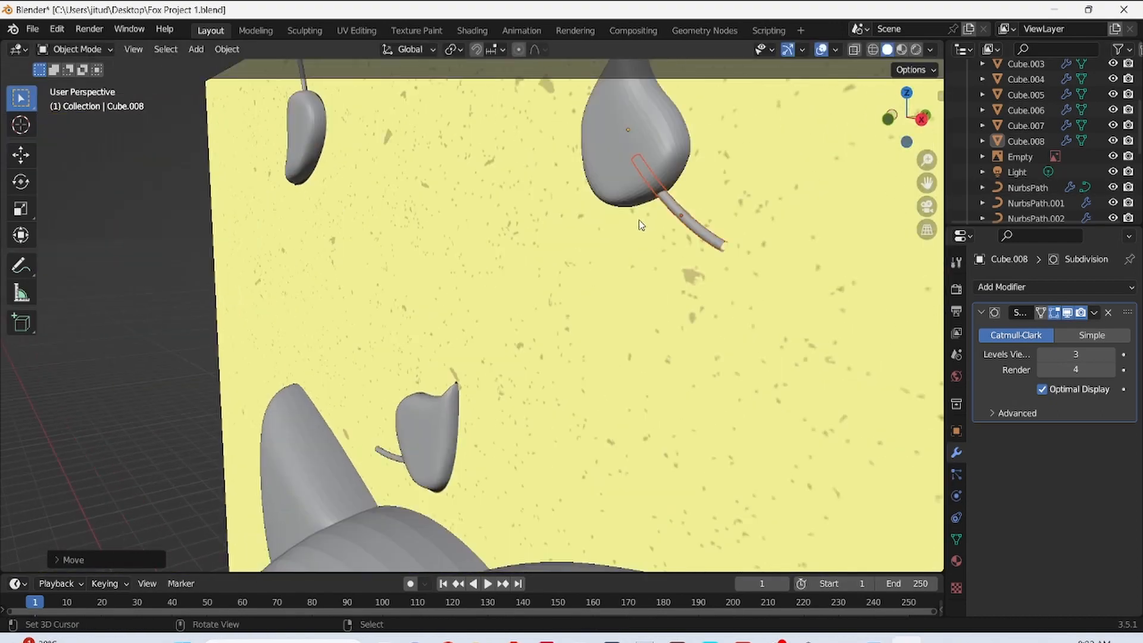
{"action": "middle_click_drag", "start_coordinate": [464, 346], "coordinate": [511, 341]}
{"action": "middle_click_drag", "start_coordinate": [363, 336], "coordinate": [510, 324], "text": "shift"}
{"action": "scroll", "coordinate": [510, 324], "scroll_direction": "down", "scroll_amount": 1}
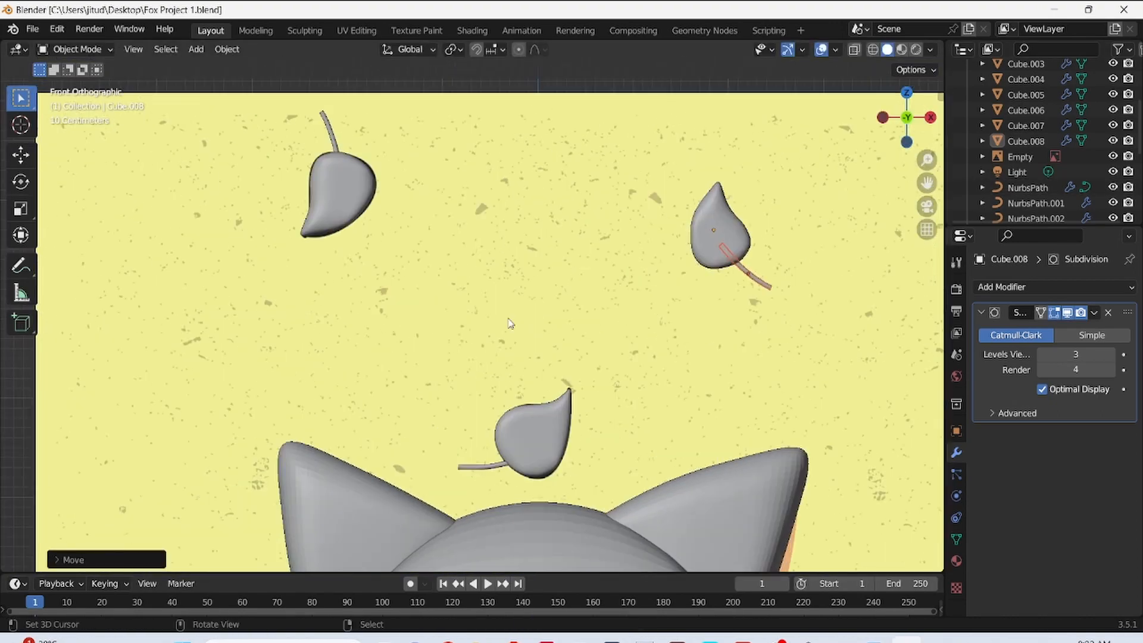
- Shift the upper-right leaf's stem in depth in side view so it sits at the leaf's front
{"action": "key", "text": "KP_3"}
{"action": "key", "text": "g"}
{"action": "left_click", "coordinate": [619, 371]}
{"action": "key", "text": "KP_1"}
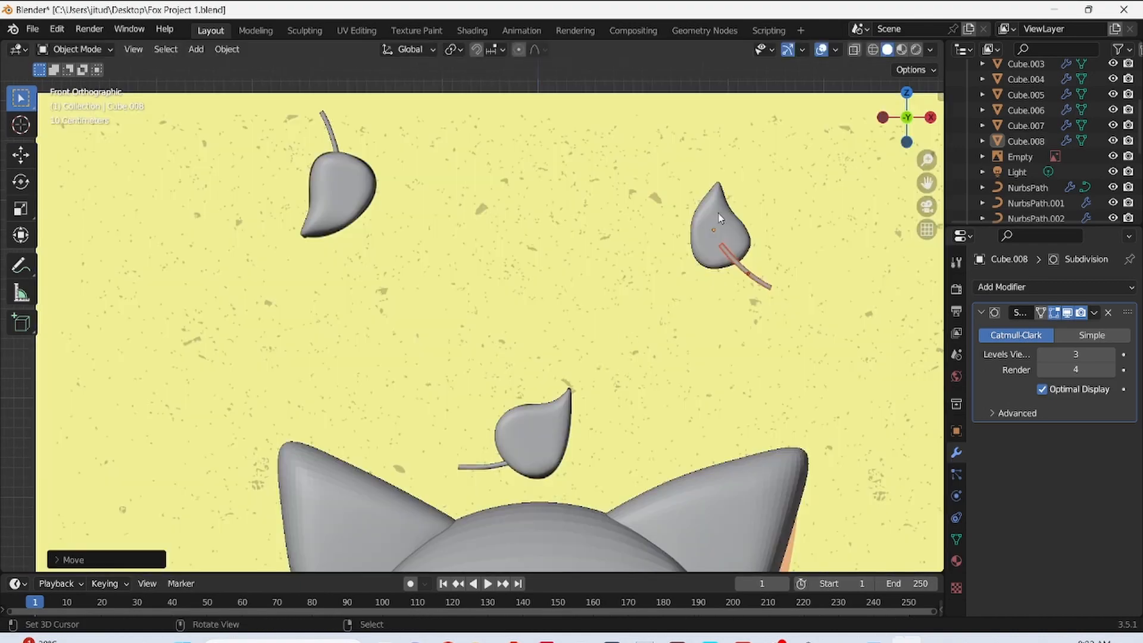
- Open the upper-right leaf's stem in Edit Mode and select the control point at its inner end
{"action": "middle_click_drag", "start_coordinate": [718, 217], "coordinate": [552, 278], "text": "shift"}
{"action": "scroll", "coordinate": [551, 278], "scroll_direction": "up", "scroll_amount": 3}
{"action": "middle_click_drag", "start_coordinate": [638, 298], "coordinate": [581, 314], "text": "shift"}
{"action": "key", "text": "Tab"}
{"action": "key", "text": "Tab"}
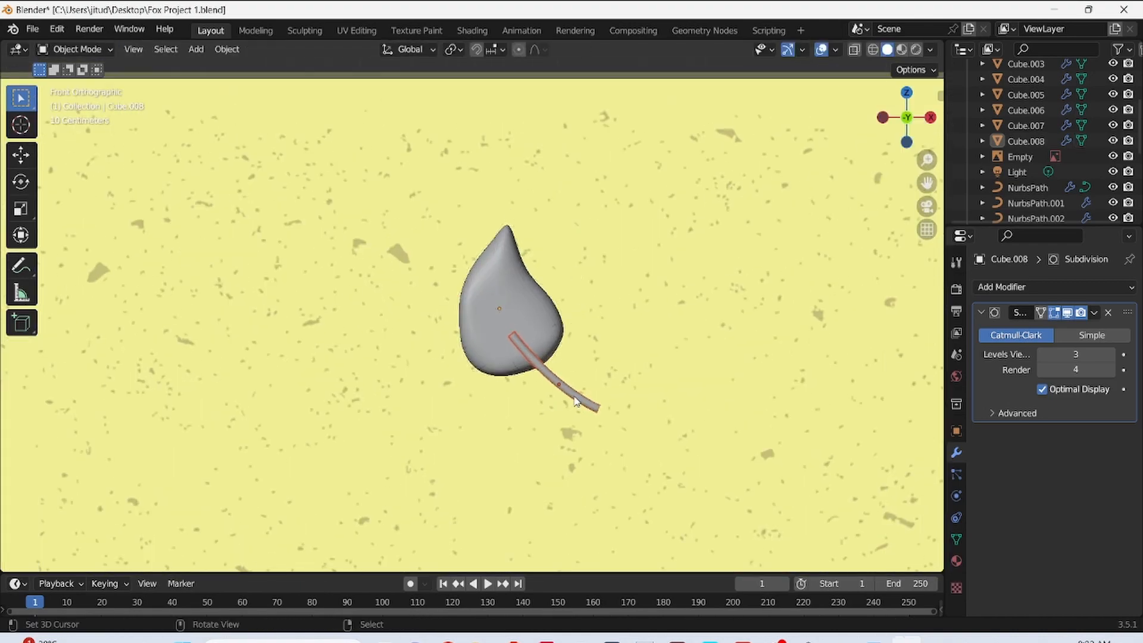
{"action": "scroll", "coordinate": [1051, 173], "scroll_direction": "down", "scroll_amount": 5}
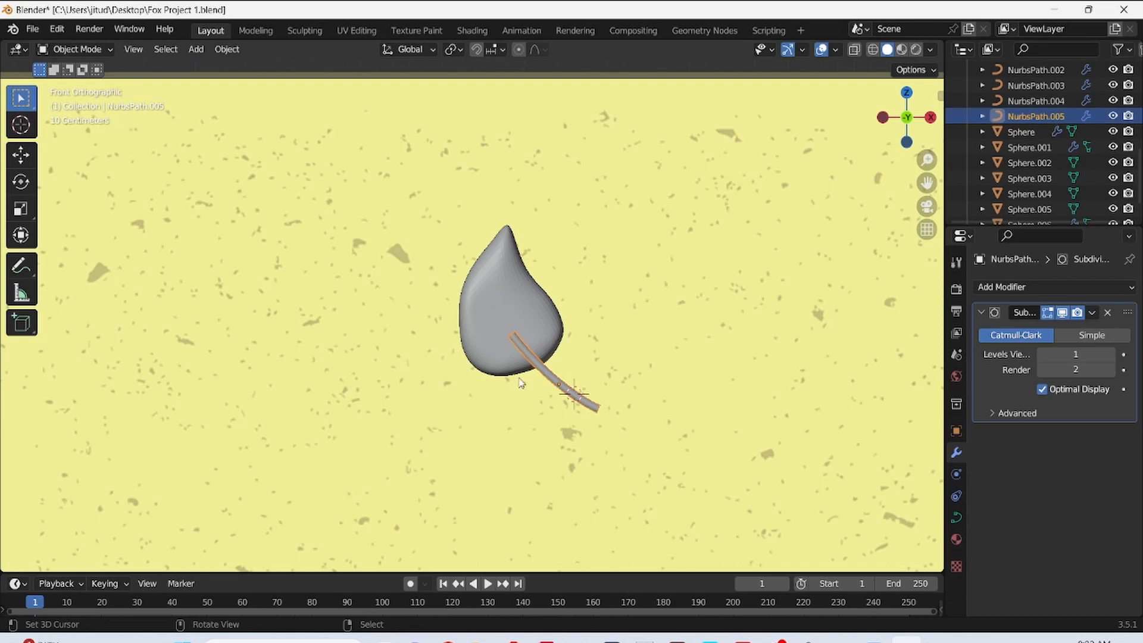
{"action": "key", "text": "s"}
{"action": "right_click", "coordinate": [505, 322]}
{"action": "key", "text": "Tab"}
{"action": "scroll", "coordinate": [503, 295], "scroll_direction": "up", "scroll_amount": 2}
{"action": "left_click_drag", "start_coordinate": [504, 295], "coordinate": [545, 367]}
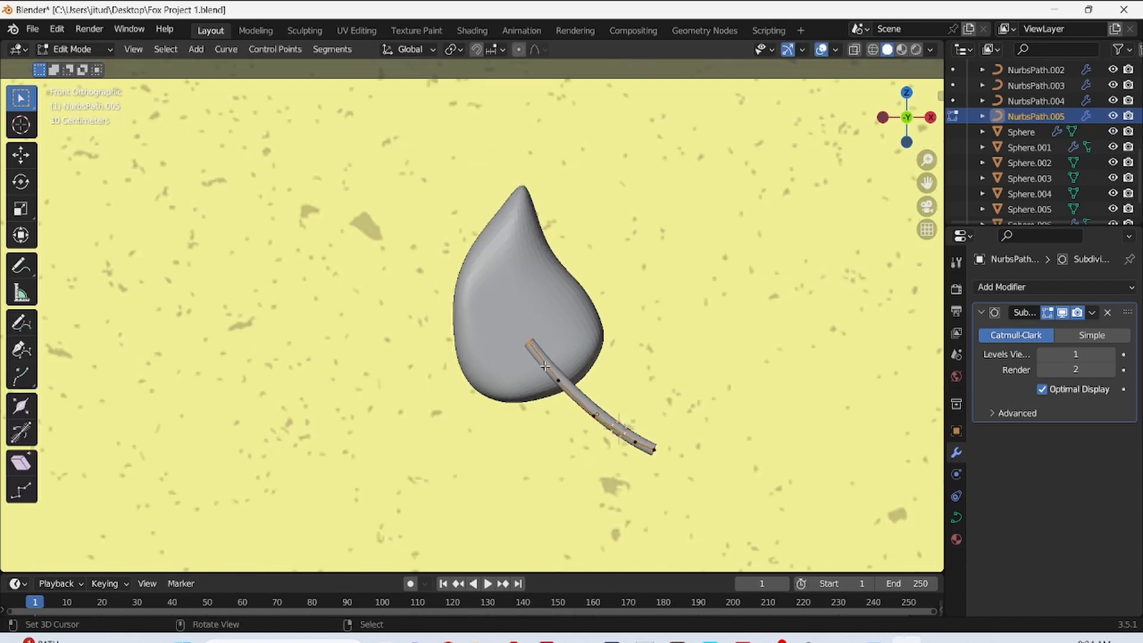
- Extrude the stem's inner end along the reference midrib to the leaf tip and adjust its points, using X-ray
{"action": "left_click", "coordinate": [853, 53]}
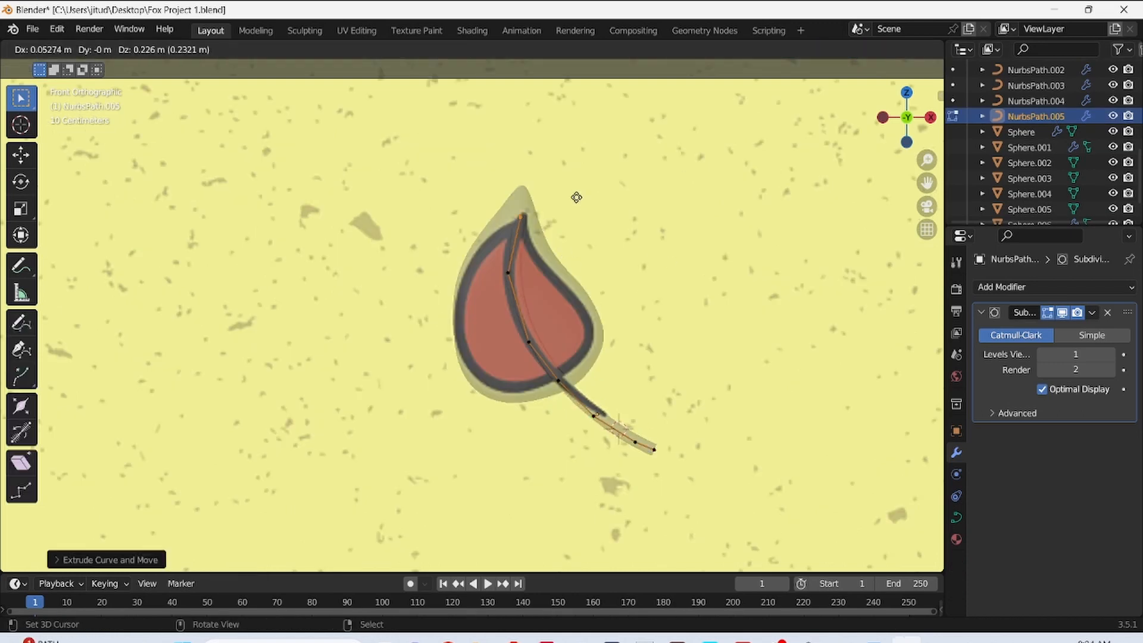
{"action": "key", "text": "g"}
{"action": "left_click", "coordinate": [487, 293]}
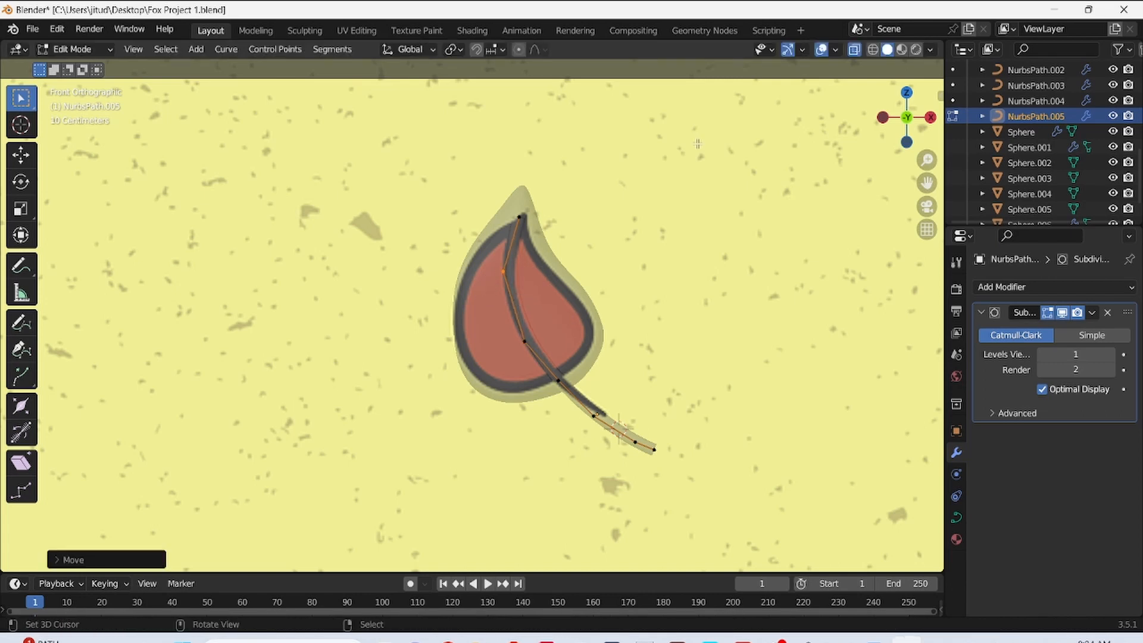
{"action": "left_click", "coordinate": [855, 52]}
{"action": "left_click", "coordinate": [855, 54]}
{"action": "scroll", "coordinate": [852, 63], "scroll_direction": "up", "scroll_amount": 2}
{"action": "left_click", "coordinate": [856, 54]}
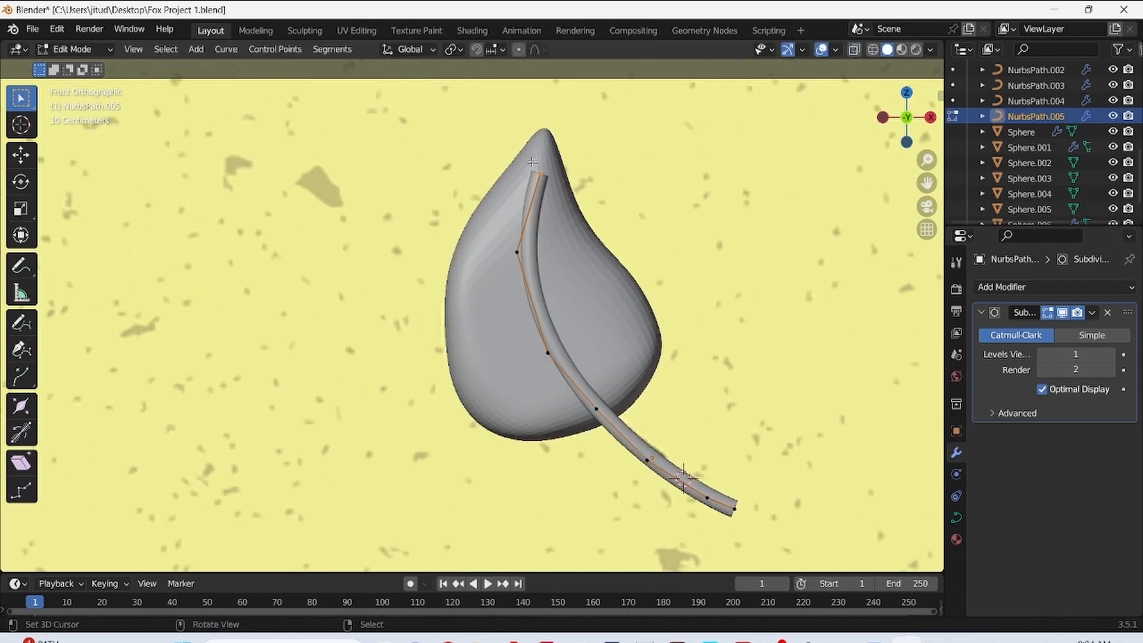
- Move the vein's end control point onto the leaf's tip, adjusting it from front and angled views
{"action": "key", "text": "g"}
{"action": "left_click", "coordinate": [582, 199]}
{"action": "middle_click_drag", "start_coordinate": [690, 250], "coordinate": [568, 297]}
{"action": "key", "text": "g"}
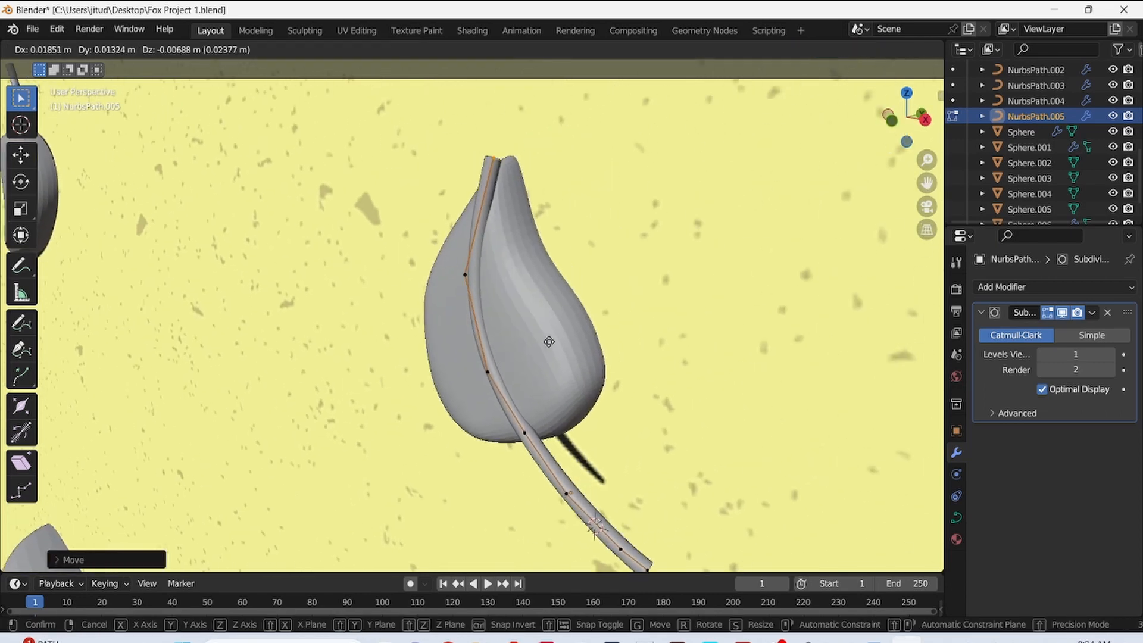
{"action": "left_click", "coordinate": [547, 340]}
{"action": "middle_click_drag", "start_coordinate": [546, 336], "coordinate": [517, 330]}
{"action": "key", "text": "g"}
{"action": "left_click", "coordinate": [513, 221]}
{"action": "key", "text": "KP_3"}
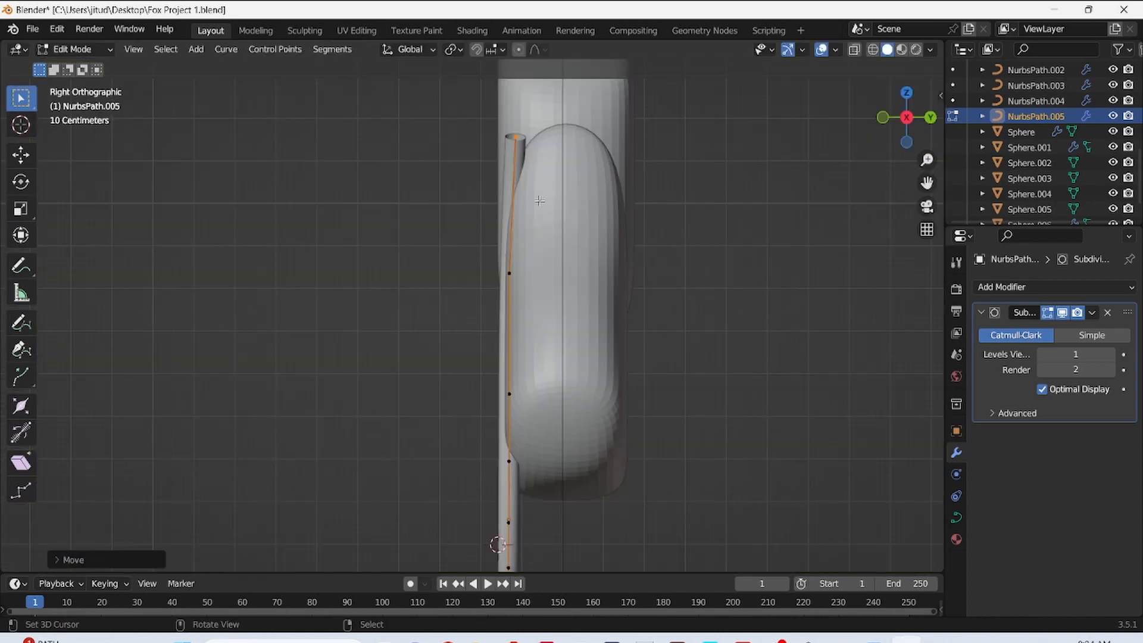
- In Object Mode, shift the whole vein curve in depth and sideways so it rests on the leaf's front surface
{"action": "key", "text": "Tab"}
{"action": "key", "text": "g"}
{"action": "left_click", "coordinate": [541, 271]}
{"action": "key", "text": "KP_1"}
{"action": "key", "text": "g"}
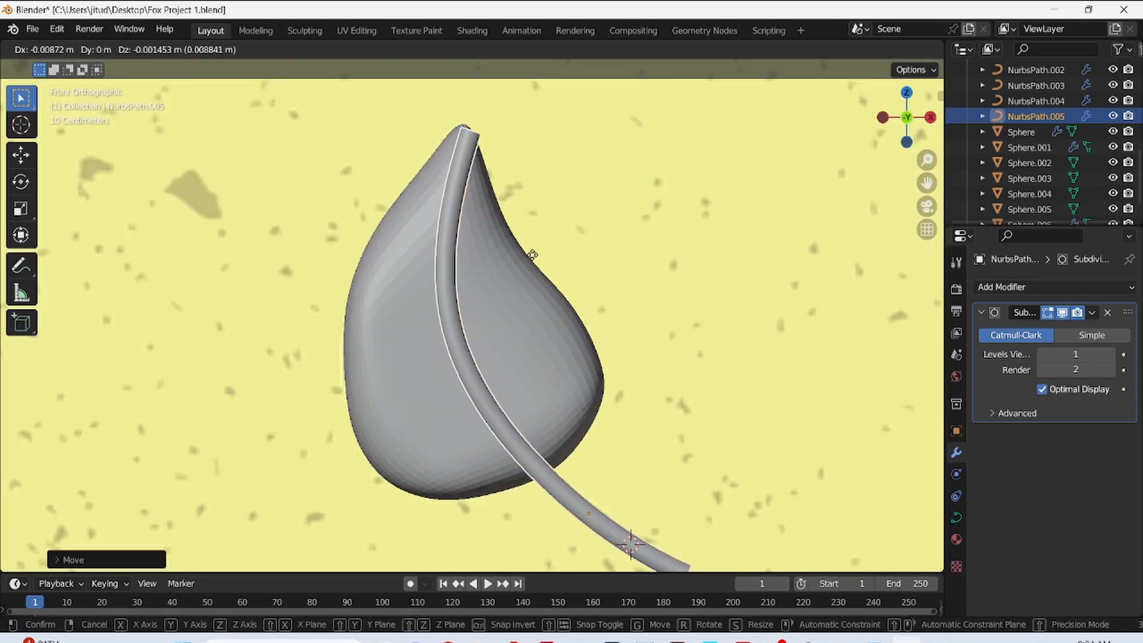
{"action": "left_click", "coordinate": [530, 256]}
- Reposition the vein's tip and upper control points in side view so the curve bends over the leaf's rounded top
{"action": "key", "text": "Tab"}
{"action": "middle_click_drag", "start_coordinate": [519, 257], "coordinate": [461, 225]}
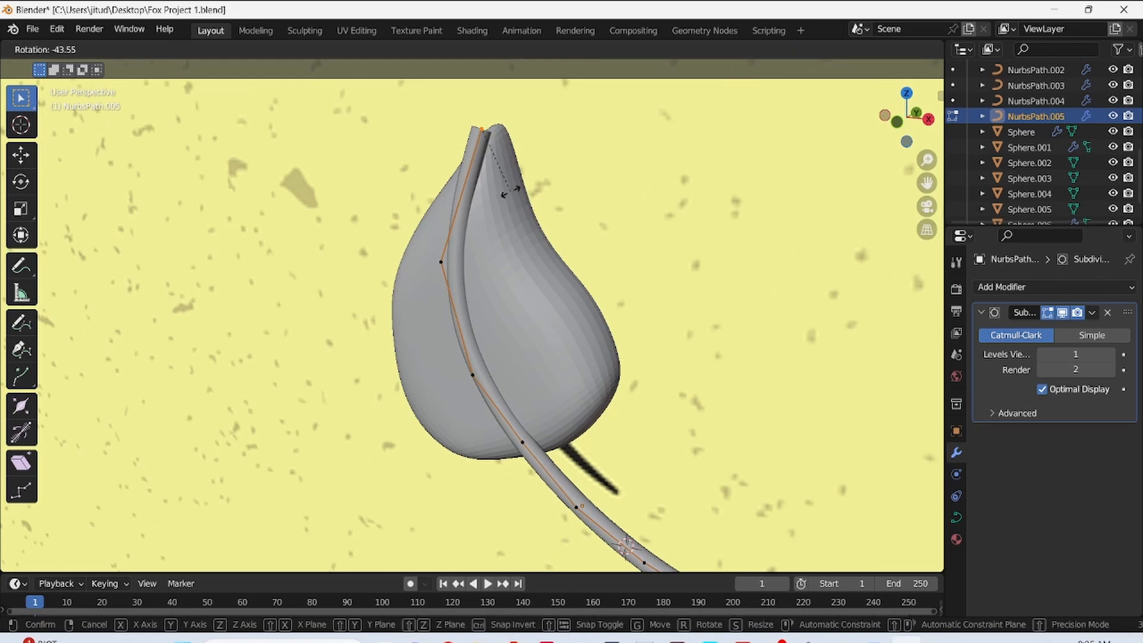
{"action": "key", "text": "KP_3"}
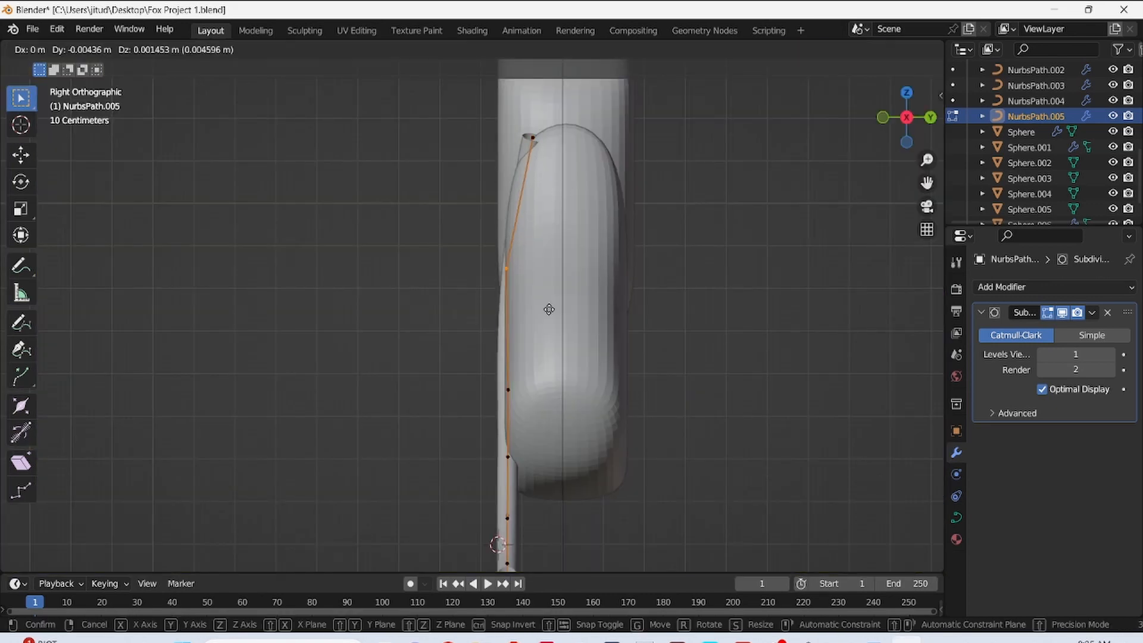
{"action": "left_click", "coordinate": [575, 189]}
{"action": "left_click", "coordinate": [582, 164]}
{"action": "left_click", "coordinate": [494, 250]}
{"action": "key", "text": "g"}
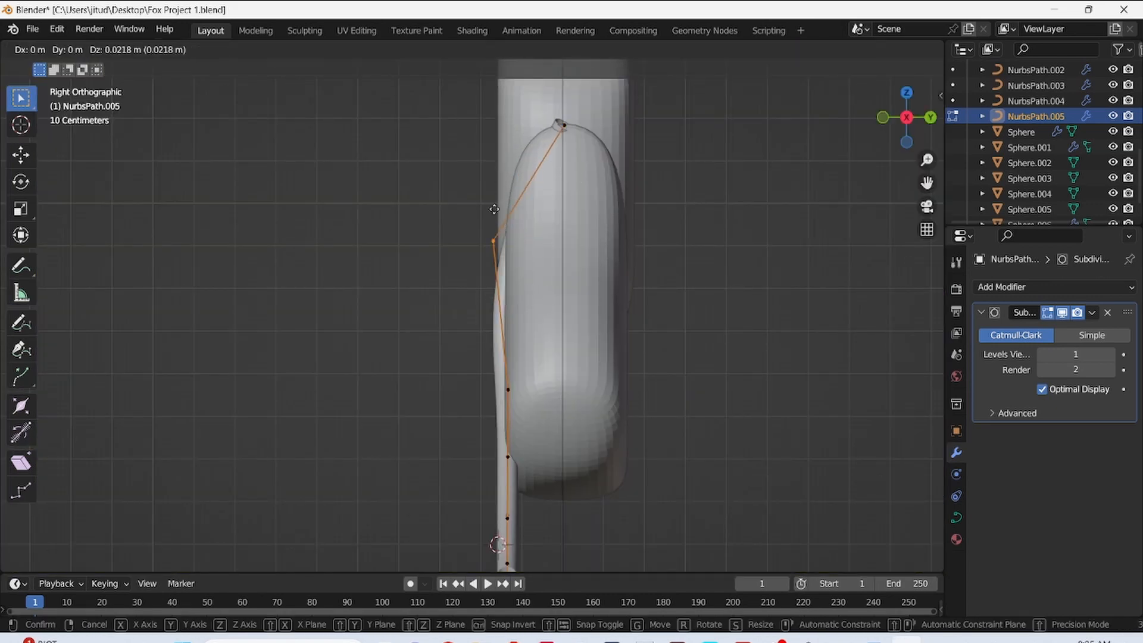
{"action": "left_click", "coordinate": [494, 195]}
{"action": "left_click", "coordinate": [508, 390]}
{"action": "key", "text": "g"}
{"action": "left_click", "coordinate": [506, 360]}
- Adjust the vein's tip, middle and lower stem control points from an angled view to smooth its curve over the leaf
{"action": "middle_click_drag", "start_coordinate": [500, 277], "coordinate": [602, 272]}
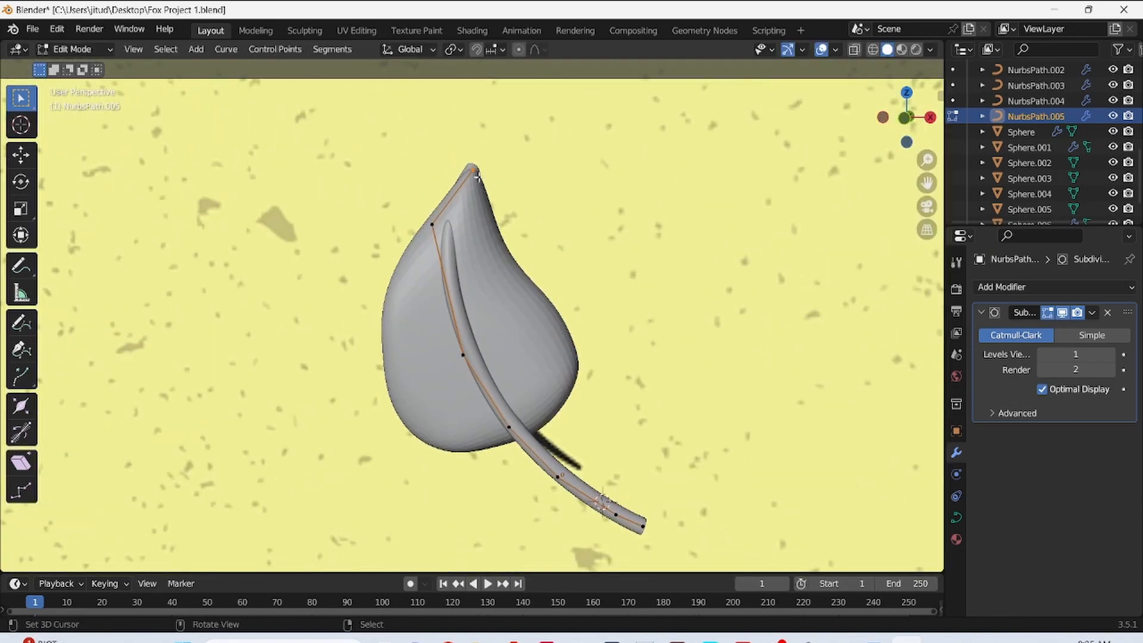
{"action": "right_click_drag", "start_coordinate": [477, 177], "coordinate": [476, 185]}
{"action": "right_click_drag", "start_coordinate": [462, 259], "coordinate": [467, 257]}
{"action": "right_click_drag", "start_coordinate": [461, 262], "coordinate": [477, 226]}
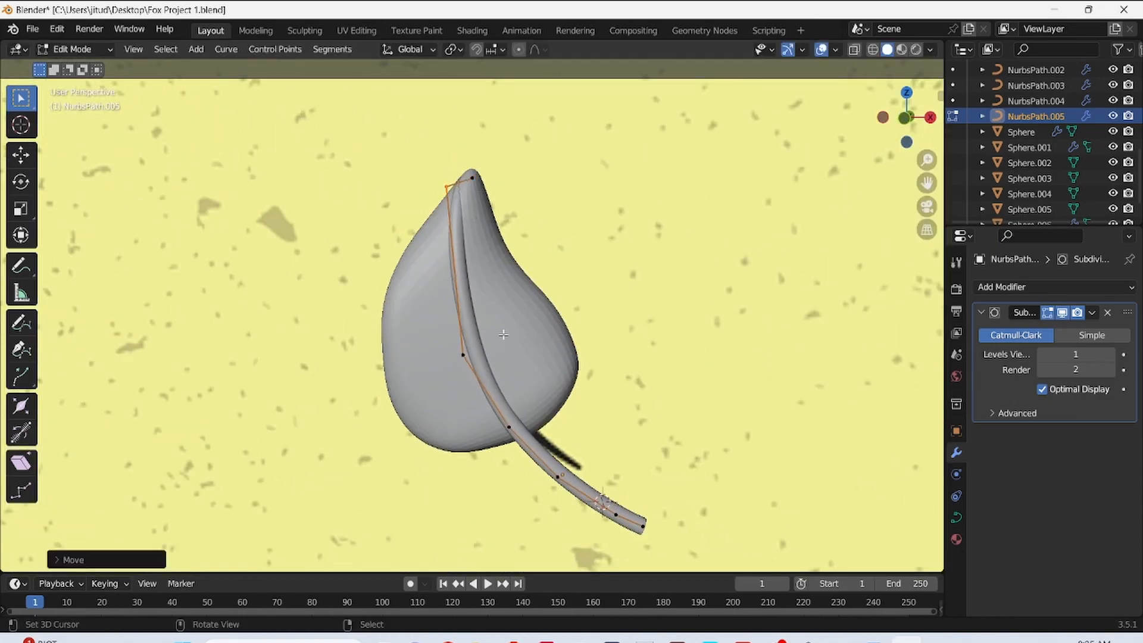
{"action": "key", "text": "g"}
{"action": "left_click", "coordinate": [476, 358]}
{"action": "key", "text": "g"}
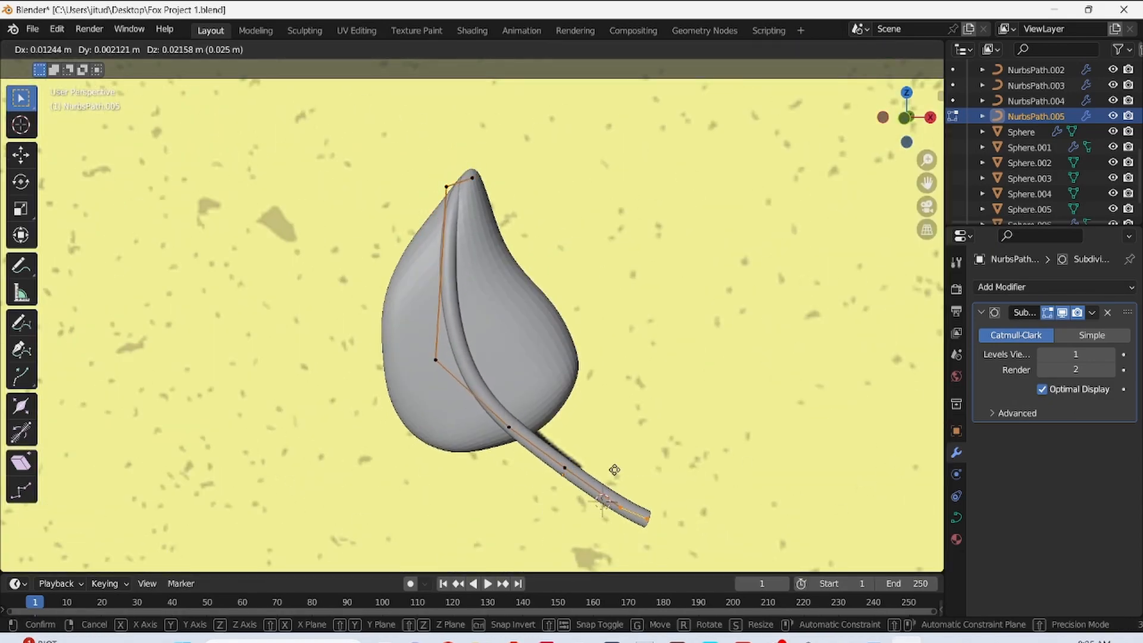
{"action": "left_click", "coordinate": [614, 470]}
- Return to Object Mode in front view and save the file
{"action": "key", "text": "ctrl+s"}
{"action": "key", "text": "Tab"}
{"action": "scroll", "coordinate": [737, 210], "scroll_direction": "down", "scroll_amount": 10}
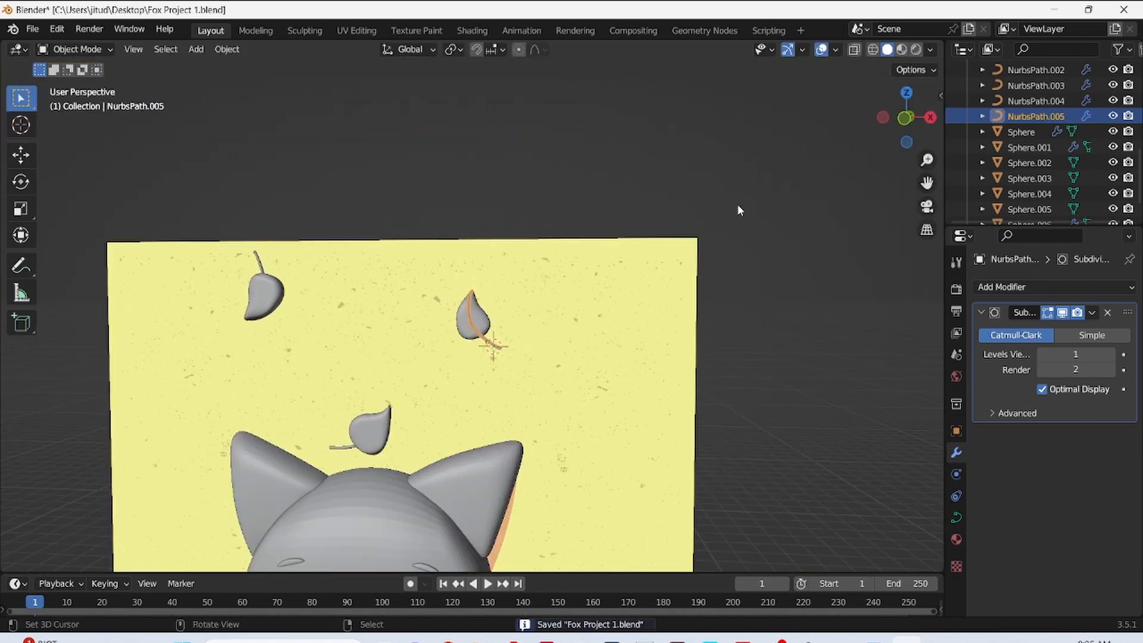
{"action": "key", "text": "KP_1"}
{"action": "key", "text": "ctrl+s"}
{"action": "scroll", "coordinate": [707, 311], "scroll_direction": "up", "scroll_amount": 4}
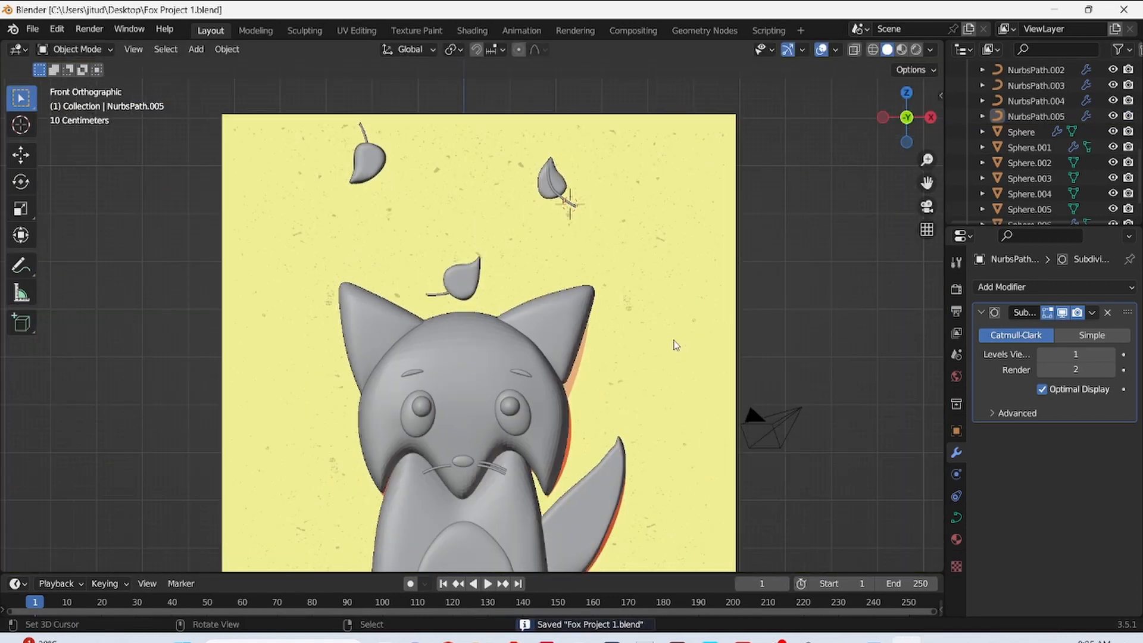
- Edit the upper-left leaf's stem and extrude its inner end along the reference midrib to the leaf's lower tip
{"action": "left_click_drag", "start_coordinate": [927, 183], "coordinate": [1011, 199]}
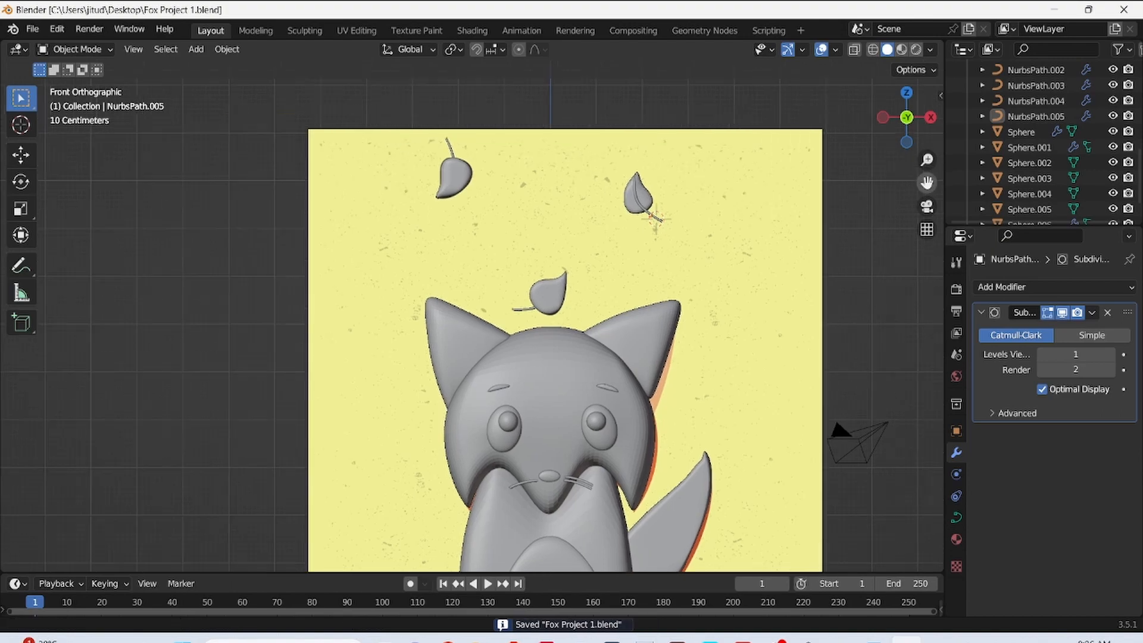
{"action": "scroll", "coordinate": [391, 275], "scroll_direction": "up", "scroll_amount": 4}
{"action": "left_click_drag", "start_coordinate": [927, 183], "coordinate": [849, 377]}
{"action": "left_click_drag", "start_coordinate": [438, 178], "coordinate": [421, 203]}
{"action": "scroll", "coordinate": [267, 231], "scroll_direction": "up", "scroll_amount": 2}
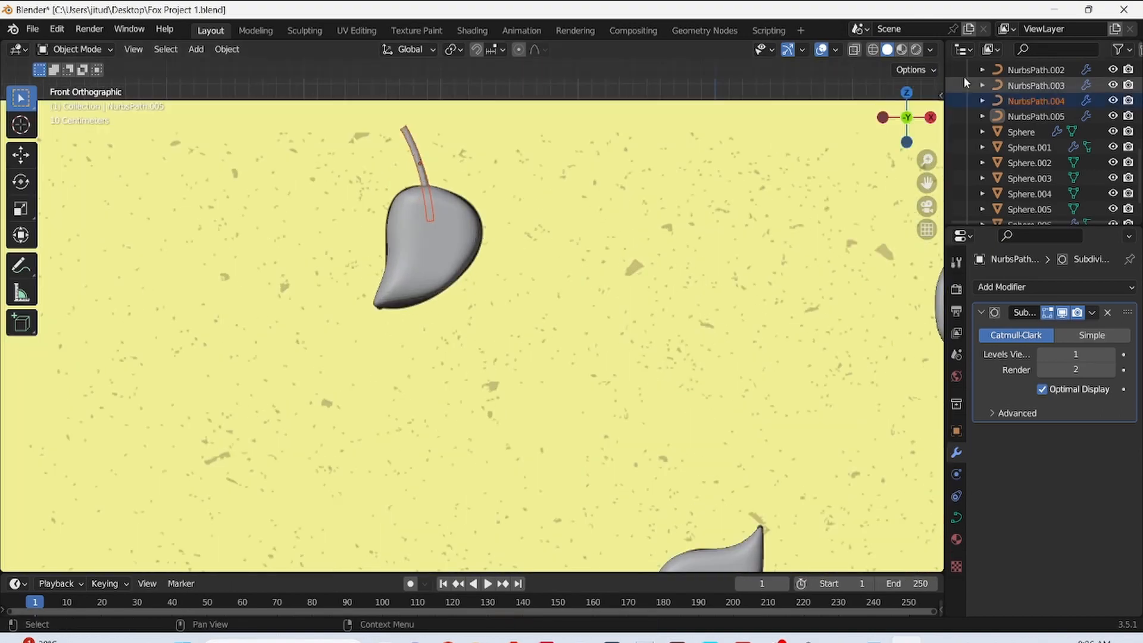
{"action": "key", "text": "Tab"}
{"action": "scroll", "coordinate": [417, 221], "scroll_direction": "up", "scroll_amount": 2}
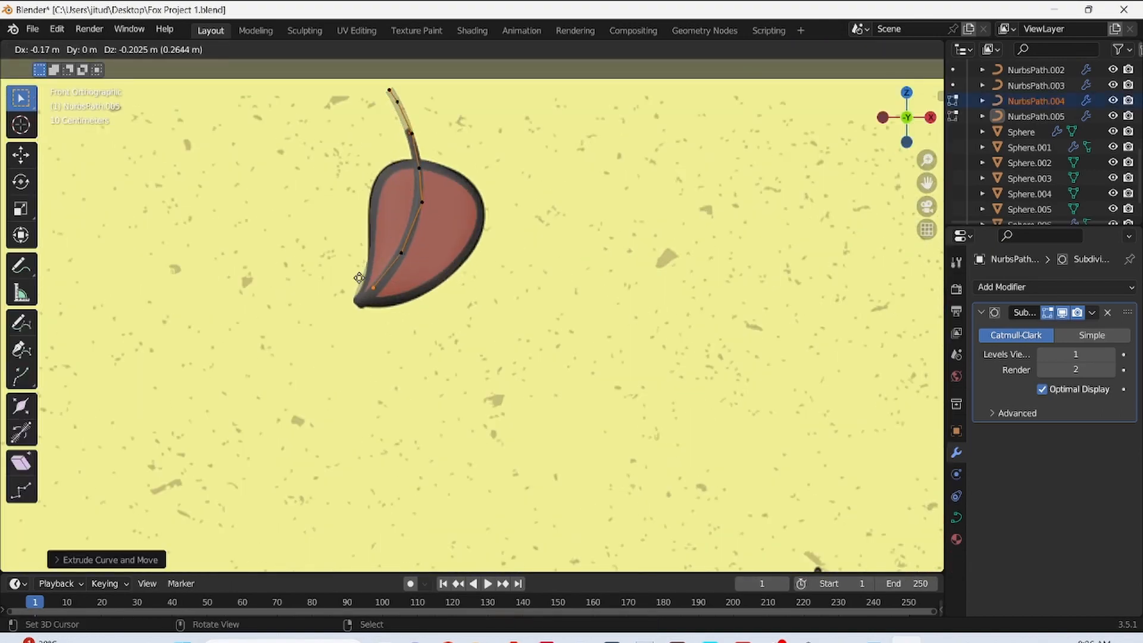
- Finish extruding the upper-left leaf's vein to its lower tip, inspect it from an angle, and return to Object Mode with X-ray off
{"action": "left_click", "coordinate": [857, 55]}
{"action": "left_click_drag", "start_coordinate": [907, 118], "coordinate": [1015, 122]}
{"action": "left_click", "coordinate": [856, 51]}
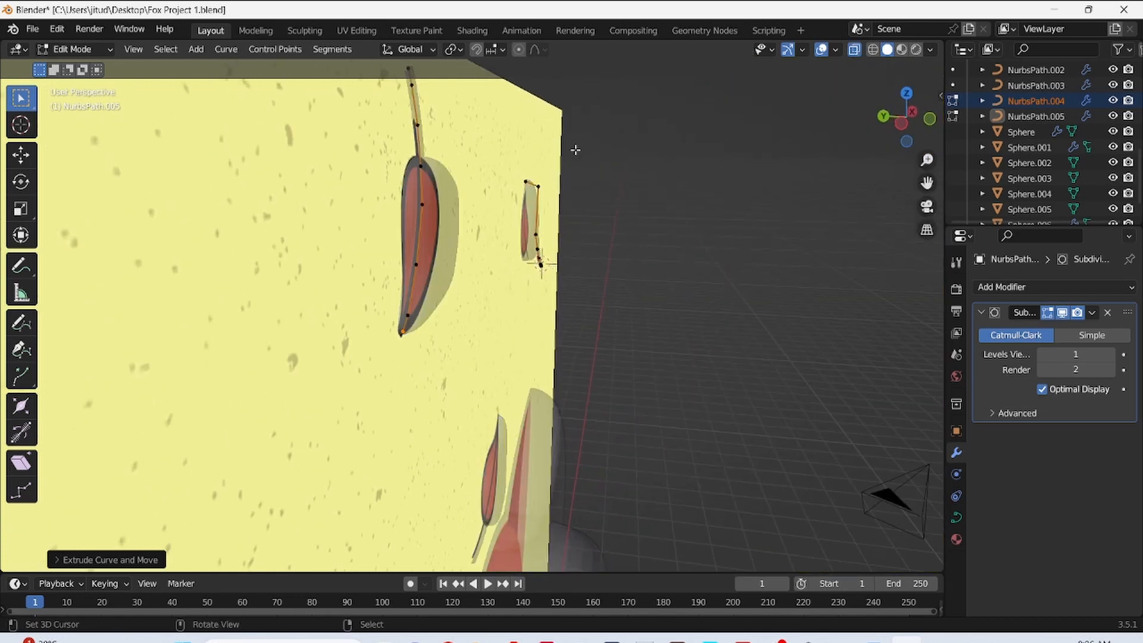
{"action": "scroll", "coordinate": [476, 208], "scroll_direction": "up", "scroll_amount": 1}
{"action": "key", "text": "g"}
{"action": "middle_click_drag", "start_coordinate": [441, 240], "coordinate": [417, 117]}
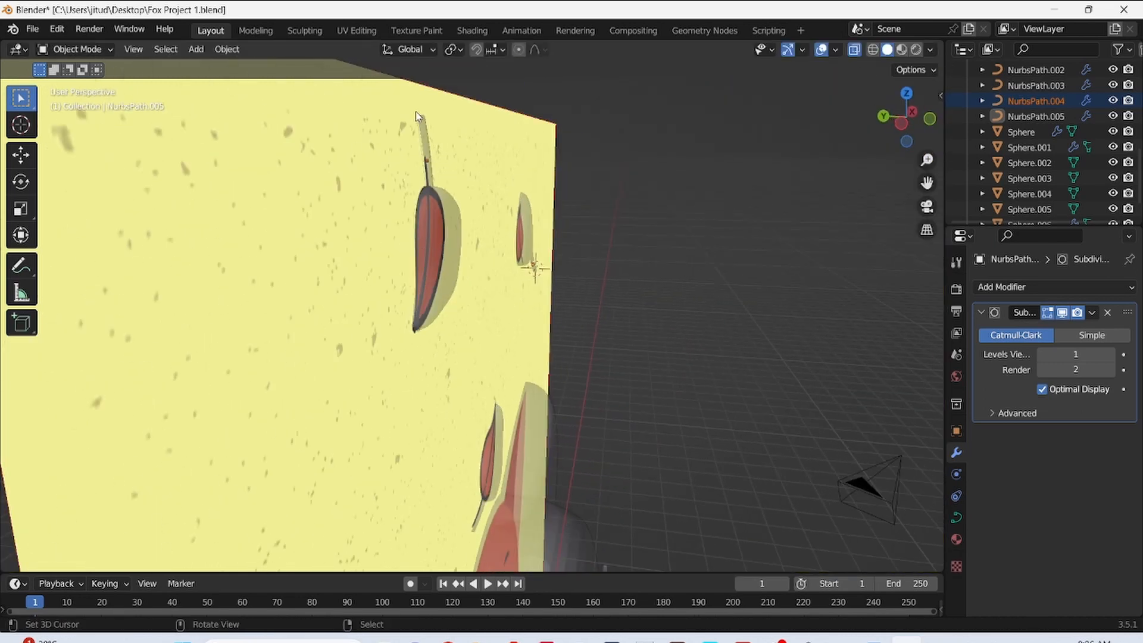
{"action": "left_click", "coordinate": [855, 51]}
- Move the upper-left leaf's stem forward so the vein lies in front of the leaf's surface
{"action": "key", "text": "g"}
{"action": "right_click", "coordinate": [469, 220]}
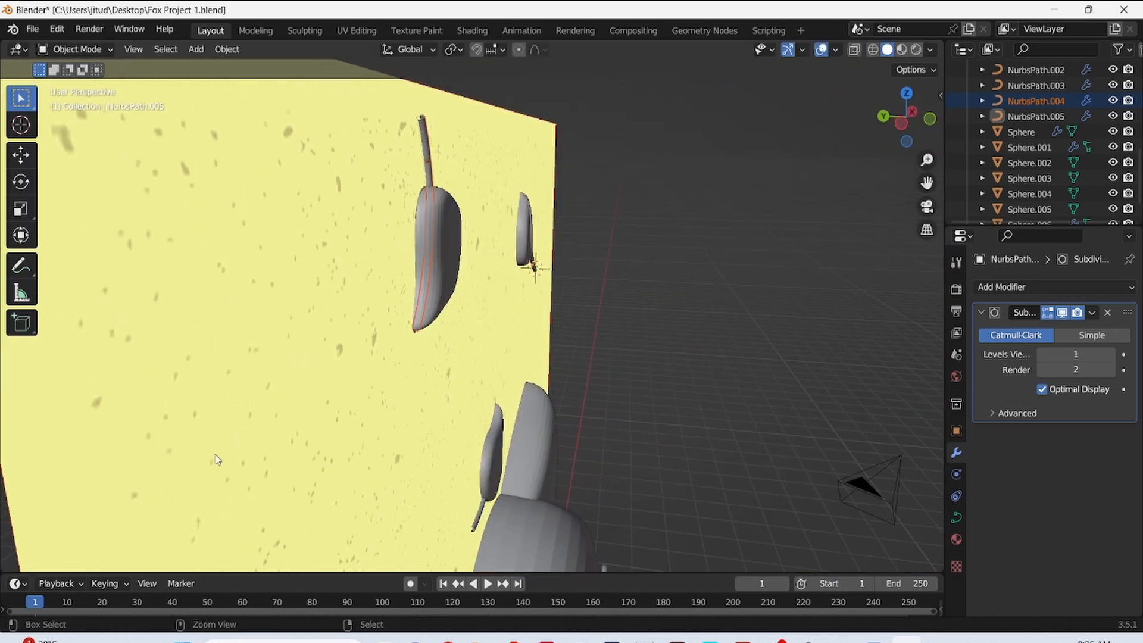
{"action": "key", "text": "g"}
{"action": "left_click", "coordinate": [507, 258]}
{"action": "key", "text": "KP_1"}
{"action": "middle_click_drag", "start_coordinate": [507, 261], "coordinate": [542, 305]}
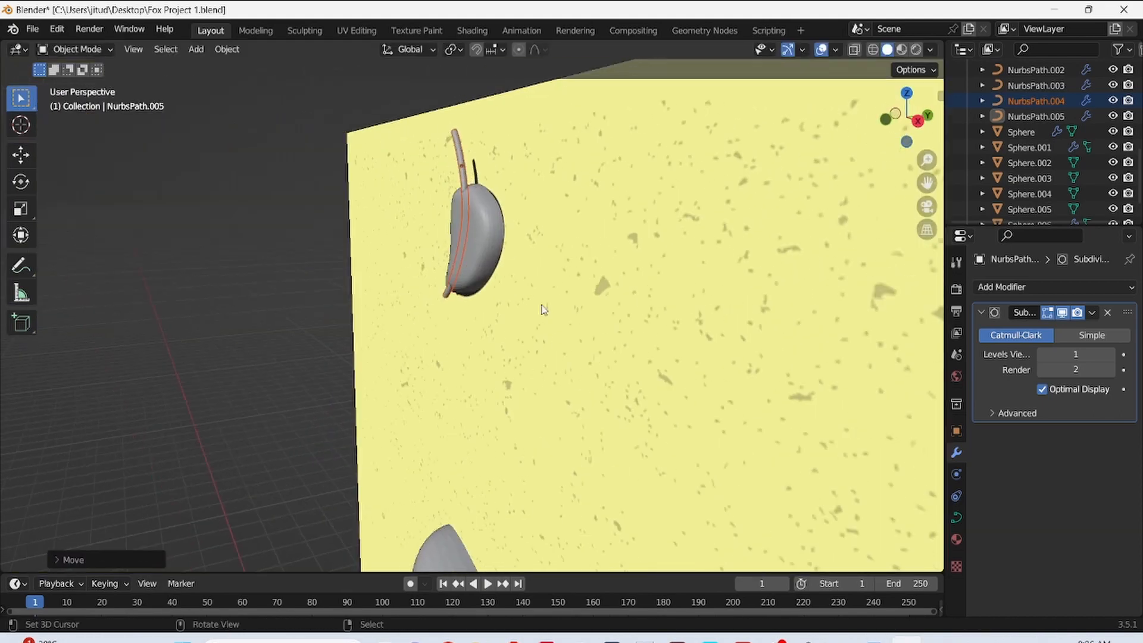
{"action": "key", "text": "g"}
{"action": "left_click", "coordinate": [533, 308]}
{"action": "key", "text": "KP_3"}
{"action": "key", "text": "KP_1"}
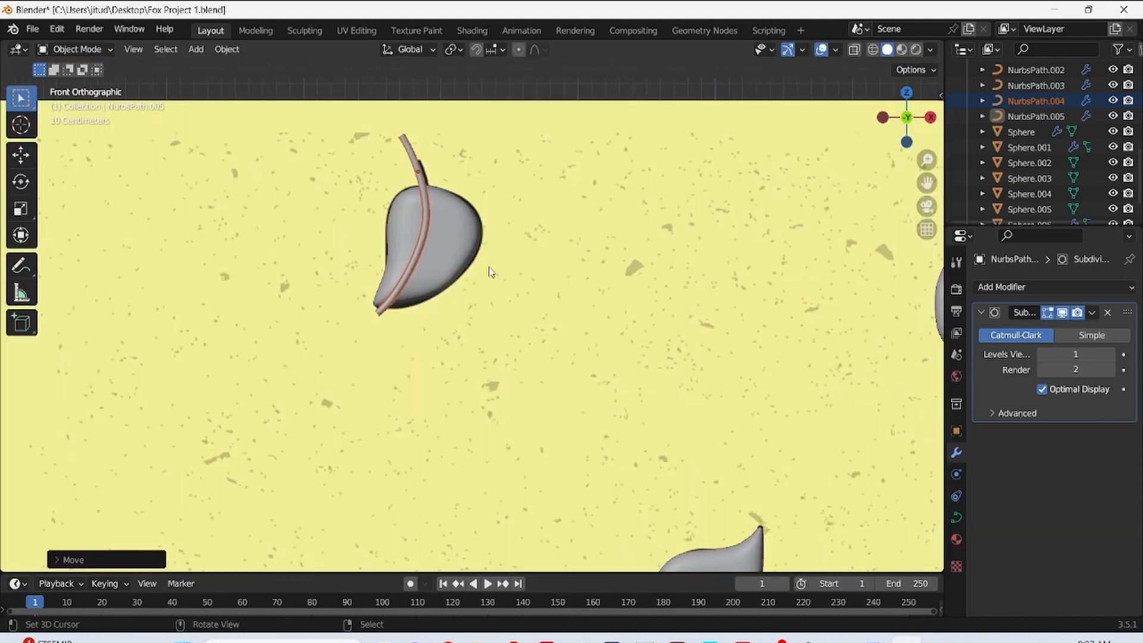
- Rotate the stem in front view so the vein meets the leaf's lower tip, and save the file
{"action": "scroll", "coordinate": [531, 310], "scroll_direction": "up", "scroll_amount": 2}
{"action": "key", "text": "r"}
{"action": "left_click", "coordinate": [441, 408]}
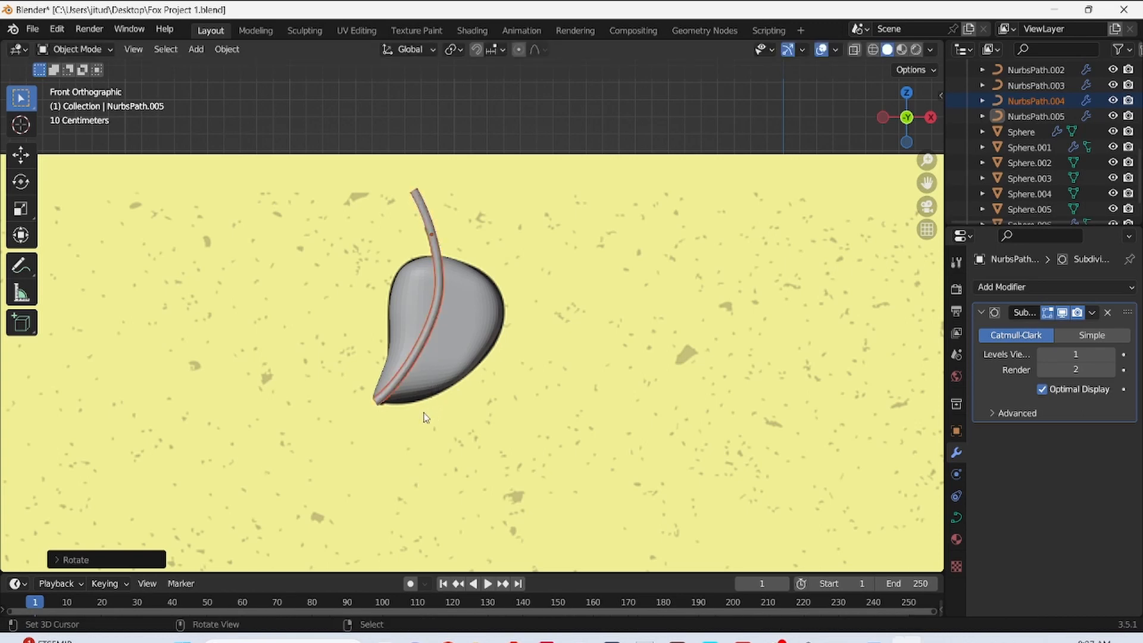
{"action": "middle_click_drag", "start_coordinate": [441, 408], "coordinate": [500, 410]}
{"action": "key", "text": "ctrl+s"}
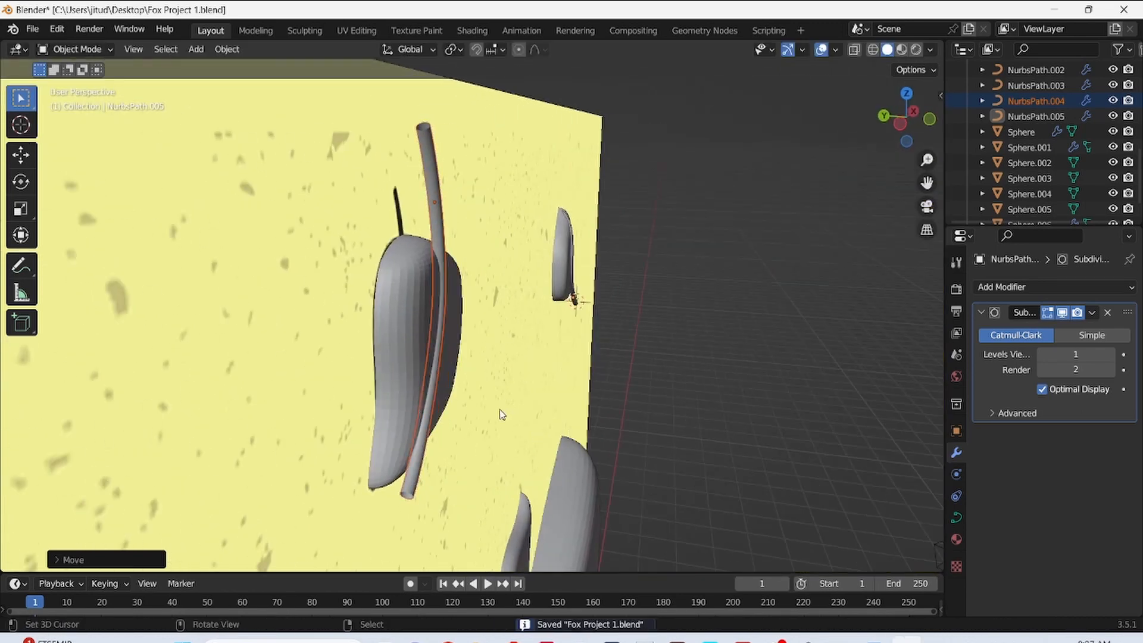
- Edit the stem curve and move its lower end control points back onto the leaf's lower tip
{"action": "key", "text": "Tab"}
{"action": "key", "text": "g"}
{"action": "left_click", "coordinate": [417, 510]}
{"action": "right_click", "coordinate": [382, 493]}
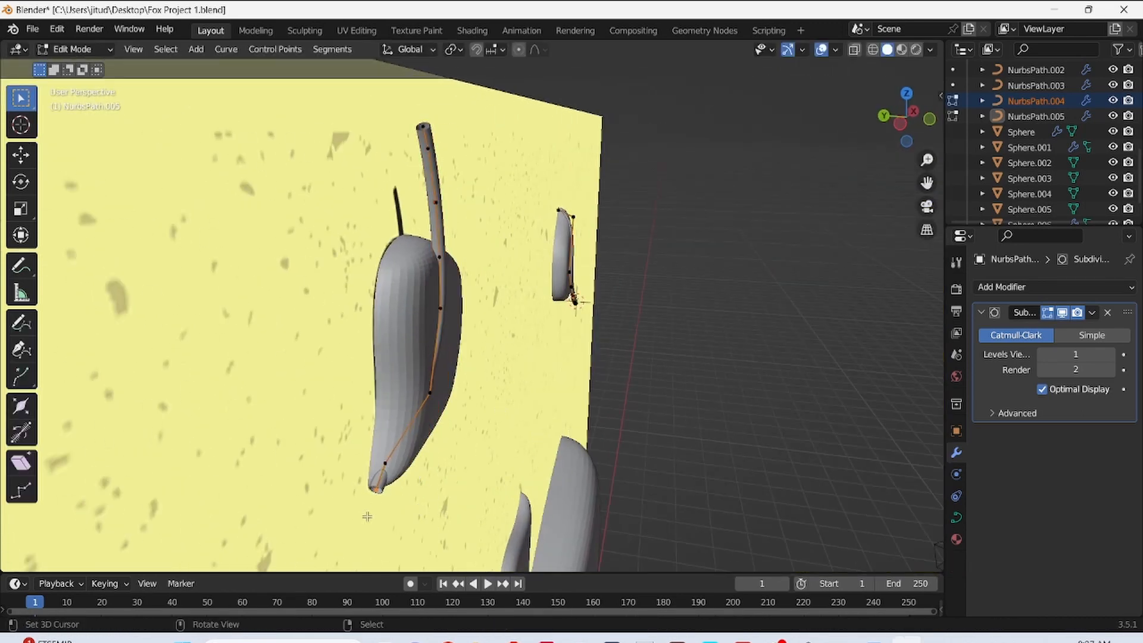
{"action": "key", "text": "g"}
{"action": "left_click", "coordinate": [377, 488]}
{"action": "right_click", "coordinate": [441, 421]}
- Reposition the vein's lower control points from angled views so the curve emerges over the leaf's rounded surface
{"action": "key", "text": "g"}
{"action": "left_click", "coordinate": [460, 468]}
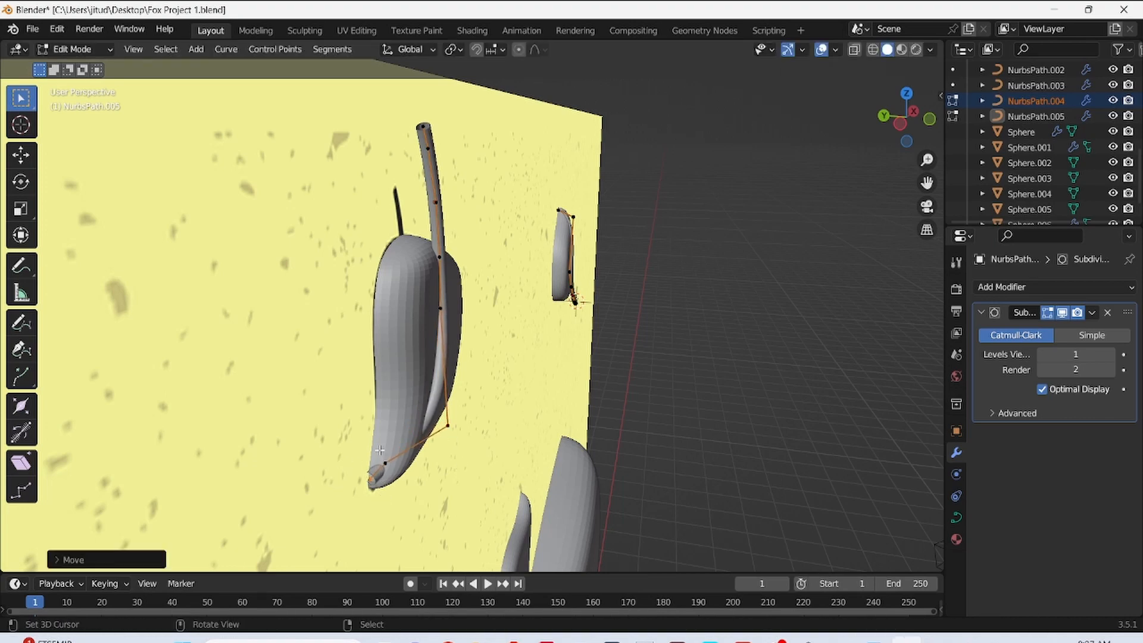
{"action": "key", "text": "g"}
{"action": "left_click", "coordinate": [408, 515]}
{"action": "key", "text": "g"}
{"action": "left_click", "coordinate": [387, 490]}
{"action": "key", "text": "g"}
{"action": "middle_click_drag", "start_coordinate": [387, 490], "coordinate": [351, 468]}
{"action": "left_click", "coordinate": [439, 529]}
{"action": "key", "text": "g"}
{"action": "key", "text": "g"}
{"action": "left_click", "coordinate": [360, 446]}
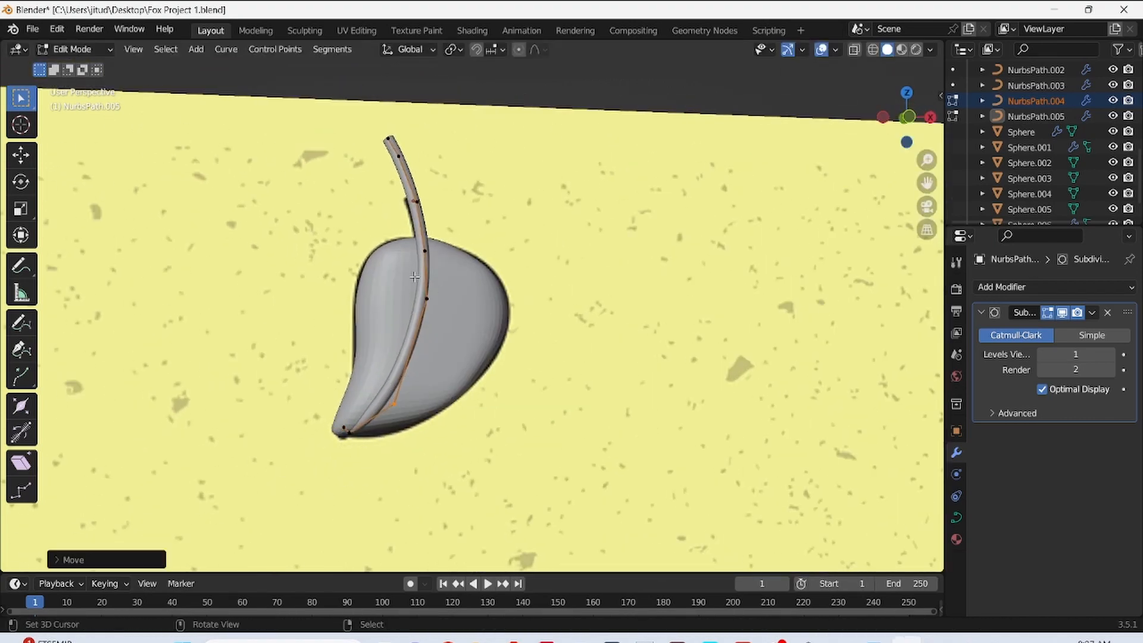
- Align the vein and stem control points with the upper-left leaf's reference midrib using X-ray
{"action": "left_click", "coordinate": [444, 316]}
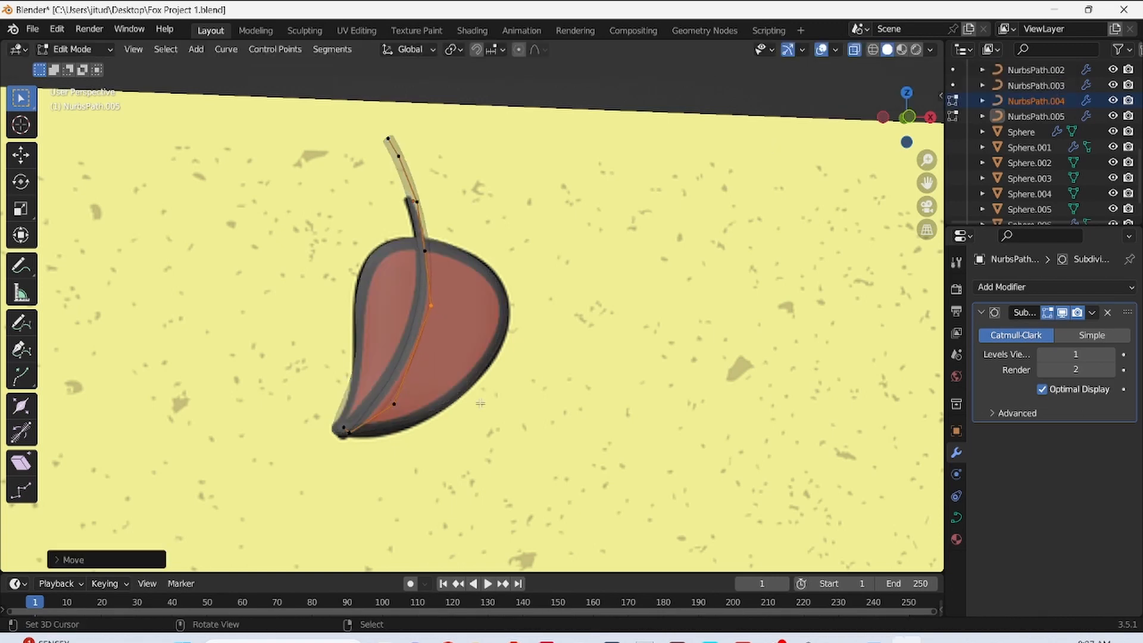
{"action": "left_click", "coordinate": [349, 433]}
{"action": "key", "text": "g"}
{"action": "left_click", "coordinate": [433, 258]}
{"action": "key", "text": "g"}
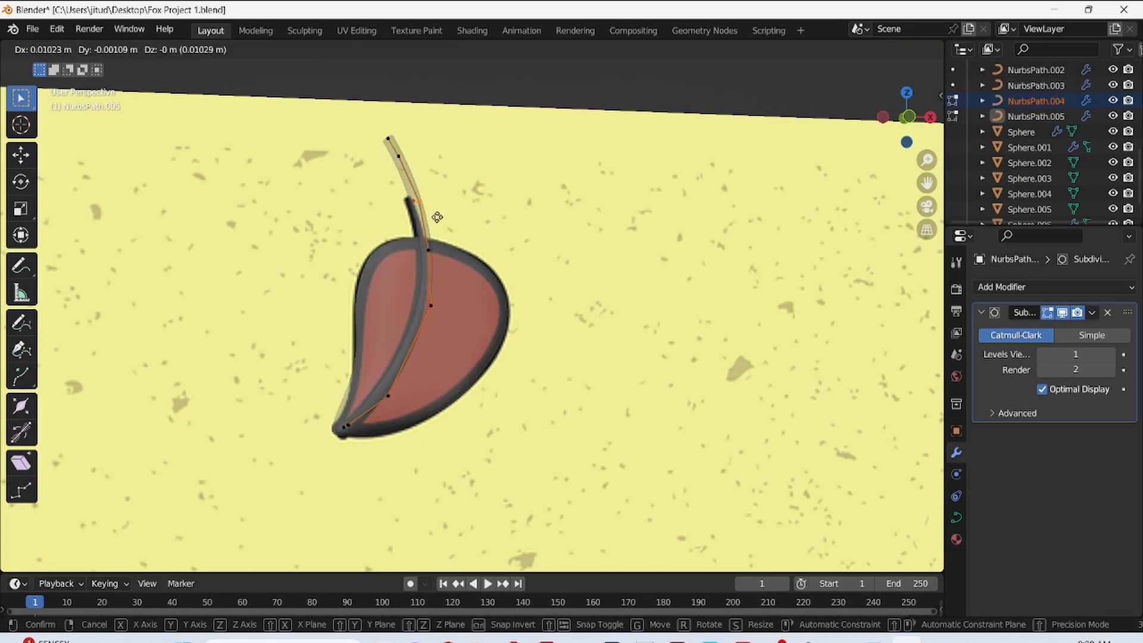
{"action": "left_click", "coordinate": [437, 216]}
{"action": "key", "text": "g"}
{"action": "left_click", "coordinate": [416, 186]}
{"action": "left_click_drag", "start_coordinate": [374, 138], "coordinate": [447, 322]}
{"action": "key", "text": "g"}
{"action": "left_click", "coordinate": [437, 322]}
{"action": "left_click", "coordinate": [386, 376]}
{"action": "key", "text": "g"}
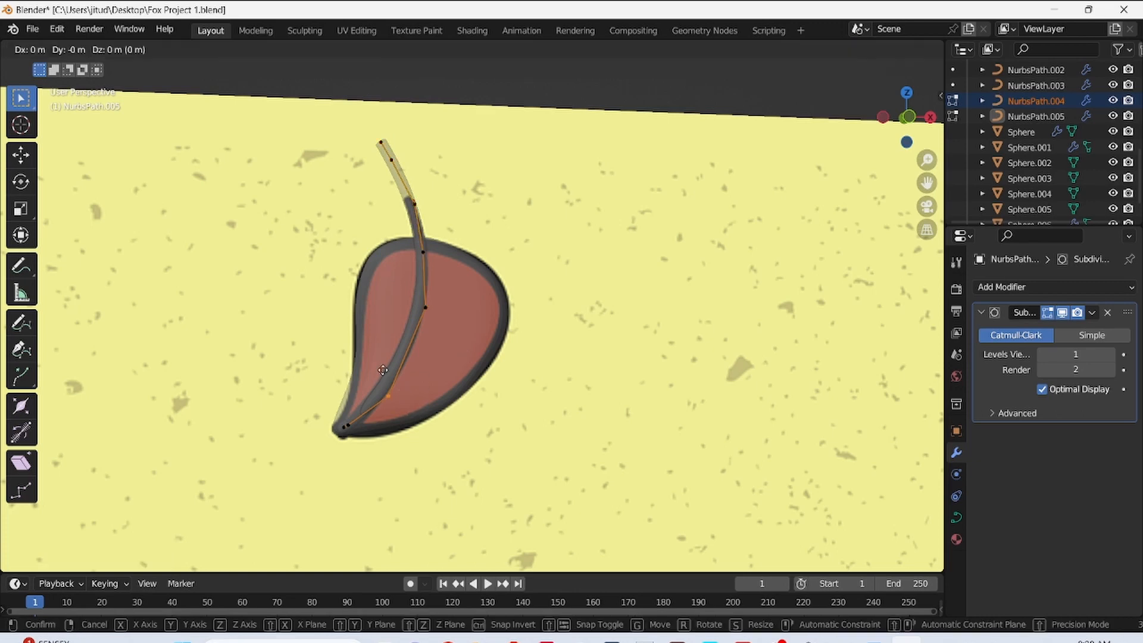
{"action": "left_click", "coordinate": [385, 375]}
- Return to Object Mode with X-ray off, go back to front view, and save the file
{"action": "key", "text": "ctrl+s"}
{"action": "key", "text": "Tab"}
{"action": "left_click", "coordinate": [858, 51]}
{"action": "scroll", "coordinate": [472, 301], "scroll_direction": "down", "scroll_amount": 3}
{"action": "middle_click_drag", "start_coordinate": [472, 301], "coordinate": [459, 306]}
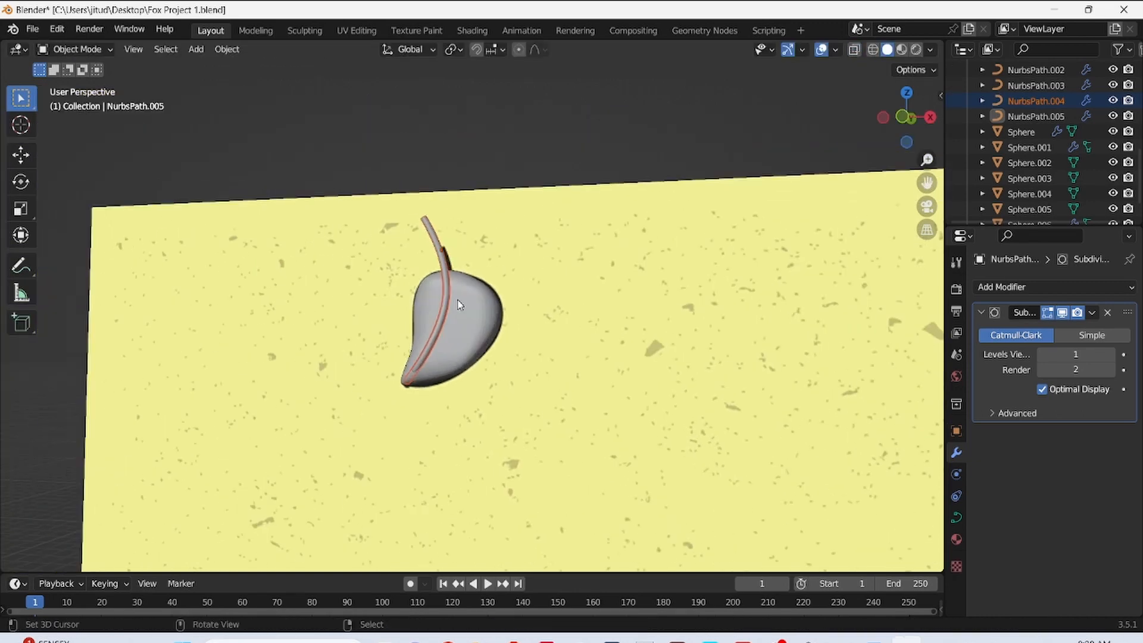
{"action": "key", "text": "KP_1"}
{"action": "scroll", "coordinate": [524, 286], "scroll_direction": "down", "scroll_amount": 5}
{"action": "key", "text": "ctrl+s"}
- Edit the stem of the leaf above the fox's head and extrude it along the reference midrib to the leaf's upper tip
{"action": "left_click_drag", "start_coordinate": [927, 182], "coordinate": [853, 48]}
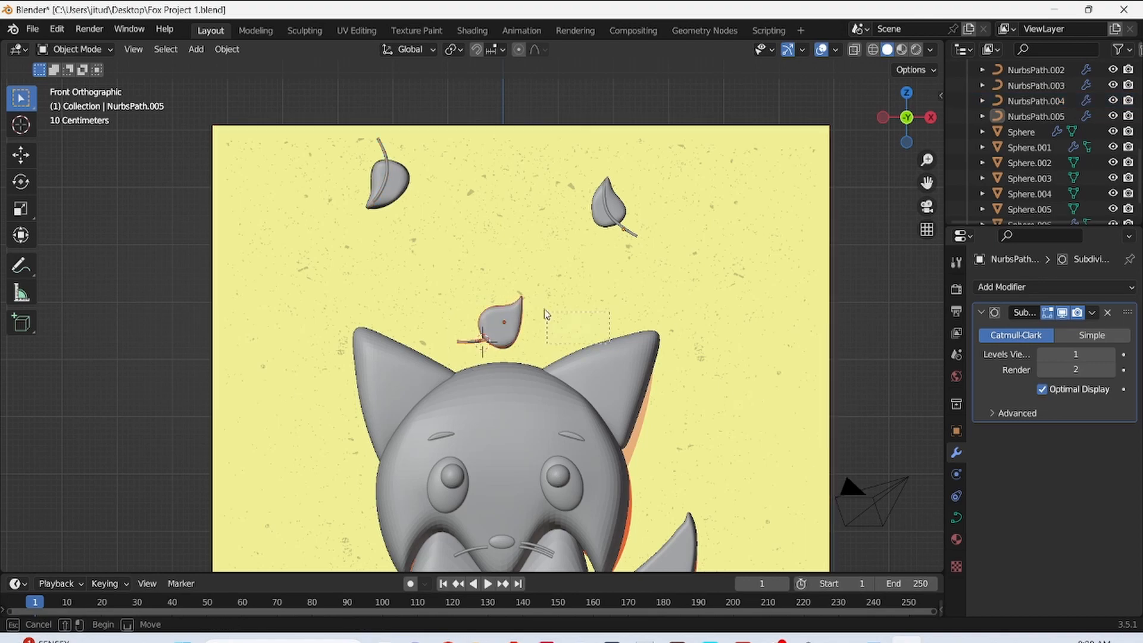
{"action": "left_click_drag", "start_coordinate": [545, 310], "coordinate": [541, 304]}
{"action": "scroll", "coordinate": [545, 309], "scroll_direction": "up", "scroll_amount": 3}
{"action": "scroll", "coordinate": [893, 119], "scroll_direction": "up", "scroll_amount": 1}
{"action": "left_click_drag", "start_coordinate": [927, 183], "coordinate": [876, 320]}
{"action": "scroll", "coordinate": [861, 251], "scroll_direction": "up", "scroll_amount": 1}
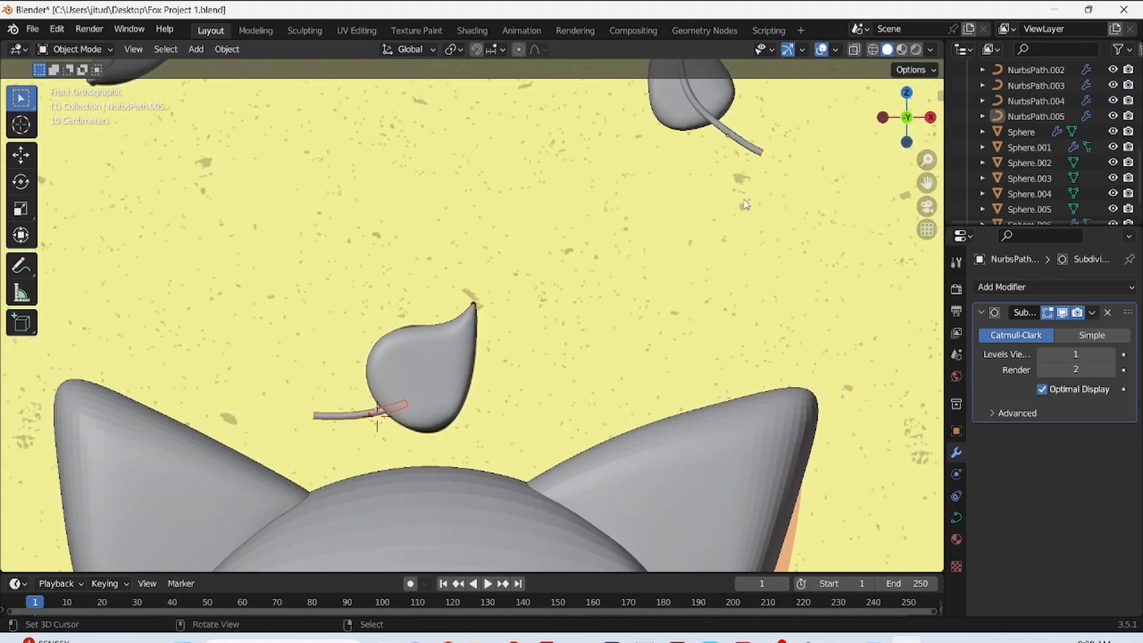
{"action": "left_click", "coordinate": [854, 49]}
{"action": "scroll", "coordinate": [357, 420], "scroll_direction": "up", "scroll_amount": 2}
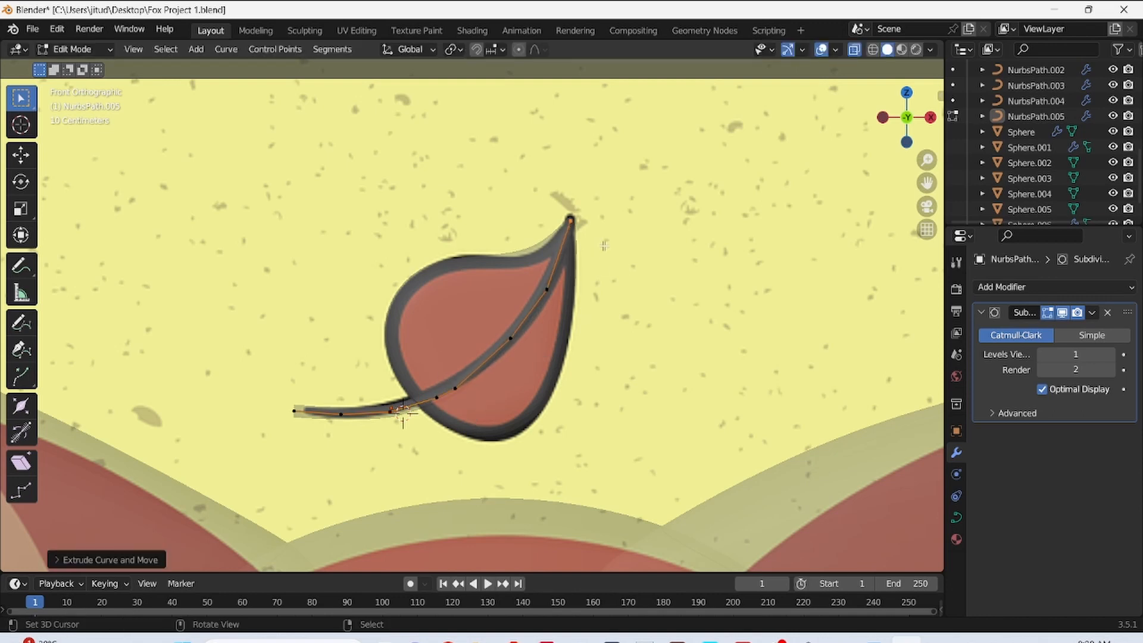
- In Object Mode, move this leaf's stem forward so the vein sits in front of the leaf's surface
{"action": "middle_click_drag", "start_coordinate": [604, 245], "coordinate": [744, 196]}
{"action": "left_click", "coordinate": [855, 50]}
{"action": "key", "text": "g"}
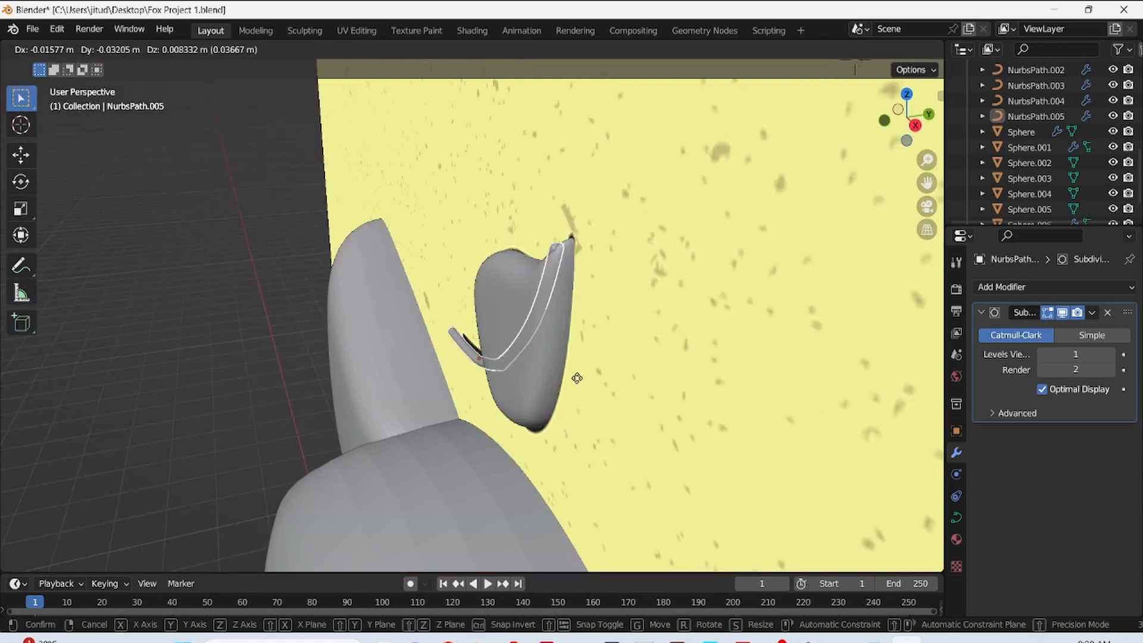
{"action": "left_click", "coordinate": [577, 378]}
{"action": "middle_click_drag", "start_coordinate": [577, 378], "coordinate": [517, 367]}
{"action": "key", "text": "KP_3"}
{"action": "key", "text": "g"}
{"action": "left_click", "coordinate": [580, 380]}
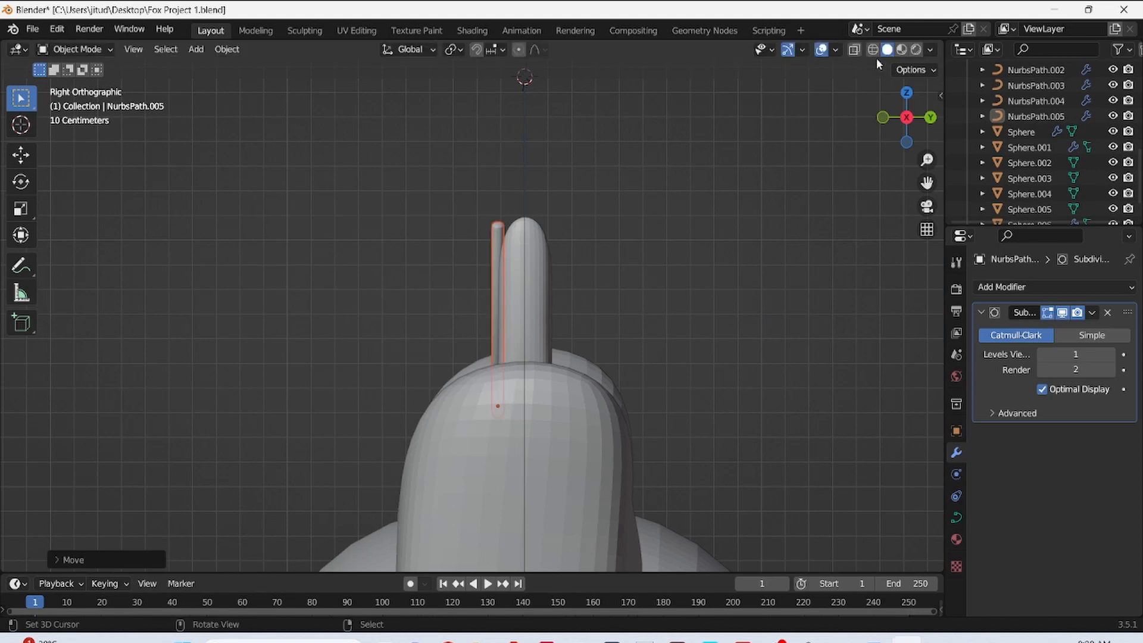
- Edit the stem from an angled X-ray view, moving its tip and adjacent control points to meet the leaf's upper tip
{"action": "left_click", "coordinate": [854, 50]}
{"action": "middle_click_drag", "start_coordinate": [653, 258], "coordinate": [741, 273]}
{"action": "left_click", "coordinate": [854, 50]}
{"action": "middle_click_drag", "start_coordinate": [607, 296], "coordinate": [654, 267]}
{"action": "left_click", "coordinate": [855, 49]}
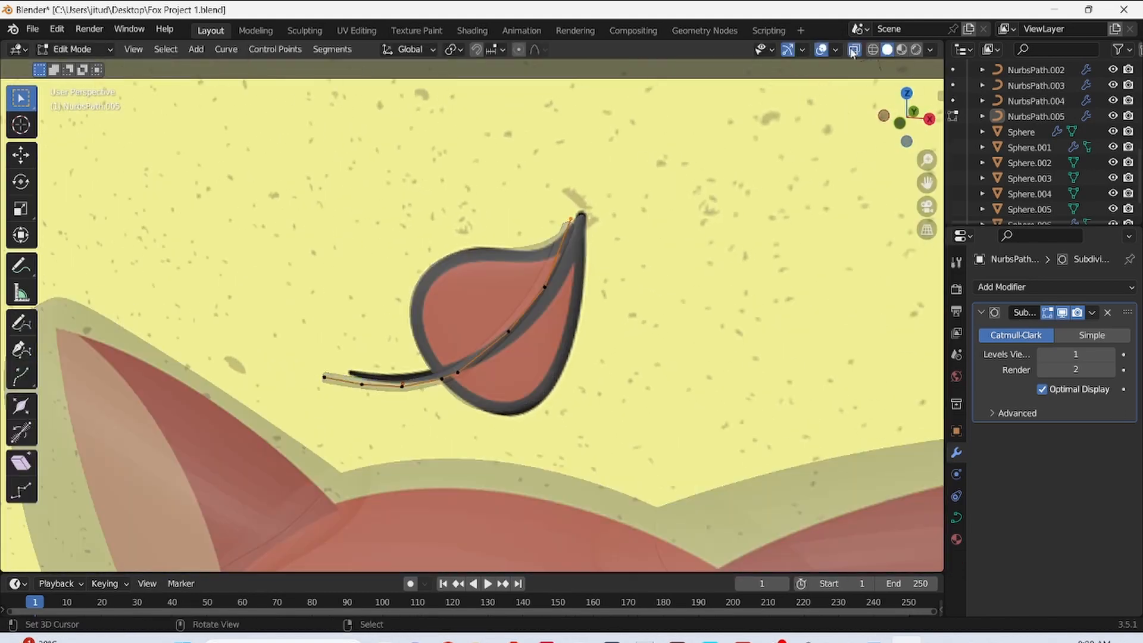
{"action": "key", "text": "g"}
{"action": "left_click_drag", "start_coordinate": [519, 138], "coordinate": [557, 300]}
{"action": "left_click", "coordinate": [597, 256]}
{"action": "key", "text": "g"}
{"action": "left_click", "coordinate": [566, 306]}
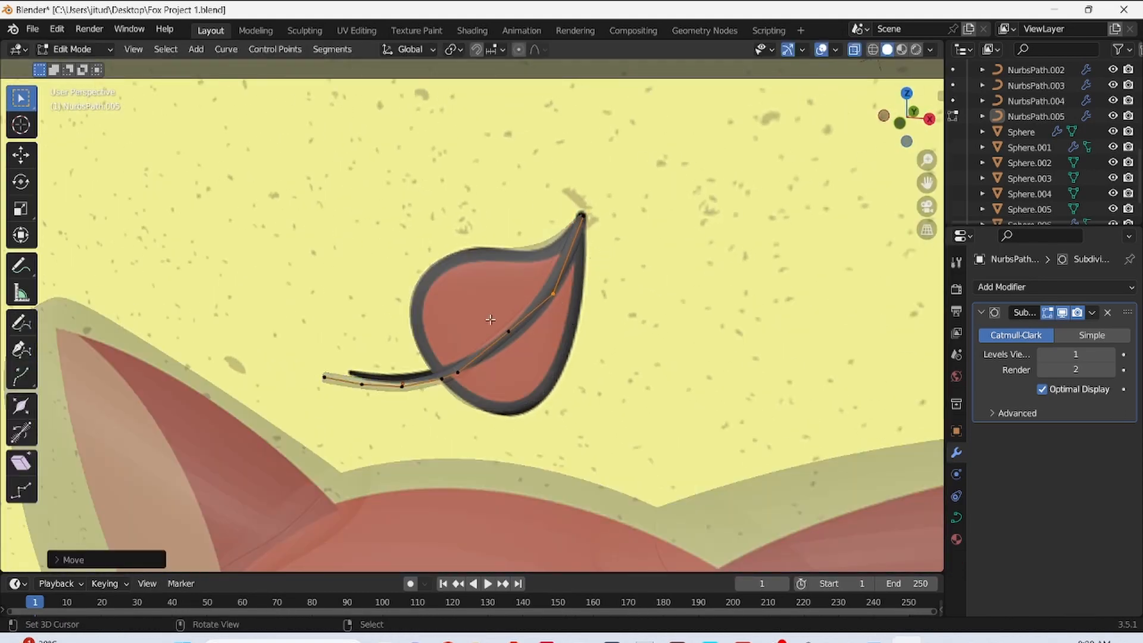
- Adjust the vein's middle and stem control points to follow the reference midrib, shorten the outer end, and turn X-ray off
{"action": "left_click_drag", "start_coordinate": [492, 319], "coordinate": [522, 344]}
{"action": "key", "text": "g"}
{"action": "left_click_drag", "start_coordinate": [453, 368], "coordinate": [468, 389]}
{"action": "key", "text": "g"}
{"action": "left_click", "coordinate": [470, 387]}
{"action": "left_click_drag", "start_coordinate": [390, 371], "coordinate": [430, 413]}
{"action": "key", "text": "g"}
{"action": "left_click", "coordinate": [431, 410]}
{"action": "left_click_drag", "start_coordinate": [350, 370], "coordinate": [383, 415]}
{"action": "key", "text": "g"}
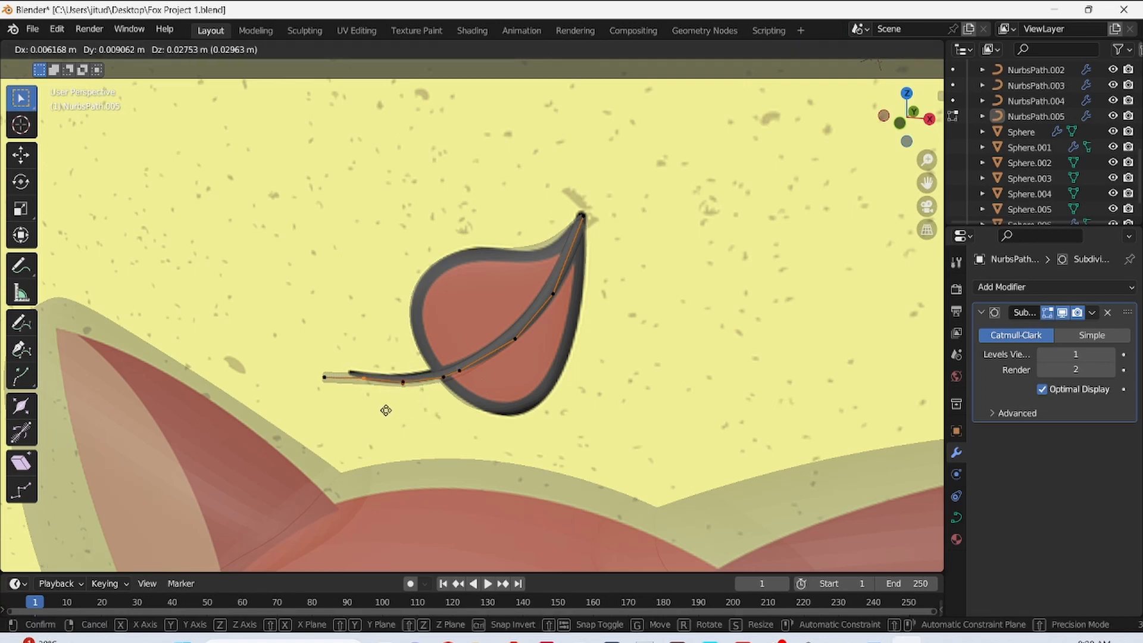
{"action": "left_click", "coordinate": [364, 396]}
{"action": "left_click", "coordinate": [855, 50]}
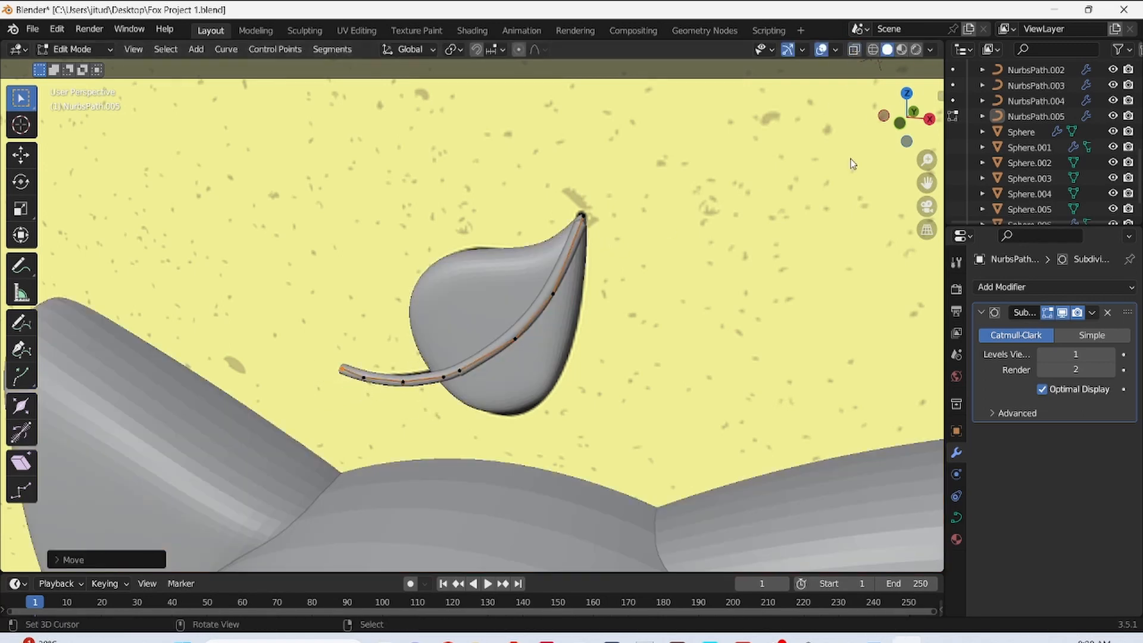
- Move the vein's tip control point back in side view so it rests on the leaf's rounded upper tip
{"action": "middle_click_drag", "start_coordinate": [675, 294], "coordinate": [643, 273]}
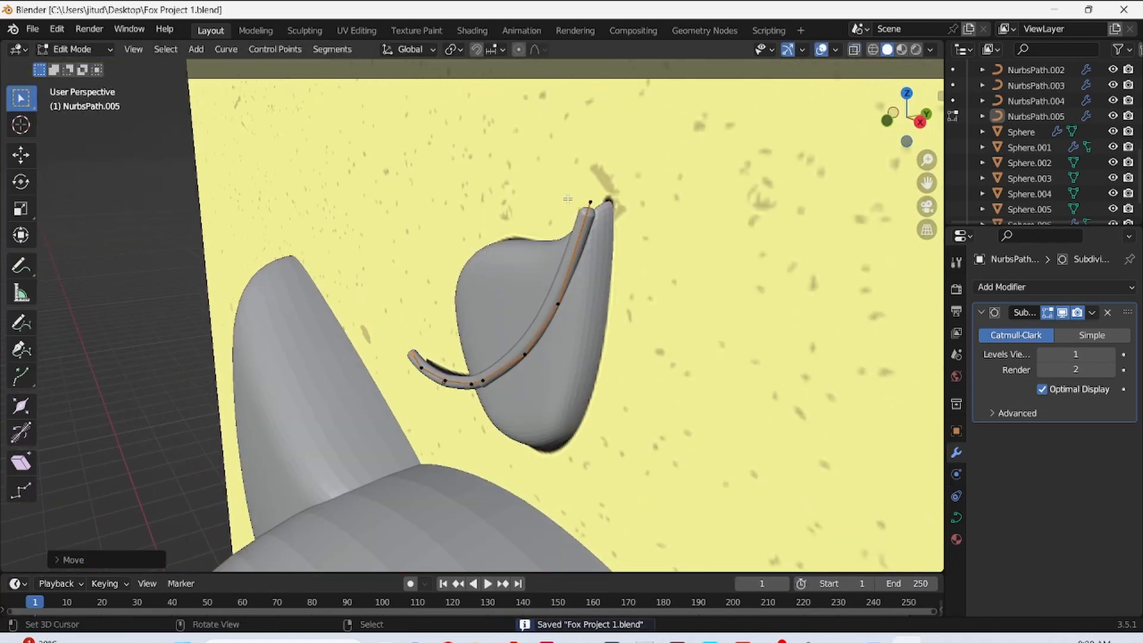
{"action": "key", "text": "g"}
{"action": "left_click", "coordinate": [646, 270]}
{"action": "key", "text": "g"}
{"action": "left_click", "coordinate": [628, 290]}
{"action": "key", "text": "KP_3"}
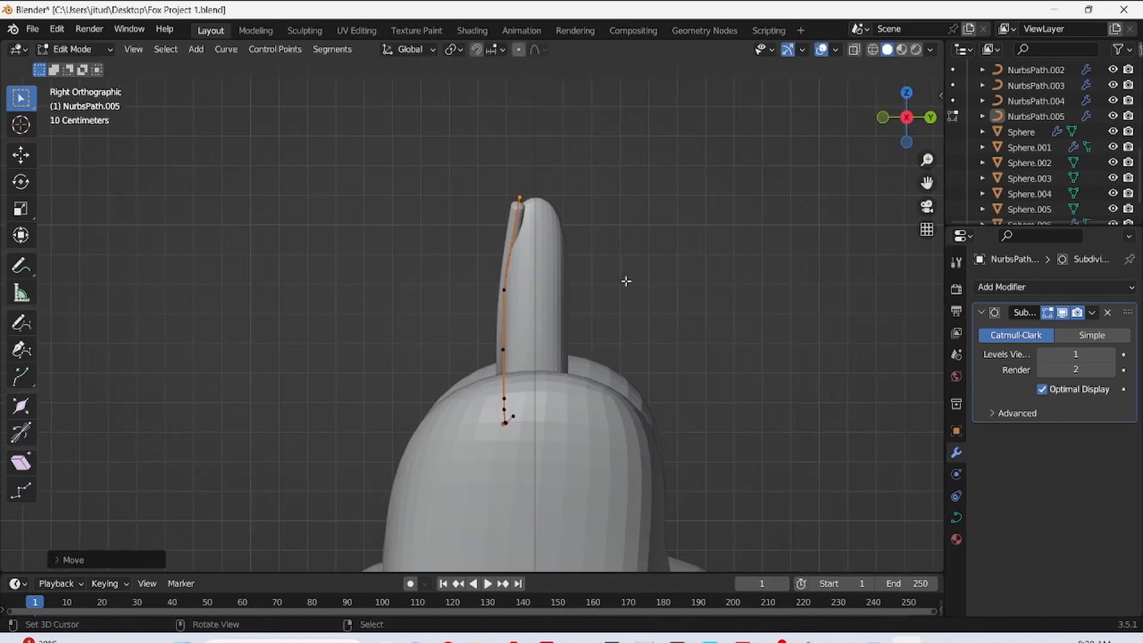
{"action": "key", "text": "g"}
{"action": "left_click", "coordinate": [620, 283]}
- Reposition the vein's upper and middle control points in front and side views so the curve stays above the leaf's surface
{"action": "key", "text": "KP_1"}
{"action": "key", "text": "g"}
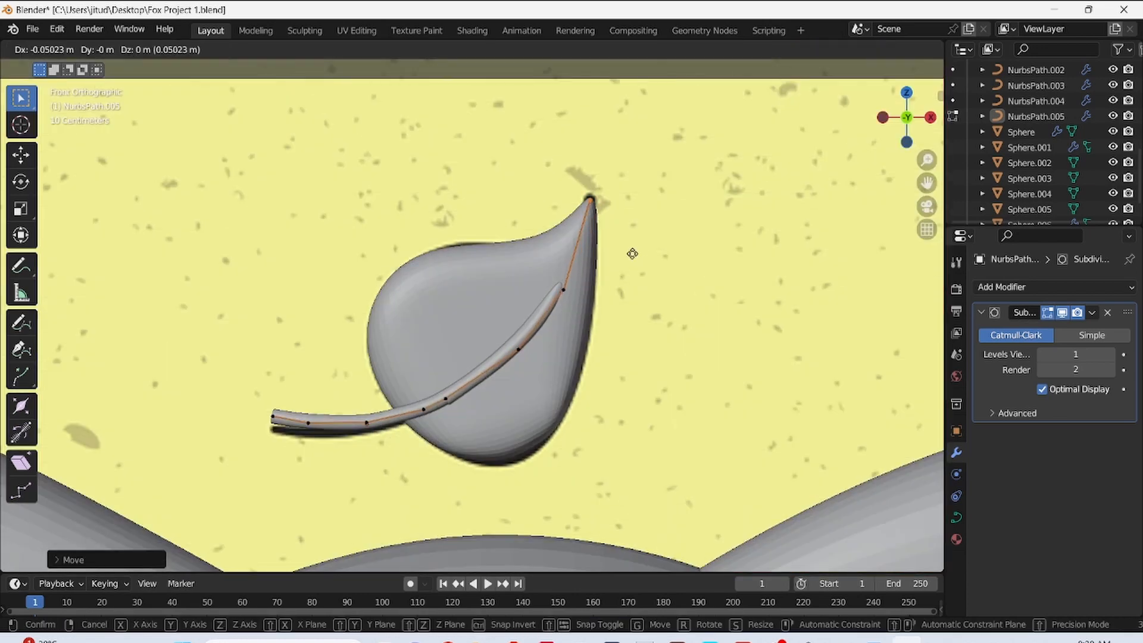
{"action": "left_click", "coordinate": [603, 285]}
{"action": "key", "text": "g"}
{"action": "left_click", "coordinate": [603, 289]}
{"action": "key", "text": "KP_3"}
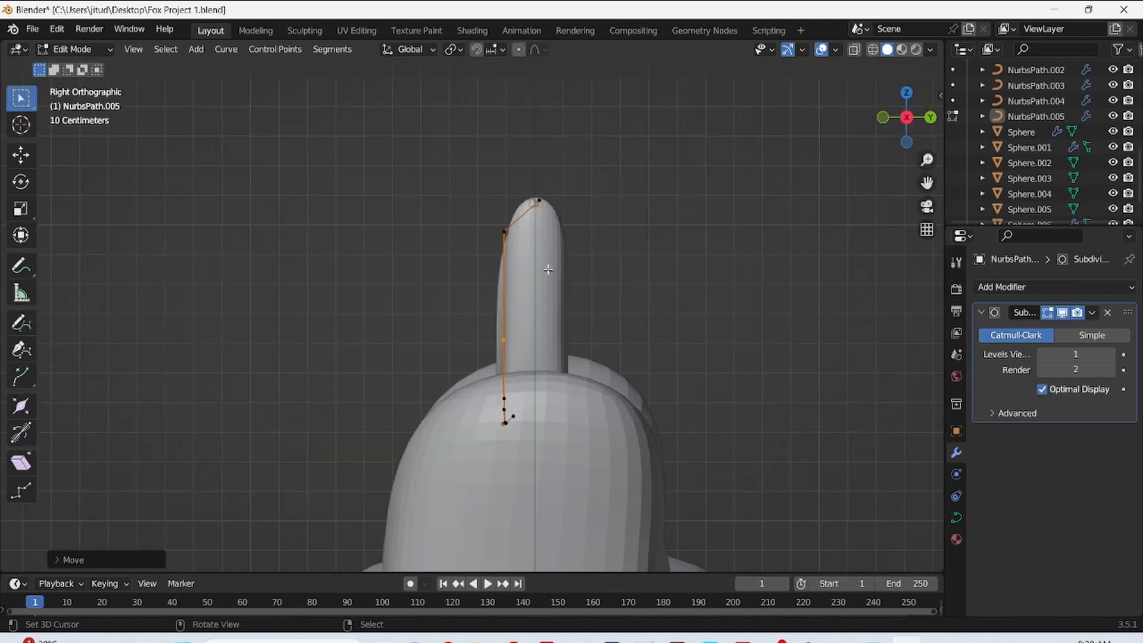
{"action": "key", "text": "g"}
{"action": "left_click", "coordinate": [577, 248]}
- Adjust the vein's lower and outer stem control points in front view to match the reference stem, and save the file
{"action": "key", "text": "KP_1"}
{"action": "key", "text": "g"}
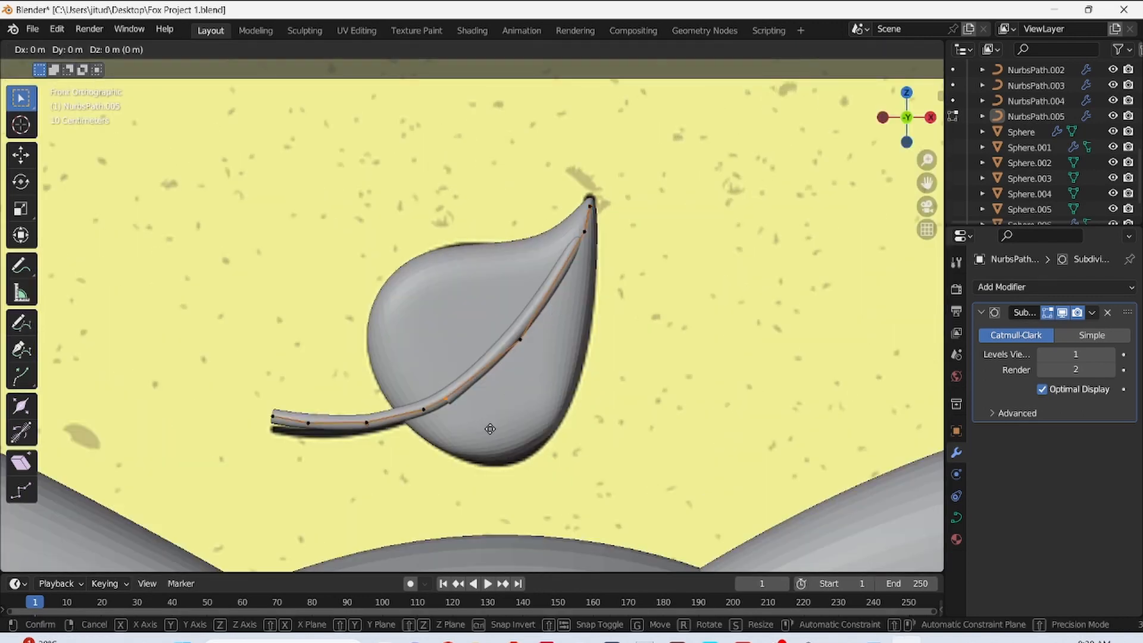
{"action": "left_click", "coordinate": [445, 434]}
{"action": "key", "text": "g"}
{"action": "left_click", "coordinate": [389, 451]}
{"action": "key", "text": "g"}
{"action": "left_click", "coordinate": [357, 453]}
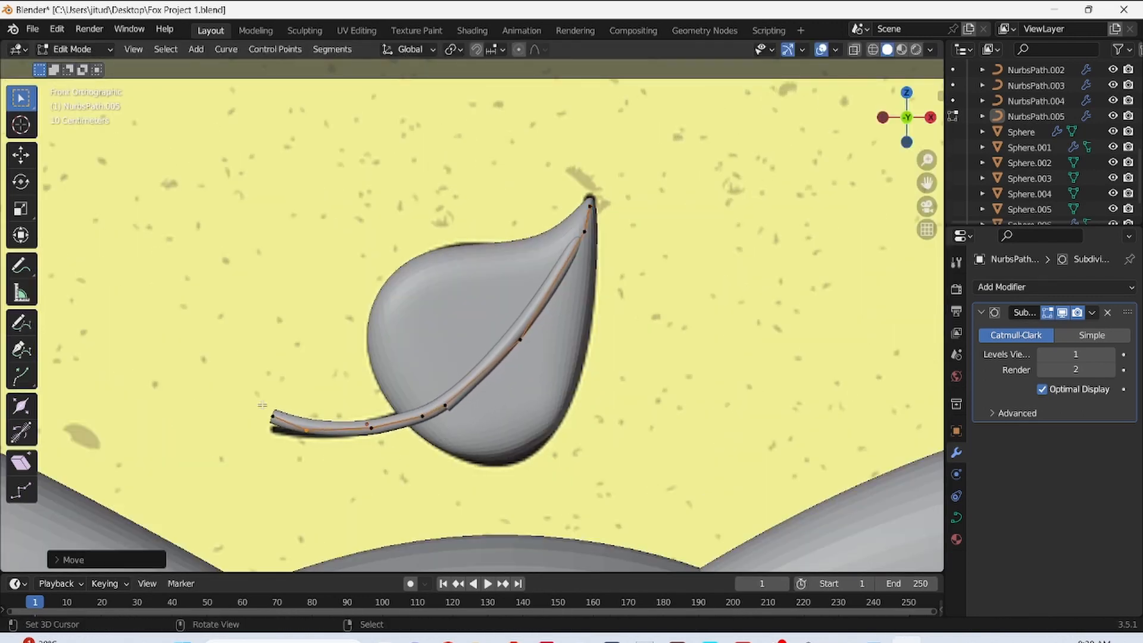
{"action": "key", "text": "g"}
{"action": "left_click", "coordinate": [350, 455]}
{"action": "right_click", "coordinate": [439, 394]}
{"action": "key", "text": "g"}
{"action": "left_click", "coordinate": [440, 391]}
{"action": "right_click", "coordinate": [502, 329]}
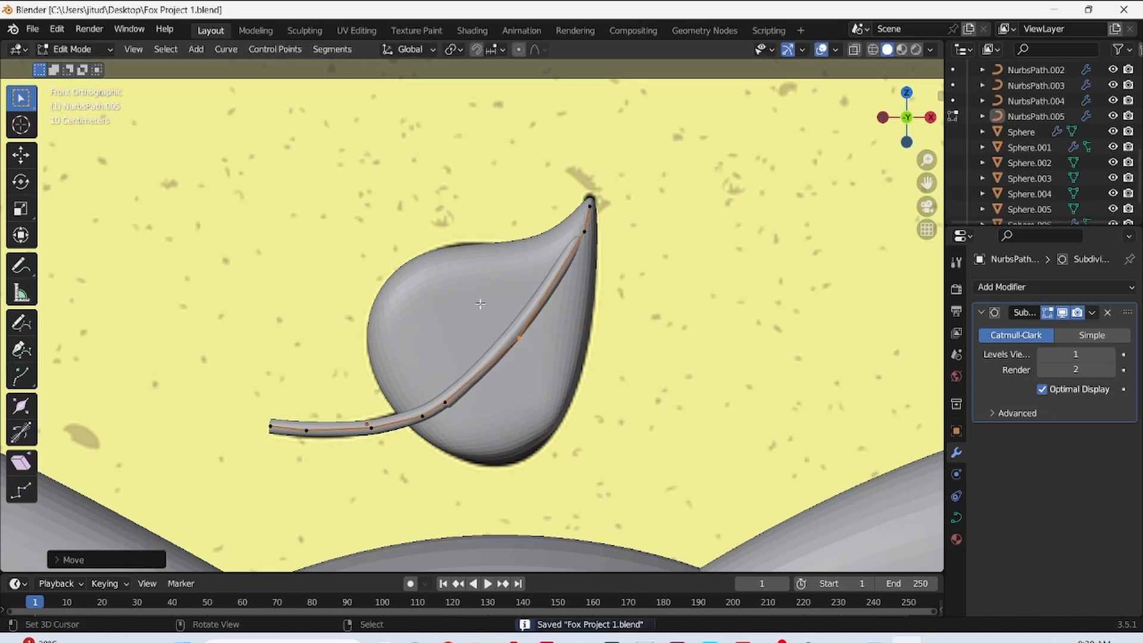
- Return to Object Mode and compare the whole fox and leaves with the reference image using X-ray
{"action": "key", "text": "Tab"}
{"action": "scroll", "coordinate": [556, 294], "scroll_direction": "down", "scroll_amount": 6}
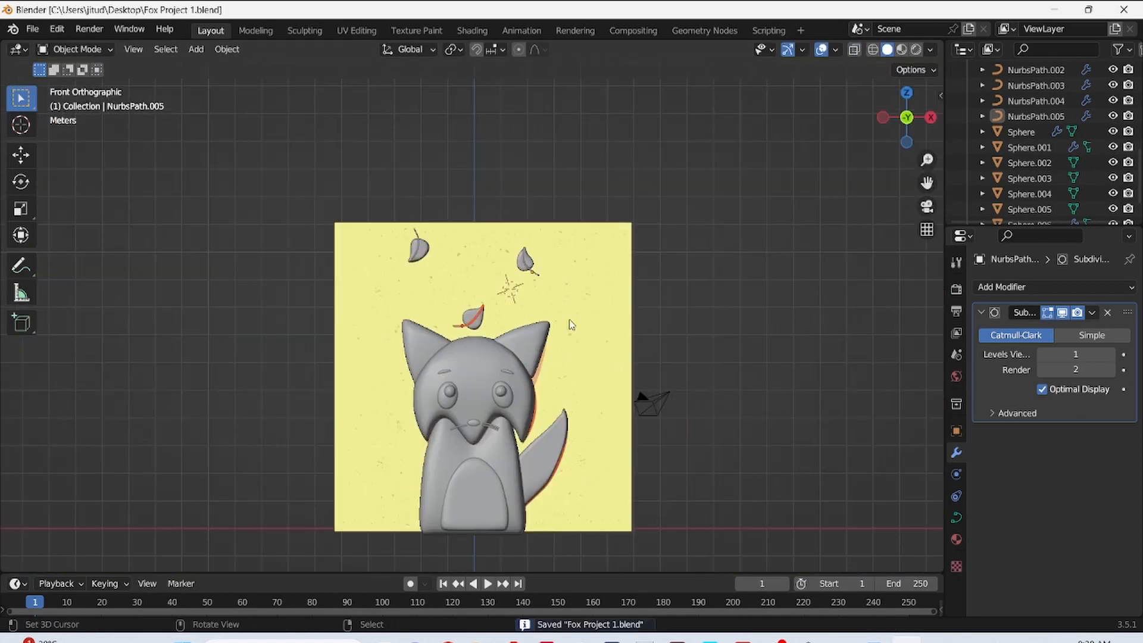
{"action": "scroll", "coordinate": [732, 332], "scroll_direction": "up", "scroll_amount": 3}
{"action": "left_click", "coordinate": [856, 51]}
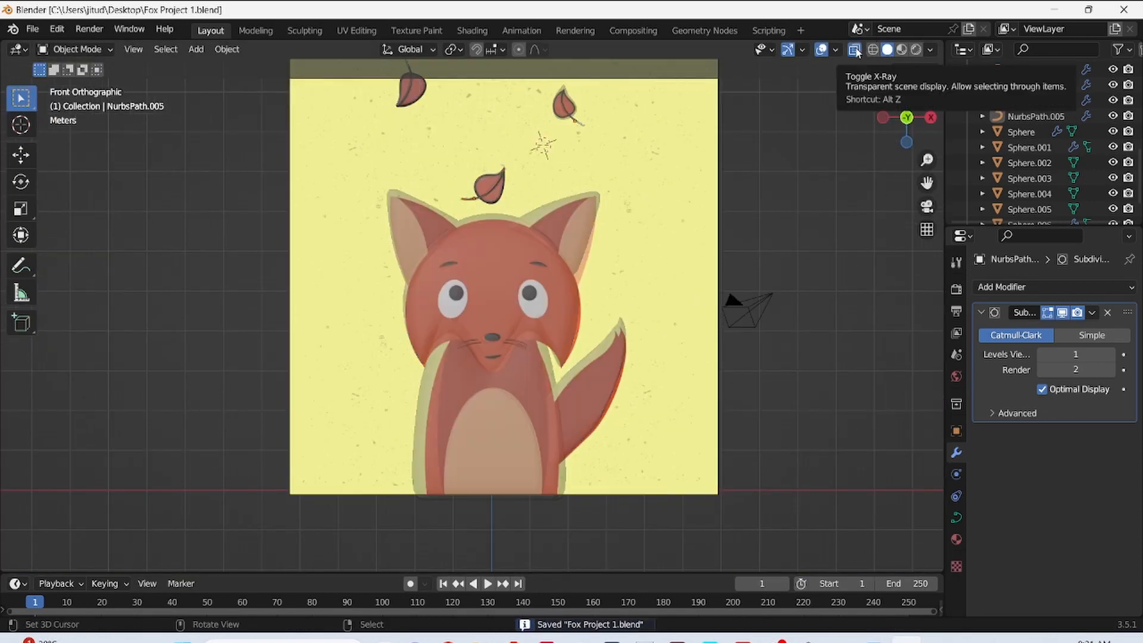
{"action": "left_click", "coordinate": [856, 51]}
- Duplicate the whisker on the left of the fox's nose, place the copy just above the original, and save the file
{"action": "scroll", "coordinate": [456, 420], "scroll_direction": "up", "scroll_amount": 6}
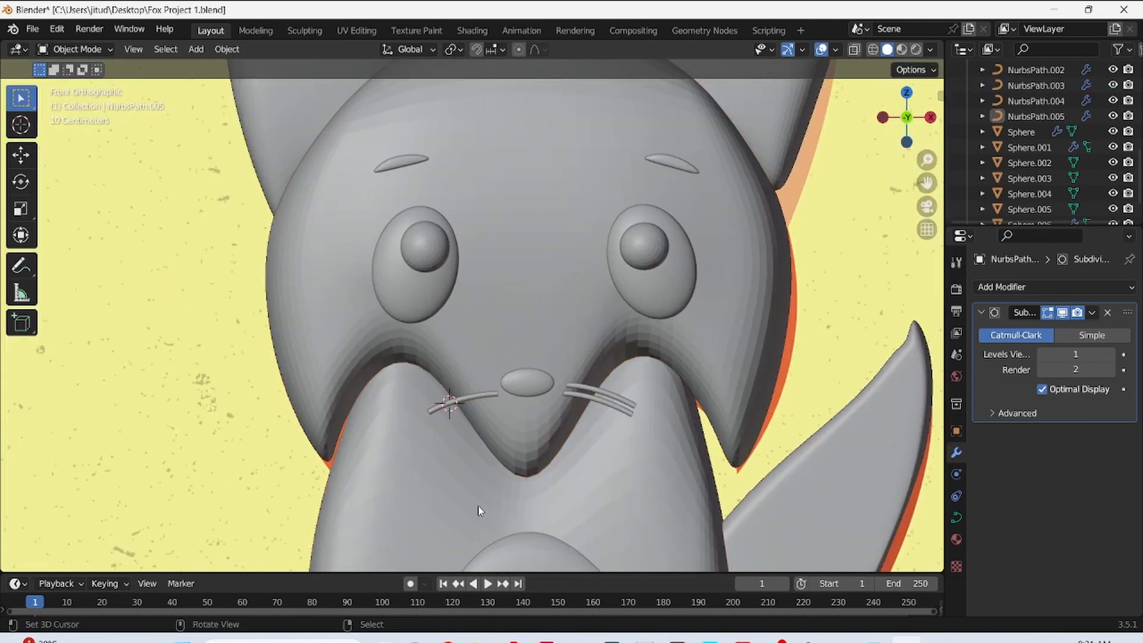
{"action": "scroll", "coordinate": [408, 460], "scroll_direction": "down", "scroll_amount": 6}
{"action": "scroll", "coordinate": [444, 436], "scroll_direction": "up", "scroll_amount": 7}
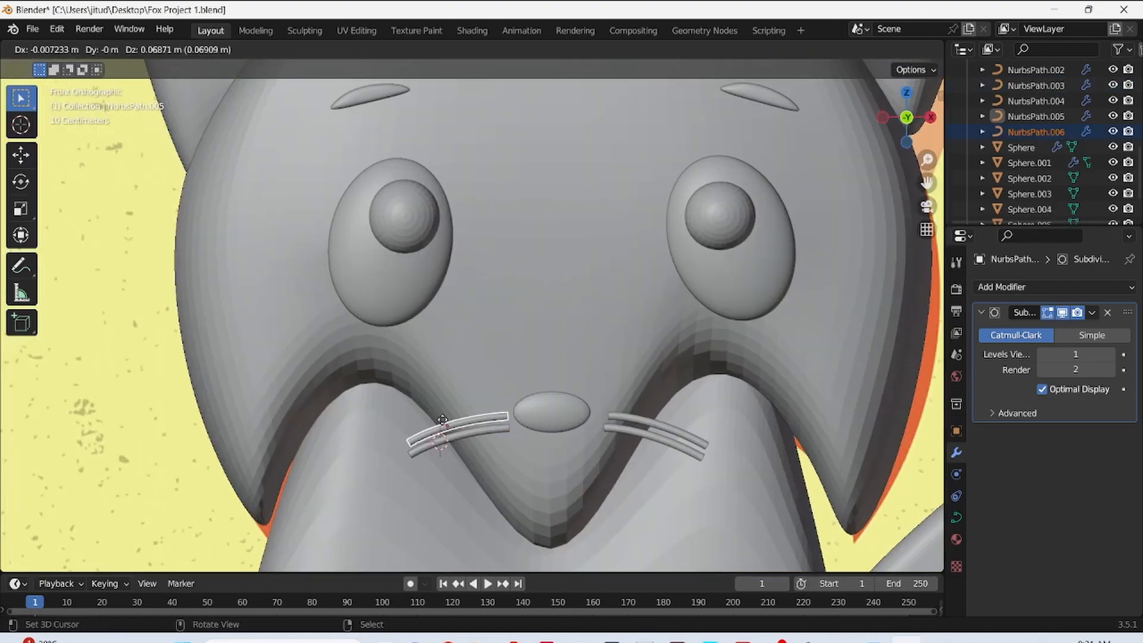
{"action": "left_click", "coordinate": [439, 415]}
{"action": "middle_click_drag", "start_coordinate": [462, 420], "coordinate": [349, 420]}
{"action": "key", "text": "KP_3"}
{"action": "key", "text": "KP_1"}
{"action": "key", "text": "ctrl+s"}
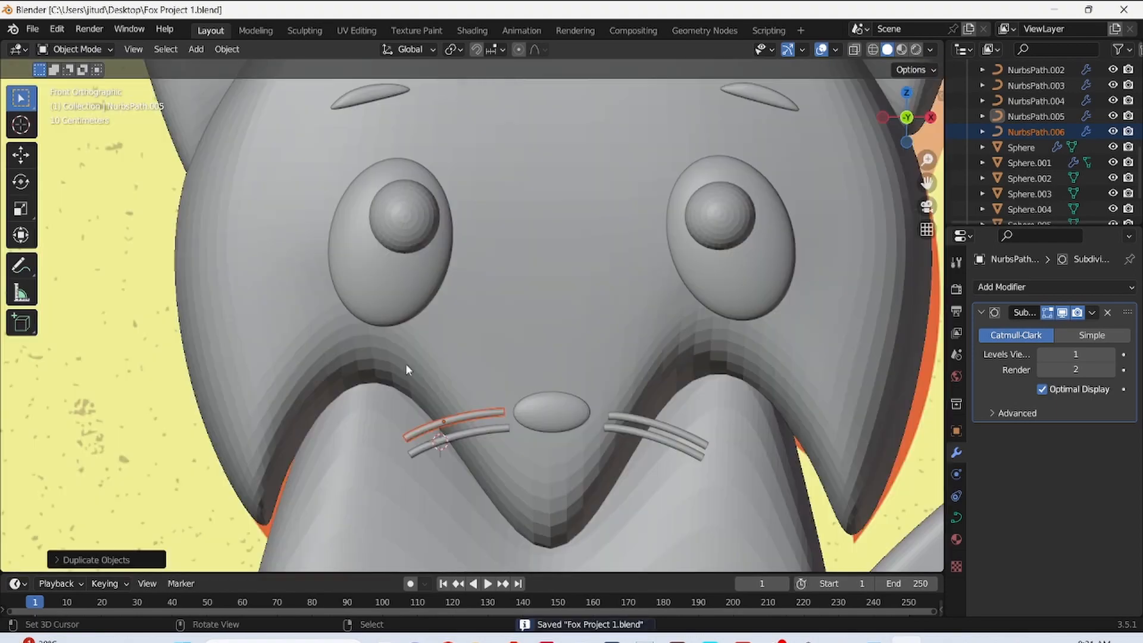
- Save the file, add a mesh plane, and move it to the right of the reference image
{"action": "scroll", "coordinate": [405, 363], "scroll_direction": "down", "scroll_amount": 7}
{"action": "left_click", "coordinate": [699, 462]}
{"action": "scroll", "coordinate": [723, 355], "scroll_direction": "down", "scroll_amount": 4}
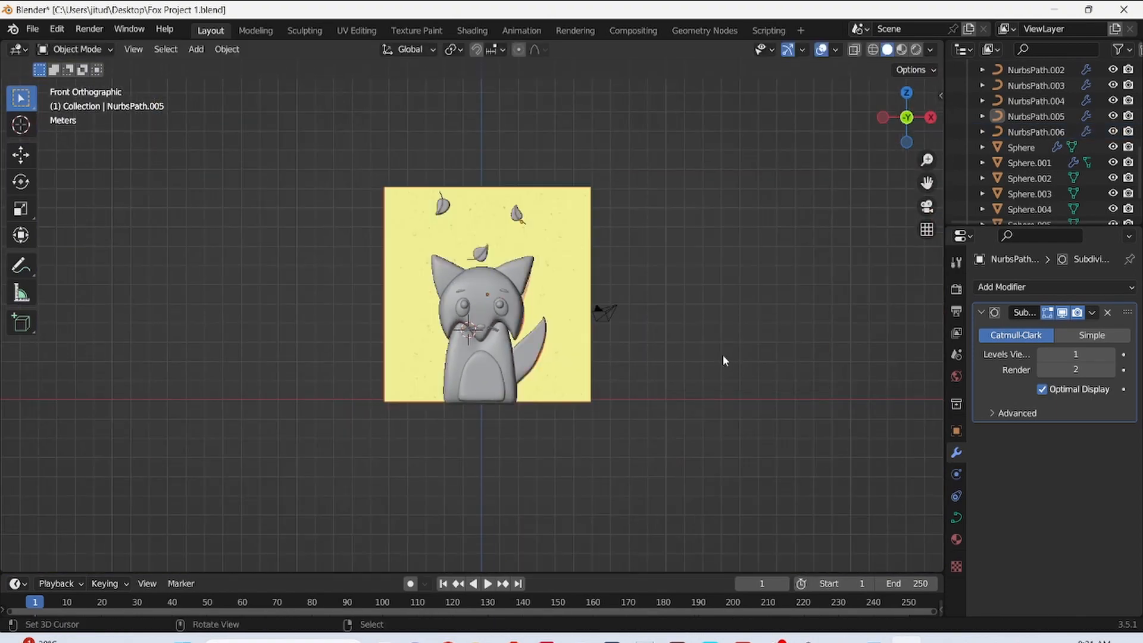
{"action": "key", "text": "ctrl+s"}
{"action": "key", "text": "shift+a"}
{"action": "mouse_move", "coordinate": [555, 320]}
{"action": "left_click", "coordinate": [608, 320]}
{"action": "scroll", "coordinate": [704, 419], "scroll_direction": "down", "scroll_amount": 2}
{"action": "key", "text": "g"}
{"action": "left_click", "coordinate": [711, 364]}
- Rotate the plane 90° about the X axis so it faces the front, and enlarge it
{"action": "key", "text": "r"}
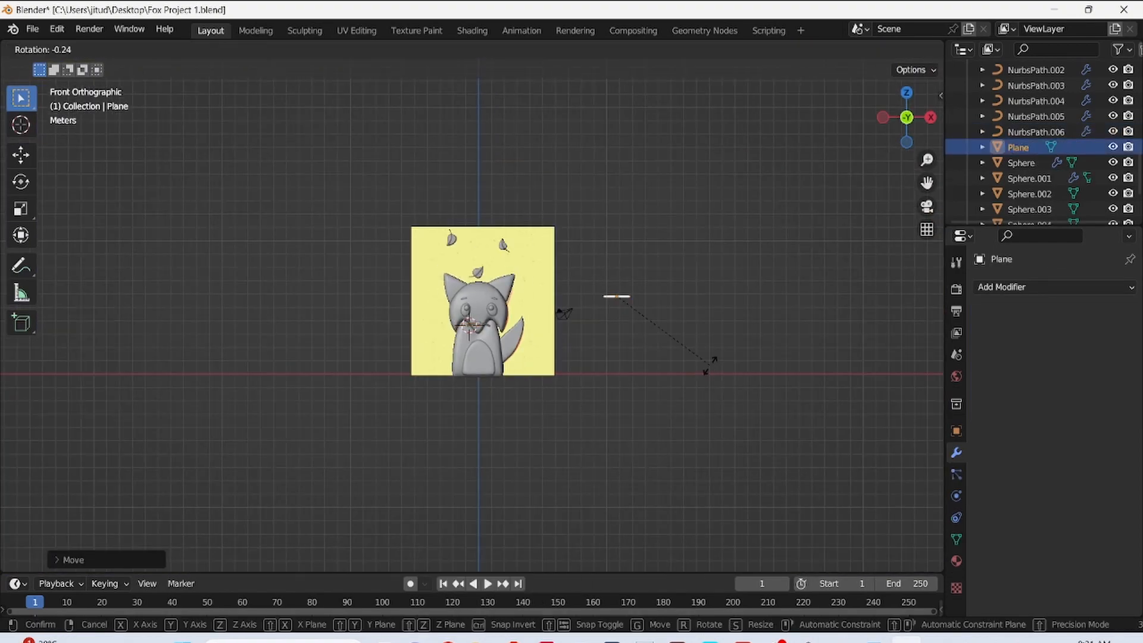
{"action": "key", "text": "x"}
{"action": "key", "text": "9"}
{"action": "key", "text": "0"}
{"action": "key", "text": "Return"}
{"action": "key", "text": "s"}
{"action": "left_click", "coordinate": [701, 412]}
- Scale the plane up to about the reference image's size and move it over the reference in front view
{"action": "scroll", "coordinate": [701, 358], "scroll_direction": "up", "scroll_amount": 2}
{"action": "key", "text": "g"}
{"action": "left_click", "coordinate": [753, 345]}
{"action": "key", "text": "s"}
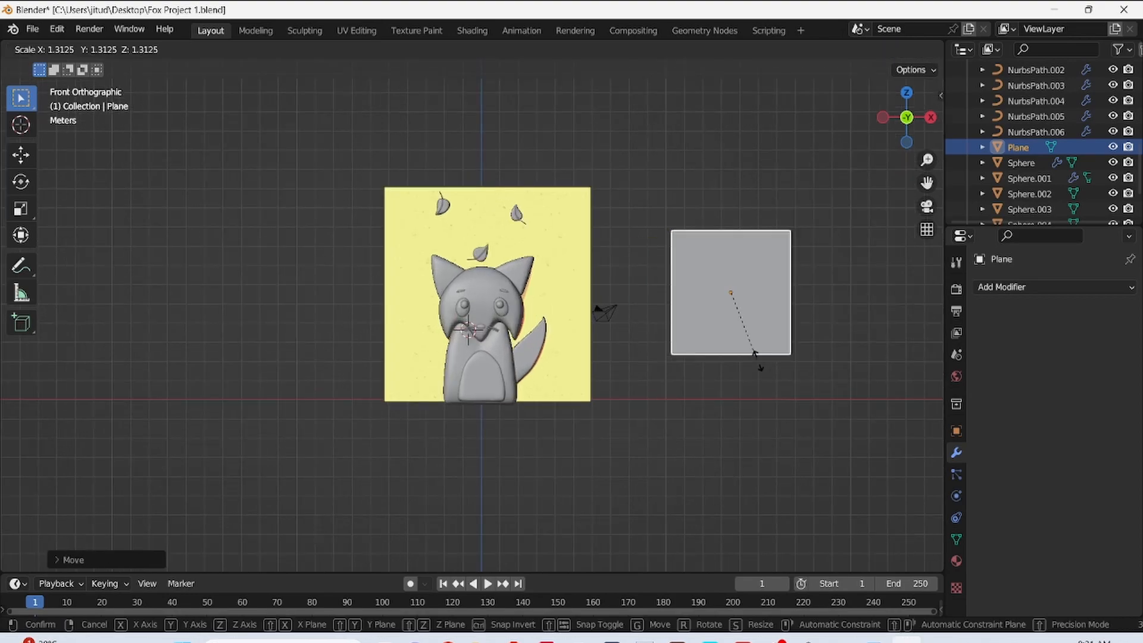
{"action": "left_click", "coordinate": [793, 409]}
{"action": "key", "text": "g"}
{"action": "left_click", "coordinate": [548, 410]}
- Shift the plane's depth relative to the fox, save the file, and hide the plane in front view
{"action": "middle_click_drag", "start_coordinate": [526, 374], "coordinate": [614, 396]}
{"action": "key", "text": "g"}
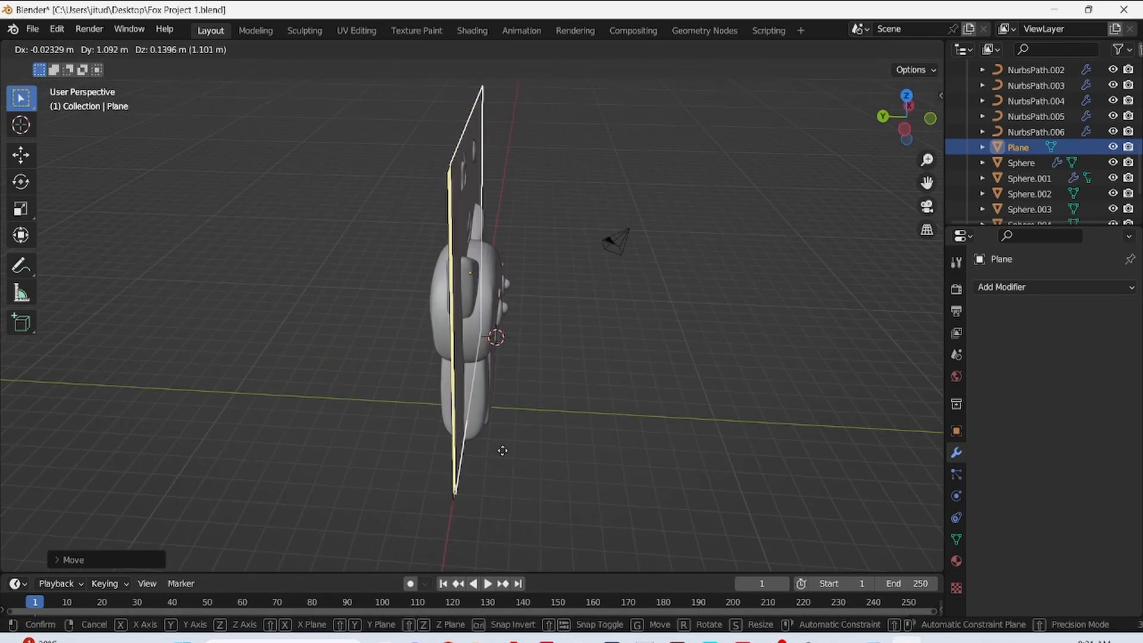
{"action": "left_click", "coordinate": [510, 453]}
{"action": "key", "text": "KP_1"}
{"action": "key", "text": "ctrl+s"}
{"action": "key", "text": "h"}
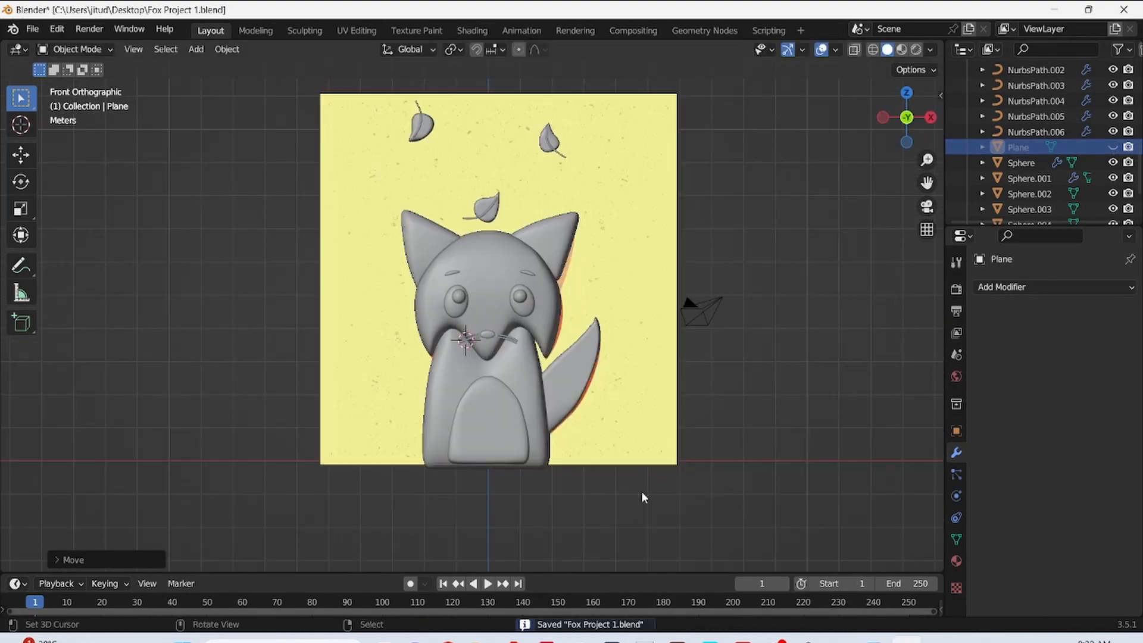
- Move the reference image to the right, clear of the fox model, and unhide the plane
{"action": "scroll", "coordinate": [642, 492], "scroll_direction": "down", "scroll_amount": 4}
{"action": "left_click_drag", "start_coordinate": [626, 452], "coordinate": [559, 379]}
{"action": "key", "text": "g"}
{"action": "left_click", "coordinate": [808, 413]}
{"action": "left_click", "coordinate": [1114, 147]}
- Move the plane directly behind the fox using perspective and top views, and save the file
{"action": "scroll", "coordinate": [360, 317], "scroll_direction": "up", "scroll_amount": 4}
{"action": "middle_click_drag", "start_coordinate": [387, 384], "coordinate": [731, 97]}
{"action": "scroll", "coordinate": [635, 95], "scroll_direction": "down", "scroll_amount": 4}
{"action": "key", "text": "g"}
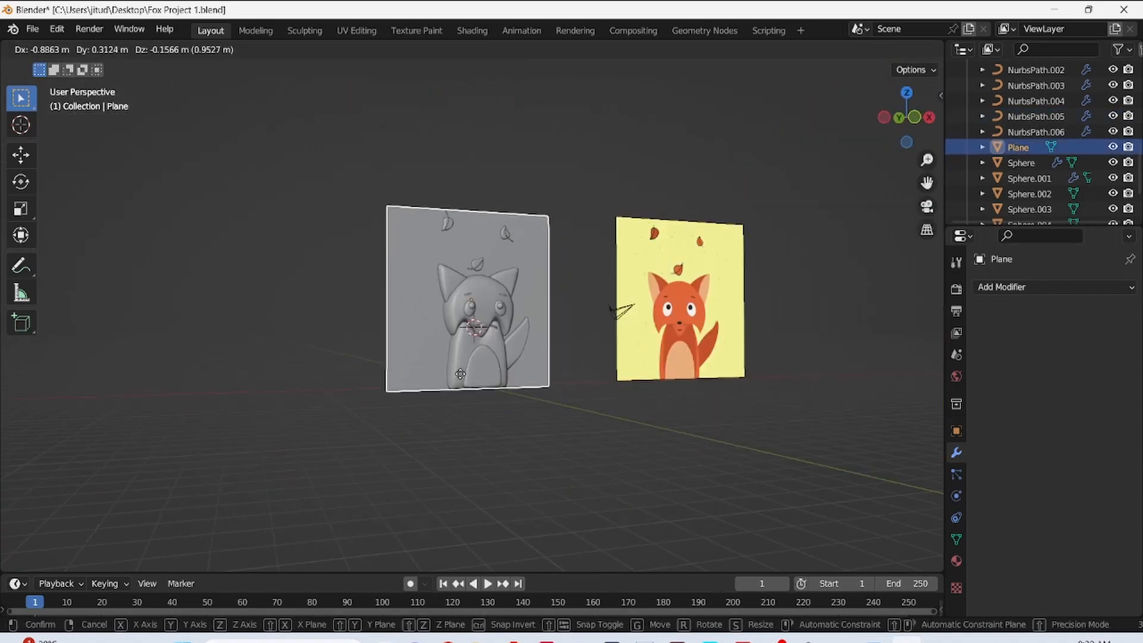
{"action": "left_click", "coordinate": [442, 370]}
{"action": "key", "text": "KP_7"}
{"action": "left_click", "coordinate": [552, 542]}
{"action": "scroll", "coordinate": [464, 373], "scroll_direction": "up", "scroll_amount": 7}
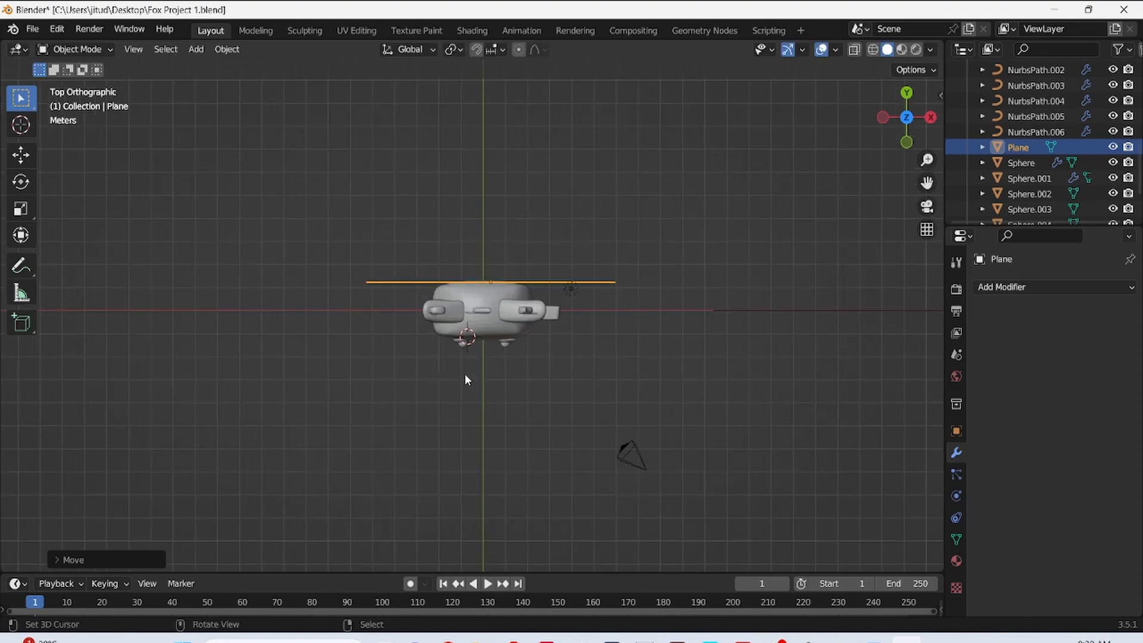
{"action": "key", "text": "g"}
{"action": "left_click", "coordinate": [540, 479]}
{"action": "key", "text": "ctrl+s"}
{"action": "middle_click_drag", "start_coordinate": [541, 477], "coordinate": [527, 357]}
- Align the plane with the fox and leaves in front view as a backdrop, and save the file
{"action": "key", "text": "KP_1"}
{"action": "scroll", "coordinate": [528, 359], "scroll_direction": "down", "scroll_amount": 3}
{"action": "key", "text": "g"}
{"action": "left_click", "coordinate": [565, 481]}
{"action": "key", "text": "ctrl+s"}
{"action": "scroll", "coordinate": [536, 422], "scroll_direction": "up", "scroll_amount": 2}
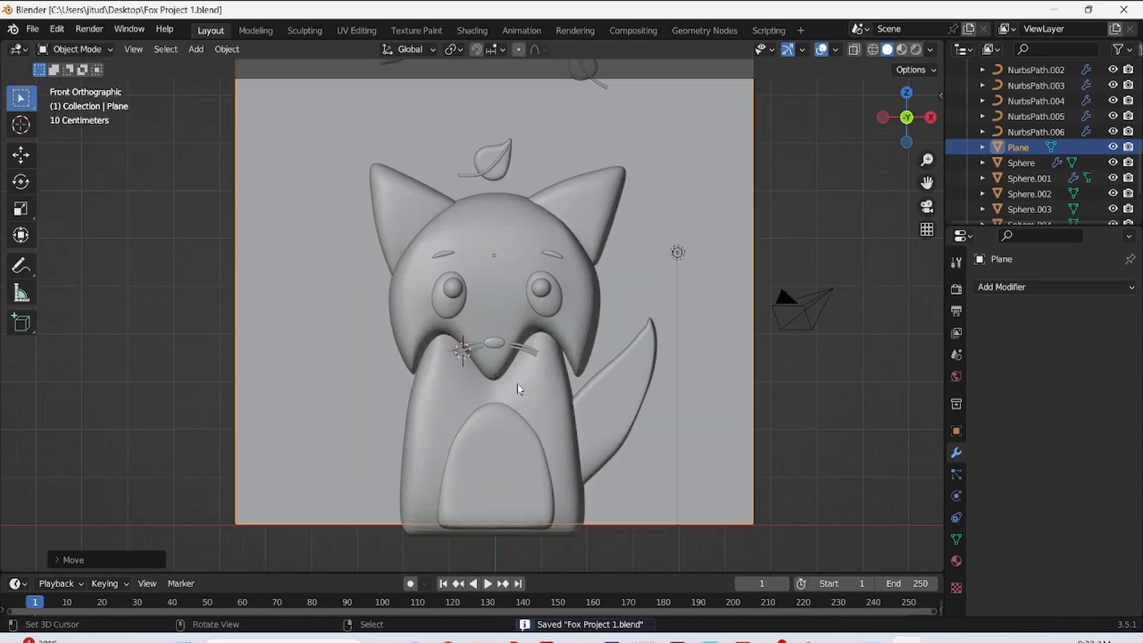
- Give the plane a material named bACKGROUND with its base color sampled from the reference's yellow background, in Material Preview shading, and save
{"action": "scroll", "coordinate": [514, 377], "scroll_direction": "down", "scroll_amount": 3}
{"action": "middle_click_drag", "start_coordinate": [691, 314], "coordinate": [706, 305]}
{"action": "key", "text": "KP_1"}
{"action": "left_click_drag", "start_coordinate": [927, 183], "coordinate": [729, 216]}
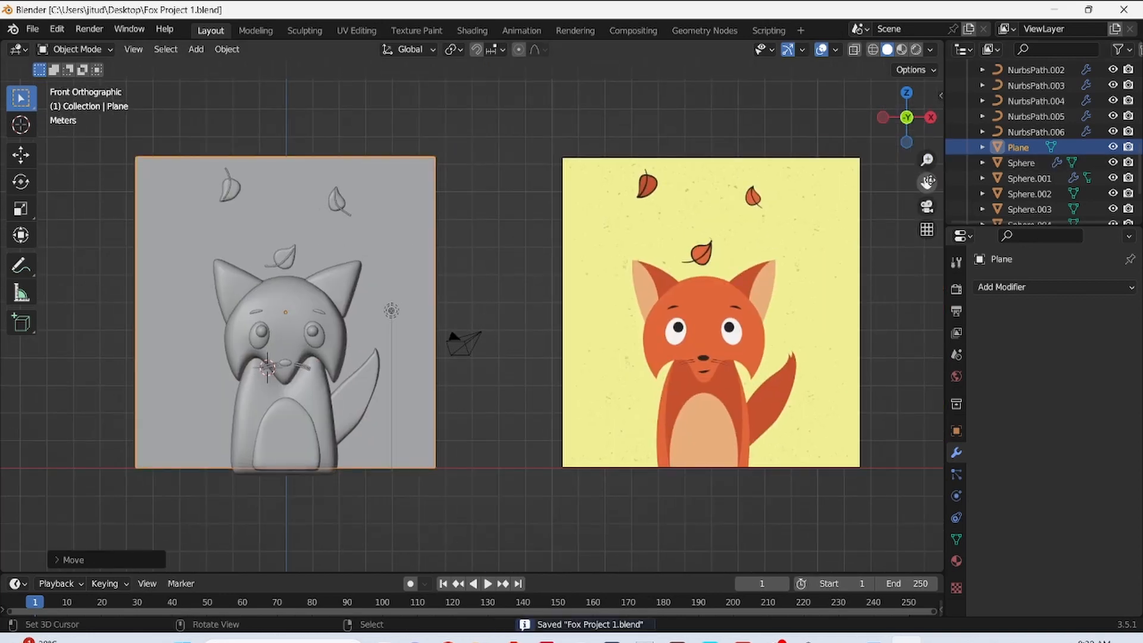
{"action": "left_click", "coordinate": [1072, 352]}
{"action": "left_click", "coordinate": [1048, 352]}
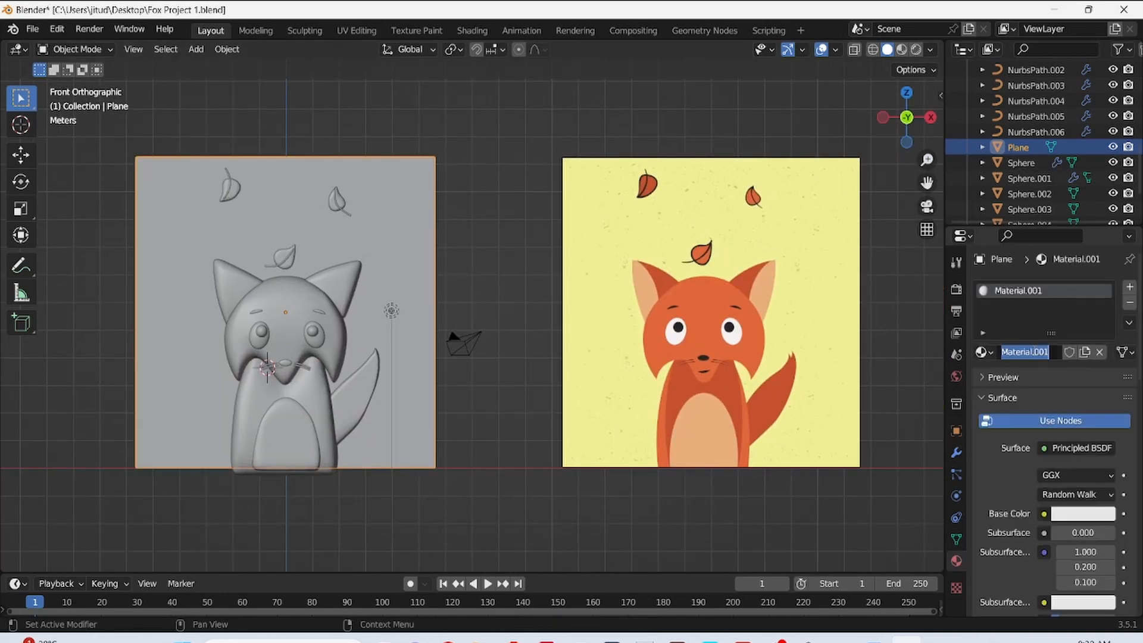
{"action": "left_click", "coordinate": [1083, 513]}
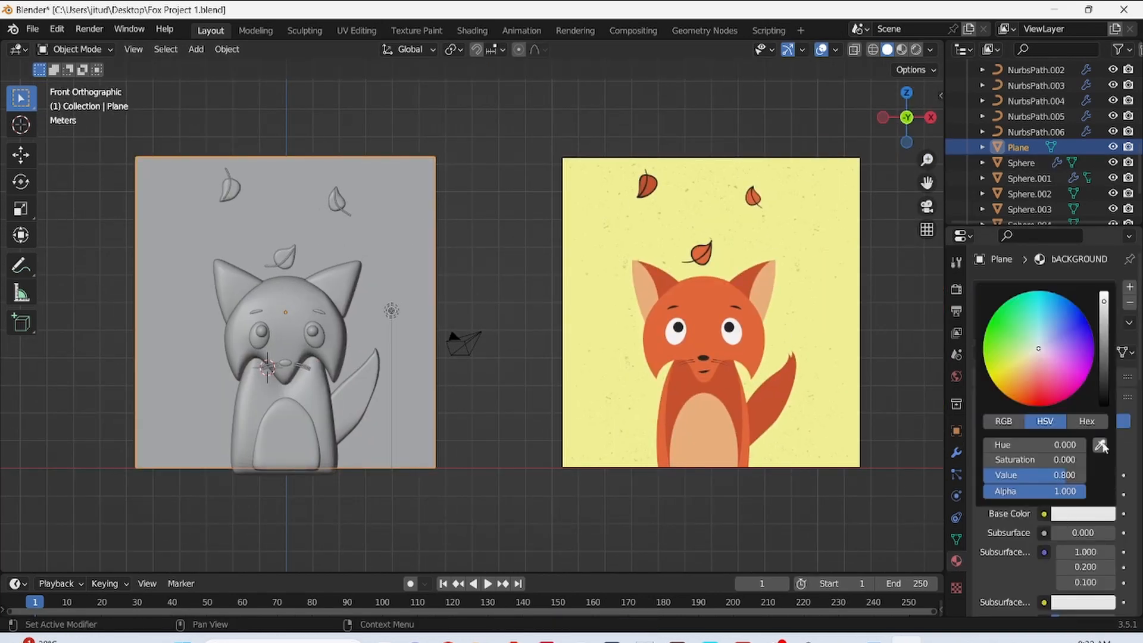
{"action": "left_click", "coordinate": [1107, 391]}
{"action": "left_click", "coordinate": [902, 49]}
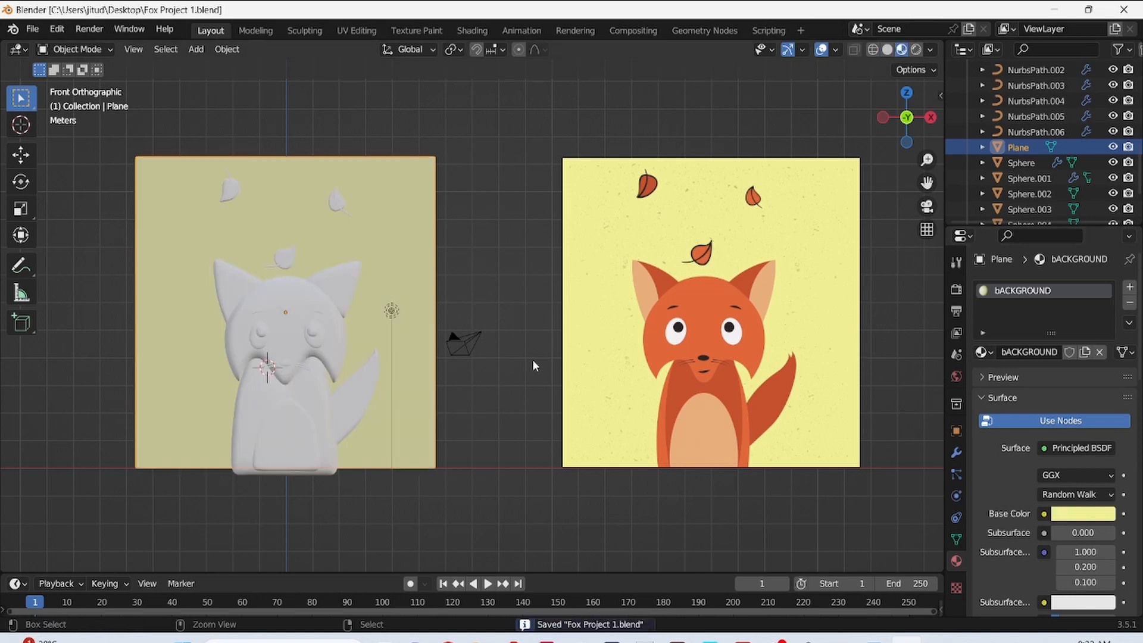
{"action": "scroll", "coordinate": [337, 285], "scroll_direction": "up", "scroll_amount": 3}
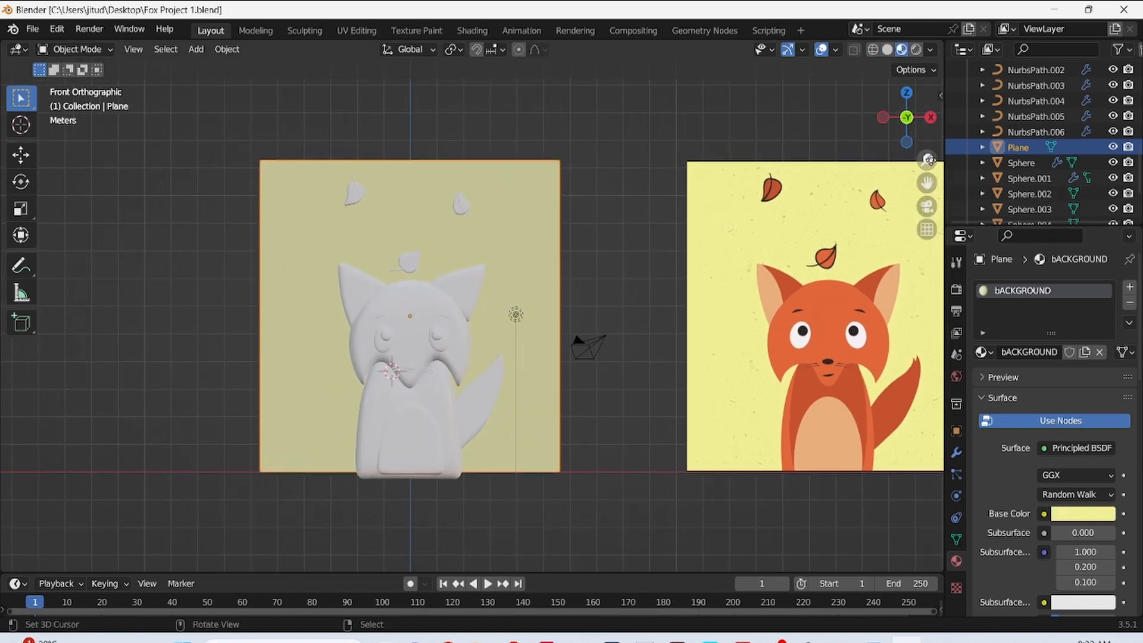
- Add a second material named EAR with the reference leaf's orange-red base color, and try to apply it to the leaves
{"action": "left_click", "coordinate": [326, 170]}
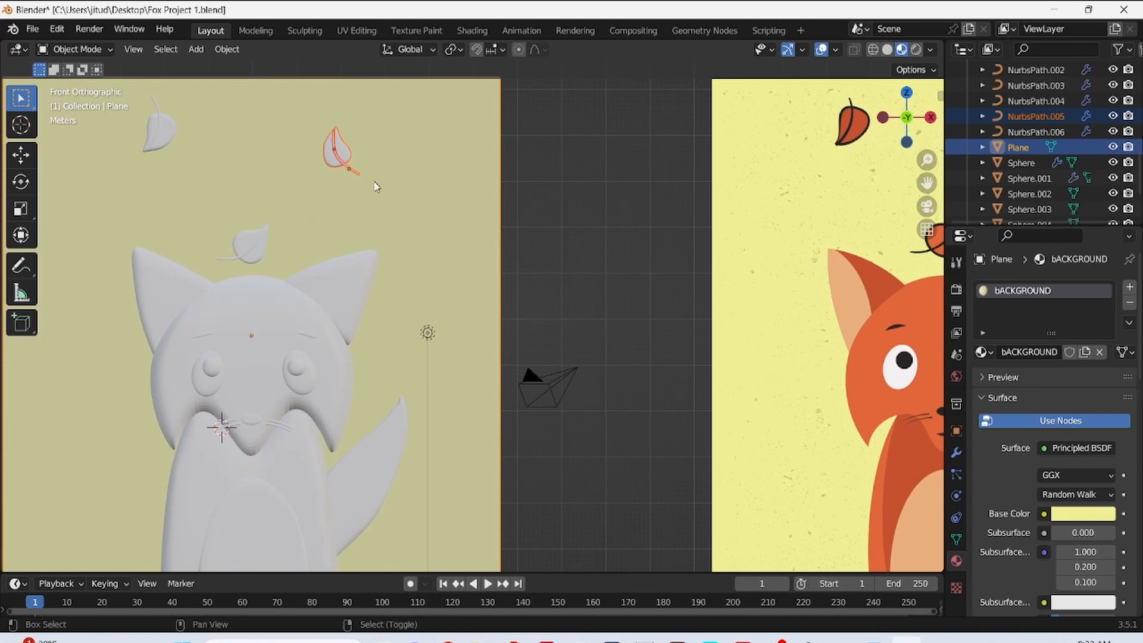
{"action": "left_click", "coordinate": [1130, 286]}
{"action": "left_click", "coordinate": [1025, 381]}
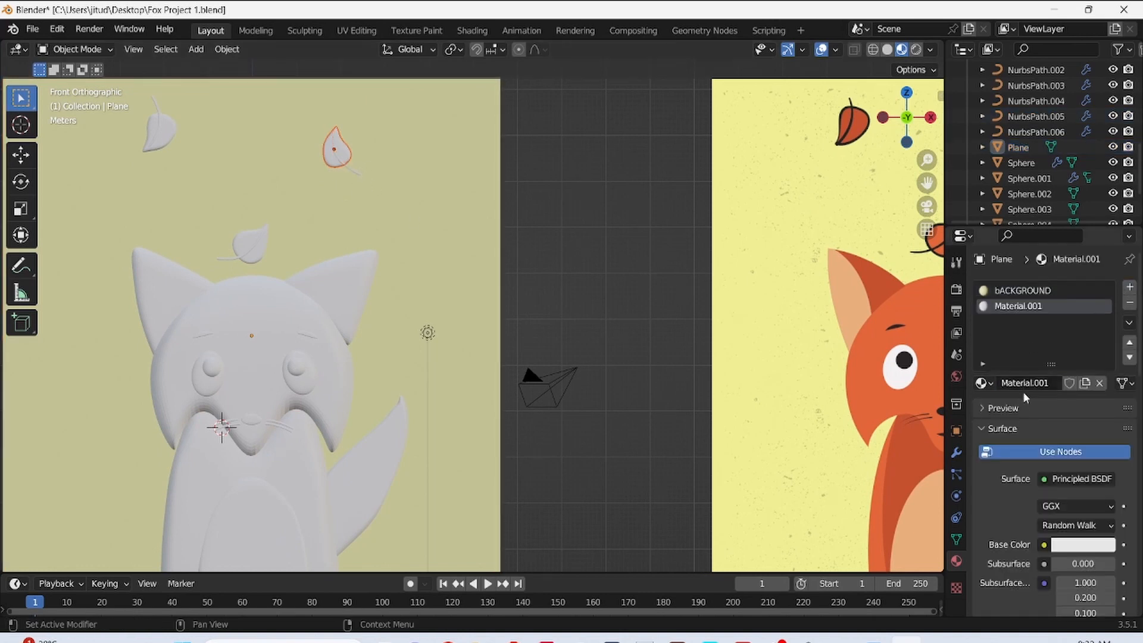
{"action": "left_click", "coordinate": [1063, 546]}
{"action": "left_click", "coordinate": [1063, 546]}
{"action": "left_click", "coordinate": [1102, 475]}
{"action": "left_click", "coordinate": [863, 128]}
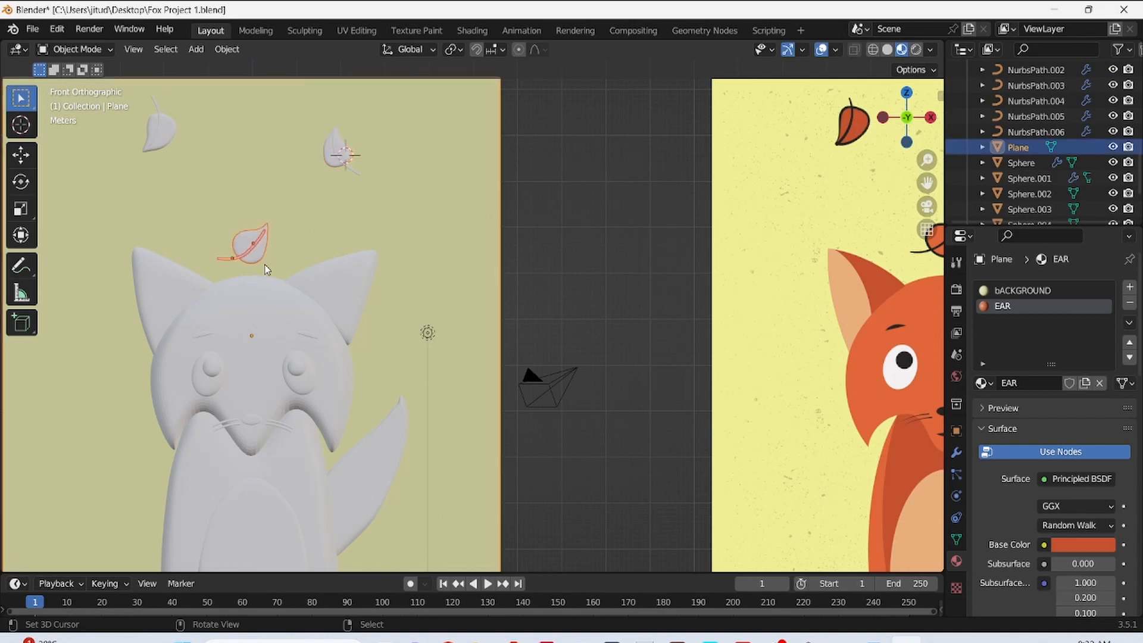
{"action": "left_click", "coordinate": [984, 383]}
{"action": "left_click", "coordinate": [744, 371]}
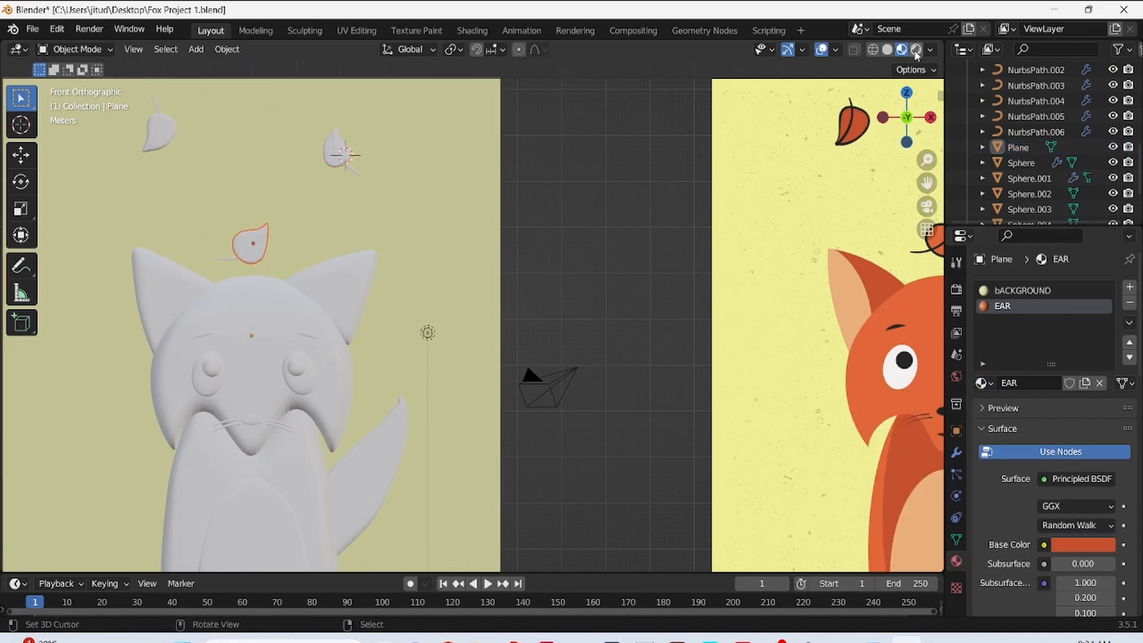
- Preview the scene in Rendered shading and save the file
{"action": "left_click", "coordinate": [916, 50]}
{"action": "scroll", "coordinate": [558, 277], "scroll_direction": "down", "scroll_amount": 5}
{"action": "key", "text": "ctrl+s"}
- Select the light, make it a Sun light, and move it away behind the fox in side view
{"action": "key", "text": "KP_3"}
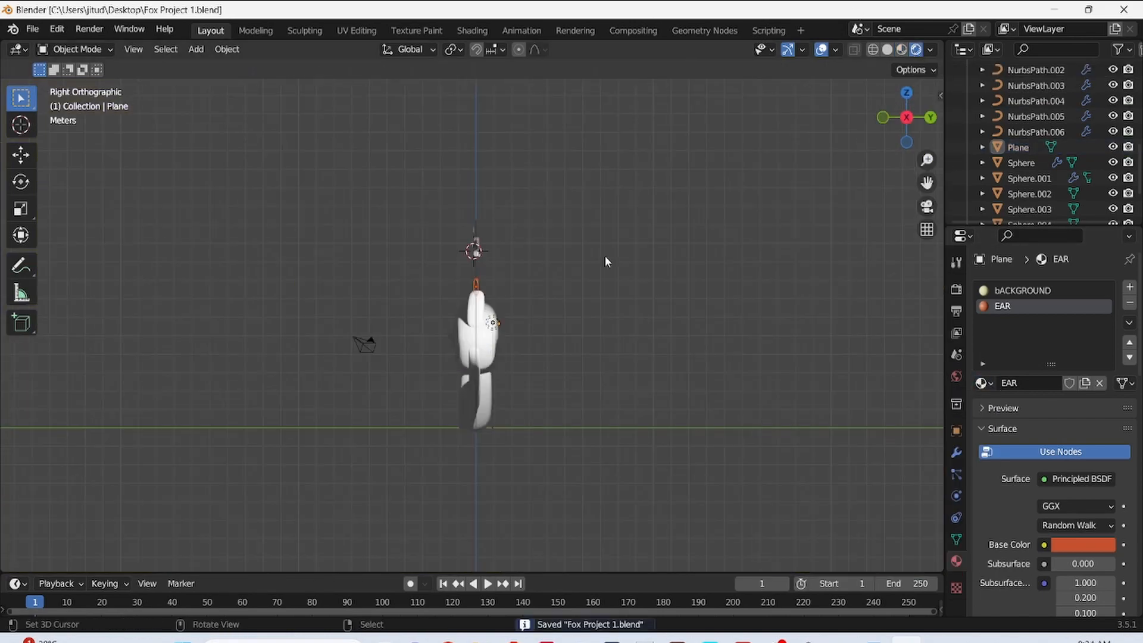
{"action": "scroll", "coordinate": [528, 181], "scroll_direction": "up", "scroll_amount": 2}
{"action": "scroll", "coordinate": [1058, 158], "scroll_direction": "up", "scroll_amount": 6}
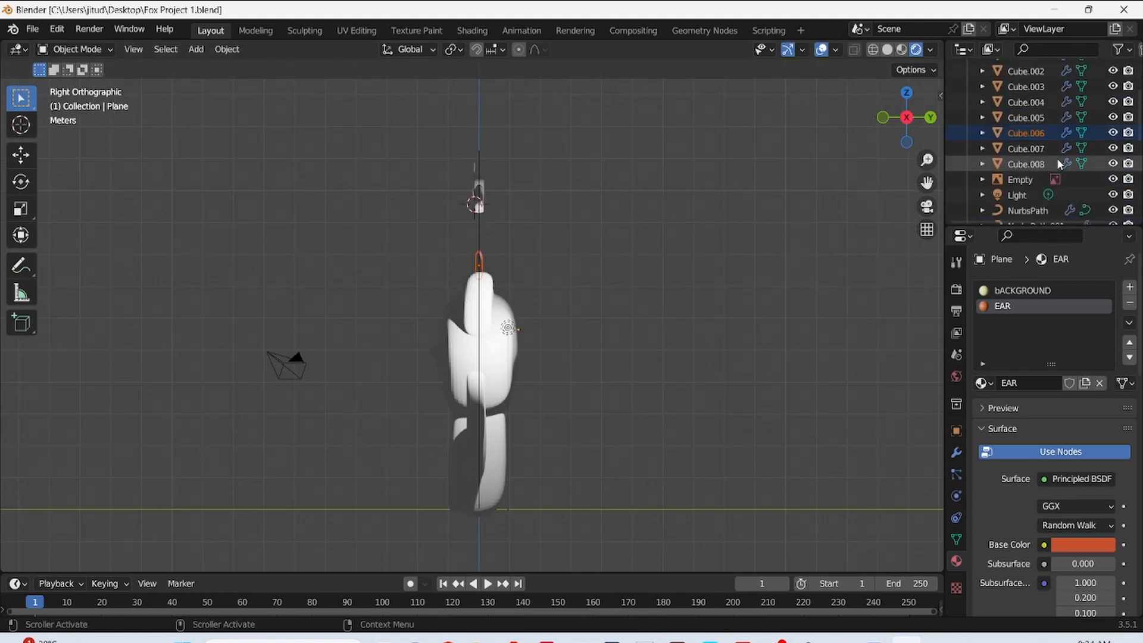
{"action": "left_click", "coordinate": [1024, 195]}
{"action": "scroll", "coordinate": [634, 263], "scroll_direction": "down", "scroll_amount": 3}
{"action": "key", "text": "g"}
{"action": "left_click", "coordinate": [649, 176]}
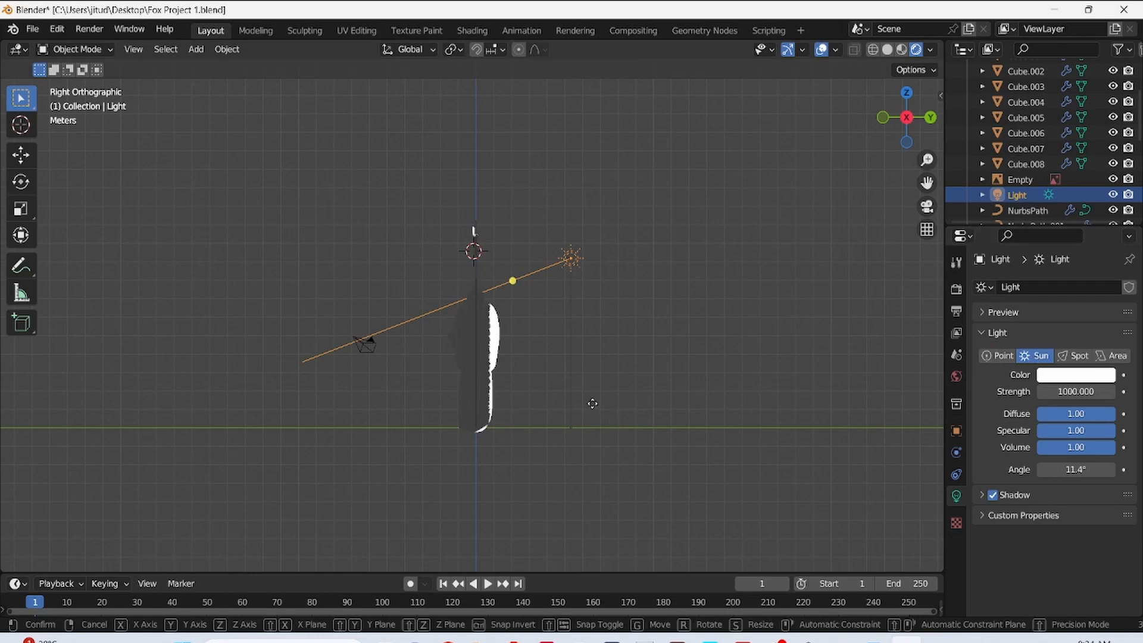
{"action": "left_click", "coordinate": [739, 365]}
- Rotate the sun light in top view to point straight along the Y axis and line it up with the fox
{"action": "key", "text": "KP_1"}
{"action": "key", "text": "KP_3"}
{"action": "key", "text": "KP_7"}
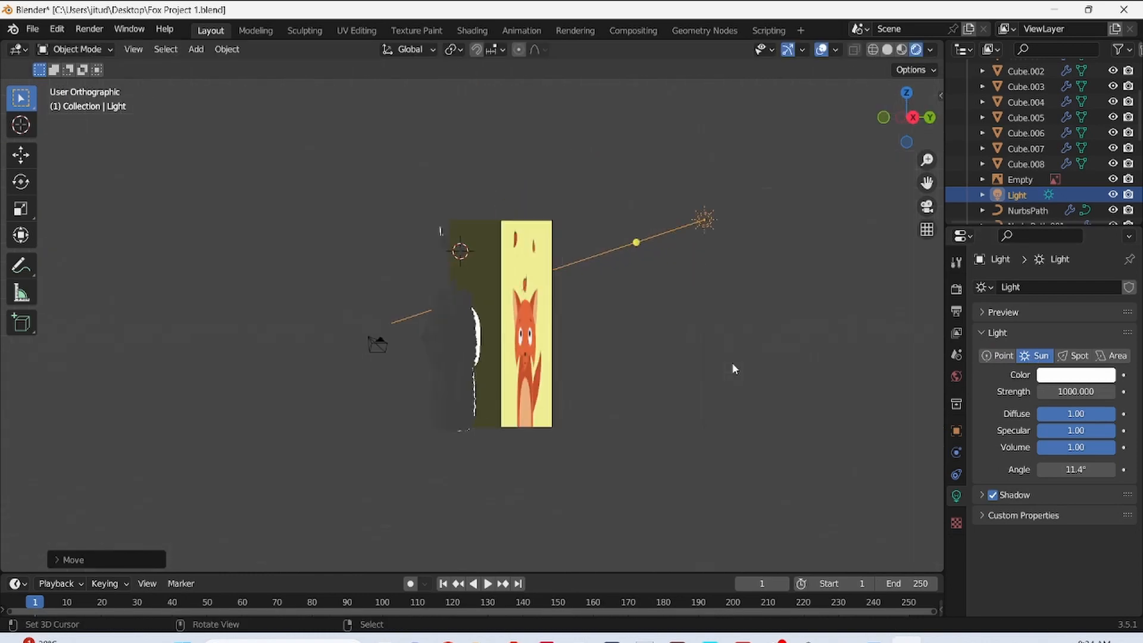
{"action": "scroll", "coordinate": [619, 357], "scroll_direction": "down", "scroll_amount": 3}
{"action": "key", "text": "r"}
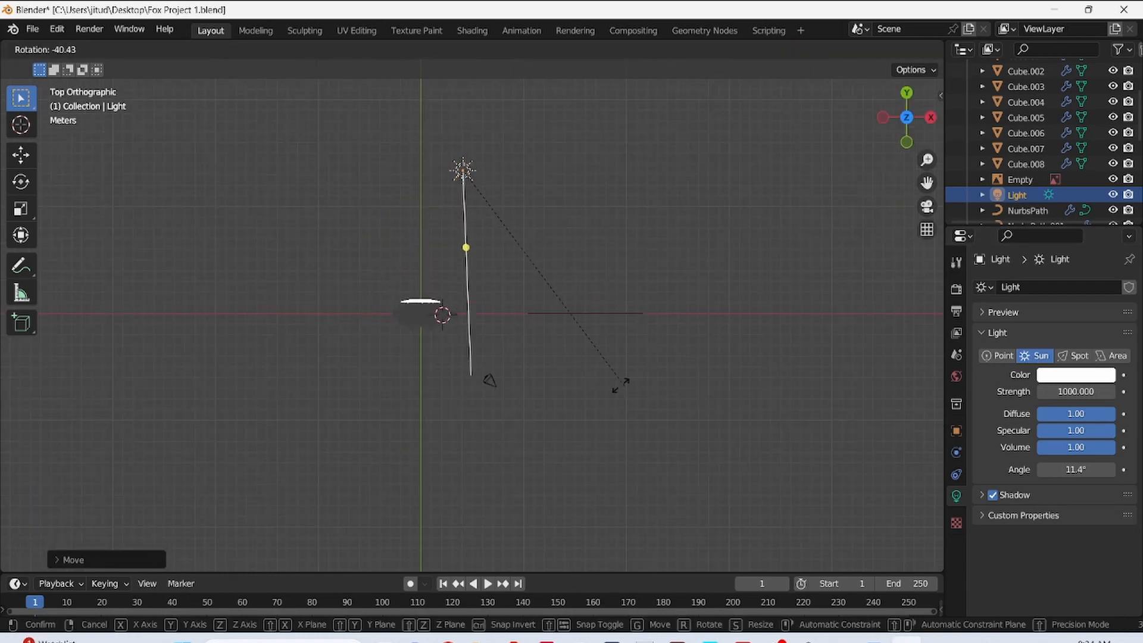
{"action": "left_click", "coordinate": [551, 374]}
{"action": "key", "text": "g"}
{"action": "left_click", "coordinate": [495, 384]}
{"action": "key", "text": "r"}
{"action": "left_click", "coordinate": [491, 384]}
- Tilt the sun light steeply downward in side view and raise it higher
{"action": "key", "text": "KP_3"}
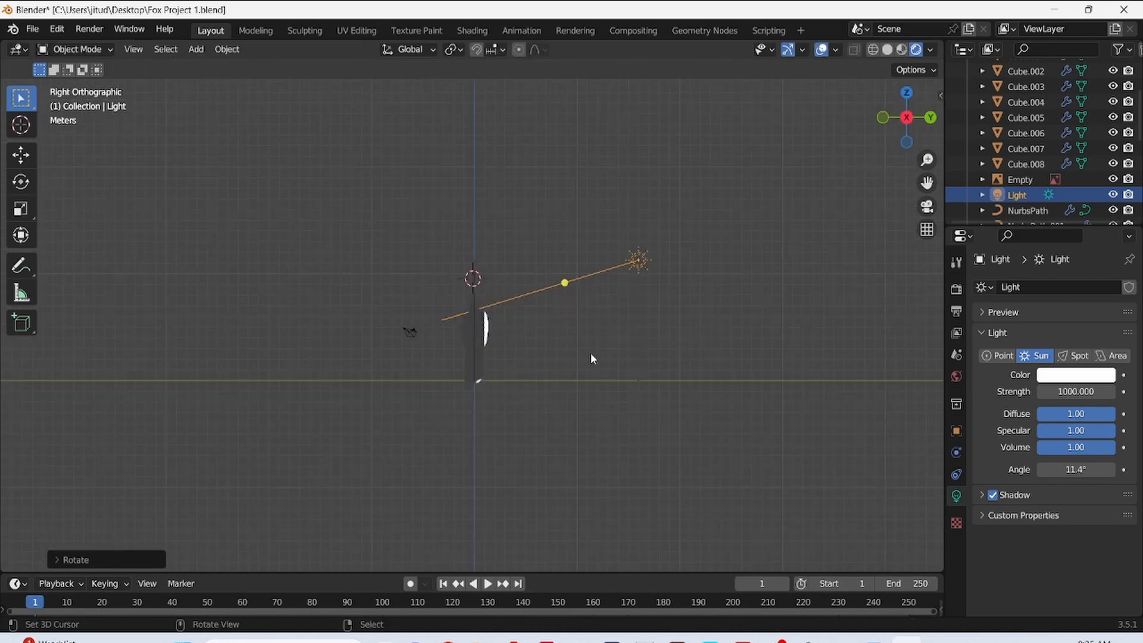
{"action": "key", "text": "r"}
{"action": "left_click", "coordinate": [634, 441]}
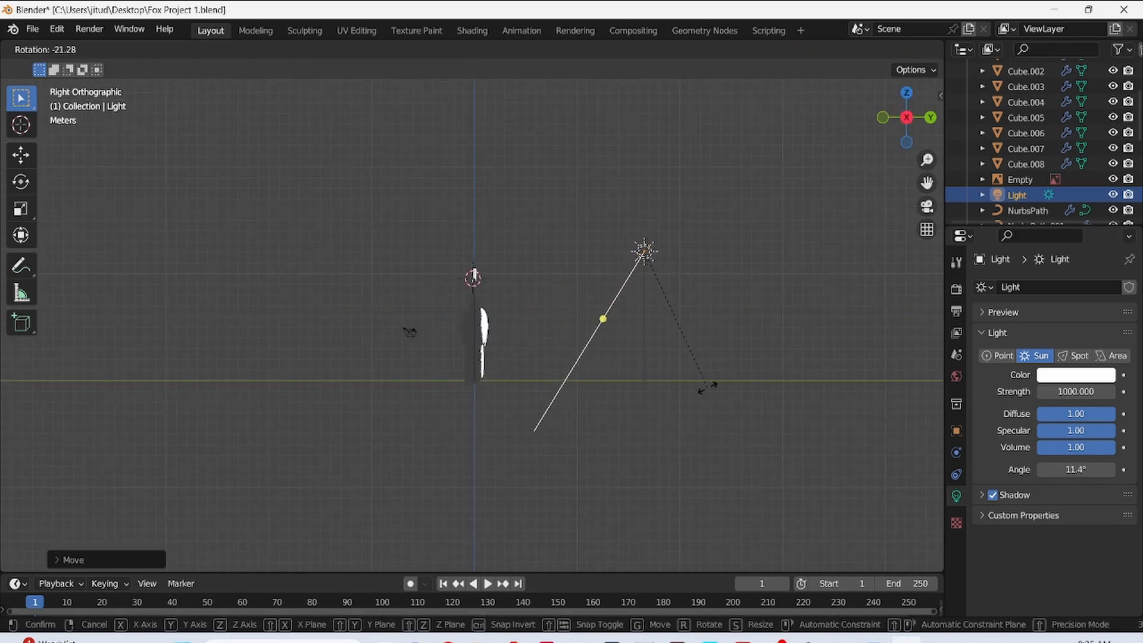
{"action": "left_click", "coordinate": [748, 378]}
{"action": "key", "text": "r"}
{"action": "left_click", "coordinate": [791, 412]}
{"action": "key", "text": "g"}
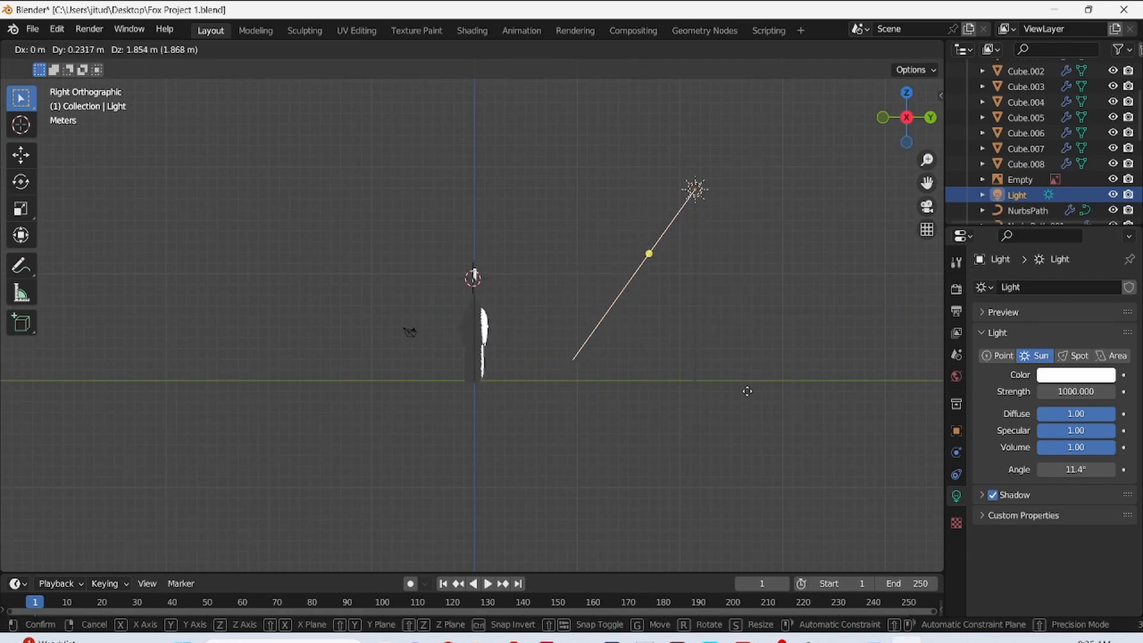
{"action": "left_click", "coordinate": [741, 390]}
{"action": "key", "text": "r"}
{"action": "left_click", "coordinate": [634, 476]}
- Move the sun light to the front side of the fox in top view
{"action": "middle_click_drag", "start_coordinate": [633, 476], "coordinate": [530, 339]}
{"action": "key", "text": "KP_7"}
{"action": "key", "text": "g"}
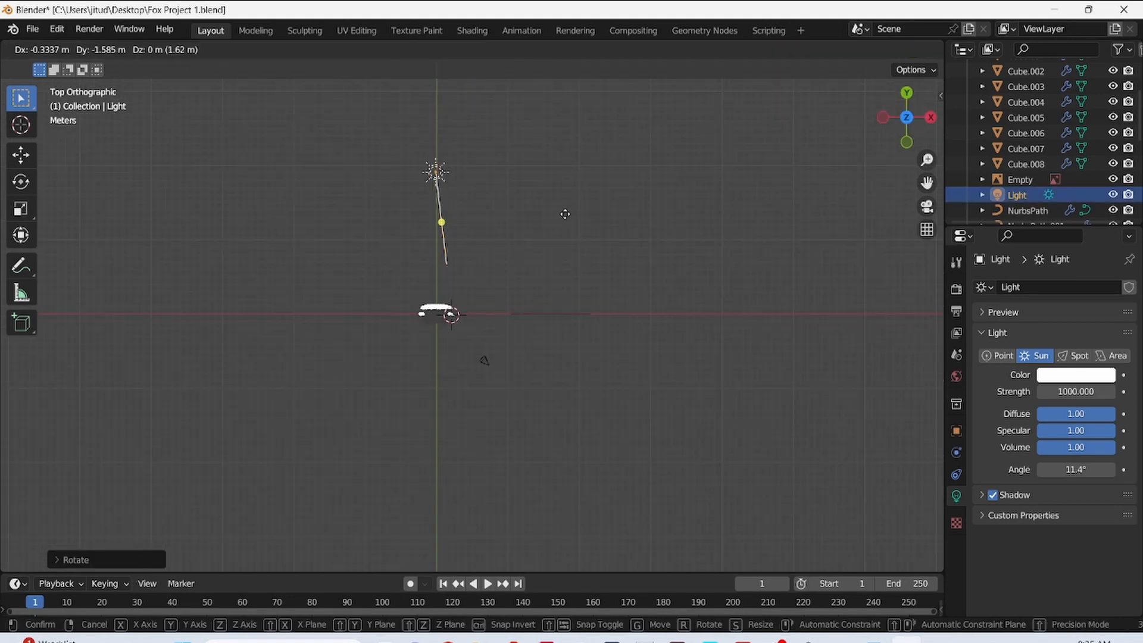
{"action": "left_click", "coordinate": [564, 558]}
{"action": "key", "text": "r"}
{"action": "key", "text": "Escape"}
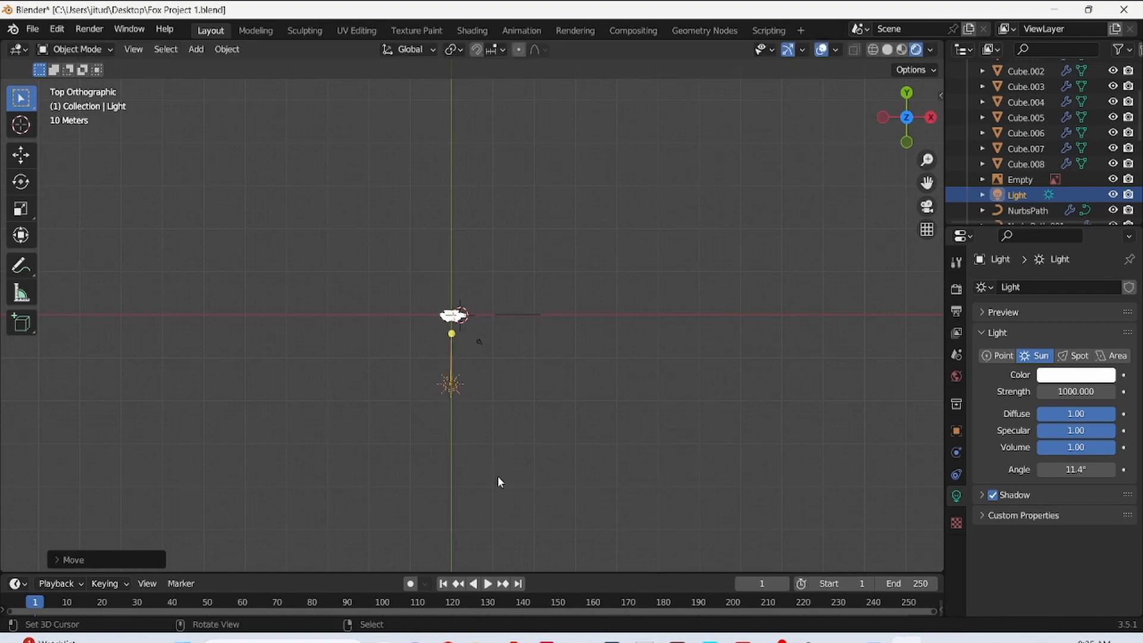
- Position the sun light above and in front of the fox in side view, and save the file
{"action": "key", "text": "KP_3"}
{"action": "scroll", "coordinate": [424, 284], "scroll_direction": "up", "scroll_amount": 3}
{"action": "key", "text": "g"}
{"action": "left_click", "coordinate": [400, 408]}
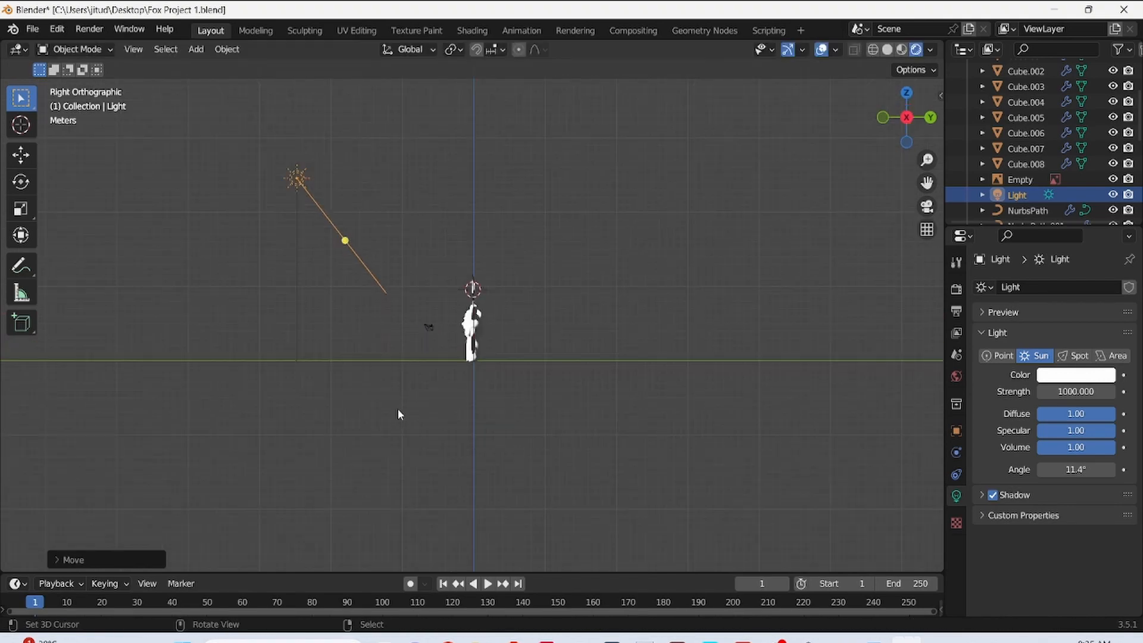
{"action": "key", "text": "KP_1"}
{"action": "key", "text": "ctrl+s"}
- Return to Material Preview shading and assign the existing EAR material to the fox's body, Cube.001
{"action": "scroll", "coordinate": [820, 207], "scroll_direction": "up", "scroll_amount": 3}
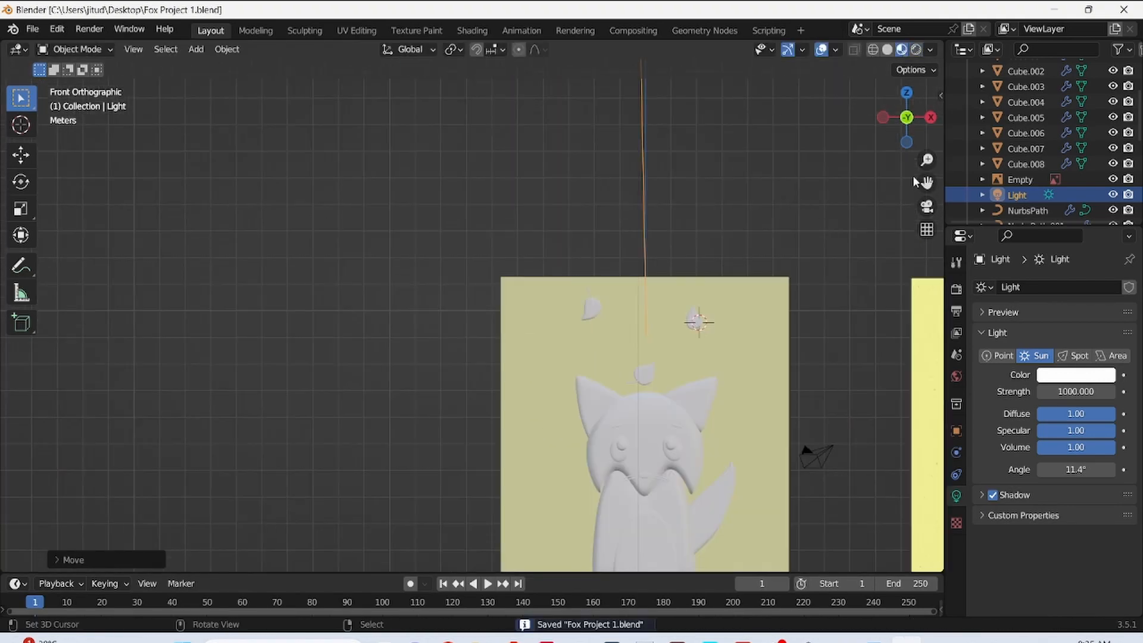
{"action": "middle_click_drag", "start_coordinate": [914, 179], "coordinate": [724, 91], "text": "shift"}
{"action": "left_click_drag", "start_coordinate": [419, 500], "coordinate": [498, 471]}
{"action": "left_click_drag", "start_coordinate": [634, 497], "coordinate": [590, 457], "text": "ctrl"}
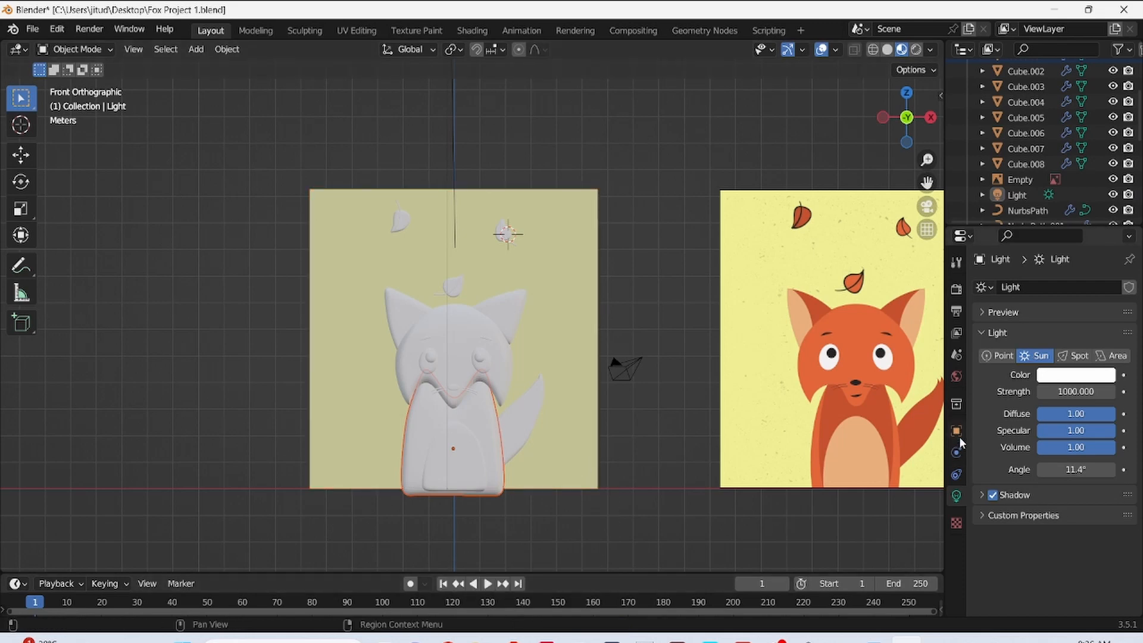
{"action": "scroll", "coordinate": [1031, 116], "scroll_direction": "up", "scroll_amount": 2}
{"action": "left_click", "coordinate": [1031, 109]}
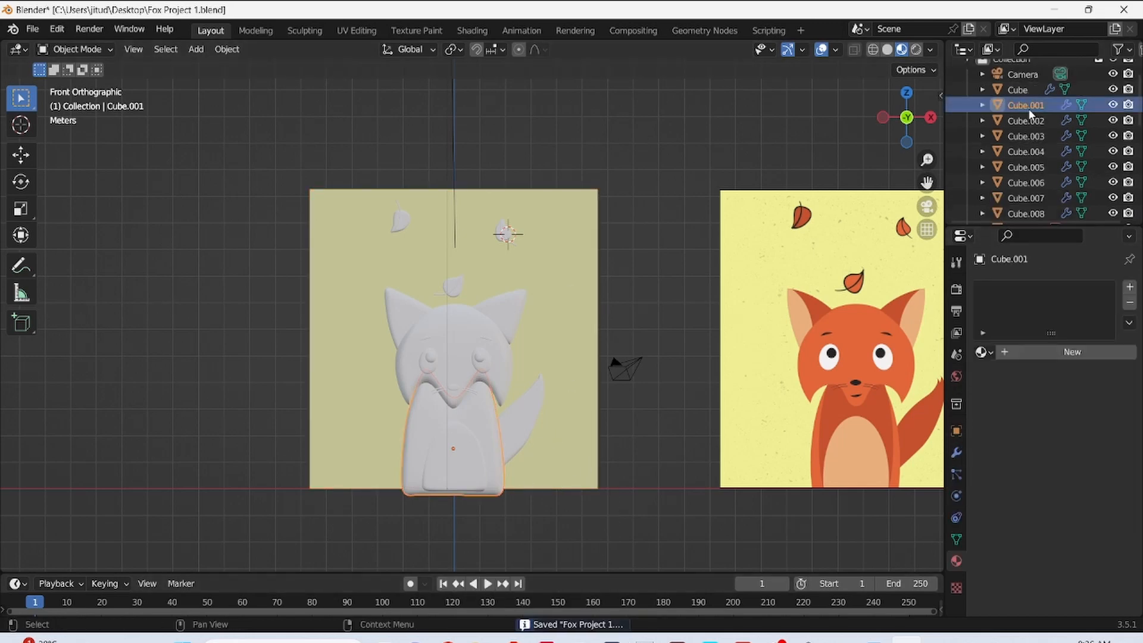
{"action": "left_click", "coordinate": [1009, 354]}
{"action": "left_click", "coordinate": [984, 352]}
{"action": "left_click", "coordinate": [939, 389]}
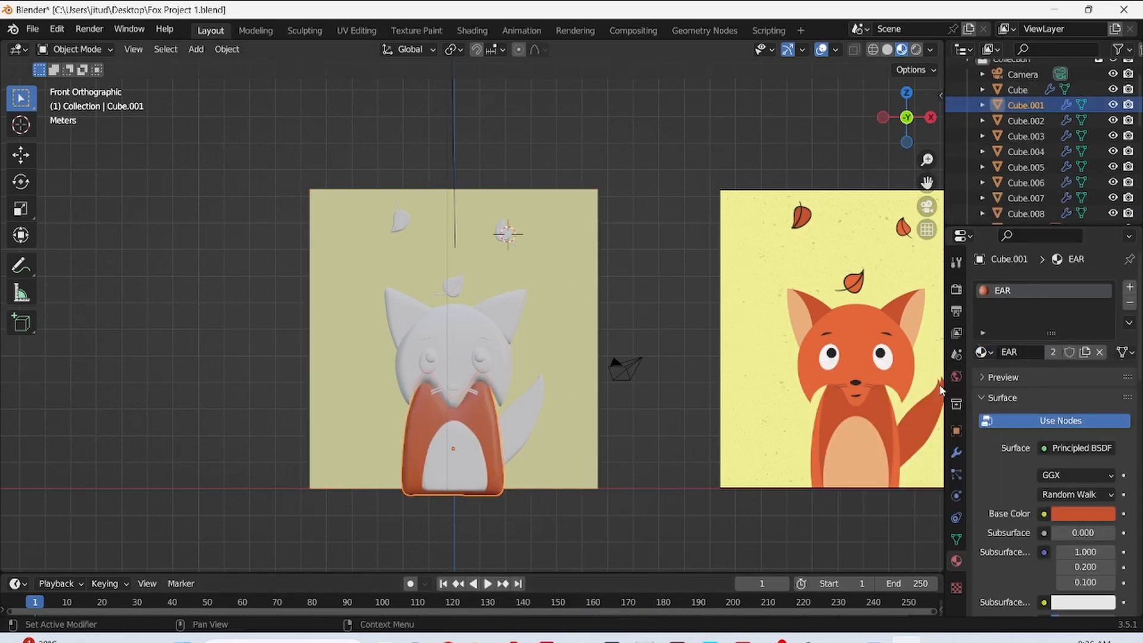
- Select the tail and add a second material slot with a new material whose base color is sampled from the reference tail
{"action": "left_click", "coordinate": [524, 456]}
{"action": "left_click", "coordinate": [981, 352]}
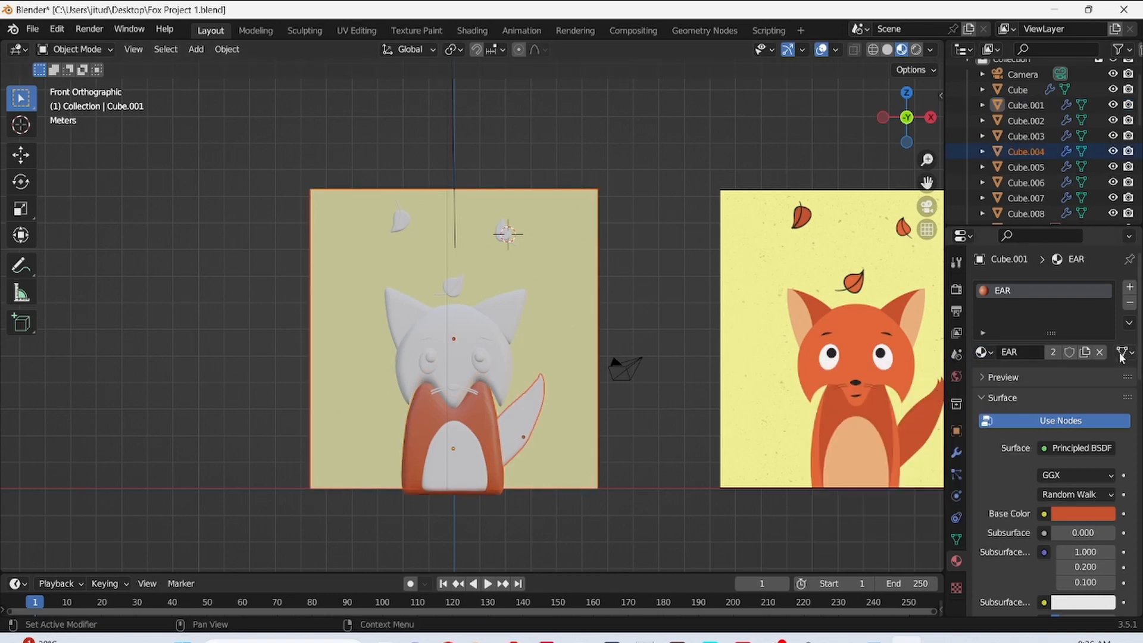
{"action": "left_click", "coordinate": [1129, 287]}
{"action": "left_click", "coordinate": [1057, 383]}
{"action": "left_click", "coordinate": [1082, 545]}
{"action": "left_click", "coordinate": [1101, 475]}
{"action": "left_click", "coordinate": [931, 421]}
- Check the meshes briefly in Edit Mode, and replace the second slot's new material with the existing EAR material
{"action": "key", "text": "Tab"}
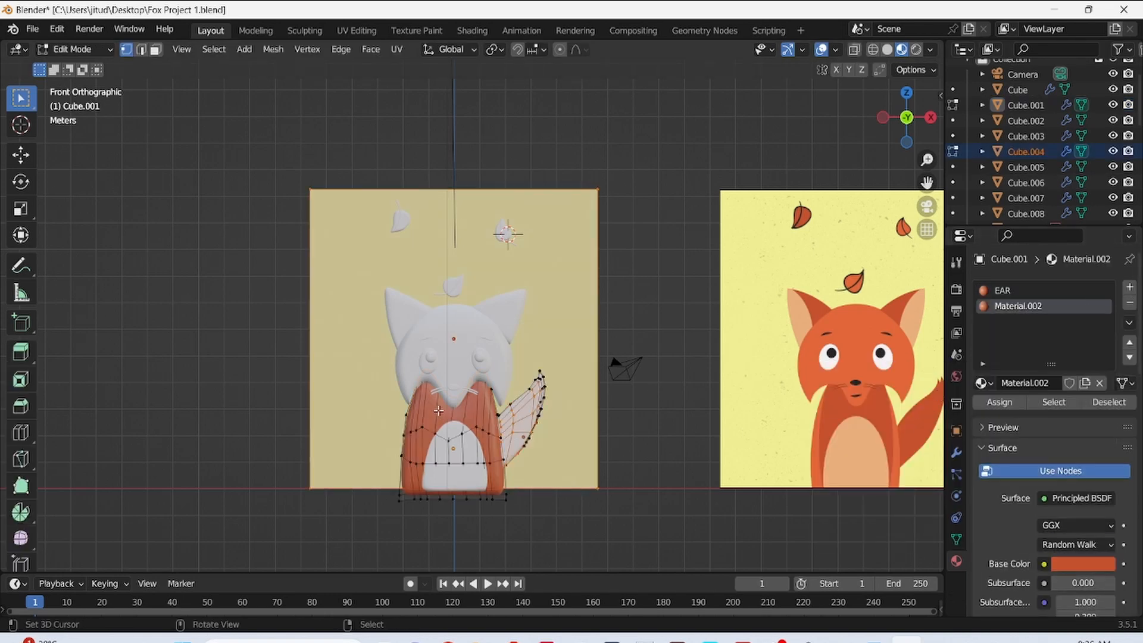
{"action": "key", "text": "Tab"}
{"action": "left_click", "coordinate": [985, 382]}
{"action": "left_click", "coordinate": [860, 399]}
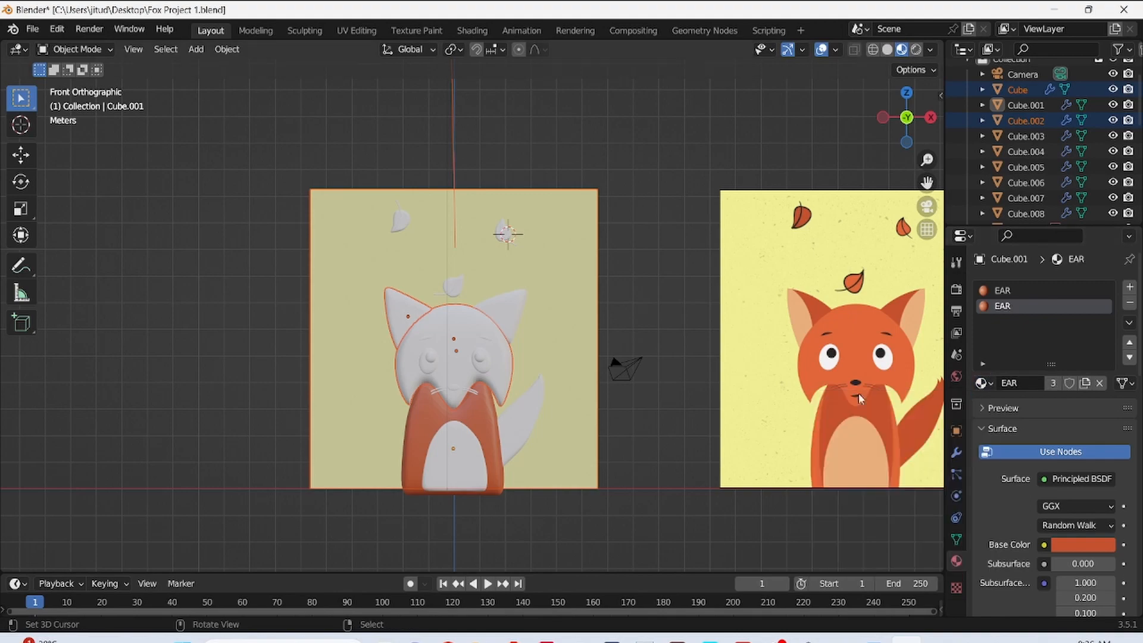
- Save the file and select the white of the fox's eye, Sphere
{"action": "key", "text": "ctrl+s"}
{"action": "scroll", "coordinate": [385, 398], "scroll_direction": "up", "scroll_amount": 2}
{"action": "scroll", "coordinate": [385, 398], "scroll_direction": "down", "scroll_amount": 2}
{"action": "middle_click_drag", "start_coordinate": [844, 300], "coordinate": [874, 205], "text": "shift"}
{"action": "scroll", "coordinate": [424, 321], "scroll_direction": "up", "scroll_amount": 4}
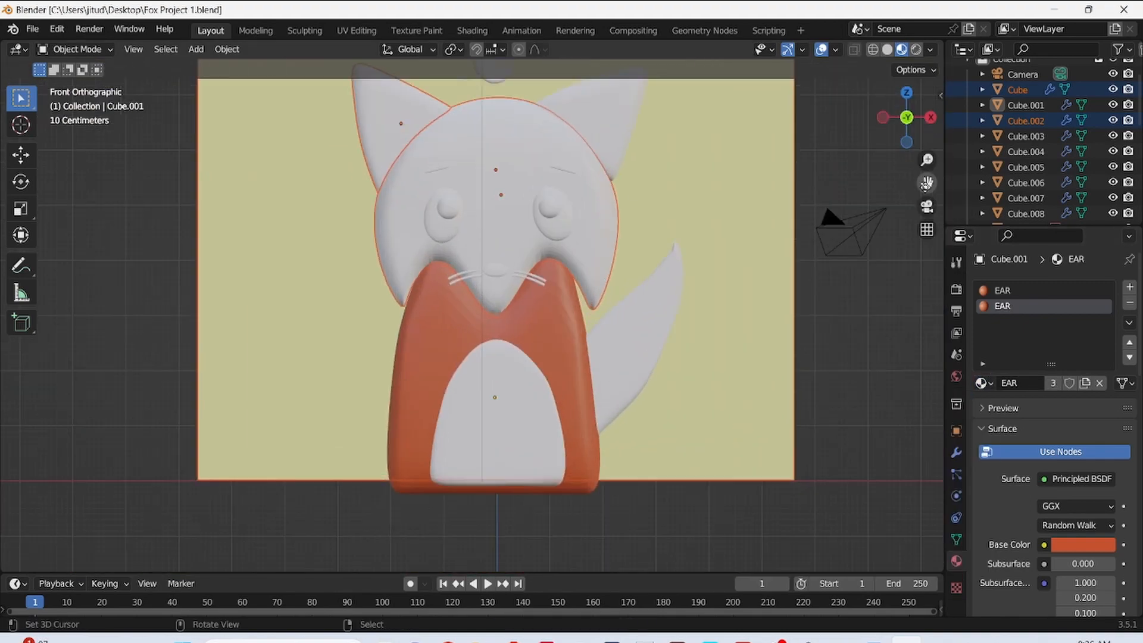
{"action": "left_click_drag", "start_coordinate": [427, 344], "coordinate": [480, 351], "text": "ctrl"}
{"action": "scroll", "coordinate": [427, 333], "scroll_direction": "up", "scroll_amount": 1}
{"action": "scroll", "coordinate": [1048, 158], "scroll_direction": "down", "scroll_amount": 9}
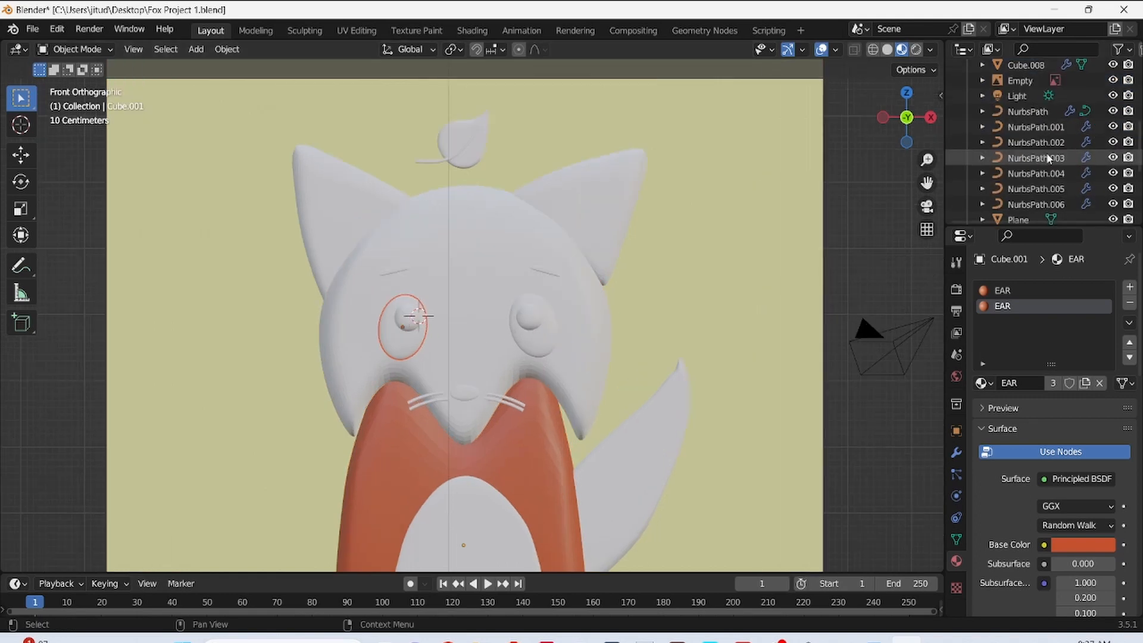
- Add a third material slot to Cube.001 with a new material and a pale yellow base color, hue 0.180 and saturation 0.281
{"action": "left_click", "coordinate": [1130, 287]}
{"action": "left_click", "coordinate": [1062, 384]}
{"action": "left_click", "coordinate": [1083, 545]}
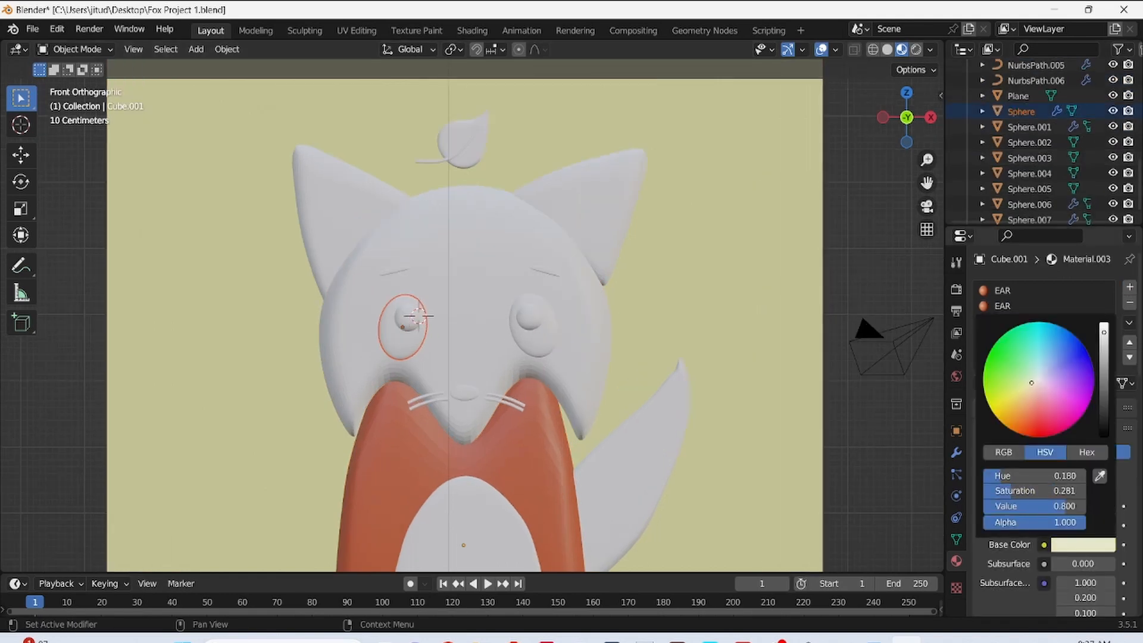
{"action": "left_click", "coordinate": [994, 384]}
- Select the pupil, Sphere.002, and add a fourth slot to Cube.001 with a new material using a black base color
{"action": "scroll", "coordinate": [471, 320], "scroll_direction": "down", "scroll_amount": 3}
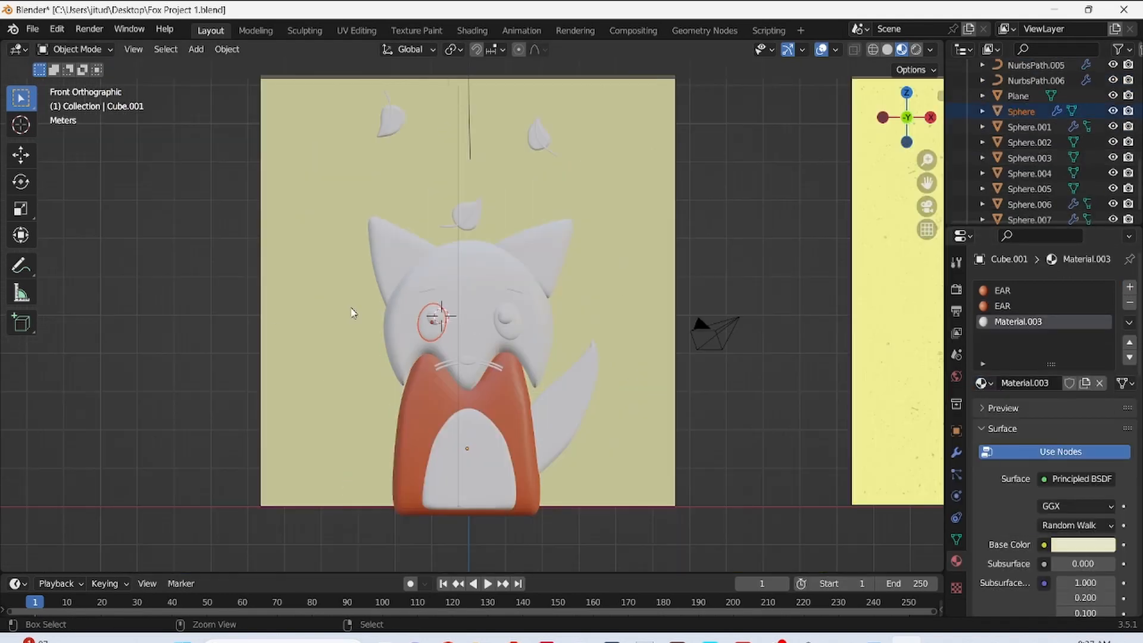
{"action": "left_click", "coordinate": [430, 316]}
{"action": "left_click_drag", "start_coordinate": [430, 316], "coordinate": [416, 357]}
{"action": "left_click_drag", "start_coordinate": [467, 545], "coordinate": [396, 435], "text": "ctrl"}
{"action": "left_click_drag", "start_coordinate": [446, 356], "coordinate": [408, 331], "text": "ctrl"}
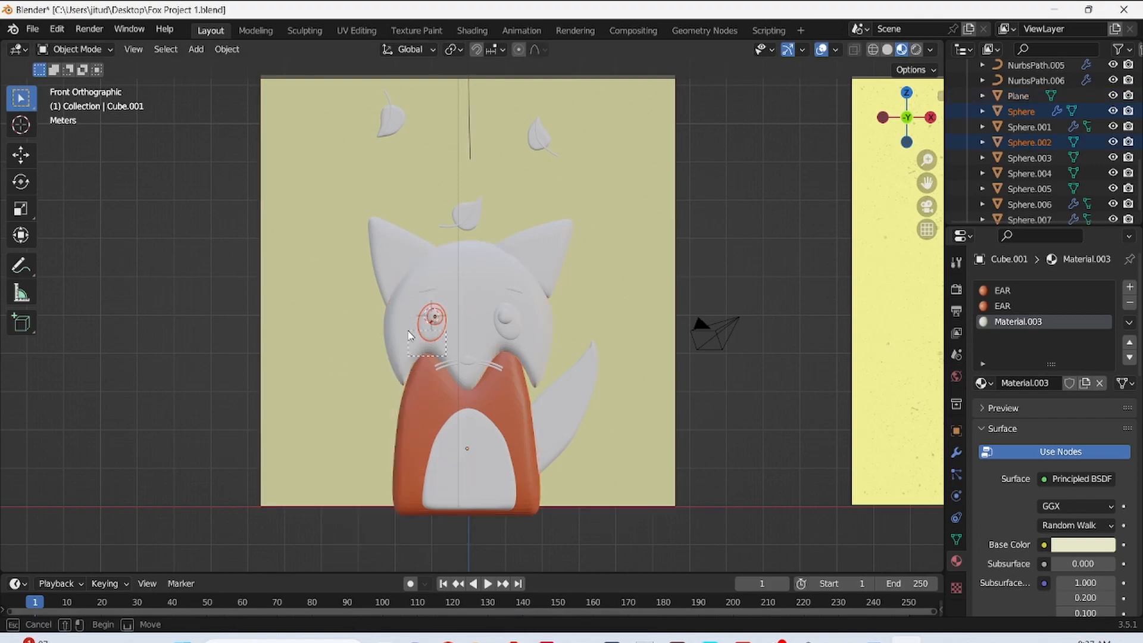
{"action": "left_click", "coordinate": [1130, 290]}
{"action": "left_click", "coordinate": [1062, 384]}
{"action": "left_click", "coordinate": [1083, 543]}
{"action": "left_click", "coordinate": [1105, 420]}
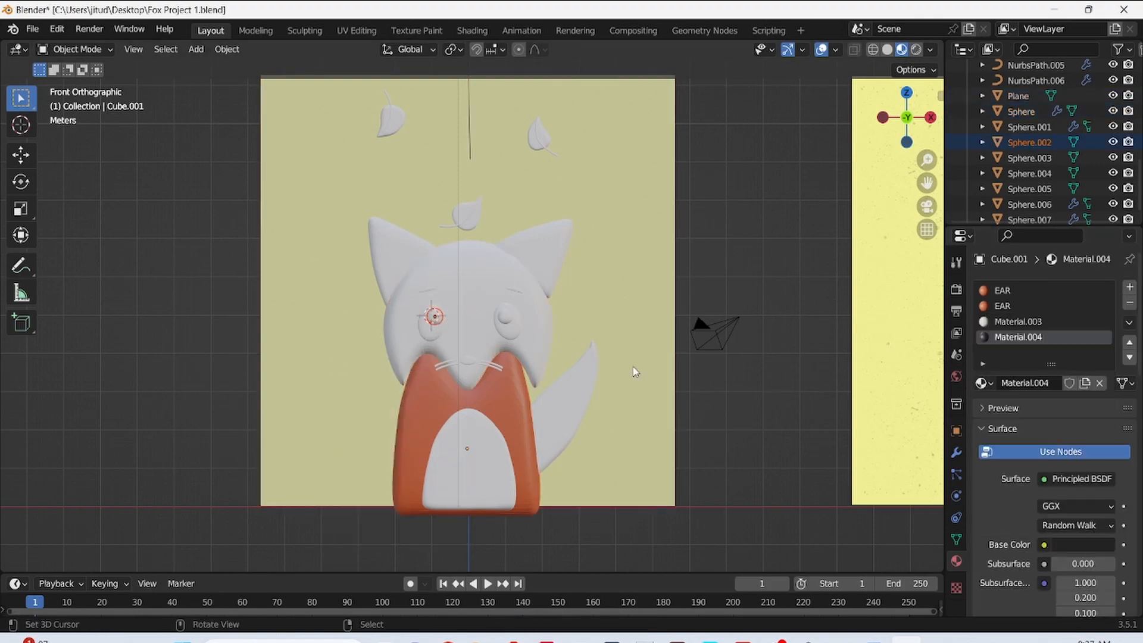
- Make the pupil Sphere.002 active and give it its own new material with a black base color
{"action": "scroll", "coordinate": [419, 310], "scroll_direction": "up", "scroll_amount": 7}
{"action": "middle_click_drag", "start_coordinate": [419, 310], "coordinate": [486, 326]}
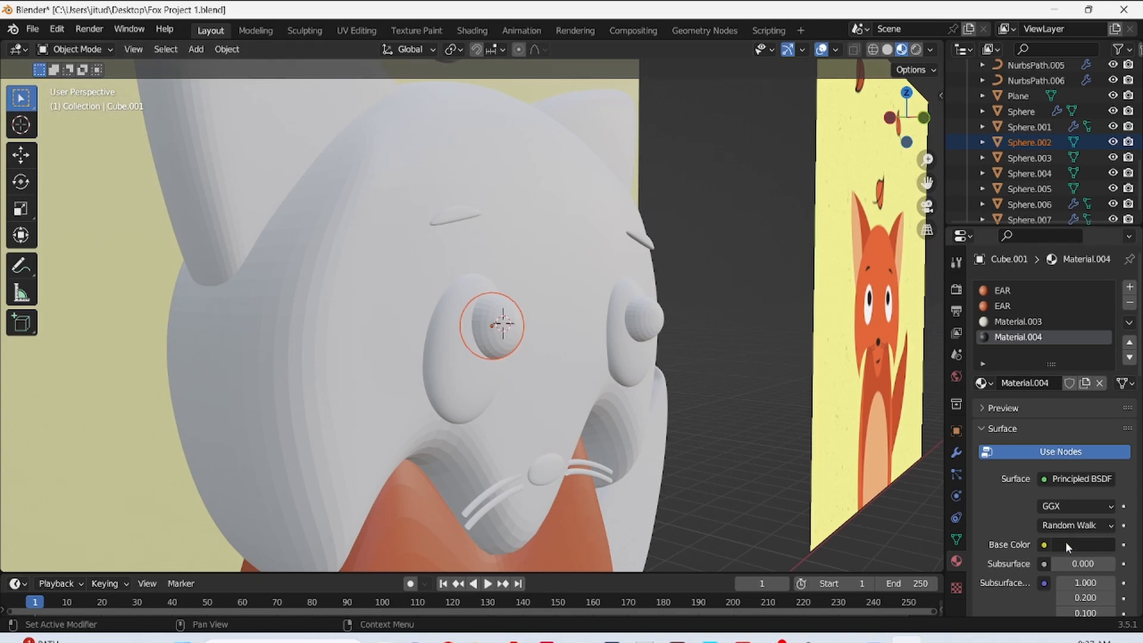
{"action": "left_click", "coordinate": [982, 142]}
{"action": "left_click", "coordinate": [1059, 158]}
{"action": "left_click", "coordinate": [1072, 352]}
{"action": "left_click", "coordinate": [1071, 513]}
{"action": "left_click", "coordinate": [1099, 386]}
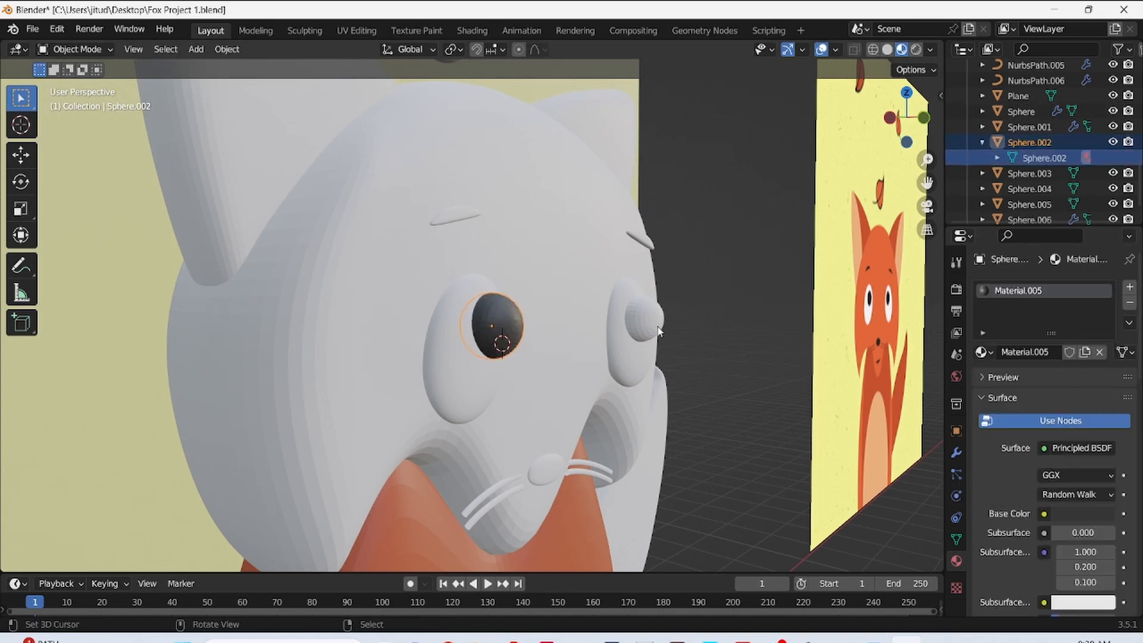
- Assign the existing Material.004 to the other pupil, Sphere.003, and save the file
{"action": "left_click_drag", "start_coordinate": [649, 304], "coordinate": [648, 305]}
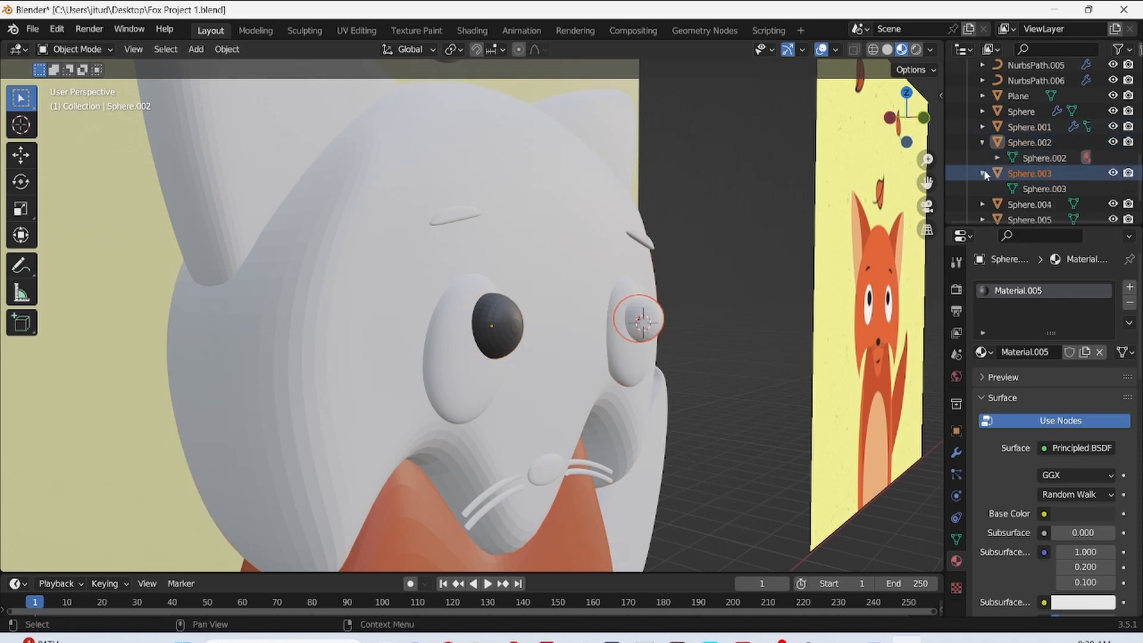
{"action": "left_click", "coordinate": [1045, 188]}
{"action": "left_click", "coordinate": [981, 352]}
{"action": "left_click", "coordinate": [893, 464]}
{"action": "left_click_drag", "start_coordinate": [364, 470], "coordinate": [384, 417]}
{"action": "scroll", "coordinate": [413, 340], "scroll_direction": "down", "scroll_amount": 6}
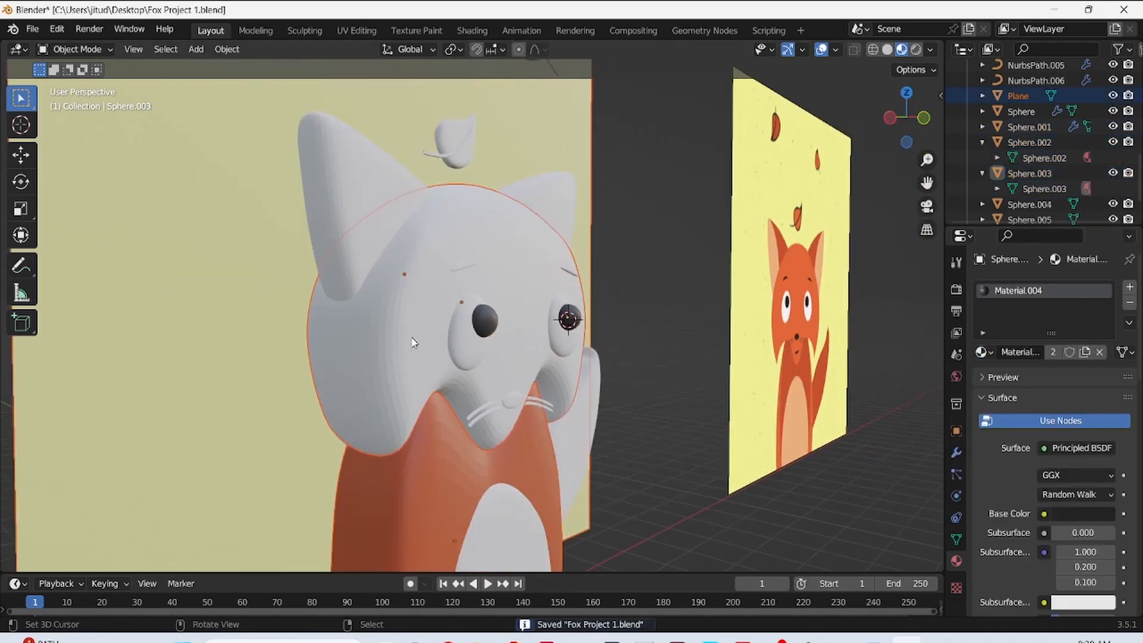
- Assign the existing EAR material to the fox's head, Cube, and save the file
{"action": "left_click_drag", "start_coordinate": [250, 495], "coordinate": [291, 555], "text": "ctrl"}
{"action": "scroll", "coordinate": [400, 373], "scroll_direction": "up", "scroll_amount": 3}
{"action": "scroll", "coordinate": [1031, 151], "scroll_direction": "down", "scroll_amount": 2}
{"action": "scroll", "coordinate": [1030, 146], "scroll_direction": "up", "scroll_amount": 5}
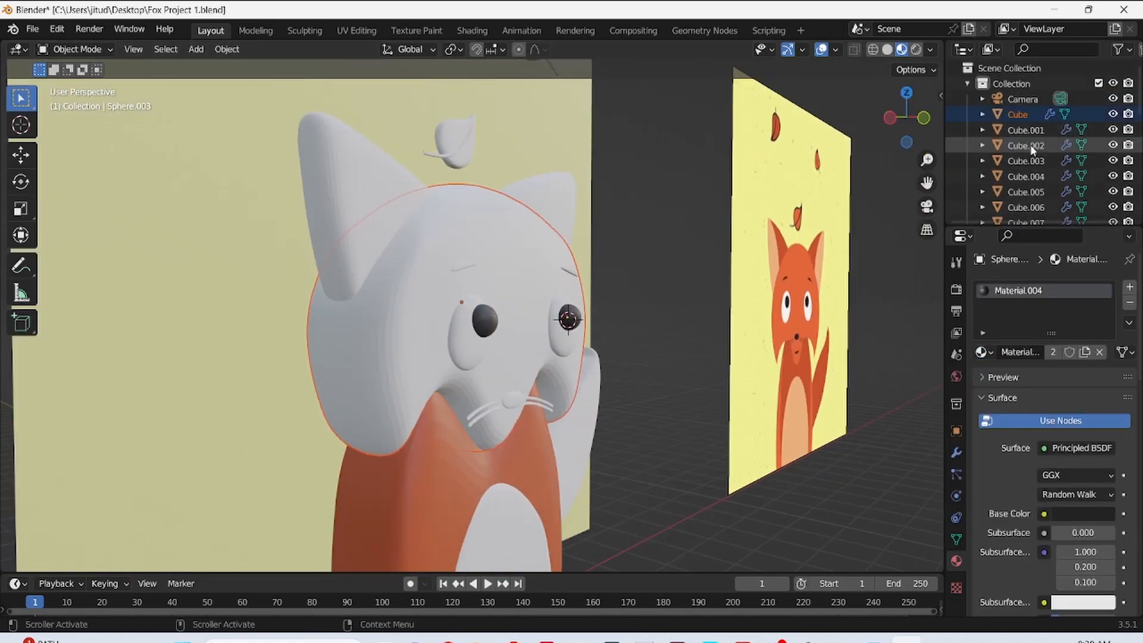
{"action": "left_click", "coordinate": [1038, 131]}
{"action": "left_click", "coordinate": [981, 352]}
{"action": "left_click", "coordinate": [846, 388]}
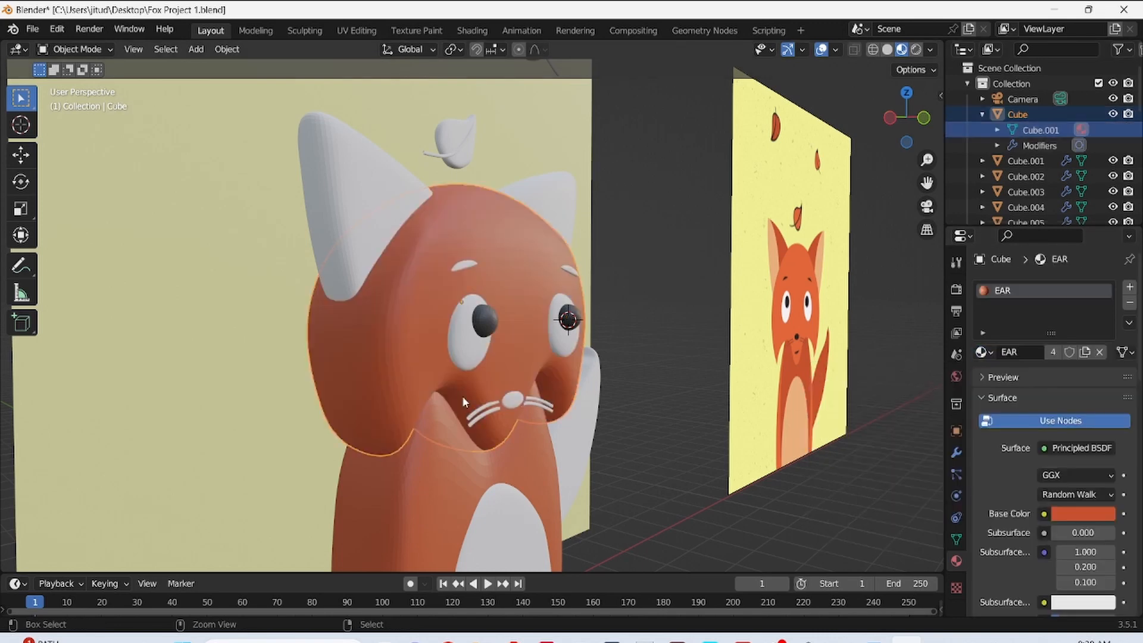
{"action": "key", "text": "ctrl+s"}
- Try to assign Material.004 to the far eyebrow and undo the material change
{"action": "left_click", "coordinate": [367, 422]}
{"action": "left_click_drag", "start_coordinate": [368, 422], "coordinate": [381, 435], "text": "ctrl"}
{"action": "scroll", "coordinate": [528, 305], "scroll_direction": "up", "scroll_amount": 2}
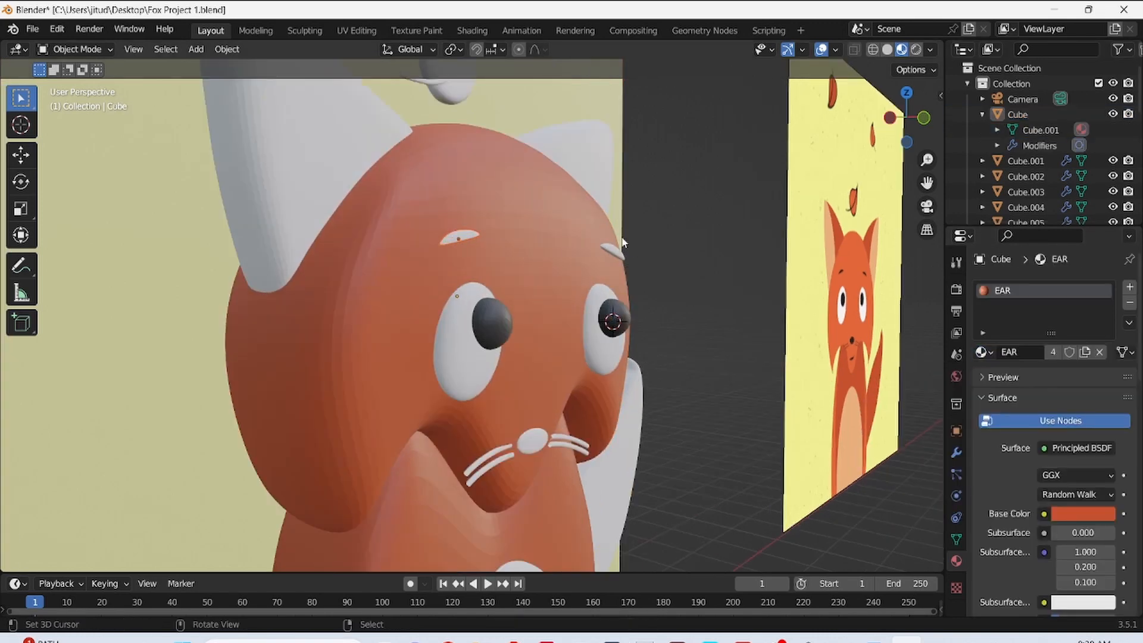
{"action": "left_click_drag", "start_coordinate": [623, 242], "coordinate": [601, 265]}
{"action": "left_click_drag", "start_coordinate": [596, 396], "coordinate": [603, 407], "text": "ctrl"}
{"action": "left_click", "coordinate": [987, 355]}
{"action": "left_click", "coordinate": [926, 462]}
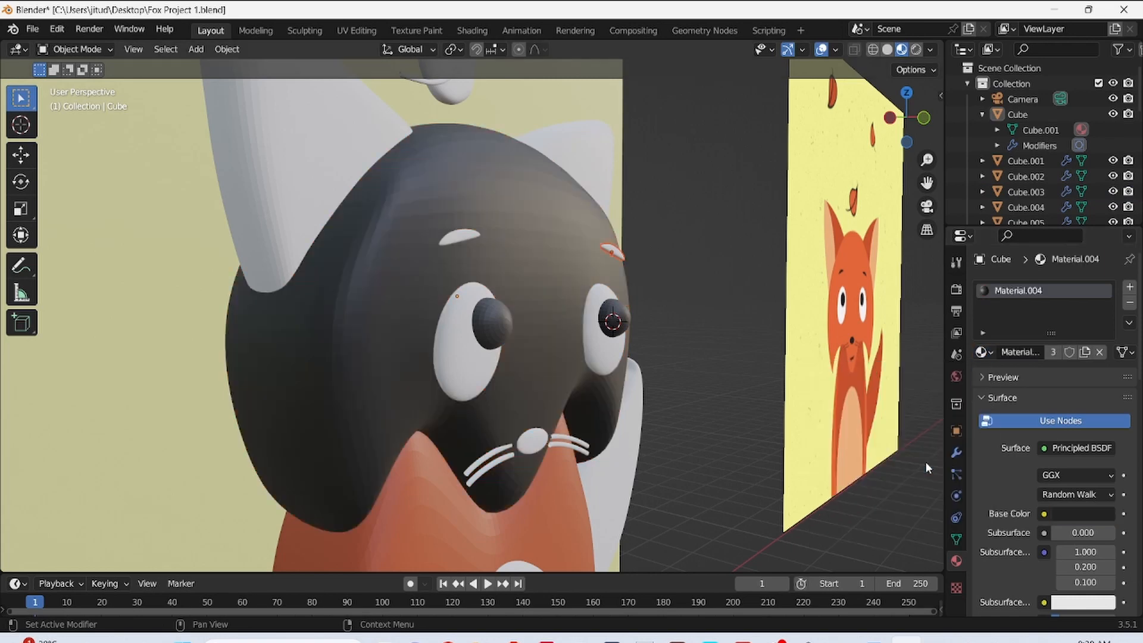
{"action": "key", "text": "ctrl+z"}
- Assign the existing Material.004 to both eyebrows, Sphere.007 and Sphere.006, and save the file
{"action": "middle_click_drag", "start_coordinate": [656, 456], "coordinate": [565, 389]}
{"action": "scroll", "coordinate": [1045, 151], "scroll_direction": "down", "scroll_amount": 5}
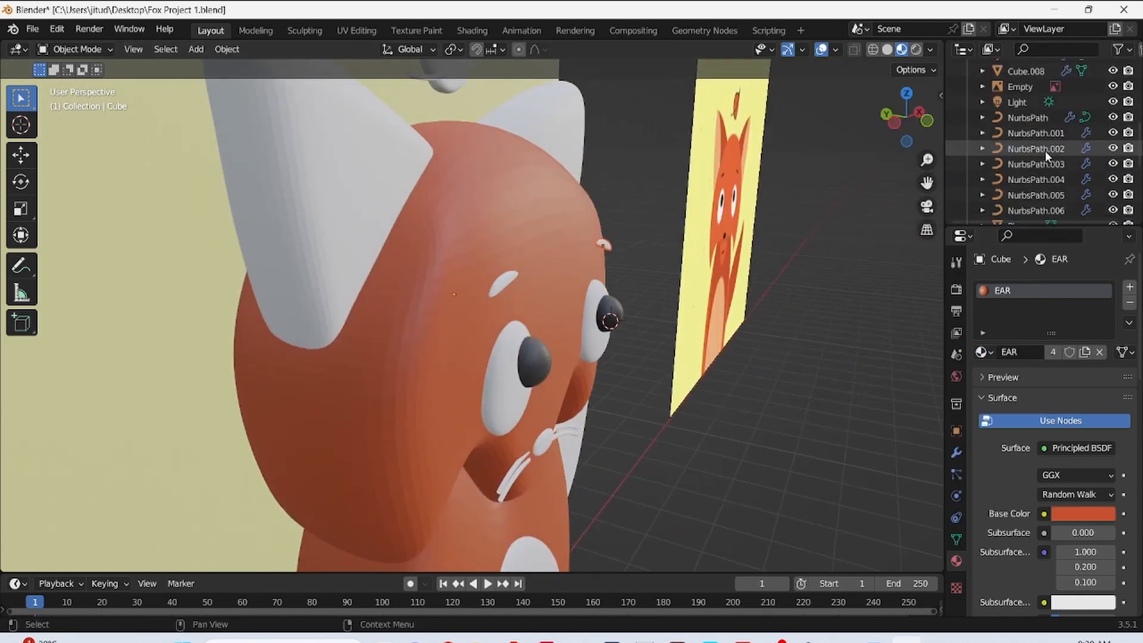
{"action": "left_click", "coordinate": [984, 208]}
{"action": "left_click", "coordinate": [503, 283]}
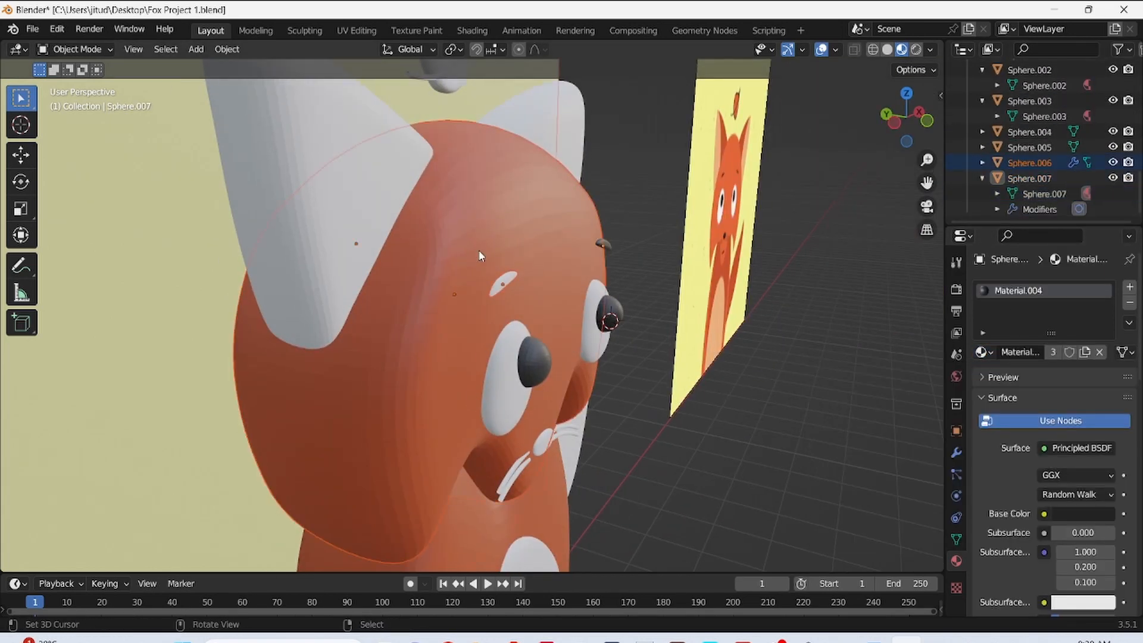
{"action": "left_click", "coordinate": [1037, 182]}
{"action": "left_click", "coordinate": [985, 352]}
{"action": "left_click", "coordinate": [923, 465]}
{"action": "key", "text": "ctrl+s"}
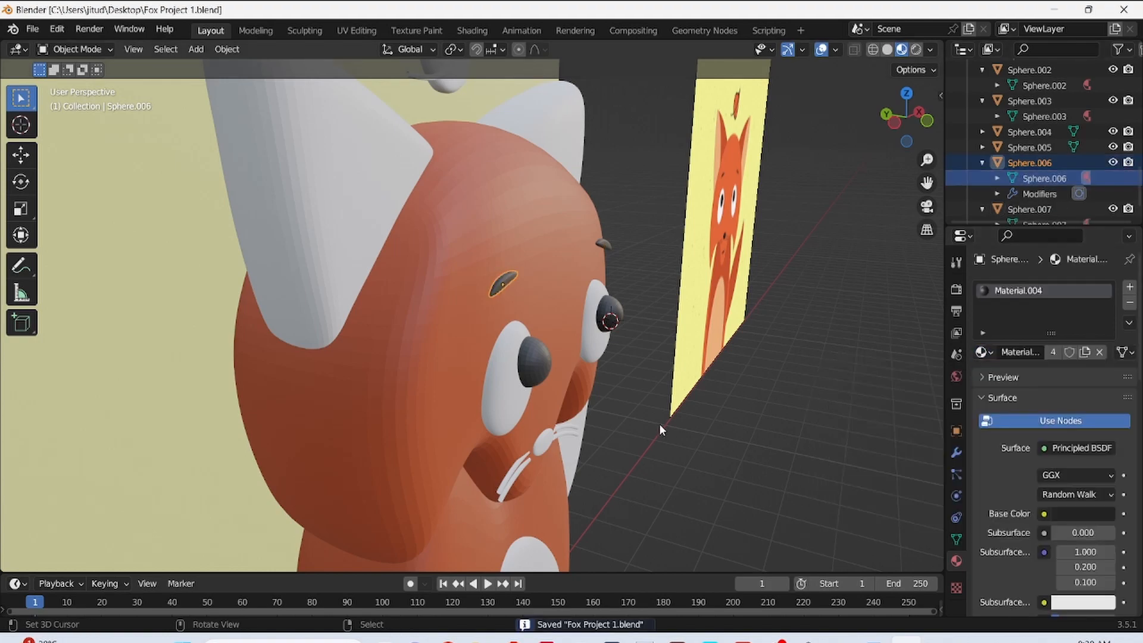
- Assign the existing Material.004 to the nose, Sphere.004, in front view and save the file
{"action": "key", "text": "KP_1"}
{"action": "scroll", "coordinate": [625, 376], "scroll_direction": "down", "scroll_amount": 2}
{"action": "left_click", "coordinate": [453, 390]}
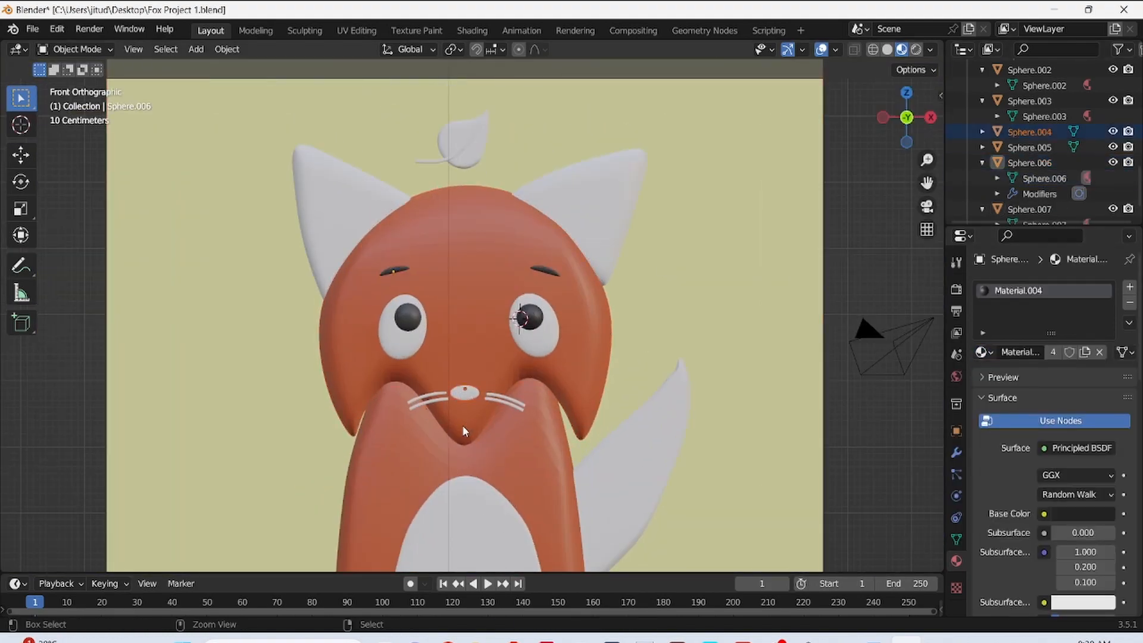
{"action": "scroll", "coordinate": [462, 426], "scroll_direction": "up", "scroll_amount": 1}
{"action": "middle_click_drag", "start_coordinate": [463, 426], "coordinate": [535, 301], "text": "shift"}
{"action": "scroll", "coordinate": [536, 301], "scroll_direction": "up", "scroll_amount": 2}
{"action": "left_click", "coordinate": [983, 132]}
{"action": "left_click", "coordinate": [1036, 148]}
{"action": "left_click", "coordinate": [983, 351]}
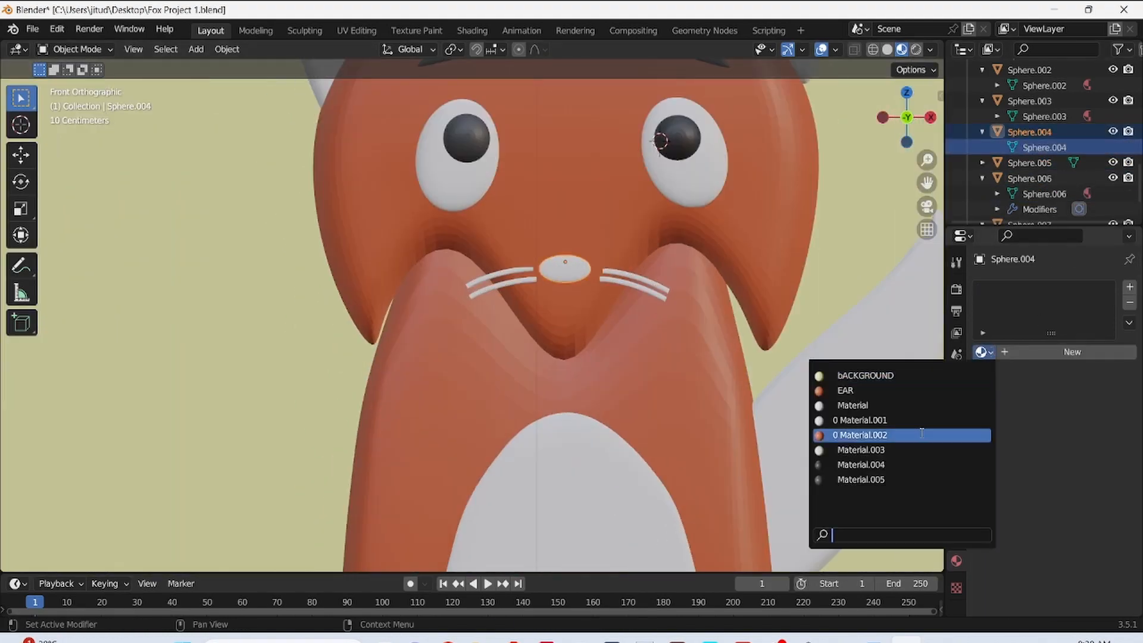
{"action": "left_click", "coordinate": [861, 465]}
{"action": "key", "text": "ctrl+s"}
- Assign the existing Material.004 to the upper whisker on the tail side, NurbsPath.001
{"action": "scroll", "coordinate": [554, 334], "scroll_direction": "down", "scroll_amount": 3}
{"action": "scroll", "coordinate": [565, 313], "scroll_direction": "up", "scroll_amount": 2}
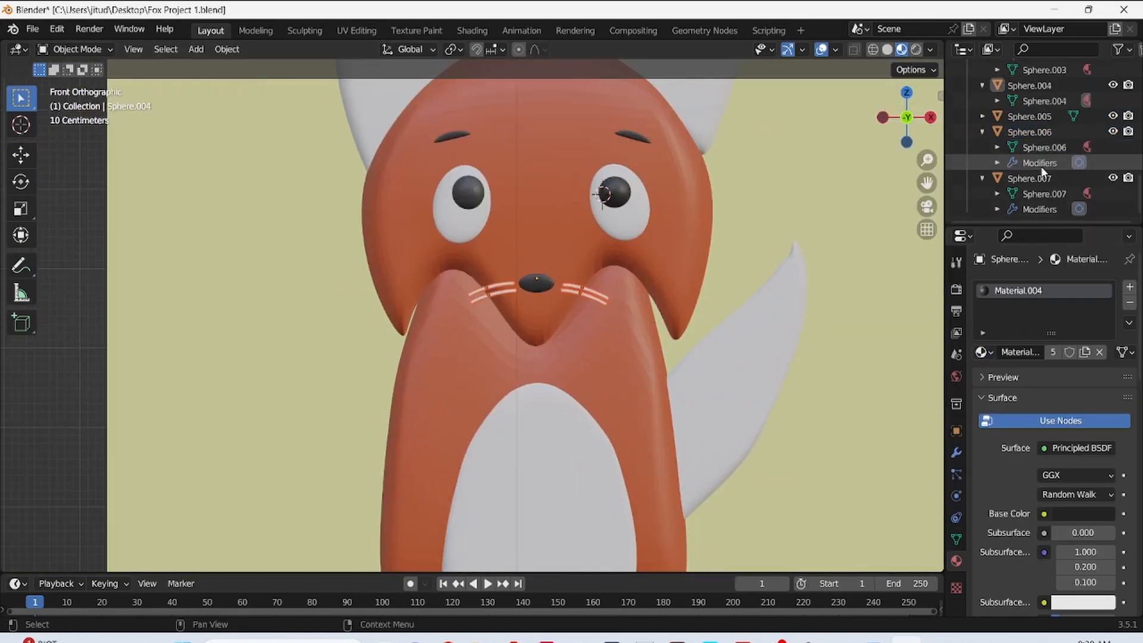
{"action": "scroll", "coordinate": [1015, 173], "scroll_direction": "up", "scroll_amount": 5}
{"action": "left_click", "coordinate": [983, 134]}
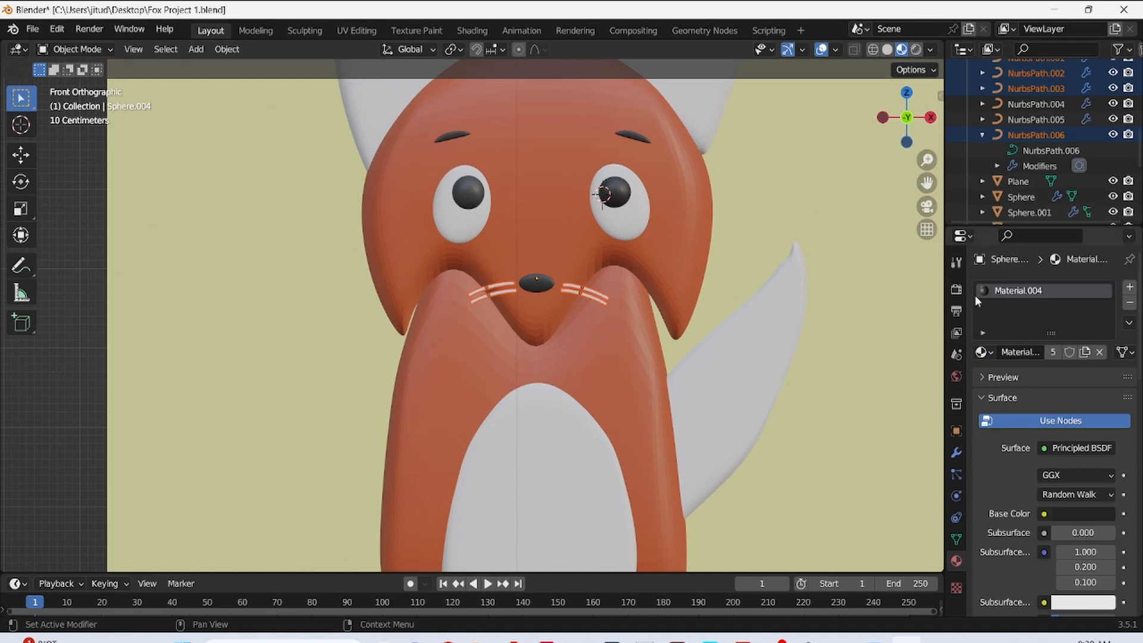
{"action": "left_click", "coordinate": [582, 332]}
{"action": "scroll", "coordinate": [655, 286], "scroll_direction": "up", "scroll_amount": 3}
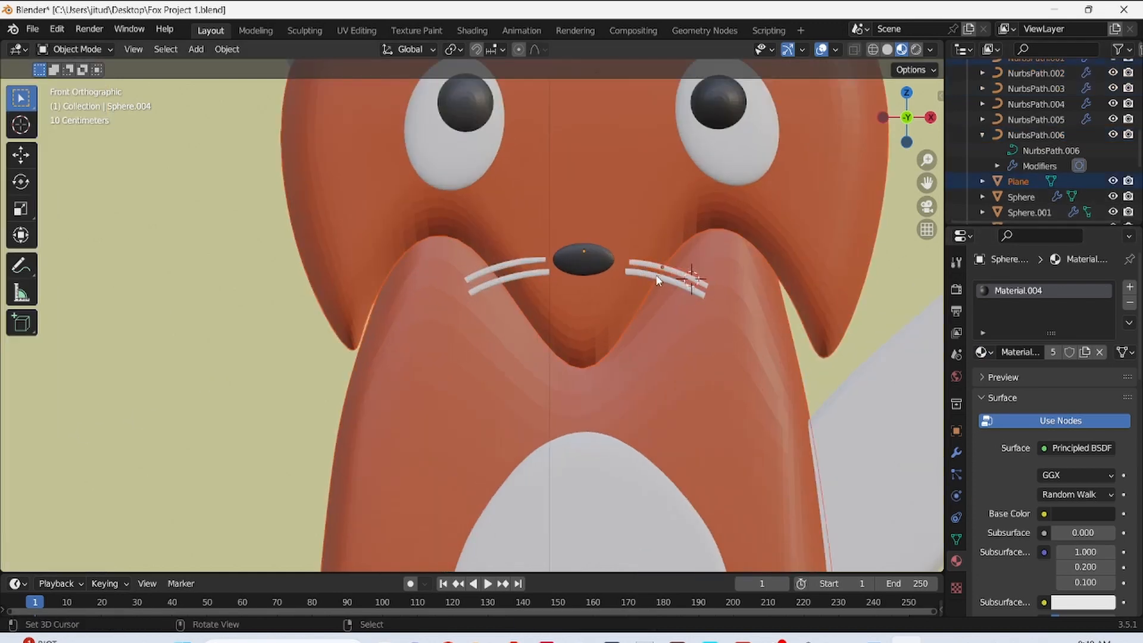
{"action": "left_click_drag", "start_coordinate": [755, 238], "coordinate": [612, 283], "text": "shift"}
{"action": "scroll", "coordinate": [1021, 152], "scroll_direction": "up", "scroll_amount": 3}
{"action": "left_click", "coordinate": [983, 156]}
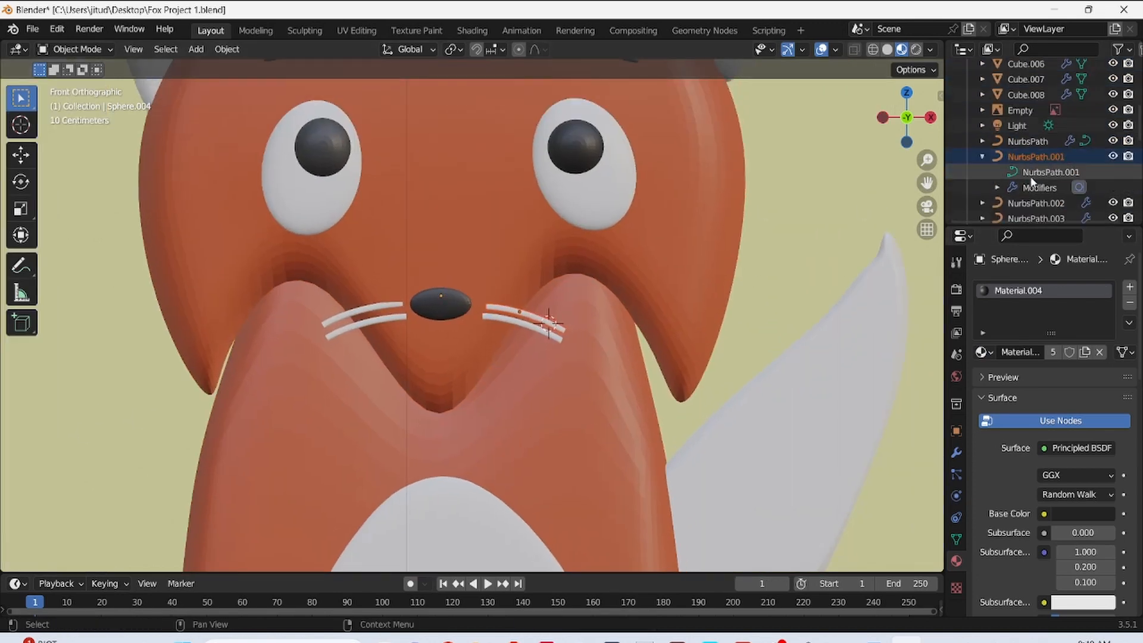
{"action": "left_click", "coordinate": [1033, 174]}
{"action": "left_click", "coordinate": [985, 353]}
{"action": "left_click", "coordinate": [864, 465]}
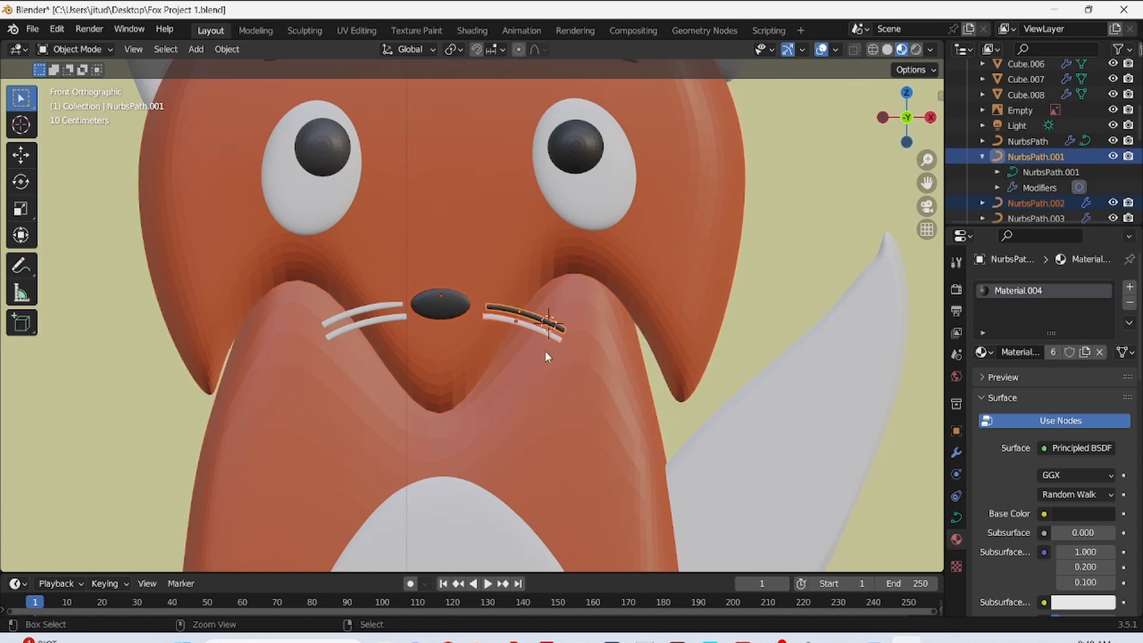
- Assign the existing Material.004 to the lower whisker on the tail side, NurbsPath.002, and save the file
{"action": "left_click", "coordinate": [1009, 202]}
{"action": "scroll", "coordinate": [1009, 203], "scroll_direction": "down", "scroll_amount": 2}
{"action": "left_click", "coordinate": [982, 353]}
{"action": "left_click", "coordinate": [864, 464]}
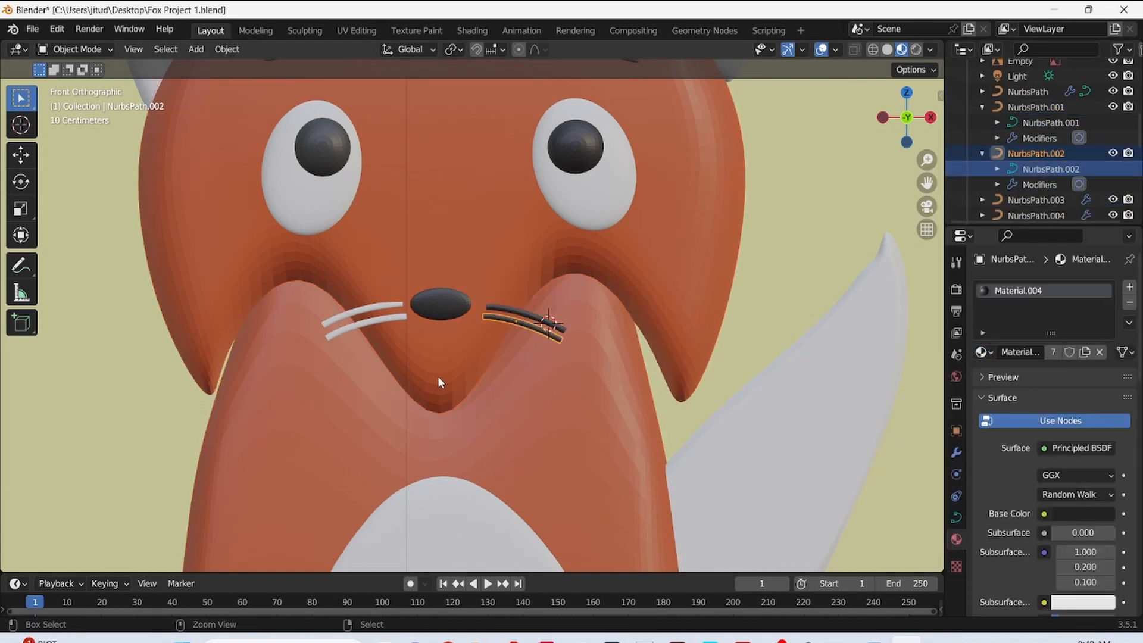
{"action": "key", "text": "ctrl+s"}
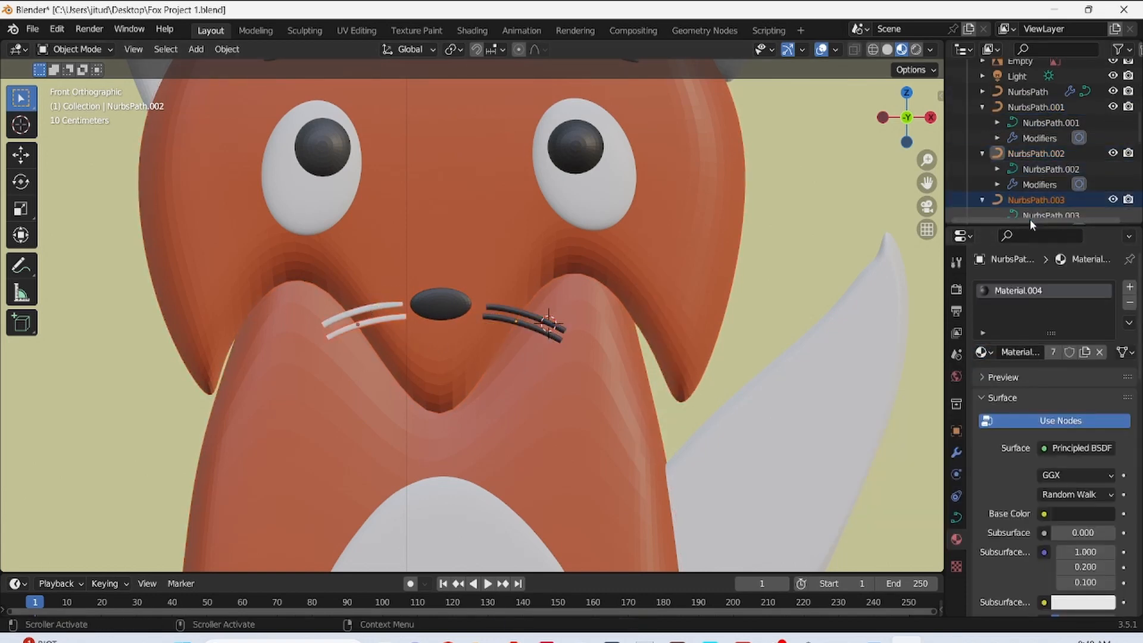
- Assign the existing Material.004 to the two whiskers on the other side, NurbsPath.003 and NurbsPath.006, and save the file
{"action": "left_click", "coordinate": [982, 353]}
{"action": "left_click", "coordinate": [864, 465]}
{"action": "left_click", "coordinate": [450, 447]}
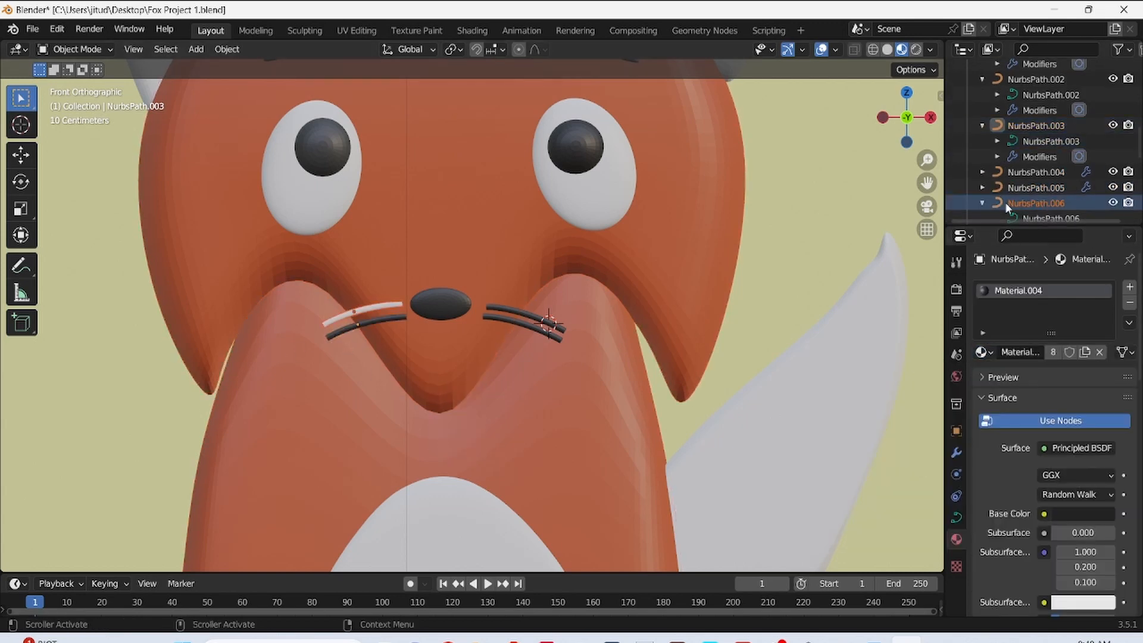
{"action": "scroll", "coordinate": [1005, 202], "scroll_direction": "down", "scroll_amount": 3}
{"action": "left_click", "coordinate": [983, 353]}
{"action": "left_click", "coordinate": [864, 464]}
{"action": "scroll", "coordinate": [506, 370], "scroll_direction": "down", "scroll_amount": 5}
{"action": "key", "text": "ctrl+s"}
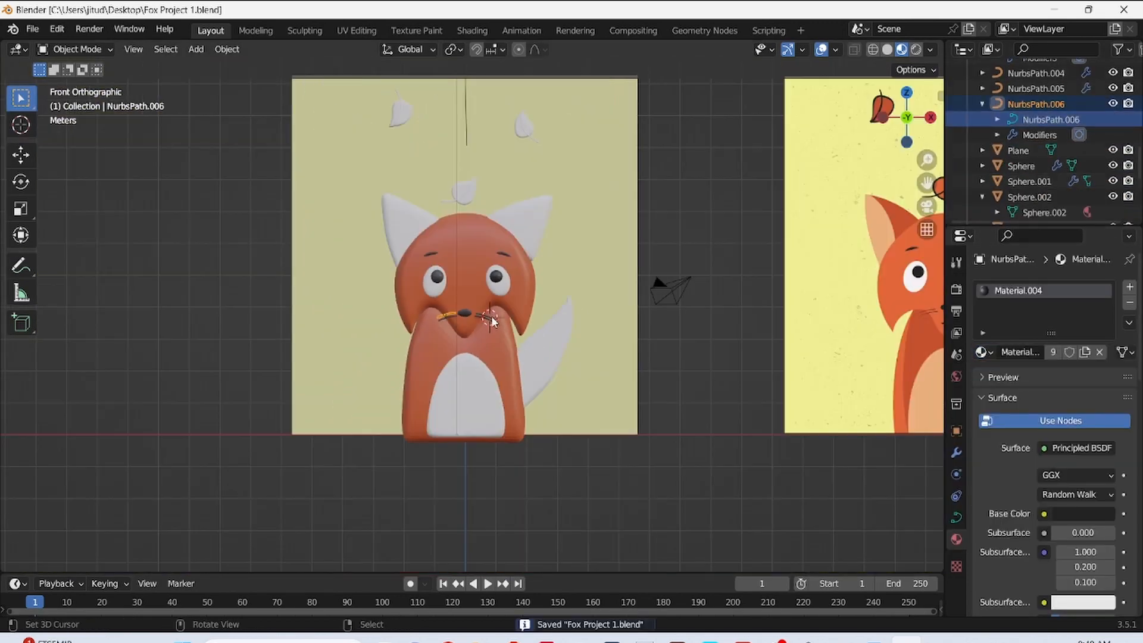
- Select the backdrop plane and replace the EAR material in its second slot with Material.002
{"action": "left_click", "coordinate": [1019, 150]}
{"action": "left_click", "coordinate": [983, 150]}
{"action": "left_click", "coordinate": [1016, 167]}
{"action": "left_click", "coordinate": [998, 166]}
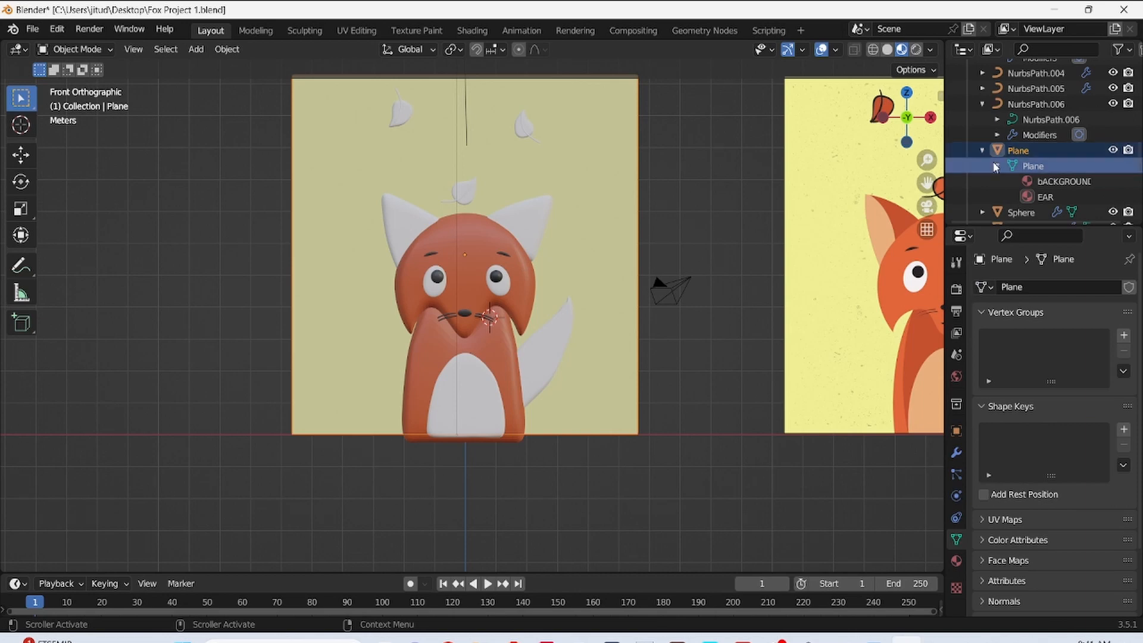
{"action": "left_click", "coordinate": [999, 153]}
{"action": "left_click", "coordinate": [982, 151]}
{"action": "left_click", "coordinate": [957, 561]}
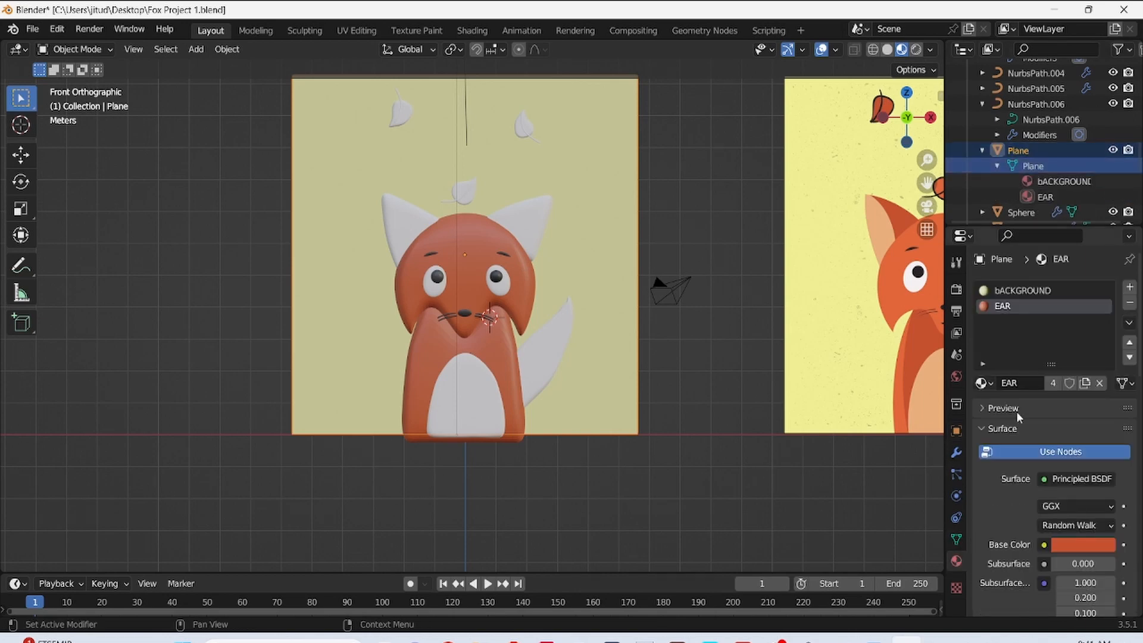
{"action": "left_click", "coordinate": [982, 383]}
{"action": "left_click", "coordinate": [832, 451]}
- Put the EAR material back in the backdrop plane's second material slot
{"action": "left_click", "coordinate": [1034, 181]}
{"action": "scroll", "coordinate": [1026, 174], "scroll_direction": "down", "scroll_amount": 2}
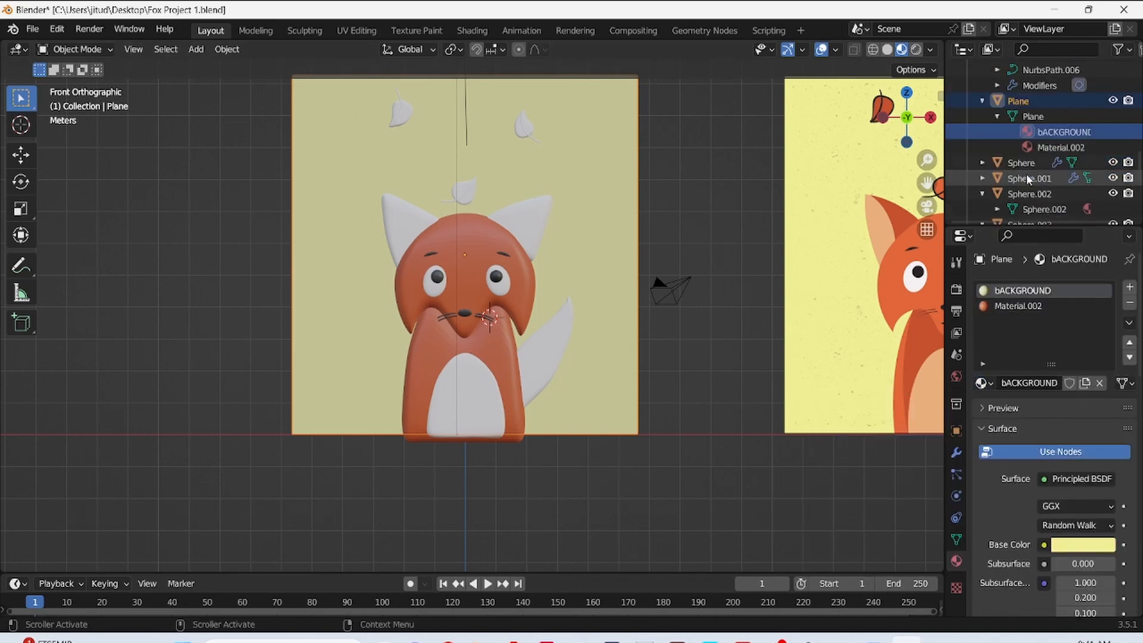
{"action": "left_click", "coordinate": [1012, 307]}
{"action": "left_click", "coordinate": [982, 383]}
{"action": "left_click", "coordinate": [839, 419]}
- Assign the existing Material.002 to the ear on the tail side, Cube.003
{"action": "scroll", "coordinate": [881, 298], "scroll_direction": "up", "scroll_amount": 3}
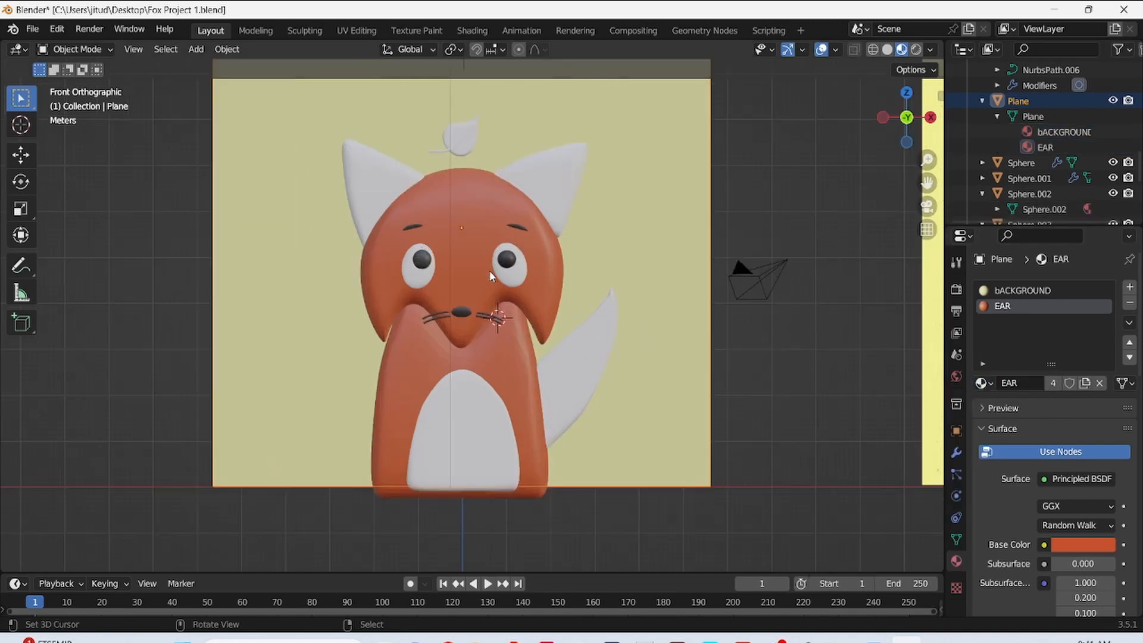
{"action": "scroll", "coordinate": [1060, 179], "scroll_direction": "up", "scroll_amount": 5}
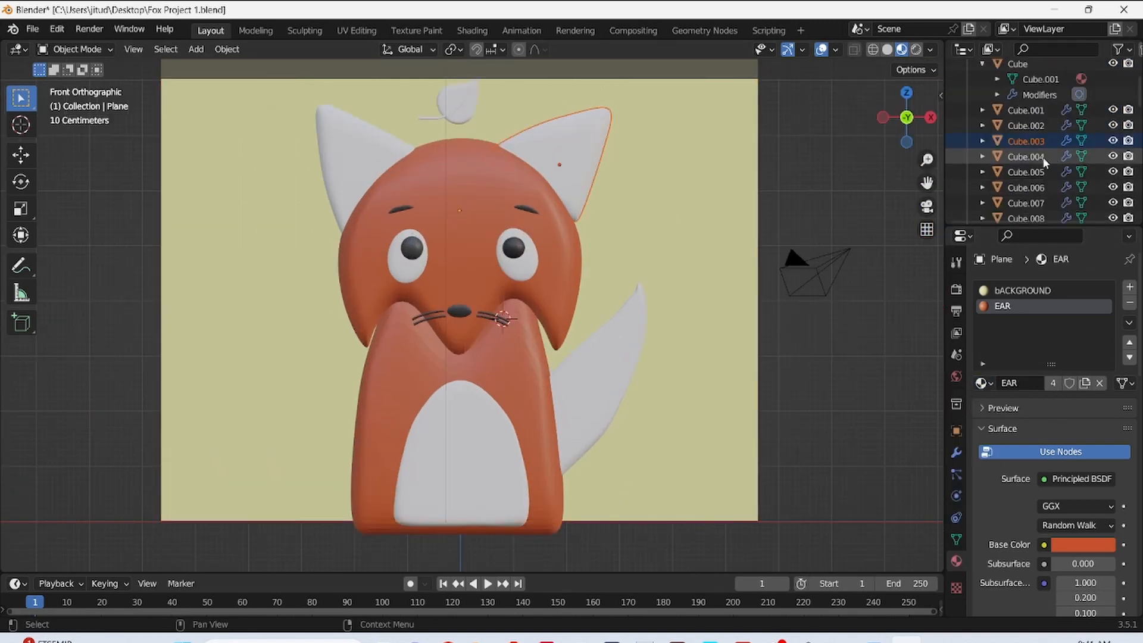
{"action": "left_click", "coordinate": [1042, 157]}
{"action": "left_click", "coordinate": [981, 352]}
{"action": "left_click", "coordinate": [941, 438]}
- Assign the existing EAR material to the ear opposite the tail side, Cube.002, and save the file
{"action": "left_click_drag", "start_coordinate": [341, 169], "coordinate": [296, 166]}
{"action": "left_click", "coordinate": [983, 125]}
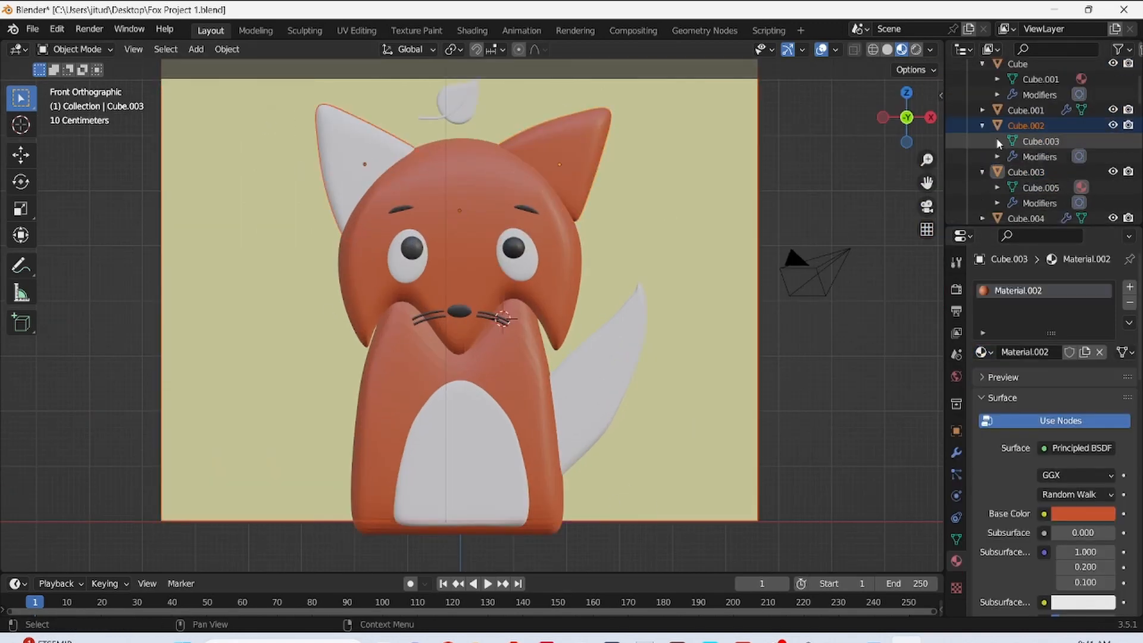
{"action": "key", "text": "ctrl+z"}
{"action": "left_click", "coordinate": [1040, 141]}
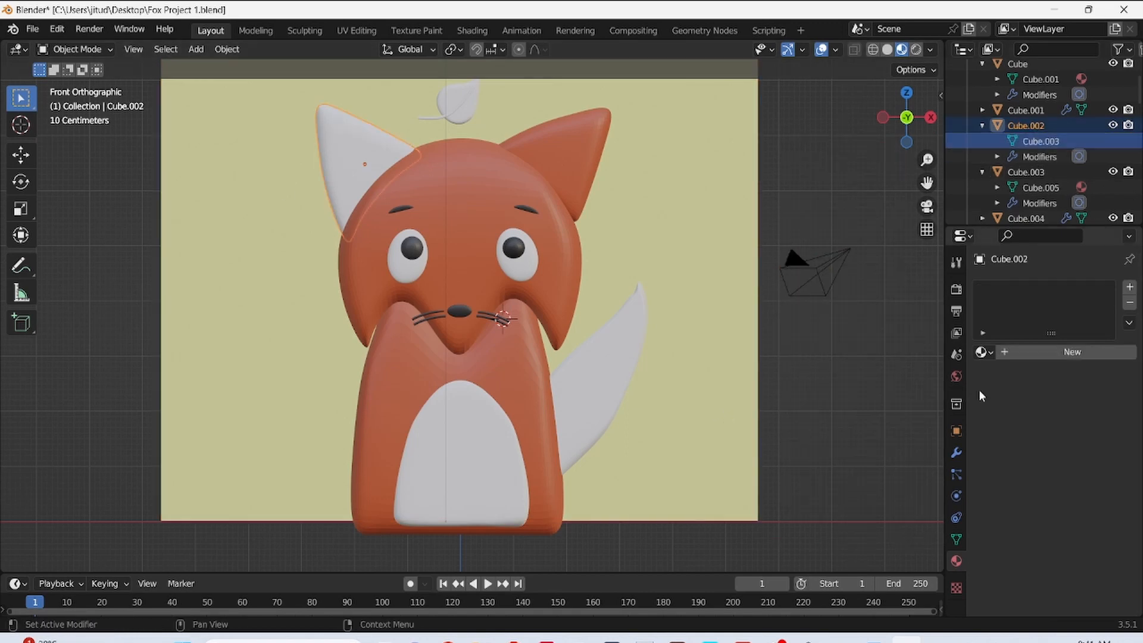
{"action": "left_click", "coordinate": [981, 352]}
{"action": "left_click", "coordinate": [917, 391]}
{"action": "scroll", "coordinate": [668, 181], "scroll_direction": "down", "scroll_amount": 2}
{"action": "key", "text": "ctrl+s"}
- Assign the existing EAR material to the leaf just above the fox's head, Cube.006
{"action": "middle_click_drag", "start_coordinate": [503, 61], "coordinate": [501, 141], "text": "shift"}
{"action": "scroll", "coordinate": [500, 146], "scroll_direction": "up", "scroll_amount": 2}
{"action": "left_click", "coordinate": [448, 223]}
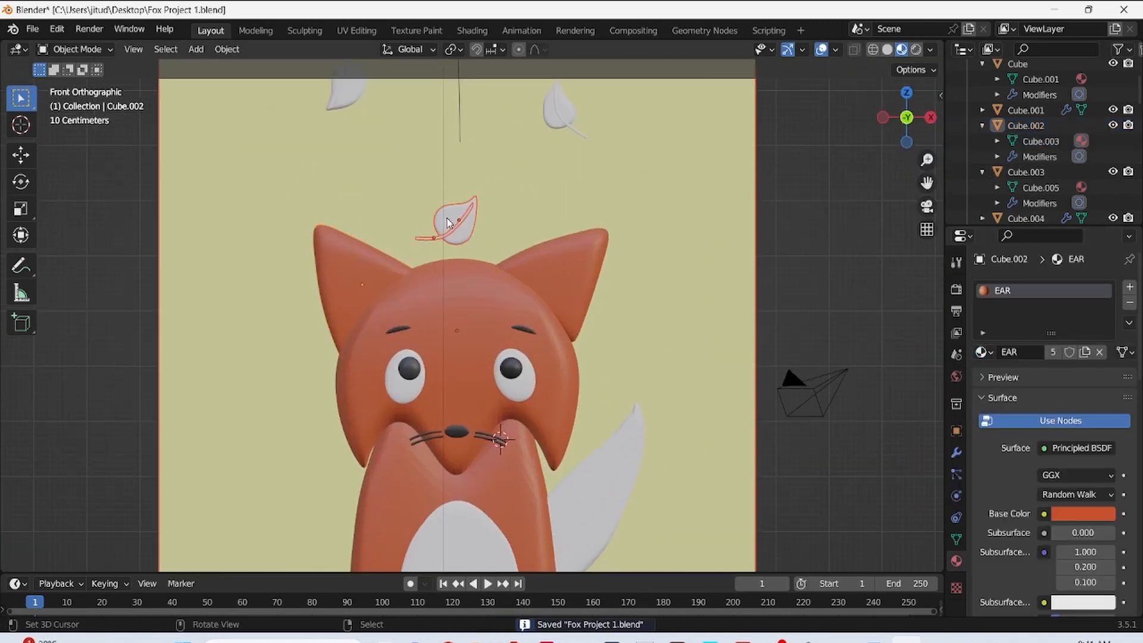
{"action": "scroll", "coordinate": [1054, 146], "scroll_direction": "down", "scroll_amount": 3}
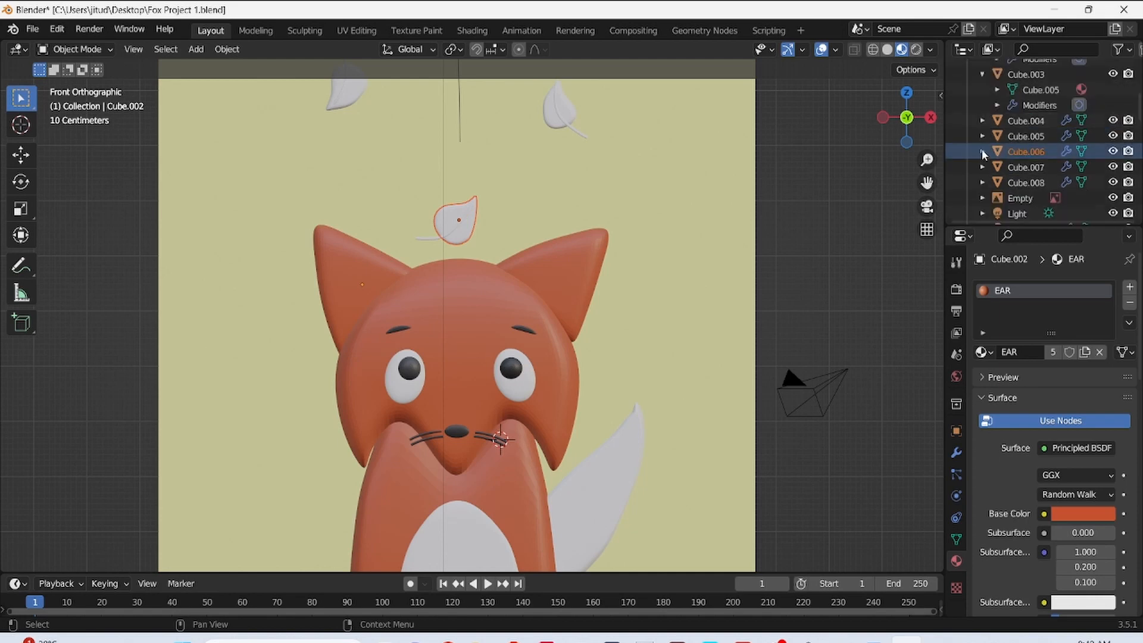
{"action": "left_click", "coordinate": [1041, 157]}
{"action": "left_click", "coordinate": [982, 352]}
{"action": "left_click", "coordinate": [844, 389]}
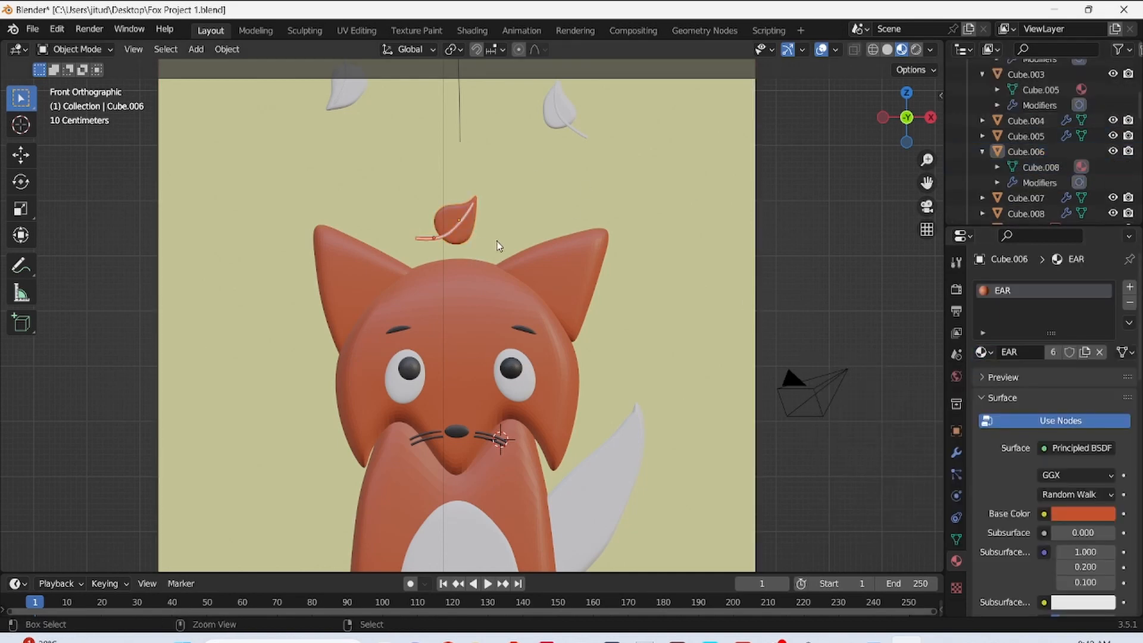
- Assign the existing Material.004 to the stem of the leaf above the head, NurbsPath, and save the file
{"action": "scroll", "coordinate": [1031, 158], "scroll_direction": "down", "scroll_amount": 3}
{"action": "left_click", "coordinate": [1025, 179]}
{"action": "left_click", "coordinate": [982, 352]}
{"action": "left_click", "coordinate": [861, 465]}
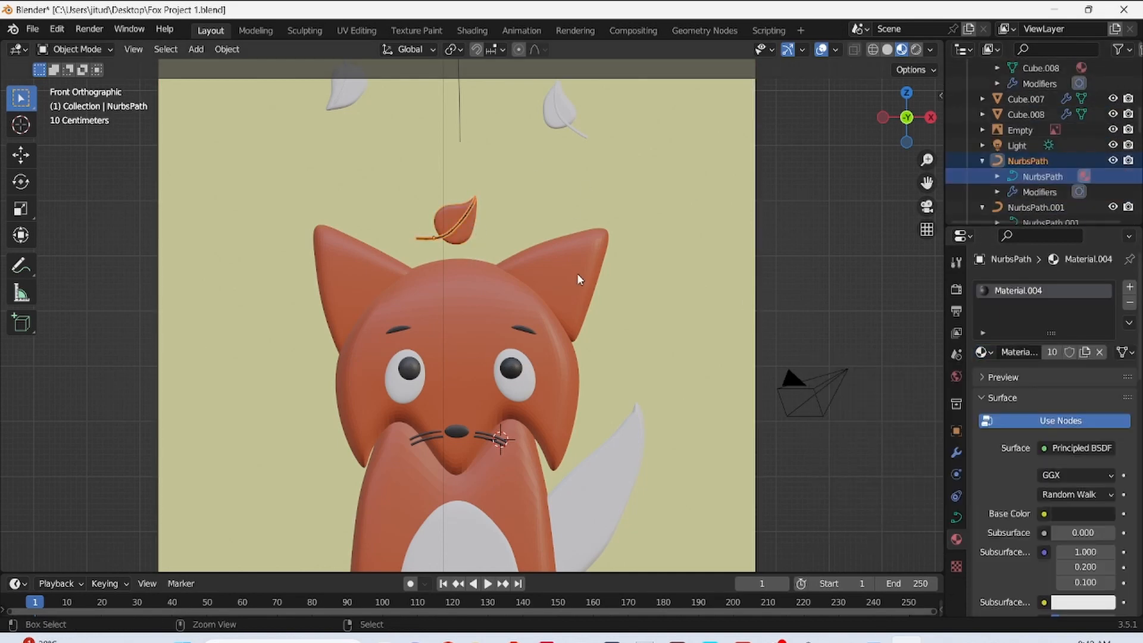
{"action": "key", "text": "ctrl+s"}
- Assign the existing Material.004 to the stem of the upper leaf on the tail side, NurbsPath.005
{"action": "left_click_drag", "start_coordinate": [551, 100], "coordinate": [651, 141]}
{"action": "middle_click_drag", "start_coordinate": [650, 142], "coordinate": [614, 234], "text": "shift"}
{"action": "left_click_drag", "start_coordinate": [765, 261], "coordinate": [697, 103], "text": "ctrl"}
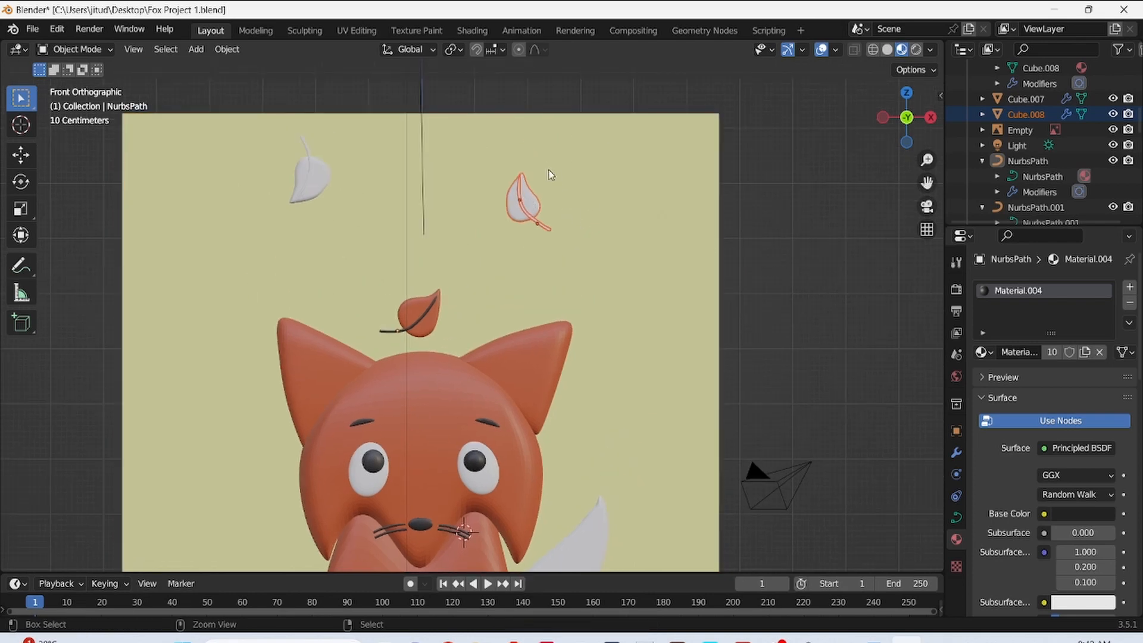
{"action": "scroll", "coordinate": [1040, 146], "scroll_direction": "down", "scroll_amount": 3}
{"action": "left_click", "coordinate": [1036, 164]}
{"action": "left_click", "coordinate": [982, 352]}
{"action": "left_click", "coordinate": [861, 465]}
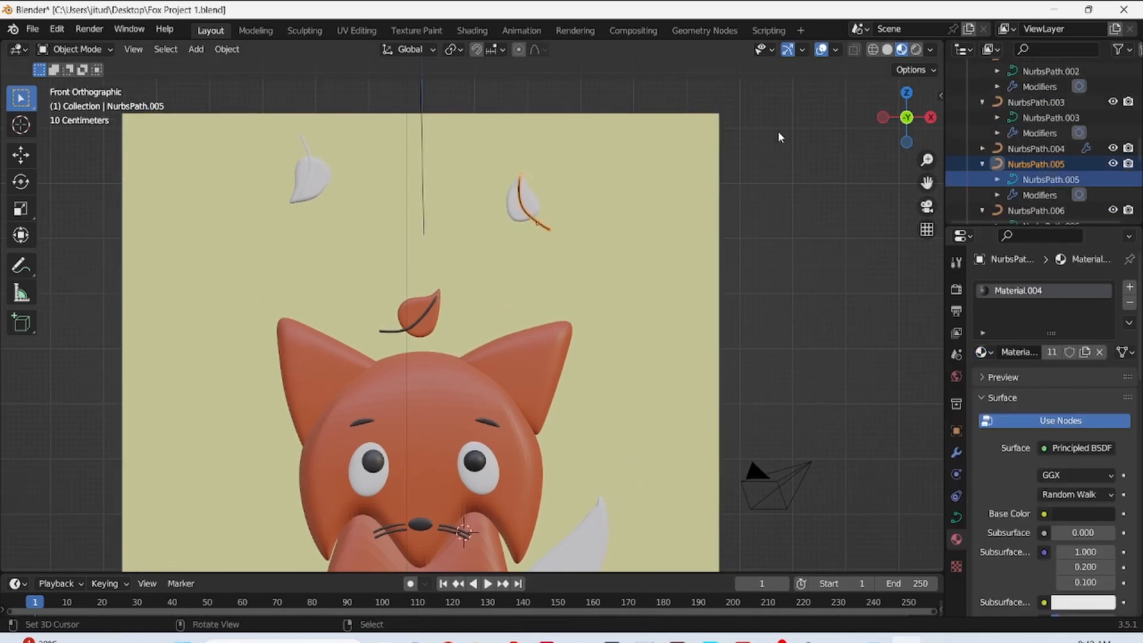
- Assign the existing EAR material to the blade of the upper leaf on the tail side, Cube.008
{"action": "scroll", "coordinate": [1032, 163], "scroll_direction": "up", "scroll_amount": 10}
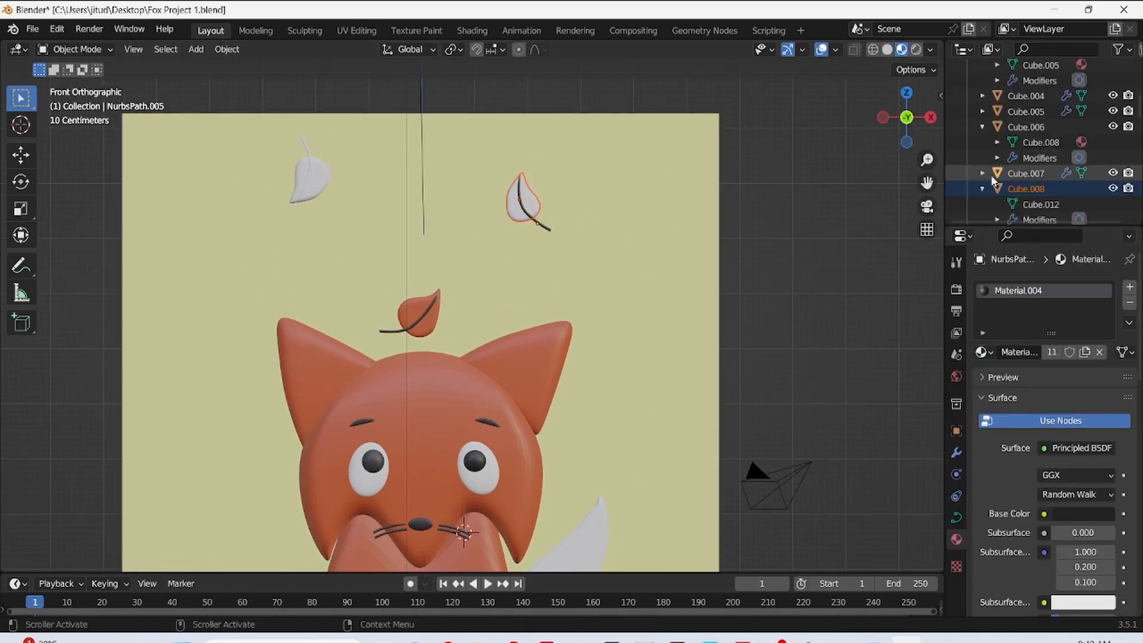
{"action": "scroll", "coordinate": [997, 178], "scroll_direction": "down", "scroll_amount": 2}
{"action": "left_click", "coordinate": [1015, 156]}
{"action": "left_click", "coordinate": [983, 351]}
{"action": "left_click", "coordinate": [860, 373]}
- Assign the existing EAR material to the upper leaf opposite the tail side, Cube.007, and save the file
{"action": "left_click", "coordinate": [307, 179]}
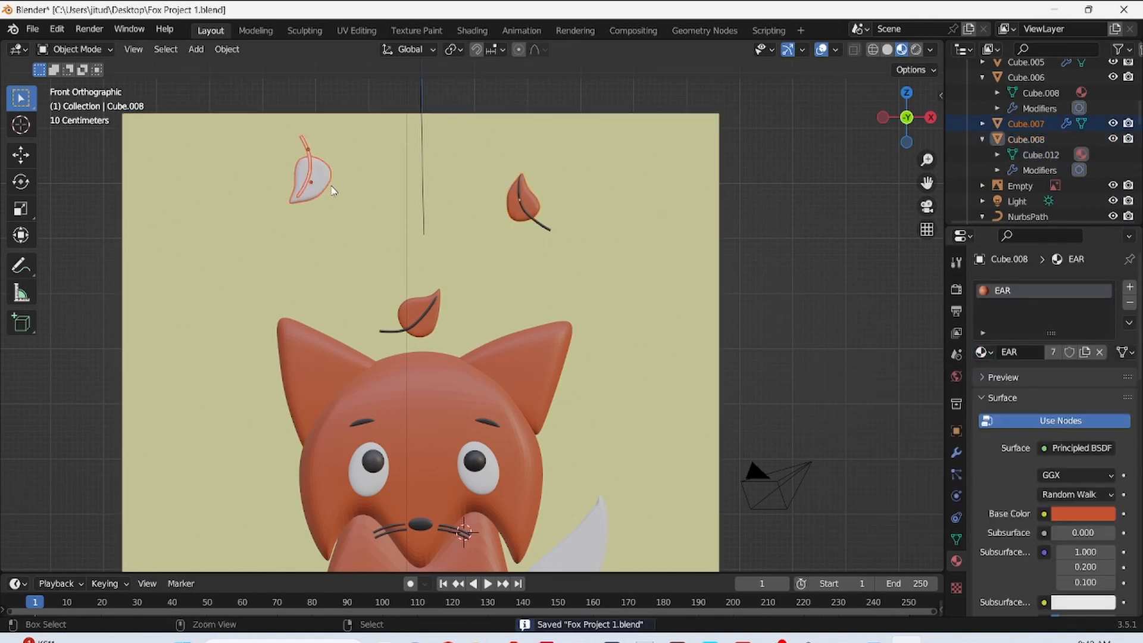
{"action": "left_click", "coordinate": [982, 352]}
{"action": "left_click", "coordinate": [939, 388]}
{"action": "key", "text": "ctrl+s"}
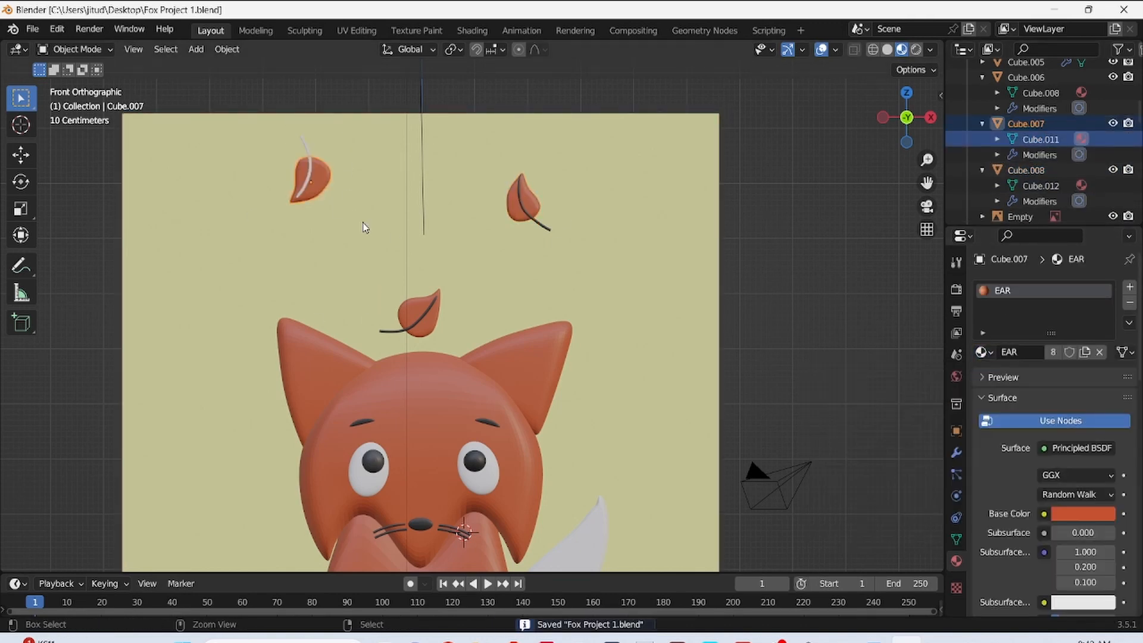
- Assign the existing Material.004 to the stem of the upper leaf opposite the tail side, NurbsPath.004
{"action": "scroll", "coordinate": [1049, 156], "scroll_direction": "down", "scroll_amount": 4}
{"action": "scroll", "coordinate": [1048, 172], "scroll_direction": "down", "scroll_amount": 5}
{"action": "left_click", "coordinate": [1048, 177]}
{"action": "left_click", "coordinate": [982, 352]}
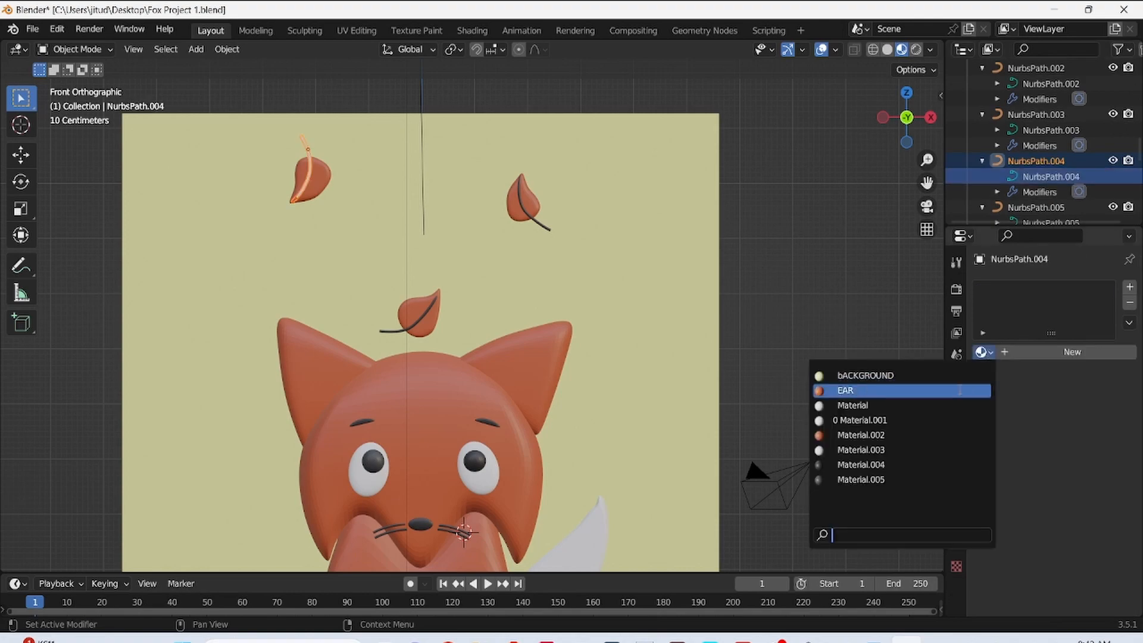
{"action": "left_click", "coordinate": [903, 466]}
{"action": "scroll", "coordinate": [691, 174], "scroll_direction": "down", "scroll_amount": 4}
- Create a new material for the belly patch, Cube.005, and give it the peach base color of the reference fox's belly
{"action": "left_click", "coordinate": [464, 503]}
{"action": "right_click", "coordinate": [449, 481]}
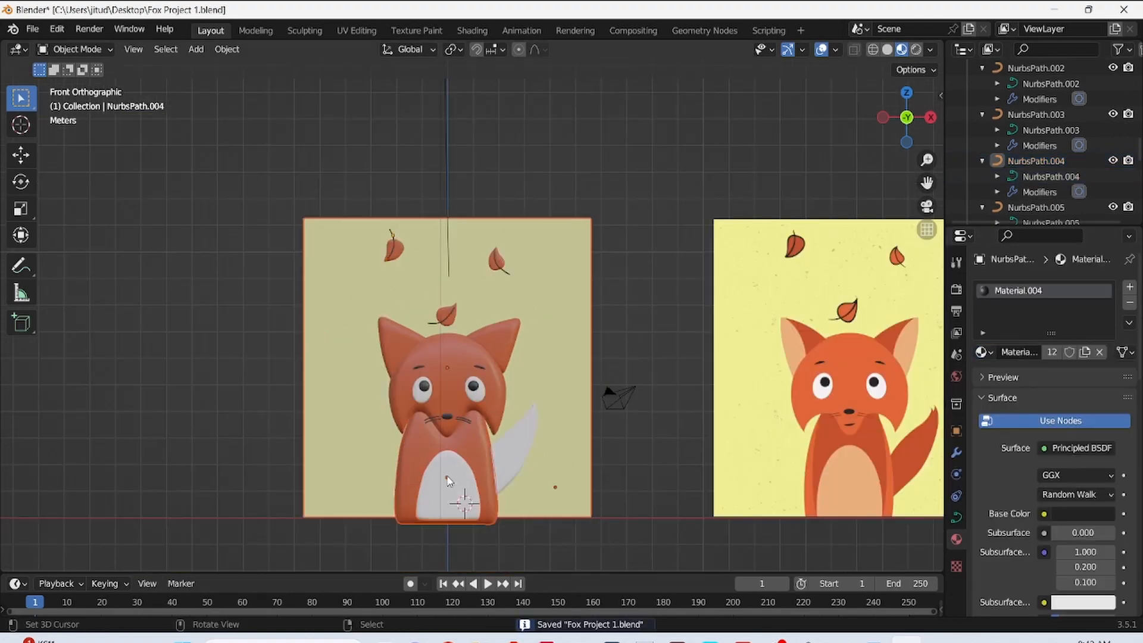
{"action": "middle_click_drag", "start_coordinate": [449, 481], "coordinate": [529, 358], "text": "shift"}
{"action": "scroll", "coordinate": [528, 359], "scroll_direction": "up", "scroll_amount": 2}
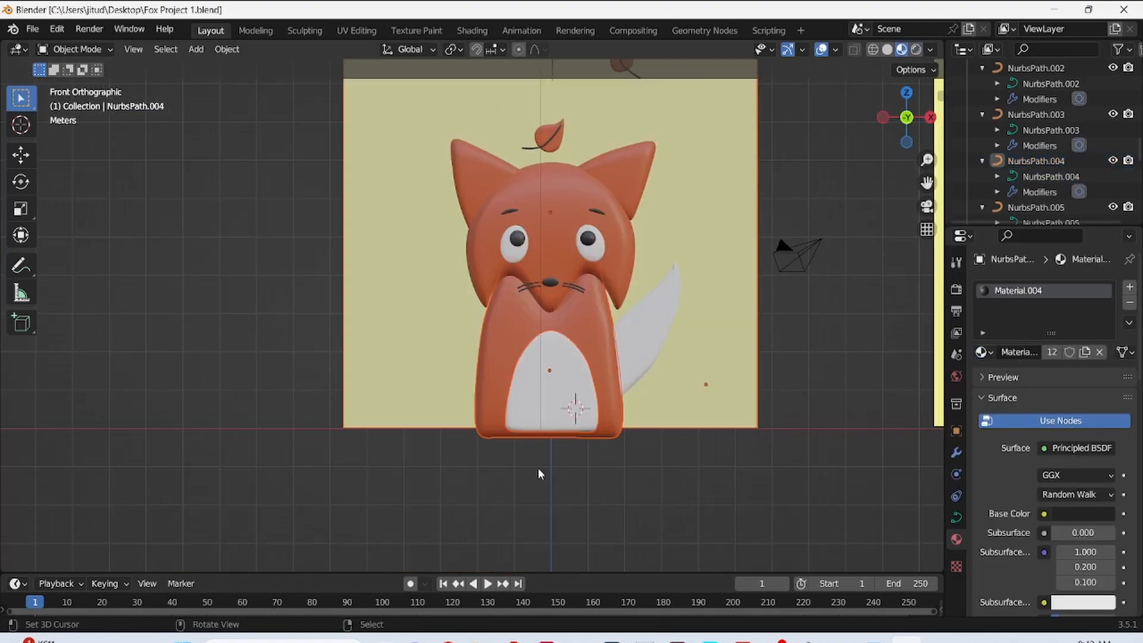
{"action": "middle_click_drag", "start_coordinate": [725, 379], "coordinate": [630, 511], "text": "shift"}
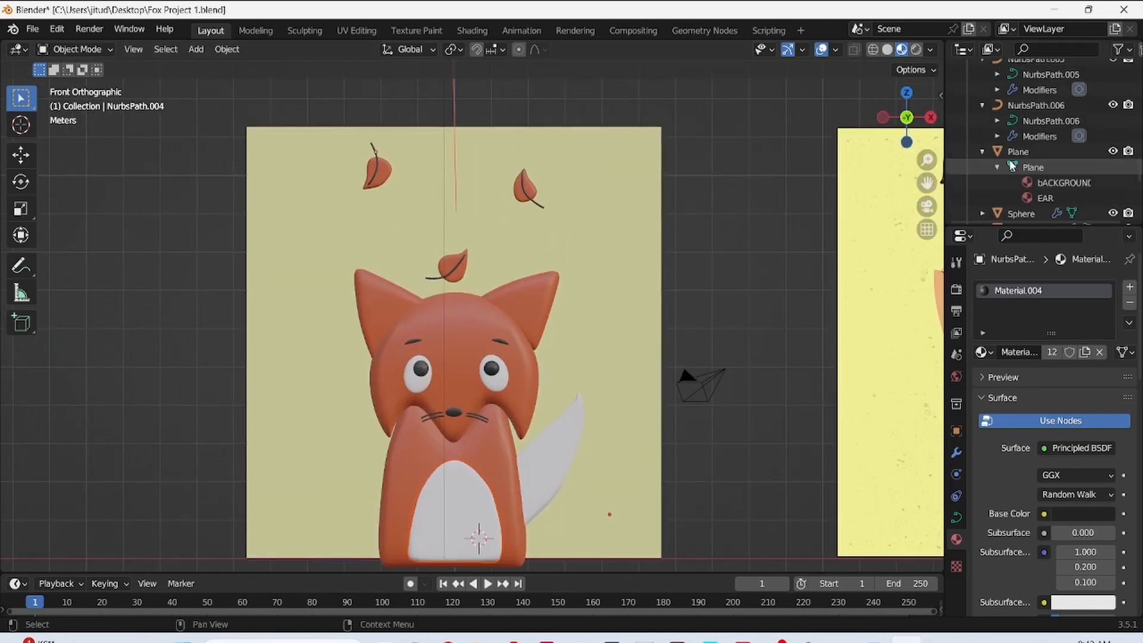
{"action": "scroll", "coordinate": [1011, 155], "scroll_direction": "up", "scroll_amount": 8}
{"action": "scroll", "coordinate": [1009, 155], "scroll_direction": "down", "scroll_amount": 3}
{"action": "scroll", "coordinate": [661, 146], "scroll_direction": "down", "scroll_amount": 4}
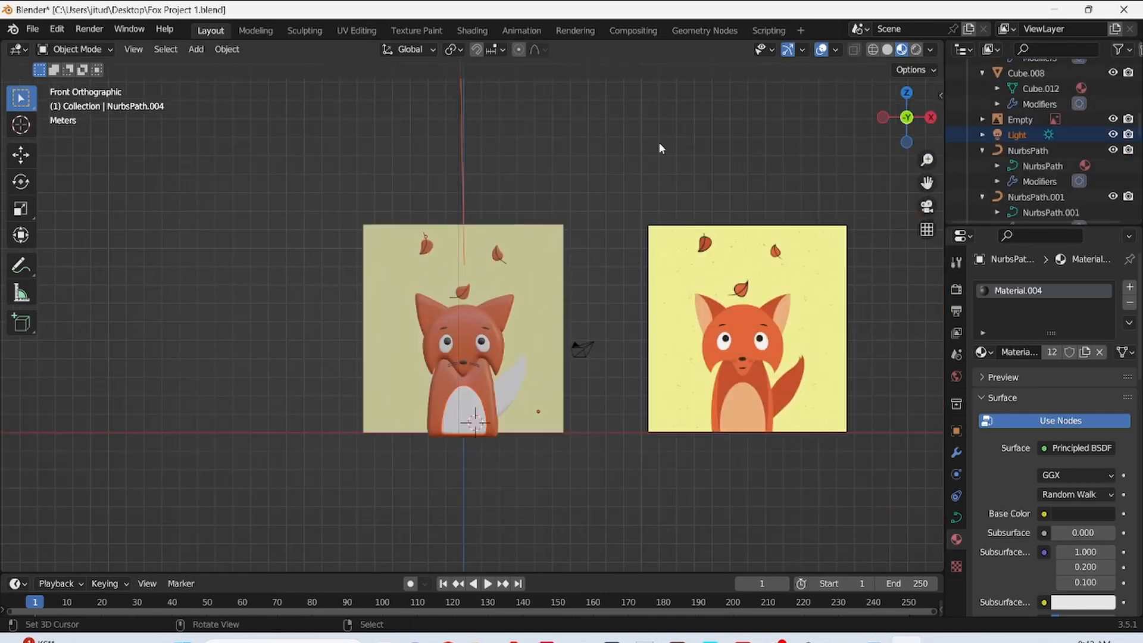
{"action": "left_click", "coordinate": [1021, 136], "text": "ctrl"}
{"action": "scroll", "coordinate": [1060, 166], "scroll_direction": "up", "scroll_amount": 8}
{"action": "left_click", "coordinate": [981, 164]}
{"action": "left_click", "coordinate": [1040, 179]}
{"action": "left_click", "coordinate": [1082, 352]}
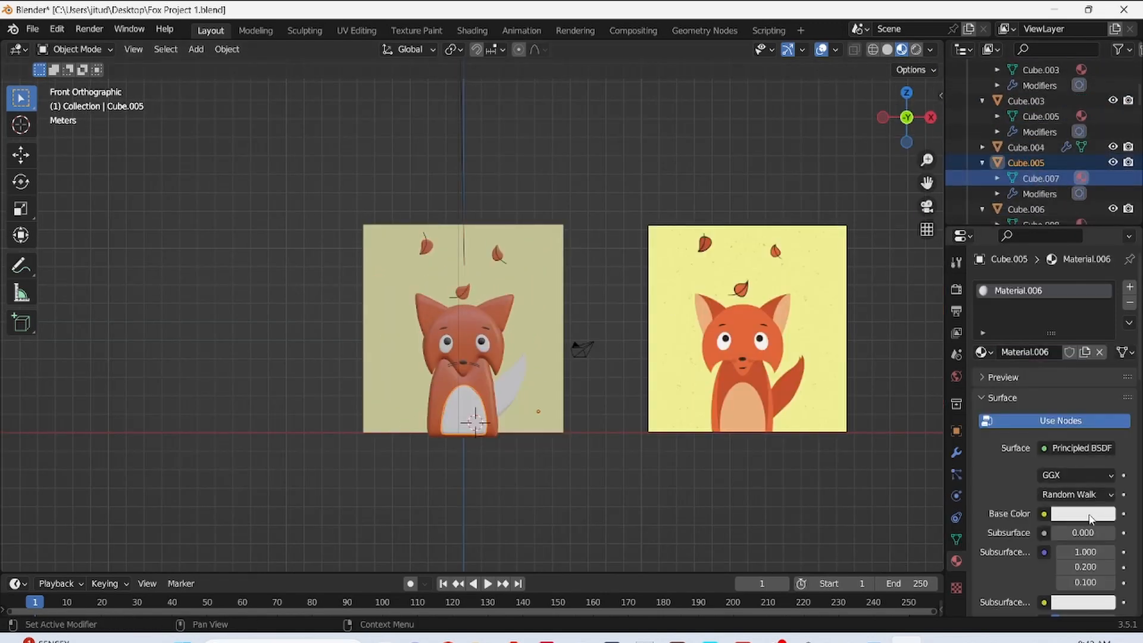
{"action": "left_click", "coordinate": [1091, 516]}
{"action": "left_click", "coordinate": [1104, 450]}
- Assign the existing EAR material to the fox's tail, Cube.004, and view the colored model at an angle
{"action": "left_click", "coordinate": [513, 379]}
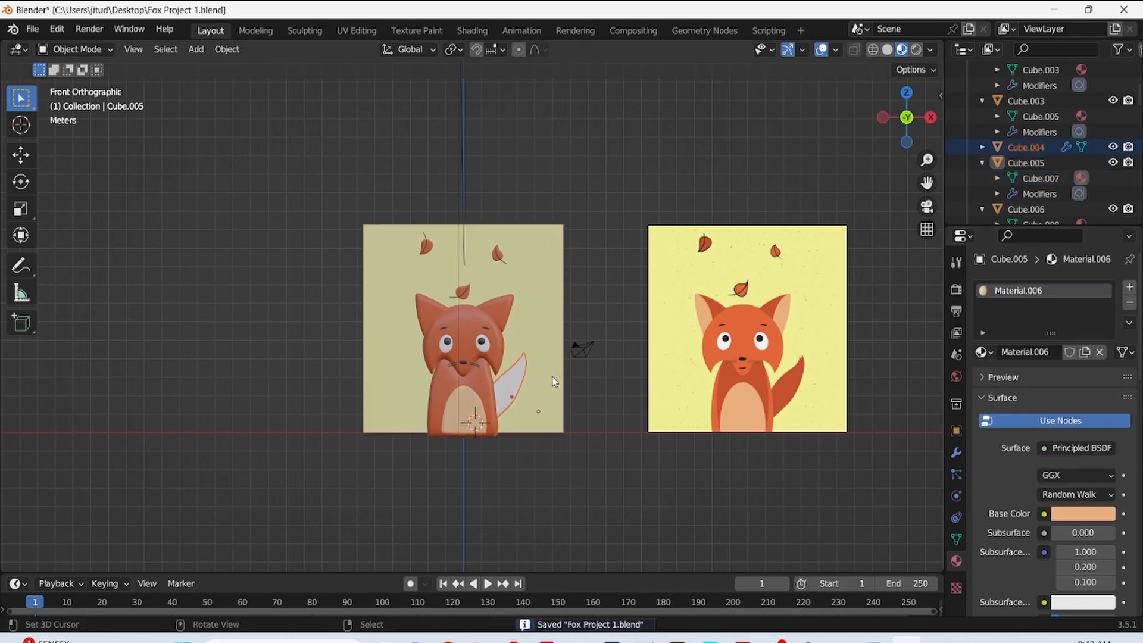
{"action": "left_click", "coordinate": [982, 147]}
{"action": "left_click", "coordinate": [1040, 163]}
{"action": "left_click", "coordinate": [984, 353]}
{"action": "left_click", "coordinate": [863, 375]}
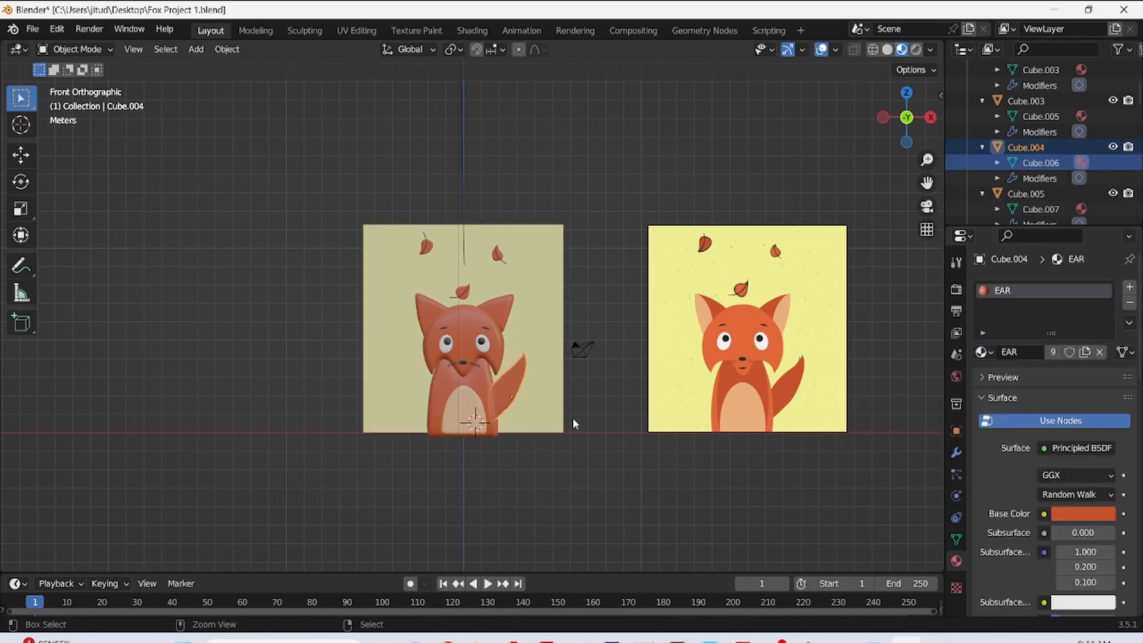
{"action": "scroll", "coordinate": [433, 364], "scroll_direction": "up", "scroll_amount": 2}
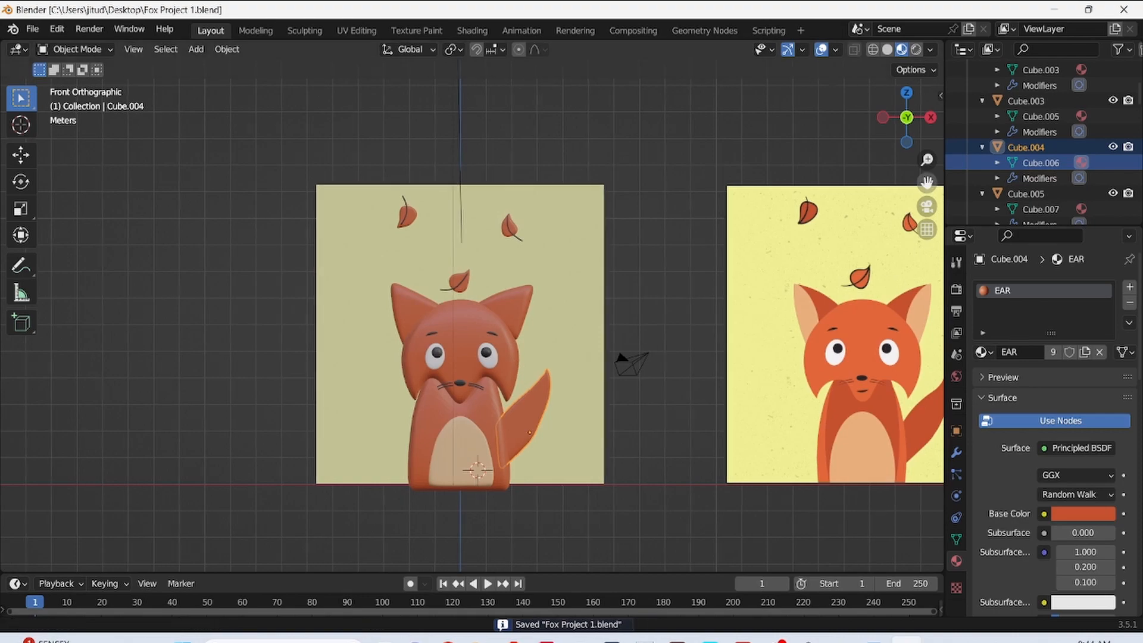
{"action": "scroll", "coordinate": [541, 336], "scroll_direction": "up", "scroll_amount": 6}
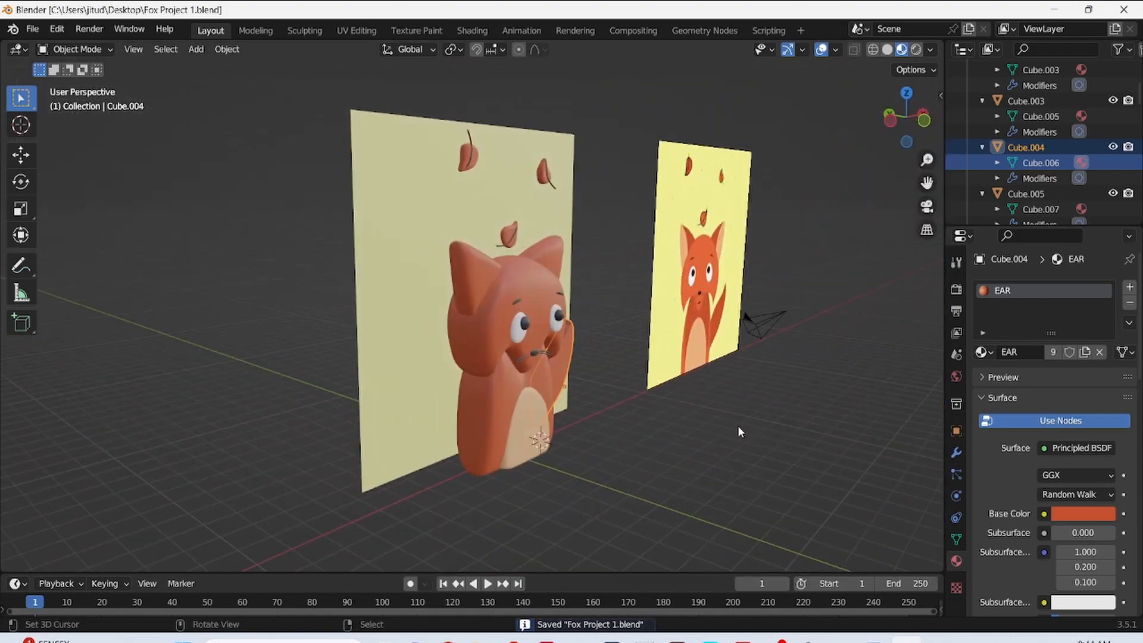